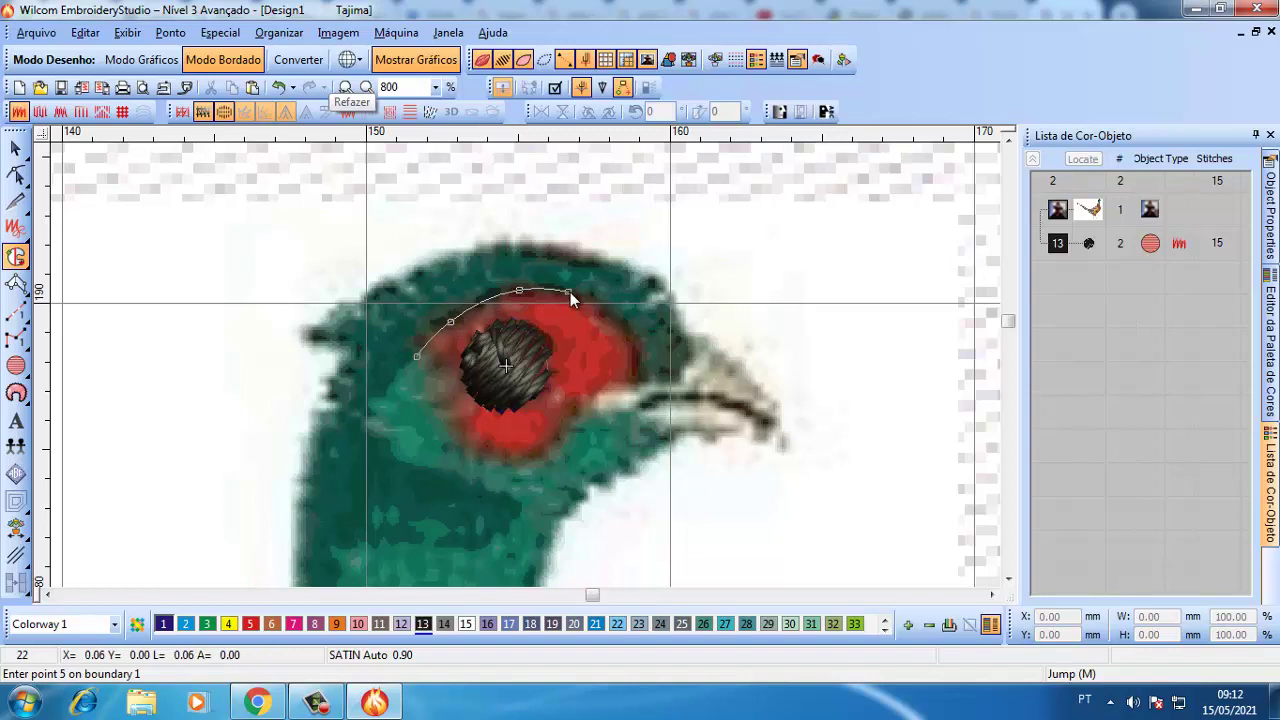
# - Finish tracing the red eye patch around the pupil as a closed satin fill and show the objects as outlines only
pyautogui.click(488, 459)
pyautogui.click(436, 414)
pyautogui.press('Return')
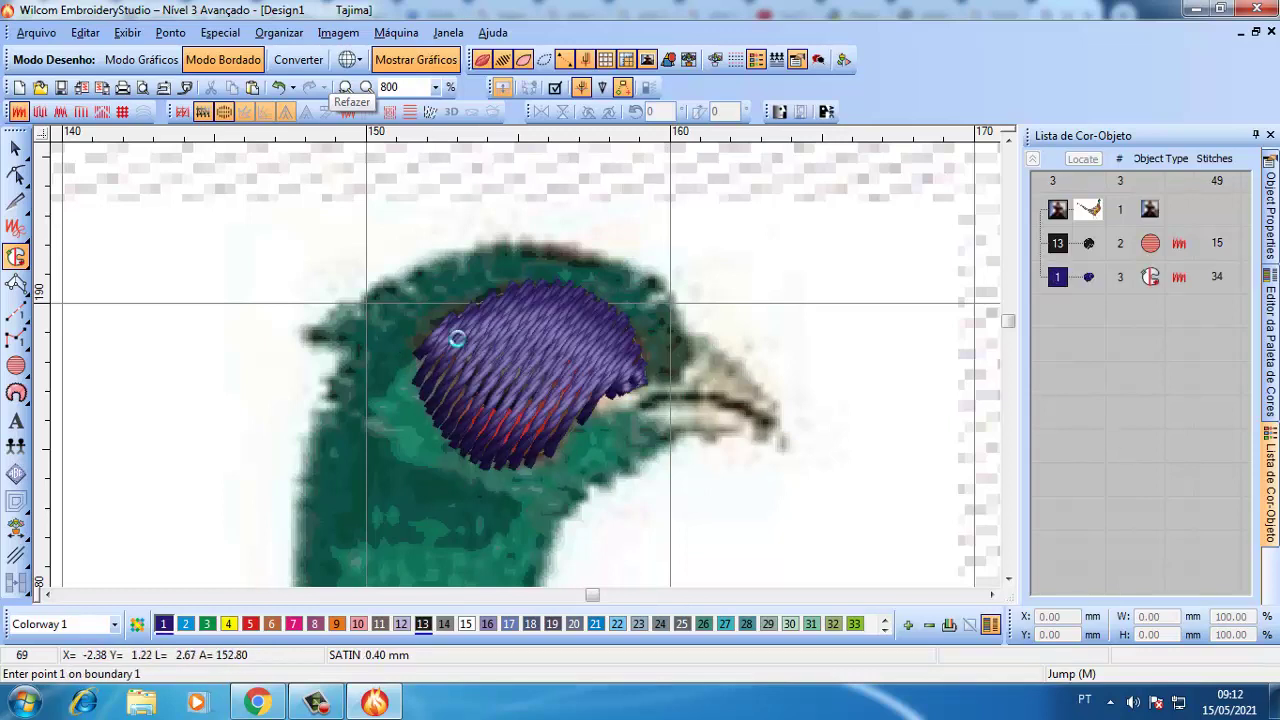
pyautogui.press('s')
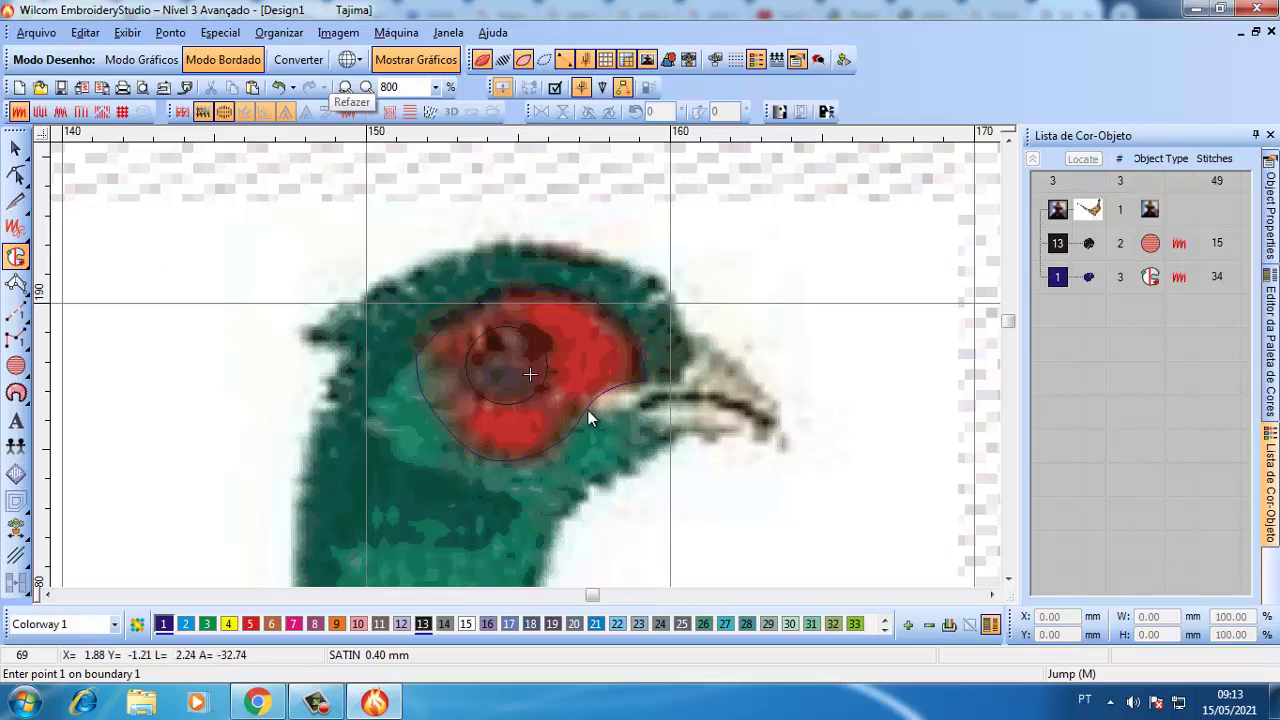
# - Digitize the beak as a closed fill, tracing from the eye patch along the upper edge, around the tip and back underneath
pyautogui.click(587, 409)
pyautogui.click(600, 388)
pyautogui.click(634, 381)
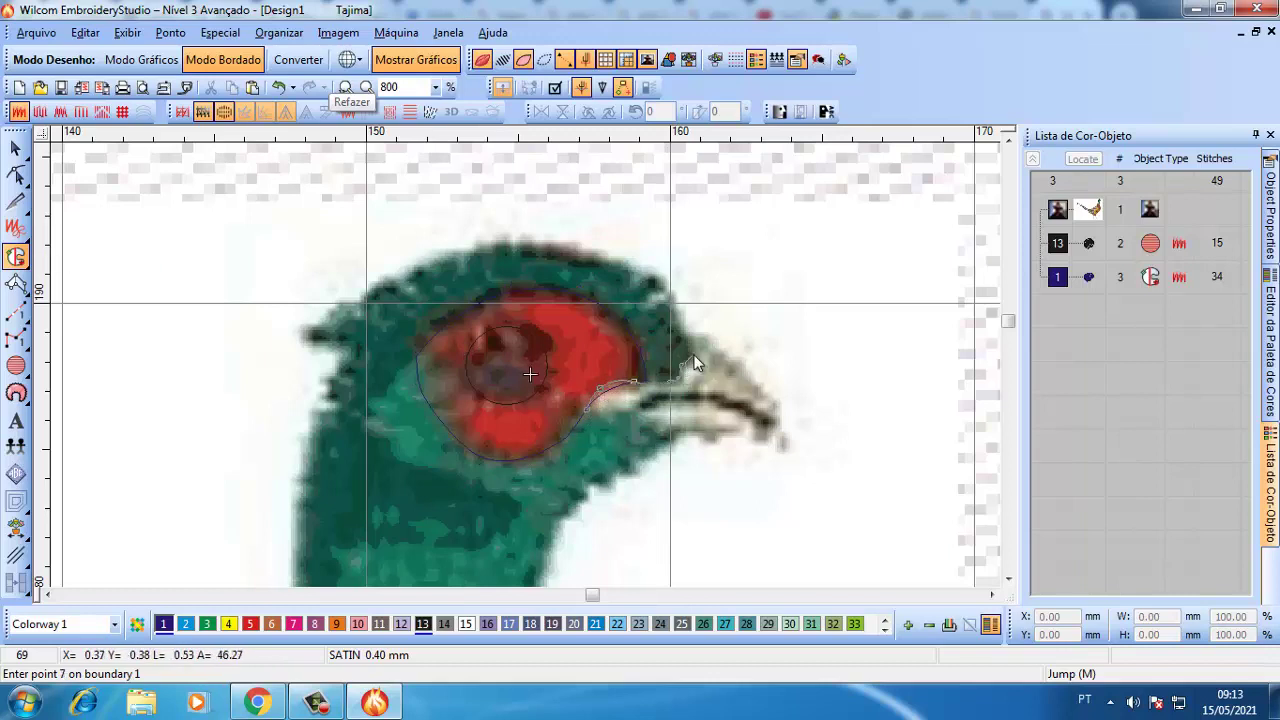
pyautogui.click(691, 353)
pyautogui.click(683, 345)
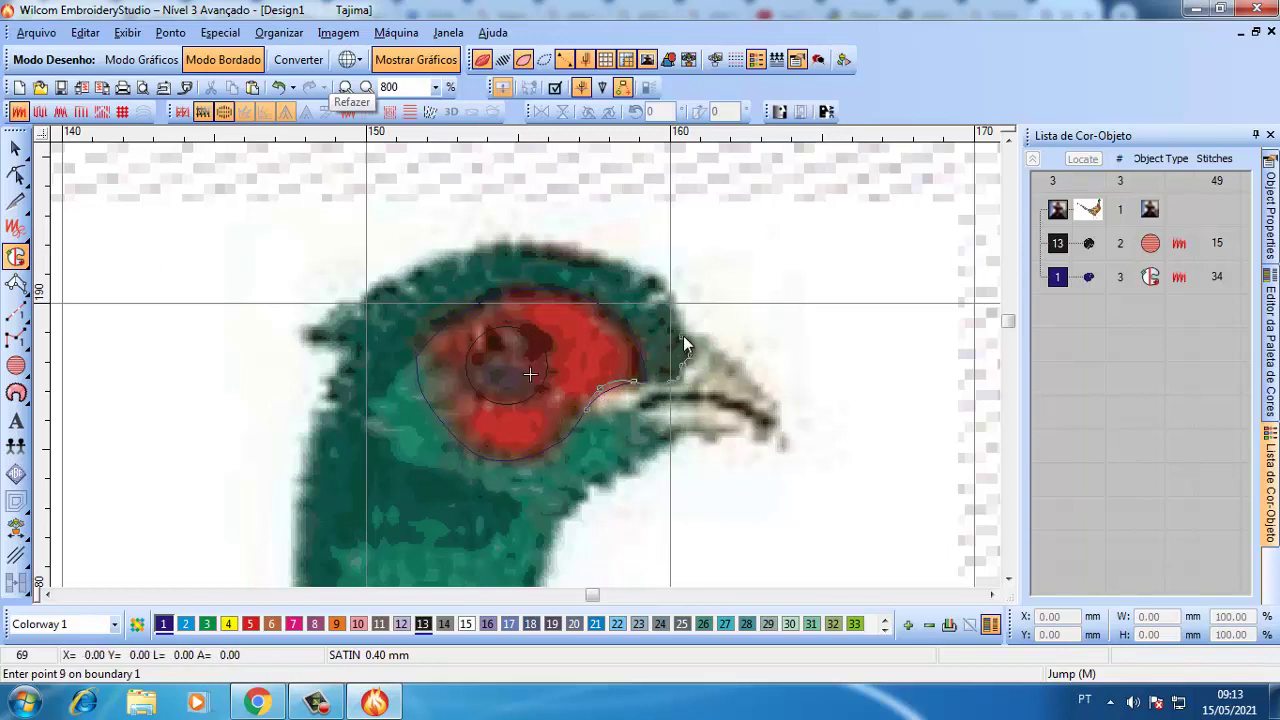
pyautogui.click(739, 360)
pyautogui.click(777, 405)
pyautogui.click(786, 441)
pyautogui.click(778, 446)
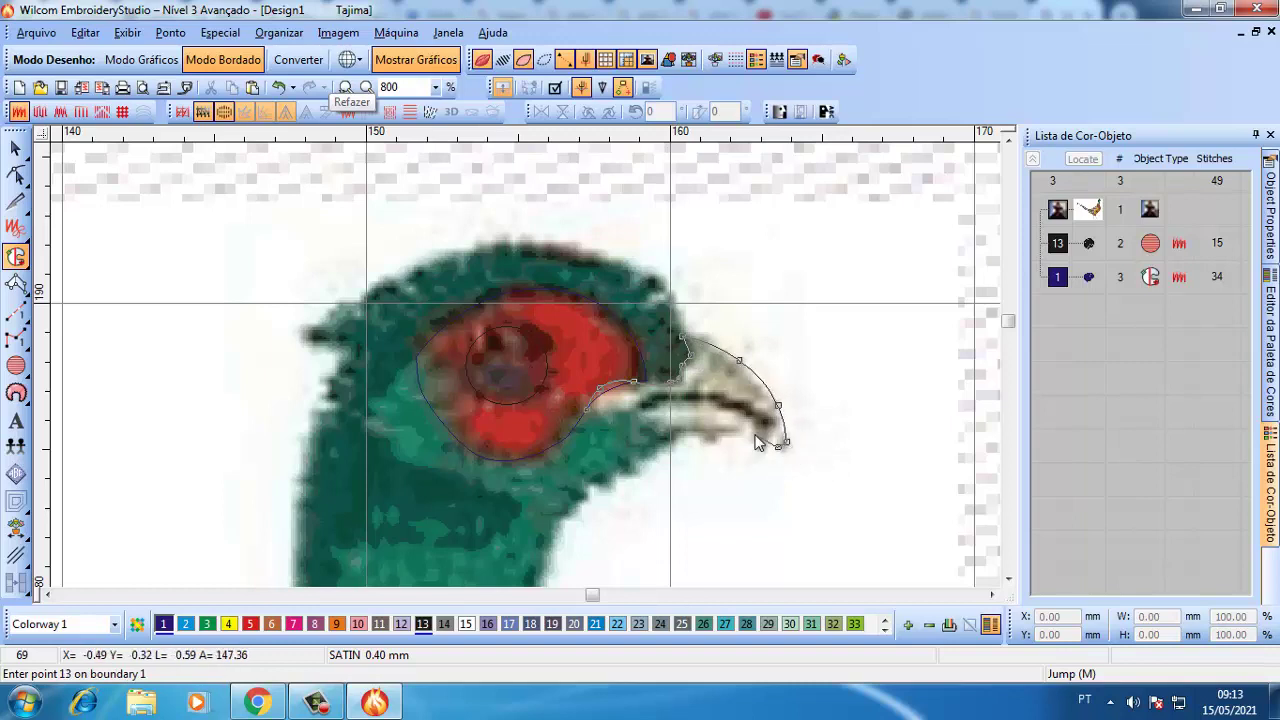
pyautogui.click(663, 438)
pyautogui.click(632, 419)
pyautogui.click(615, 414)
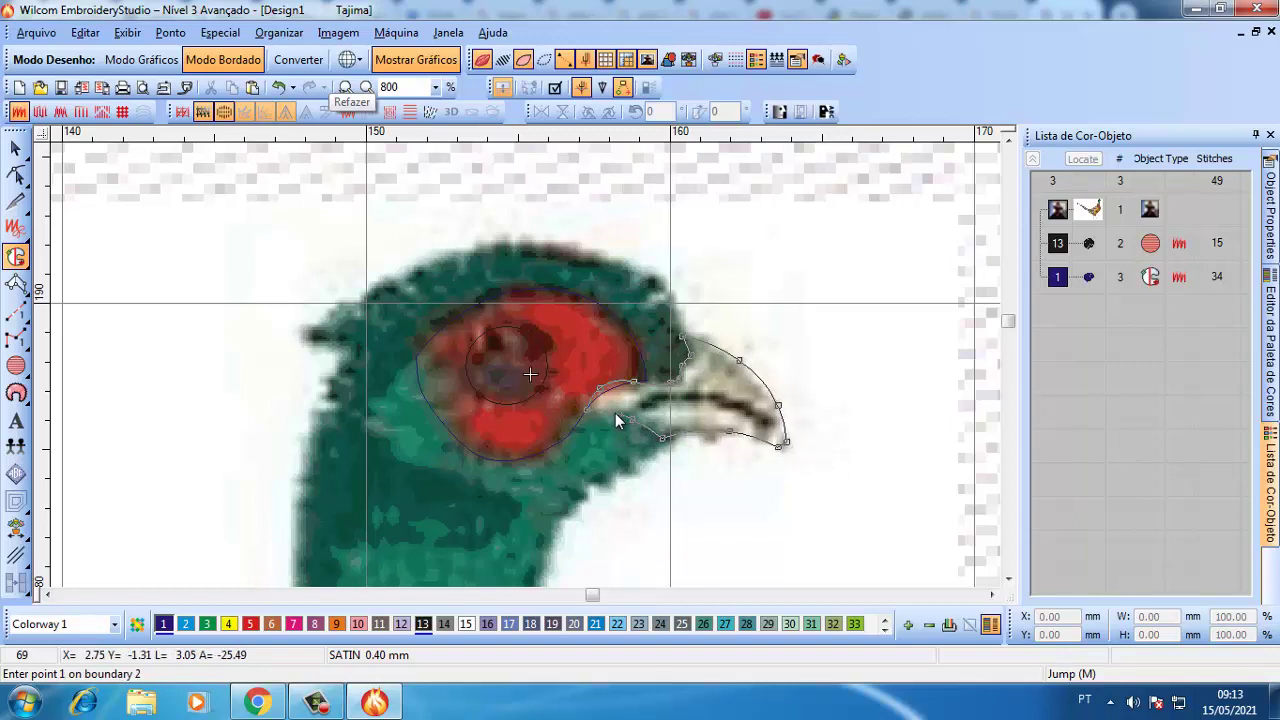
pyautogui.press('Return')
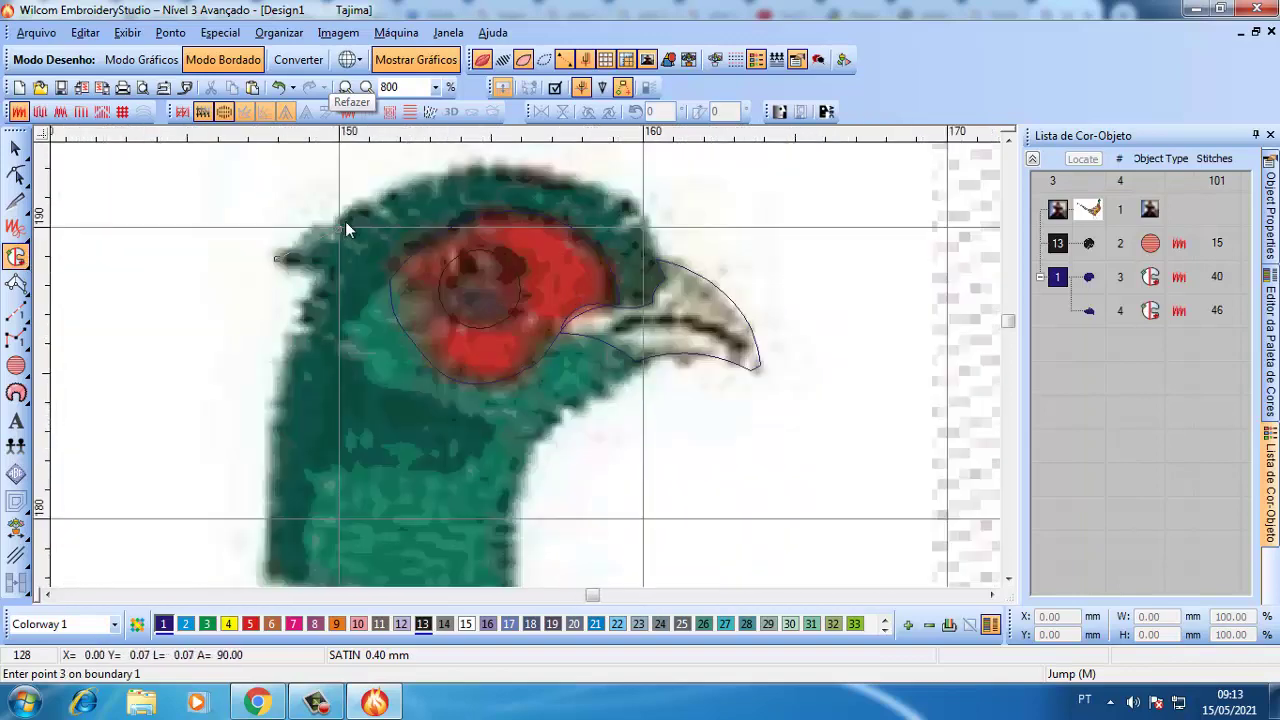
# - Trace the head outline from the rear tuft over the crown, across the beak base and down the throat to the white collar
pyautogui.click(581, 178)
pyautogui.click(628, 207)
pyautogui.click(663, 252)
pyautogui.click(665, 319)
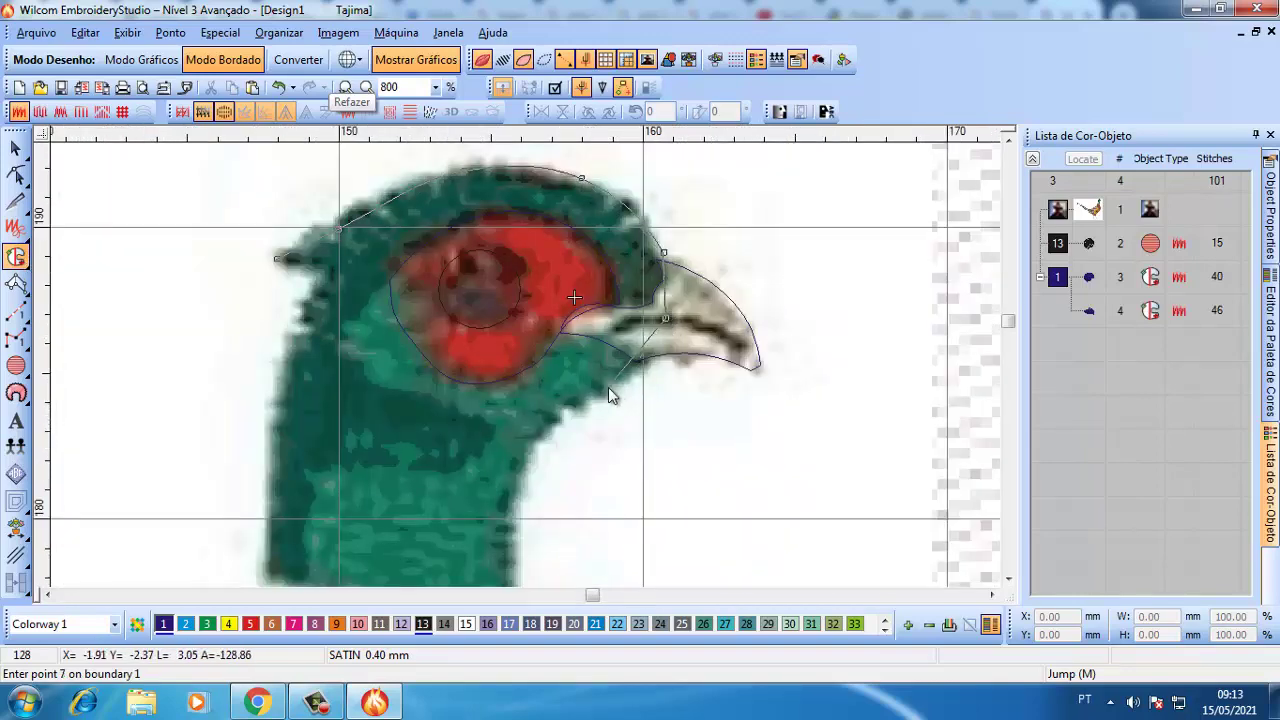
pyautogui.click(513, 471)
pyautogui.scroll(-2, 513, 471)
pyautogui.scroll(2, 483, 341)
pyautogui.click(526, 369)
pyautogui.click(536, 470)
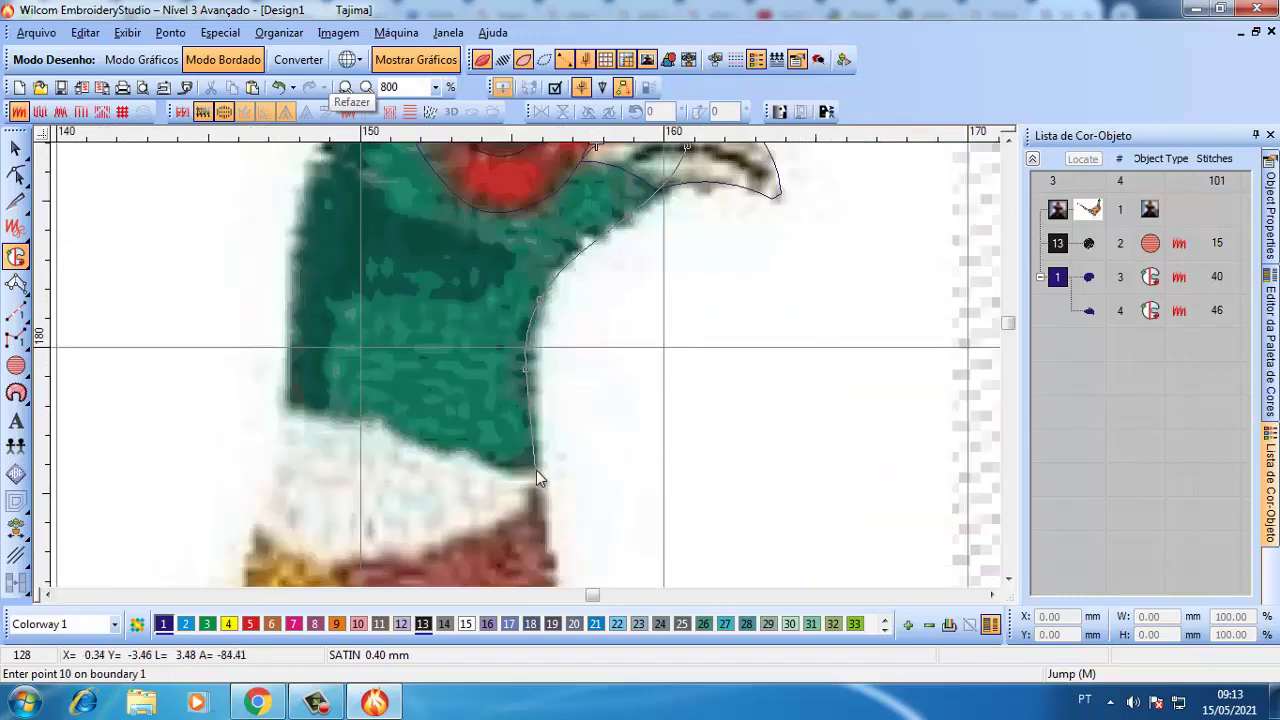
# - Continue the head outline across the white collar and up the back of the neck, closing the fill at the rear tuft
pyautogui.click(536, 472)
pyautogui.scroll(-2, 536, 472)
pyautogui.scroll(2, 517, 396)
pyautogui.click(323, 371)
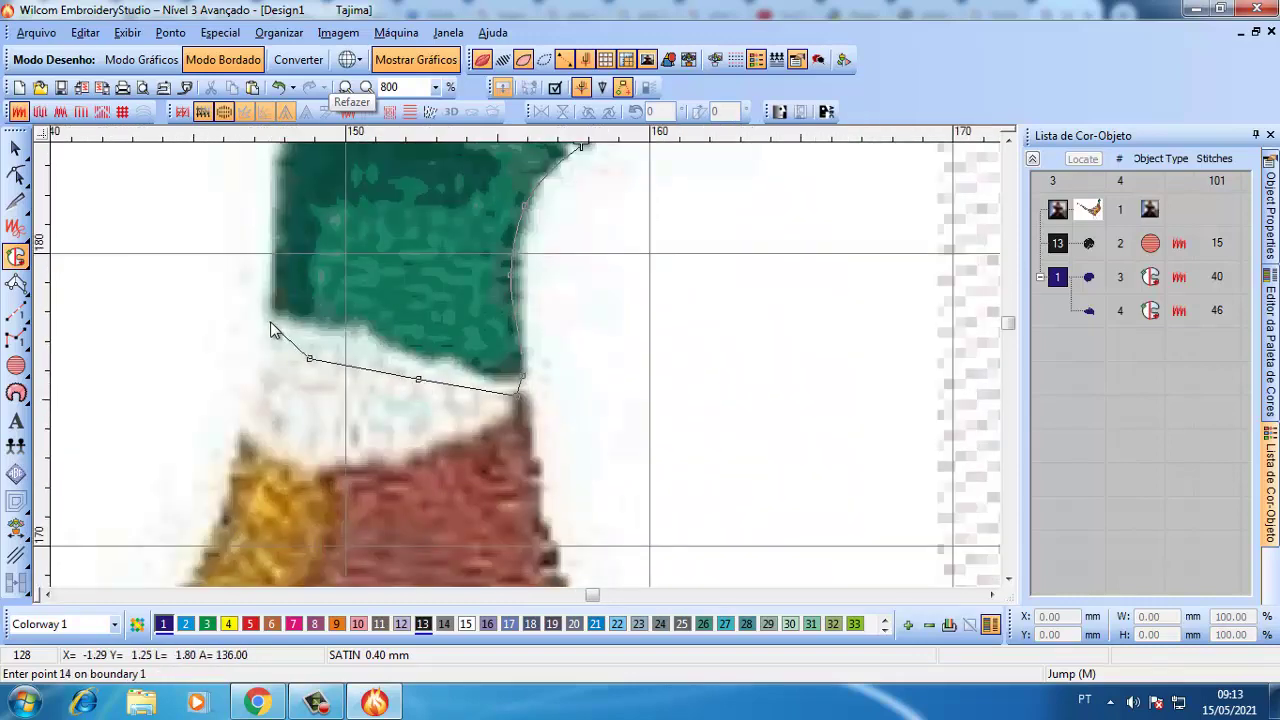
pyautogui.click(271, 323)
pyautogui.scroll(-2, 271, 323)
pyautogui.scroll(2, 518, 342)
pyautogui.click(531, 352)
pyautogui.click(558, 262)
pyautogui.scroll(-2, 582, 237)
pyautogui.scroll(2, 582, 237)
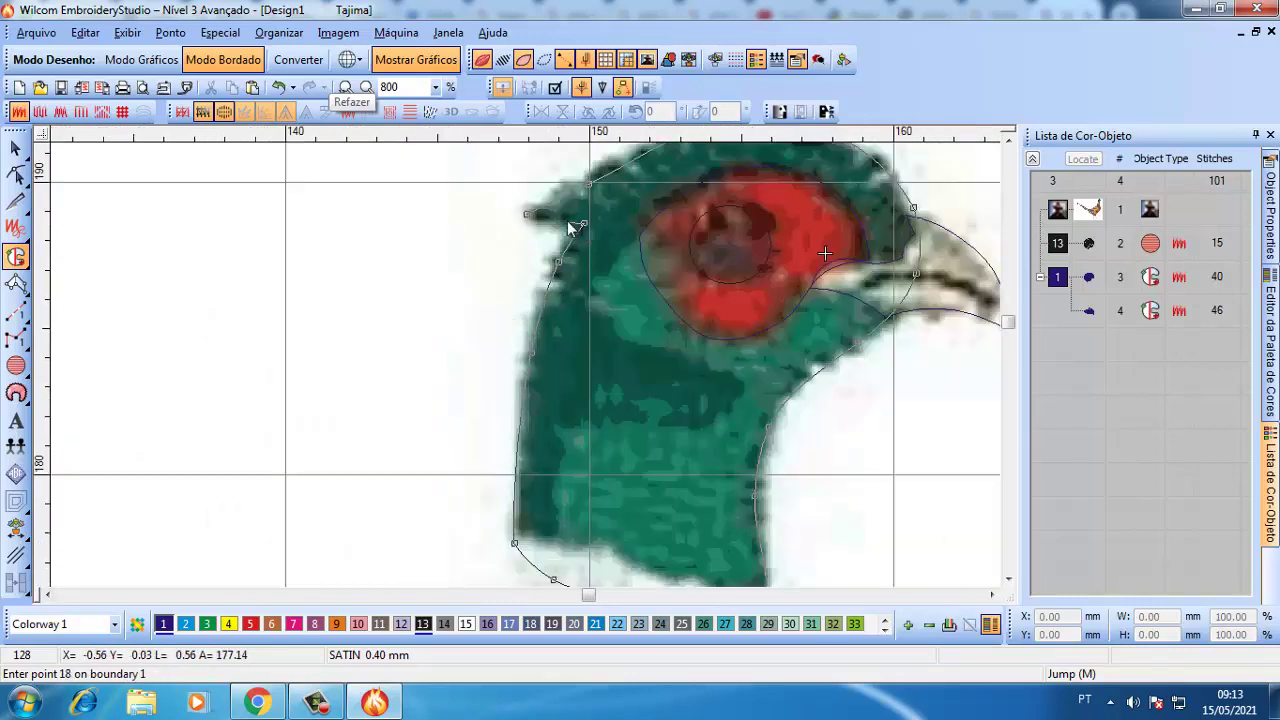
pyautogui.click(540, 215)
pyautogui.press('Return')
pyautogui.scroll(-2, 517, 204)
pyautogui.scroll(4, 526, 365)
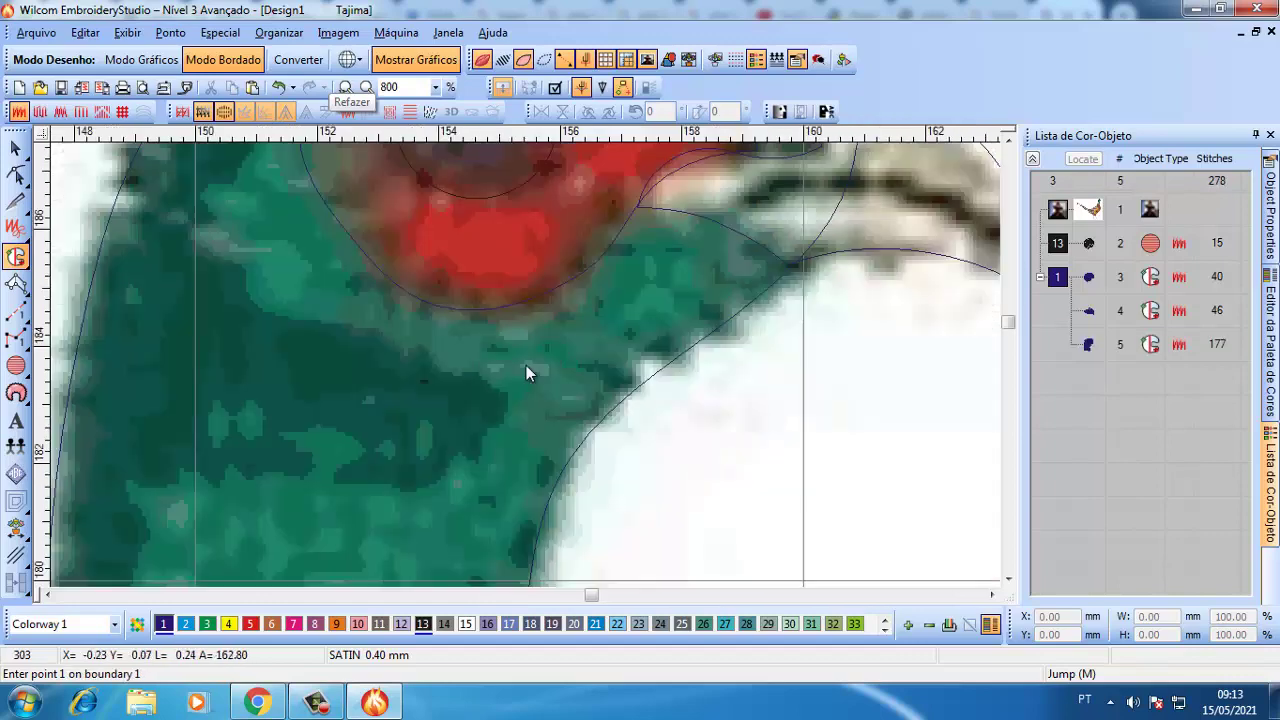
# - Trace the inner border of the dark green area from the neck base, around the cheek and over the eye to the beak
pyautogui.scroll(-2, 525, 366)
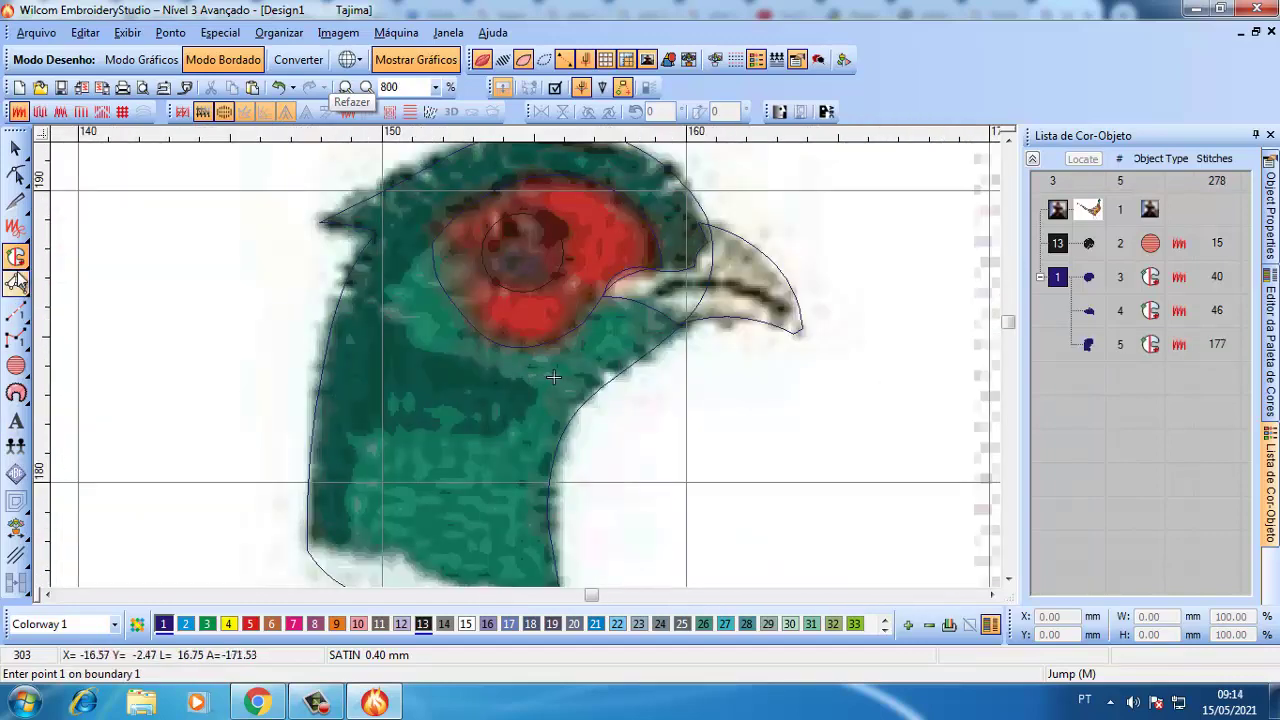
pyautogui.click(235, 535)
pyautogui.click(309, 549)
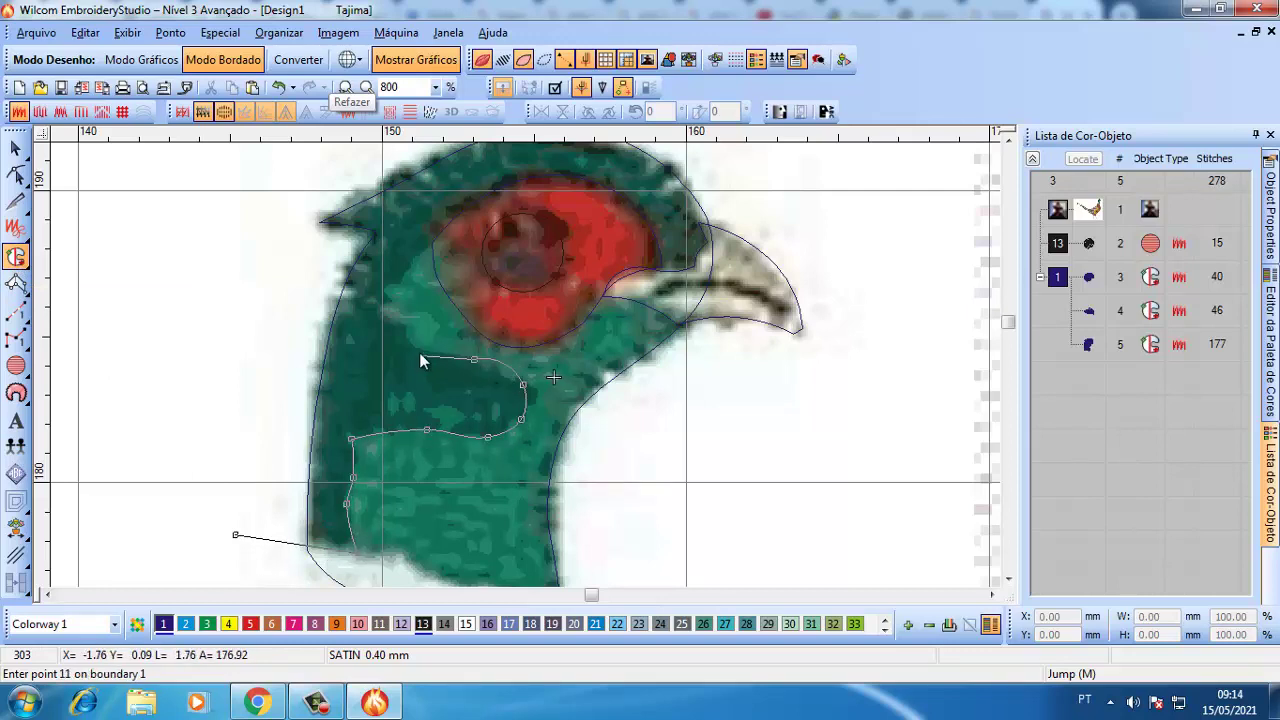
pyautogui.click(483, 196)
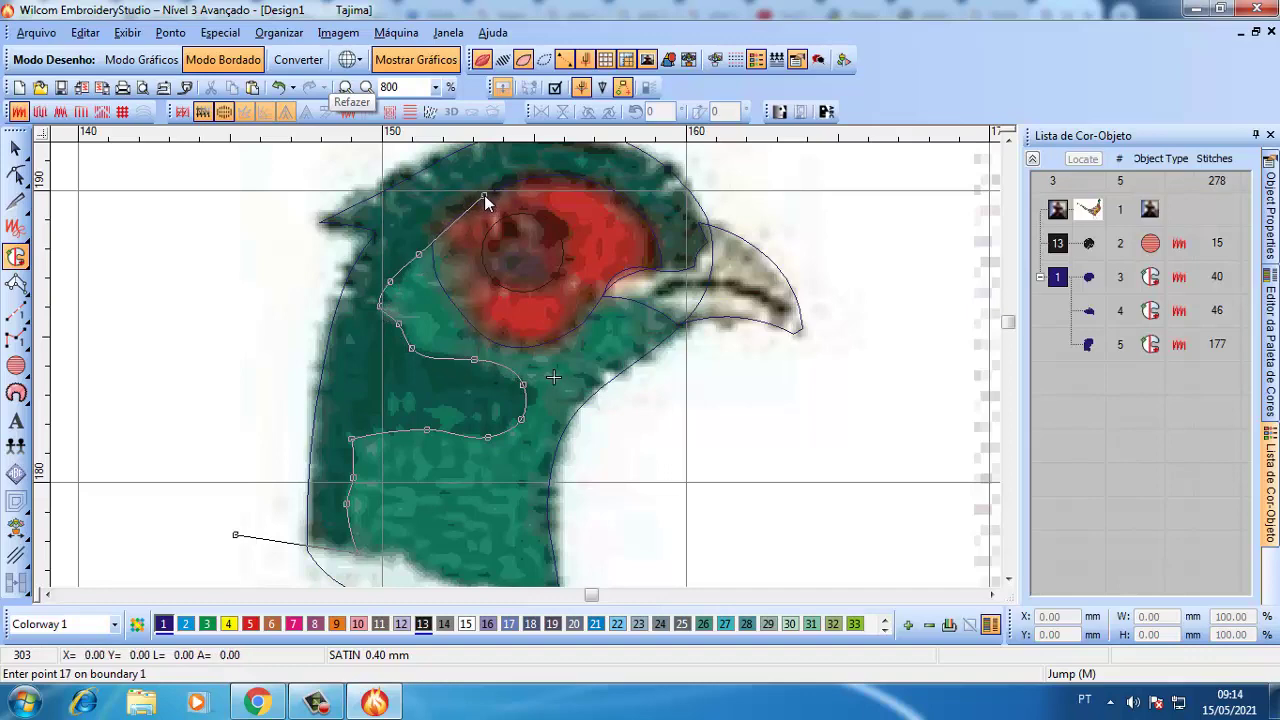
pyautogui.click(672, 272)
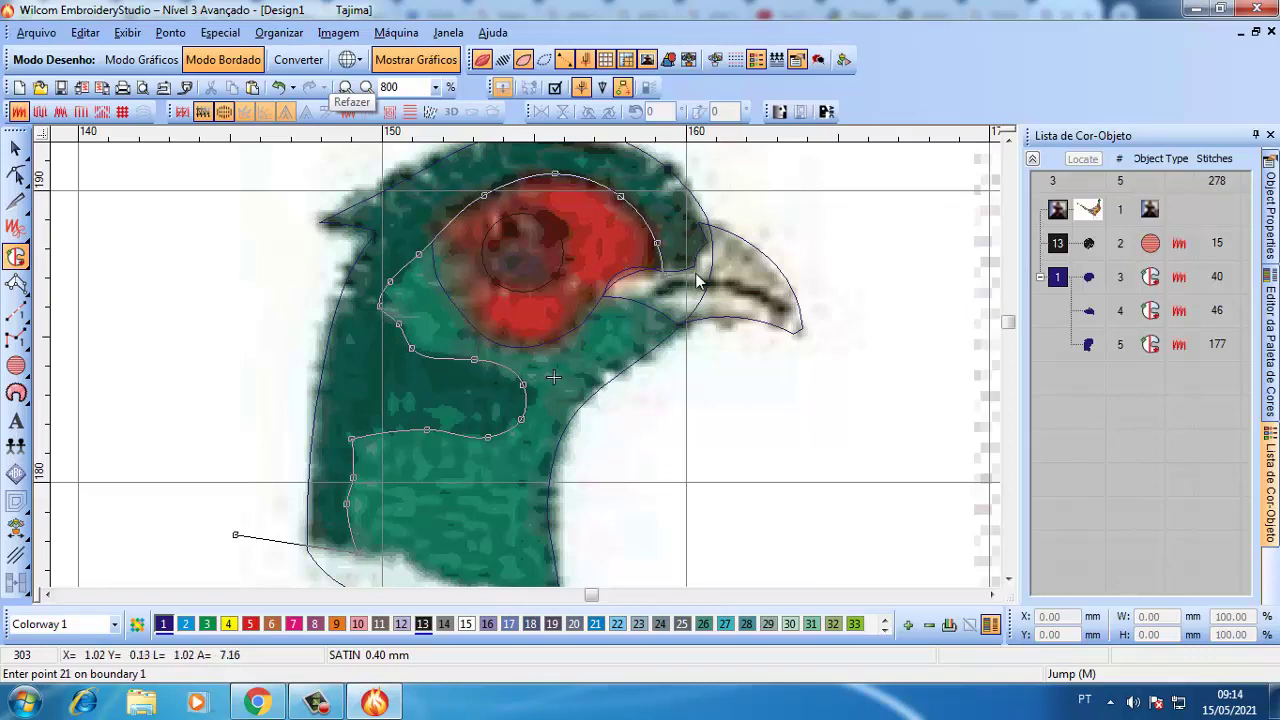
pyautogui.click(697, 270)
pyautogui.click(714, 253)
# - Close the dark green shape with a loose outer boundary that runs outside the crown and the back of the neck
pyautogui.click(719, 200)
pyautogui.click(400, 223)
pyautogui.click(143, 357)
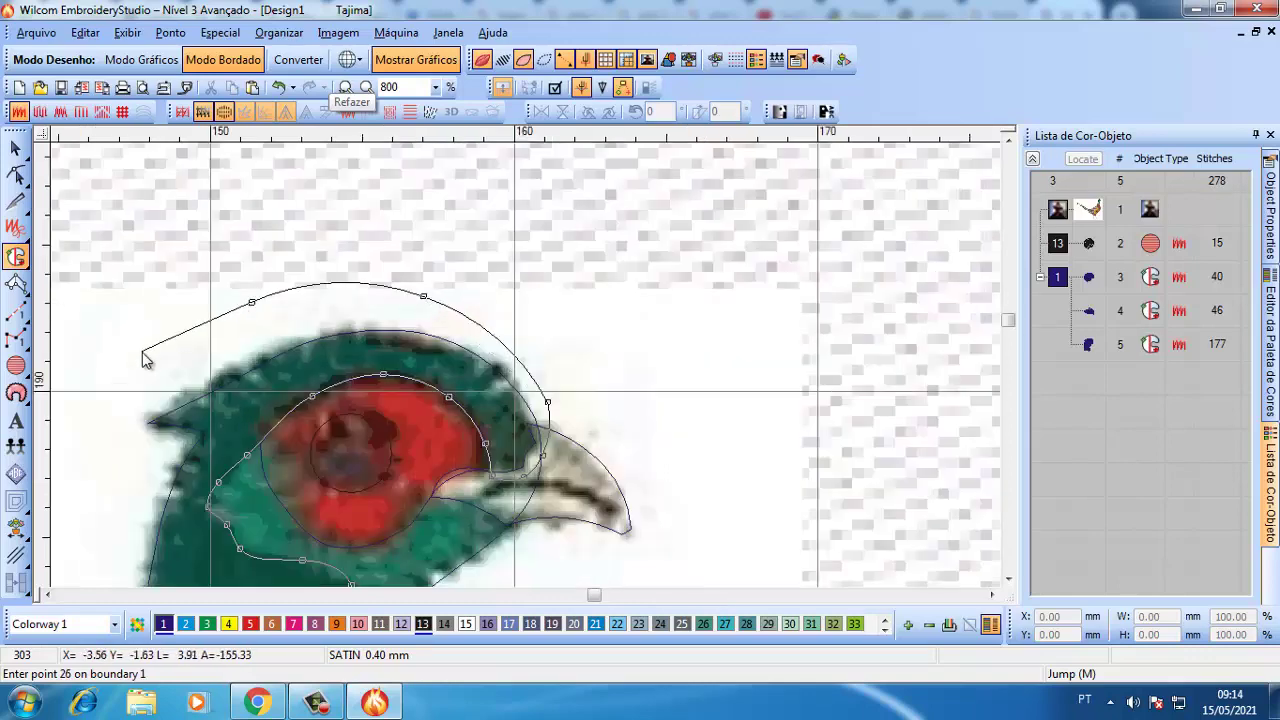
pyautogui.click(534, 449)
pyautogui.click(531, 431)
pyautogui.click(536, 498)
pyautogui.press('Return')
pyautogui.press('Return')
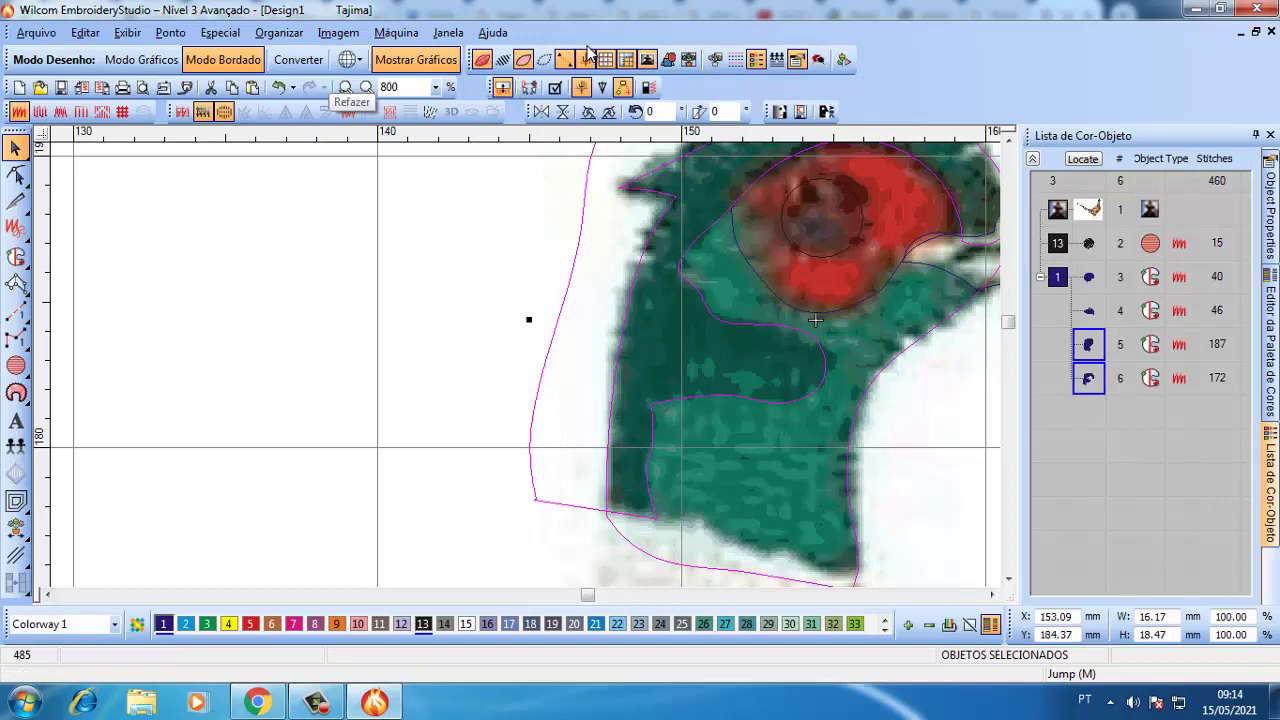
# - Display the shaping tools and dock them alongside the other tool rows above the design
pyautogui.rightClick(688, 91)
pyautogui.click(778, 392)
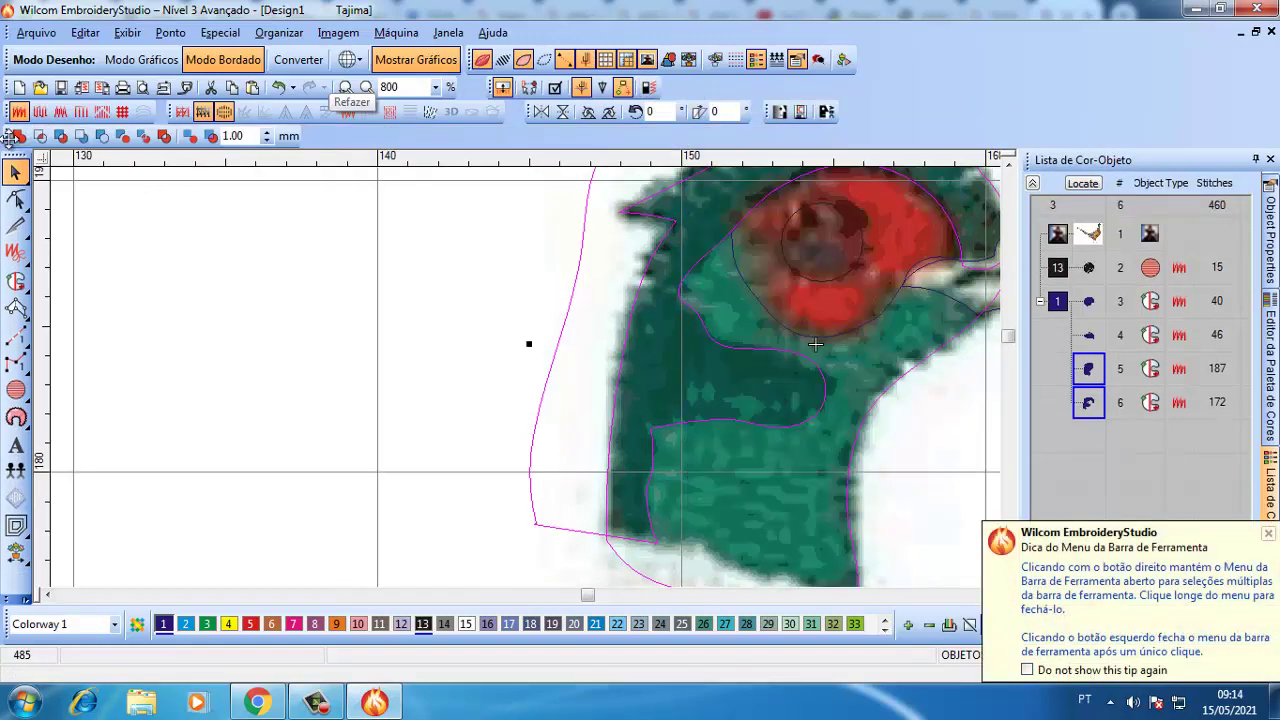
pyautogui.moveTo(8, 136); pyautogui.dragTo(650, 88)
# - Try deleting the two overlapping head shapes, keeping only their intersection, and undo it
pyautogui.press('Delete')
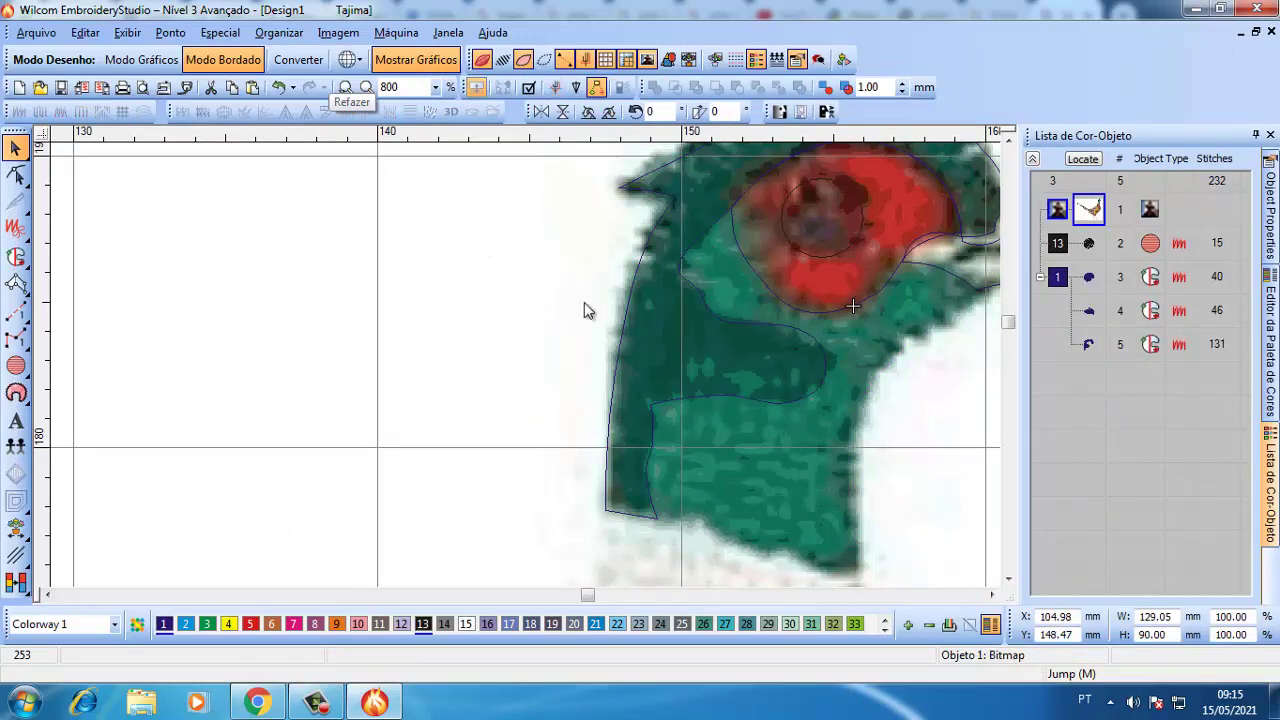
pyautogui.click(630, 312)
pyautogui.hotkey('ctrl', 'z')
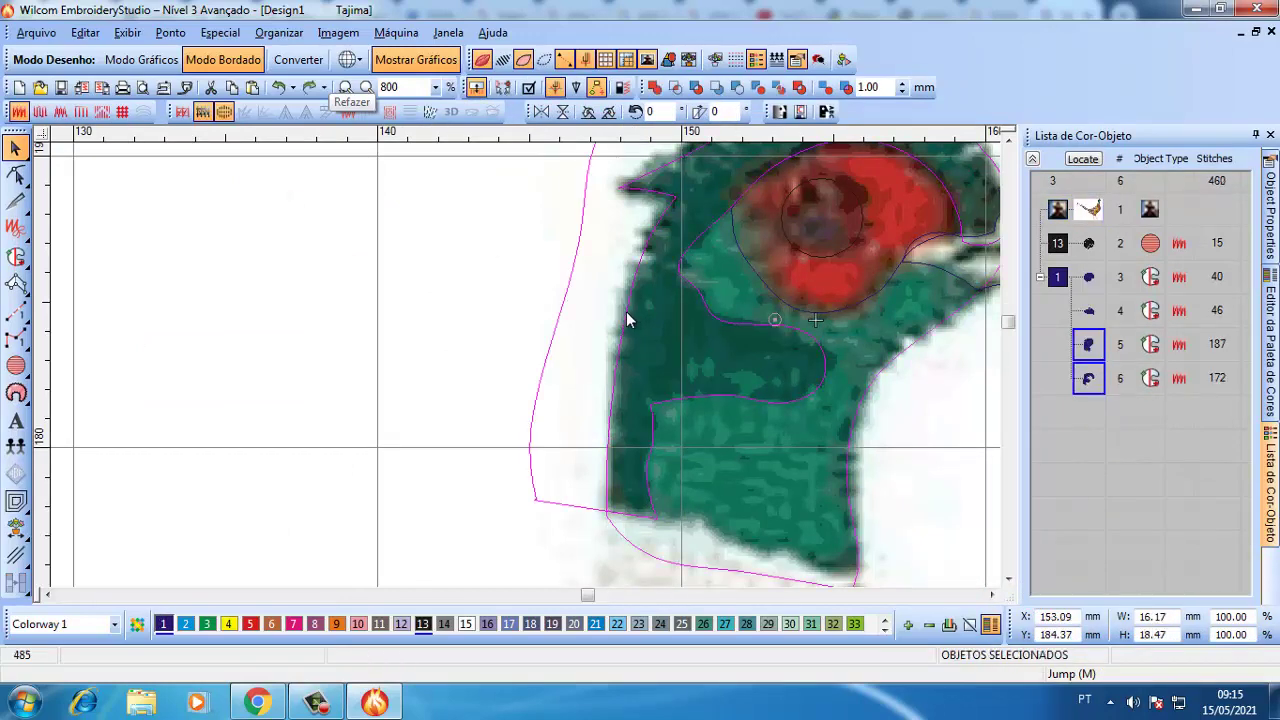
pyautogui.hotkey('ctrl', 'z')
# - Intersect the full head shape and the oversized dark green shape into a new piece, and remove the overlap from both originals
pyautogui.click(565, 323)
pyautogui.keyDown('ctrl'); pyautogui.click(708, 577); pyautogui.keyUp('ctrl')
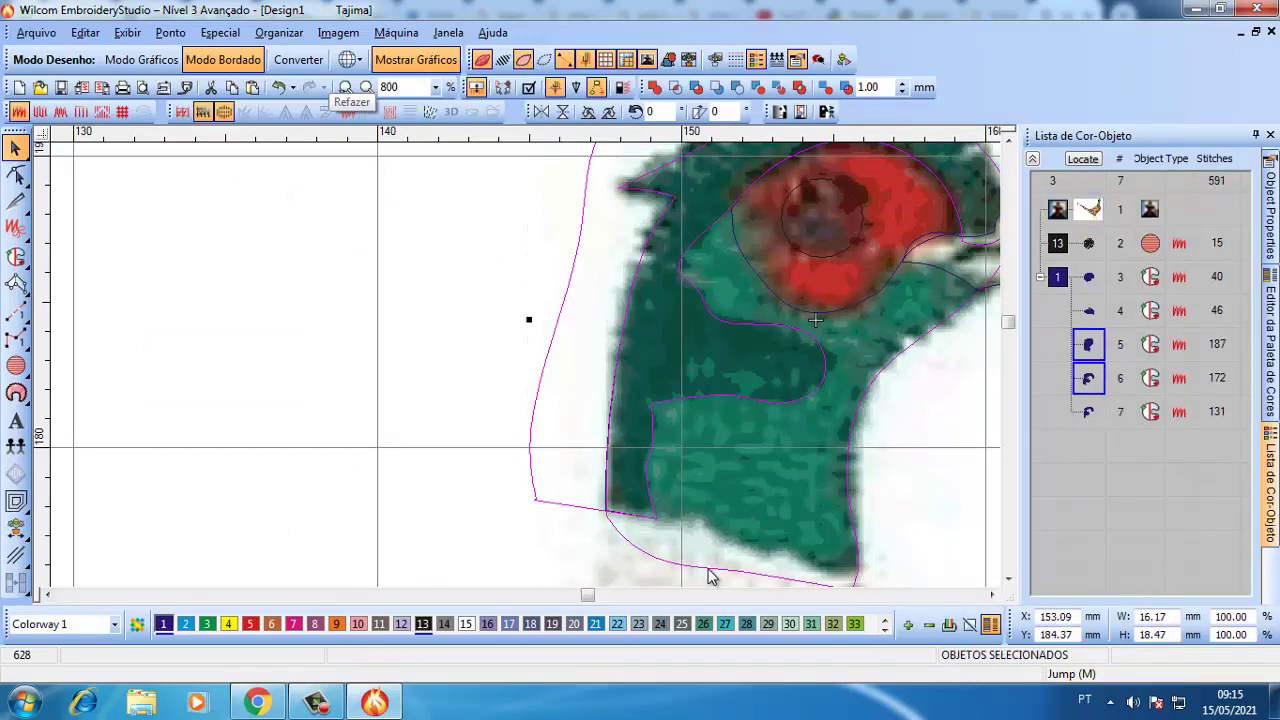
pyautogui.click(697, 87)
pyautogui.hotkey('shift', 'z')
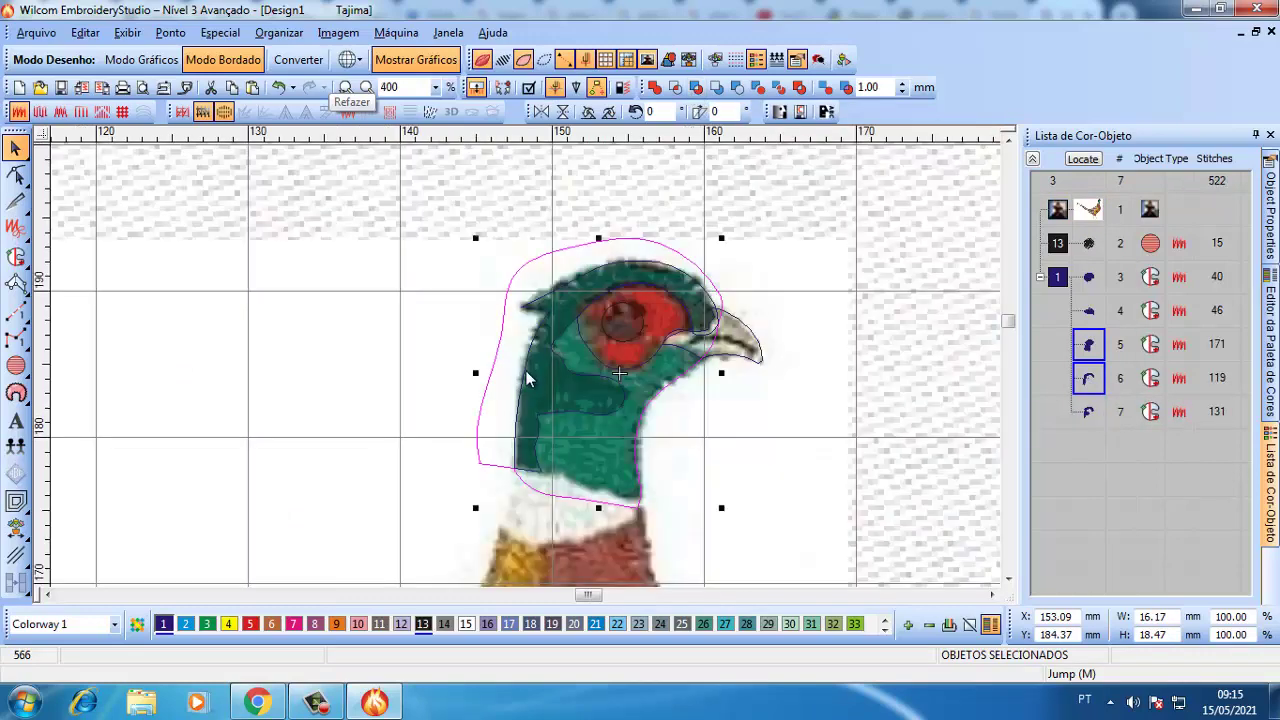
# - Delete the leftover strip of the dark green shape that lies outside the head
pyautogui.press('Escape')
pyautogui.click(562, 253)
pyautogui.click(565, 505)
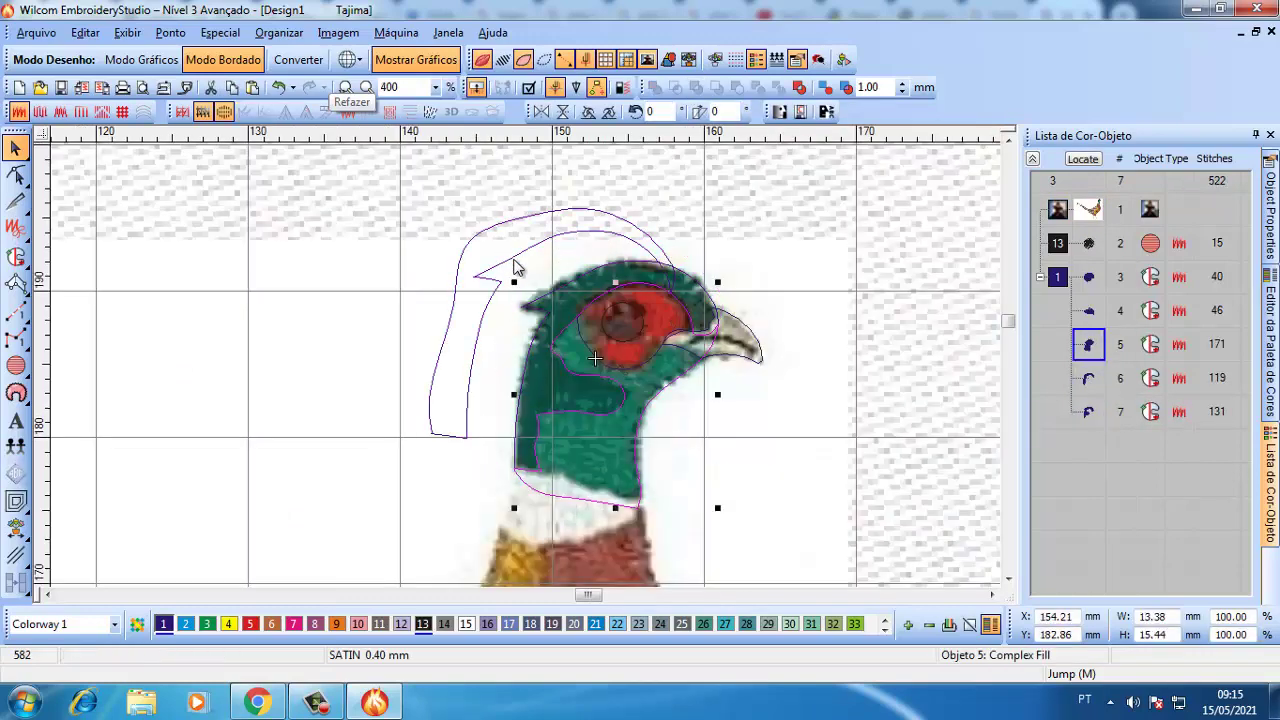
pyautogui.click(514, 266)
pyautogui.press('Delete')
# - Reshape the light green fill's edge above and behind the eye, moving its points outward beneath the dark green area
pyautogui.press('z')
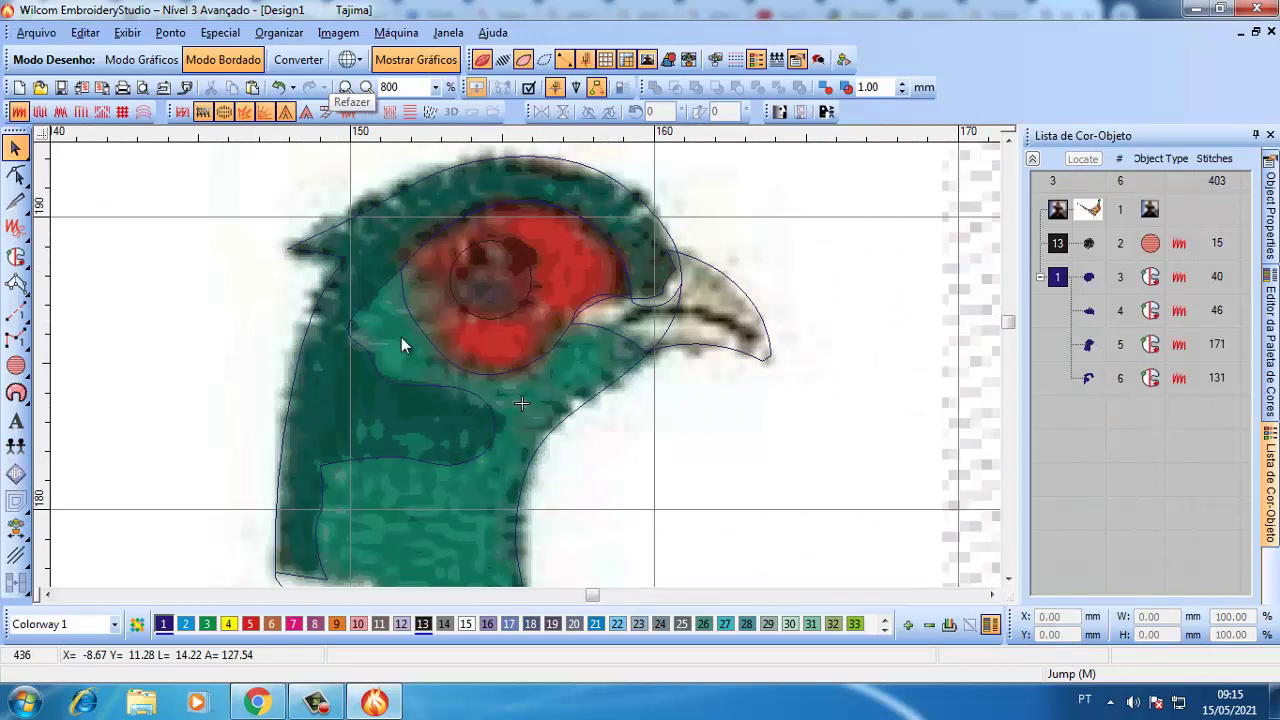
pyautogui.click(506, 500)
pyautogui.press('h')
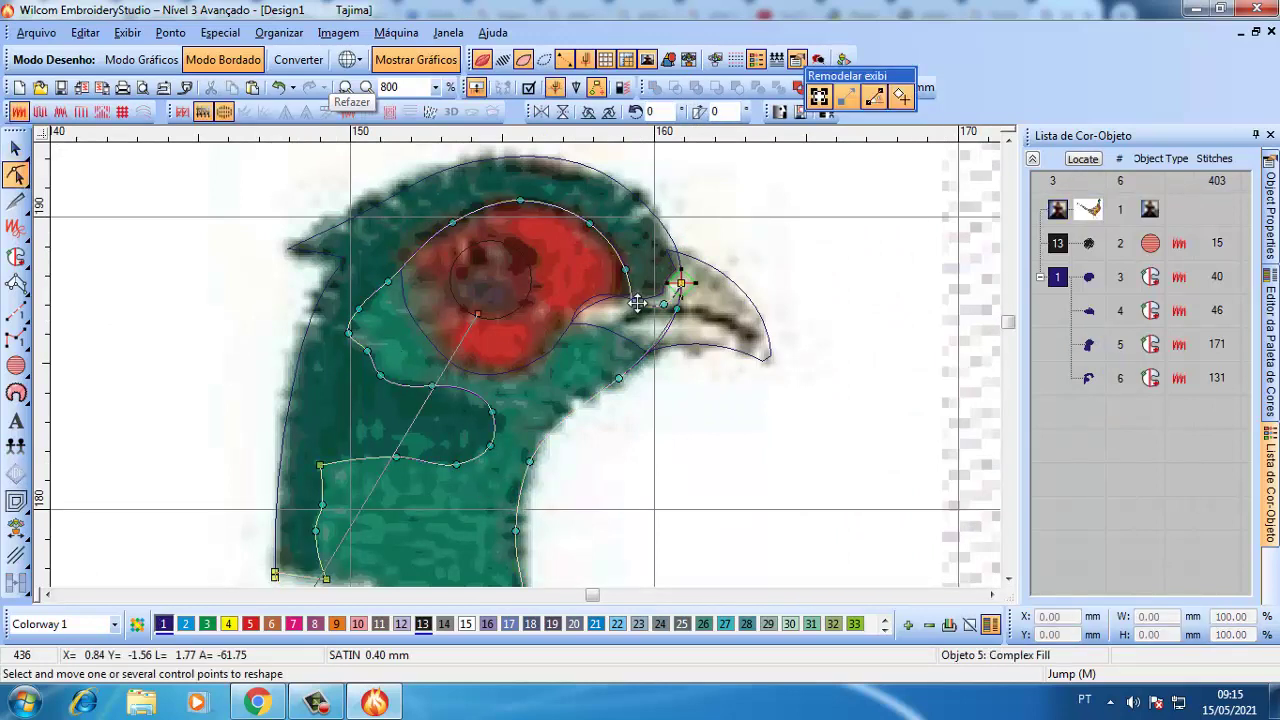
pyautogui.click(637, 302)
pyautogui.moveTo(590, 222); pyautogui.dragTo(510, 190)
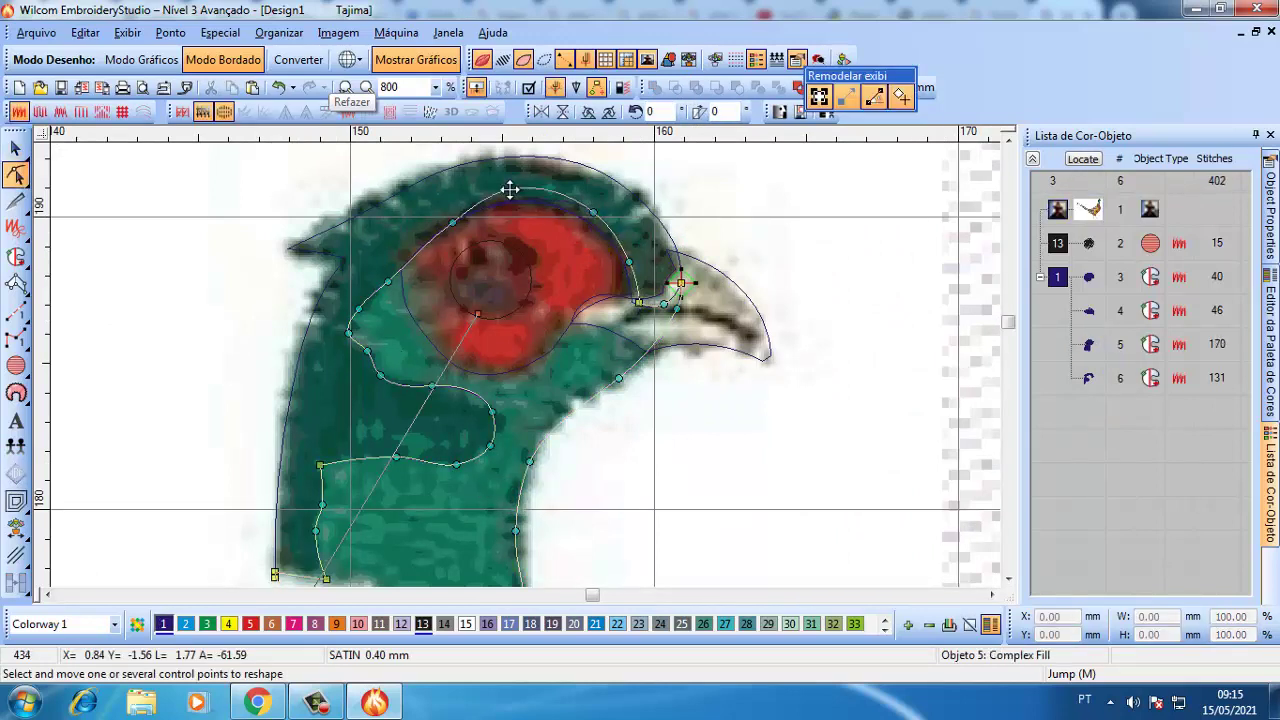
pyautogui.moveTo(449, 220); pyautogui.dragTo(431, 220)
pyautogui.moveTo(386, 286); pyautogui.dragTo(378, 273)
pyautogui.click(347, 309)
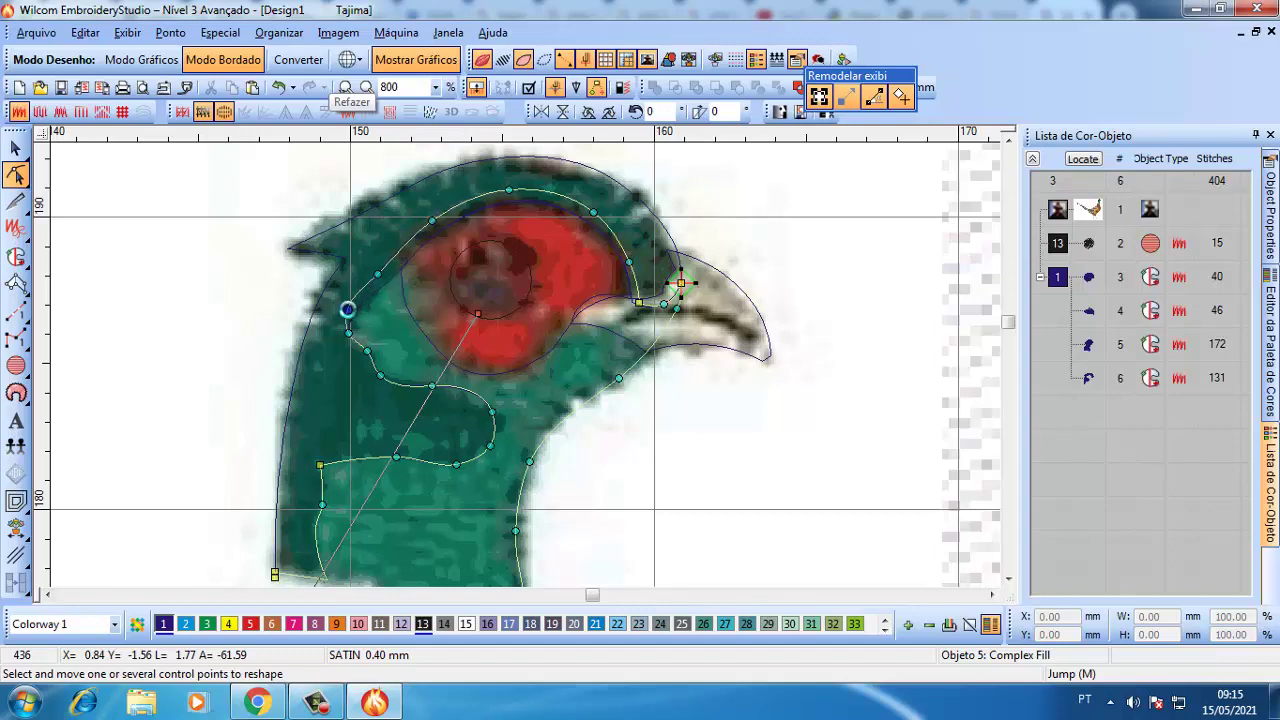
# - Shift the light green fill's cheek and neck edge points beneath the dark green area, down to the collar corner
pyautogui.moveTo(349, 333); pyautogui.dragTo(431, 398)
pyautogui.moveTo(491, 411); pyautogui.dragTo(308, 459)
pyautogui.moveTo(322, 503); pyautogui.dragTo(310, 534)
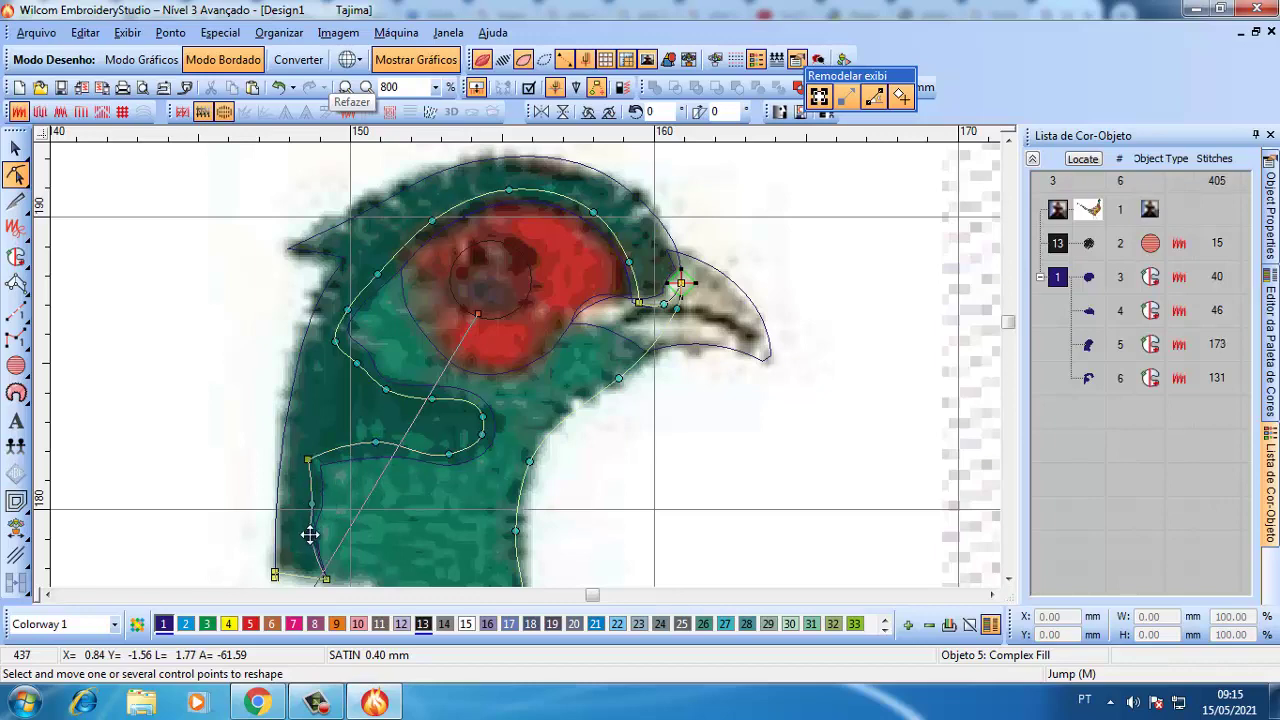
pyautogui.scroll(-3, 518, 388)
pyautogui.scroll(3, 531, 366)
pyautogui.moveTo(530, 384); pyautogui.dragTo(534, 369)
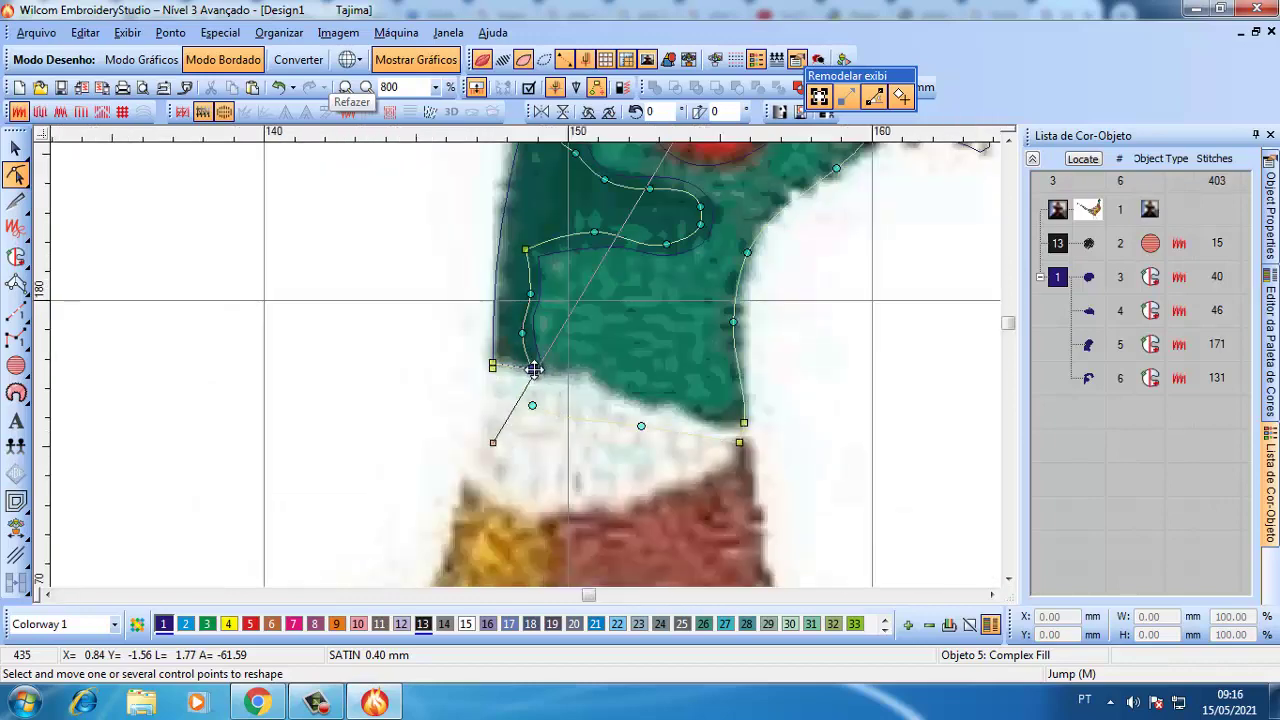
pyautogui.press('c')
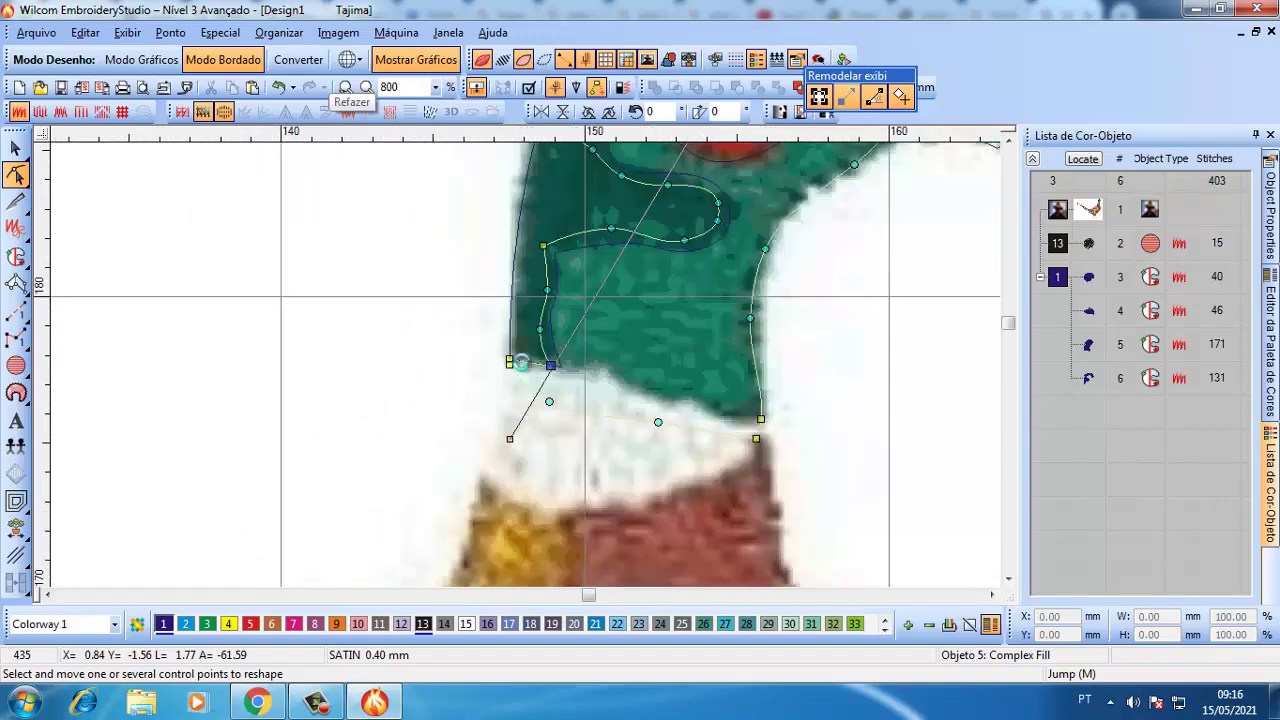
pyautogui.press('Escape')
pyautogui.scroll(-1, 520, 362)
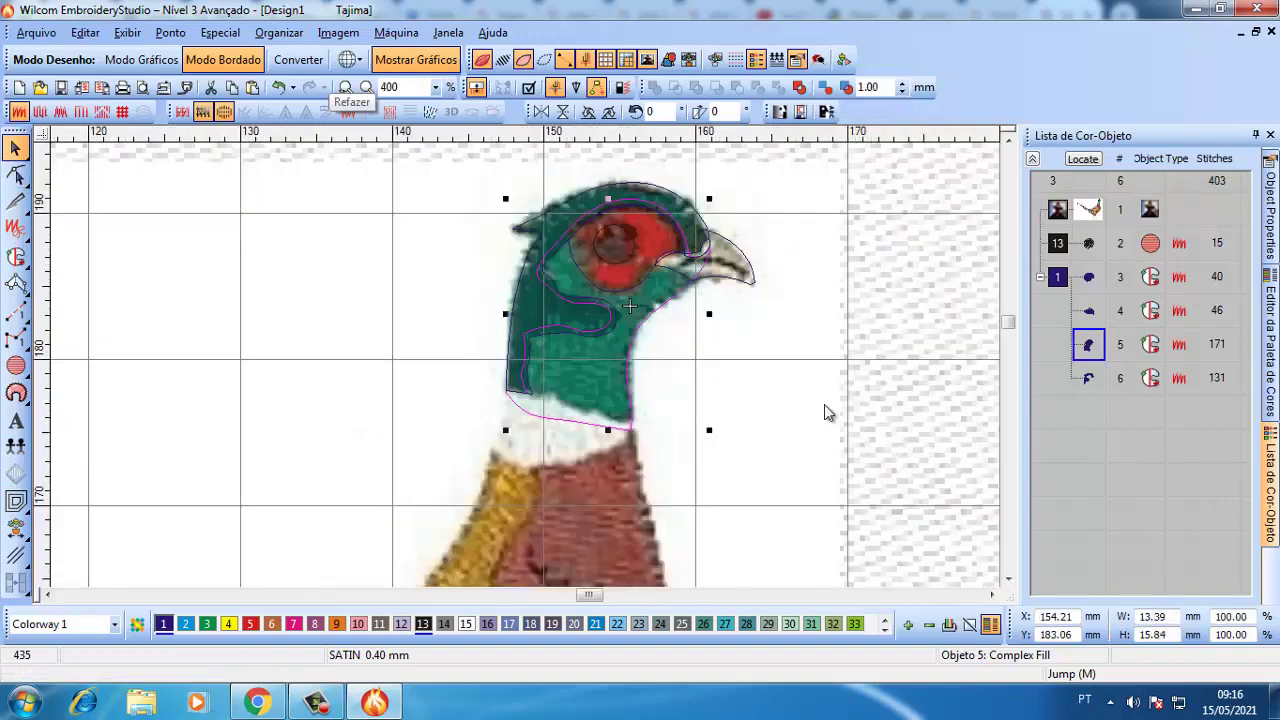
# - Assign colour 33 to the light green fill and colour 3 to the dark green fill, and sequence both before the eye
pyautogui.click(836, 622)
pyautogui.click(1089, 378)
pyautogui.click(207, 624)
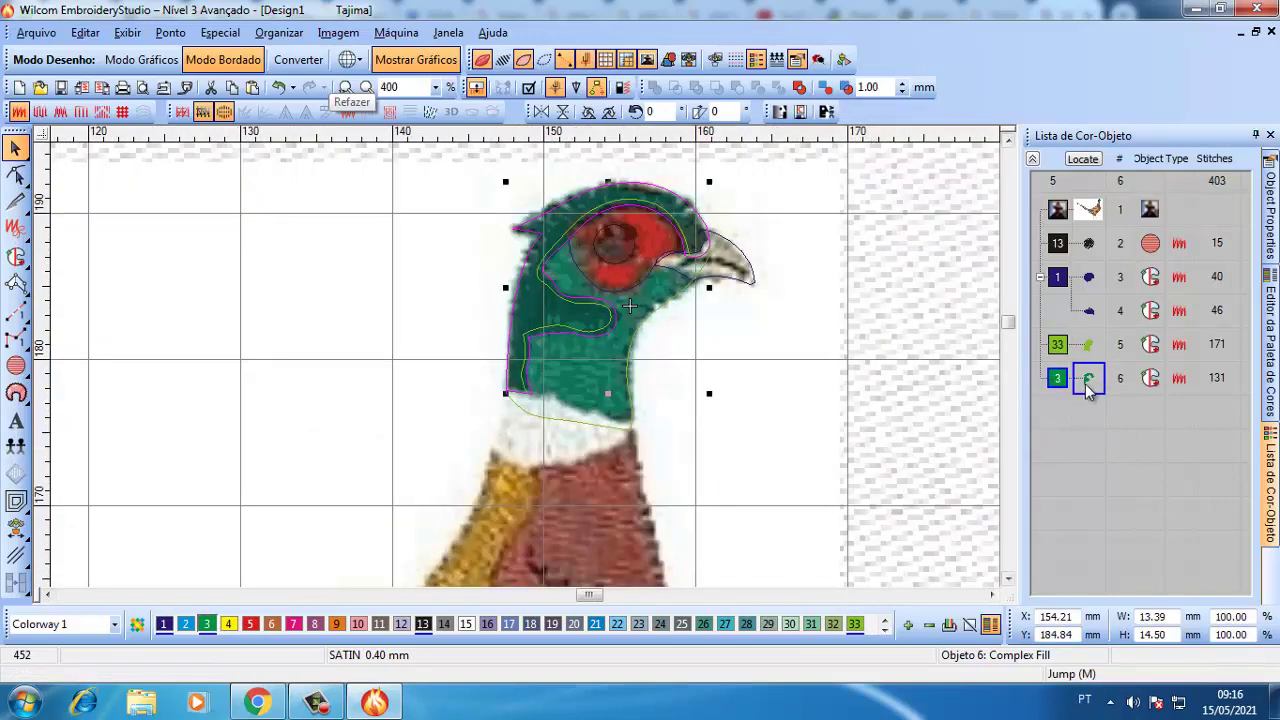
pyautogui.keyDown('ctrl'); pyautogui.click(1058, 344); pyautogui.keyUp('ctrl')
pyautogui.moveTo(1058, 344); pyautogui.dragTo(1065, 242)
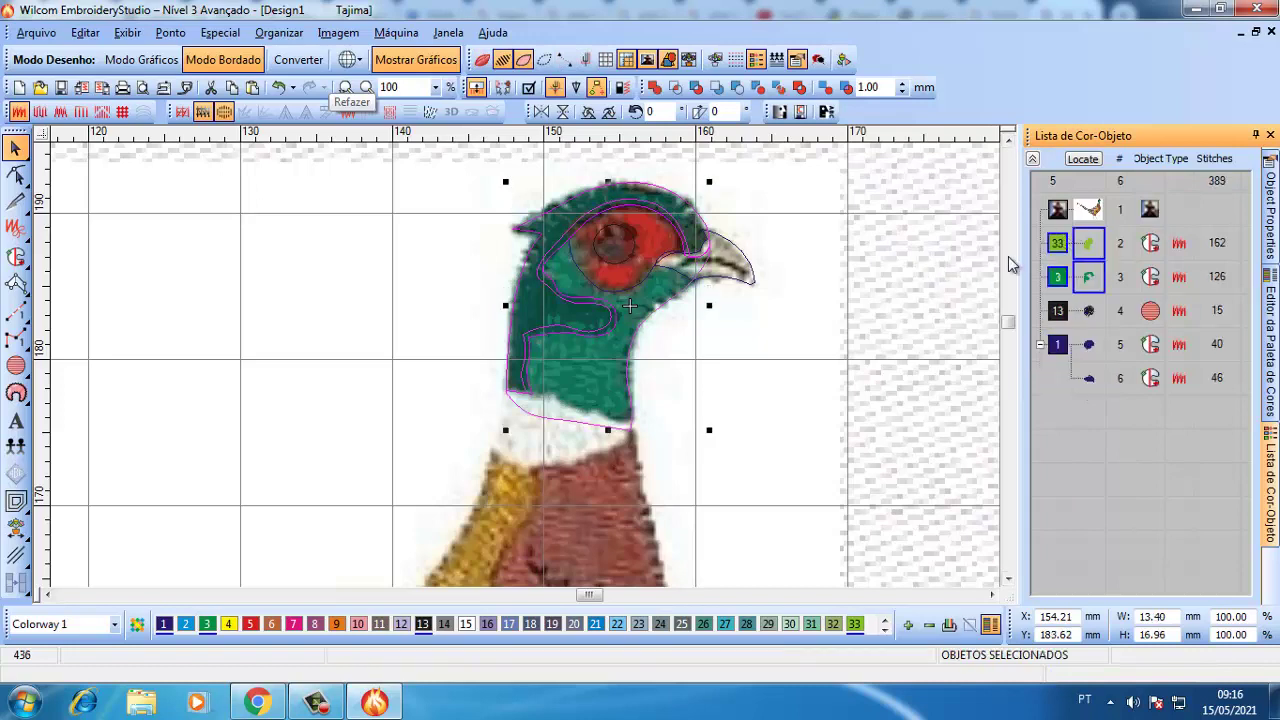
# - Assign colour 5 to the eye patch fill
pyautogui.click(1089, 344)
pyautogui.click(250, 624)
pyautogui.scroll(3, 498, 350)
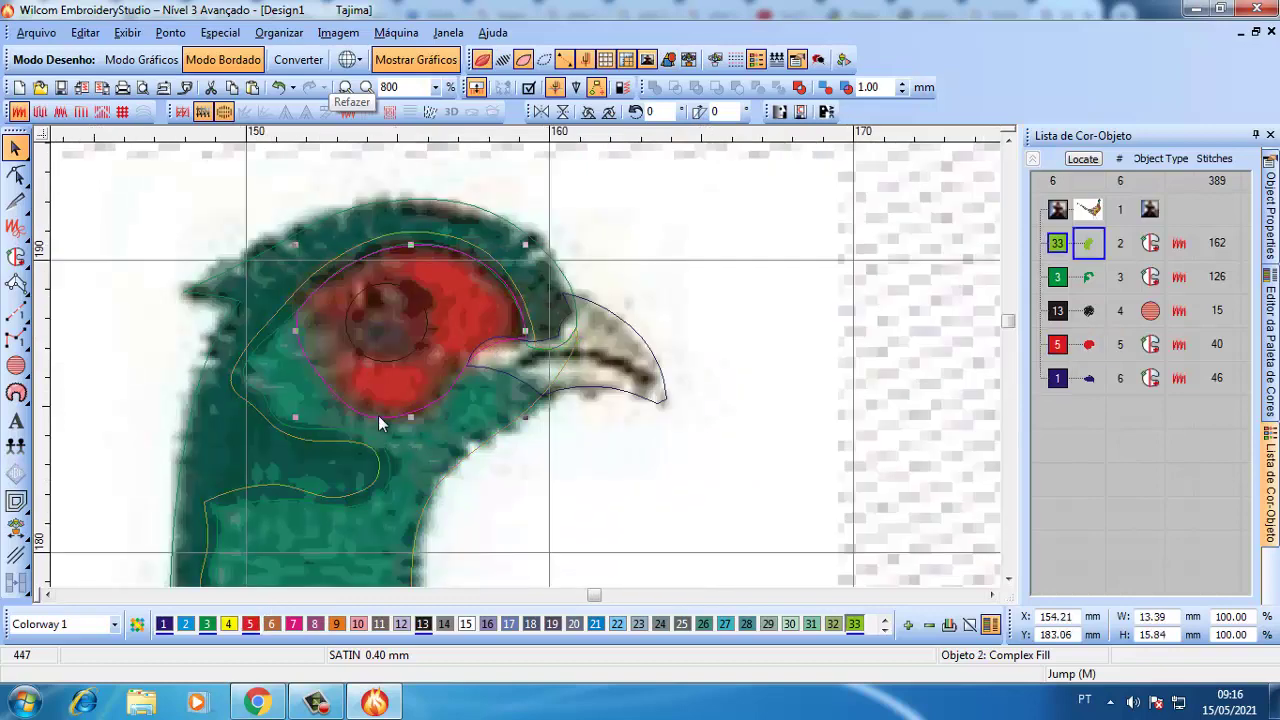
# - Create a single inward offset copy of the red eye patch fill
pyautogui.click(16, 501)
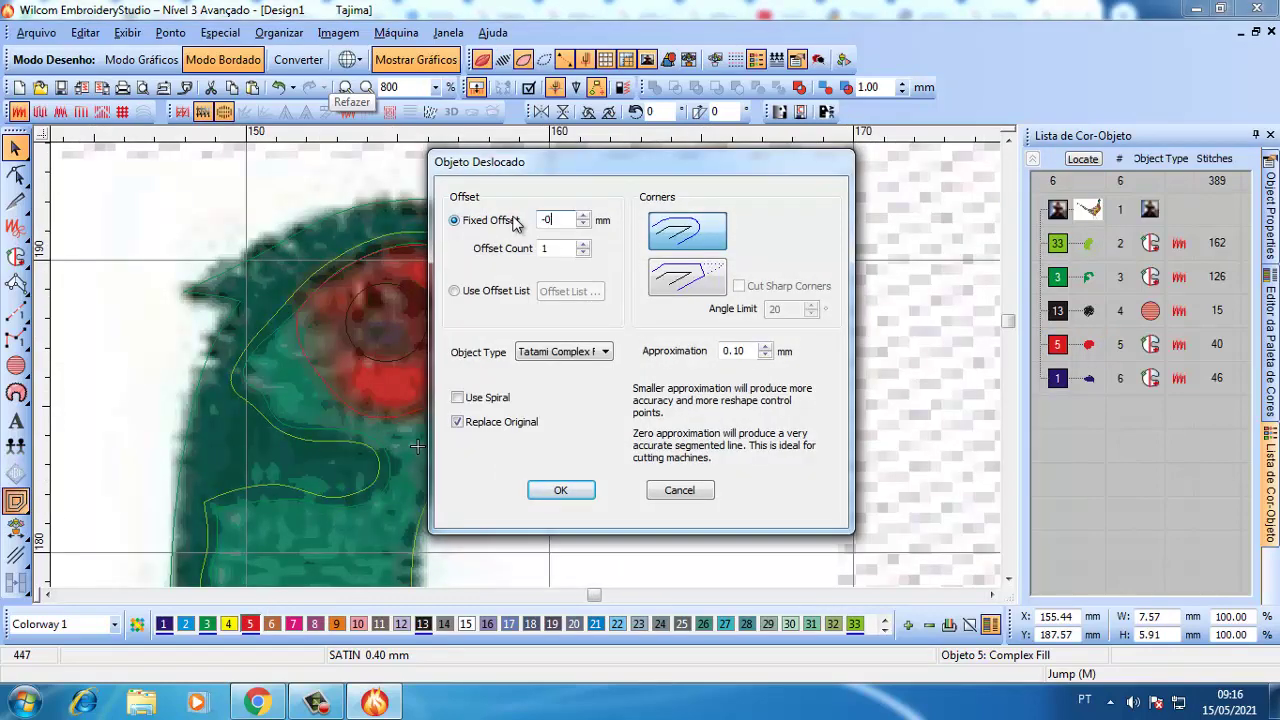
pyautogui.click(556, 491)
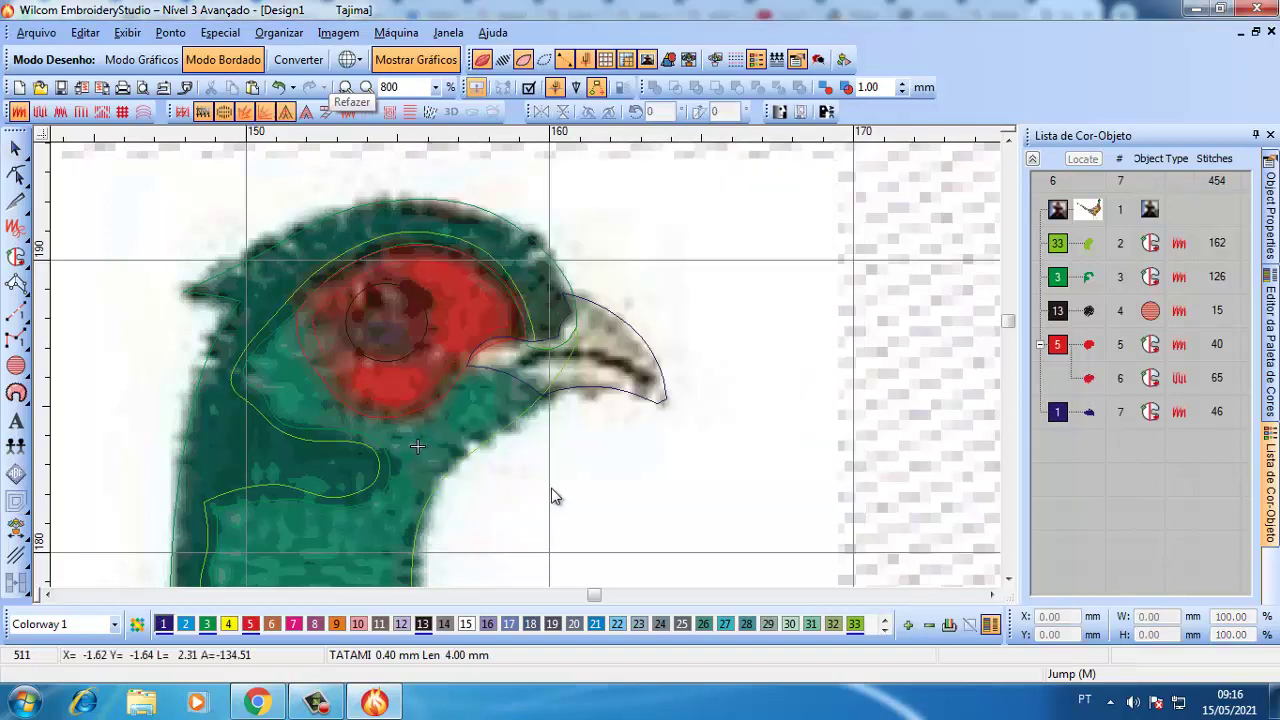
pyautogui.hotkey('ctrl', 'a')
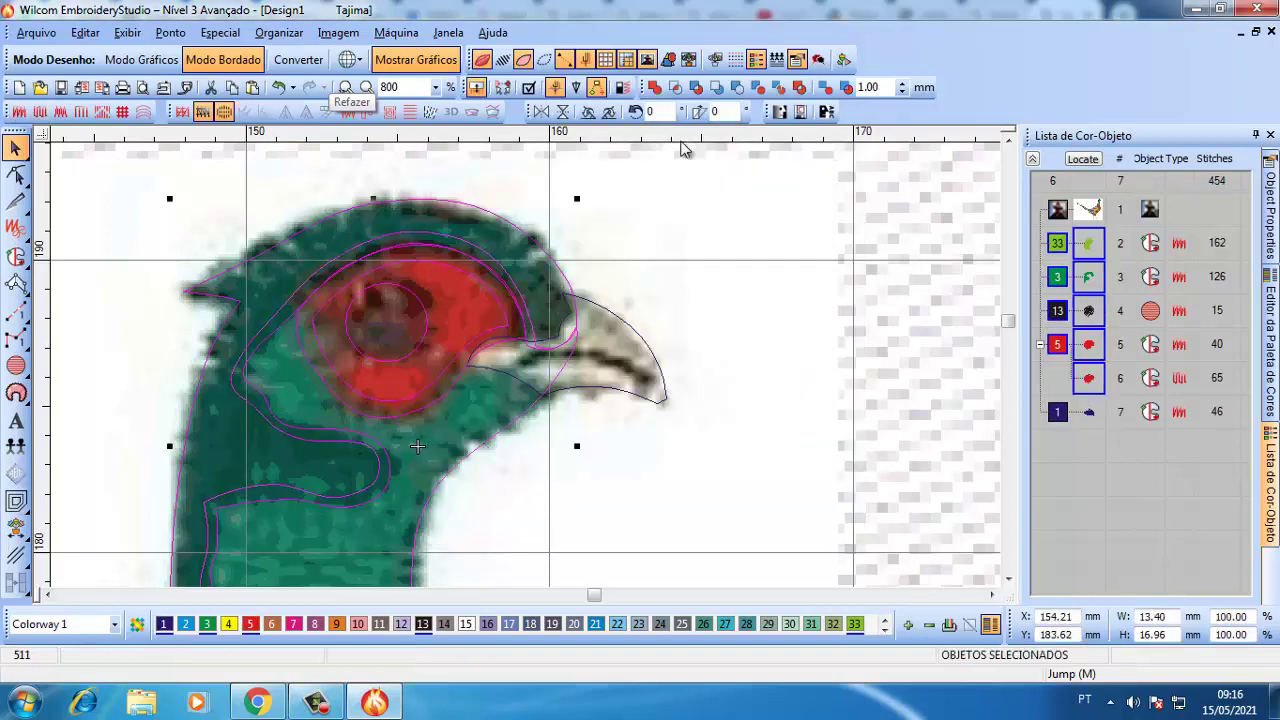
pyautogui.click(697, 87)
pyautogui.hotkey('ctrl', 'z')
# - Cut the offset eye patch shape out of the light green fill, then check the result as rendered stitches
pyautogui.click(1090, 248)
pyautogui.click(1093, 350)
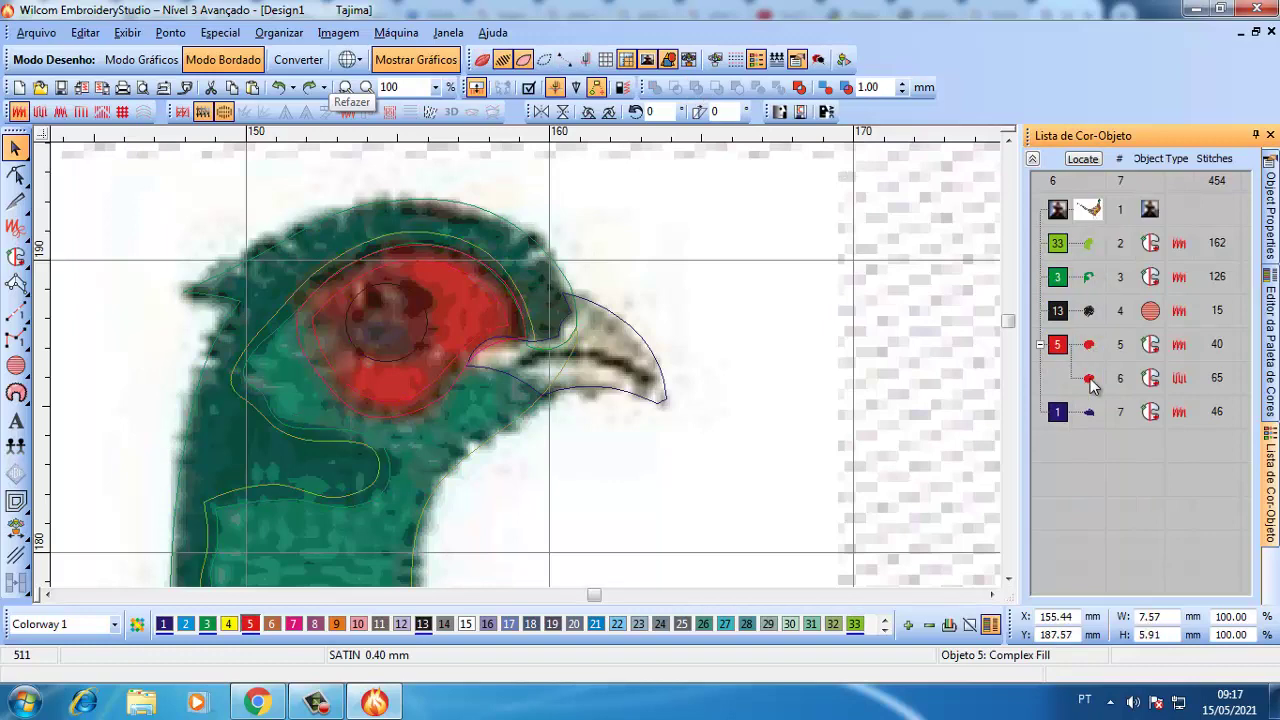
pyautogui.click(1089, 378)
pyautogui.click(1090, 345)
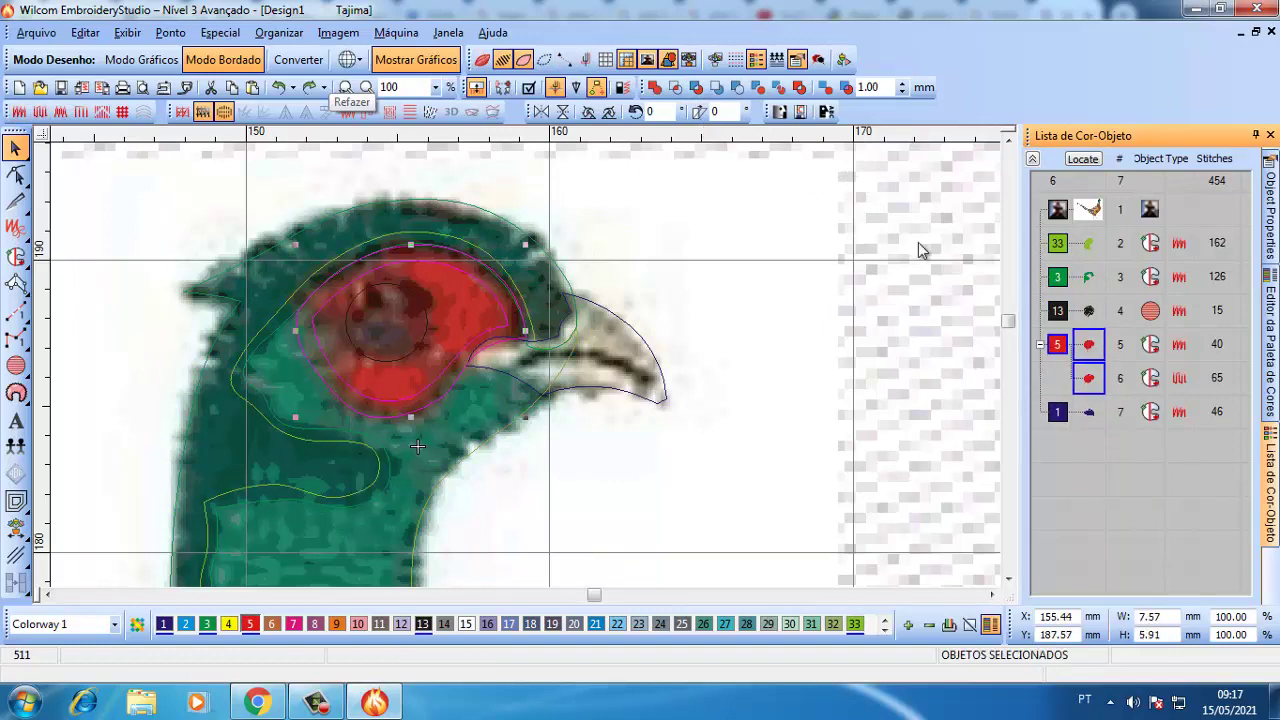
pyautogui.click(1092, 380)
pyautogui.keyDown('ctrl'); pyautogui.click(1090, 245); pyautogui.keyUp('ctrl')
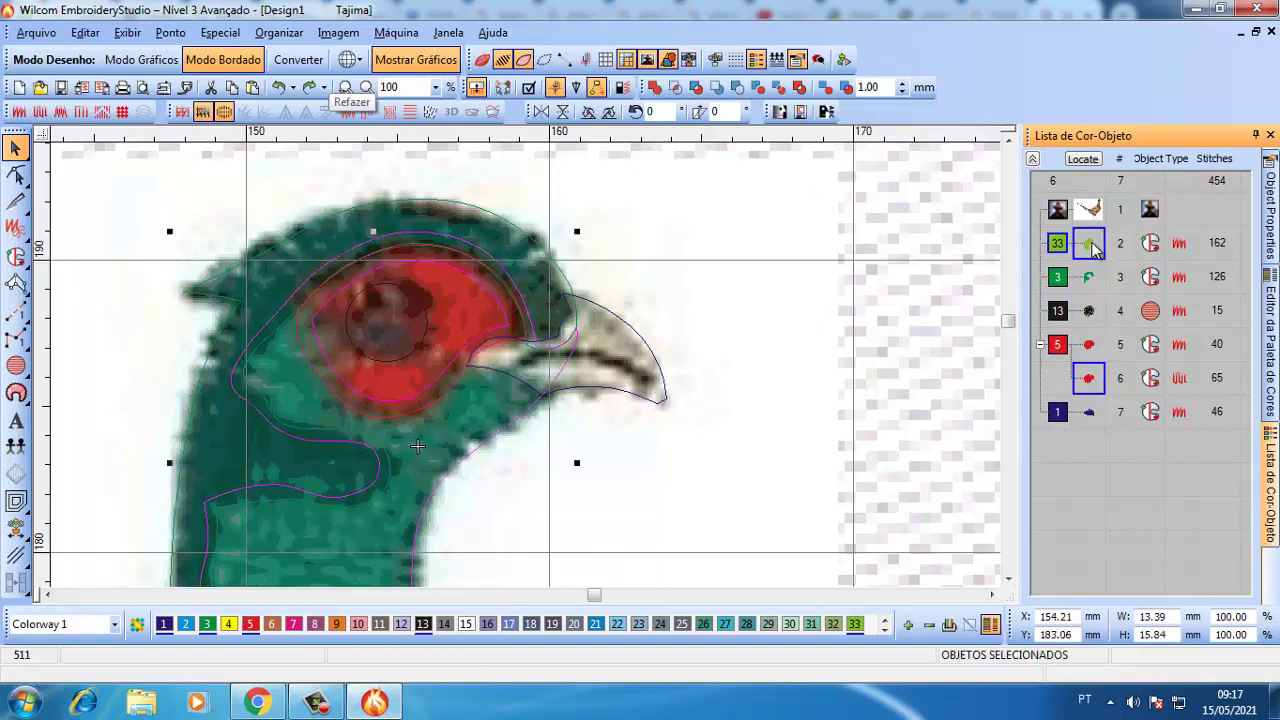
pyautogui.click(696, 88)
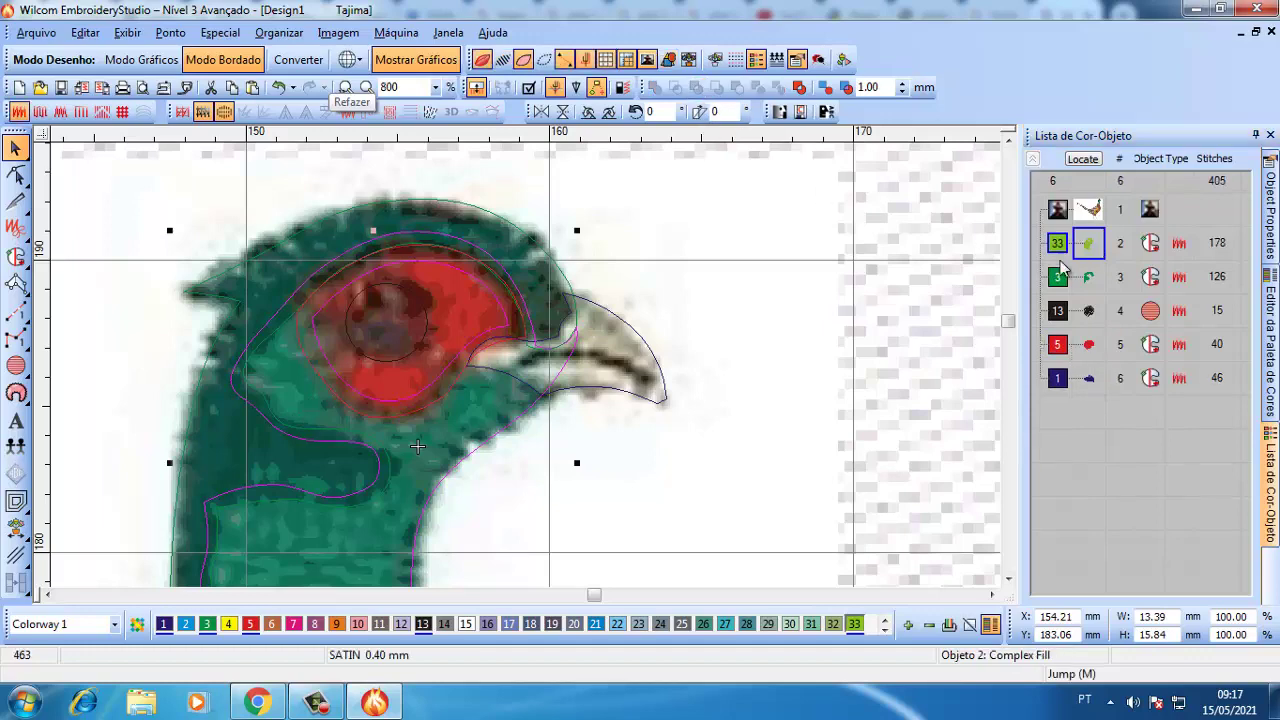
pyautogui.press('h')
pyautogui.click(1088, 244)
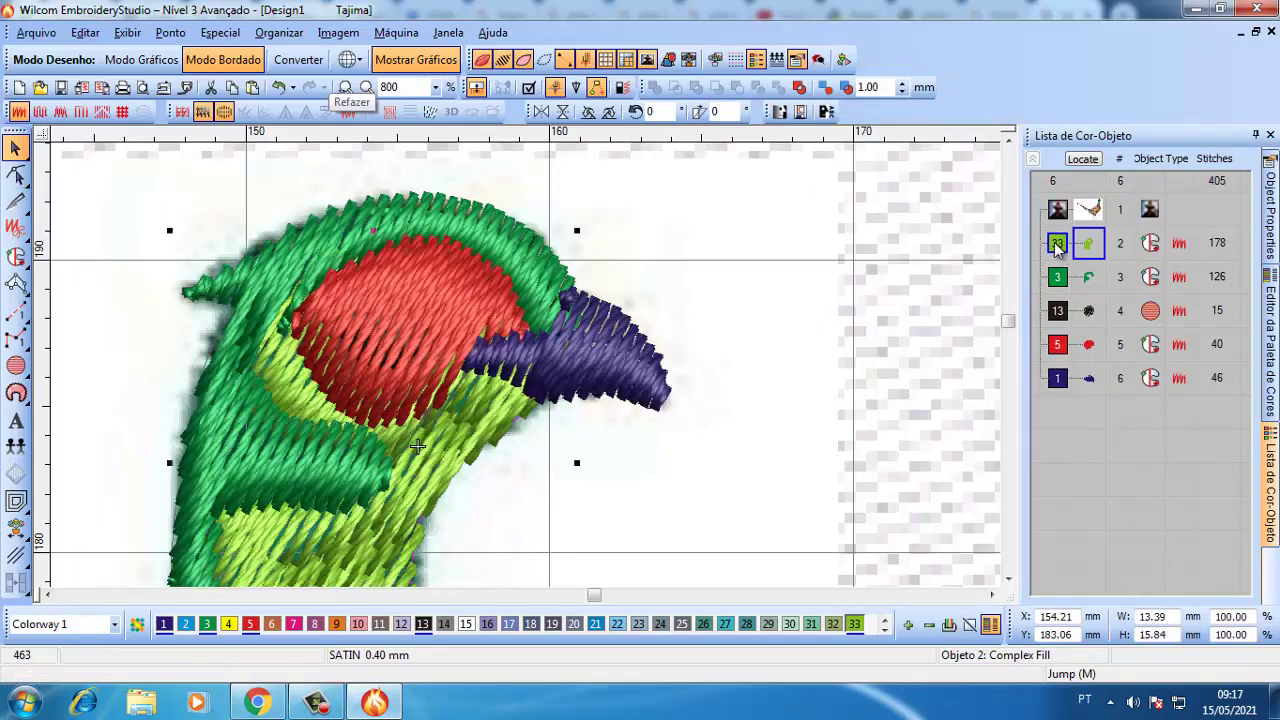
# - Sequence the black eye circle after the red eye patch and assign colour 15 to the beak fill
pyautogui.scroll(-2, 526, 364)
pyautogui.scroll(2, 526, 364)
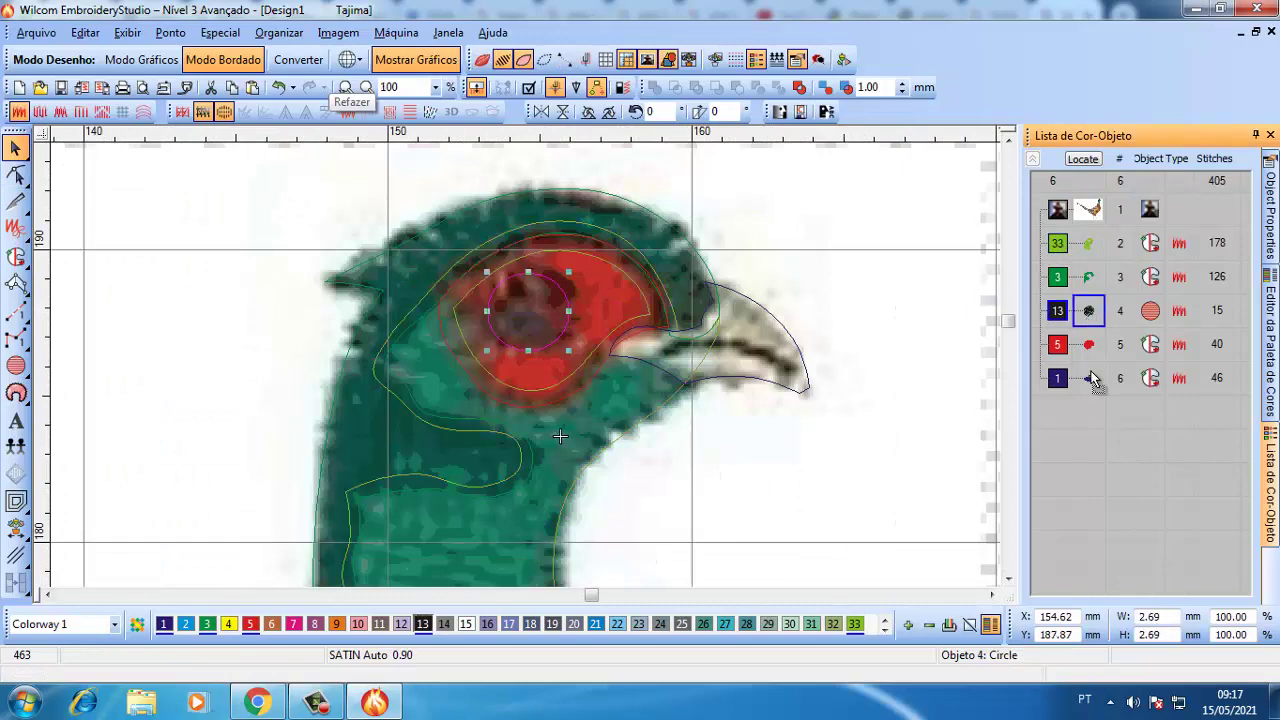
pyautogui.moveTo(1090, 315); pyautogui.dragTo(1092, 388)
pyautogui.click(1090, 382)
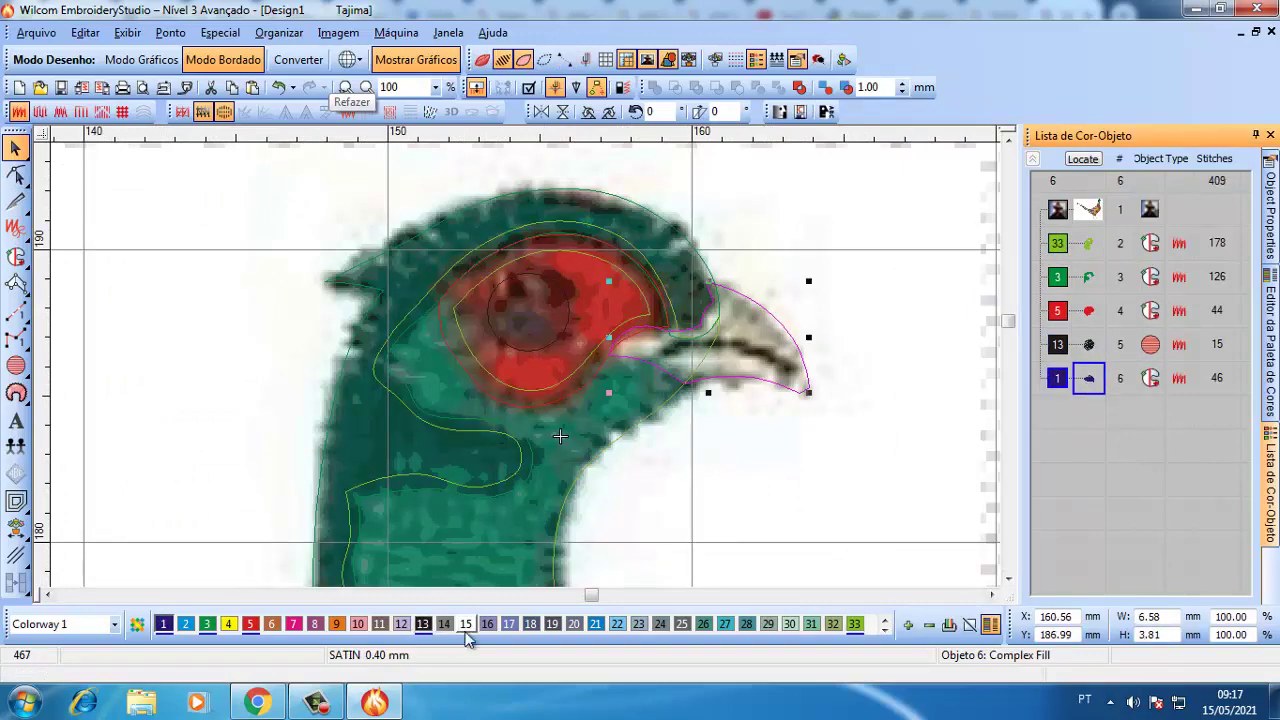
pyautogui.click(465, 624)
pyautogui.click(206, 371)
# - Start a complex fill for the white collar, tracing its back side and its upper edge along the green neck
pyautogui.scroll(2, 504, 362)
pyautogui.scroll(-2, 530, 370)
pyautogui.scroll(2, 530, 370)
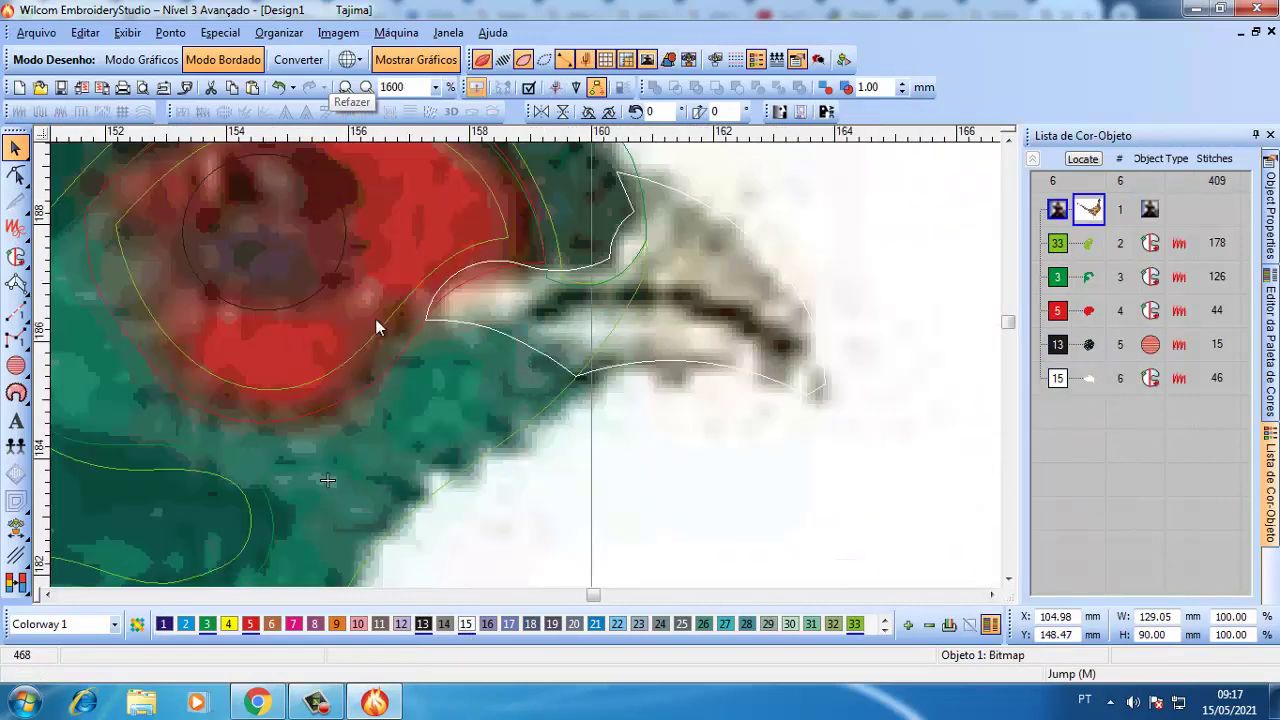
pyautogui.scroll(-3, 521, 353)
pyautogui.scroll(1, 396, 363)
pyautogui.click(16, 256)
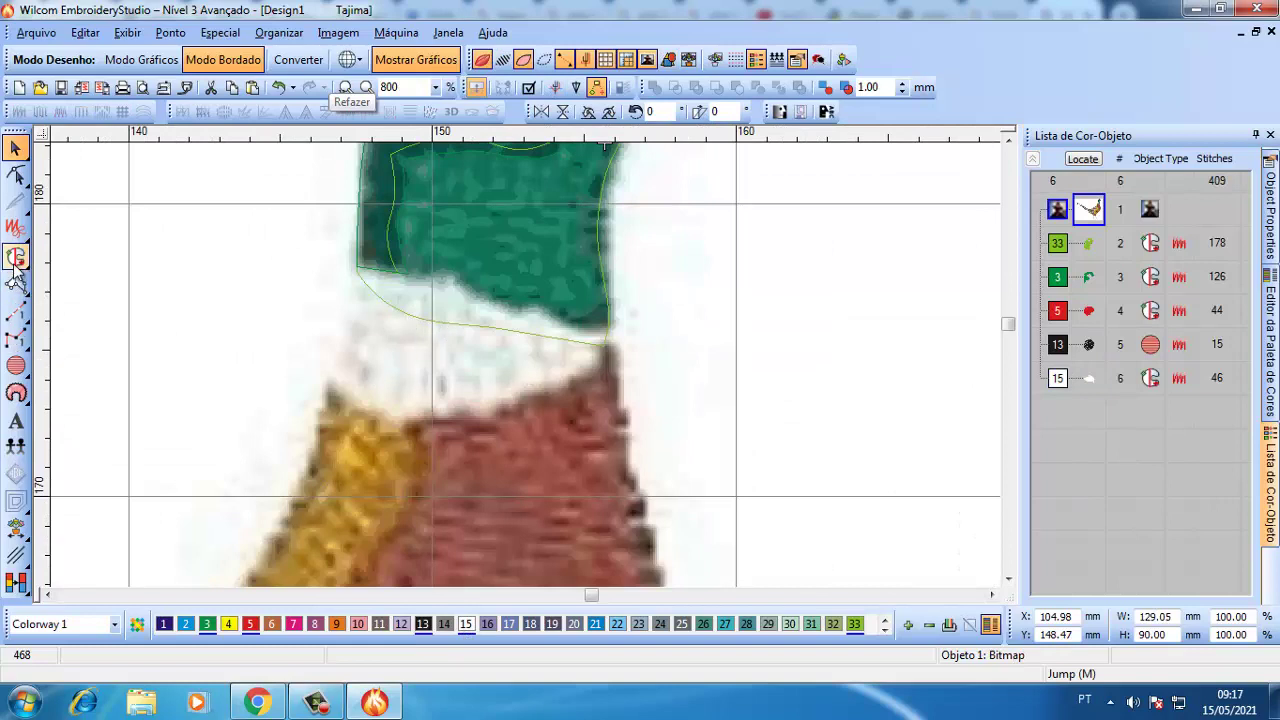
pyautogui.click(327, 380)
pyautogui.click(346, 329)
pyautogui.click(355, 266)
pyautogui.click(411, 268)
pyautogui.click(449, 268)
pyautogui.click(491, 303)
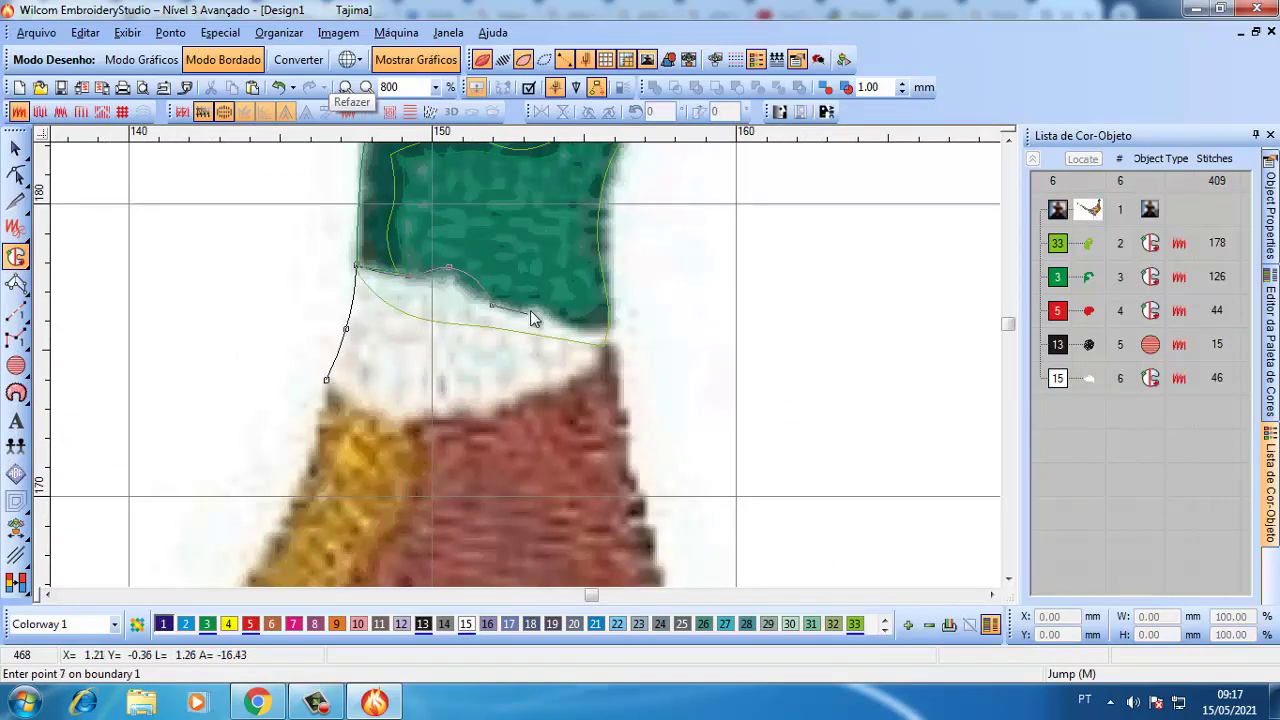
pyautogui.click(531, 310)
pyautogui.click(567, 326)
pyautogui.click(611, 326)
# - Trace the collar's lower edge to close a fill about 9.4 by 5.5 mm, and assign it colour 15
pyautogui.click(607, 358)
pyautogui.click(551, 396)
pyautogui.click(493, 421)
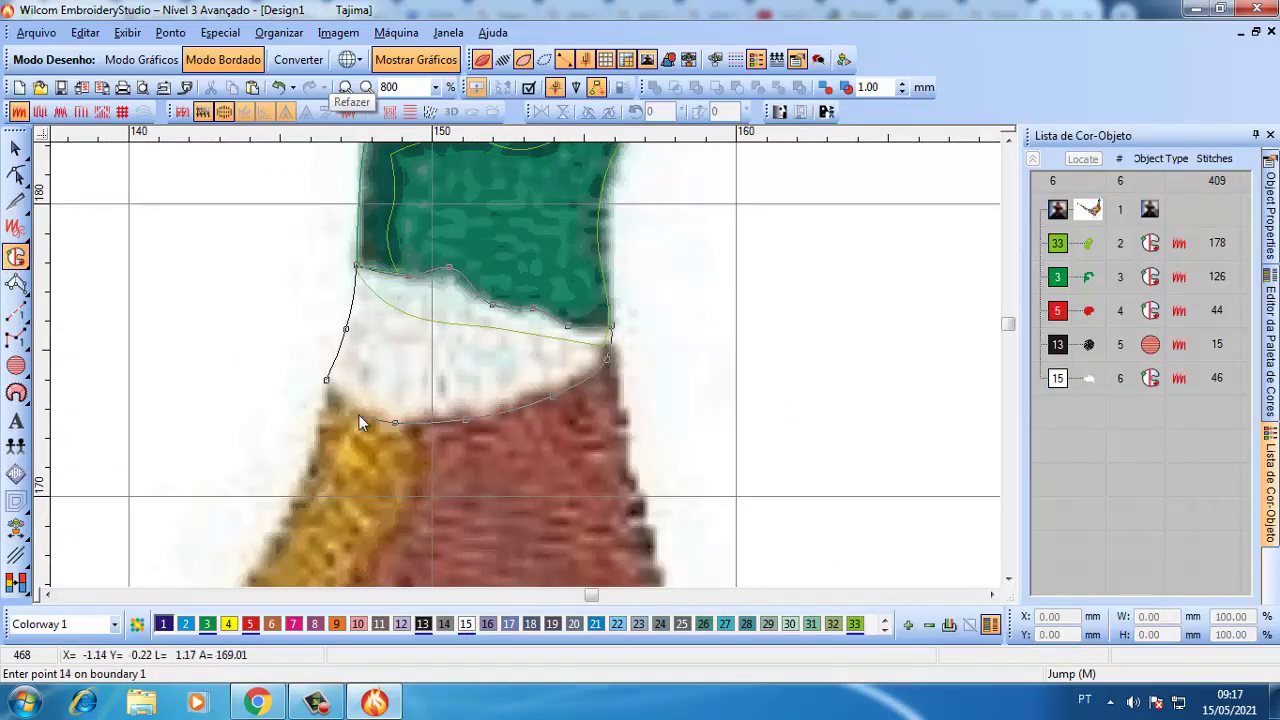
pyautogui.click(359, 415)
pyautogui.press('Return')
pyautogui.press('c')
pyautogui.press('Escape')
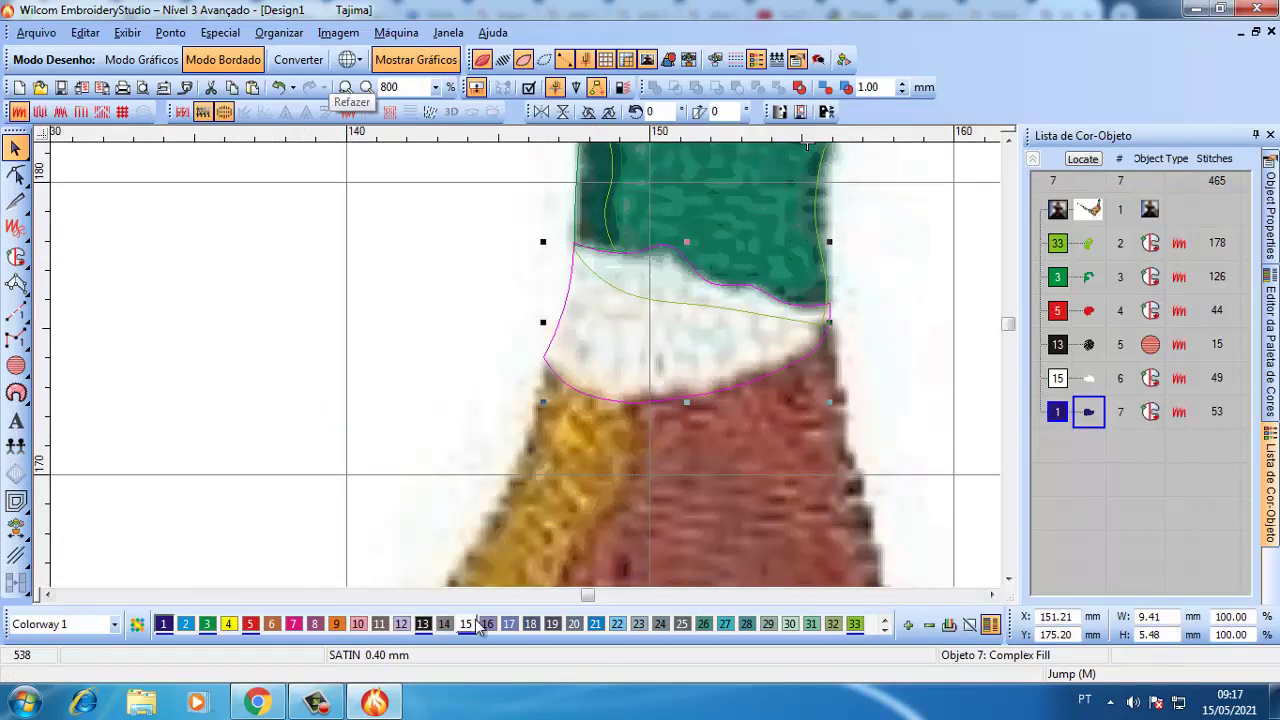
pyautogui.scroll(-4, 529, 366)
pyautogui.scroll(4, 520, 390)
pyautogui.scroll(-3, 513, 320)
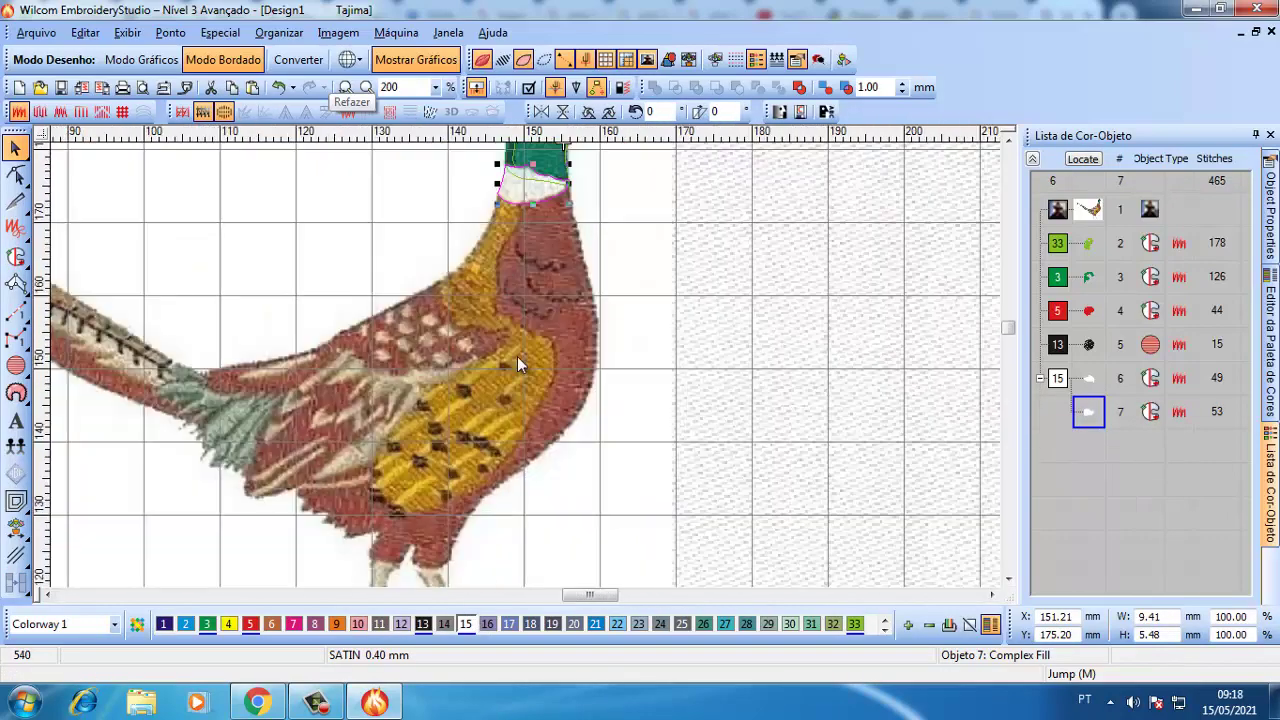
# - Start a complex fill for the yellow neck and flank area, tracing from the collar down its front edge to the lower tip
pyautogui.scroll(2, 500, 360)
pyautogui.click(20, 259)
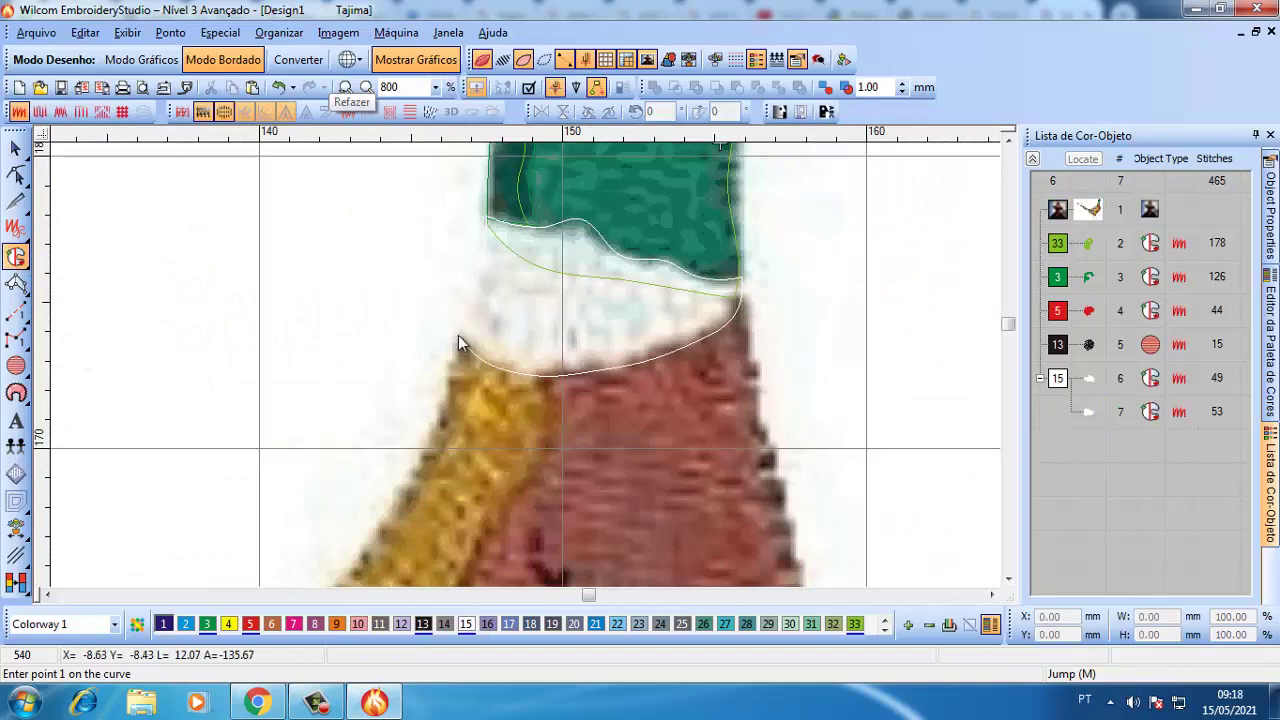
pyautogui.rightClick(497, 348)
pyautogui.click(540, 362)
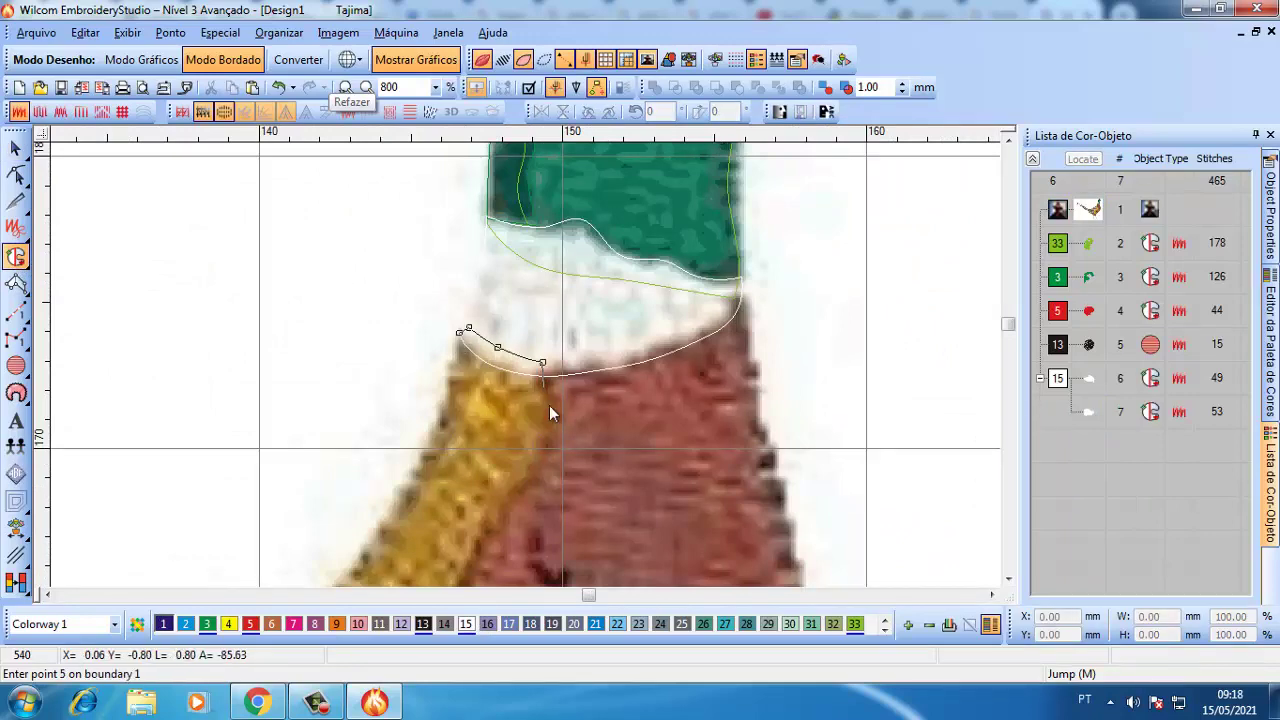
pyautogui.rightClick(552, 436)
pyautogui.rightClick(494, 522)
pyautogui.scroll(-1, 483, 534)
pyautogui.scroll(1, 427, 482)
pyautogui.rightClick(696, 218)
pyautogui.scroll(-1, 806, 384)
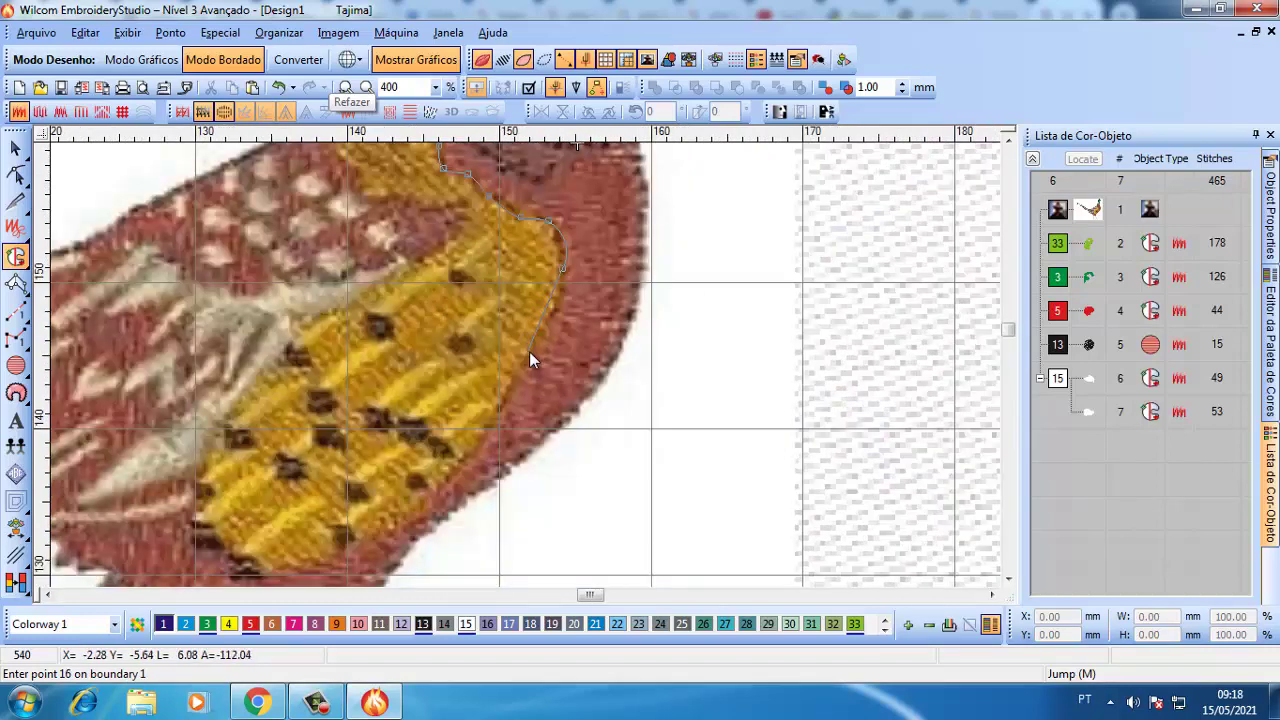
pyautogui.rightClick(312, 560)
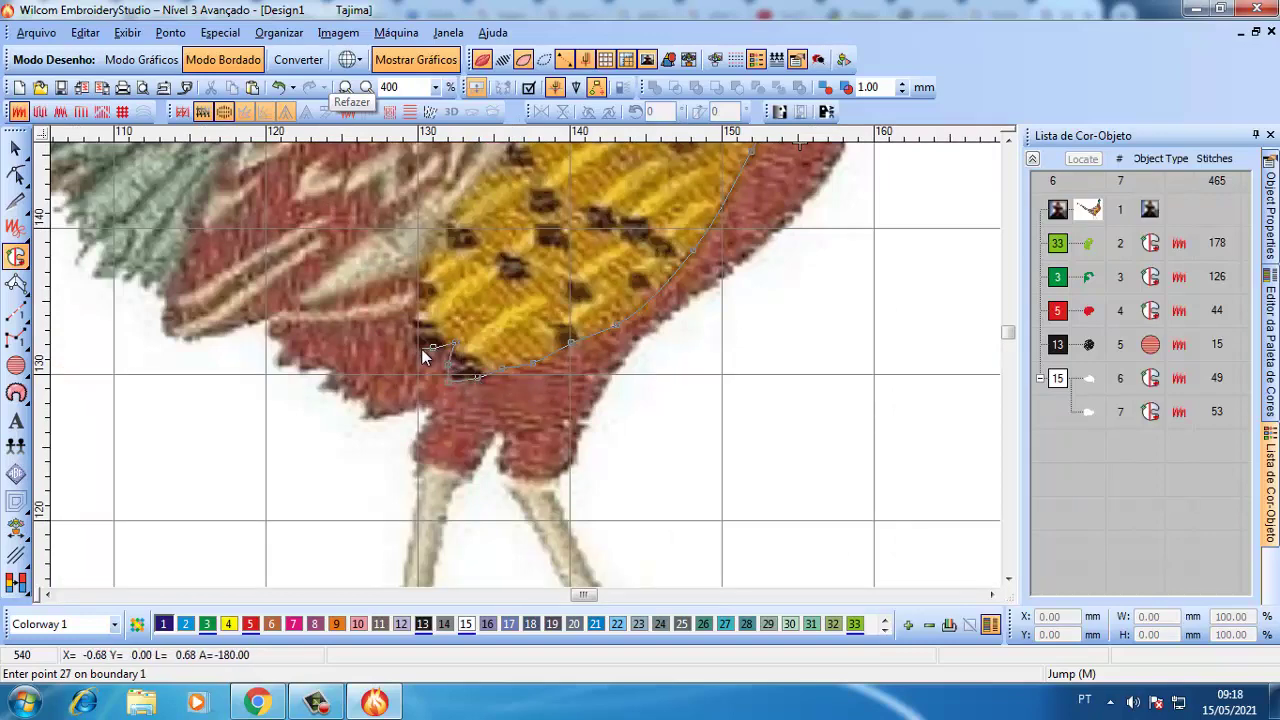
# - Trace the yellow area's rear edge up along the wing and neck to the collar, and close the fill
pyautogui.rightClick(416, 291)
pyautogui.rightClick(421, 277)
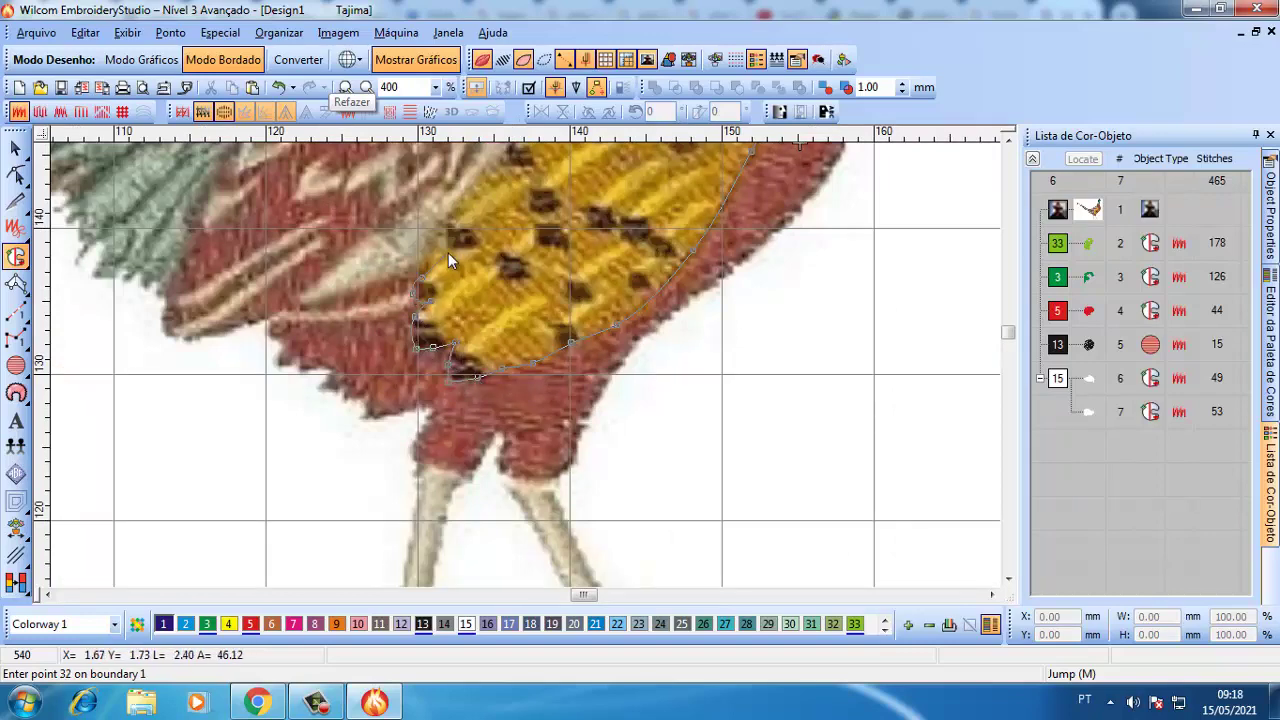
pyautogui.rightClick(453, 247)
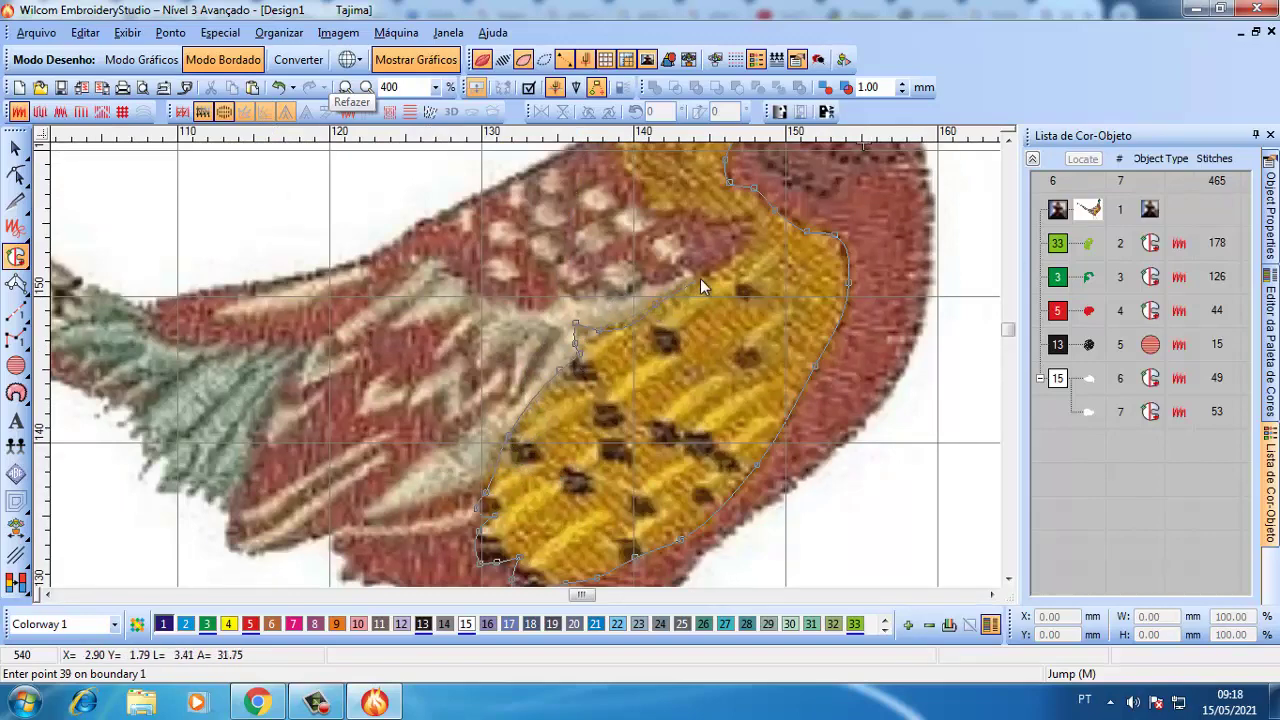
pyautogui.rightClick(717, 218)
pyautogui.rightClick(701, 213)
pyautogui.rightClick(662, 213)
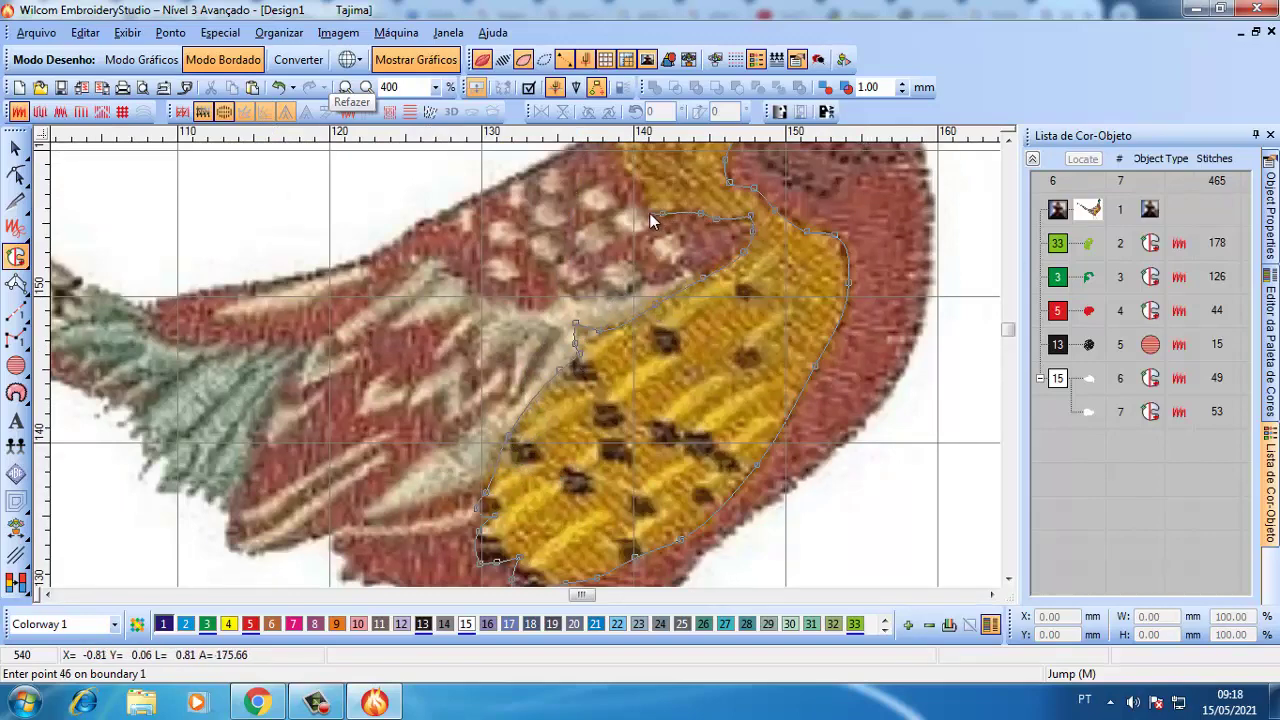
pyautogui.rightClick(645, 209)
pyautogui.rightClick(641, 184)
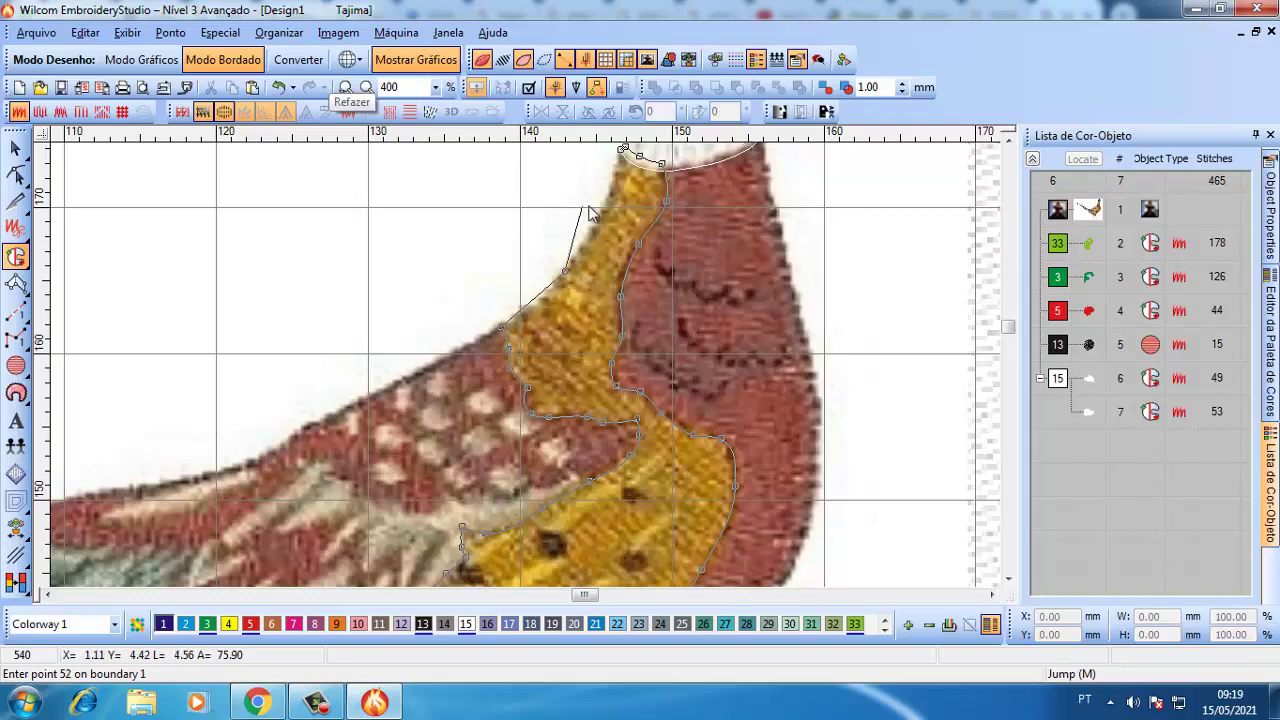
pyautogui.press('Return')
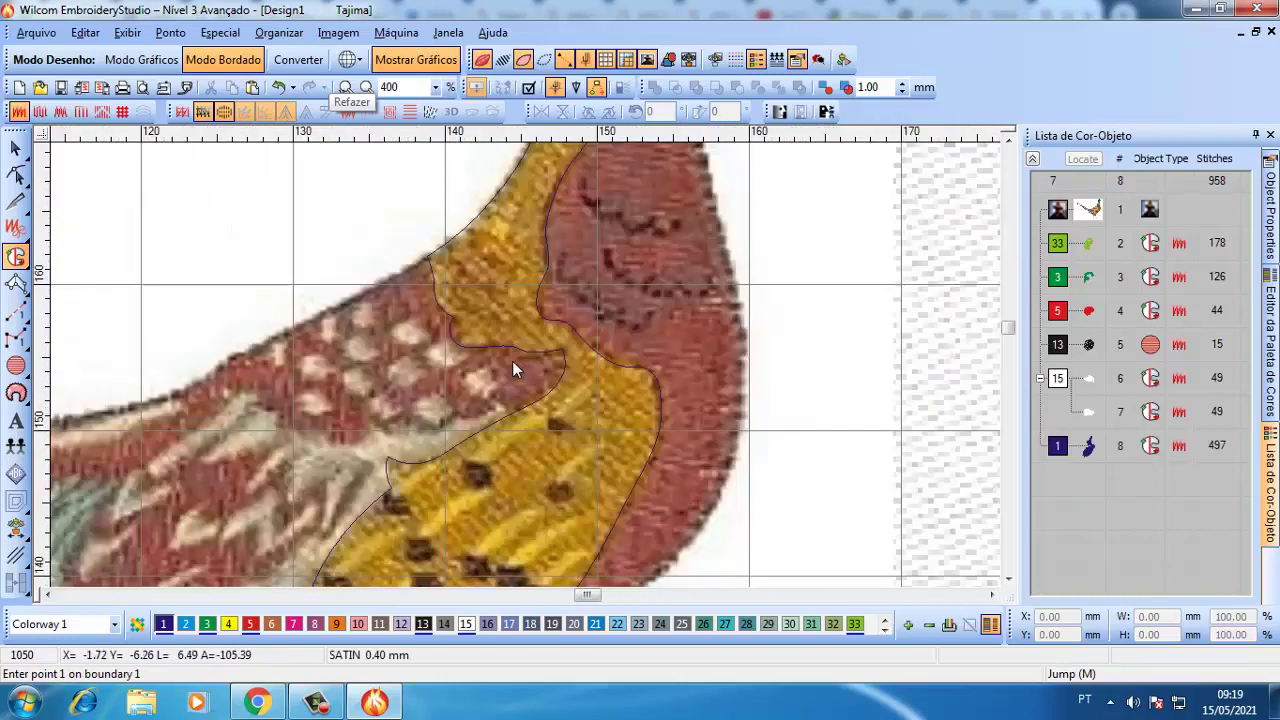
# - Assign colour 9 to the yellow neck and flank fill
pyautogui.scroll(-3, 512, 361)
pyautogui.scroll(2, 514, 359)
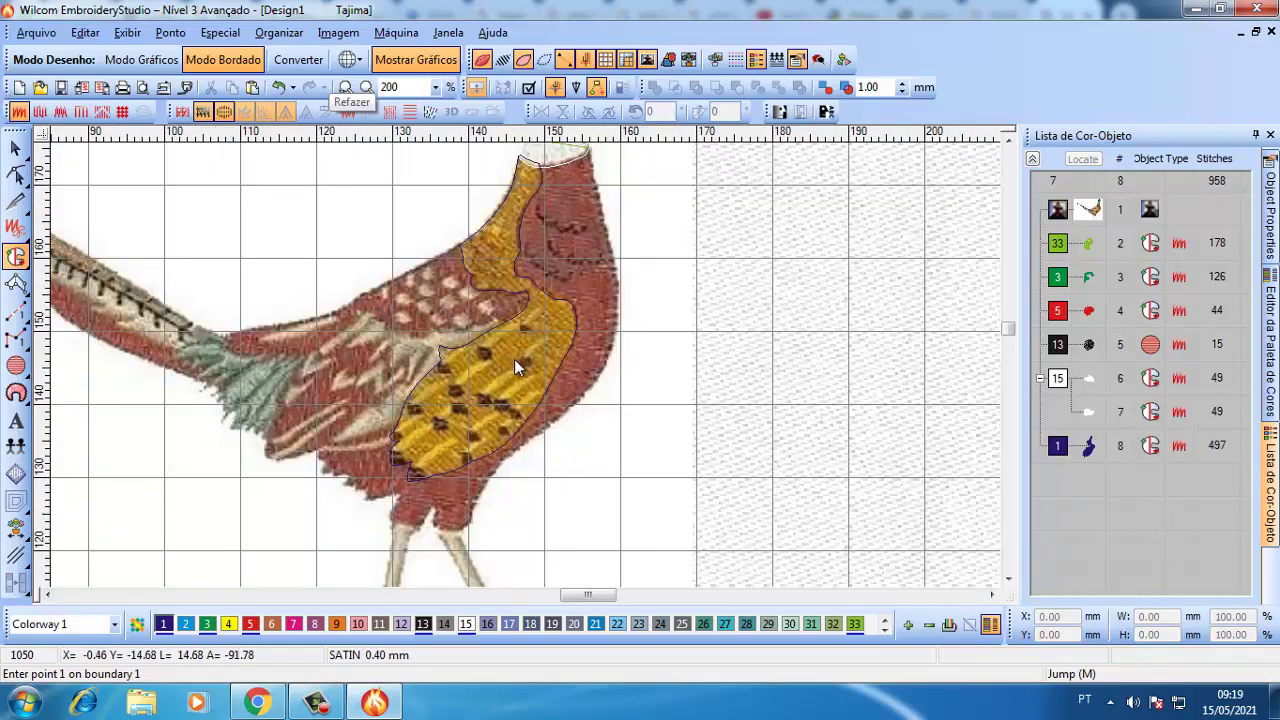
pyautogui.press('Escape')
pyautogui.click(336, 624)
# - Digitize a pointed satin column over the light yellow streak near the flank's lower tip
pyautogui.scroll(1, 505, 369)
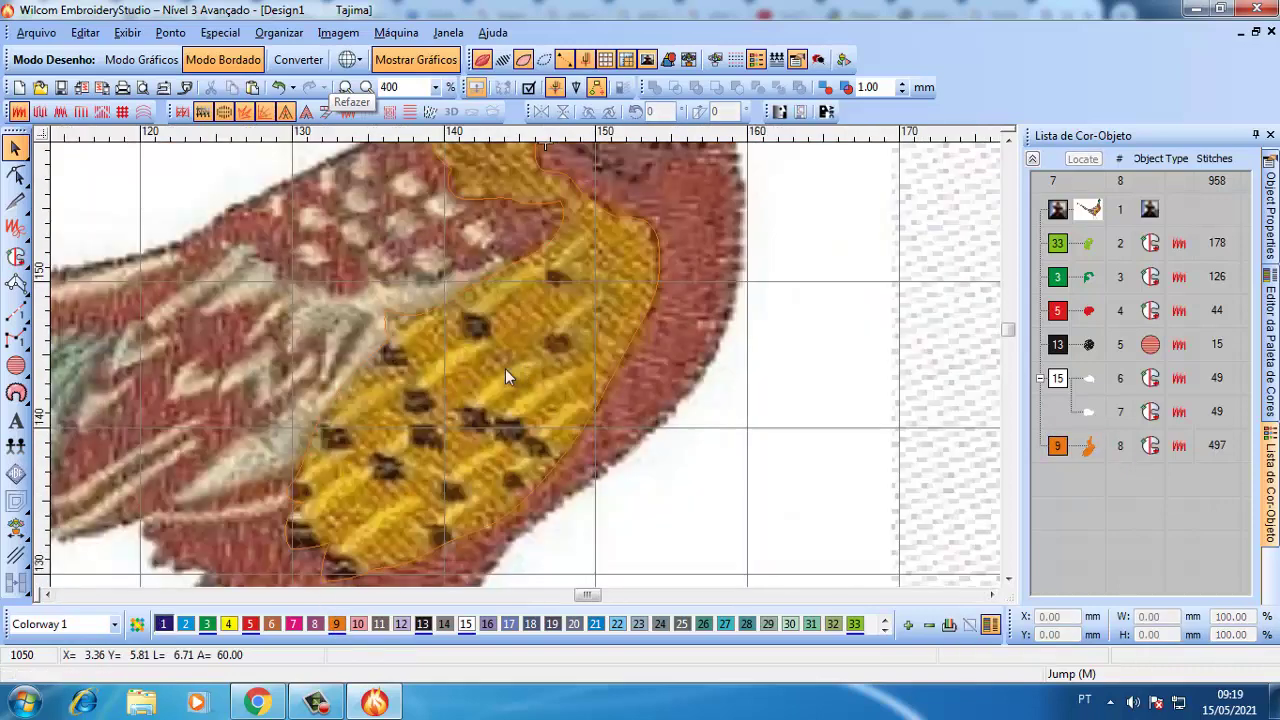
pyautogui.scroll(1, 370, 448)
pyautogui.scroll(-1, 526, 365)
pyautogui.scroll(1, 590, 372)
pyautogui.click(15, 284)
pyautogui.scroll(-1, 245, 342)
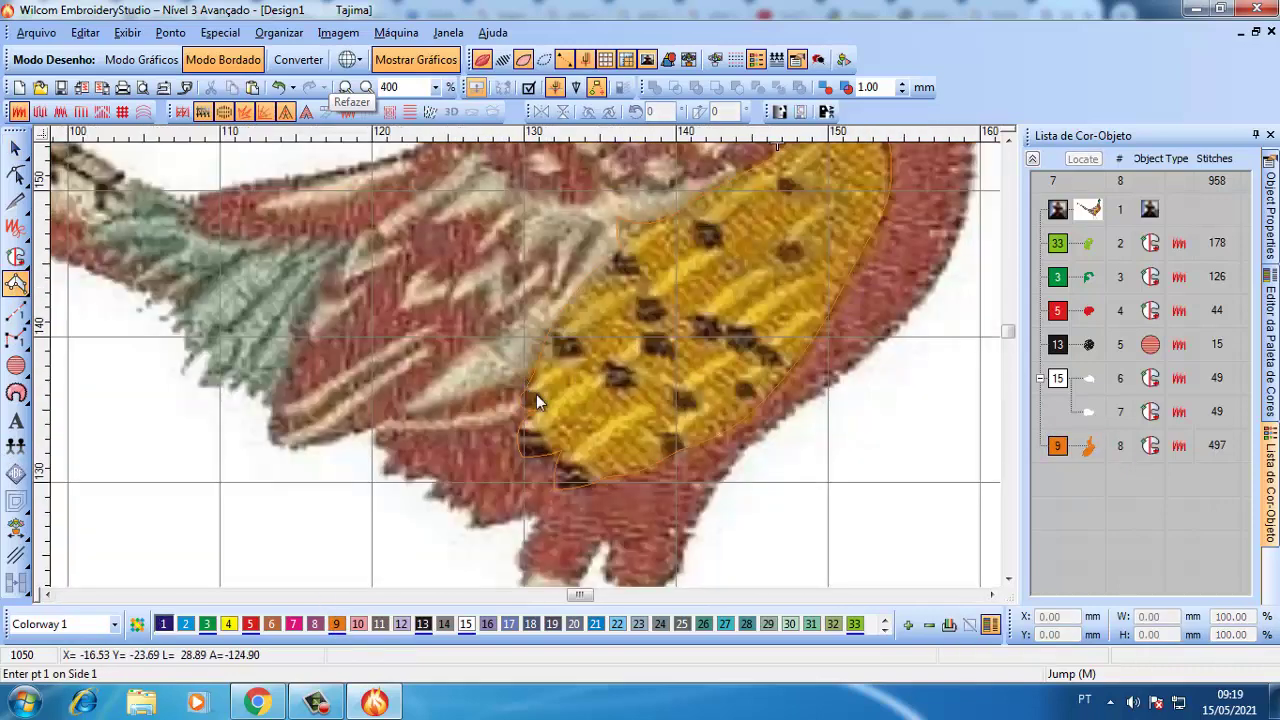
pyautogui.scroll(1, 536, 400)
pyautogui.click(466, 449)
pyautogui.click(479, 455)
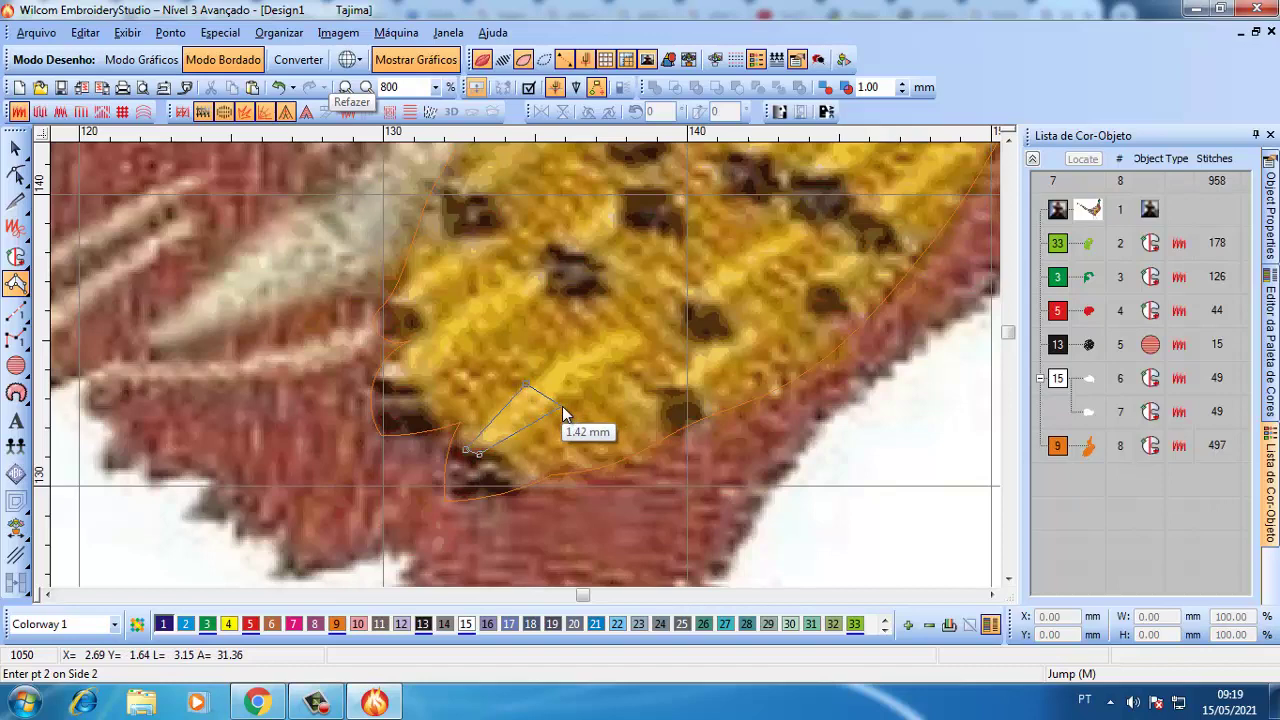
pyautogui.click(636, 340)
pyautogui.press('Return')
# - Digitize satin columns over the two neighbouring light yellow streaks at the flank's lower rear edge
pyautogui.click(403, 370)
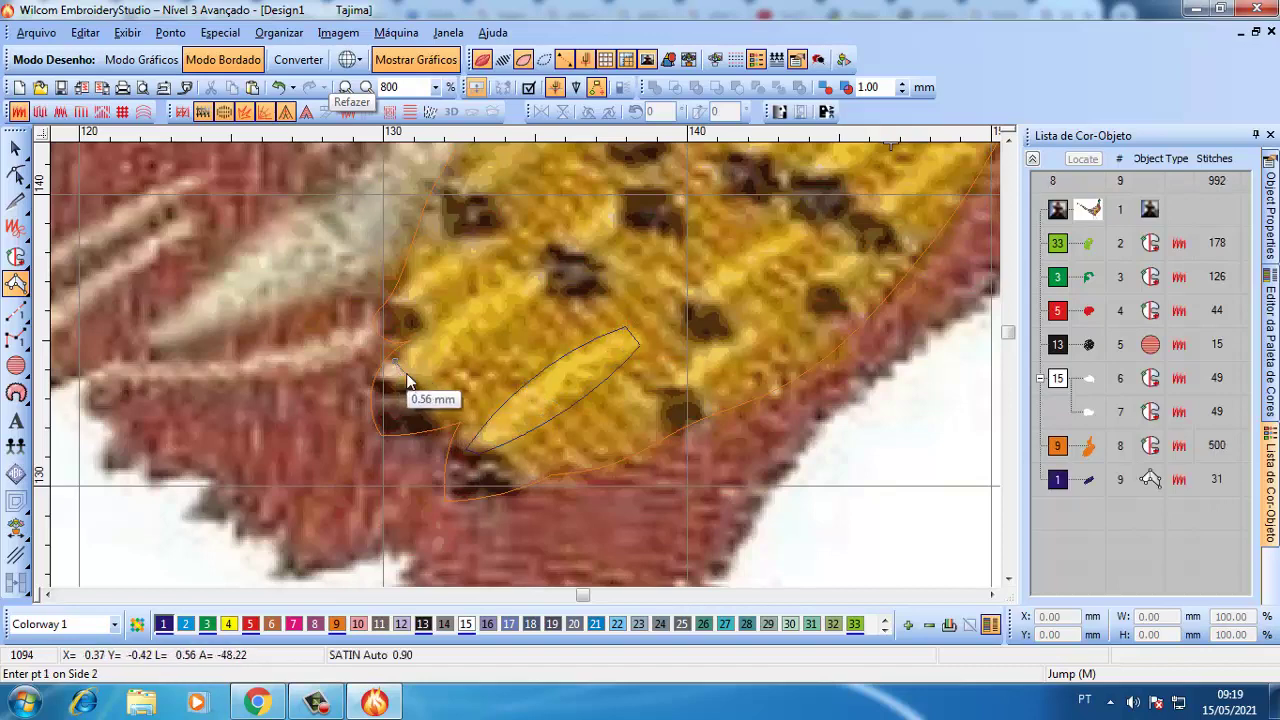
pyautogui.click(546, 271)
pyautogui.press('Return')
pyautogui.scroll(2, 553, 265)
pyautogui.hscroll(2, 580, 333)
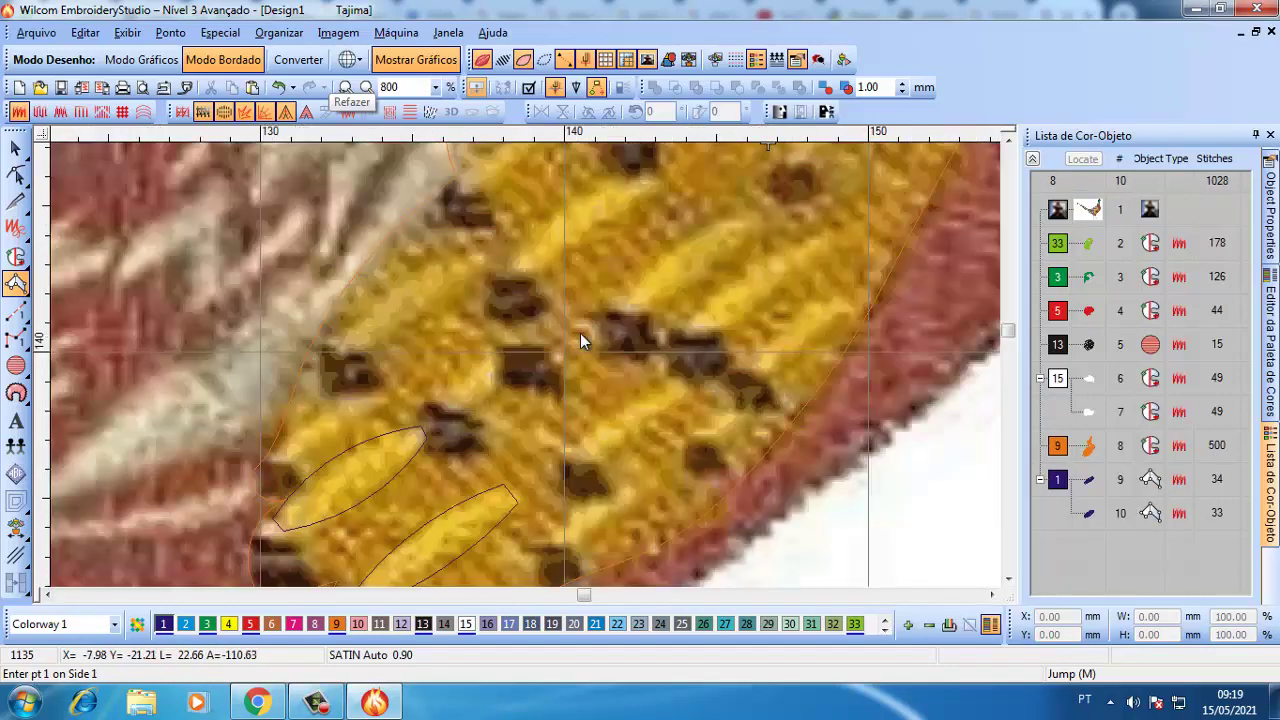
pyautogui.click(271, 457)
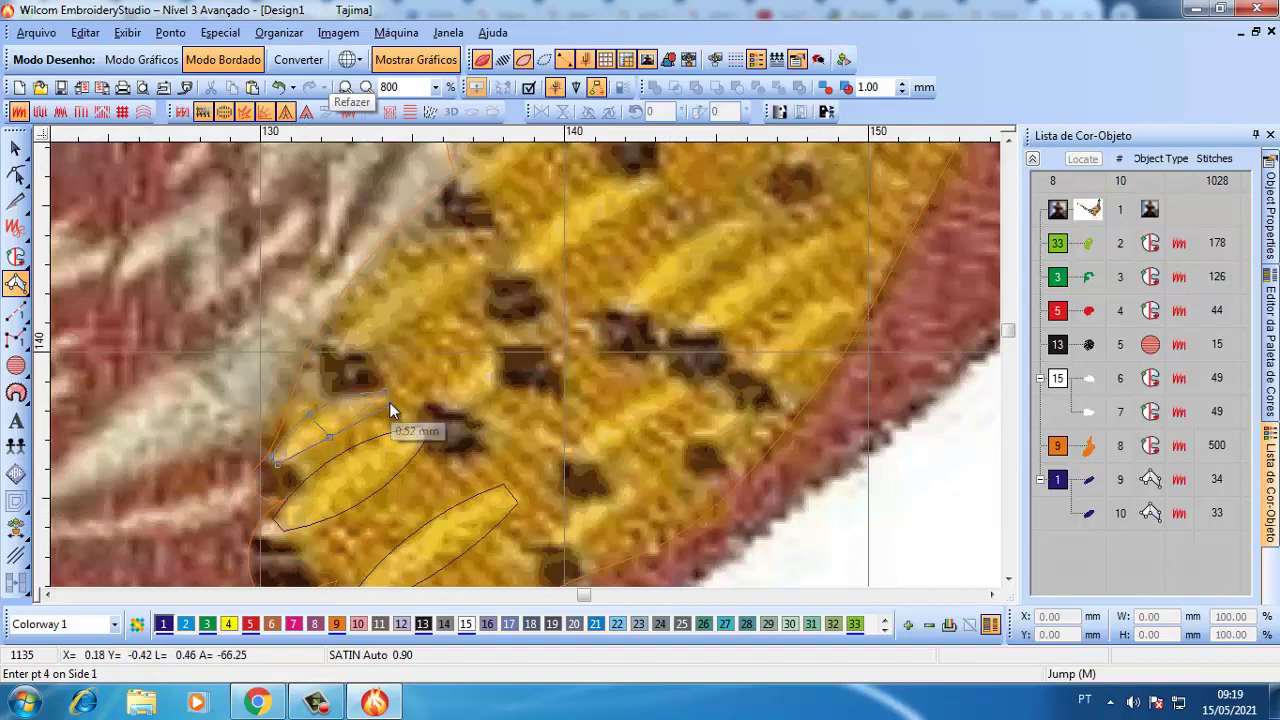
pyautogui.click(387, 399)
pyautogui.press('Return')
# - Digitize satin columns over the two higher light yellow streaks, beside the wing edge and above the central black spots
pyautogui.click(334, 349)
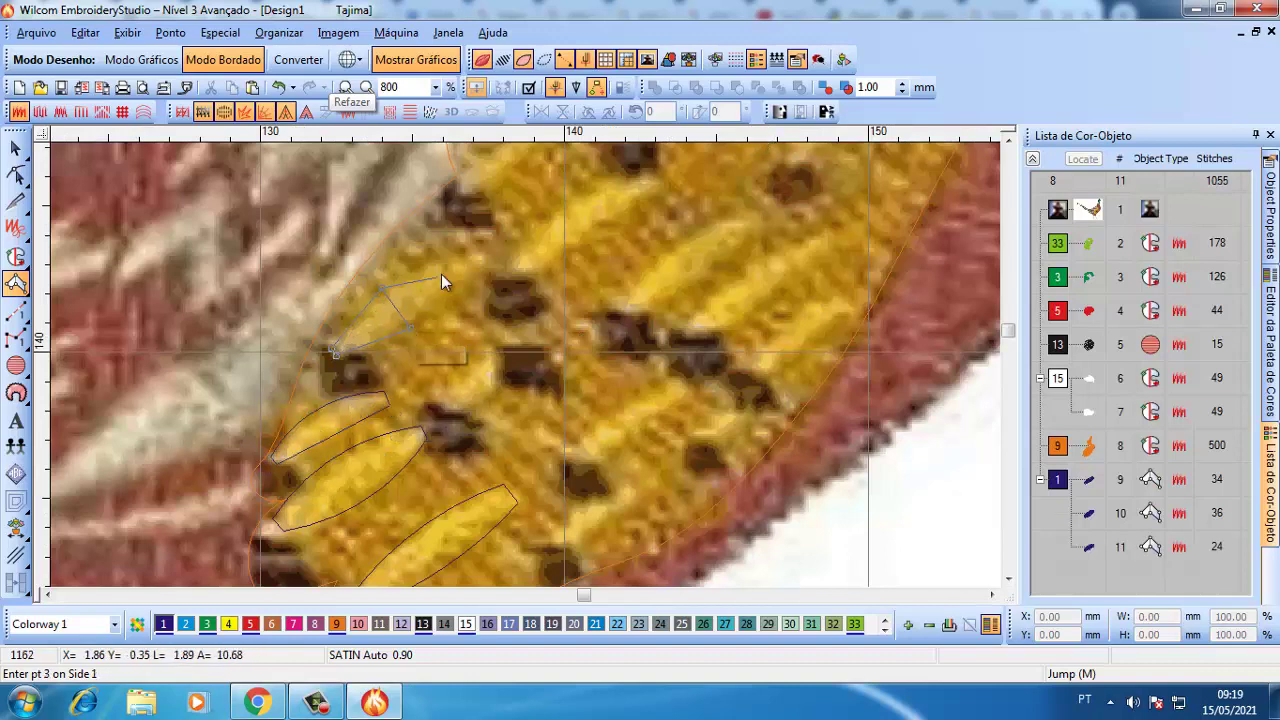
pyautogui.click(492, 256)
pyautogui.press('Return')
pyautogui.click(513, 264)
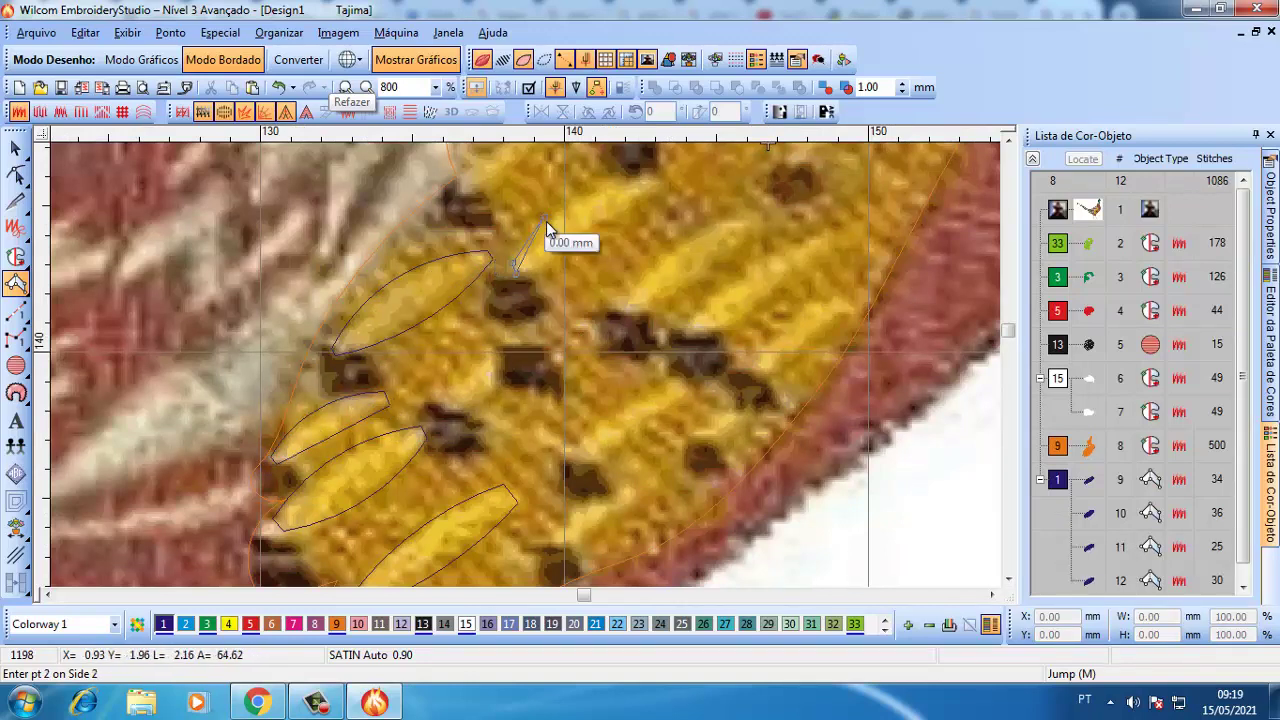
pyautogui.click(652, 180)
pyautogui.press('Return')
pyautogui.scroll(-2, 529, 372)
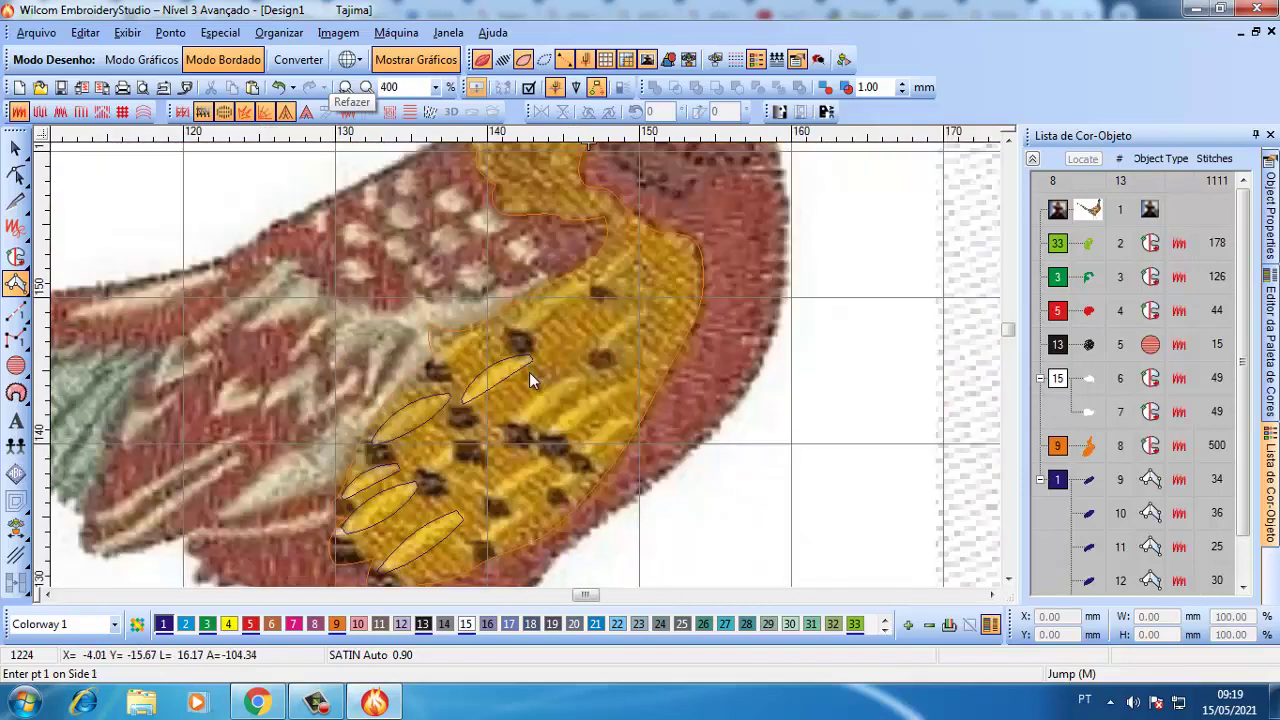
# - Digitize satin columns over the light streak above the central black spots and the small streak beside the wing edge
pyautogui.scroll(2, 478, 451)
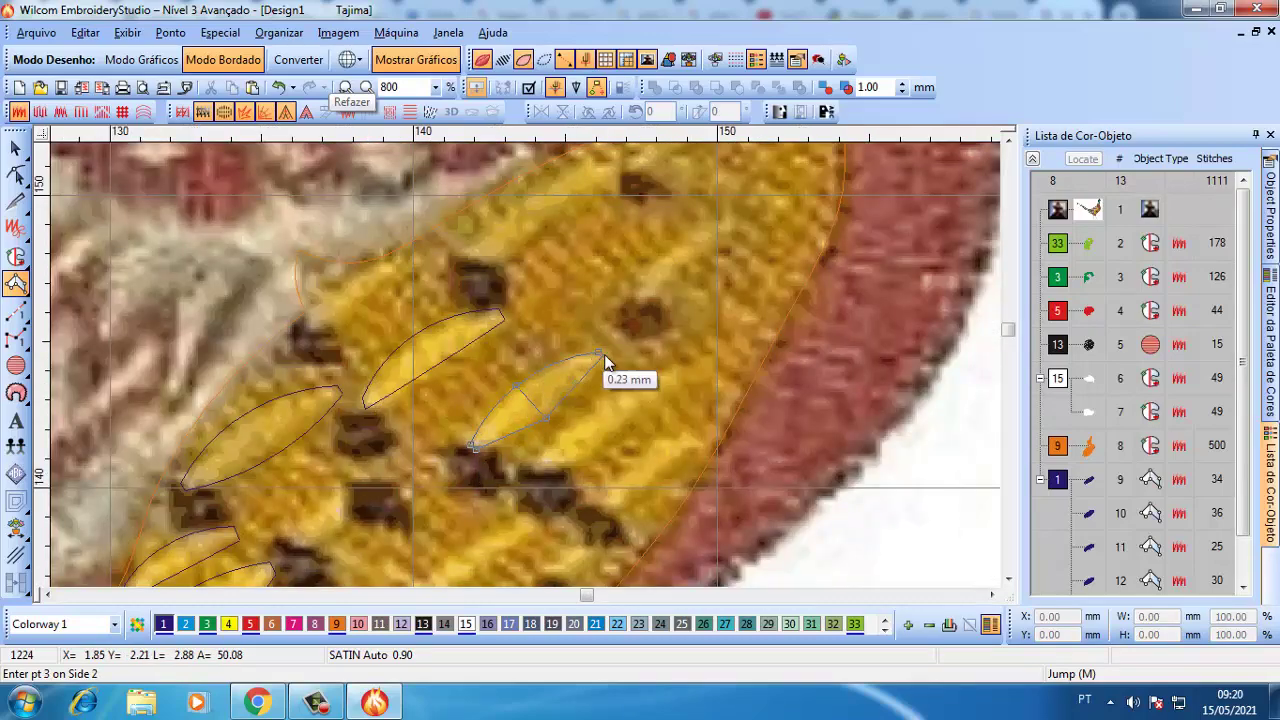
pyautogui.click(596, 356)
pyautogui.press('Return')
pyautogui.scroll(-1, 507, 360)
pyautogui.scroll(-1, 507, 363)
pyautogui.scroll(2, 526, 367)
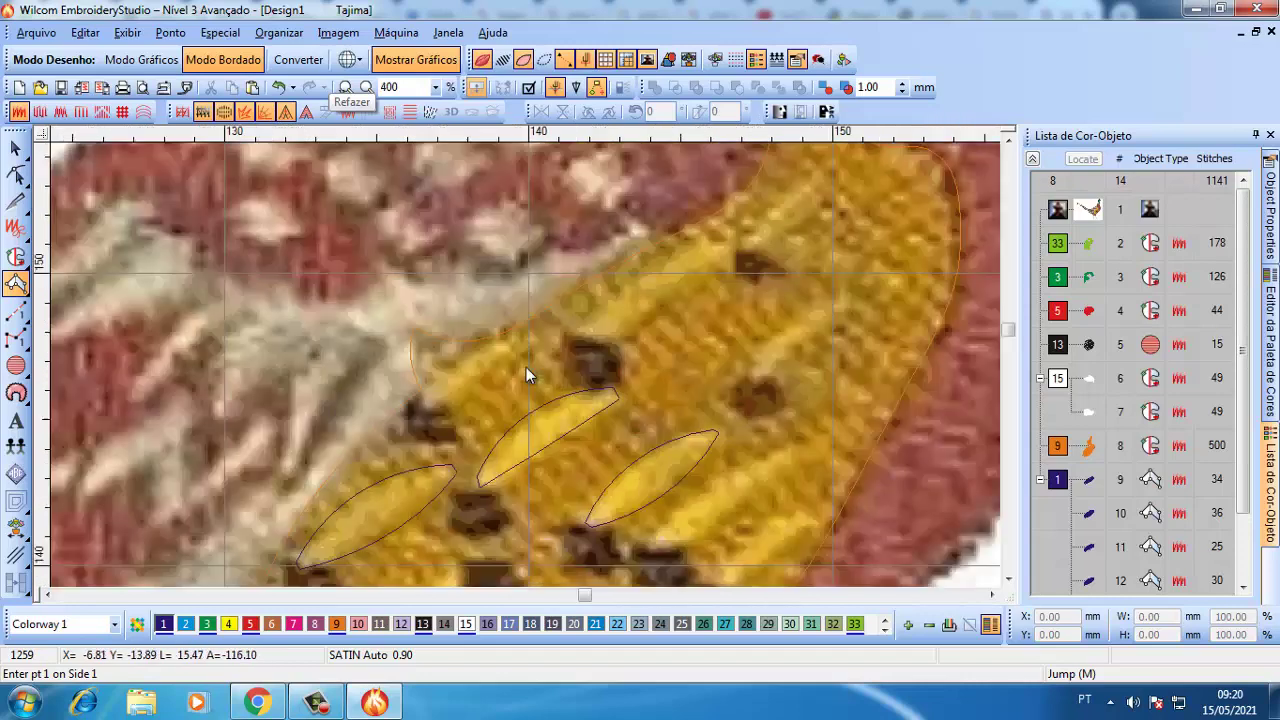
pyautogui.click(423, 404)
pyautogui.click(507, 342)
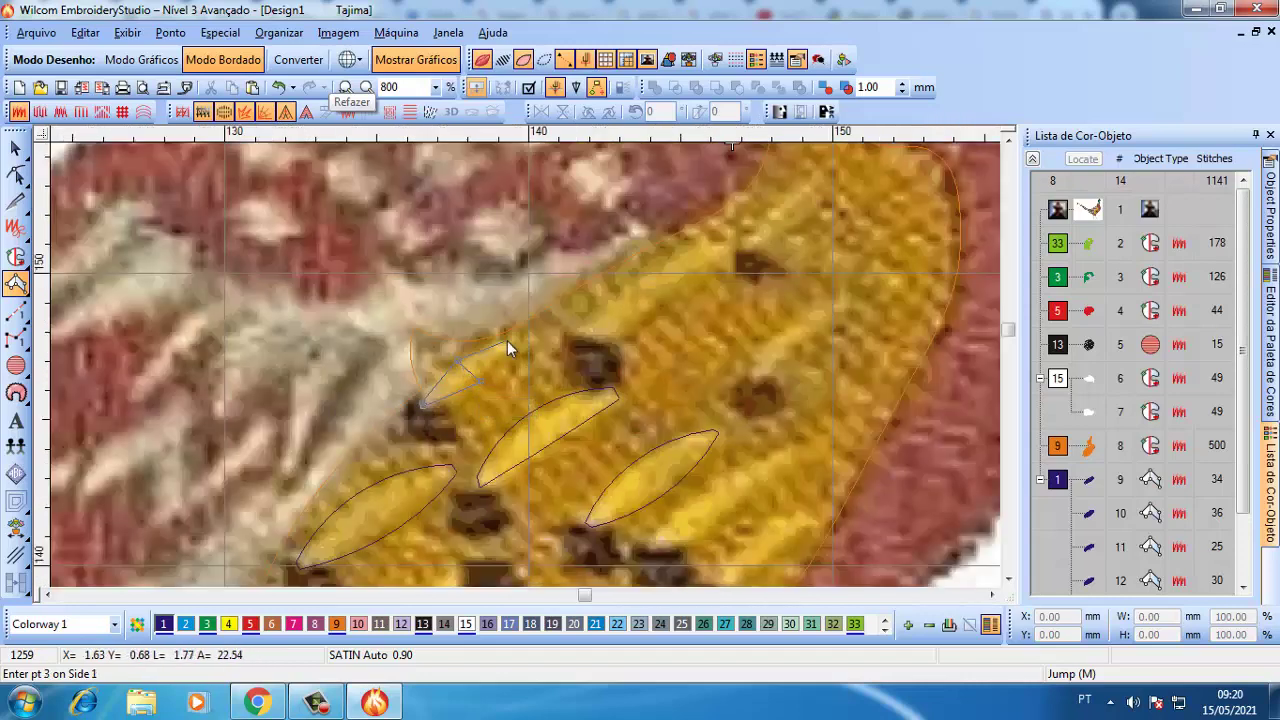
pyautogui.press('Return')
# - Digitize a curved satin column over the long light yellow streak running along the flank's upper wing edge
pyautogui.click(576, 339)
pyautogui.click(575, 327)
pyautogui.click(608, 307)
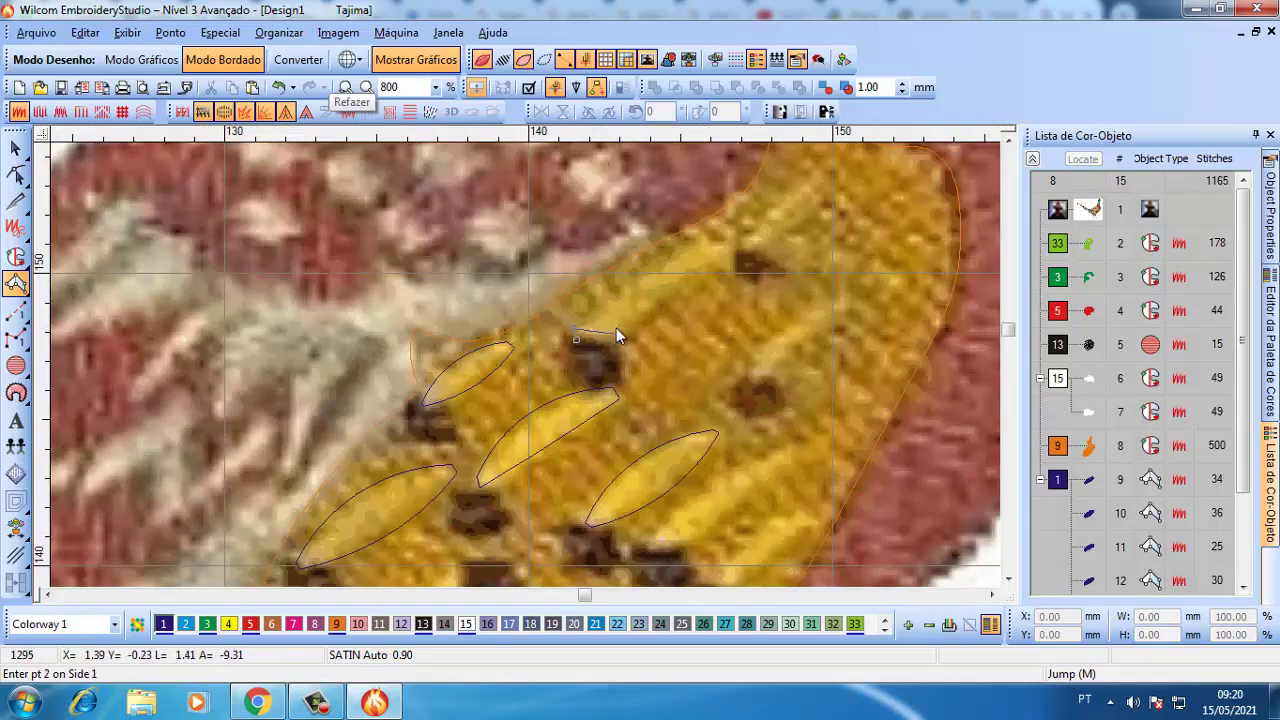
pyautogui.click(636, 328)
pyautogui.click(672, 254)
pyautogui.click(695, 278)
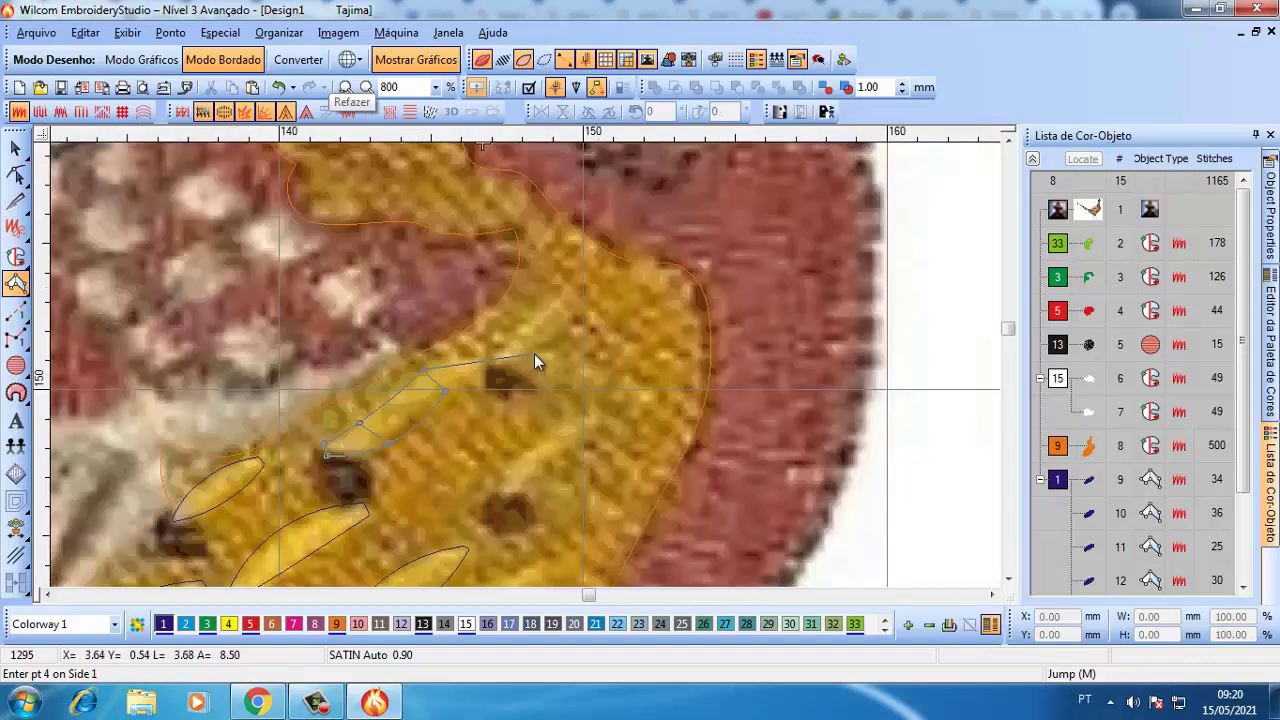
pyautogui.click(481, 368)
pyautogui.press('Return')
# - Digitize satin columns over the light streaks above the flank's uppermost black spot and the faint spot near the breast
pyautogui.click(498, 370)
pyautogui.click(493, 359)
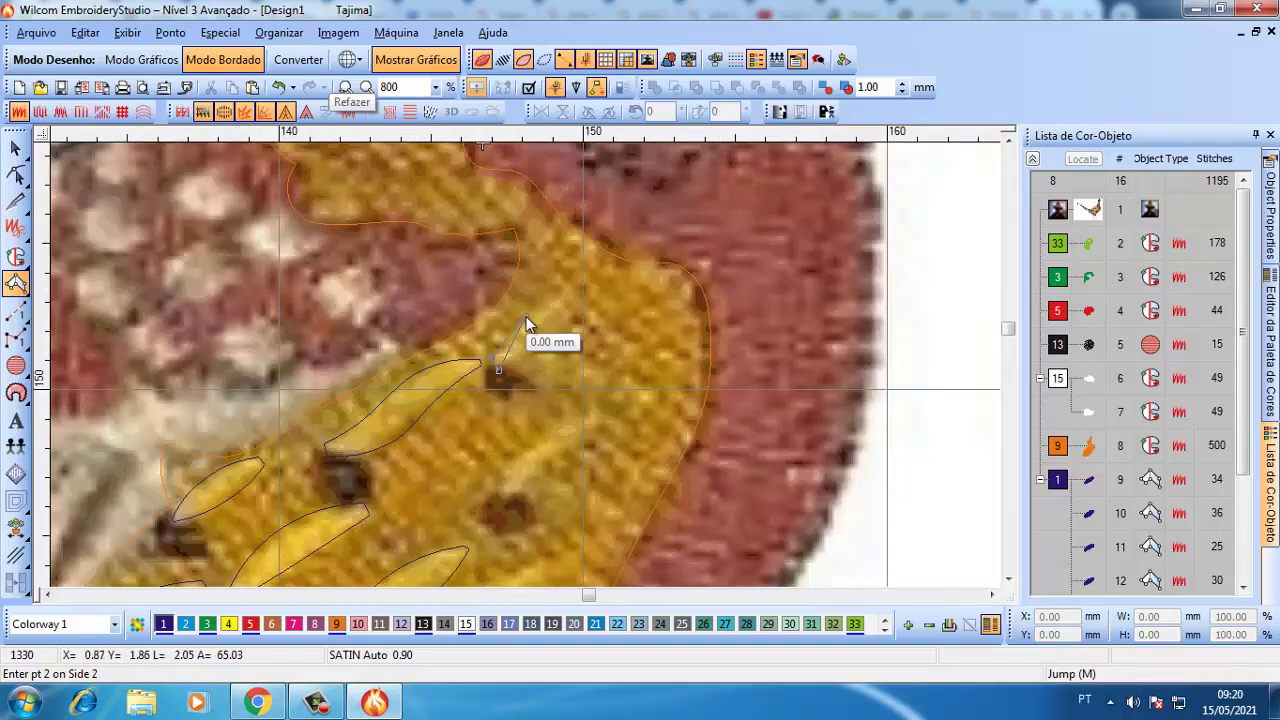
pyautogui.click(563, 336)
pyautogui.click(527, 317)
pyautogui.click(578, 283)
pyautogui.press('Return')
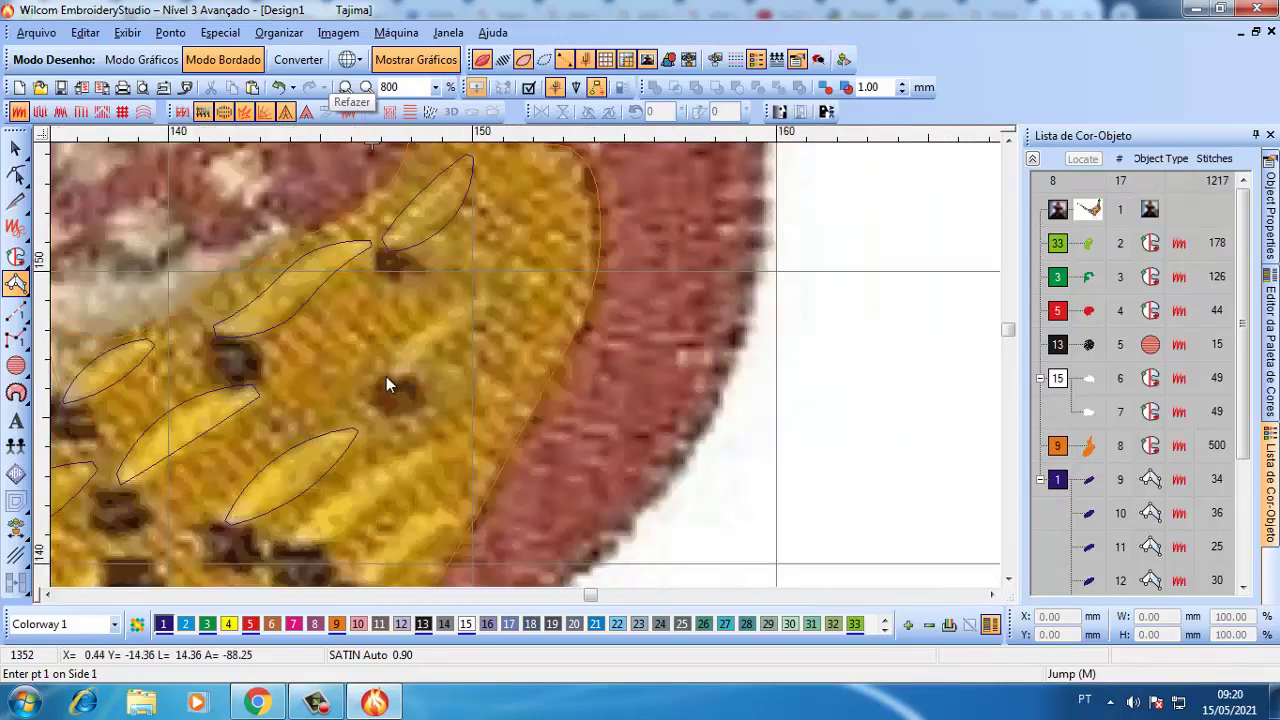
pyautogui.click(490, 358)
pyautogui.click(489, 306)
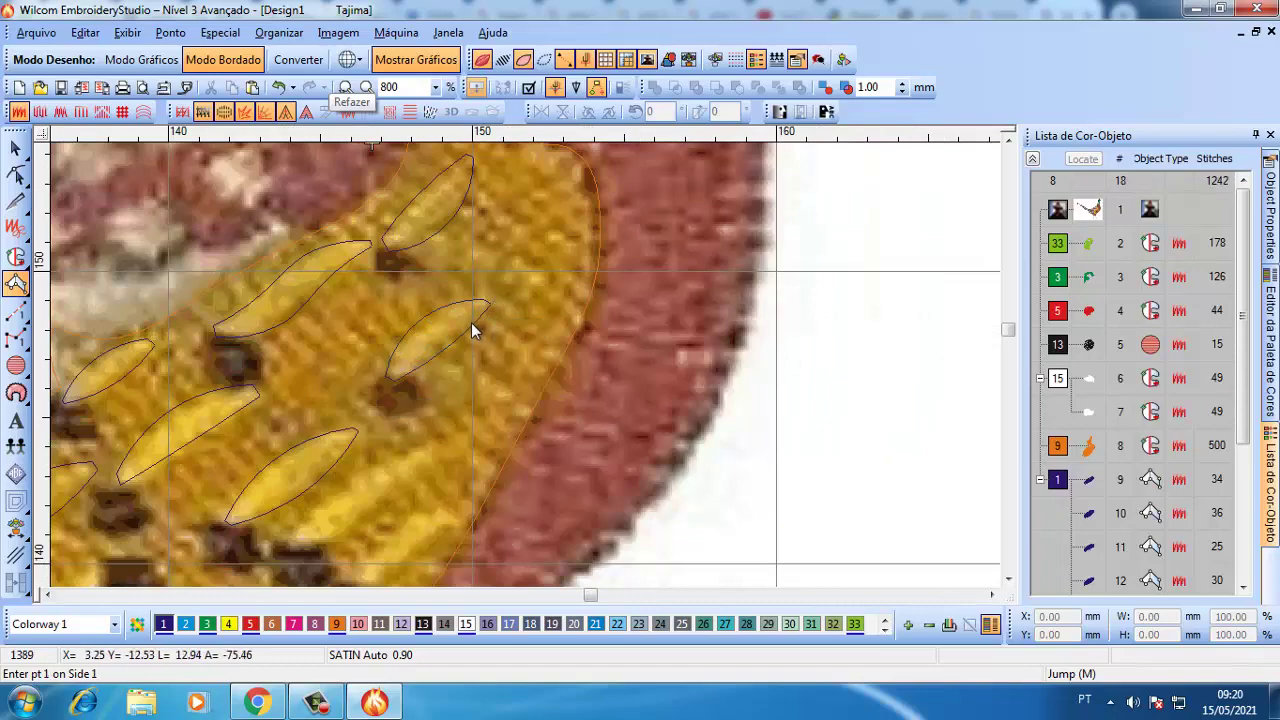
pyautogui.press('Return')
# - Assign colour 4 to all ten dark blue streak columns on the flank
pyautogui.click(1057, 262)
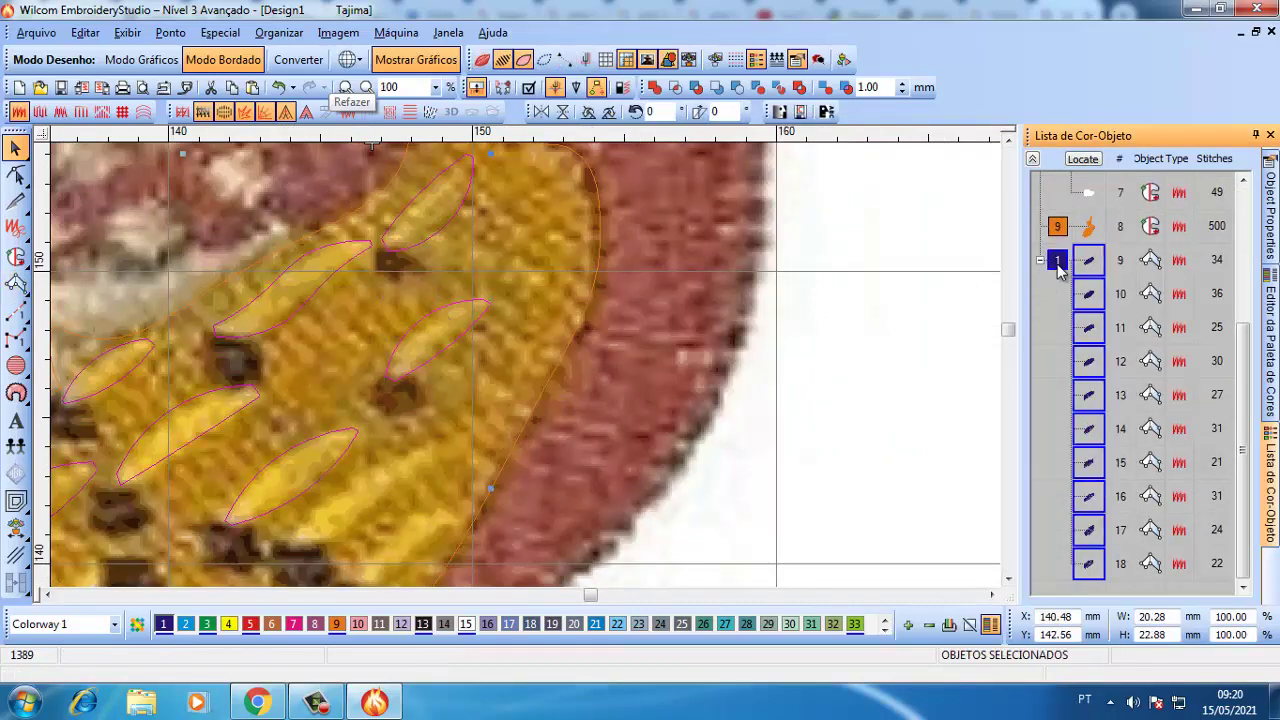
pyautogui.click(232, 627)
pyautogui.click(811, 374)
# - Digitize a satin column over the light streak below the central black spots and reshape its edge into a curve
pyautogui.scroll(-3, 606, 348)
pyautogui.scroll(4, 526, 368)
pyautogui.scroll(-1, 449, 419)
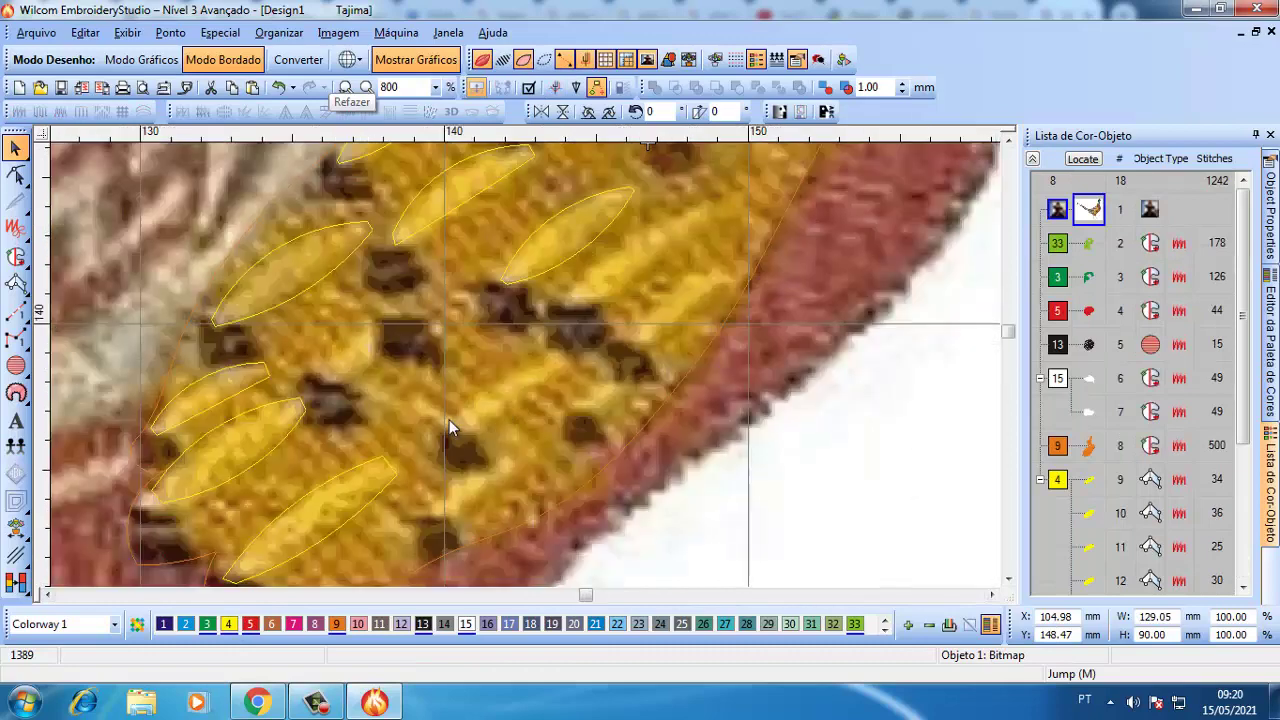
pyautogui.press('c')
pyautogui.click(445, 425)
pyautogui.click(497, 386)
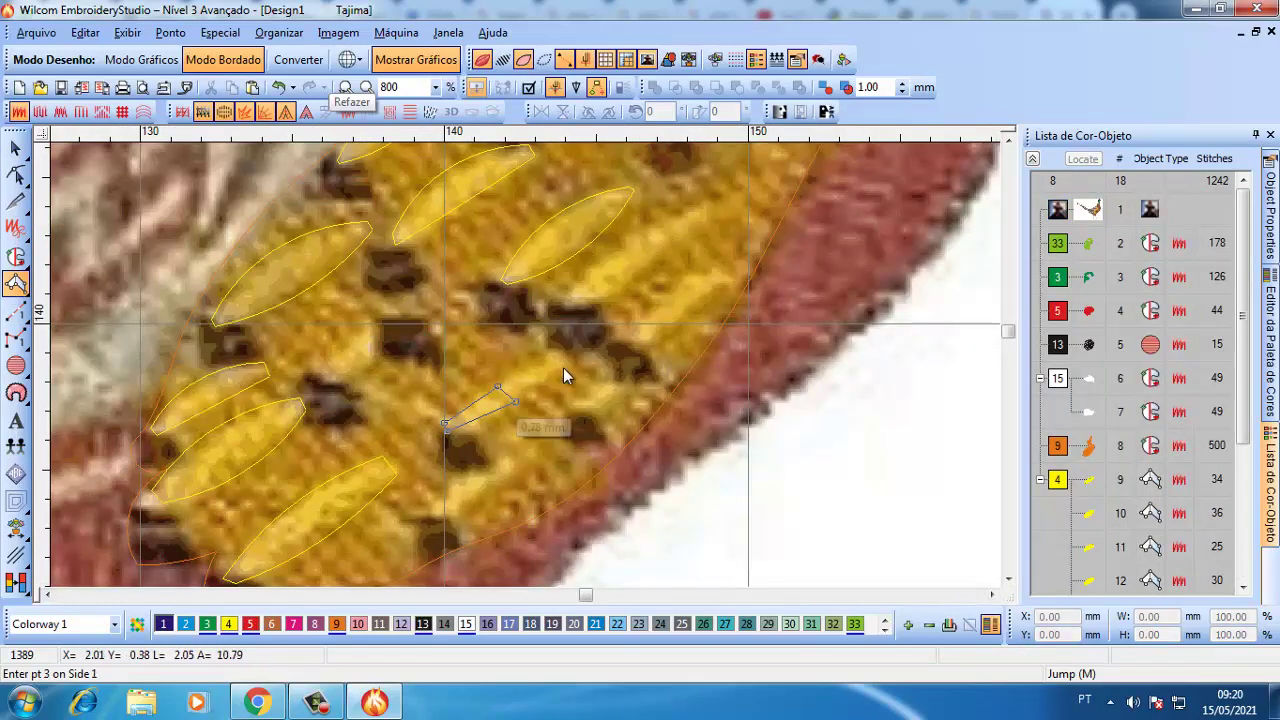
pyautogui.click(570, 355)
pyautogui.press('Return')
pyautogui.press('h')
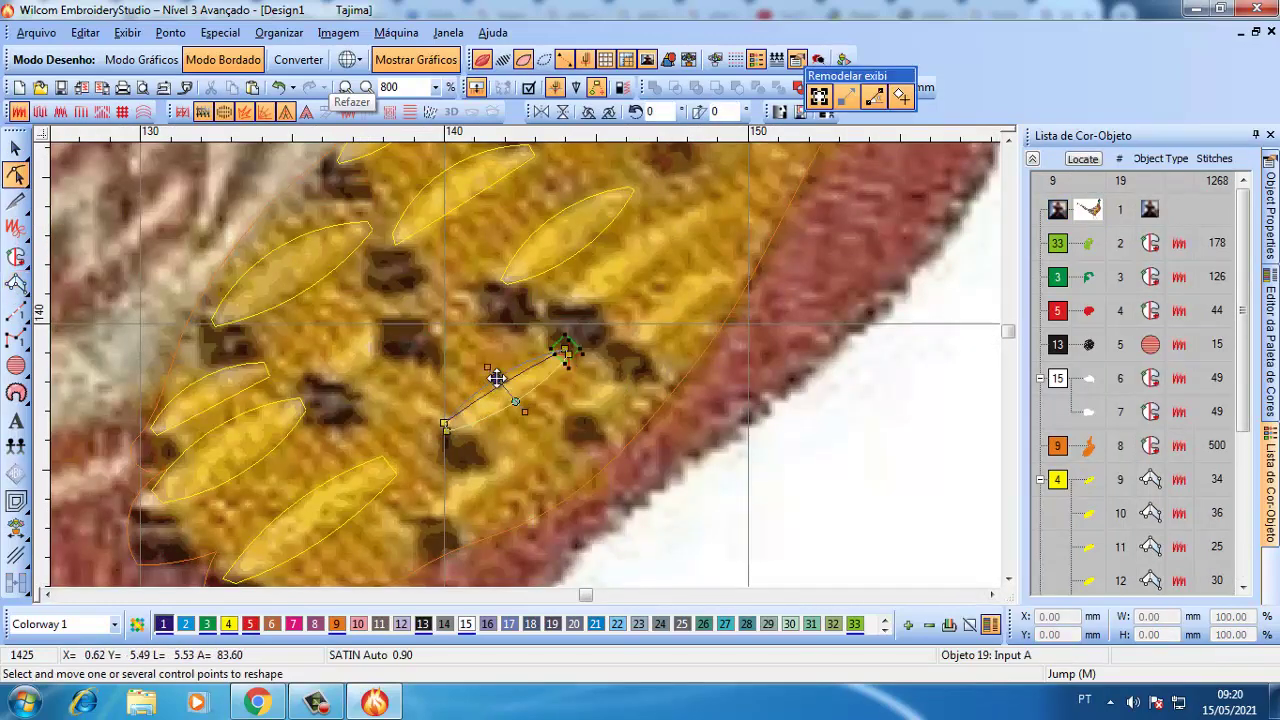
# - Digitize satin columns over the two parallel light streaks between the central row of black spots and the breast edge
pyautogui.press('a')
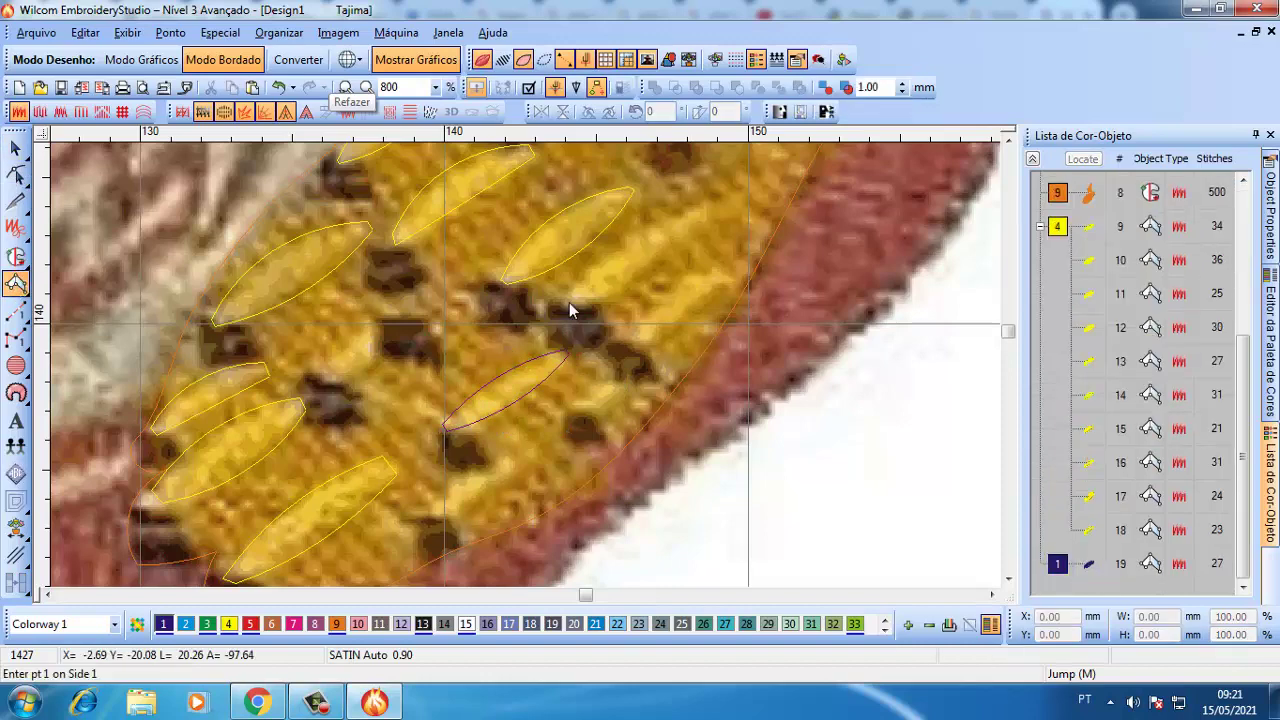
pyautogui.click(575, 304)
pyautogui.click(620, 237)
pyautogui.press('Return')
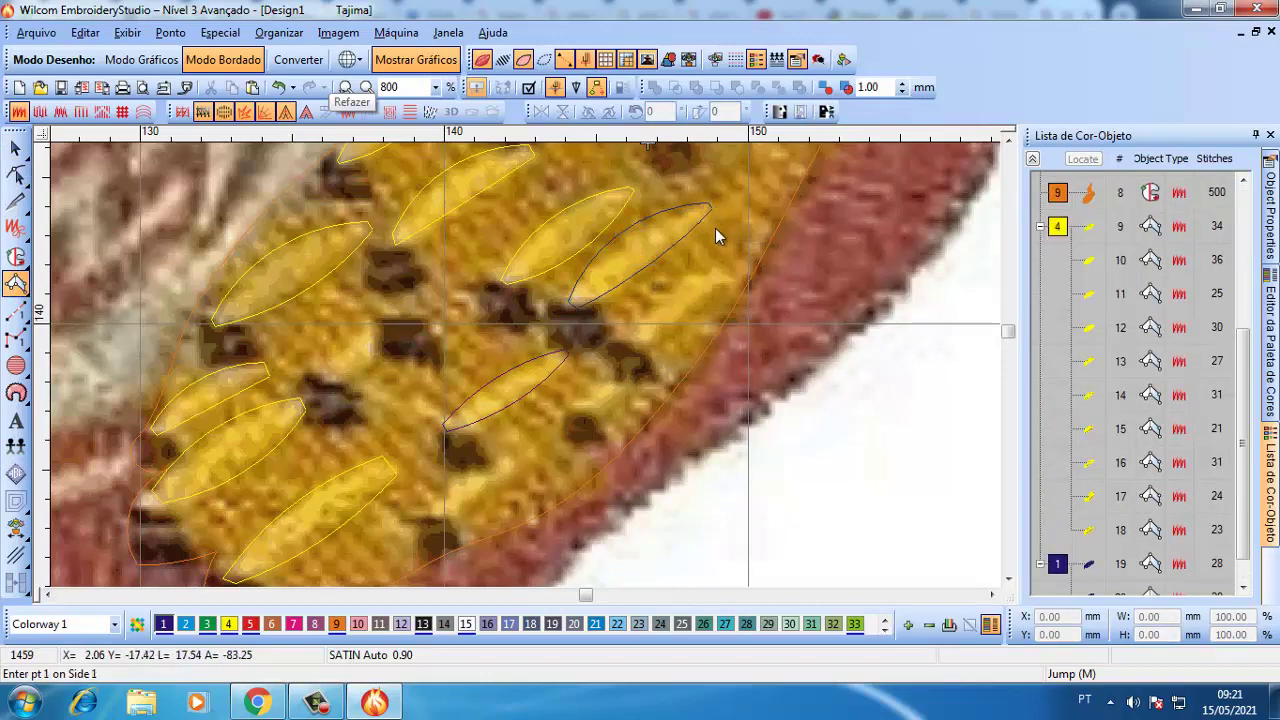
pyautogui.click(626, 345)
pyautogui.click(665, 297)
pyautogui.click(723, 269)
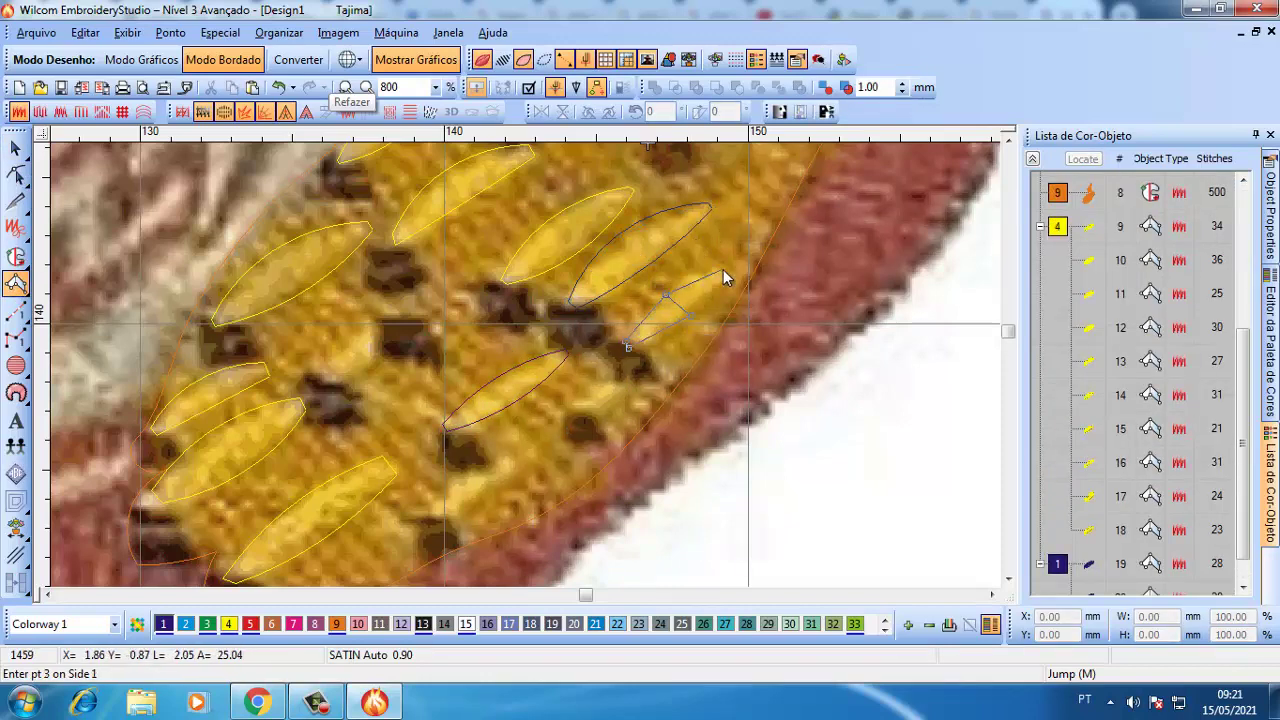
pyautogui.click(723, 281)
pyautogui.press('Return')
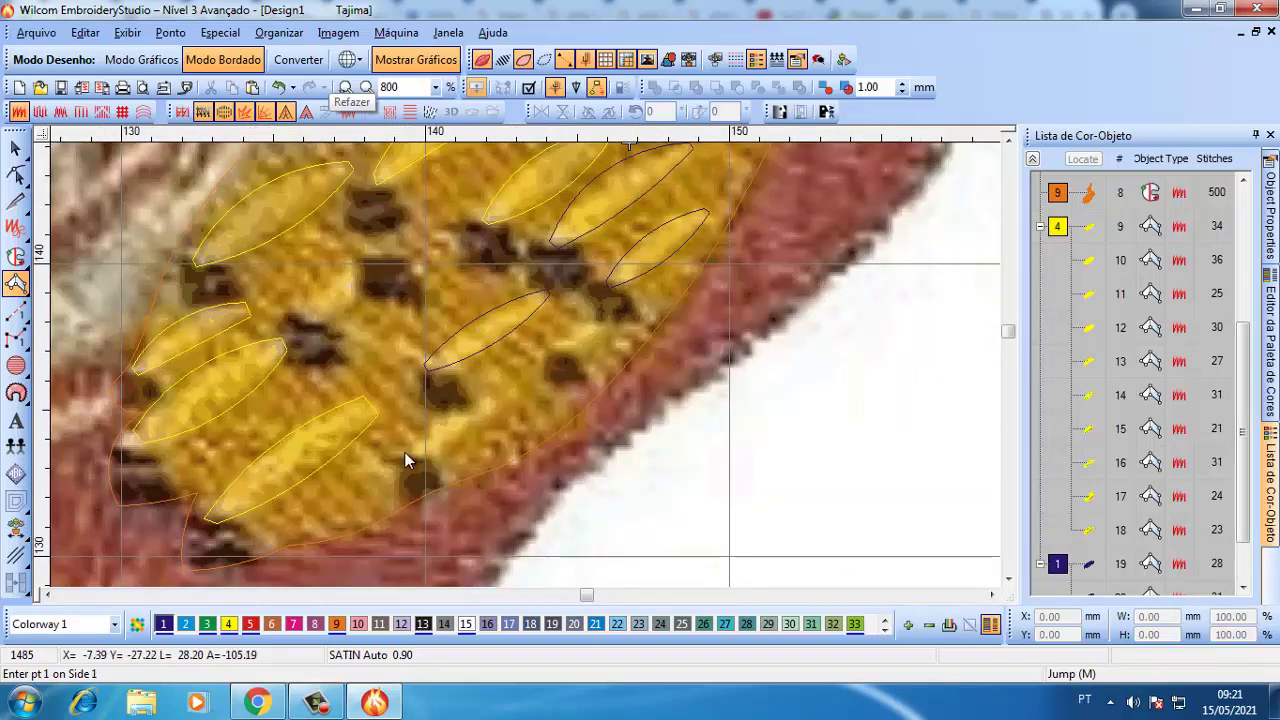
# - Digitize a satin column over the short light streak above the black spot on the flank's lower edge
pyautogui.click(407, 456)
pyautogui.click(443, 415)
pyautogui.click(457, 438)
pyautogui.click(494, 401)
pyautogui.press('Return')
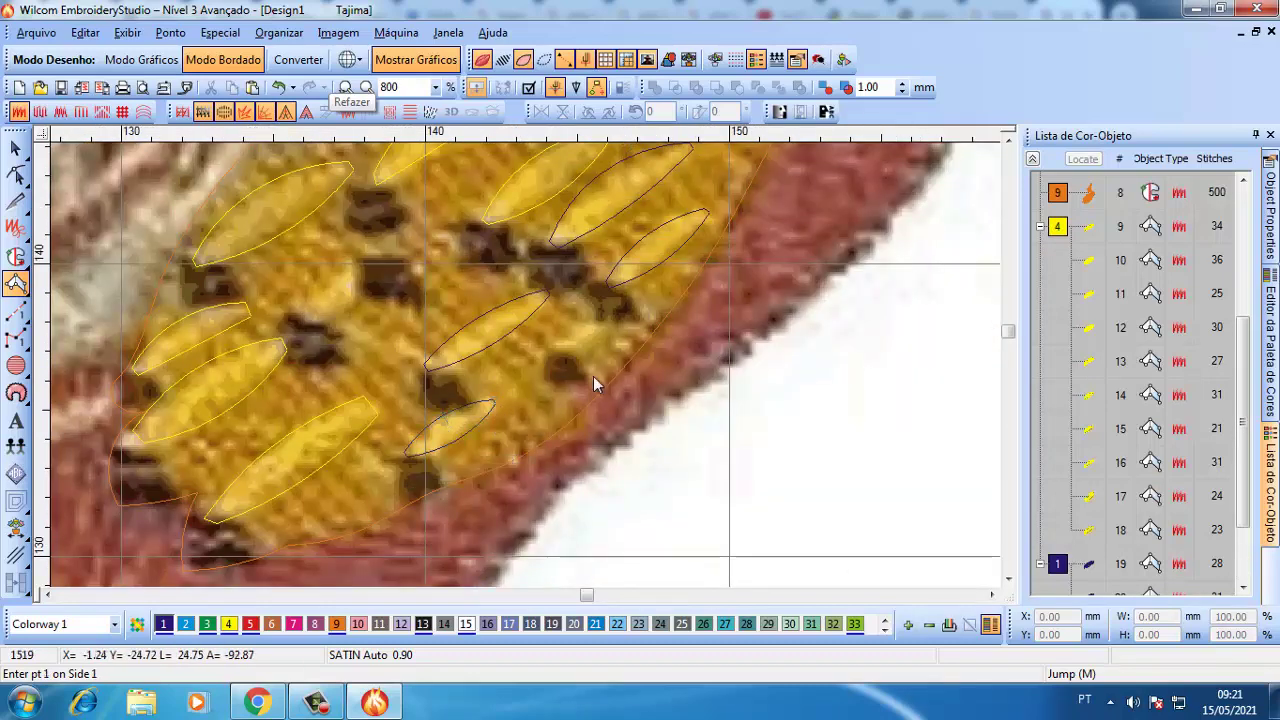
# - Digitize a small satin column over the short streak above the black spot near the breast edge and adjust its shape
pyautogui.click(546, 353)
pyautogui.click(566, 329)
pyautogui.click(585, 345)
pyautogui.click(599, 326)
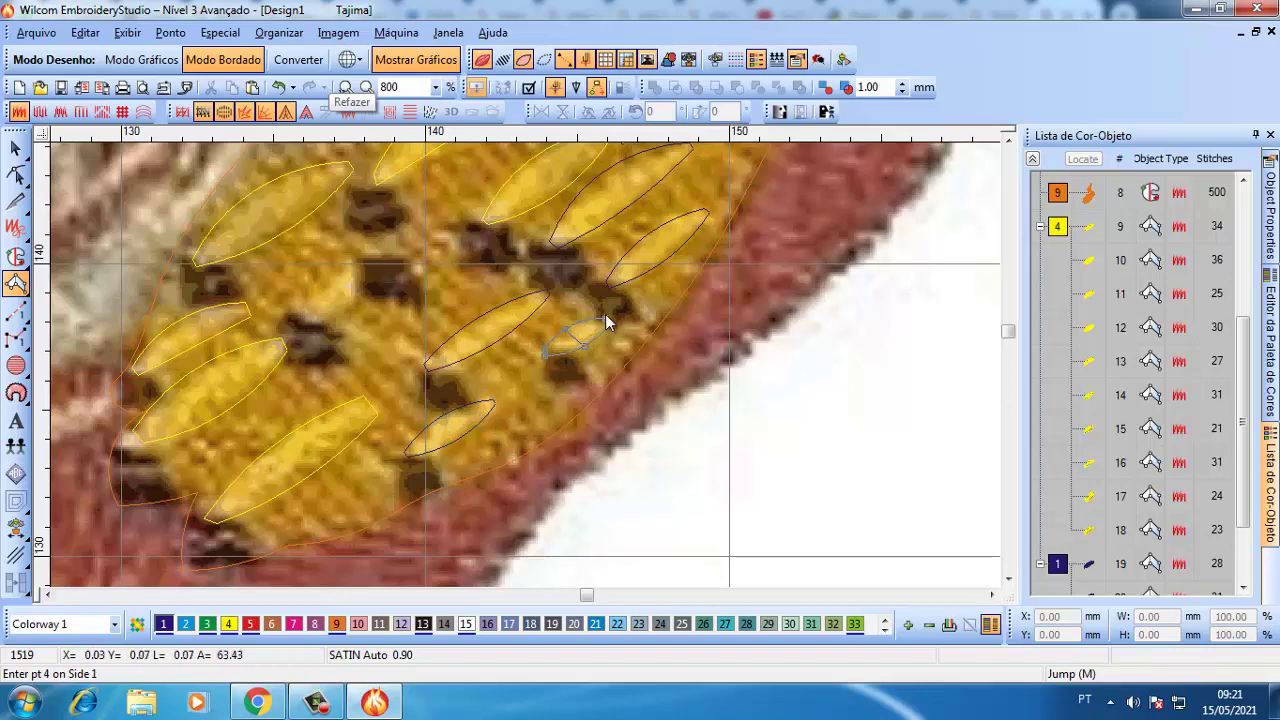
pyautogui.press('Return')
pyautogui.press('h')
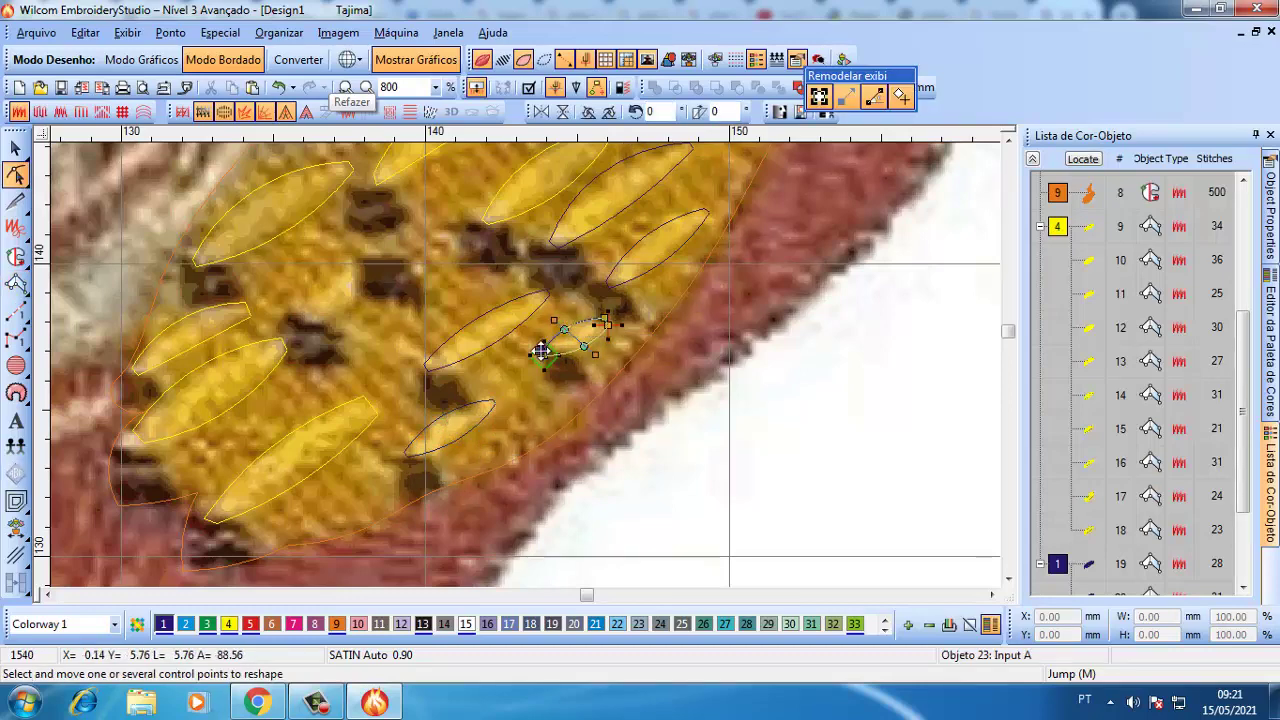
pyautogui.press('c')
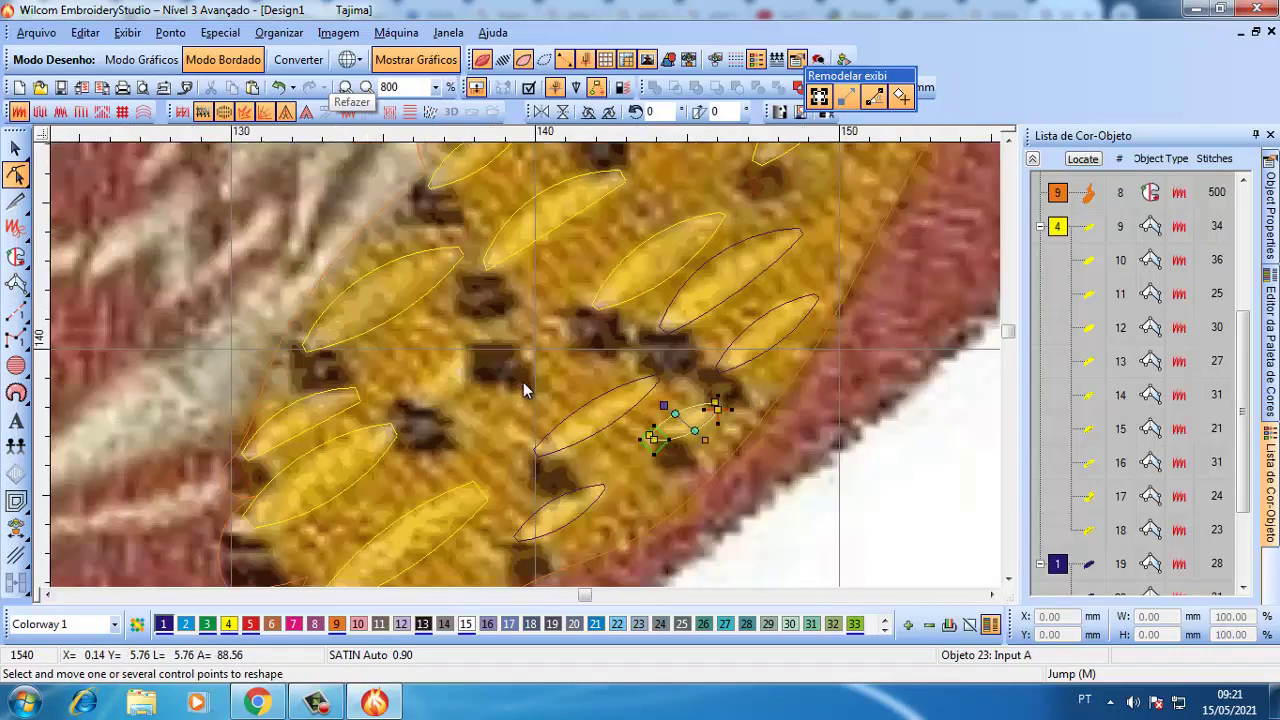
# - Digitize a satin column over the pale streak between the two inner black spots toward the rear of the flank
pyautogui.press('a')
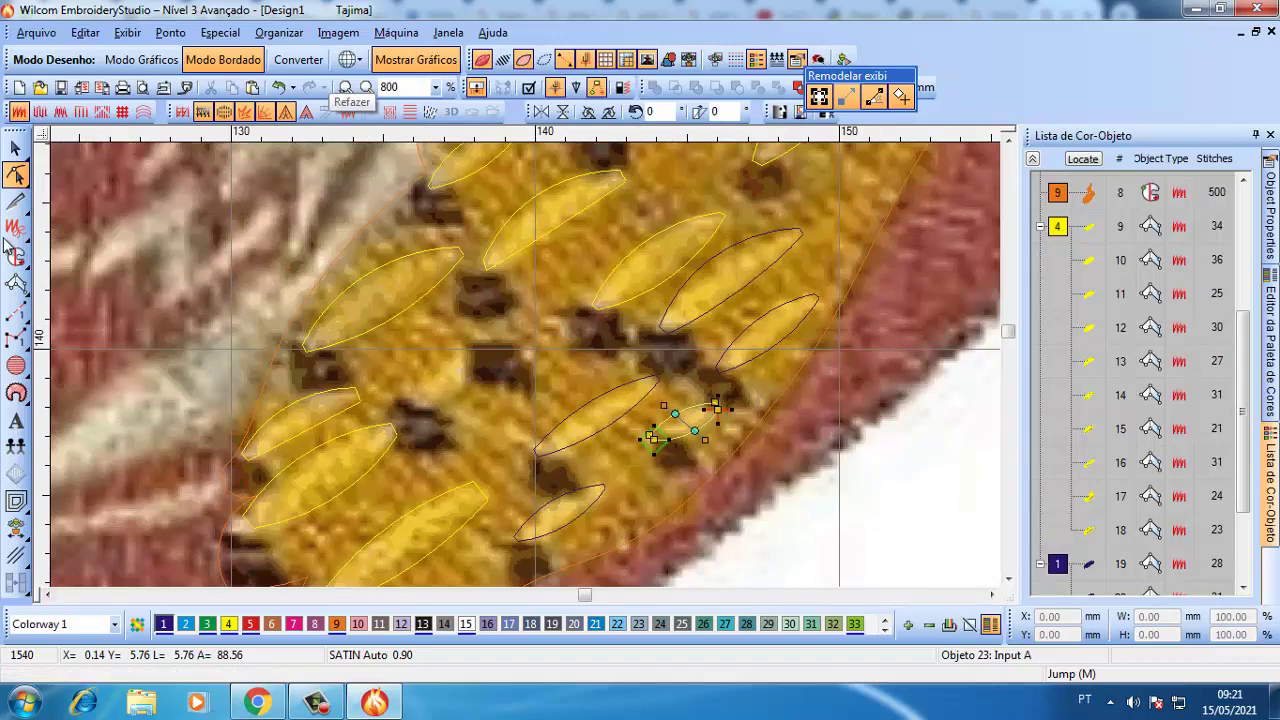
pyautogui.click(410, 402)
pyautogui.click(453, 350)
pyautogui.click(474, 377)
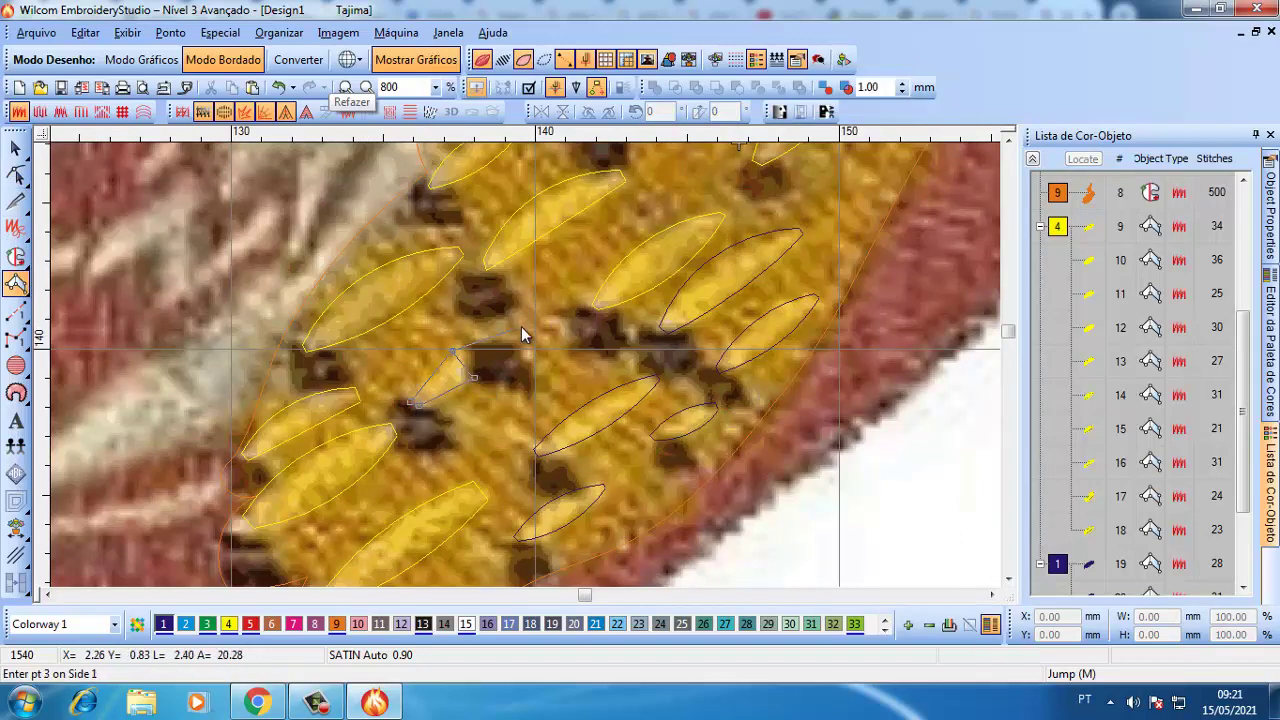
pyautogui.click(525, 336)
pyautogui.press('Return')
# - Assign colour 4 to the six newest dark blue streak columns
pyautogui.hotkey('shift', 'z')
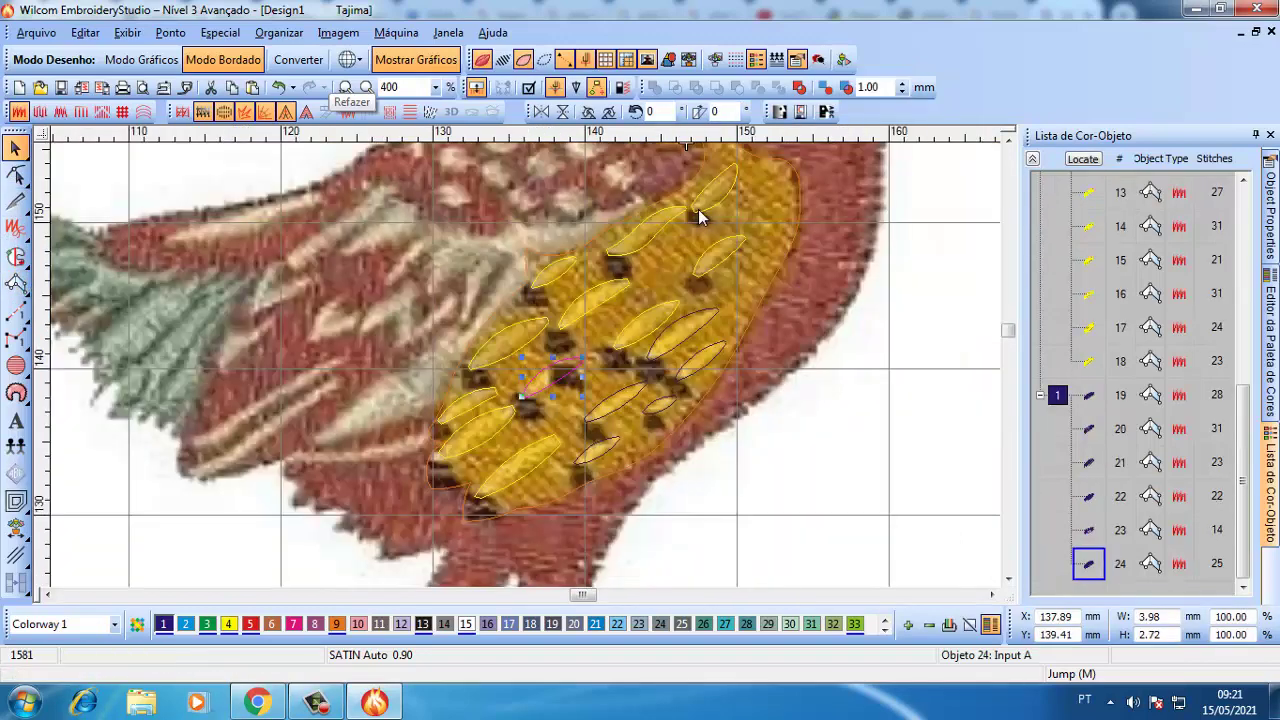
pyautogui.press('s')
pyautogui.click(1062, 396)
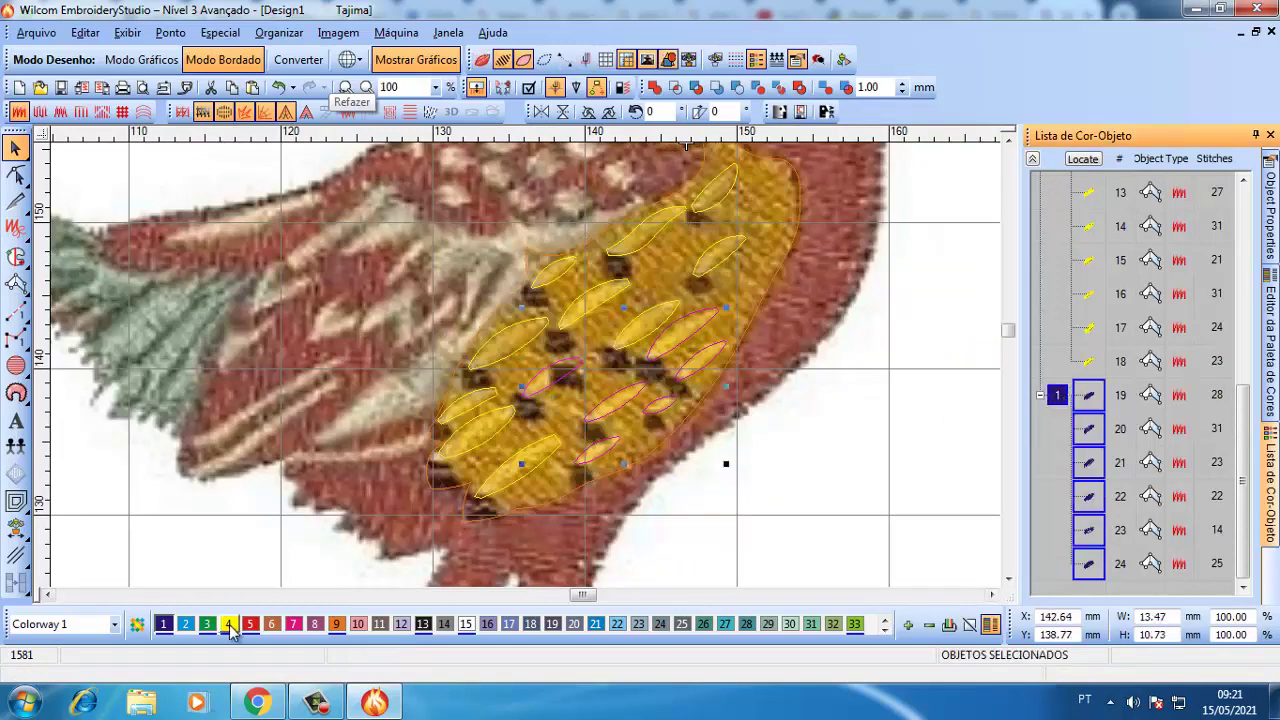
pyautogui.click(229, 625)
# - Digitize a closed satin shape around the black spot at the flank's rear lower corner
pyautogui.scroll(2, 454, 539)
pyautogui.click(16, 256)
pyautogui.click(330, 218)
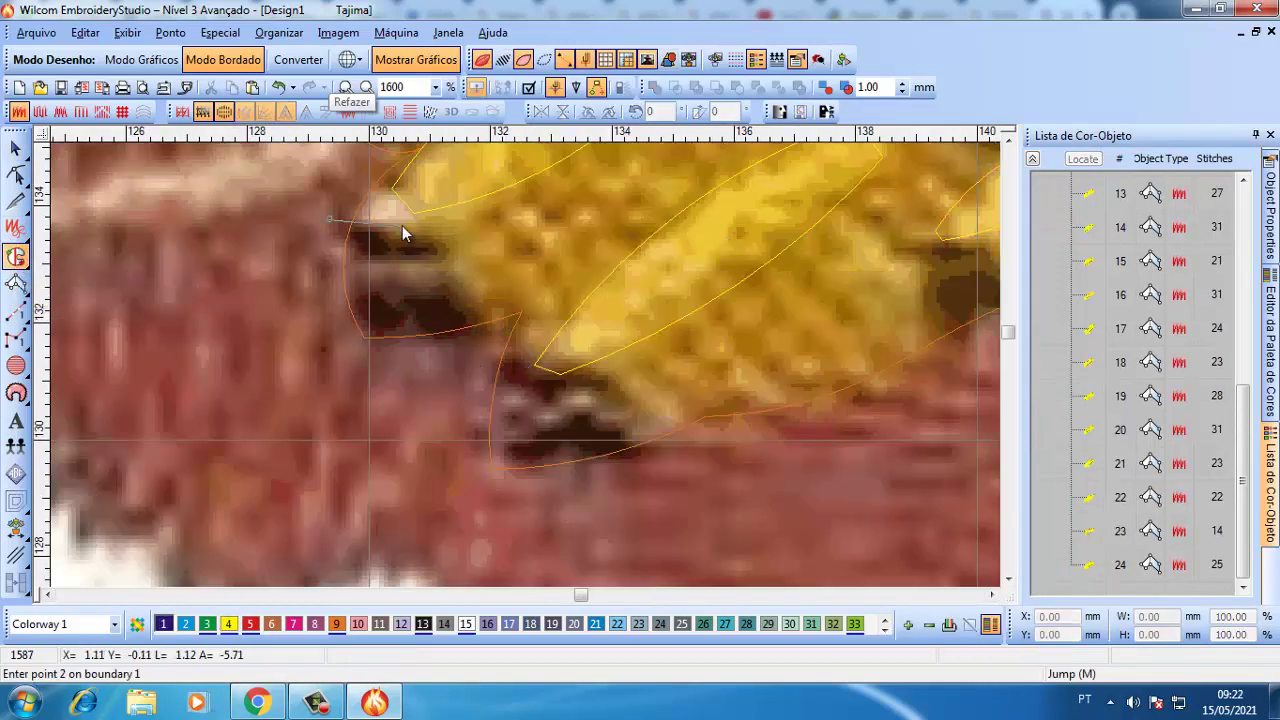
pyautogui.click(403, 224)
pyautogui.click(452, 248)
pyautogui.click(490, 328)
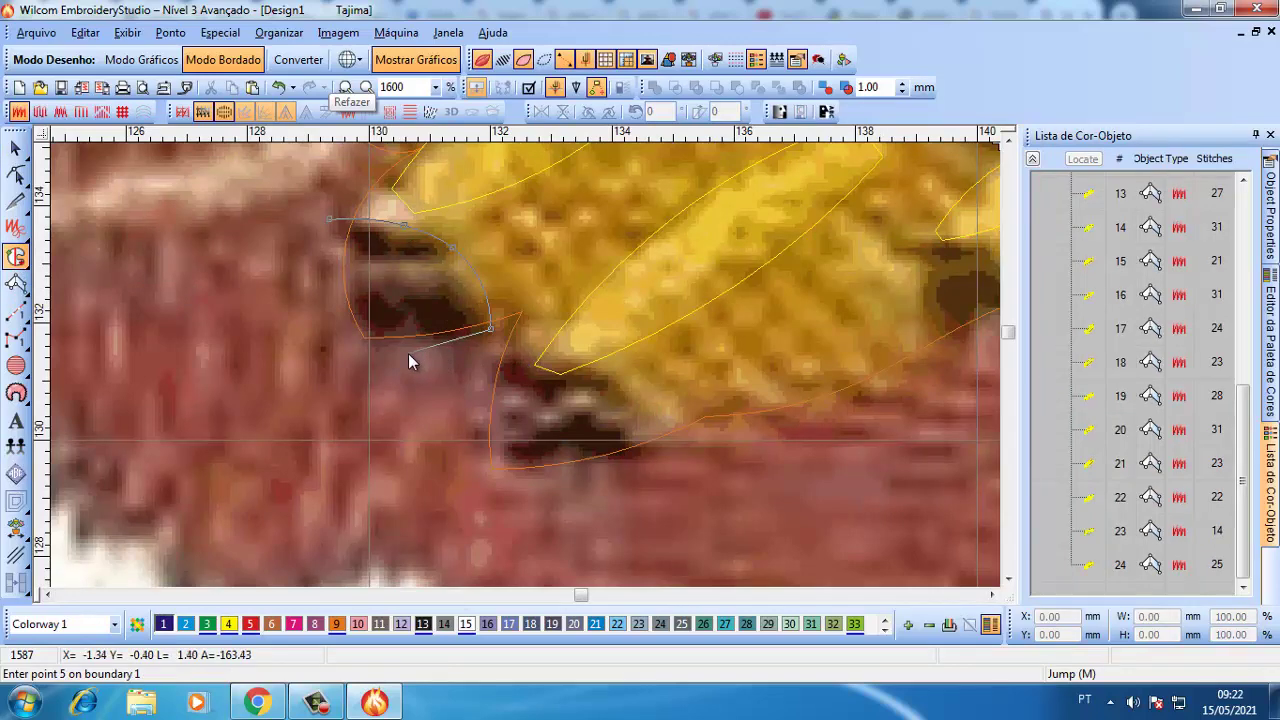
pyautogui.click(420, 340)
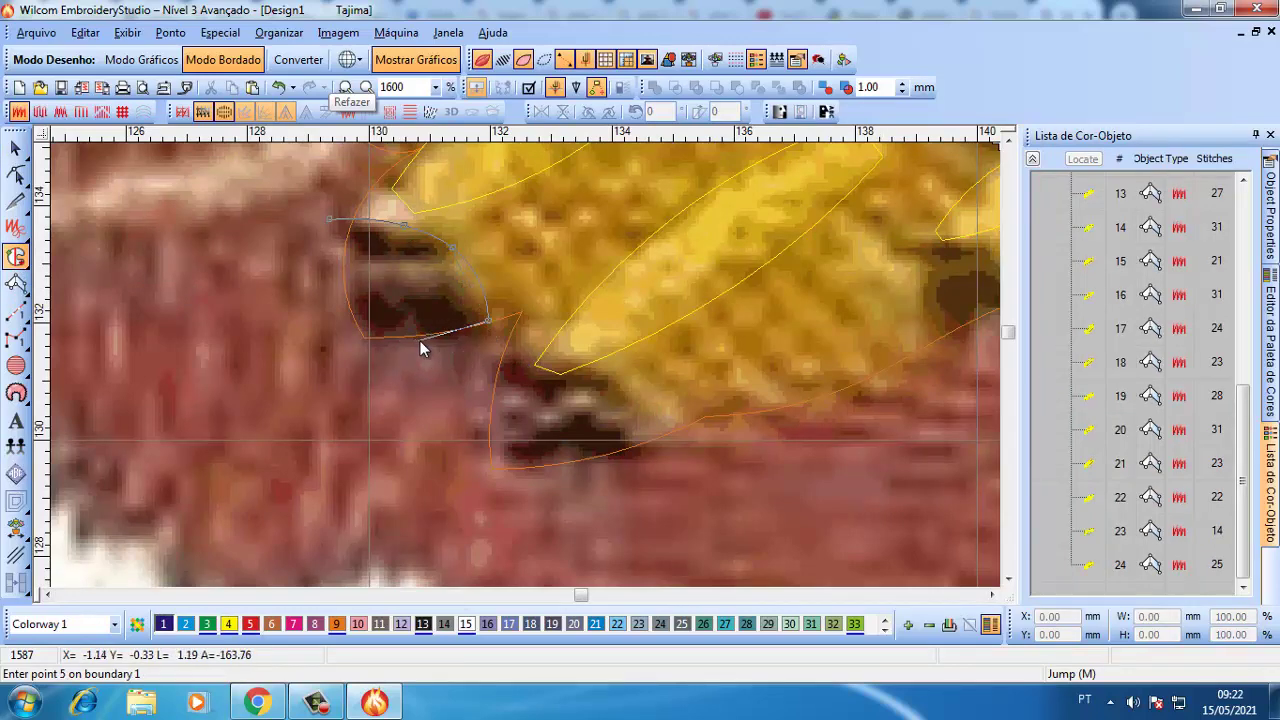
pyautogui.click(362, 341)
pyautogui.click(340, 270)
pyautogui.press('Return')
pyautogui.press('Return')
pyautogui.press('Return')
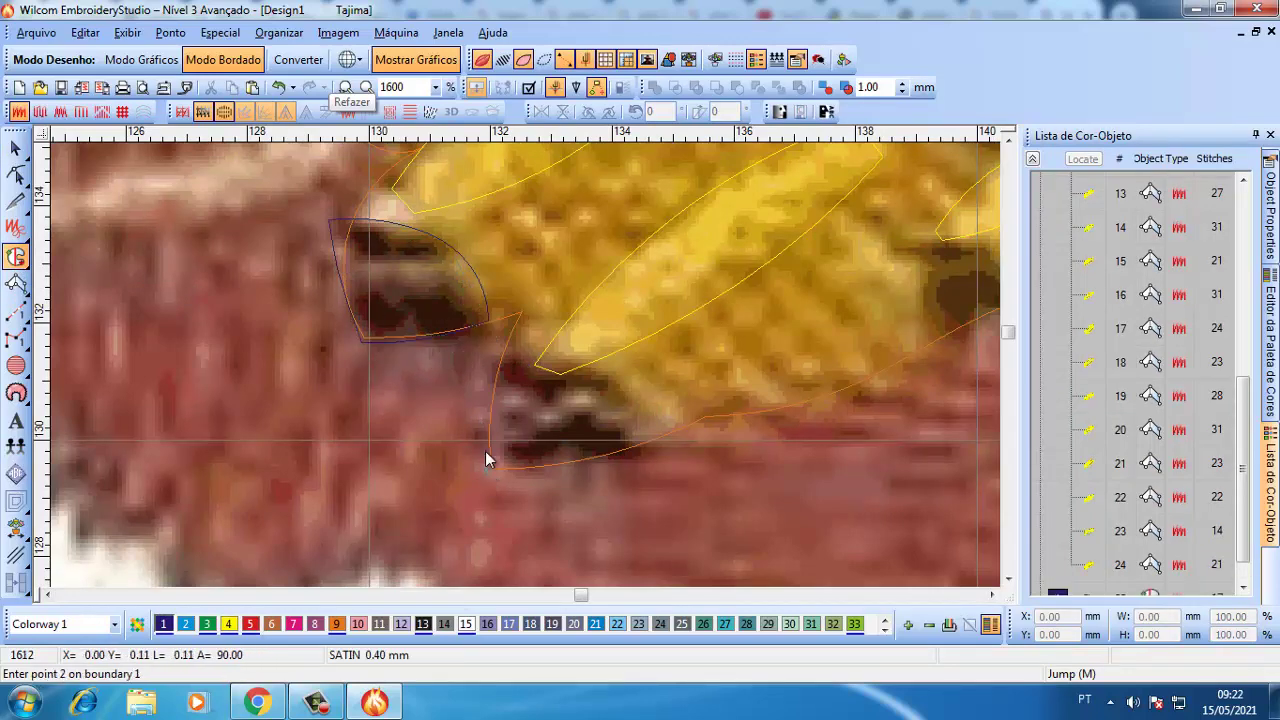
# - Digitize a closed satin shape around the black spot at the flank's lowest tip
pyautogui.click(483, 405)
pyautogui.click(497, 348)
pyautogui.click(525, 350)
pyautogui.click(604, 373)
pyautogui.click(664, 439)
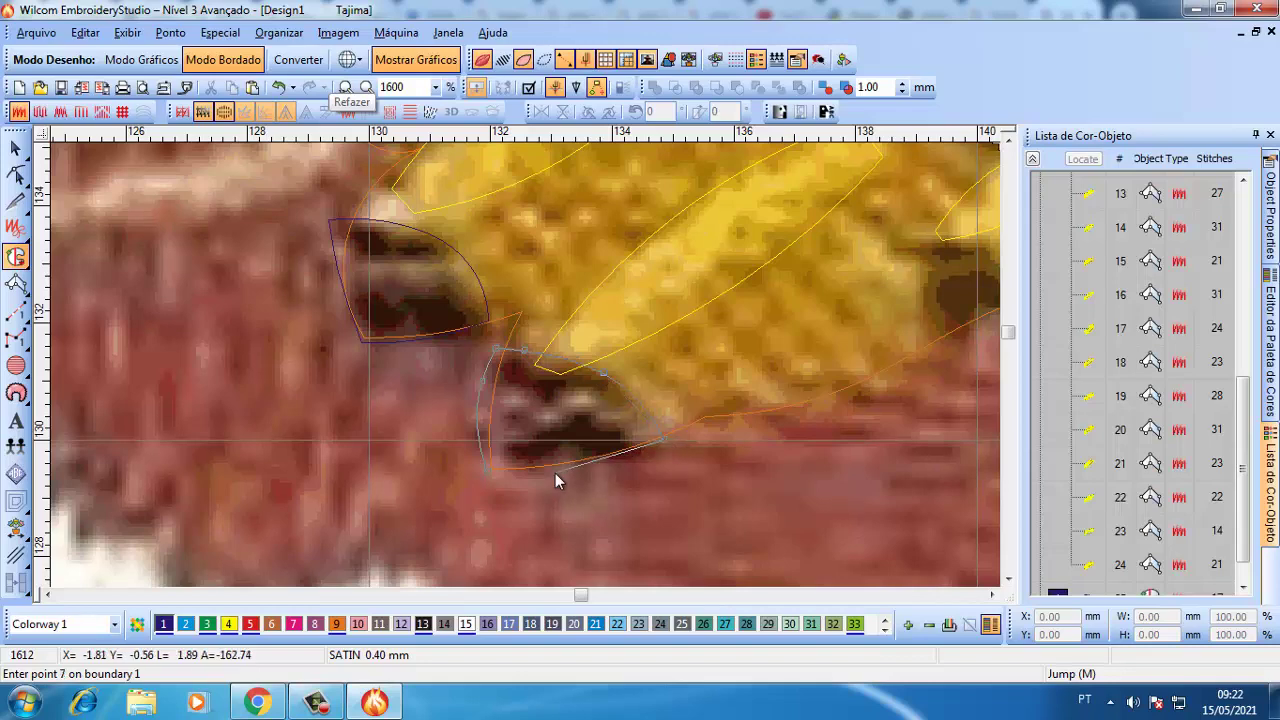
pyautogui.click(486, 471)
pyautogui.press('Return')
pyautogui.press('Return')
pyautogui.press('Return')
# - Digitize a closed satin shape around the black spot on the flank's lower edge, under the short yellow streak
pyautogui.press('space')
pyautogui.scroll(-2, 526, 369)
pyautogui.scroll(3, 645, 389)
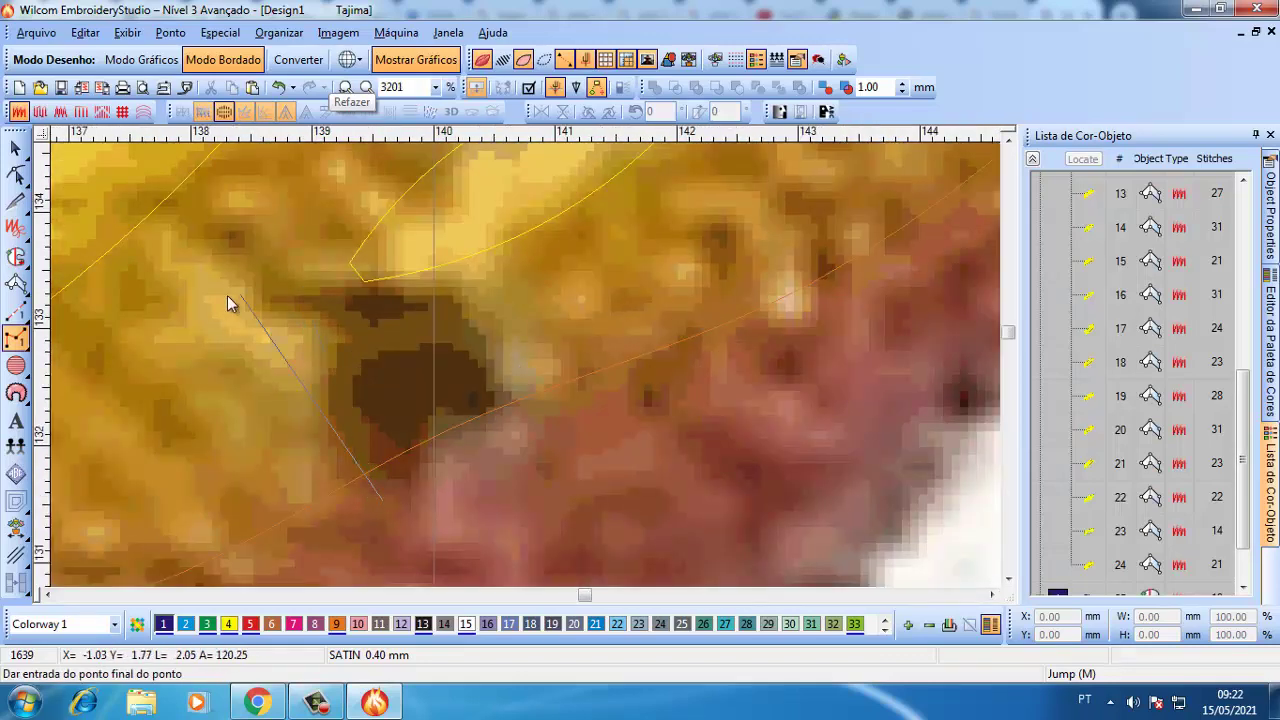
pyautogui.click(16, 256)
pyautogui.click(376, 494)
pyautogui.click(313, 386)
pyautogui.click(289, 289)
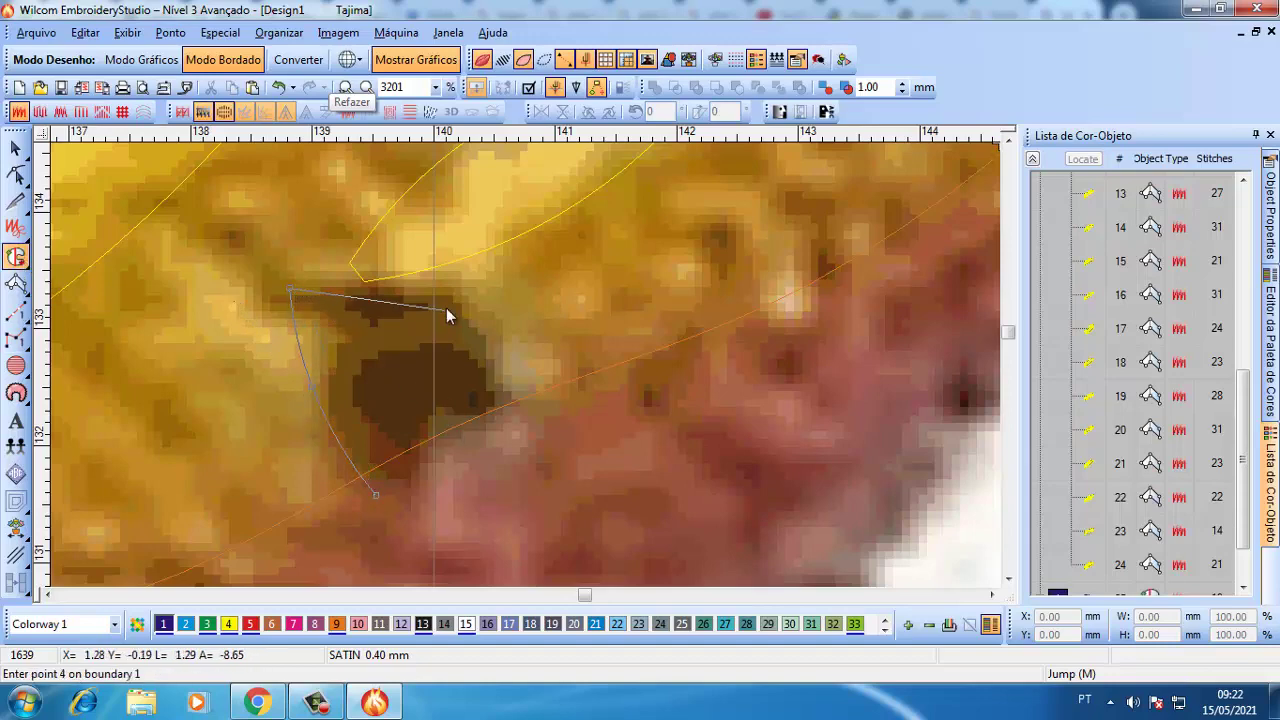
pyautogui.click(440, 282)
pyautogui.click(525, 390)
pyautogui.click(411, 515)
pyautogui.press('Return')
# - Digitize a closed satin shape around the black spot between the two streaks above the flank's lower edge
pyautogui.scroll(-2, 411, 515)
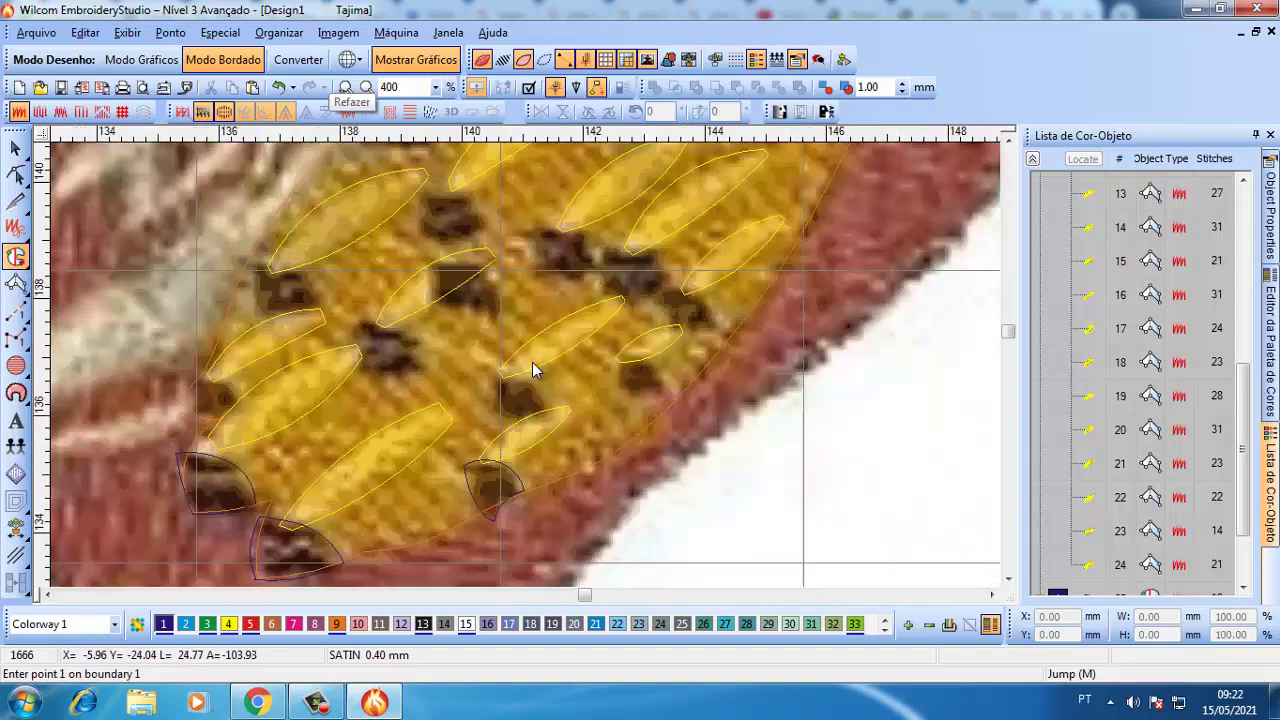
pyautogui.click(459, 387)
pyautogui.click(540, 398)
pyautogui.click(571, 471)
pyautogui.click(497, 483)
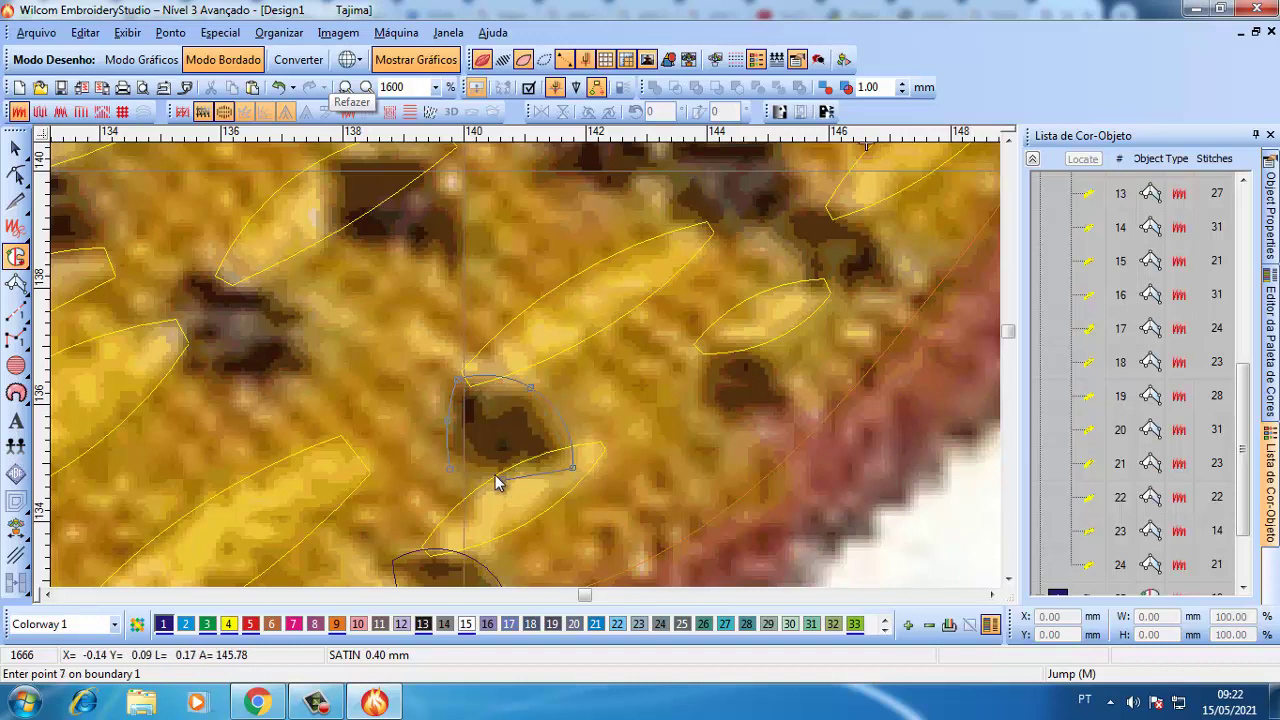
pyautogui.press('Return')
# - Digitize a closed satin shape around the inner black spot toward the rear, below the pale streak
pyautogui.click(183, 372)
pyautogui.click(168, 308)
pyautogui.click(190, 272)
pyautogui.click(243, 291)
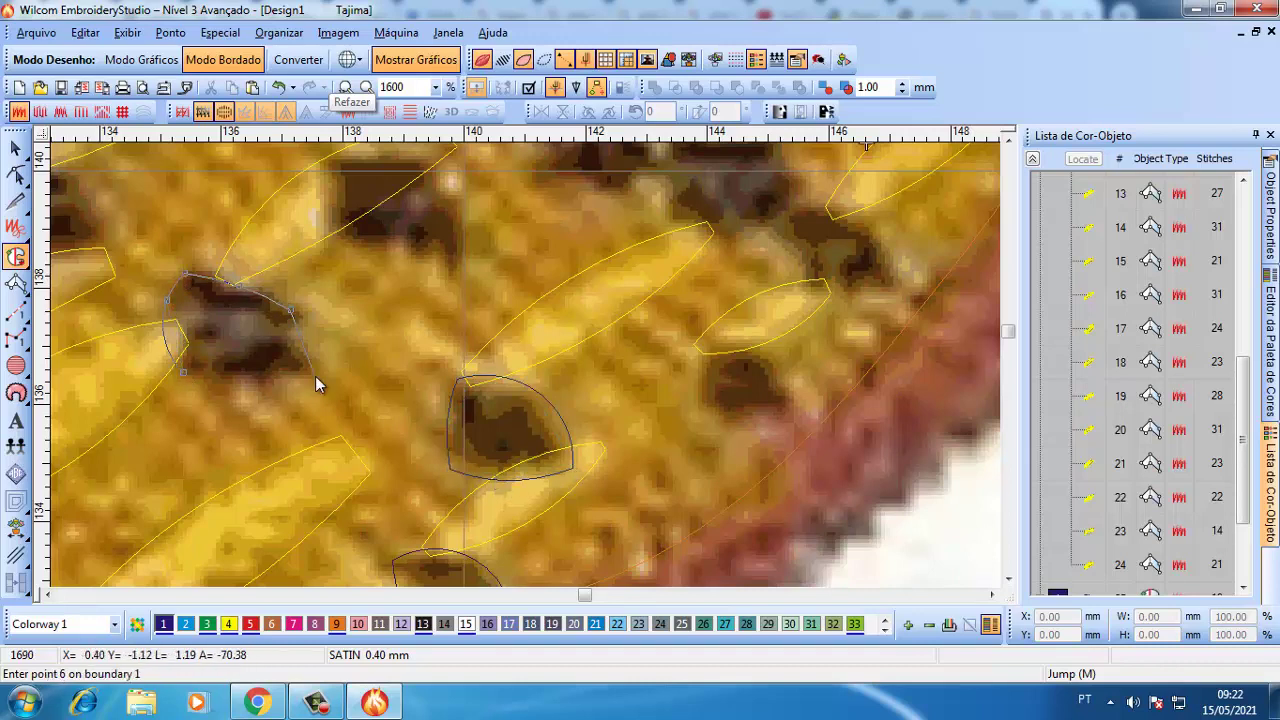
pyautogui.click(315, 377)
pyautogui.press('Return')
# - Digitize a closed satin shape around the small black spot beneath the short yellow streak near the flank's front edge
pyautogui.click(701, 407)
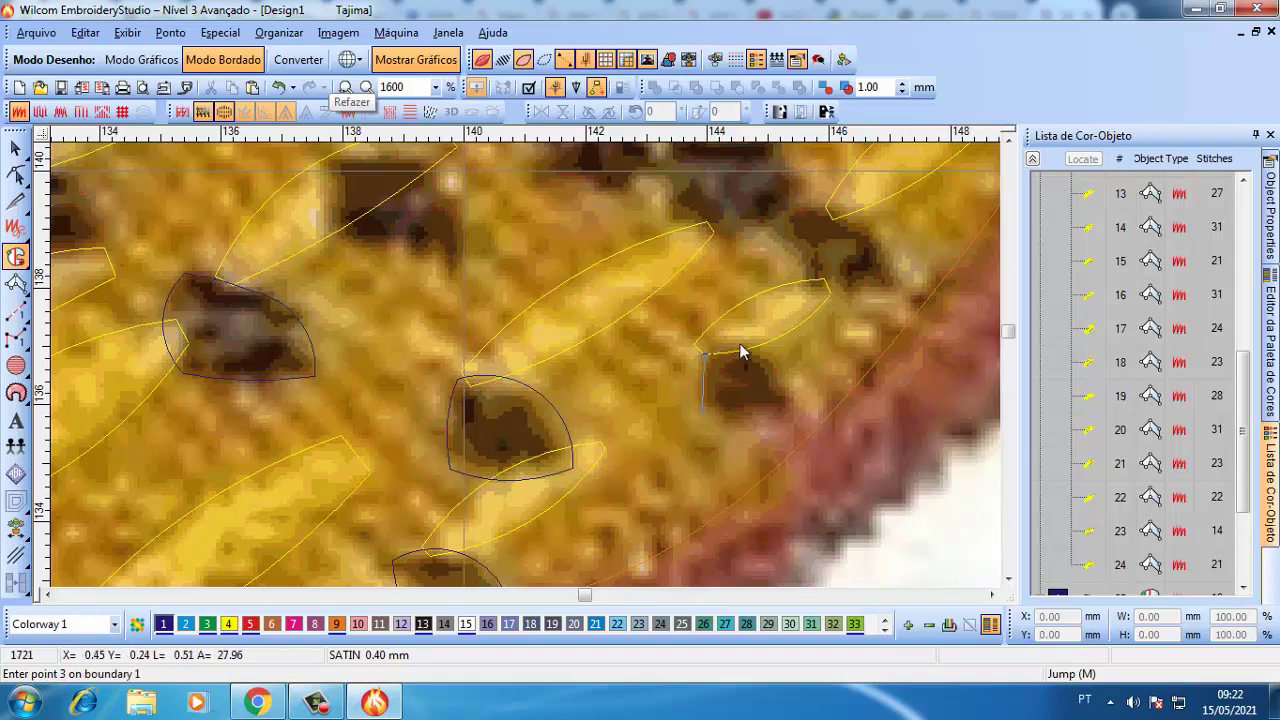
pyautogui.click(741, 445)
pyautogui.press('Return')
pyautogui.hotkey('shift', 'z')
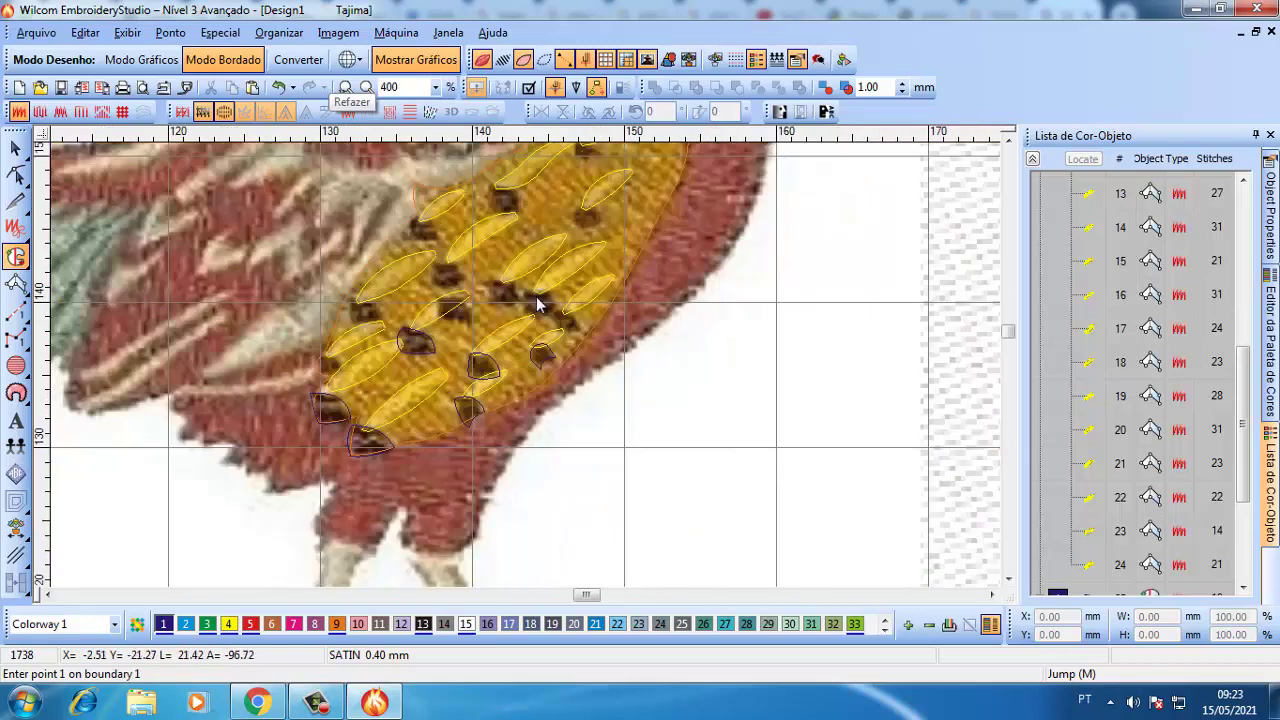
# - Digitize a closed satin shape around the front-most spot of the row of three black spots mid-flank
pyautogui.click(621, 452)
pyautogui.click(611, 428)
pyautogui.click(594, 414)
pyautogui.click(580, 440)
pyautogui.click(580, 457)
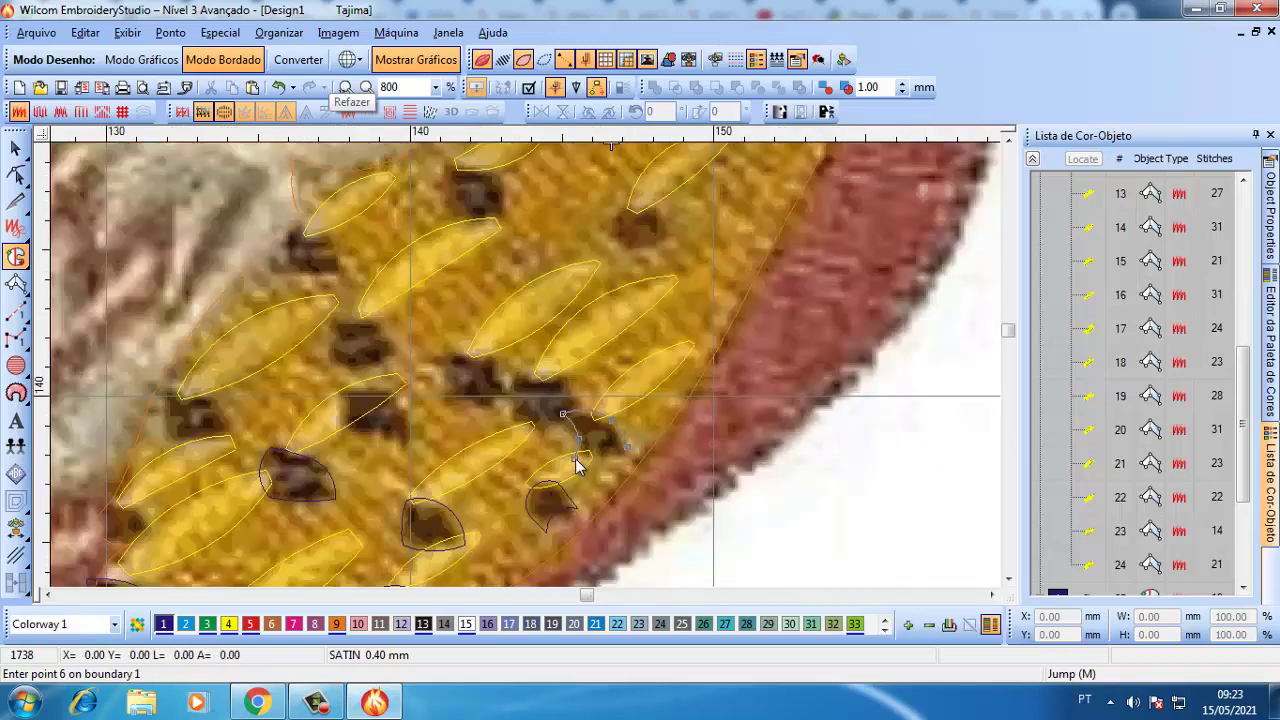
pyautogui.press('Return')
pyautogui.press('h')
pyautogui.scroll(2, 553, 422)
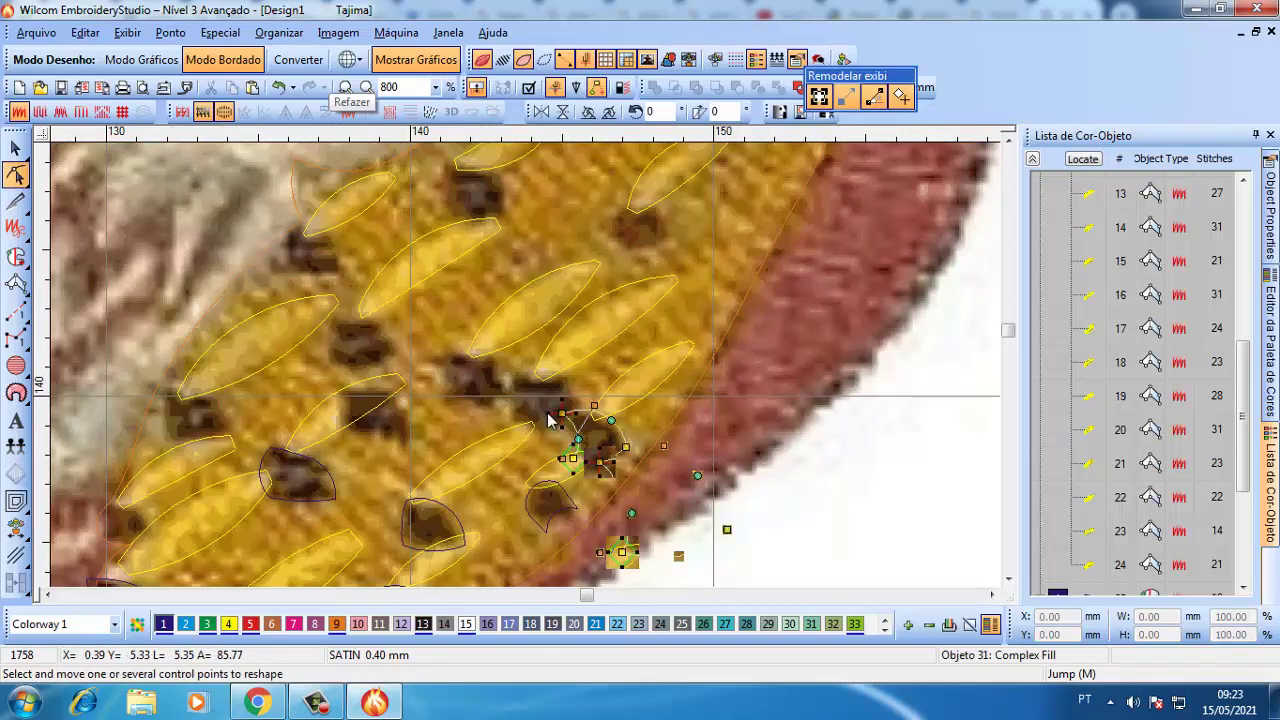
pyautogui.press('Escape')
# - Digitize a closed satin shape around the middle spot of the row of three, adjoining the front-most shape
pyautogui.click(388, 402)
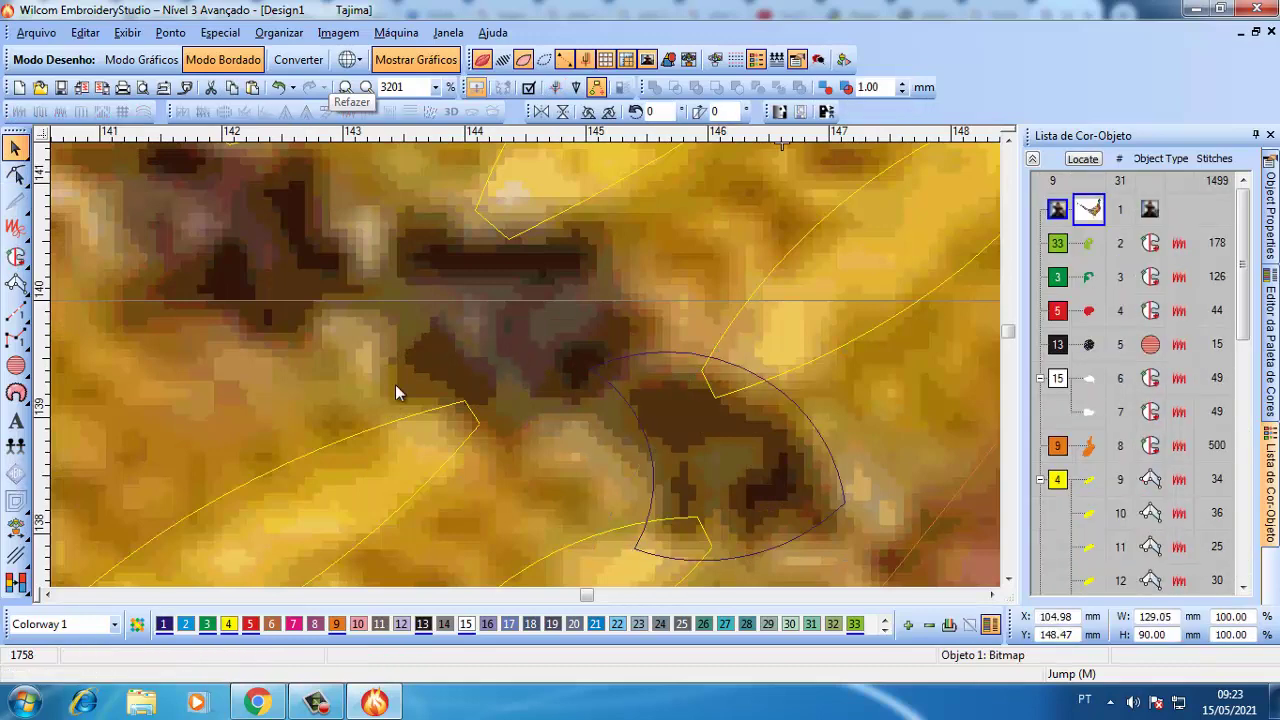
pyautogui.press('c')
pyautogui.rightClick(382, 299)
pyautogui.click(410, 182)
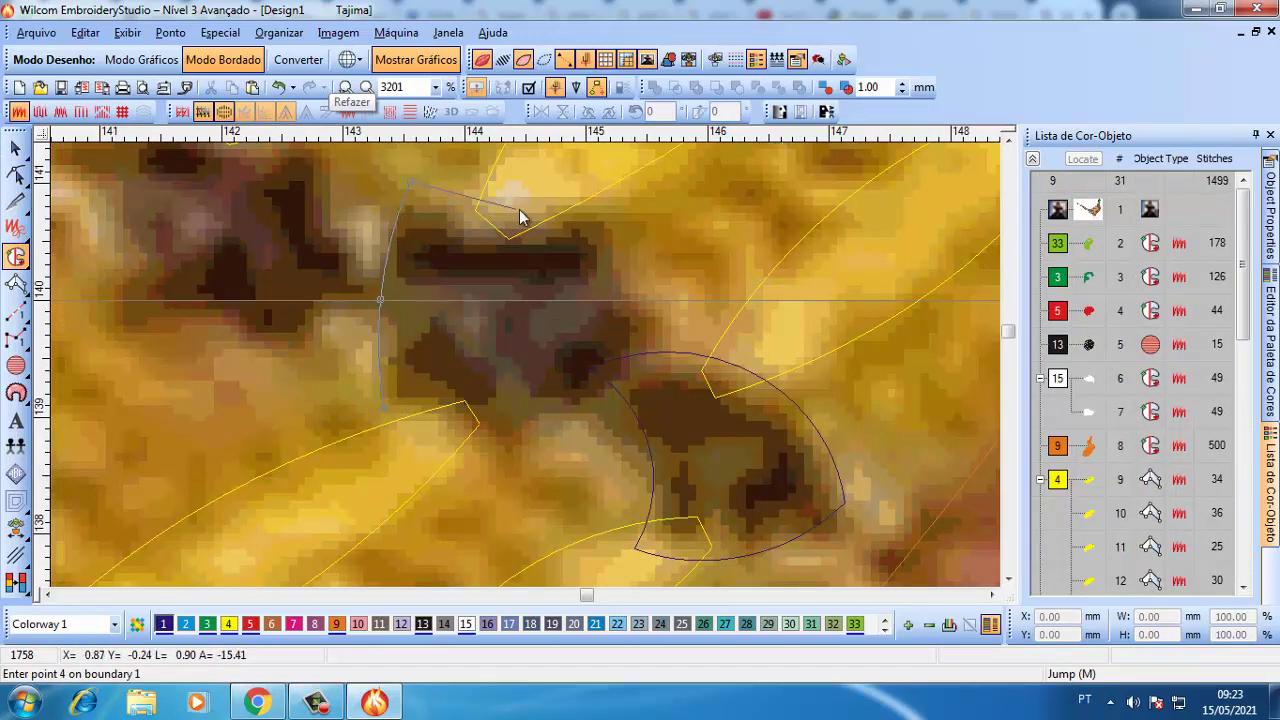
pyautogui.rightClick(519, 209)
pyautogui.click(670, 333)
pyautogui.rightClick(537, 423)
pyautogui.press('Return')
pyautogui.scroll(-3, 537, 430)
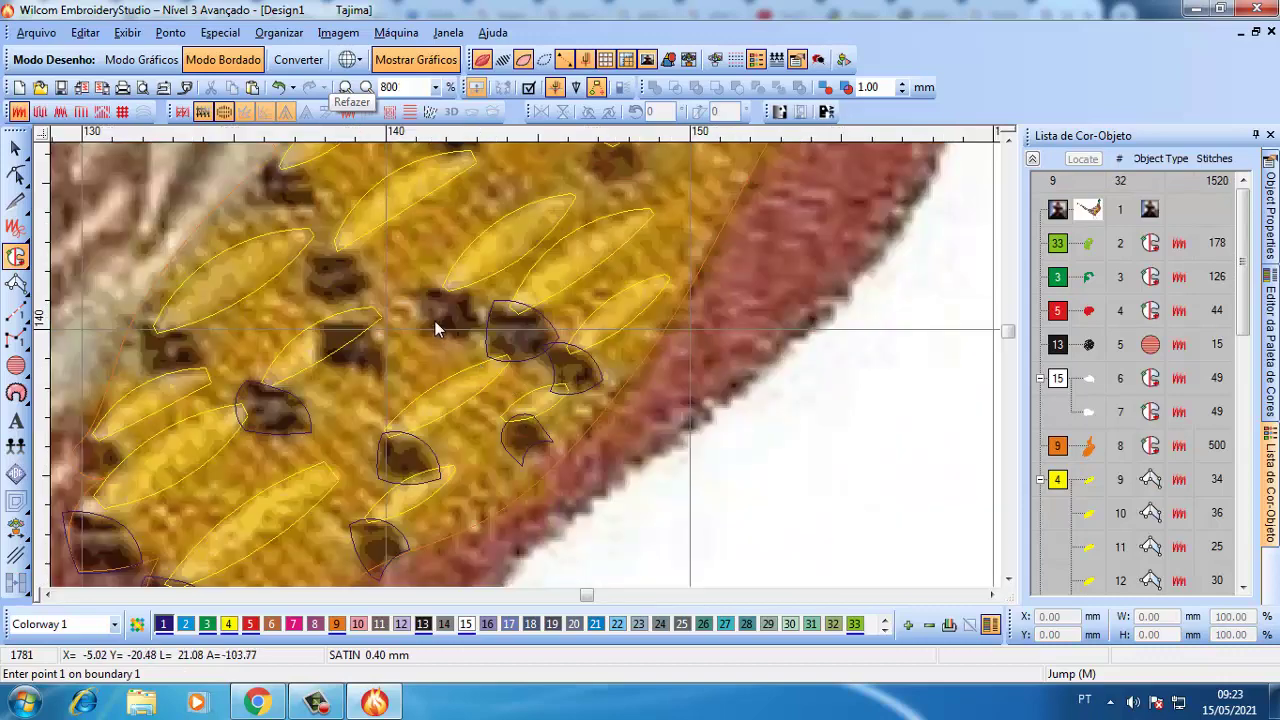
# - Digitize a closed satin shape around the rear-most spot of the row of three black spots
pyautogui.scroll(2, 434, 320)
pyautogui.click(500, 400)
pyautogui.rightClick(484, 340)
pyautogui.click(507, 269)
pyautogui.rightClick(603, 323)
pyautogui.click(616, 392)
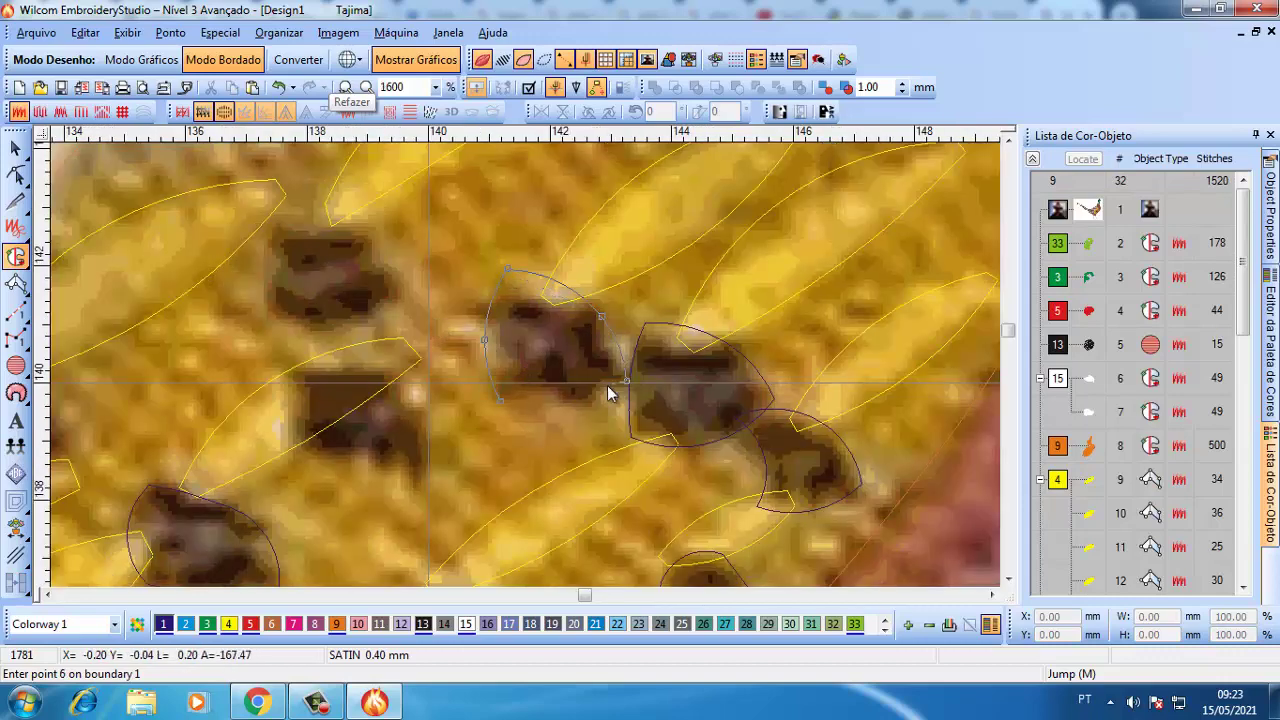
pyautogui.press('Return')
# - Digitize a closed satin shape around the black spot behind the row of three, just above a short yellow streak
pyautogui.click(291, 338)
pyautogui.rightClick(271, 273)
pyautogui.click(278, 218)
pyautogui.rightClick(340, 214)
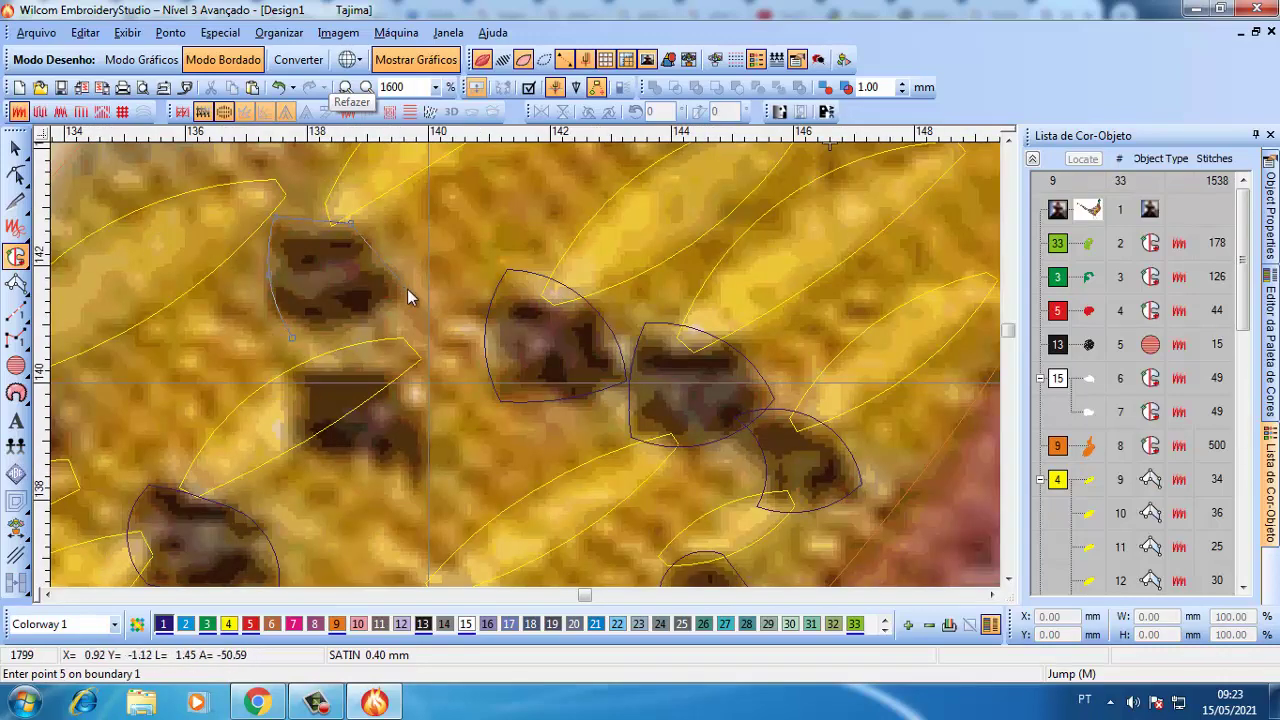
pyautogui.click(407, 289)
pyautogui.rightClick(361, 322)
pyautogui.press('Return')
# - Digitize a closed satin shape around the black spot overlapping the front end of the short yellow streak behind the row of three
pyautogui.click(281, 450)
pyautogui.rightClick(289, 412)
pyautogui.click(282, 381)
pyautogui.click(390, 372)
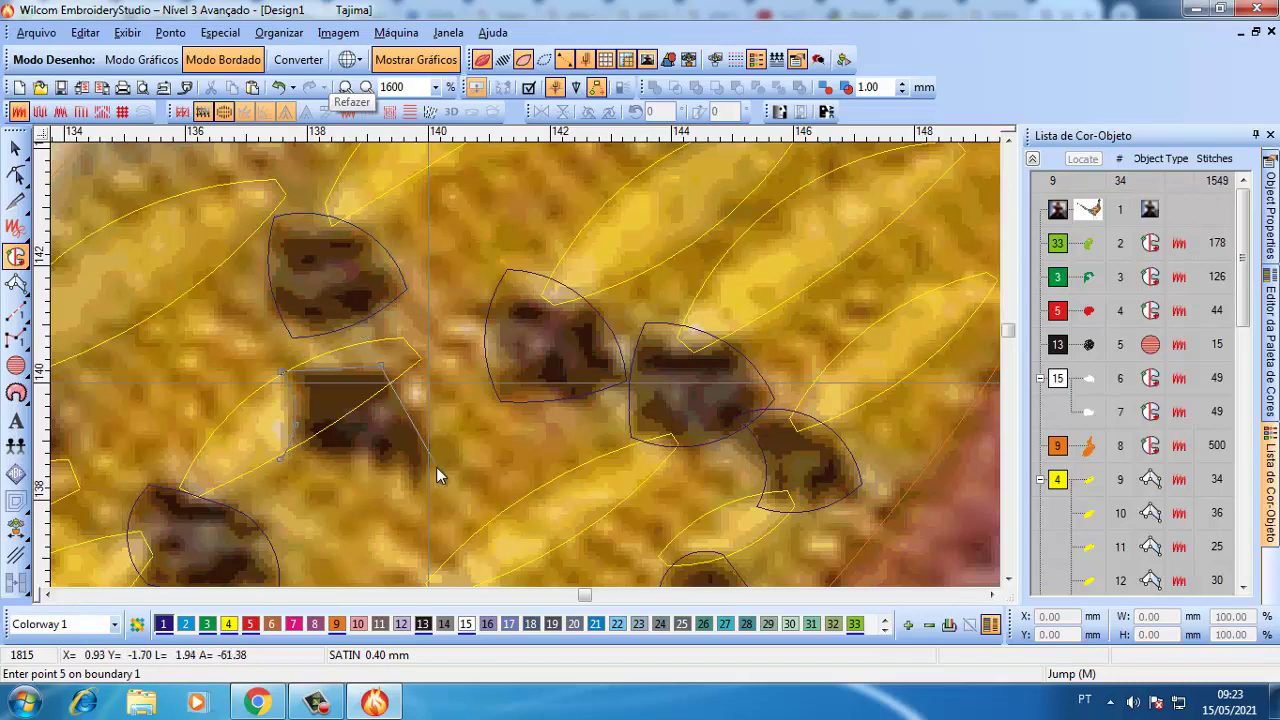
pyautogui.click(437, 474)
pyautogui.click(351, 452)
pyautogui.press('Return')
pyautogui.scroll(-1, 509, 374)
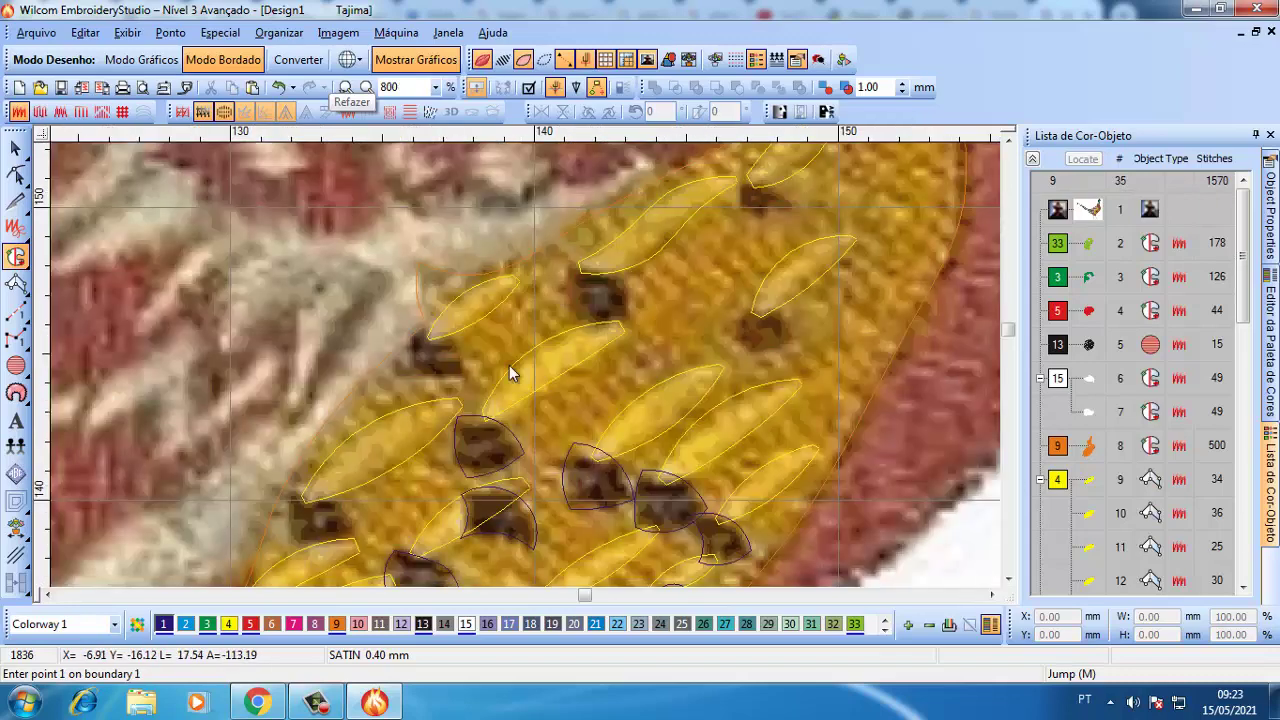
# - Digitize a closed satin shape around the black spot at the flank's rear edge, under the large yellow streak's lower end
pyautogui.click(303, 496)
pyautogui.click(294, 543)
pyautogui.press('Return')
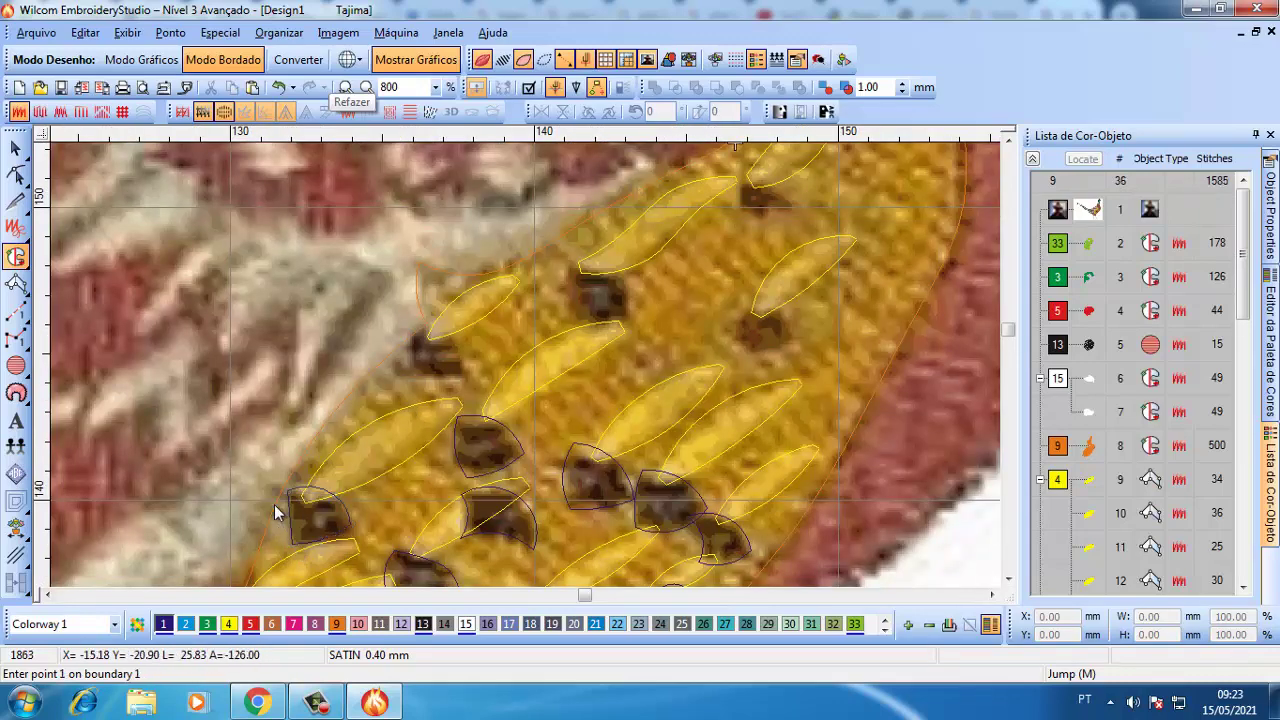
# - Digitize a closed satin shape around the black spot at the flank's rear edge, below the uppermost short yellow streak
pyautogui.click(407, 322)
pyautogui.click(400, 368)
pyautogui.click(462, 376)
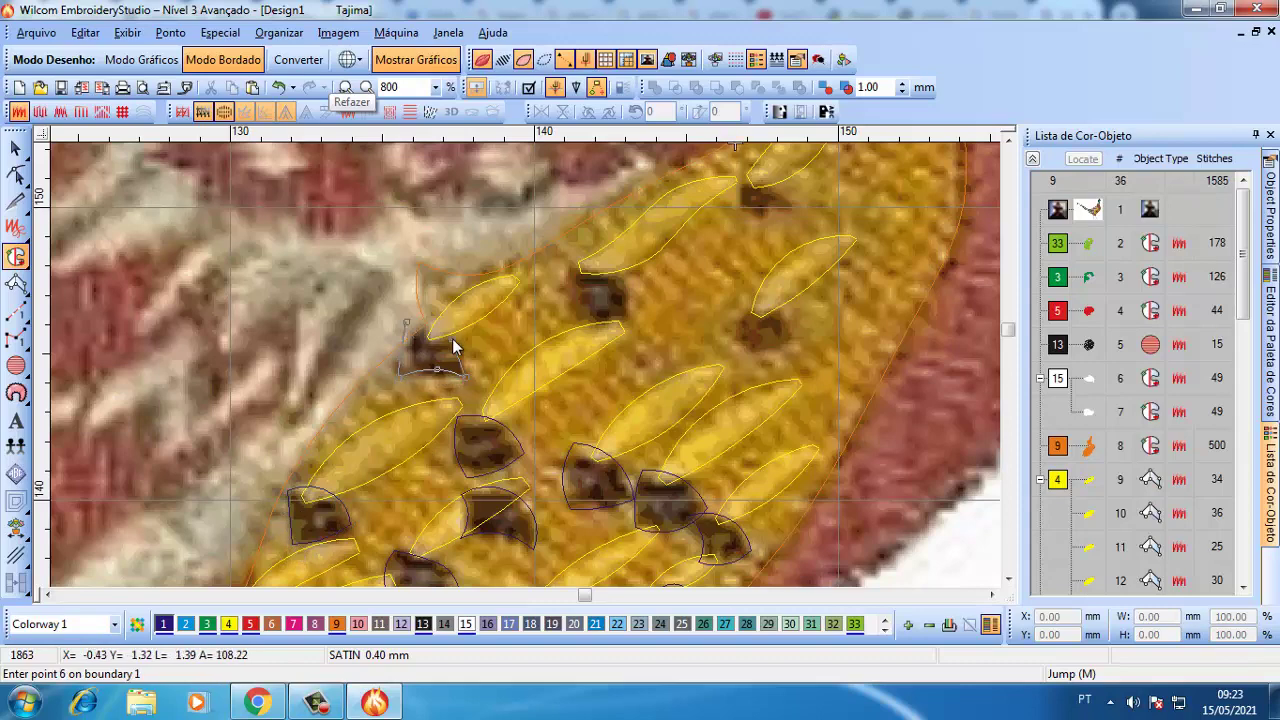
pyautogui.click(450, 344)
pyautogui.press('Return')
# - Digitize a closed satin shape around the black spot beneath the long wavy yellow streak in the upper flank
pyautogui.click(562, 321)
pyautogui.click(569, 267)
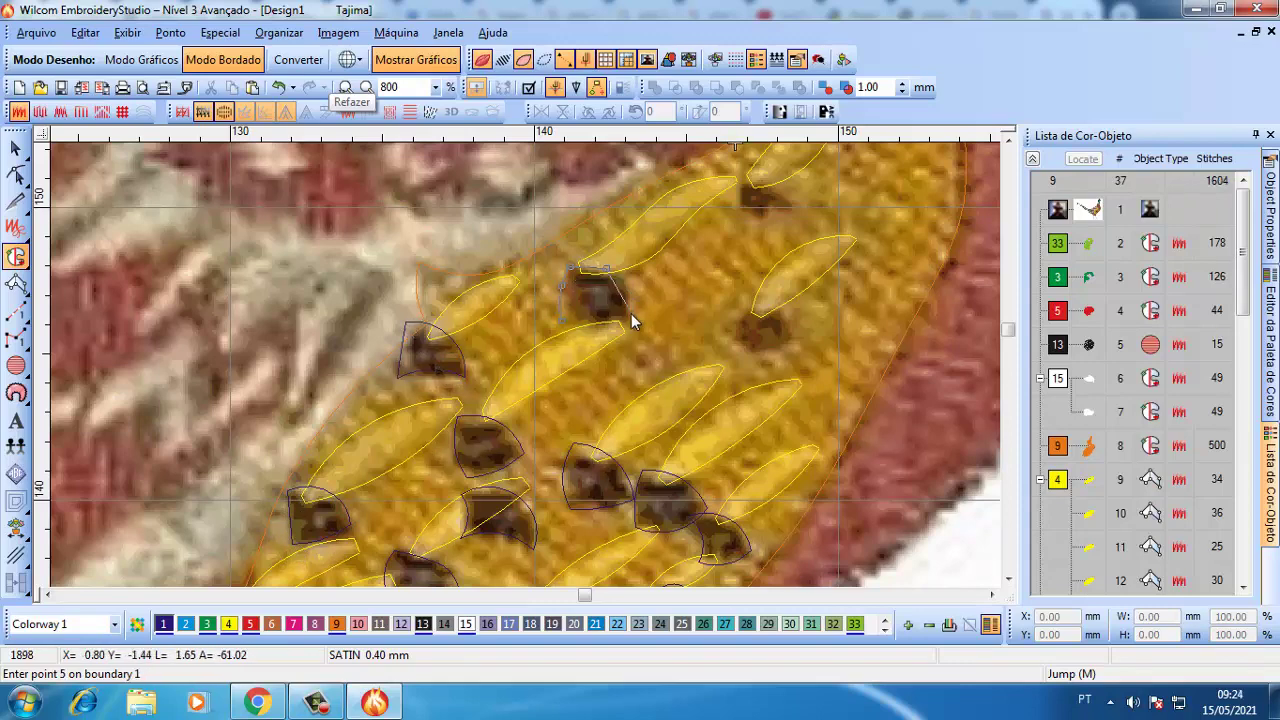
pyautogui.click(631, 313)
pyautogui.click(622, 286)
pyautogui.press('Return')
# - Digitize a closed satin shape around the brown spot below the pale streak near the upper flank's front edge
pyautogui.scroll(1, 849, 327)
pyautogui.click(287, 421)
pyautogui.rightClick(293, 362)
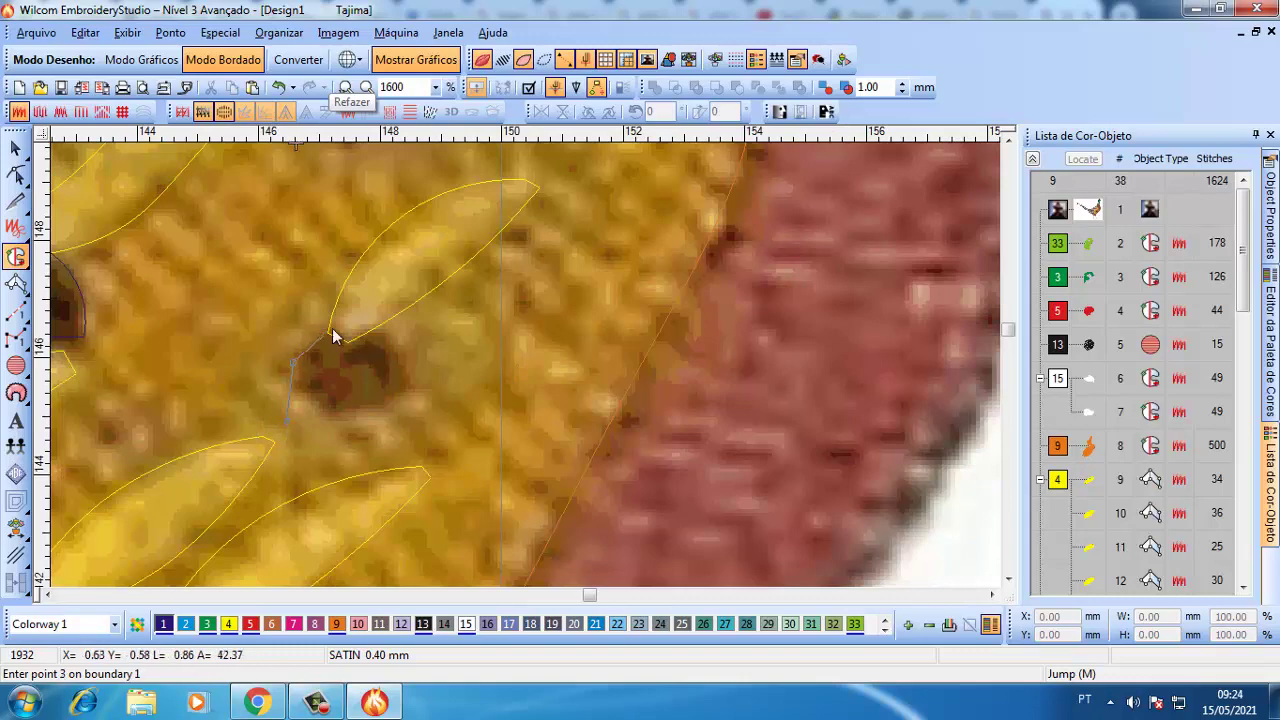
pyautogui.rightClick(331, 328)
pyautogui.rightClick(378, 328)
pyautogui.click(417, 389)
pyautogui.rightClick(352, 419)
pyautogui.press('Return')
pyautogui.press('Return')
pyautogui.scroll(-2, 348, 419)
# - Digitize a closed satin shape around the topmost dark spot, between the ends of the two uppermost yellow streaks
pyautogui.scroll(3, 541, 361)
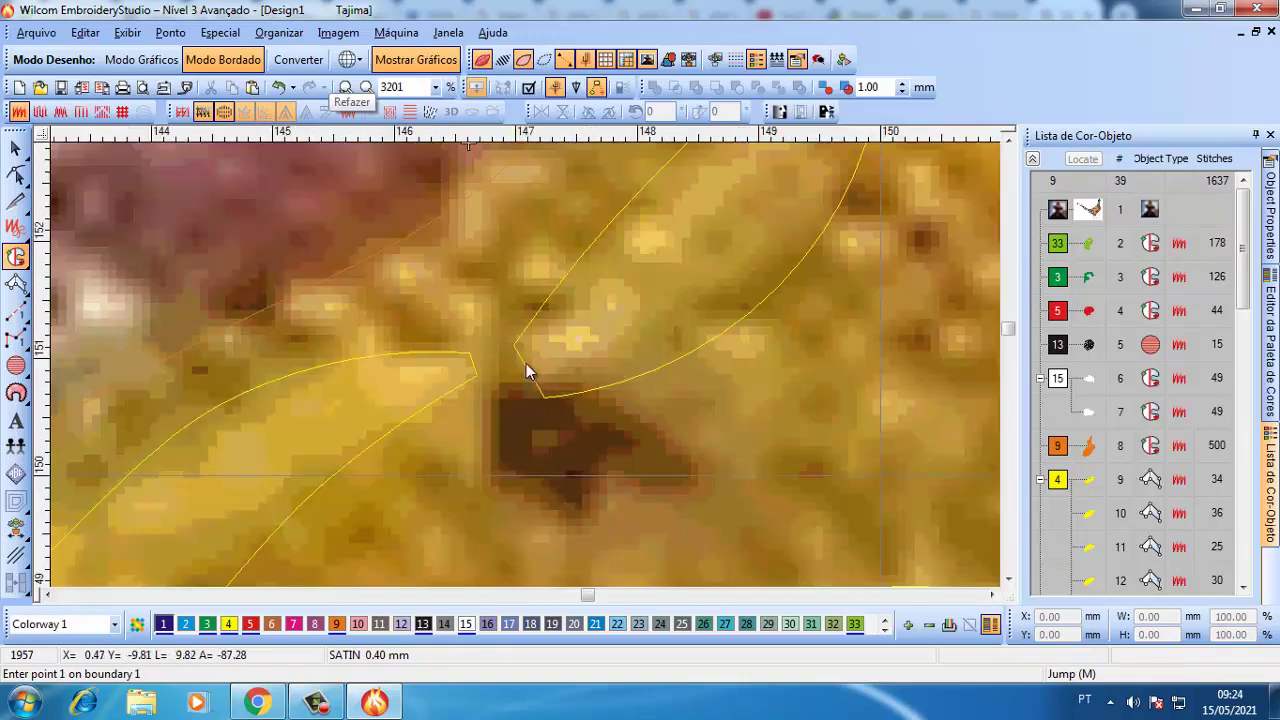
pyautogui.click(708, 482)
pyautogui.rightClick(604, 391)
pyautogui.click(452, 380)
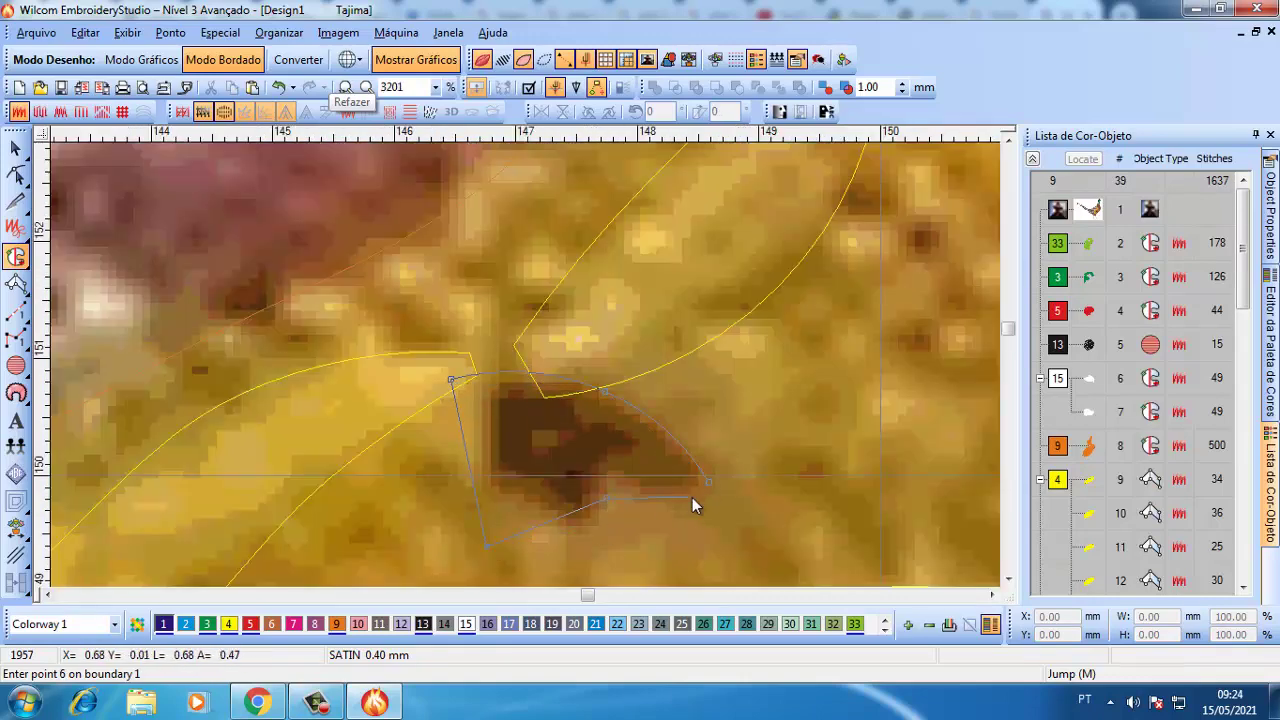
pyautogui.click(676, 477)
pyautogui.press('Return')
pyautogui.scroll(-4, 524, 355)
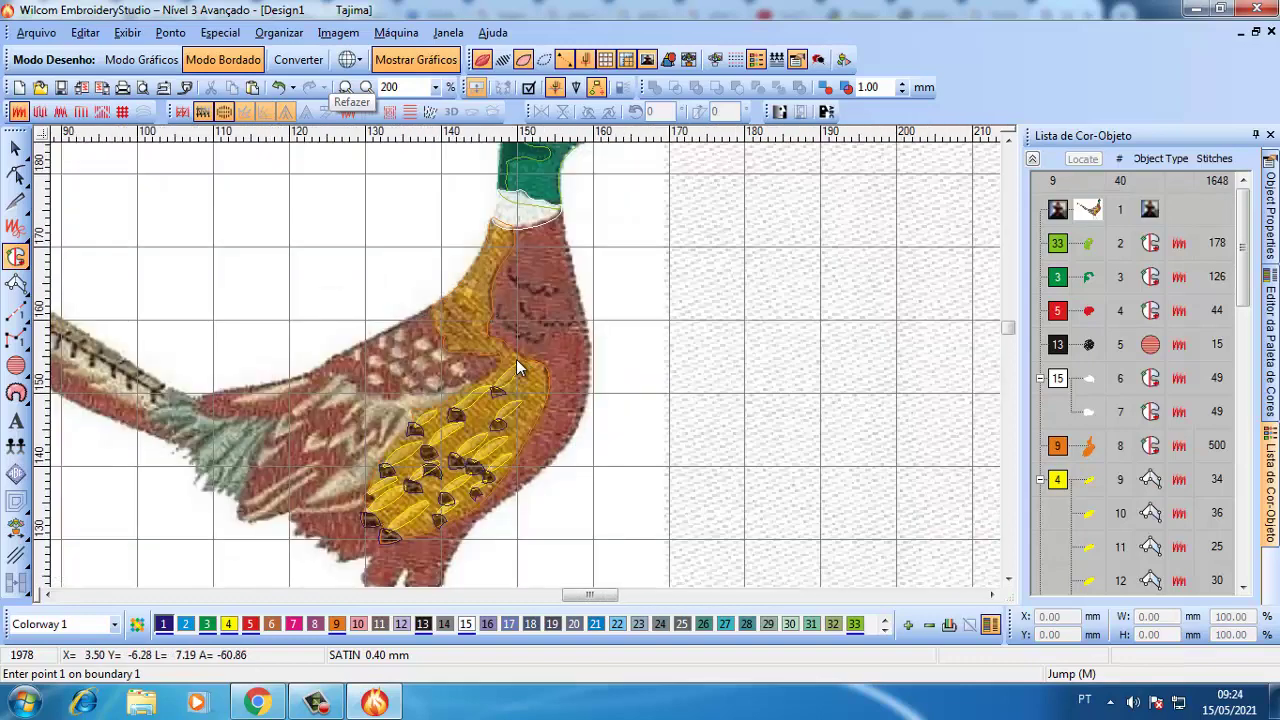
# - Digitize the upper scalloped feather line on the red breast as a curved Triple Run
pyautogui.scroll(2, 497, 370)
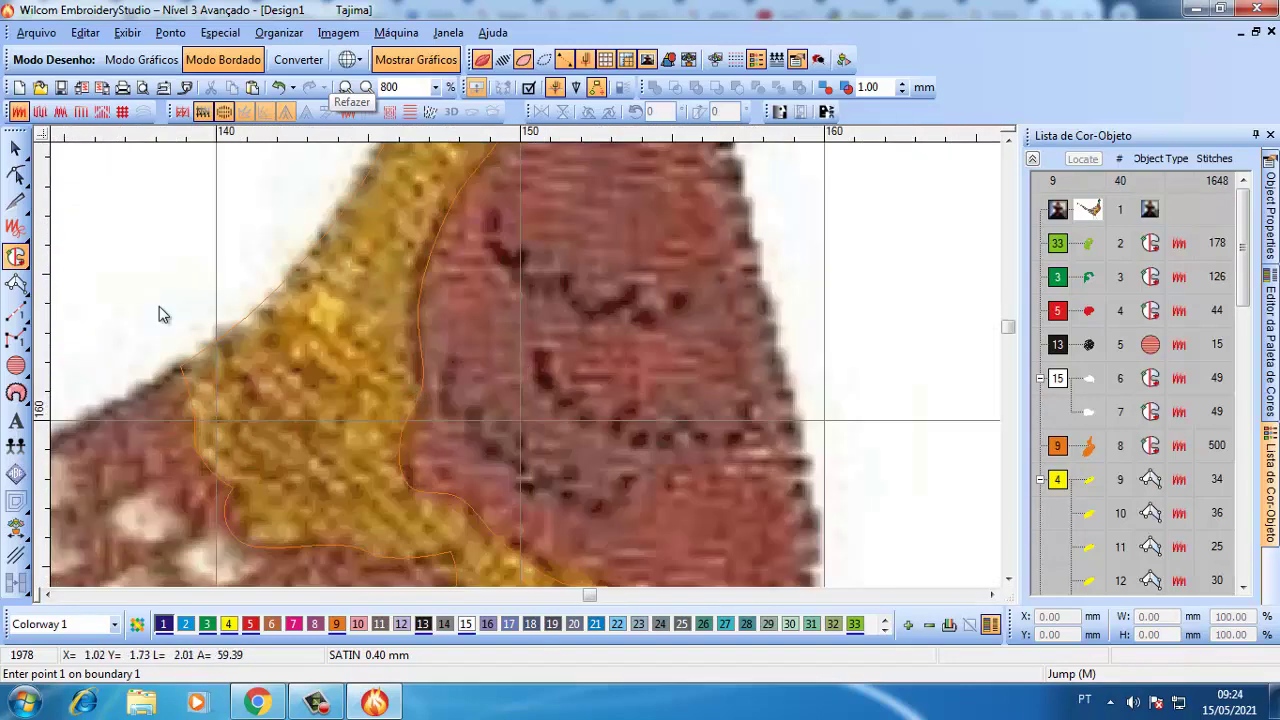
pyautogui.click(16, 311)
pyautogui.click(491, 207)
pyautogui.rightClick(474, 232)
pyautogui.rightClick(510, 265)
pyautogui.rightClick(562, 282)
pyautogui.rightClick(600, 316)
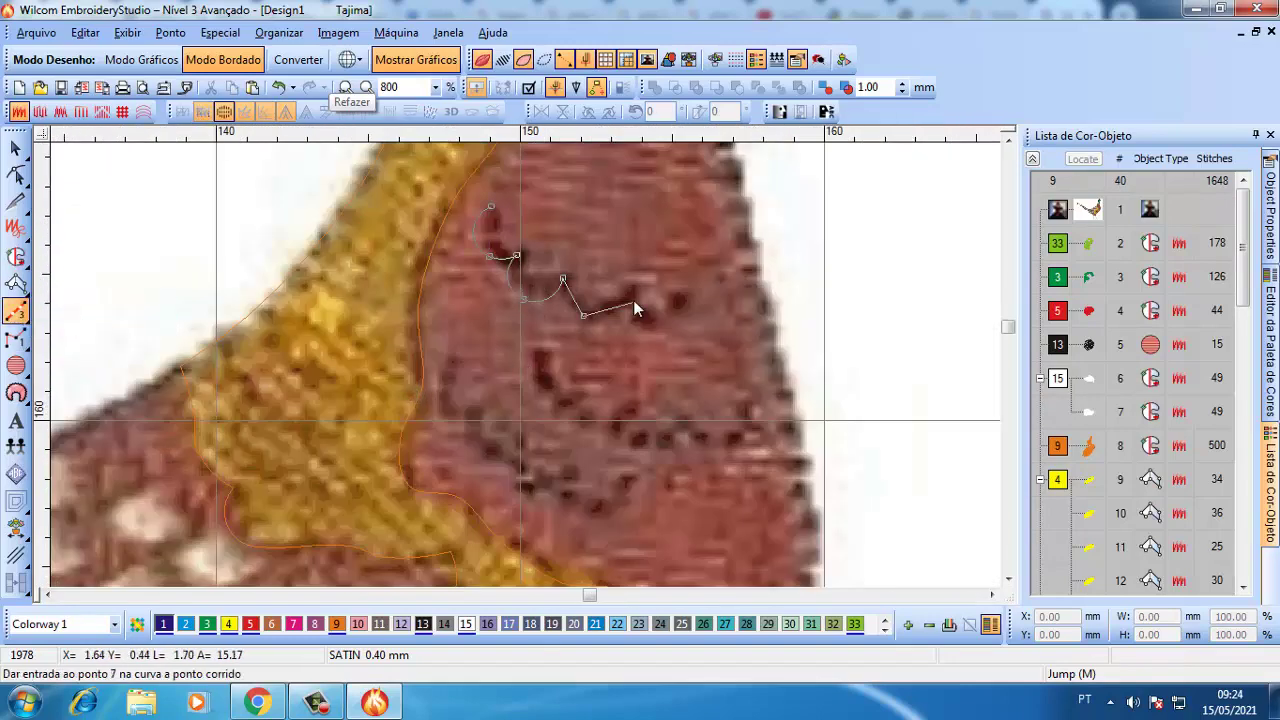
pyautogui.rightClick(633, 296)
pyautogui.rightClick(655, 322)
pyautogui.rightClick(680, 304)
pyautogui.press('Return')
# - Digitize the middle scalloped feather line on the breast as a Triple Run reaching almost to the front edge
pyautogui.rightClick(556, 398)
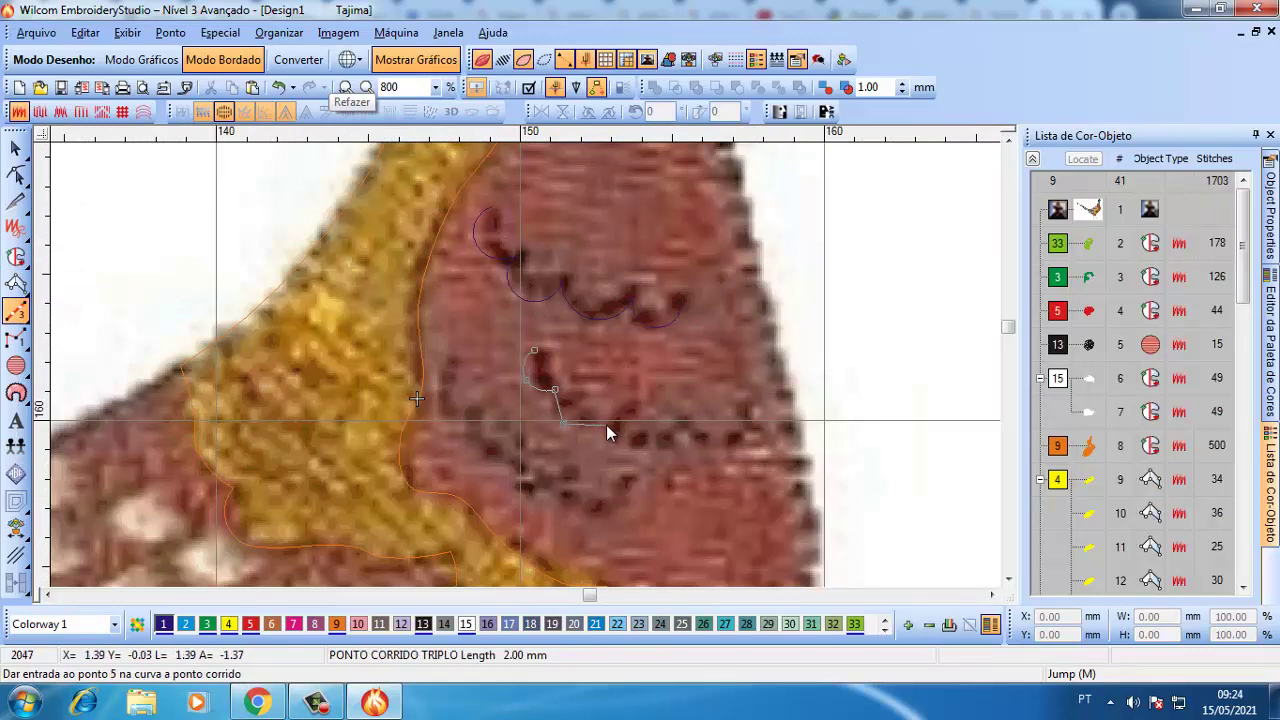
pyautogui.rightClick(606, 424)
pyautogui.rightClick(691, 432)
pyautogui.rightClick(749, 427)
pyautogui.press('Return')
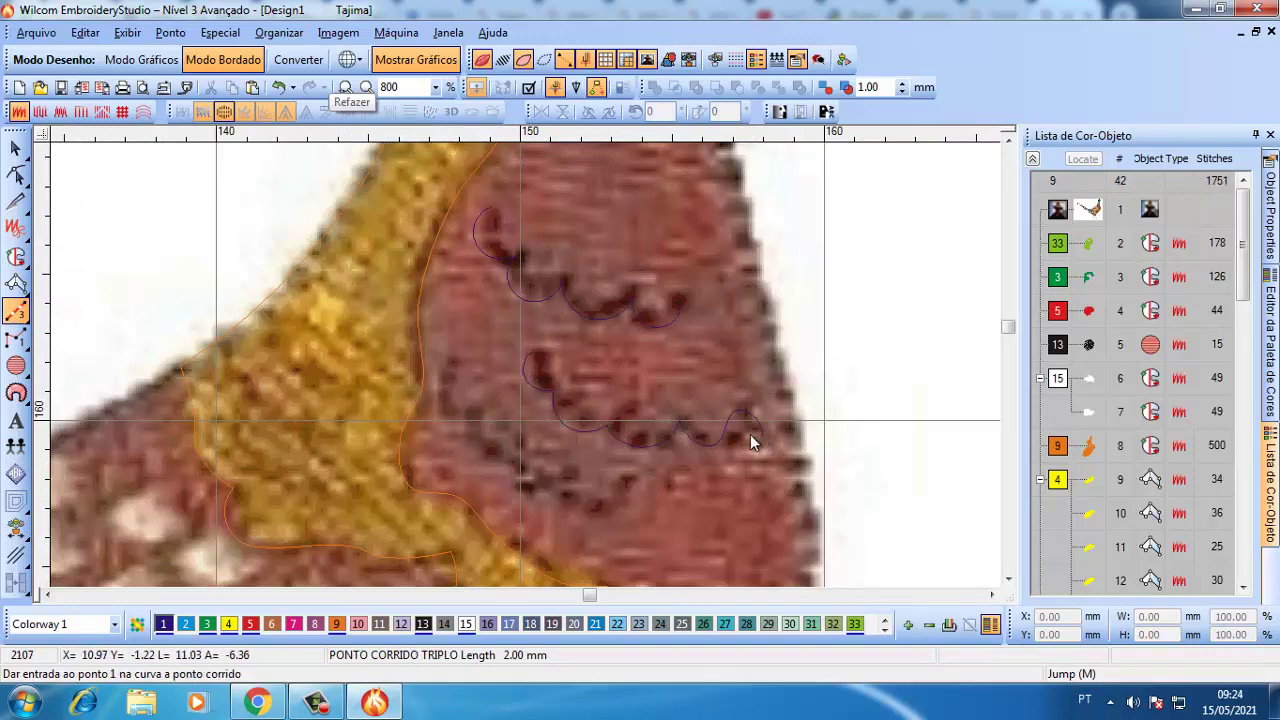
# - Digitize the lowest scalloped feather line on the breast as a Triple Run, from its front end back toward the yellow neck patch
pyautogui.rightClick(637, 485)
pyautogui.rightClick(605, 506)
pyautogui.rightClick(573, 474)
pyautogui.rightClick(525, 492)
pyautogui.rightClick(522, 450)
pyautogui.rightClick(481, 451)
pyautogui.rightClick(477, 415)
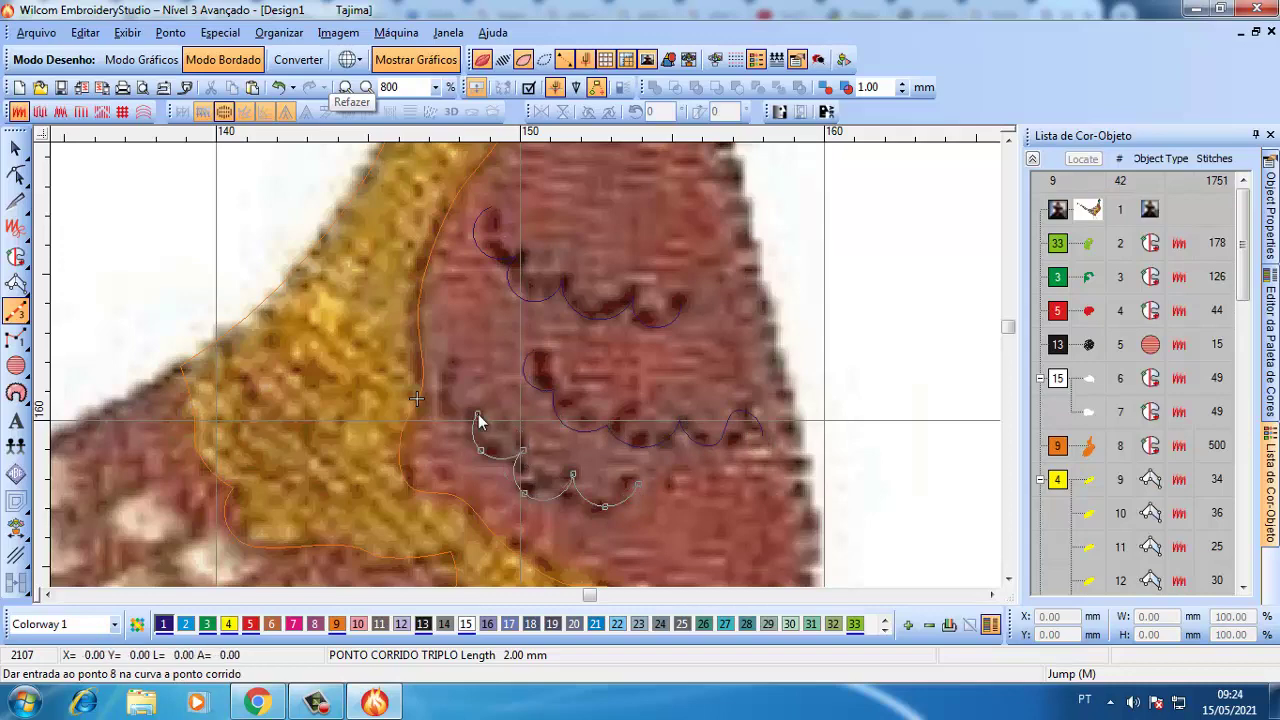
pyautogui.rightClick(440, 408)
pyautogui.rightClick(451, 358)
pyautogui.press('Return')
# - Reshape the lowest scalloped line by changing the control point between its two rearmost arcs to a corner point
pyautogui.press('h')
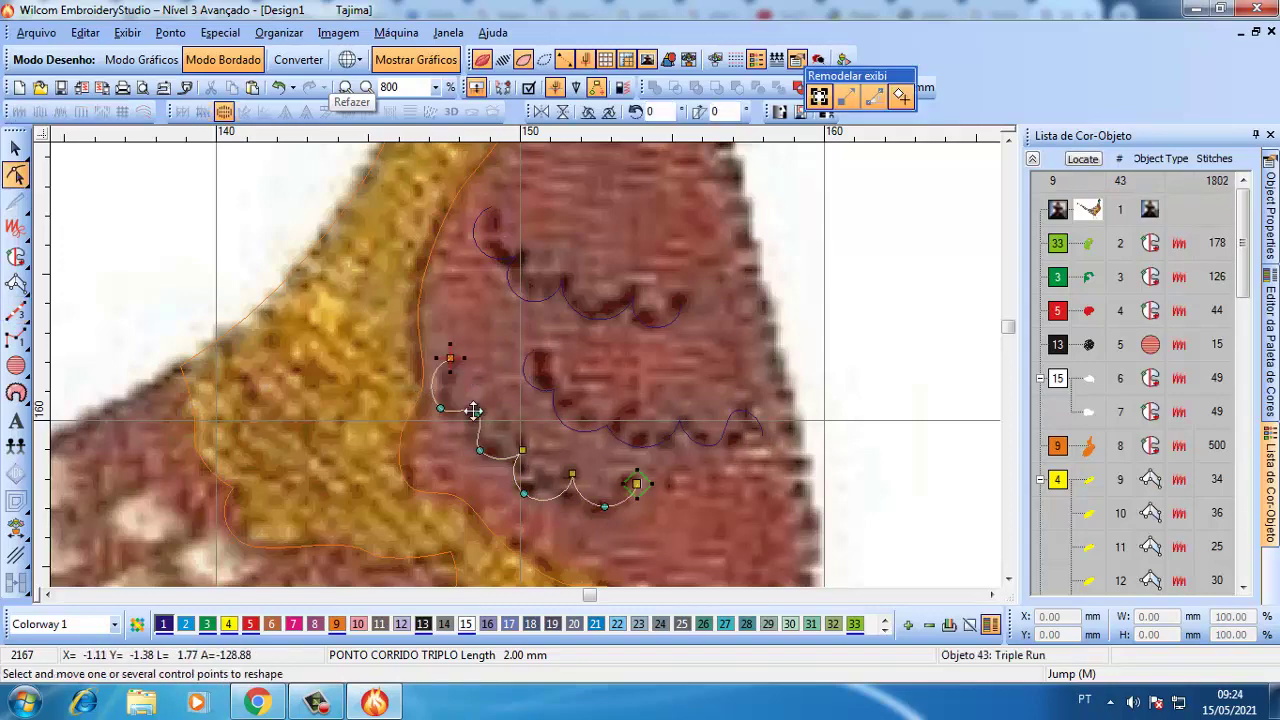
pyautogui.click(475, 411)
pyautogui.press('space')
pyautogui.press('Escape')
pyautogui.scroll(-2, 457, 400)
pyautogui.scroll(1, 376, 399)
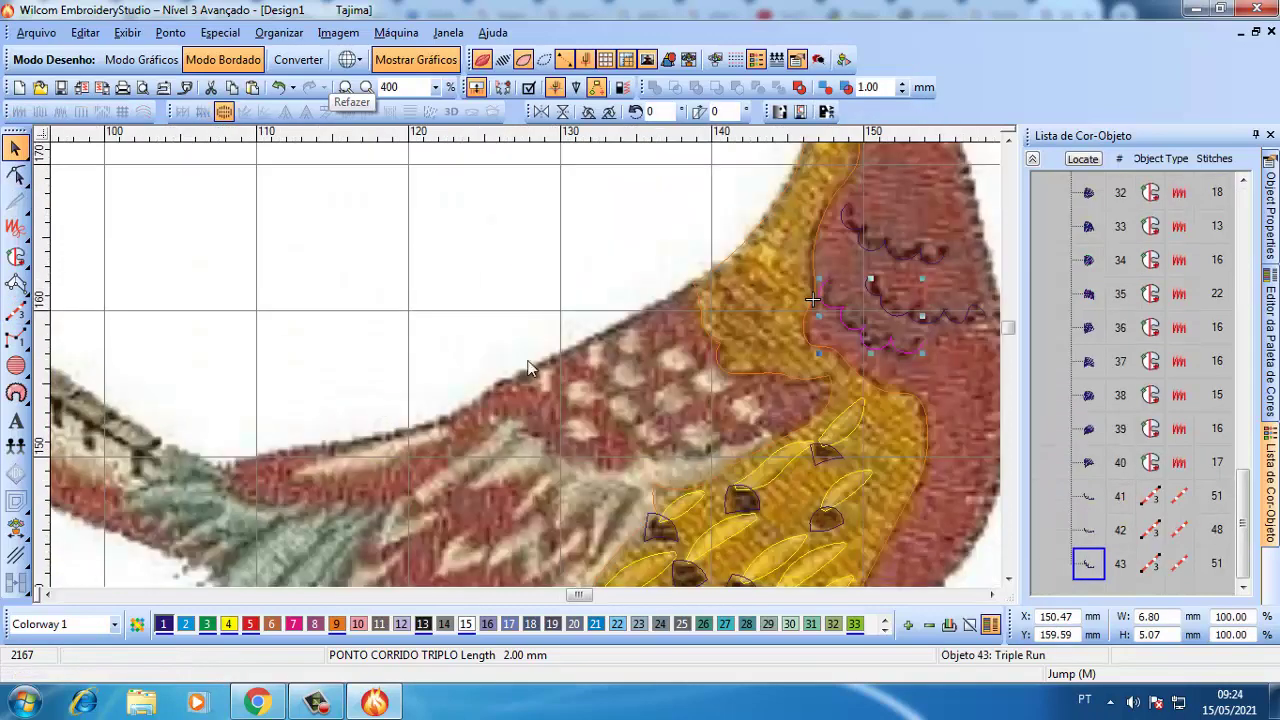
# - Recolour all the colour 1 spots and scalloped breast lines to black, colour 13, and deselect them
pyautogui.press('Return')
pyautogui.scroll(-2, 389, 380)
pyautogui.scroll(1, 800, 390)
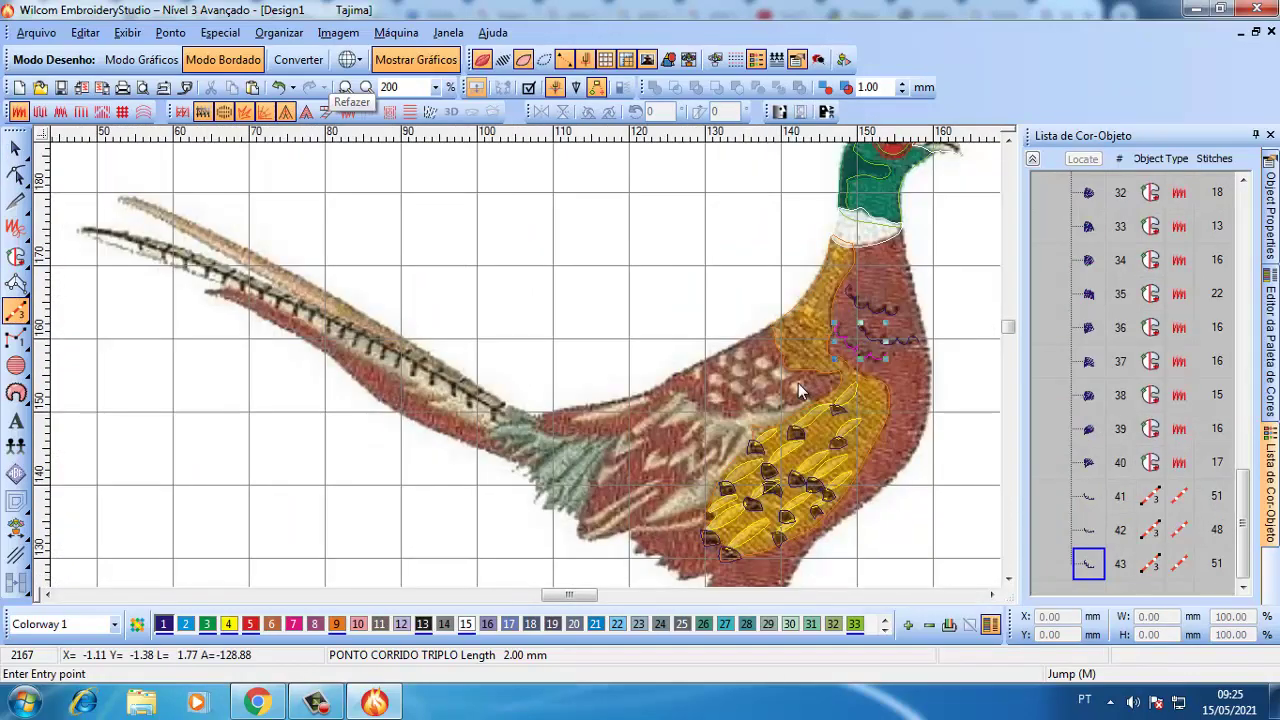
pyautogui.scroll(1, 800, 390)
pyautogui.click(1032, 158)
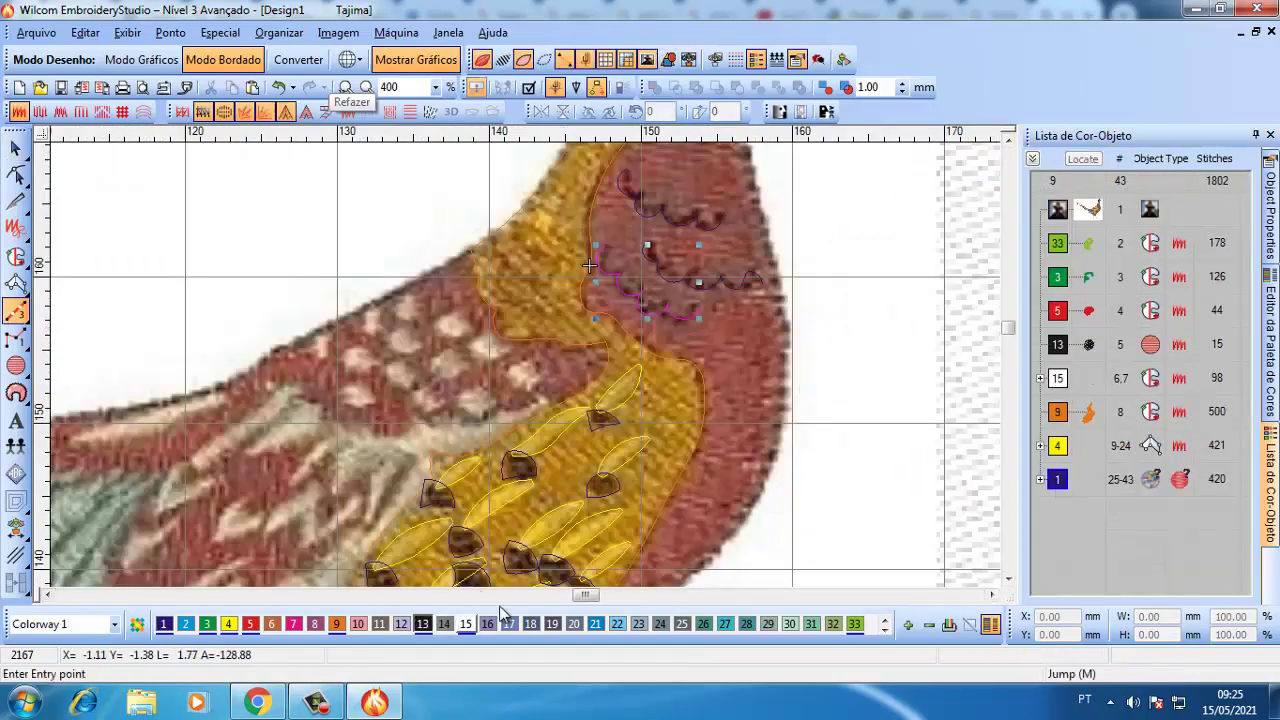
pyautogui.press('Escape')
pyautogui.click(423, 623)
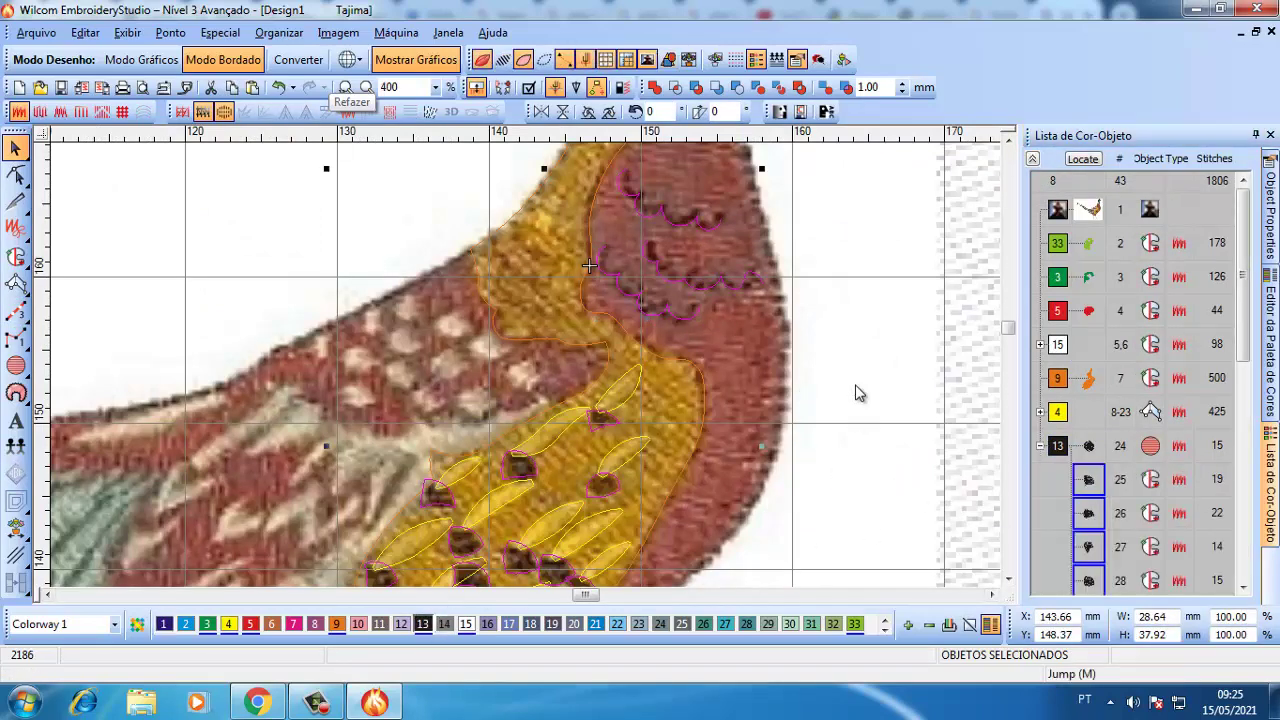
pyautogui.click(858, 393)
# - Start a closed shape for the red body at the yellow neck patch, tracing under the white collar and down the neck's front
pyautogui.scroll(-1, 527, 356)
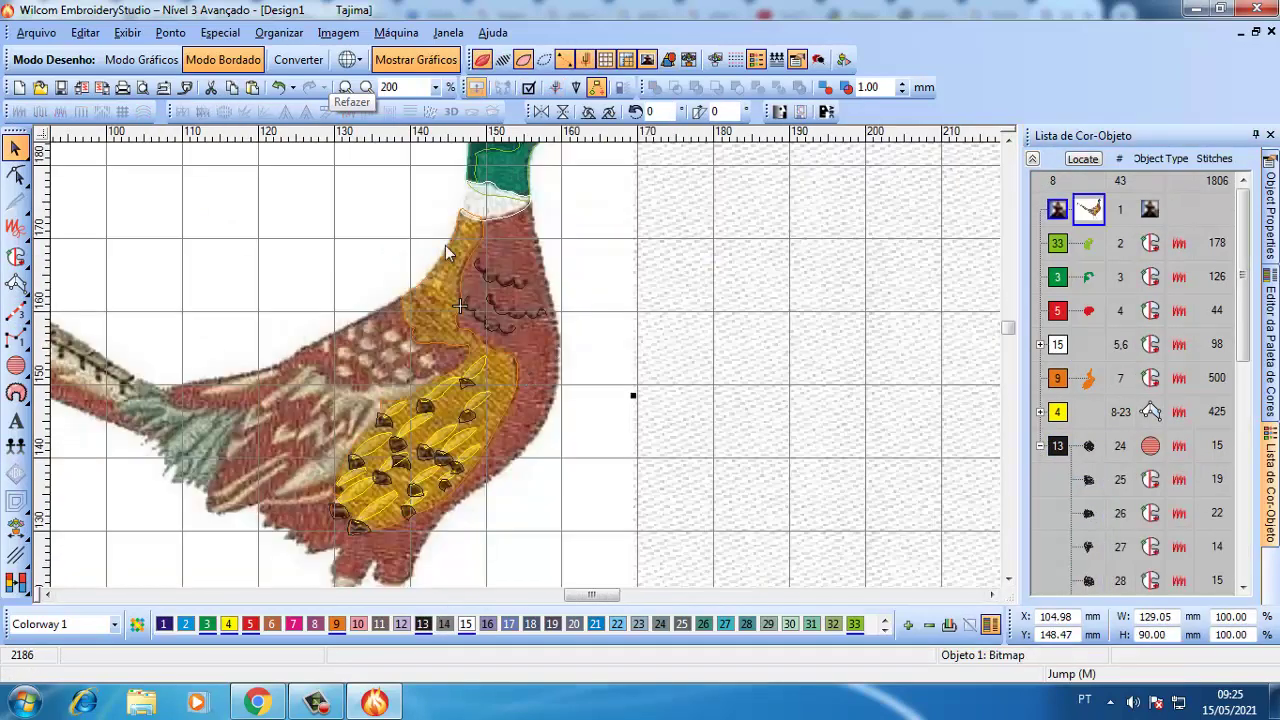
pyautogui.scroll(1, 550, 160)
pyautogui.click(16, 256)
pyautogui.scroll(1, 210, 420)
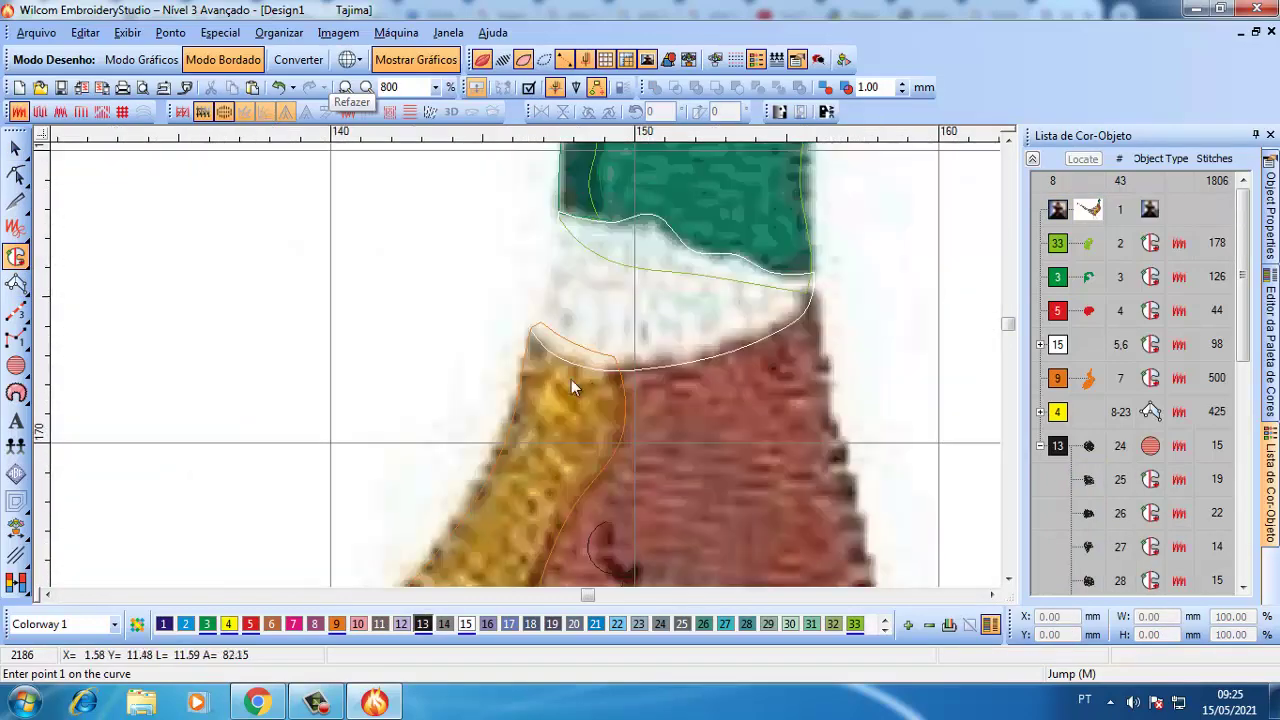
pyautogui.click(602, 402)
pyautogui.click(604, 366)
pyautogui.click(666, 354)
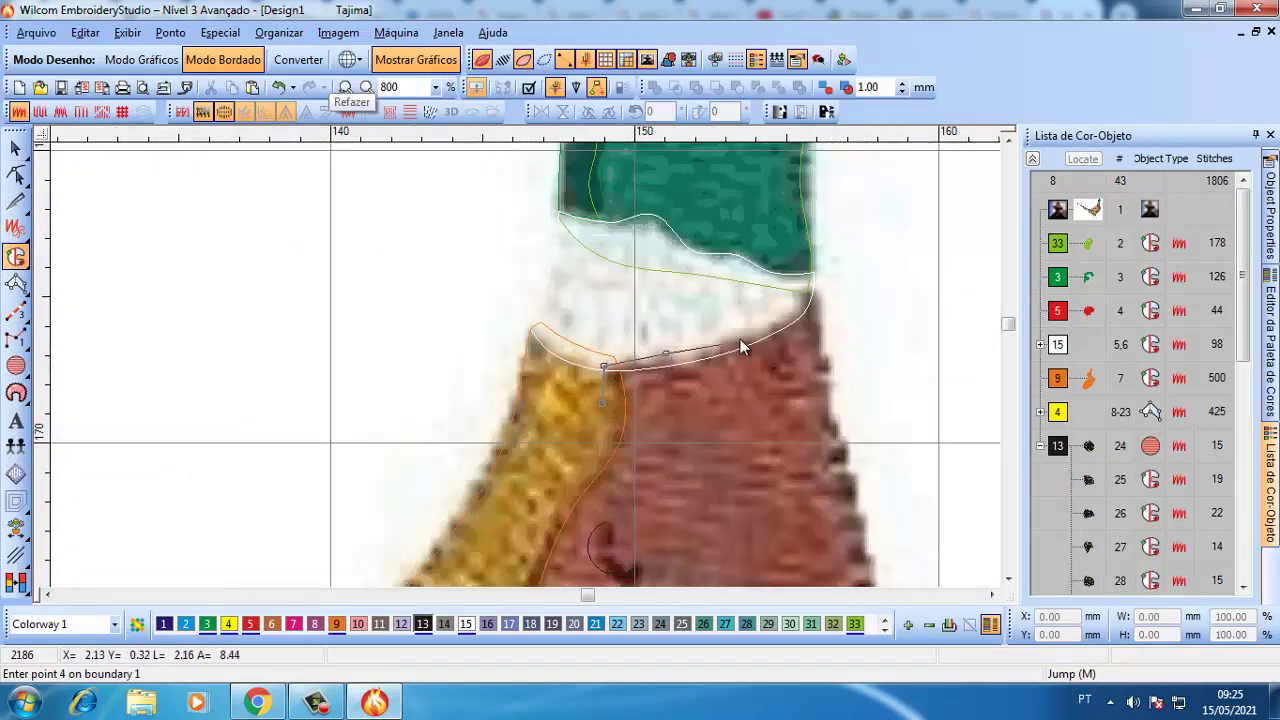
pyautogui.click(742, 345)
pyautogui.click(812, 300)
pyautogui.click(840, 456)
pyautogui.click(851, 520)
# - Continue the red body's outline down the breast and belly to the front thigh
pyautogui.scroll(-2, 851, 520)
pyautogui.scroll(1, 530, 416)
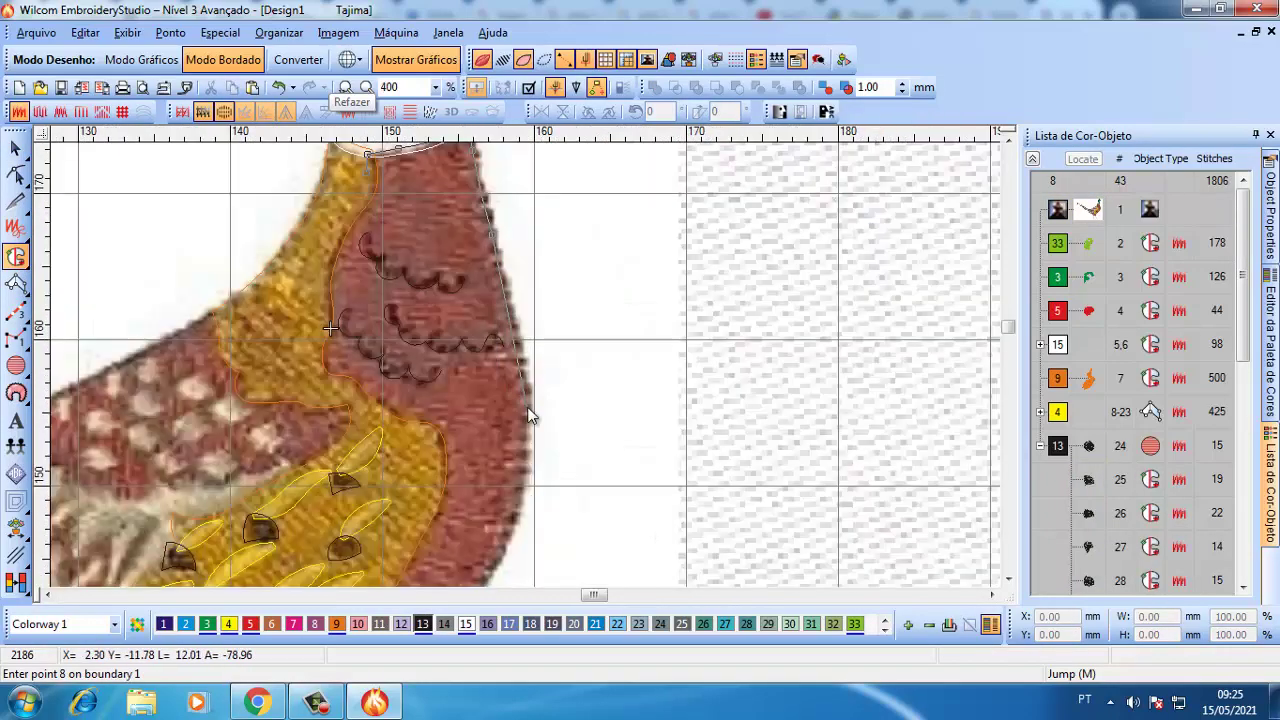
pyautogui.click(530, 416)
pyautogui.scroll(-1, 530, 416)
pyautogui.scroll(1, 535, 435)
pyautogui.click(446, 458)
pyautogui.click(368, 543)
pyautogui.scroll(-1, 368, 543)
pyautogui.scroll(1, 704, 238)
pyautogui.click(704, 238)
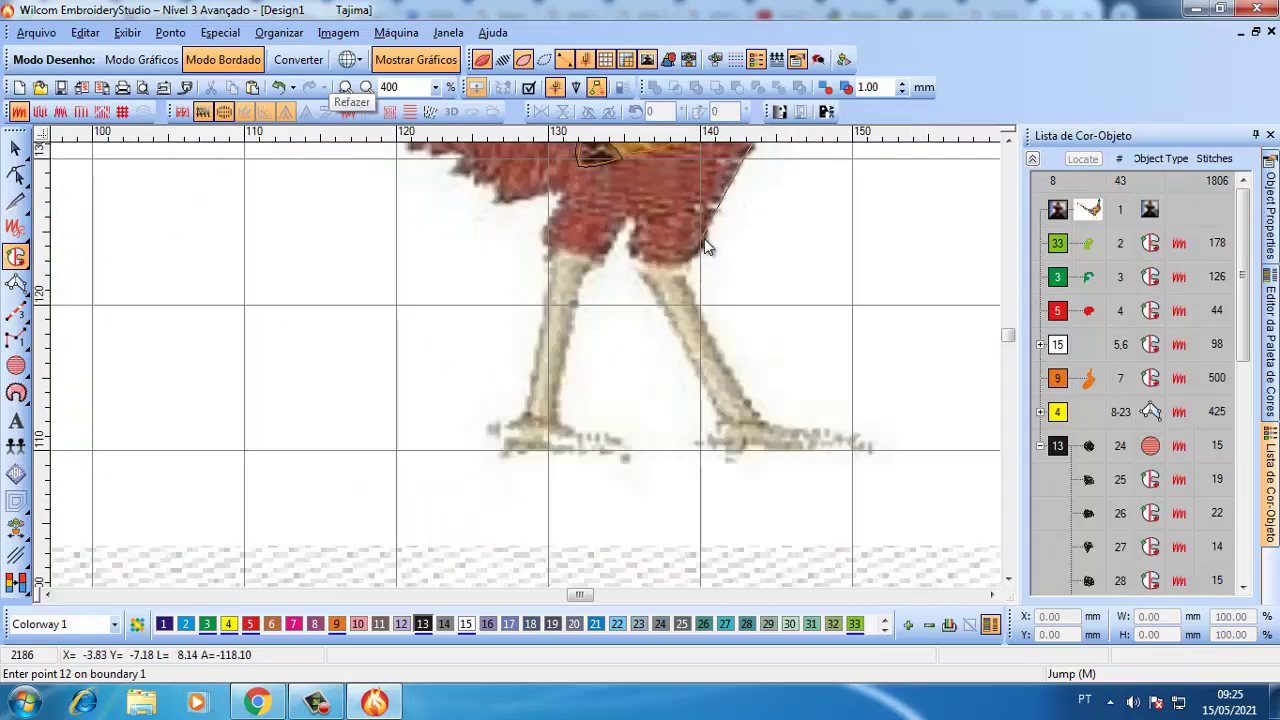
# - Trace the body outline around the lower end of the front thigh, above the leg, with curve points
pyautogui.click(701, 245)
pyautogui.rightClick(688, 260)
pyautogui.rightClick(665, 265)
pyautogui.rightClick(647, 263)
pyautogui.rightClick(638, 258)
pyautogui.click(634, 250)
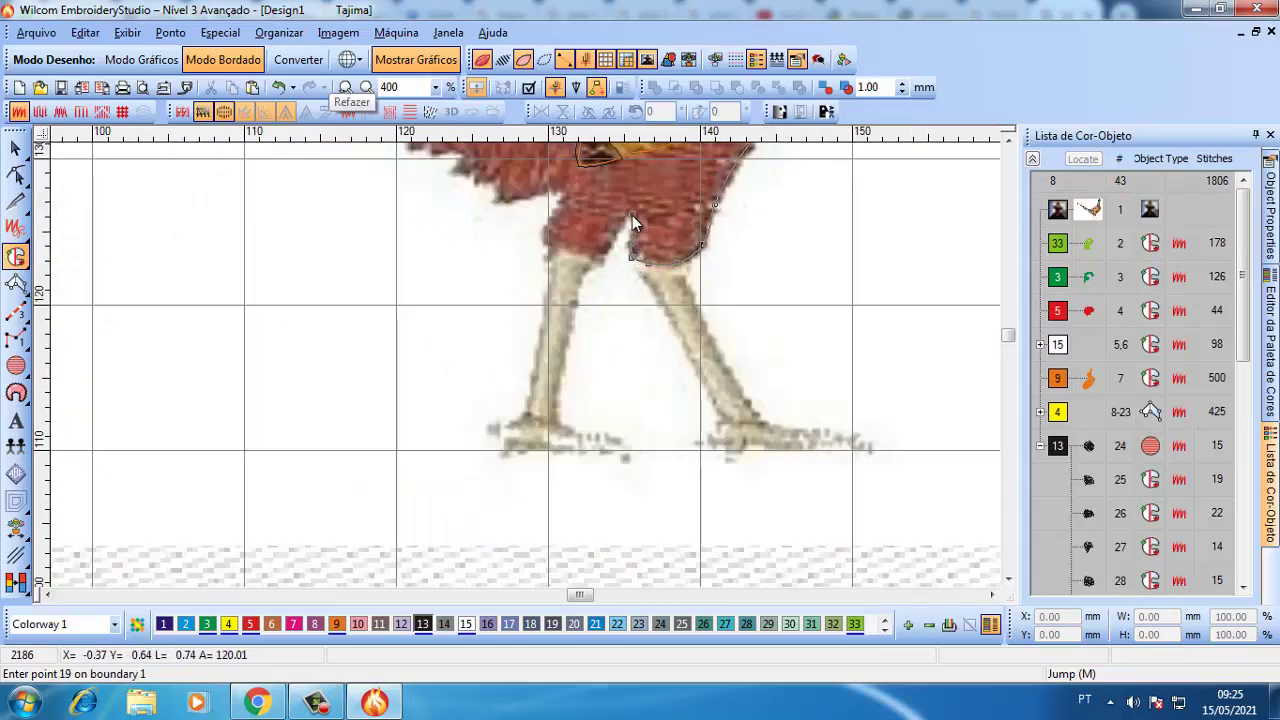
# - Continue the red body's outline through the gap between the thighs and around the rear thigh above its leg
pyautogui.click(630, 222)
pyautogui.click(626, 240)
pyautogui.click(610, 252)
pyautogui.click(590, 256)
pyautogui.click(565, 252)
pyautogui.click(541, 248)
pyautogui.click(546, 222)
pyautogui.click(558, 203)
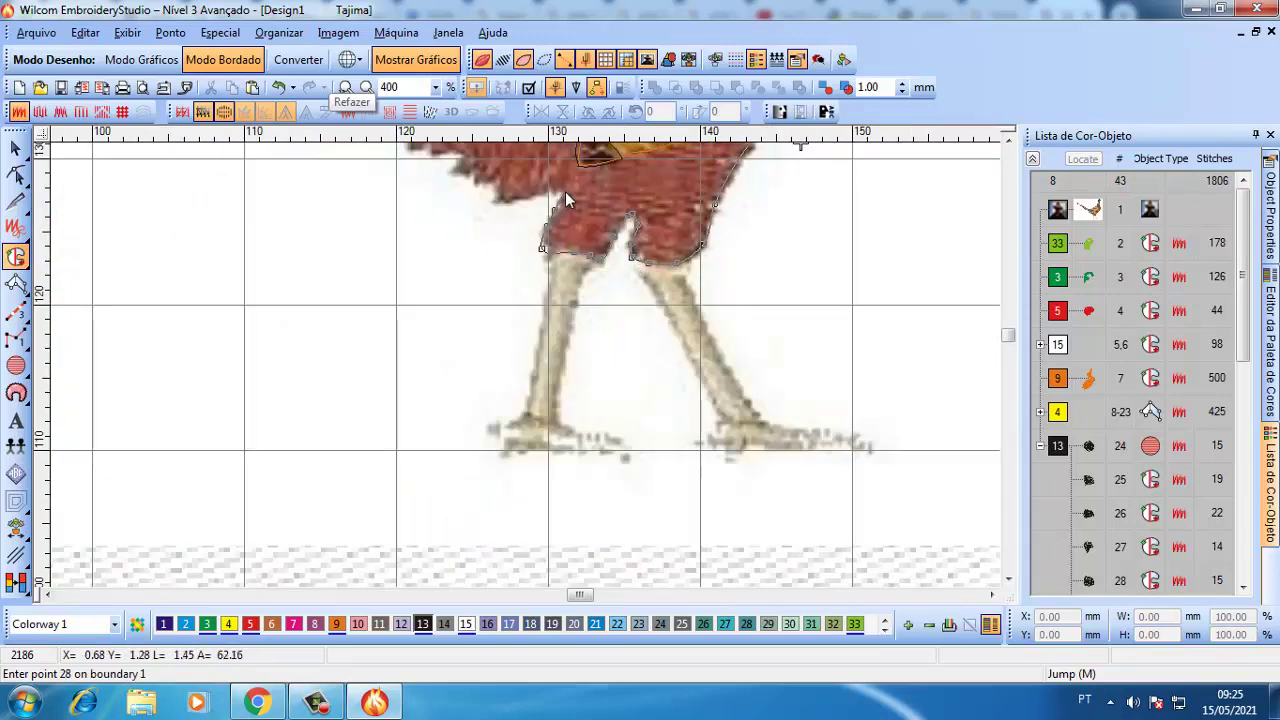
# - Trace the body outline along the belly fringe behind the rear thigh, around its first pointed feather tips
pyautogui.click(534, 195)
pyautogui.click(497, 203)
pyautogui.scroll(2, 510, 290)
pyautogui.click(617, 346)
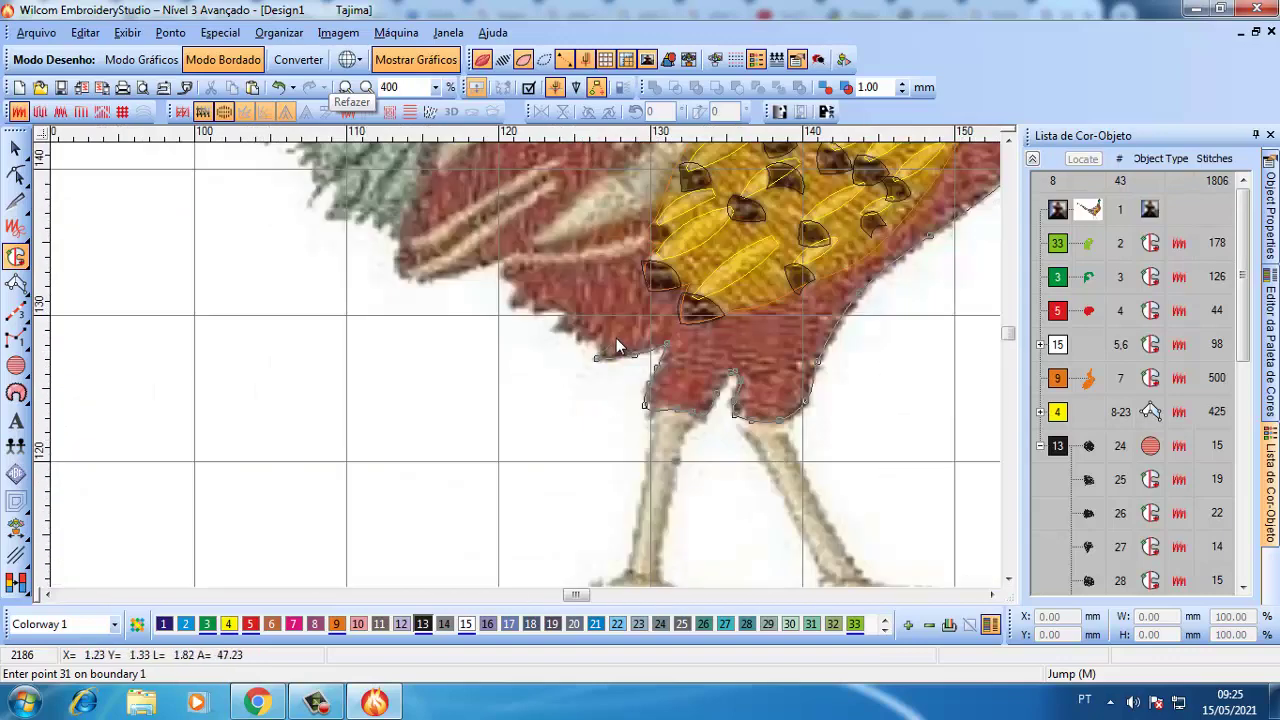
pyautogui.press('z')
pyautogui.click(474, 412)
pyautogui.click(487, 349)
pyautogui.click(461, 377)
pyautogui.click(435, 379)
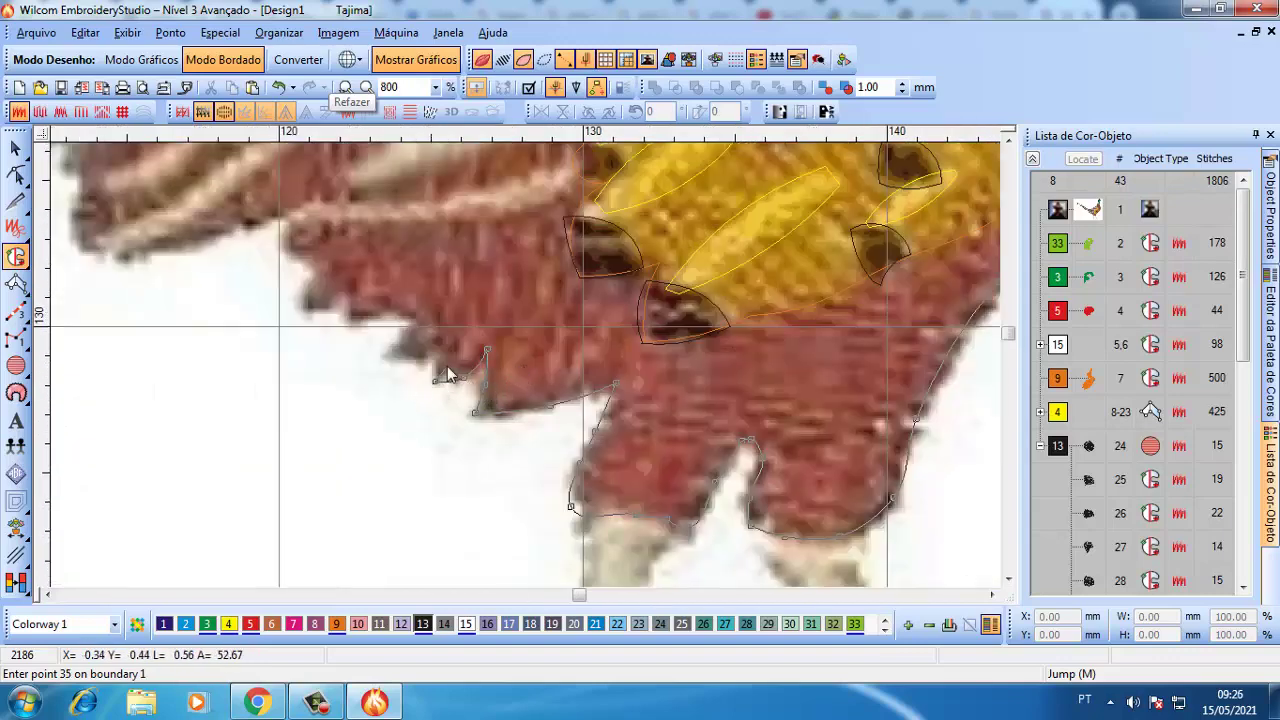
# - Continue the outline around the middle jagged feather tips of the belly fringe
pyautogui.click(449, 341)
pyautogui.click(430, 356)
pyautogui.click(412, 350)
pyautogui.click(395, 336)
pyautogui.click(381, 360)
pyautogui.click(405, 324)
pyautogui.click(393, 306)
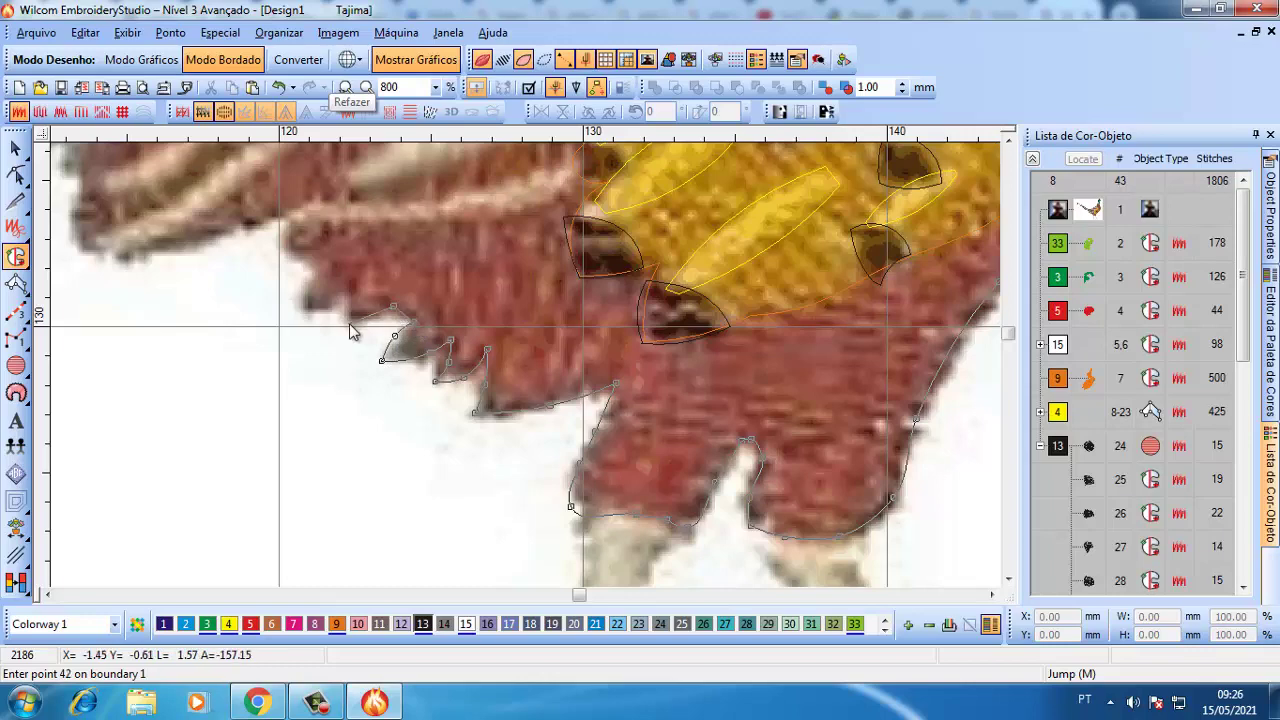
# - Trace the last jagged feather tips of the belly fringe up to the lower edge of the folded wing
pyautogui.click(370, 312)
pyautogui.click(345, 300)
pyautogui.click(345, 293)
pyautogui.click(318, 318)
pyautogui.click(295, 314)
pyautogui.click(299, 282)
pyautogui.click(287, 256)
pyautogui.click(285, 230)
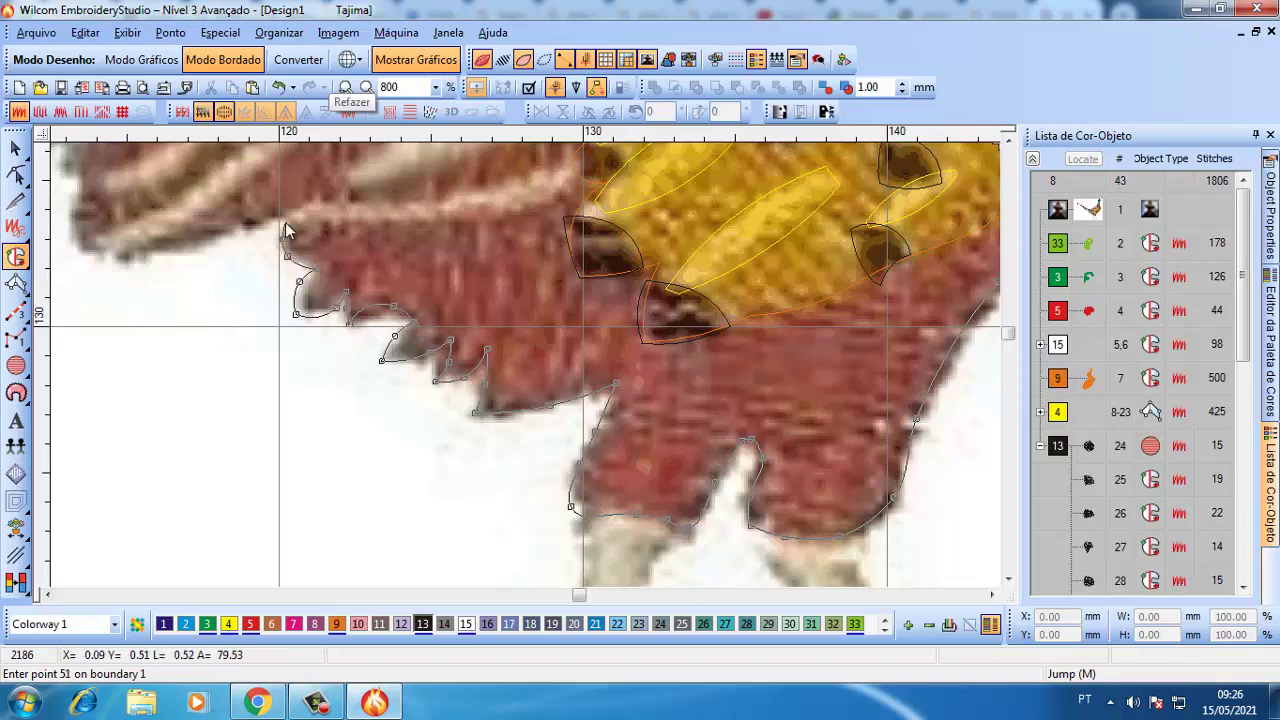
# - Continue the body outline along the wing's lower edge and around its tip to the grey-green rump feathers
pyautogui.press('0')
pyautogui.press('z')
pyautogui.press('z')
pyautogui.click(575, 472)
pyautogui.click(541, 486)
pyautogui.click(494, 488)
pyautogui.click(490, 466)
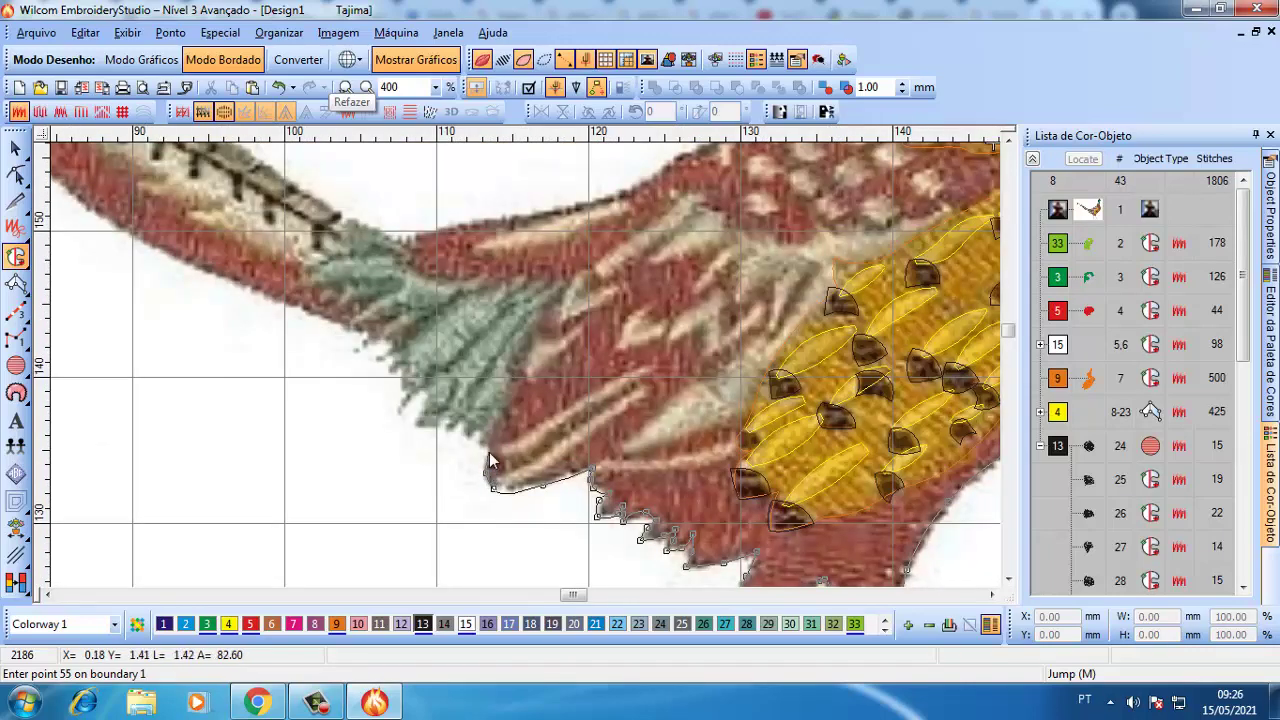
pyautogui.click(486, 450)
pyautogui.click(482, 432)
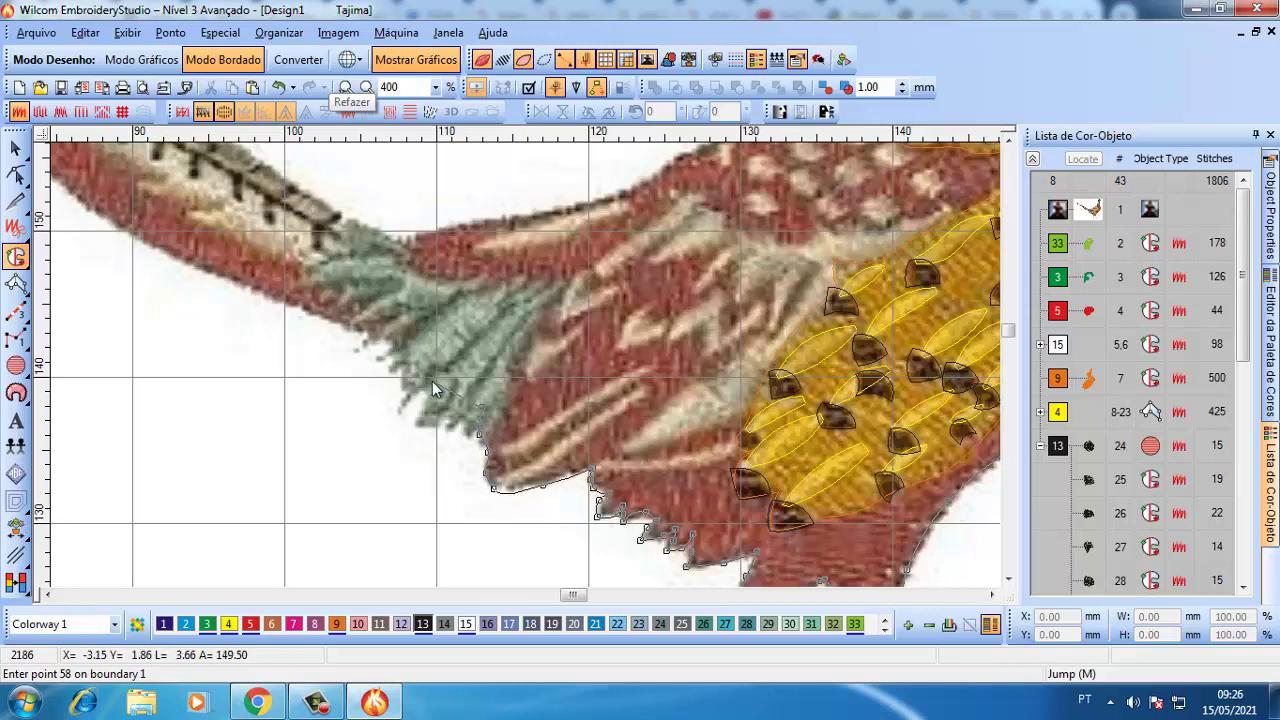
# - Carry the outline across the grey-green rump feathers and onto the underside of the red tail feather
pyautogui.click(457, 405)
pyautogui.click(413, 367)
pyautogui.click(360, 327)
pyautogui.press('p')
pyautogui.moveTo(140, 257); pyautogui.dragTo(485, 348)
pyautogui.click(511, 340)
pyautogui.click(398, 269)
# - Trace the rest of the red tail feather's underside and round its pointed tip
pyautogui.press('p')
pyautogui.moveTo(337, 198); pyautogui.dragTo(582, 406)
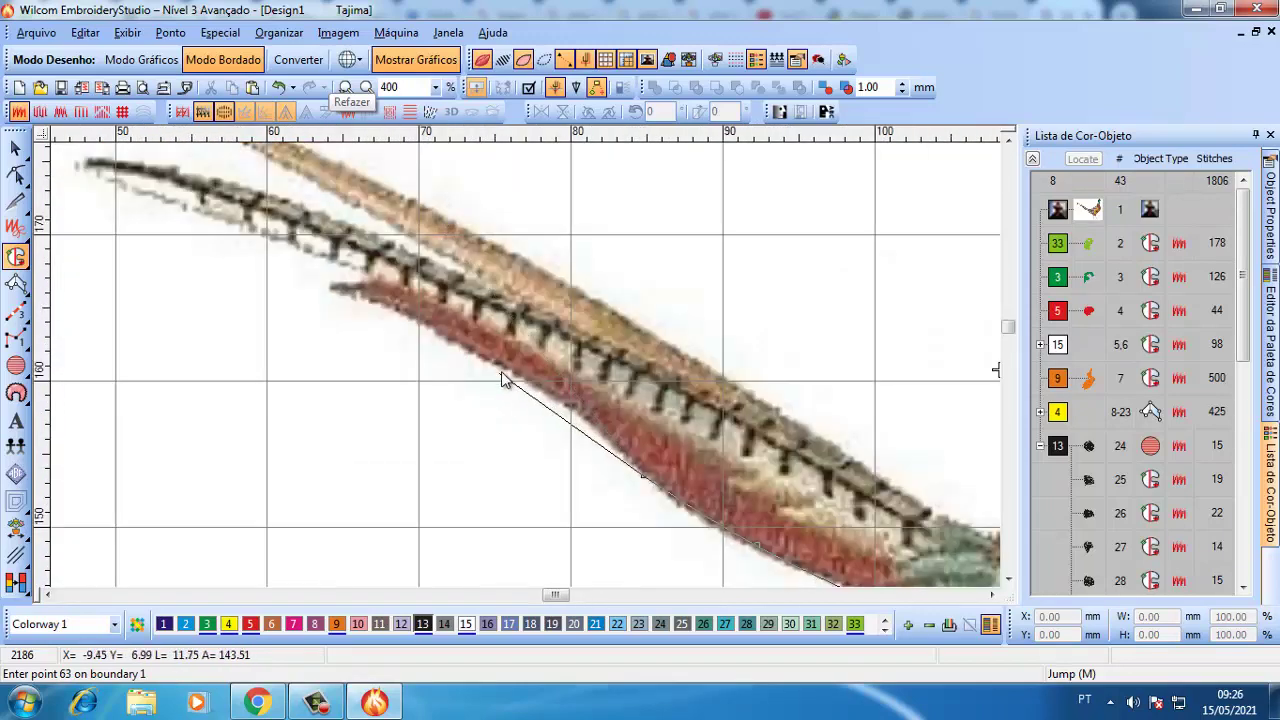
pyautogui.click(501, 370)
pyautogui.click(410, 311)
pyautogui.click(406, 286)
pyautogui.click(321, 288)
pyautogui.click(543, 344)
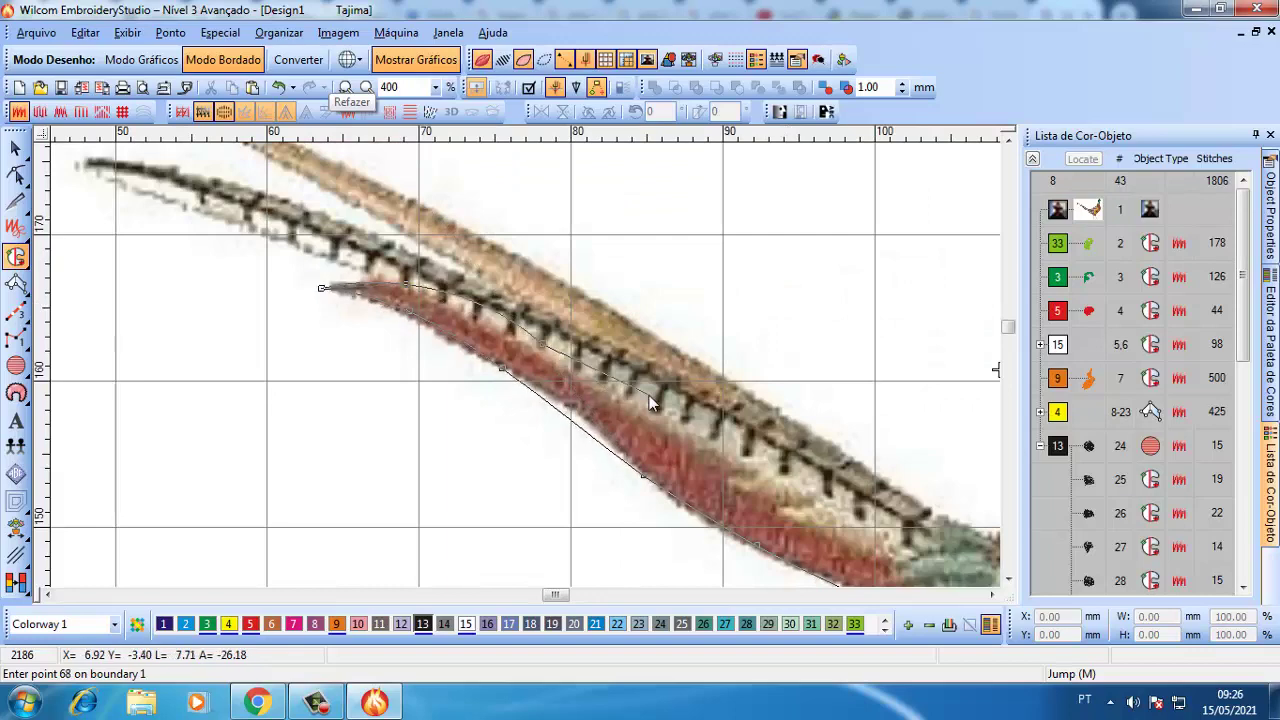
pyautogui.click(662, 410)
pyautogui.click(769, 460)
pyautogui.click(820, 493)
pyautogui.press('c')
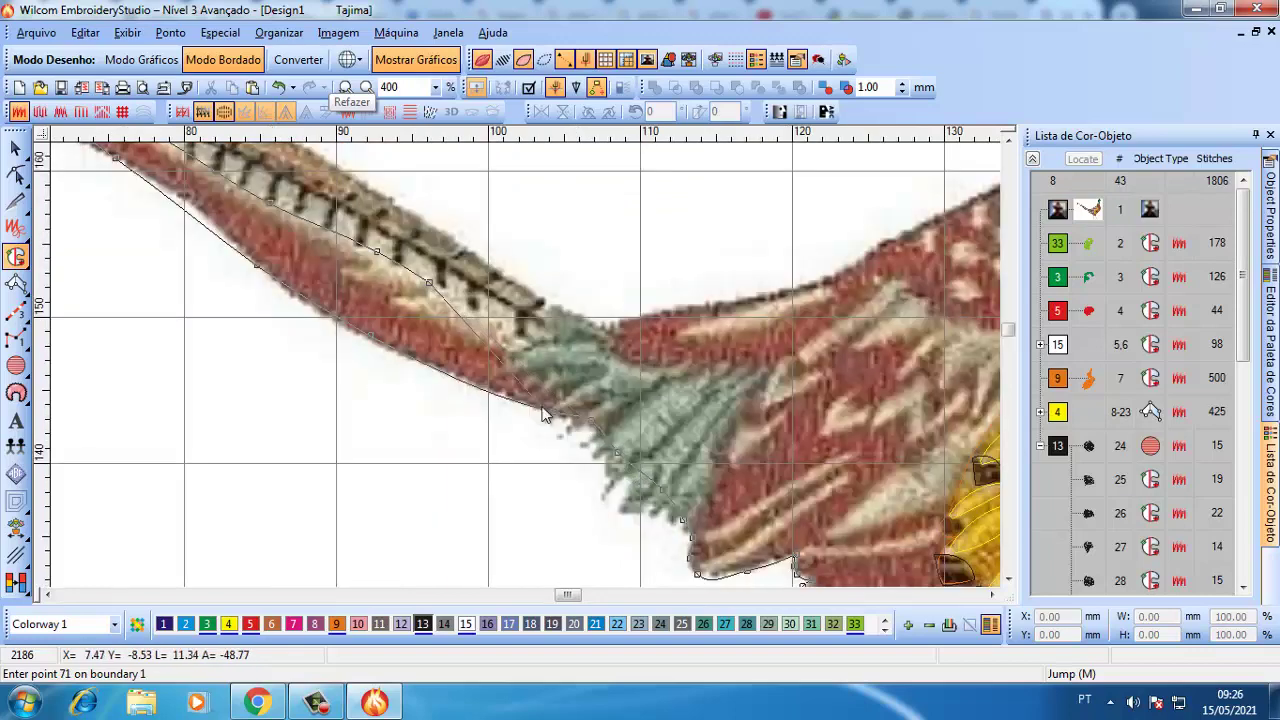
pyautogui.click(541, 342)
pyautogui.hotkey('shift', 'z')
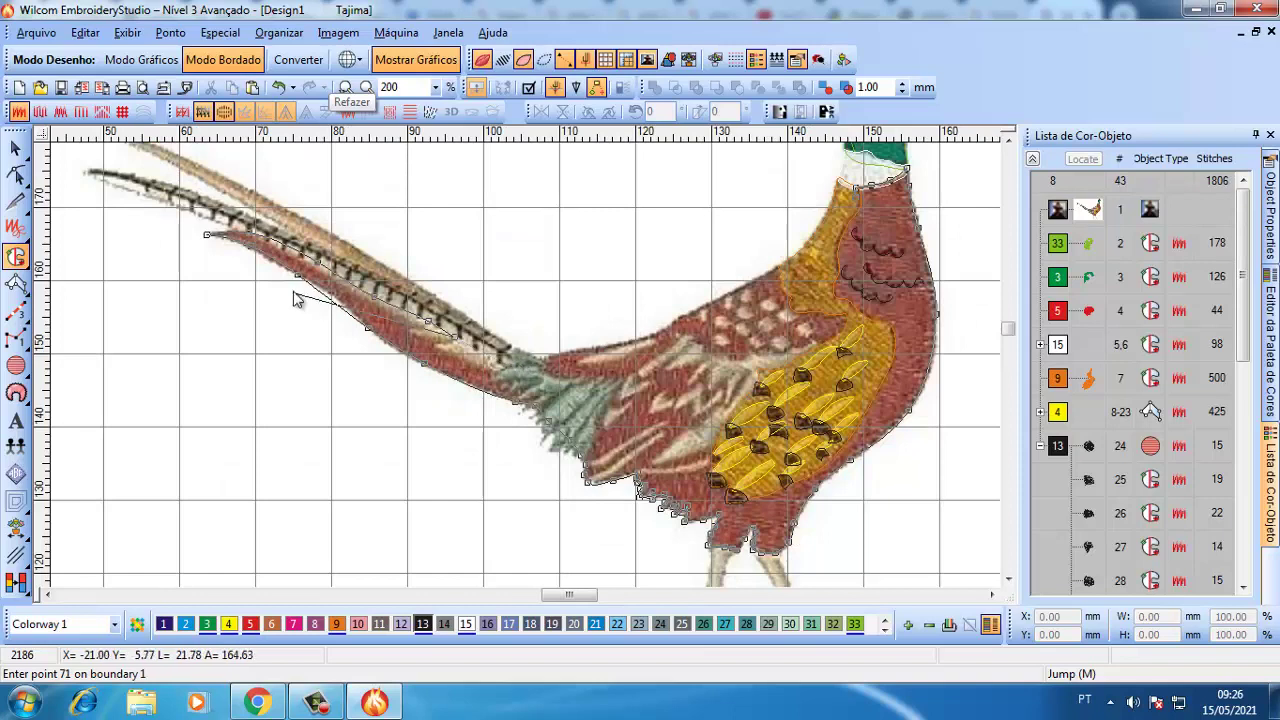
pyautogui.press('BackSpace')
pyautogui.press('BackSpace')
pyautogui.press('BackSpace')
pyautogui.press('BackSpace')
# - Trace the outline back along the tail feather's upper edge, over the rump, and onto the lower back
pyautogui.click(408, 300)
pyautogui.click(452, 323)
pyautogui.click(500, 348)
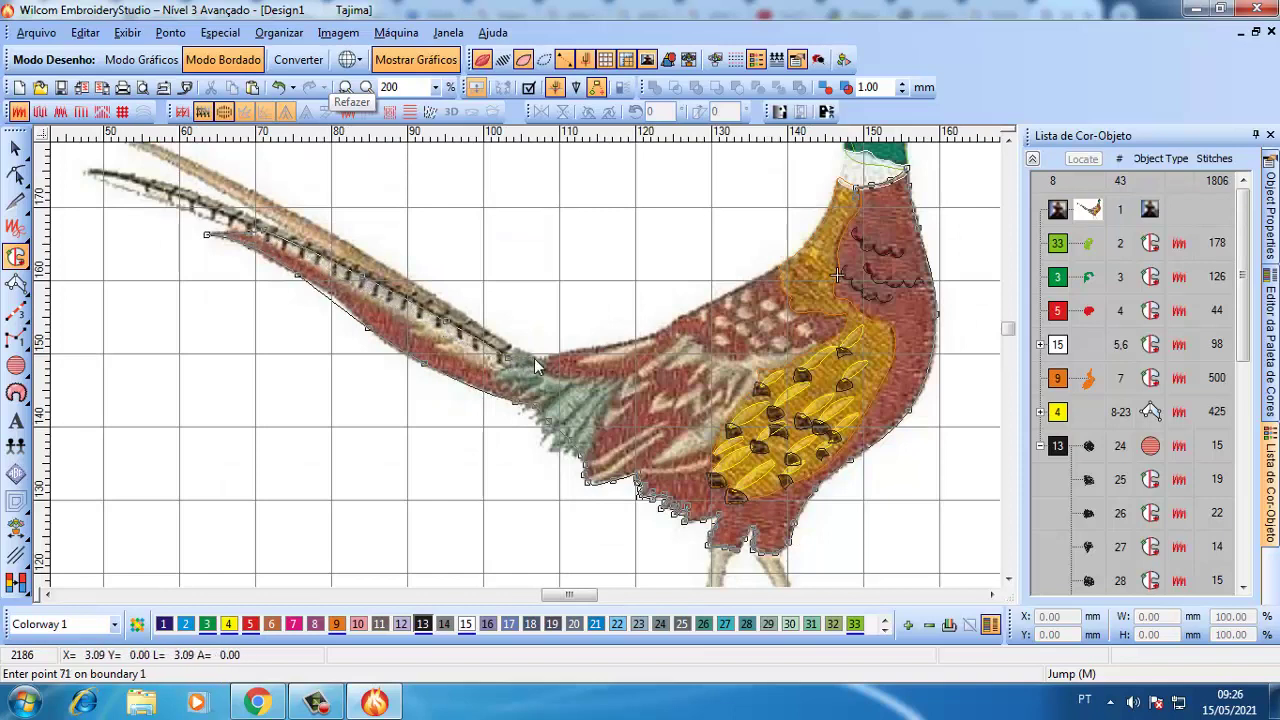
pyautogui.click(534, 358)
pyautogui.click(586, 349)
pyautogui.click(641, 339)
# - Trace the upper back to the yellow neck patch and finish the red body as a closed fill
pyautogui.click(662, 328)
pyautogui.click(681, 315)
pyautogui.click(720, 296)
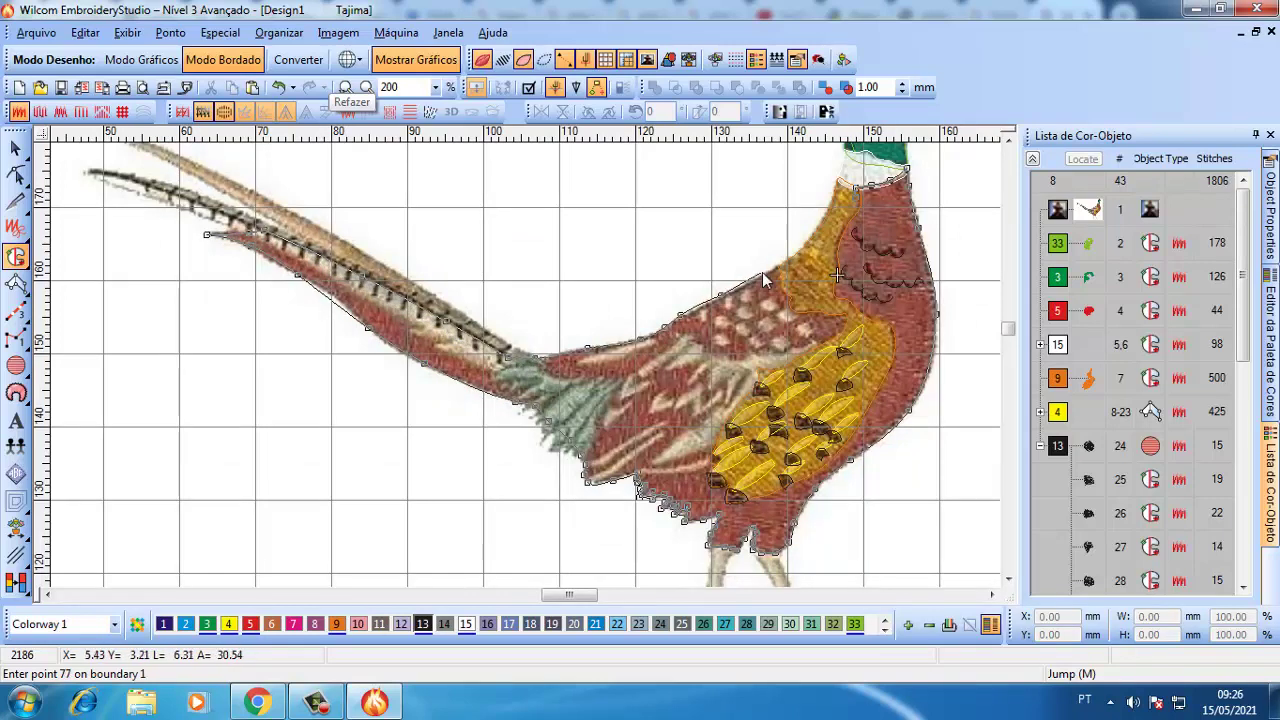
pyautogui.click(784, 268)
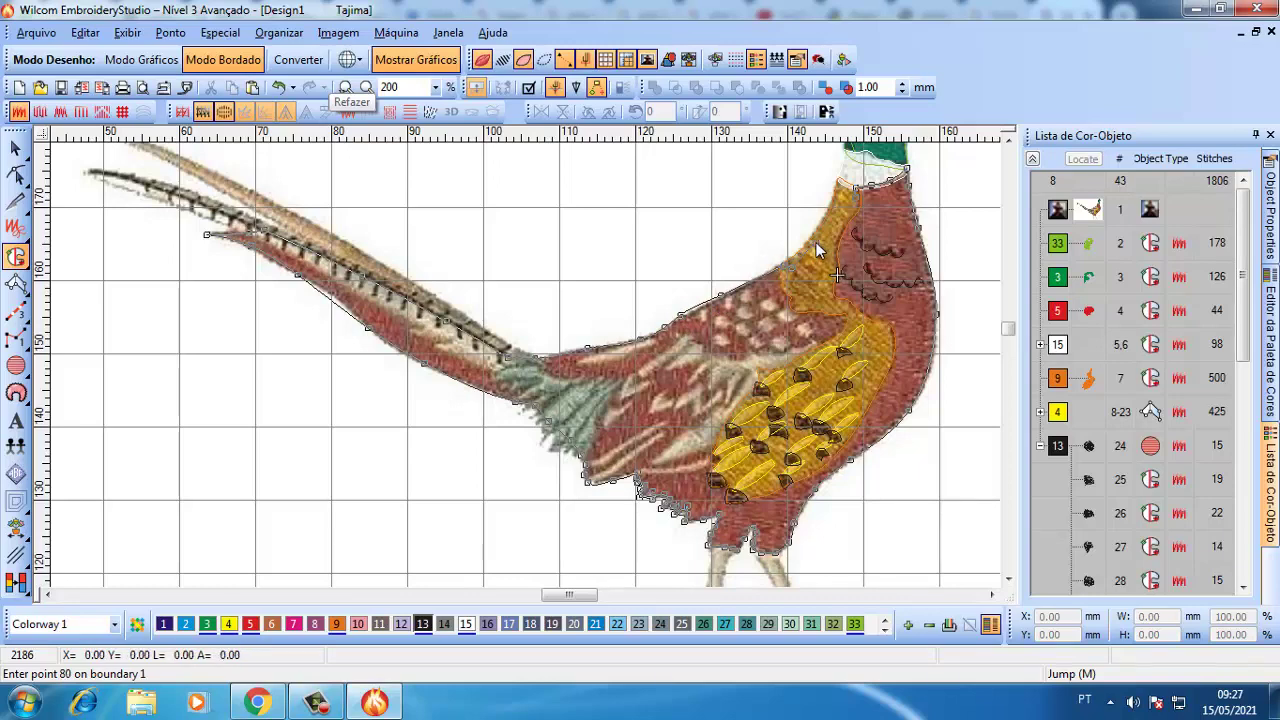
pyautogui.click(838, 198)
pyautogui.press('Return')
pyautogui.press('Escape')
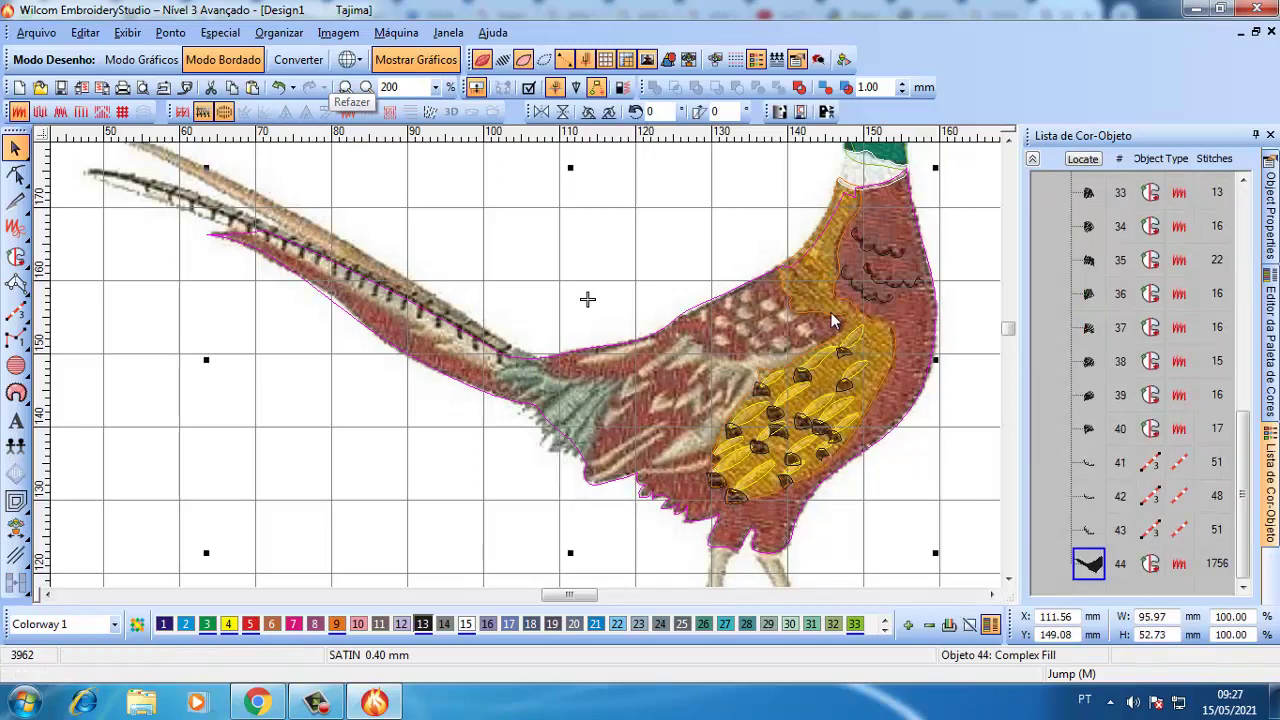
# - Create an offset object from the orange neck and flank patch with a fixed offset of -0.7 mm
pyautogui.click(830, 312)
pyautogui.click(17, 499)
pyautogui.write('-0.7')
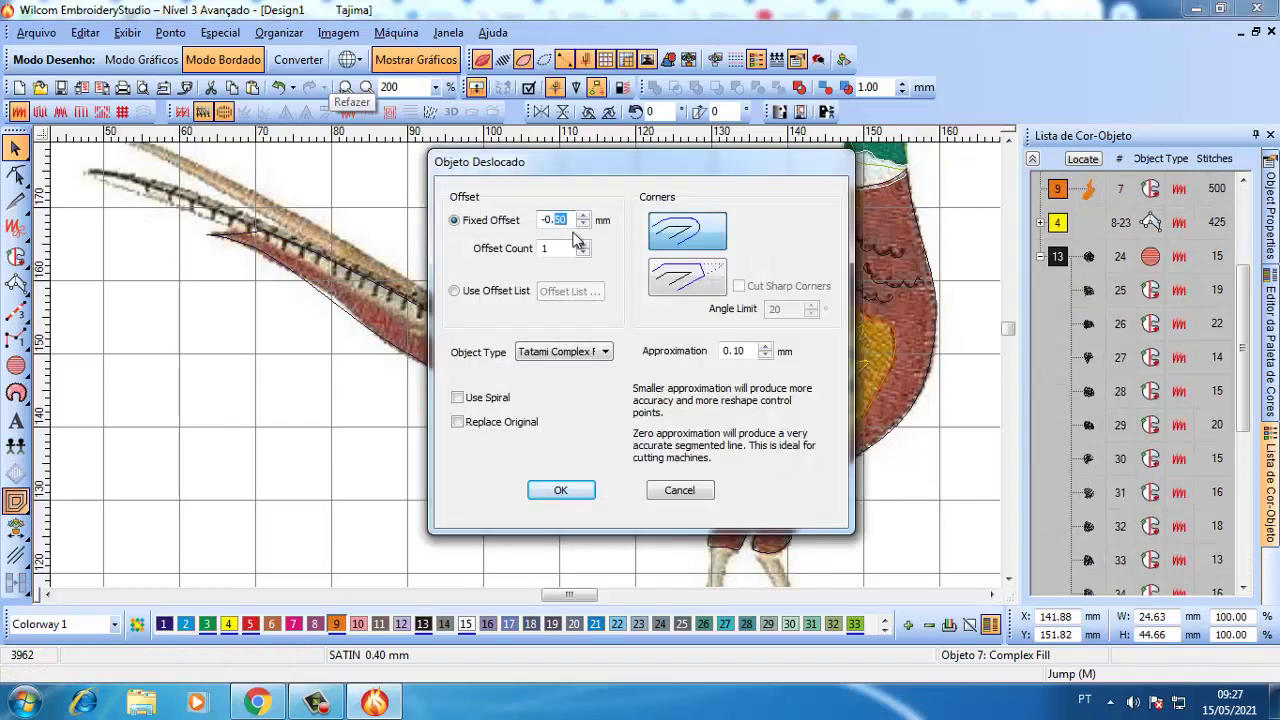
pyautogui.click(563, 490)
# - Trim the overlapping area beneath the orange patch out of the body fill, and recolour the body to colour 6
pyautogui.hotkey('ctrl', 'a')
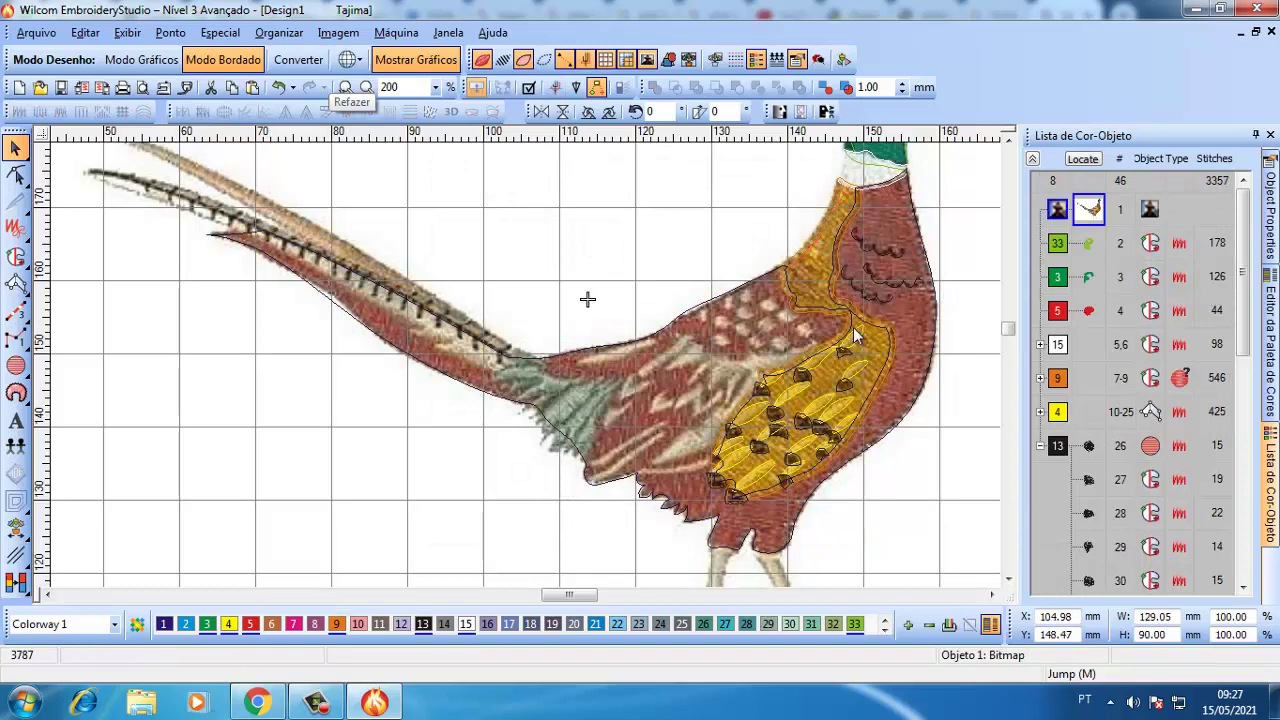
pyautogui.click(723, 293)
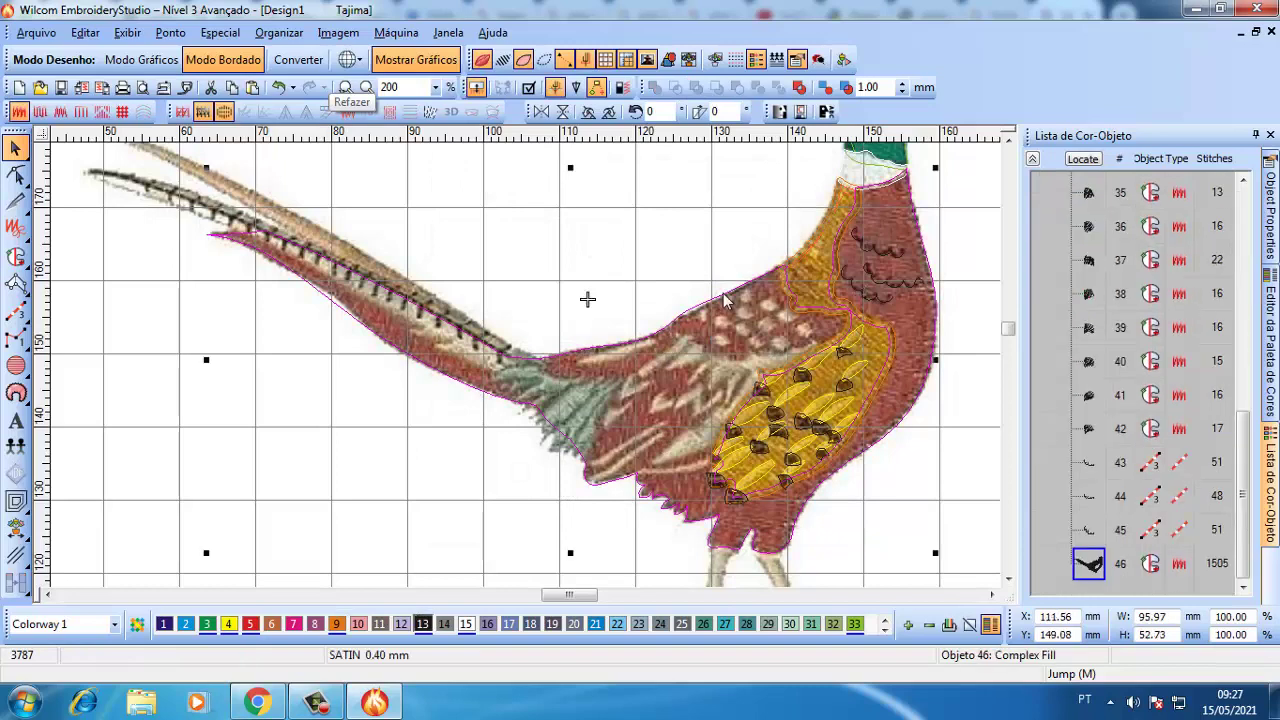
pyautogui.click(272, 623)
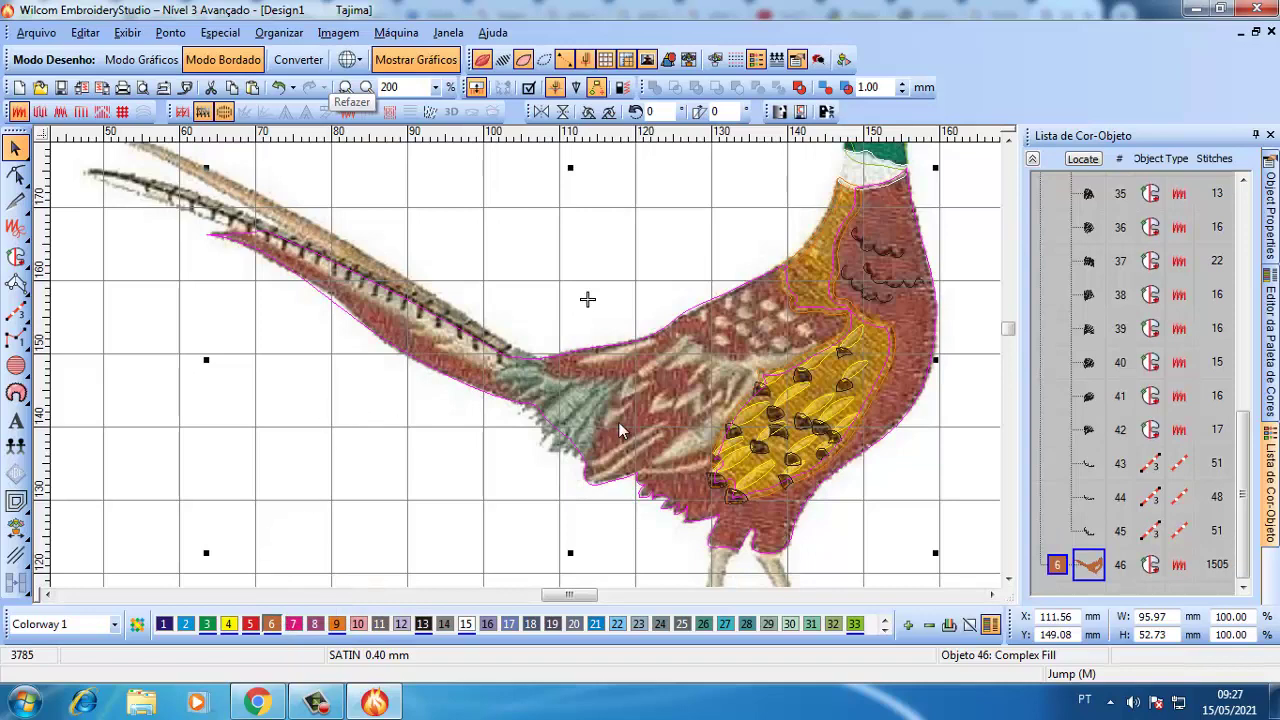
# - Draw a closed shape over the upper pale shoulder spot beside the yellow neck patch
pyautogui.scroll(2, 840, 477)
pyautogui.click(16, 256)
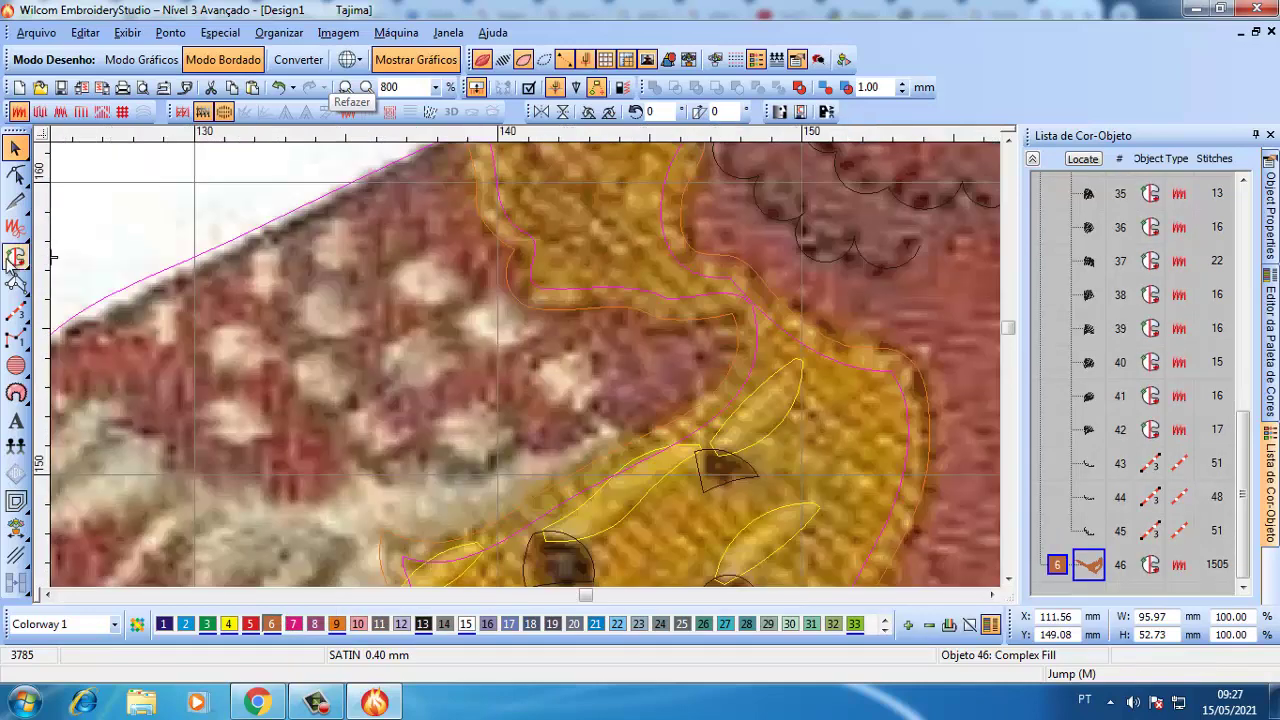
pyautogui.click(436, 248)
pyautogui.press('Escape')
pyautogui.click(16, 256)
pyautogui.click(427, 247)
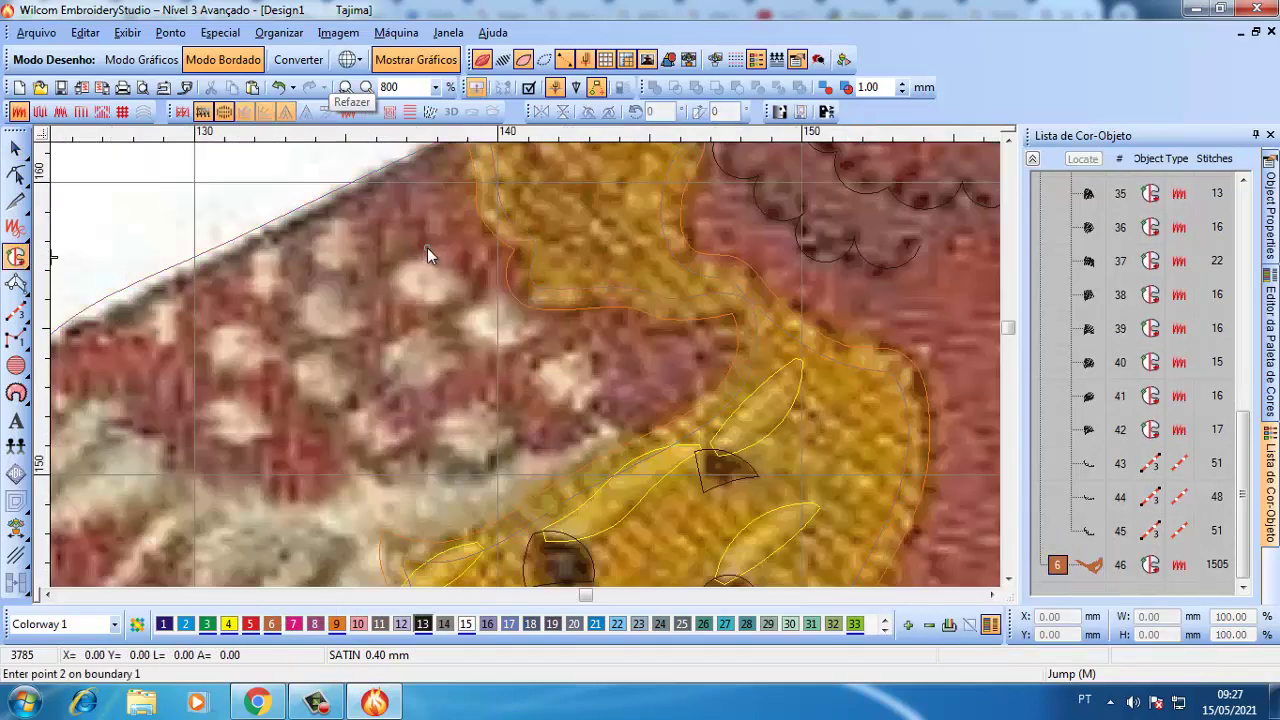
pyautogui.rightClick(385, 266)
pyautogui.rightClick(376, 287)
pyautogui.click(465, 279)
pyautogui.press('Return')
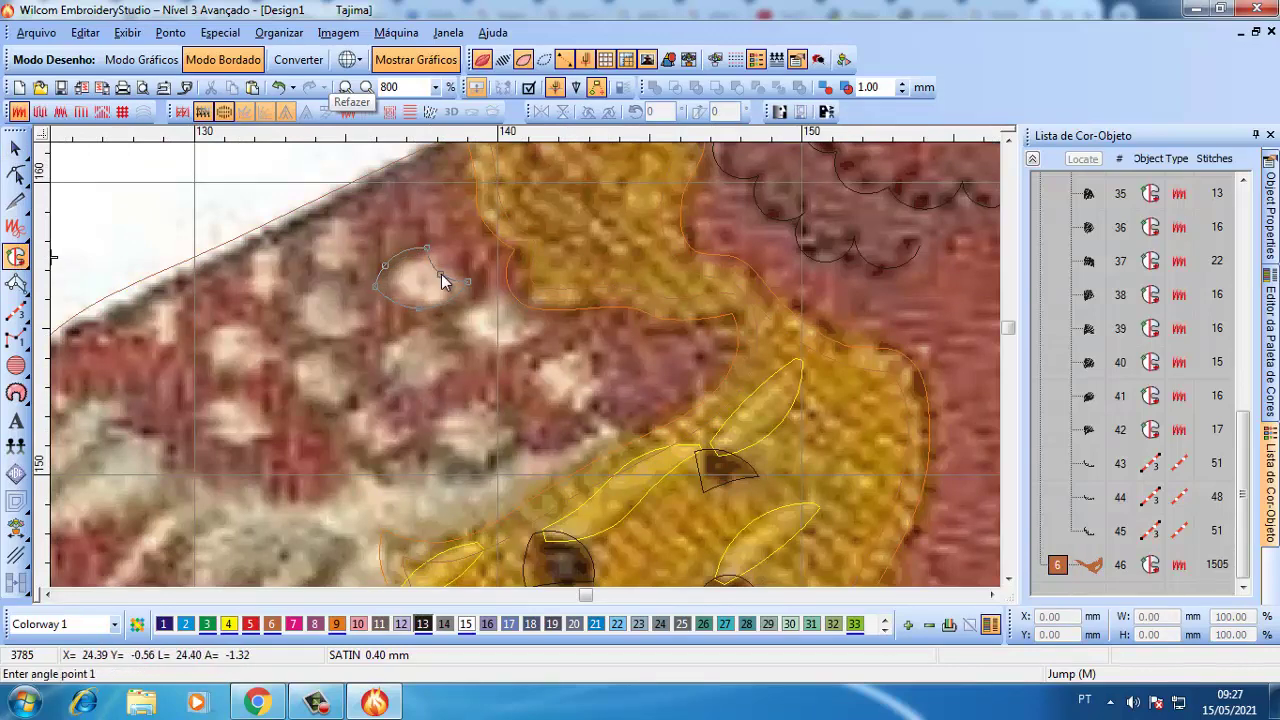
pyautogui.press('Return')
# - Draw a wide, pointed closed shape over the pale spot just under the neck patch's lower edge
pyautogui.click(445, 323)
pyautogui.click(500, 291)
pyautogui.click(564, 322)
pyautogui.rightClick(482, 348)
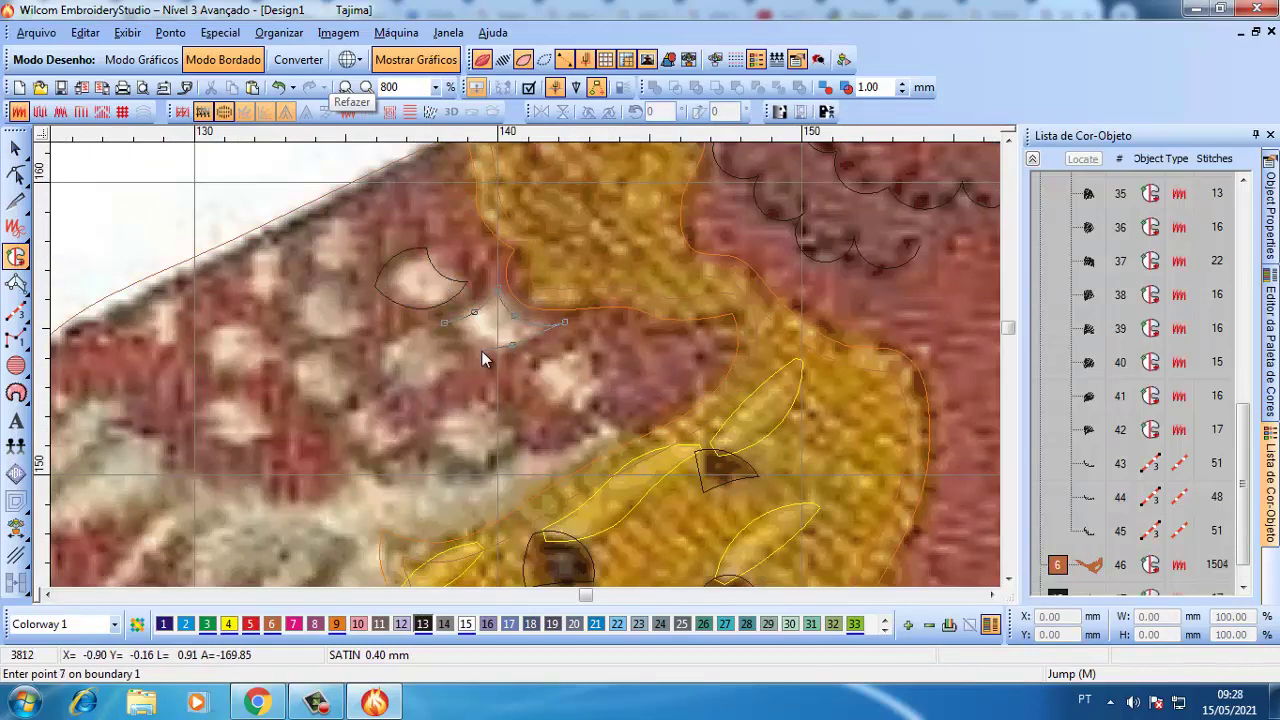
pyautogui.press('Return')
pyautogui.press('Return')
# - Draw a closed shape over the pale spot nearest the pointed front end of the shoulder
pyautogui.rightClick(543, 403)
pyautogui.click(531, 370)
pyautogui.click(588, 348)
pyautogui.click(610, 415)
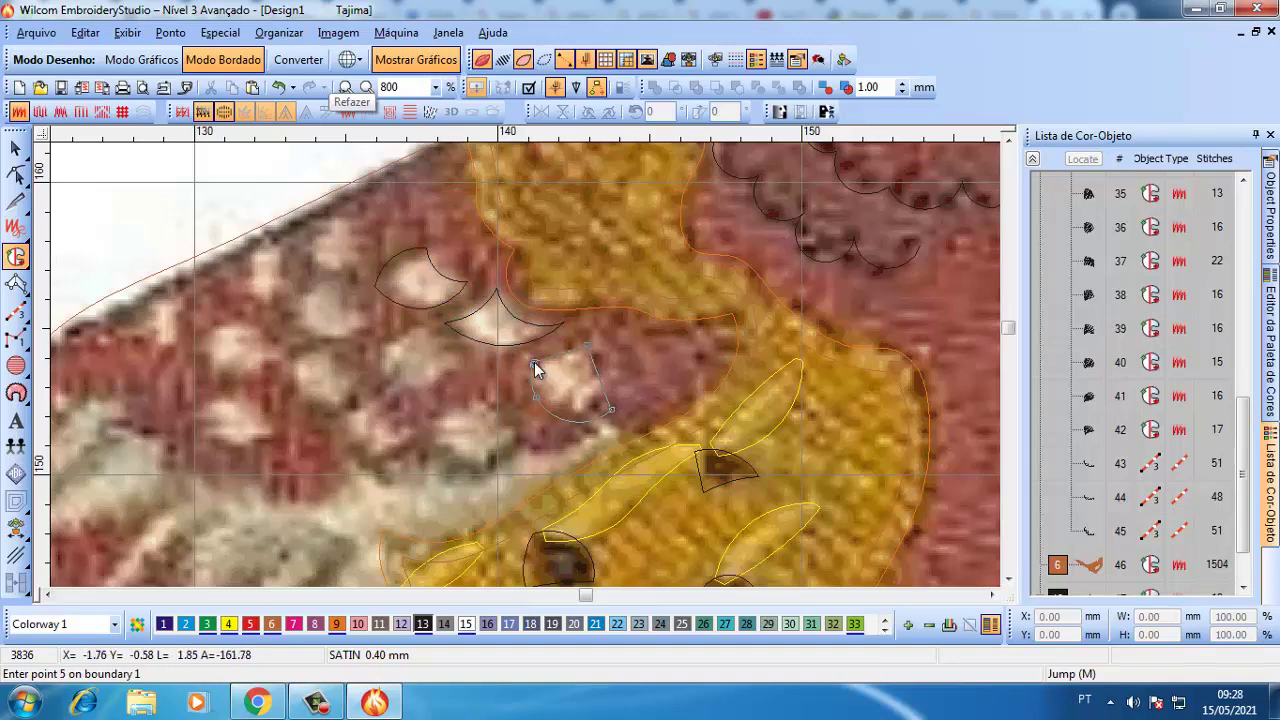
pyautogui.press('Return')
pyautogui.press('Return')
# - Draw a rounded closed shape over the pale spot just above the shoulder's white lower band
pyautogui.click(431, 425)
pyautogui.rightClick(470, 404)
pyautogui.click(512, 433)
pyautogui.click(490, 469)
pyautogui.rightClick(440, 446)
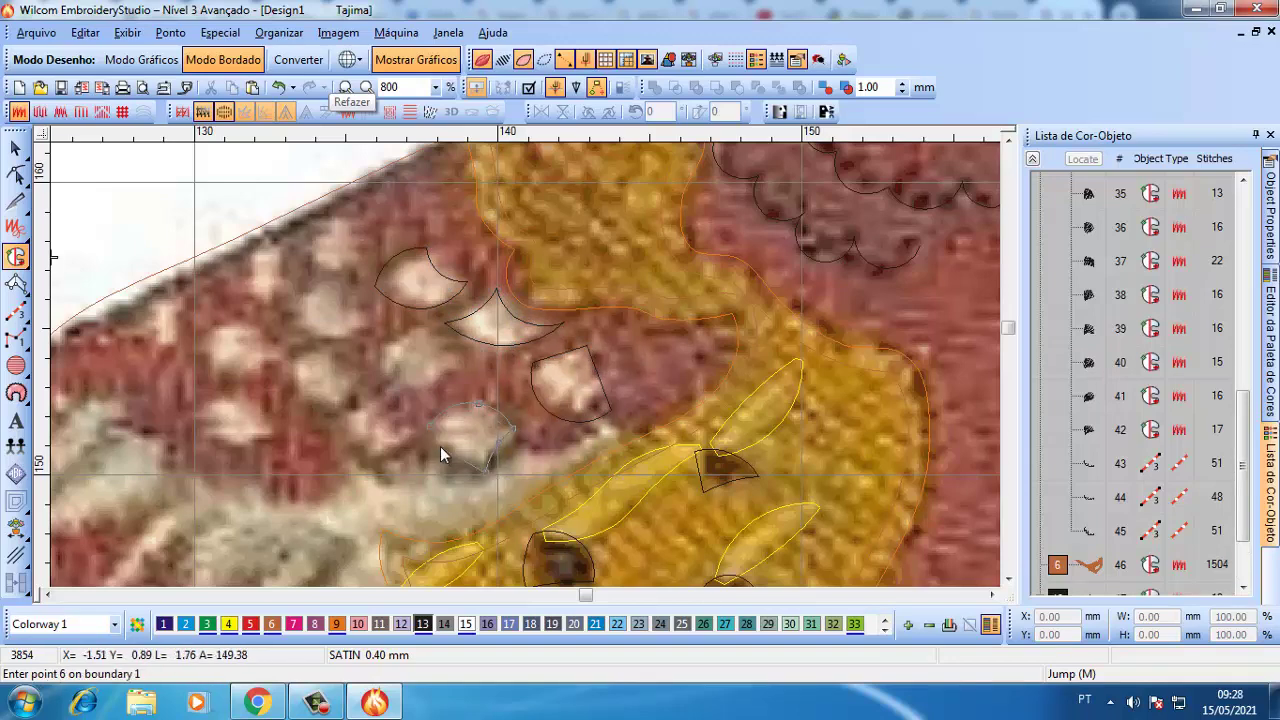
pyautogui.press('Return')
pyautogui.press('Return')
# - Draw closed shapes over the two neighbouring pale spots in the middle of the shoulder
pyautogui.scroll(-2, 409, 436)
pyautogui.scroll(2, 535, 347)
pyautogui.click(571, 376)
pyautogui.click(547, 360)
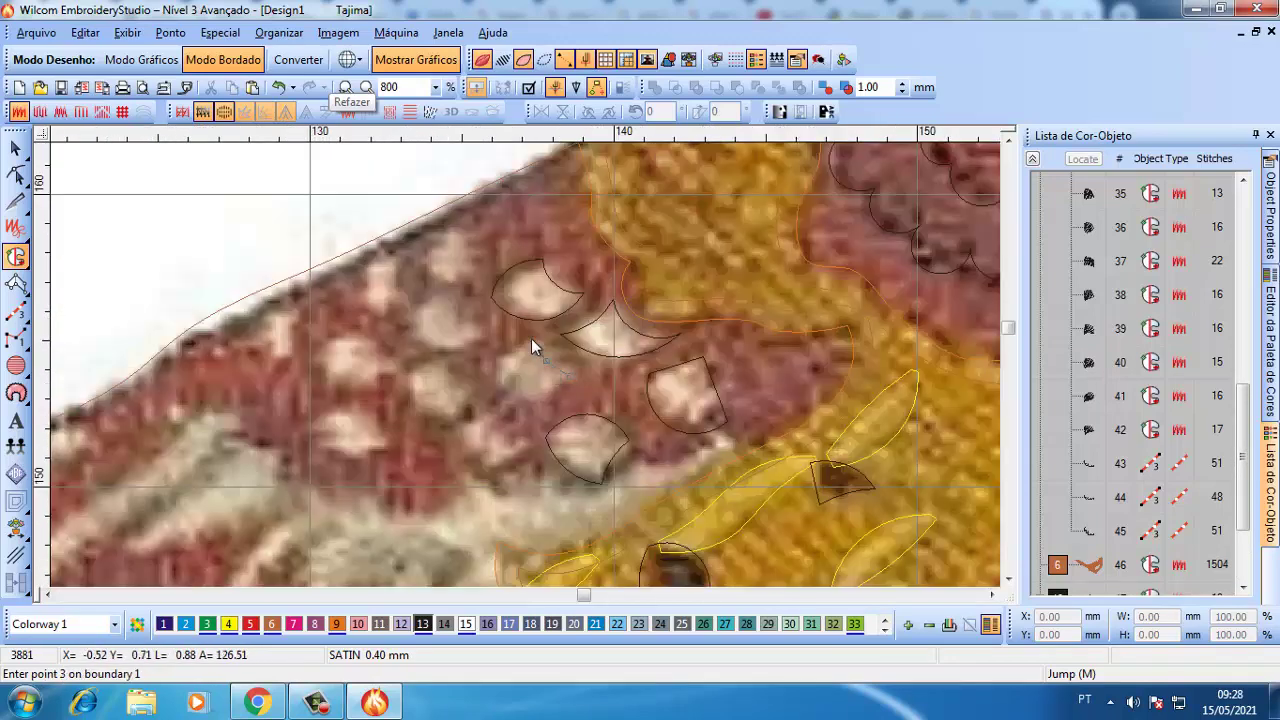
pyautogui.rightClick(533, 397)
pyautogui.press('Return')
pyautogui.press('Return')
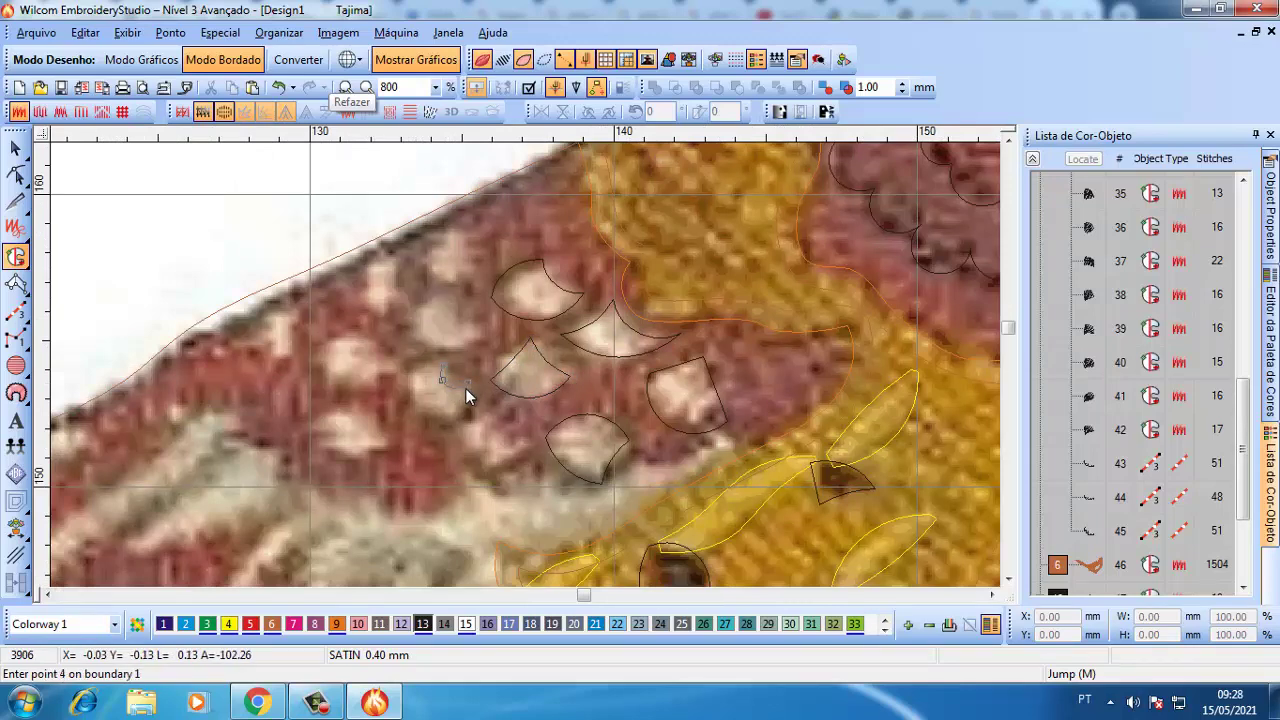
pyautogui.press('Return')
# - Draw a crescent over the pale spot above the last one and lower its top point slightly
pyautogui.click(445, 292)
pyautogui.click(422, 338)
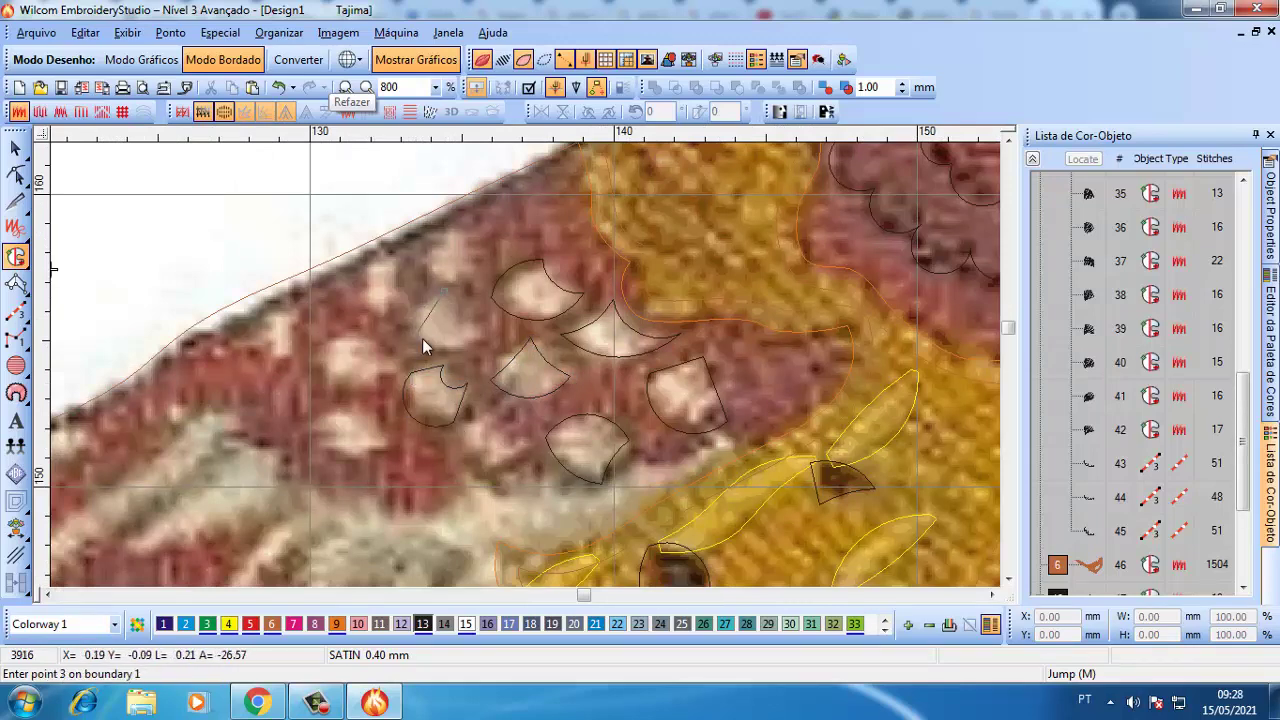
pyautogui.click(440, 352)
pyautogui.press('Return')
pyautogui.press('h')
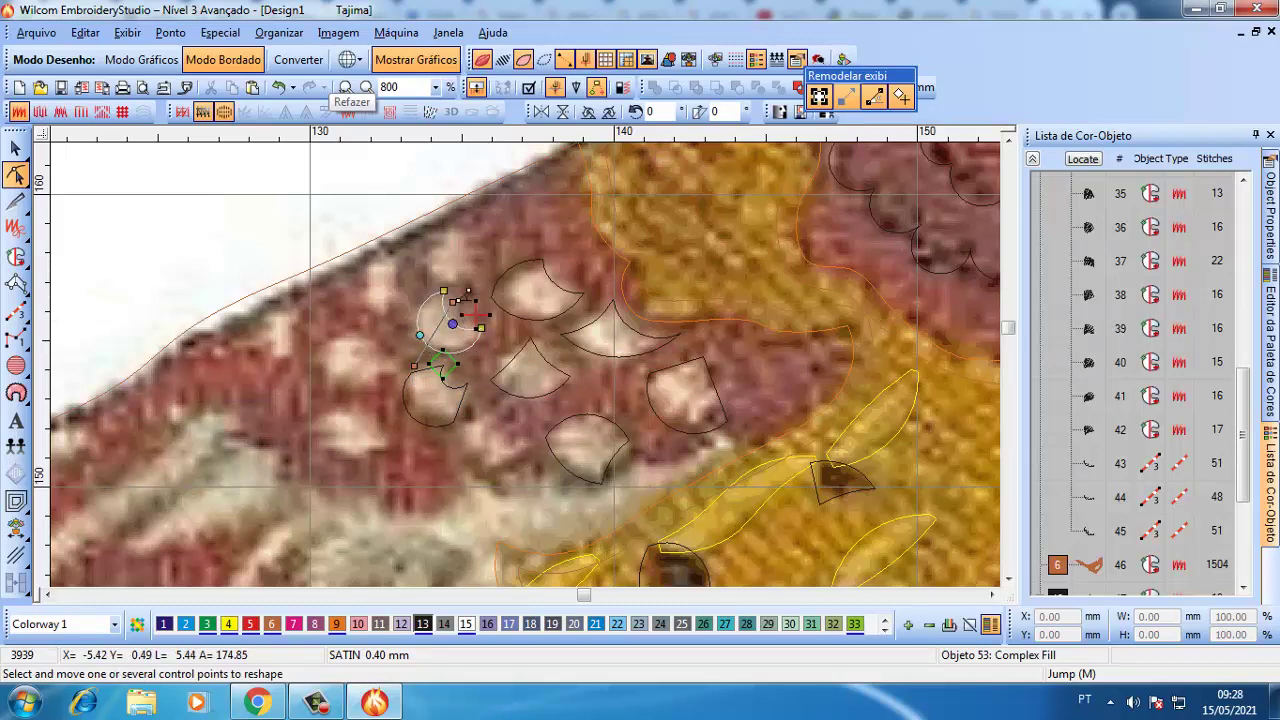
pyautogui.moveTo(443, 291); pyautogui.dragTo(445, 298)
pyautogui.press('Escape')
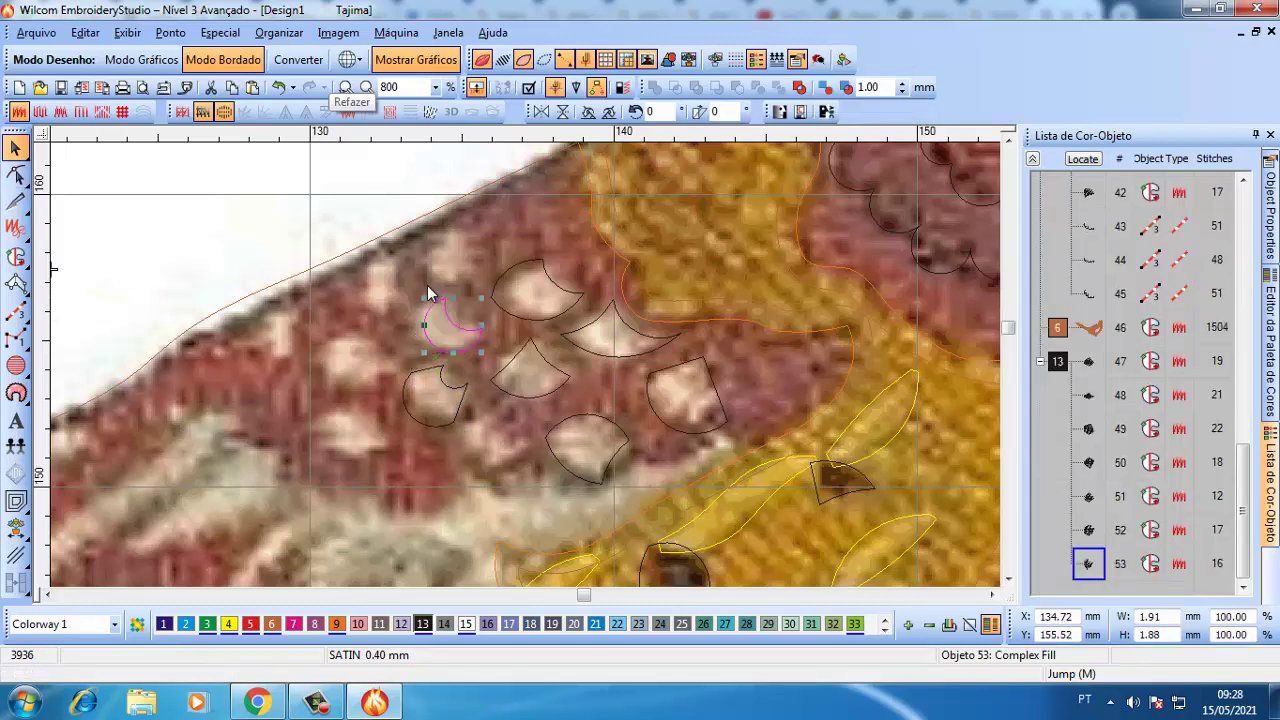
# - Draw a narrow closed shape over the pale spot just under the edge of the back
pyautogui.click(465, 262)
pyautogui.click(450, 285)
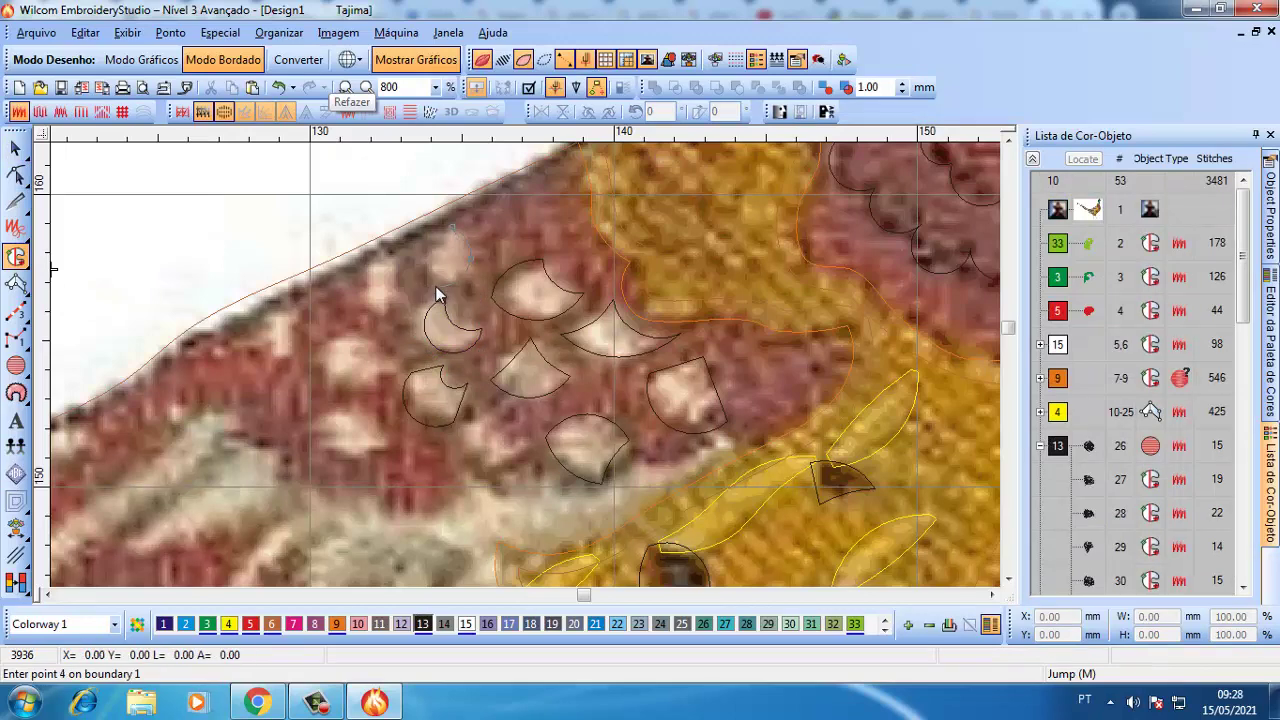
pyautogui.click(432, 280)
pyautogui.click(444, 245)
pyautogui.press('Return')
# - Draw a tall half-round shape over the next pale spot tailward along the back's edge
pyautogui.click(391, 284)
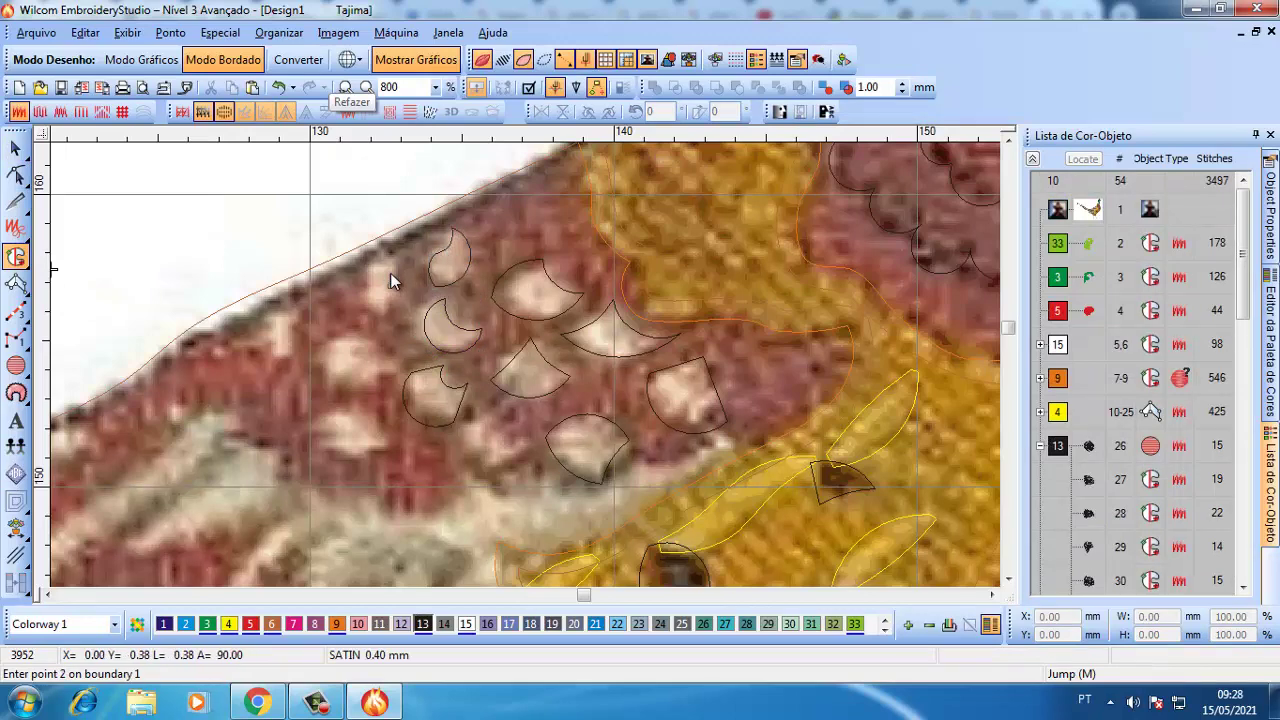
pyautogui.click(361, 269)
pyautogui.click(355, 292)
pyautogui.click(364, 319)
pyautogui.click(388, 318)
pyautogui.press('Return')
# - Draw a fan-shaped closed shape over the pale spot below the half-round one
pyautogui.click(305, 354)
pyautogui.click(392, 368)
pyautogui.click(336, 396)
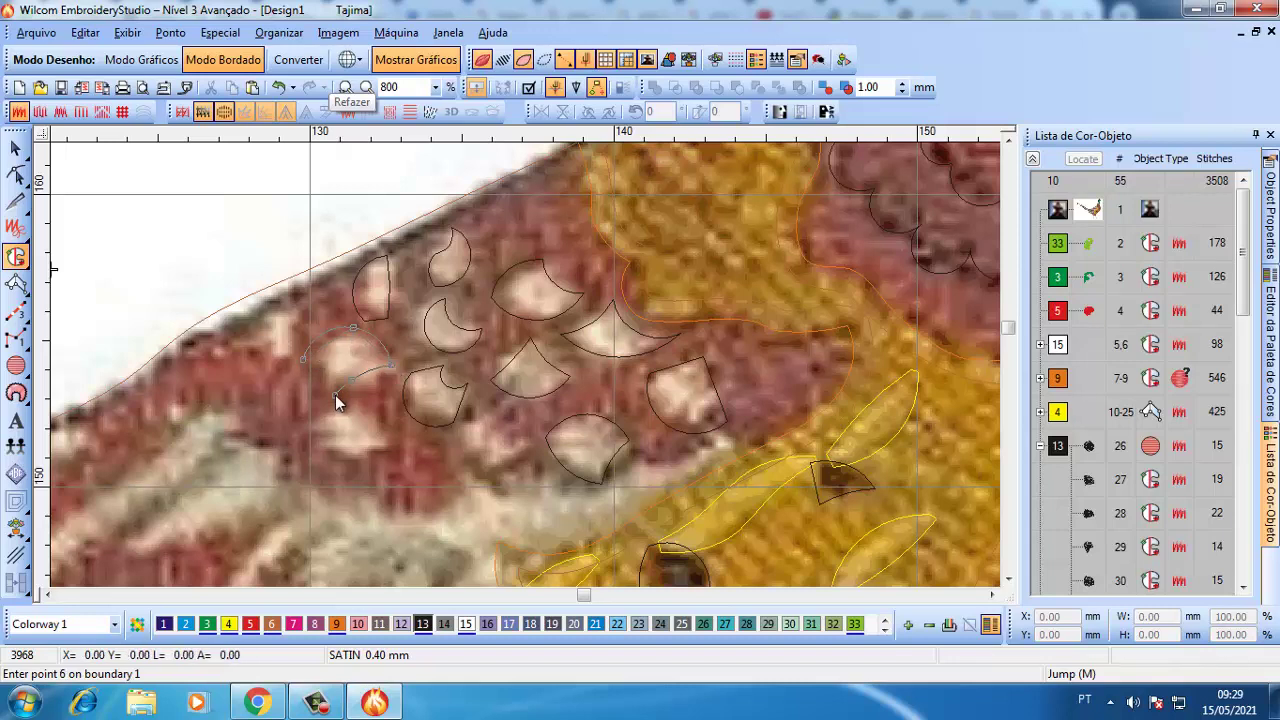
pyautogui.press('Return')
pyautogui.press('Escape')
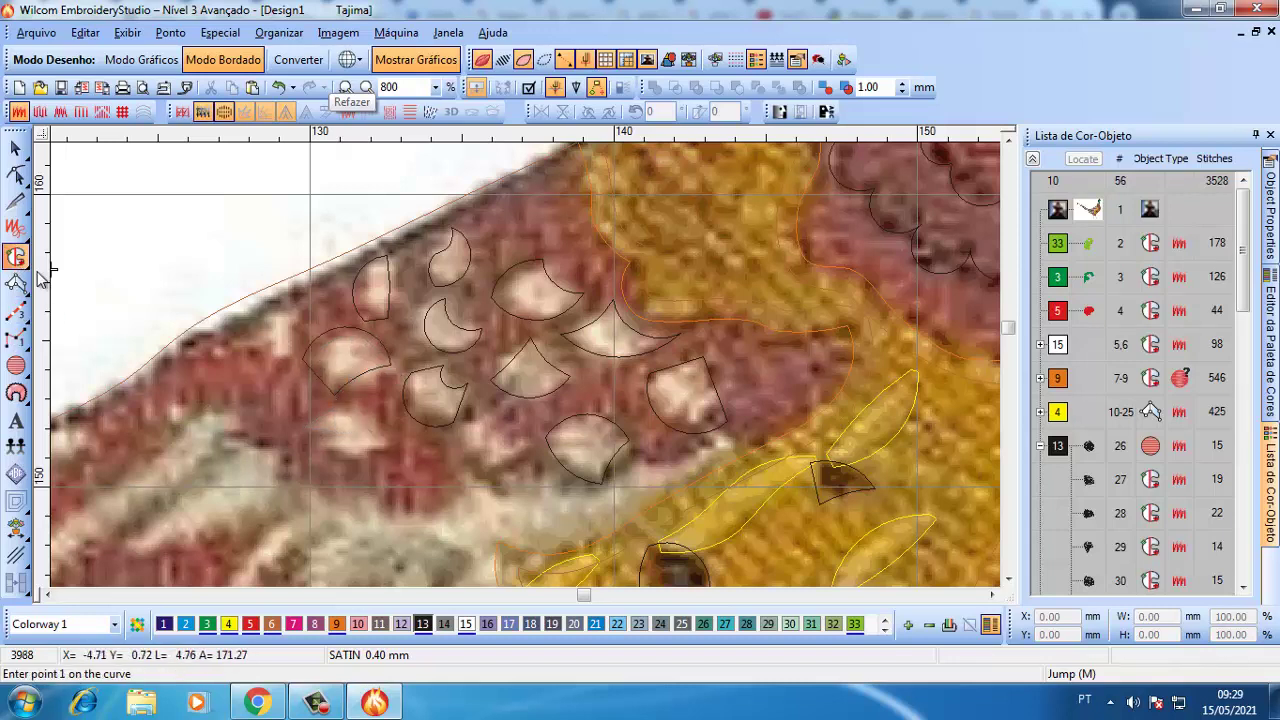
# - Draw a closed shape with a peaked upper edge and rounded underside over the pale spot below the fan-shaped one
pyautogui.click(299, 423)
pyautogui.click(377, 425)
pyautogui.click(380, 450)
pyautogui.click(337, 463)
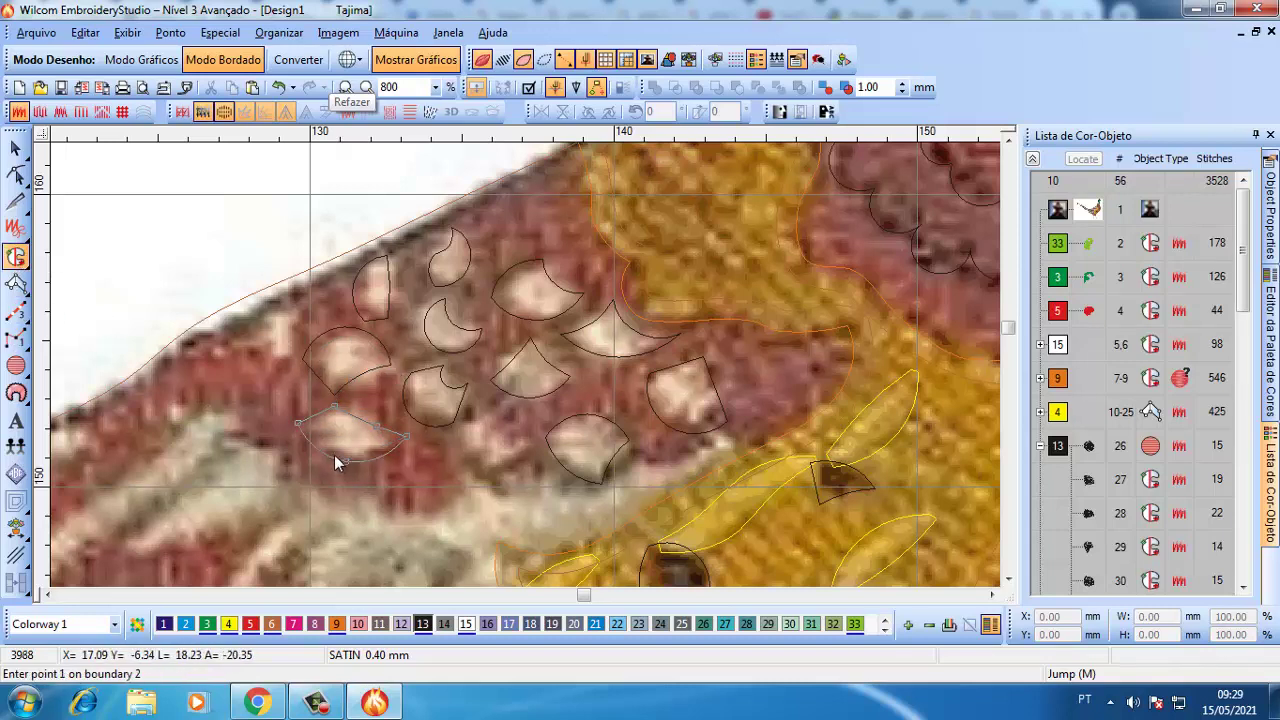
pyautogui.press('Return')
# - Draw a long tapering Input A satin column over the pale streak along the lower back and show its reshape points
pyautogui.hotkey('shift', 'z')
pyautogui.scroll(1, 473, 407)
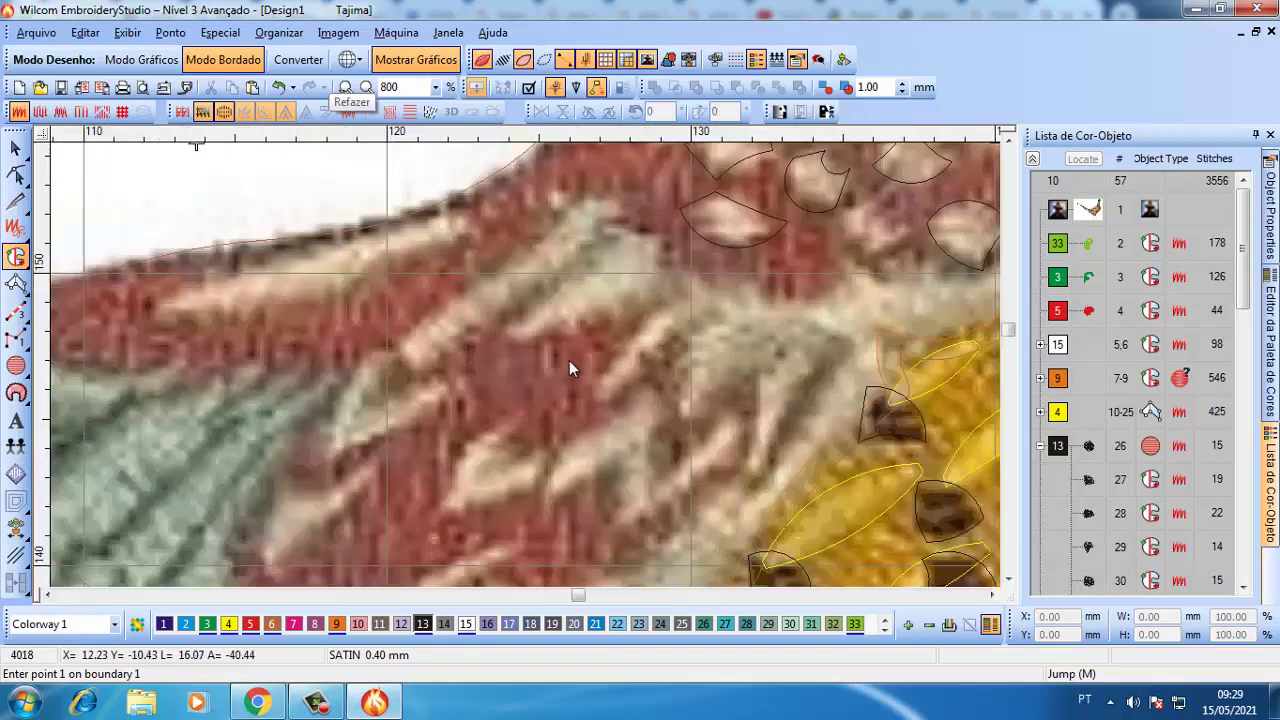
pyautogui.scroll(-1, 569, 360)
pyautogui.press('a')
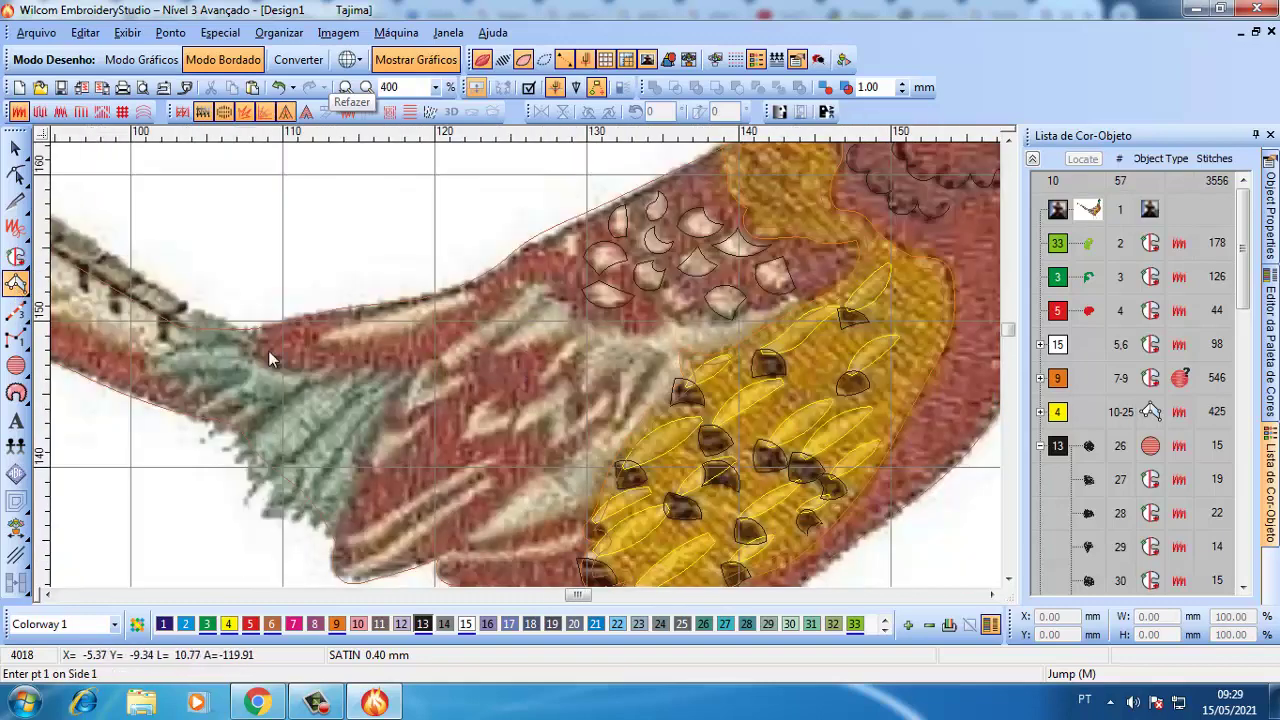
pyautogui.click(311, 338)
pyautogui.click(352, 311)
pyautogui.click(404, 305)
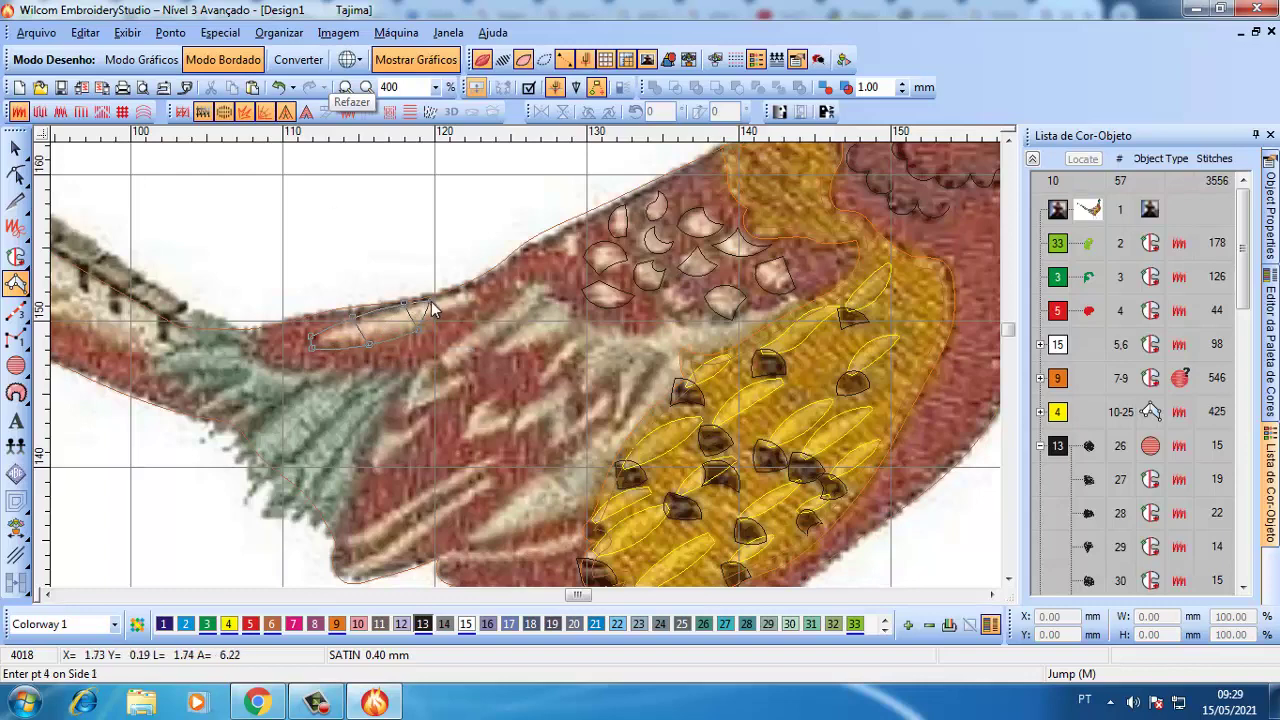
pyautogui.press('Return')
pyautogui.press('z')
pyautogui.press('h')
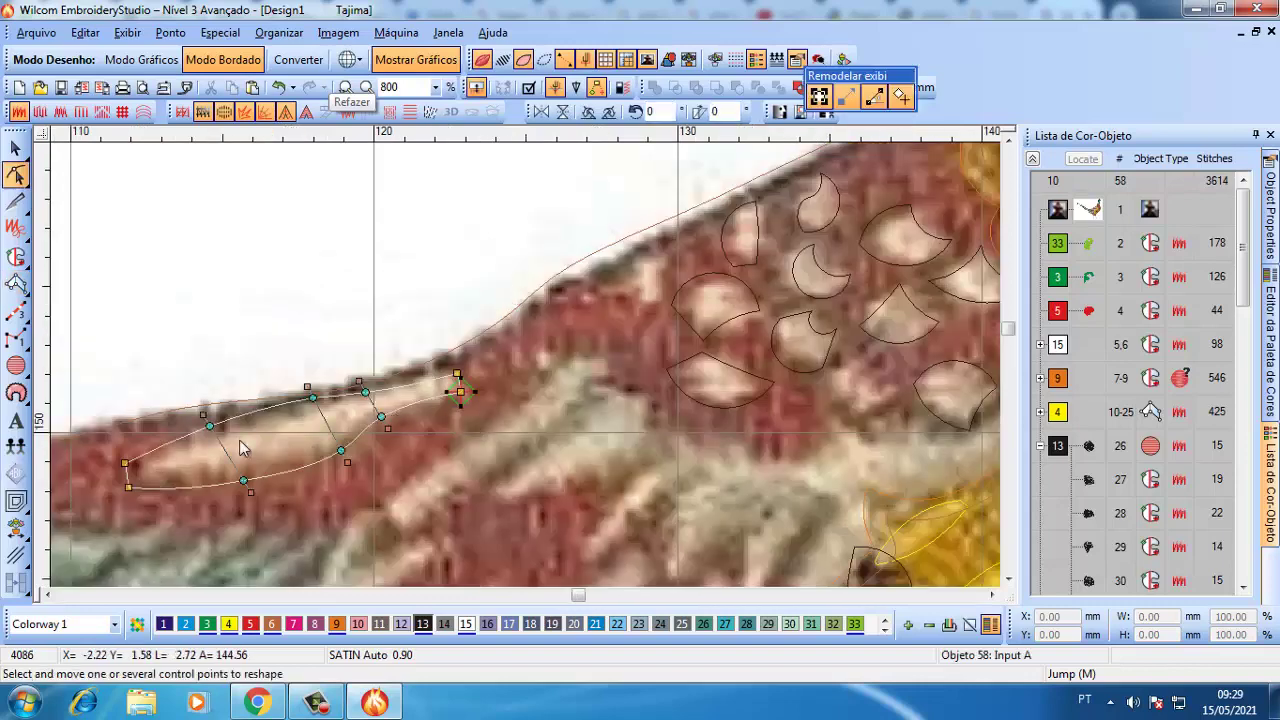
pyautogui.scroll(-2, 585, 412)
pyautogui.scroll(2, 518, 373)
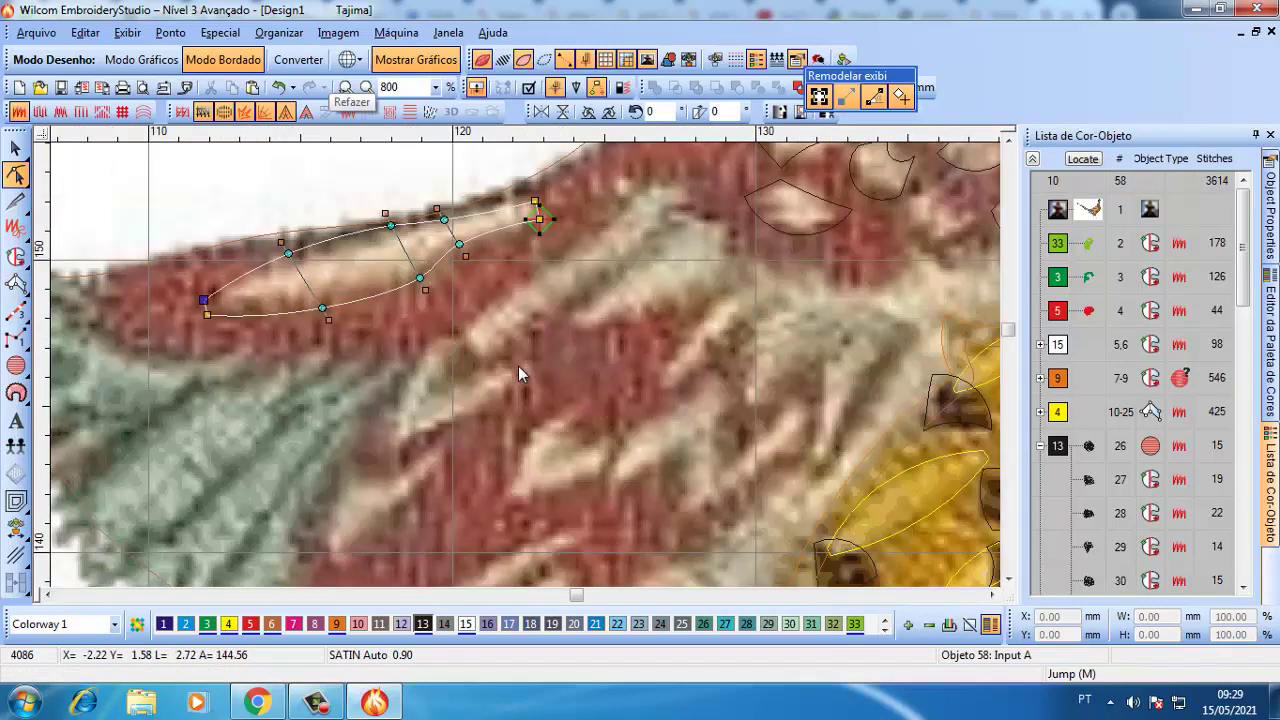
# - Draw a small leaf-shaped Input A column about 1.3 mm wide over the pale mark between the back streak and the green feathers
pyautogui.click(15, 283)
pyautogui.click(512, 372)
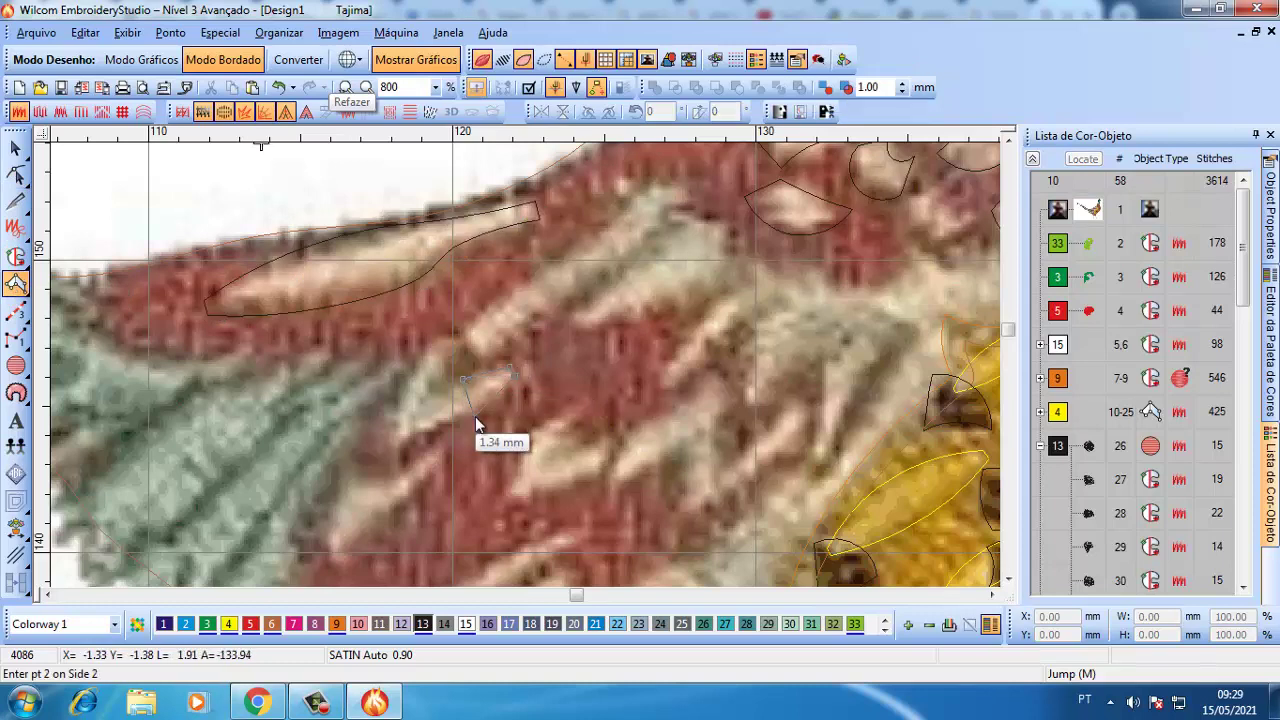
pyautogui.click(475, 416)
pyautogui.click(463, 380)
pyautogui.click(430, 400)
pyautogui.click(400, 433)
pyautogui.press('Return')
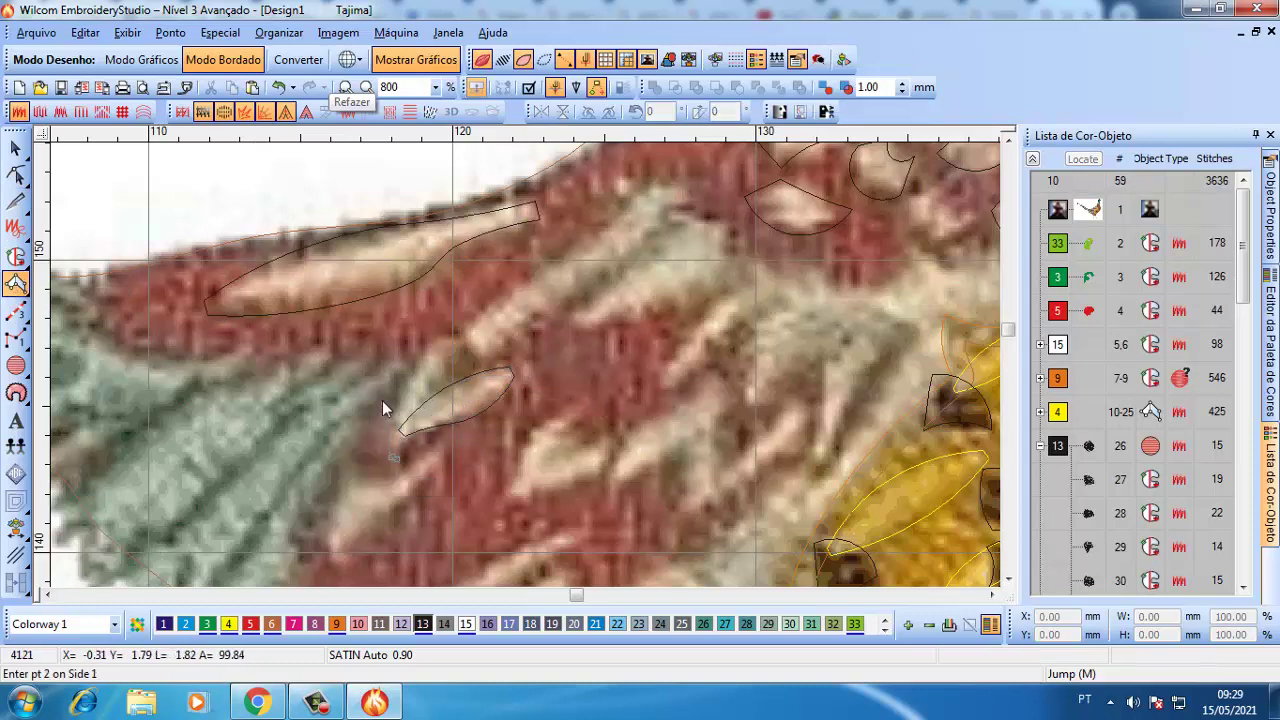
# - Draw a narrow upright leaf column beside the small leaf, meeting it at the lower tip
pyautogui.click(431, 343)
pyautogui.click(450, 341)
pyautogui.press('Return')
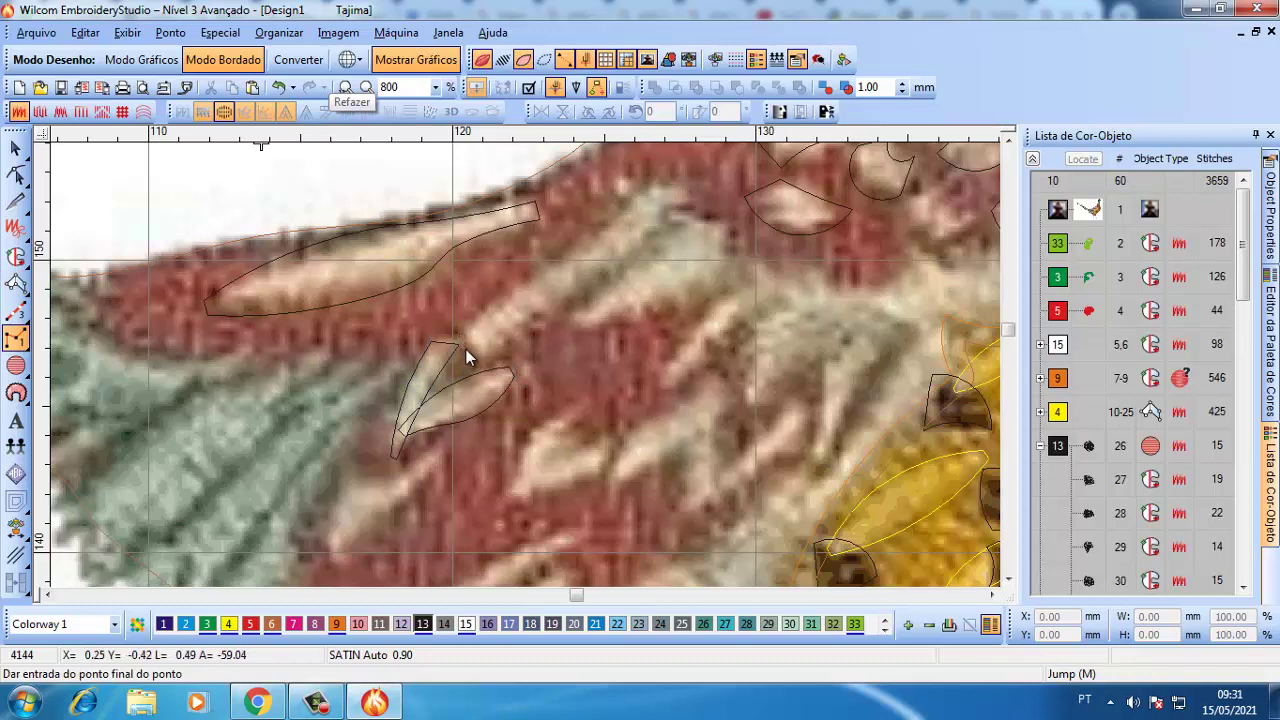
# - Draw a long slanted column over the pale streak rising from the leaf pair toward the shoulder
pyautogui.click(15, 283)
pyautogui.click(457, 337)
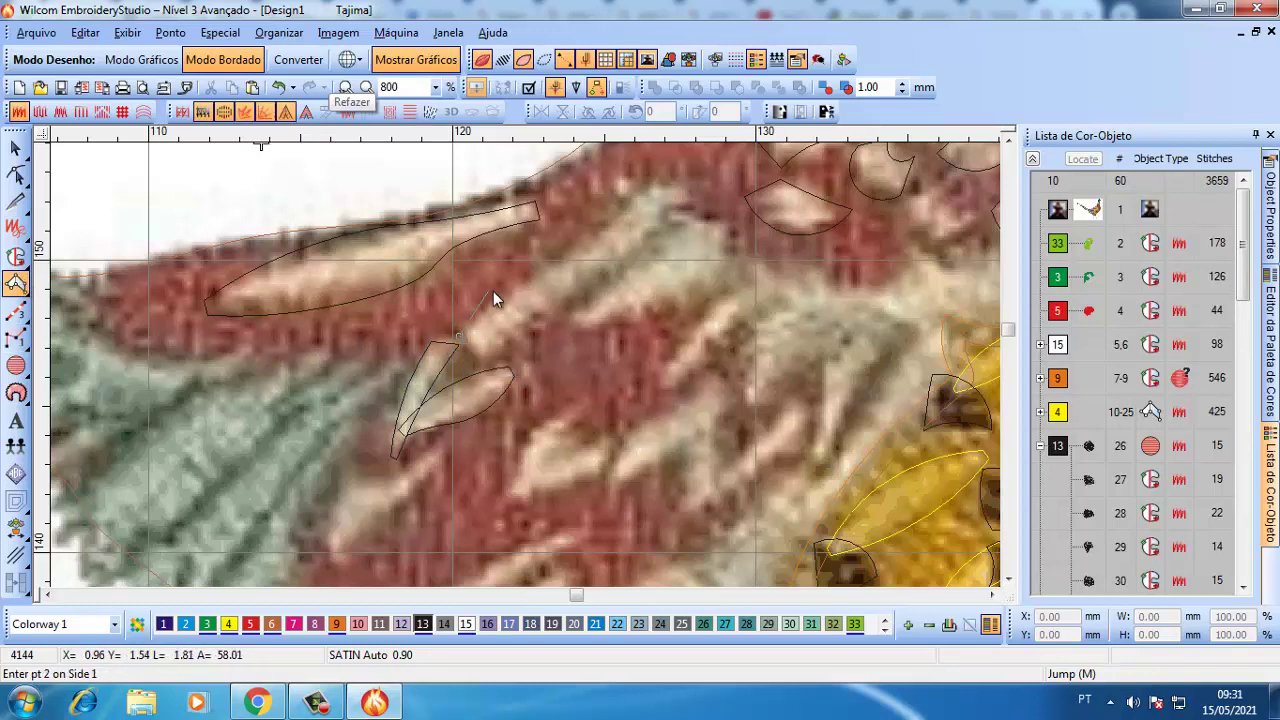
pyautogui.click(507, 291)
pyautogui.click(547, 318)
pyautogui.click(580, 238)
pyautogui.click(623, 256)
pyautogui.click(638, 188)
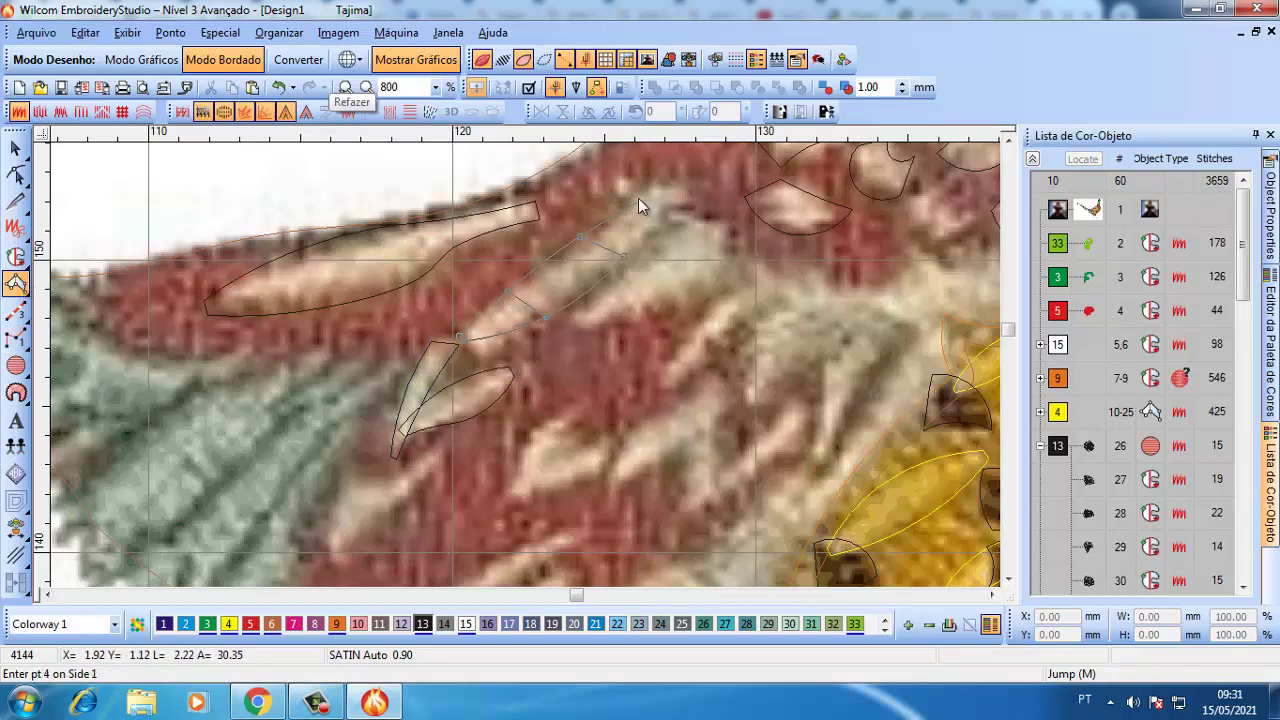
pyautogui.click(689, 190)
pyautogui.press('Return')
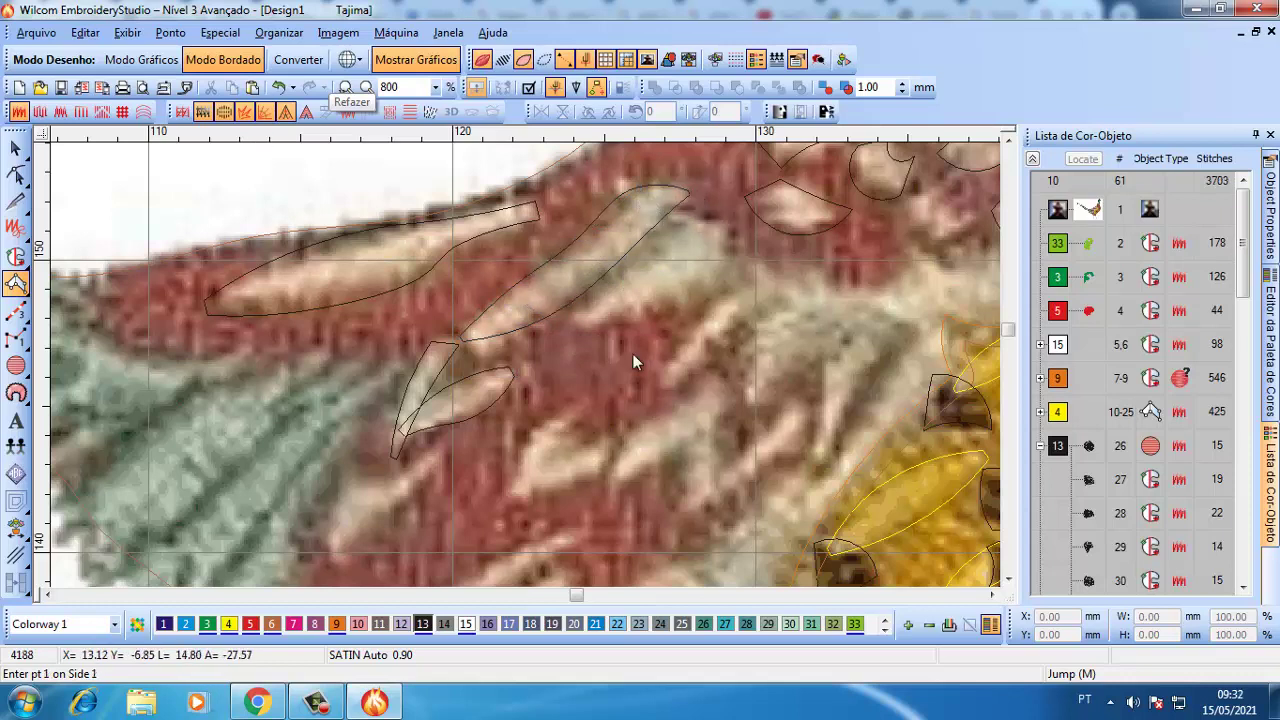
# - Draw a wider teardrop column over the pale feather directly below the long slanted streak
pyautogui.click(563, 322)
pyautogui.click(681, 310)
pyautogui.click(679, 220)
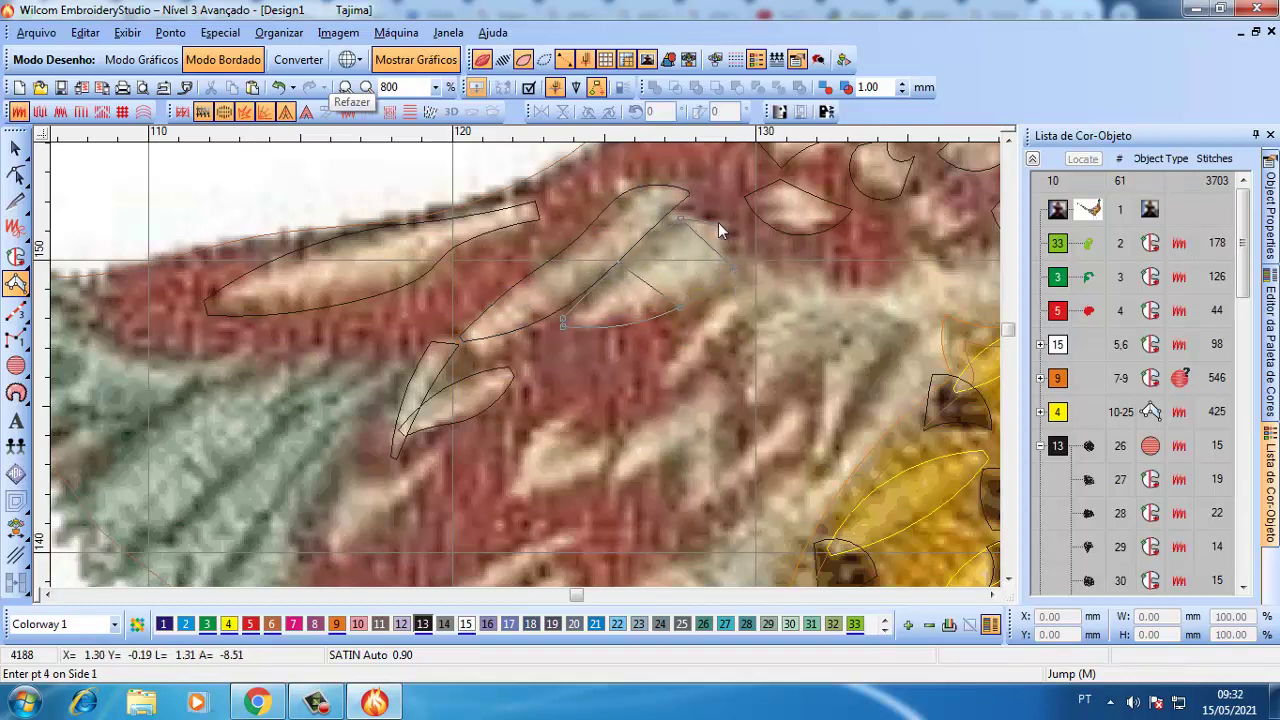
pyautogui.click(730, 232)
pyautogui.press('Return')
# - Draw a curved column over the next pale feather toward the breast, ending in a blunt upper tip
pyautogui.click(658, 388)
pyautogui.click(755, 340)
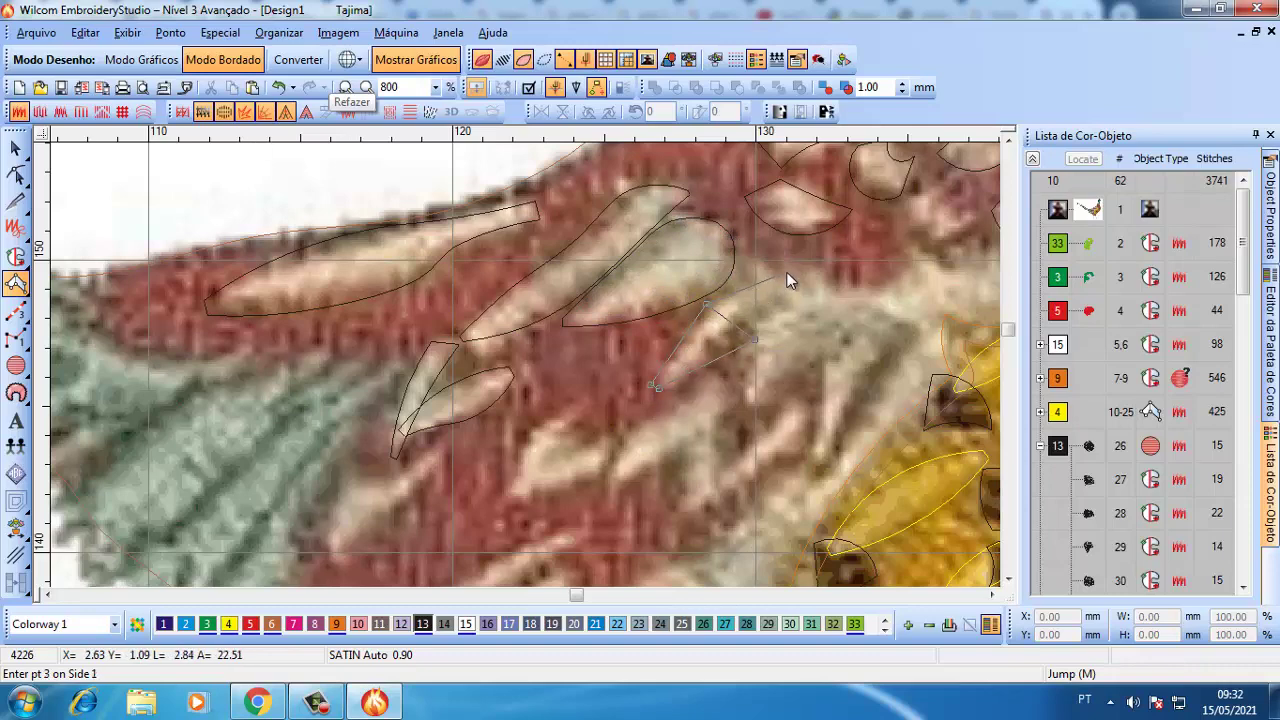
pyautogui.click(787, 280)
pyautogui.click(838, 298)
pyautogui.press('Return')
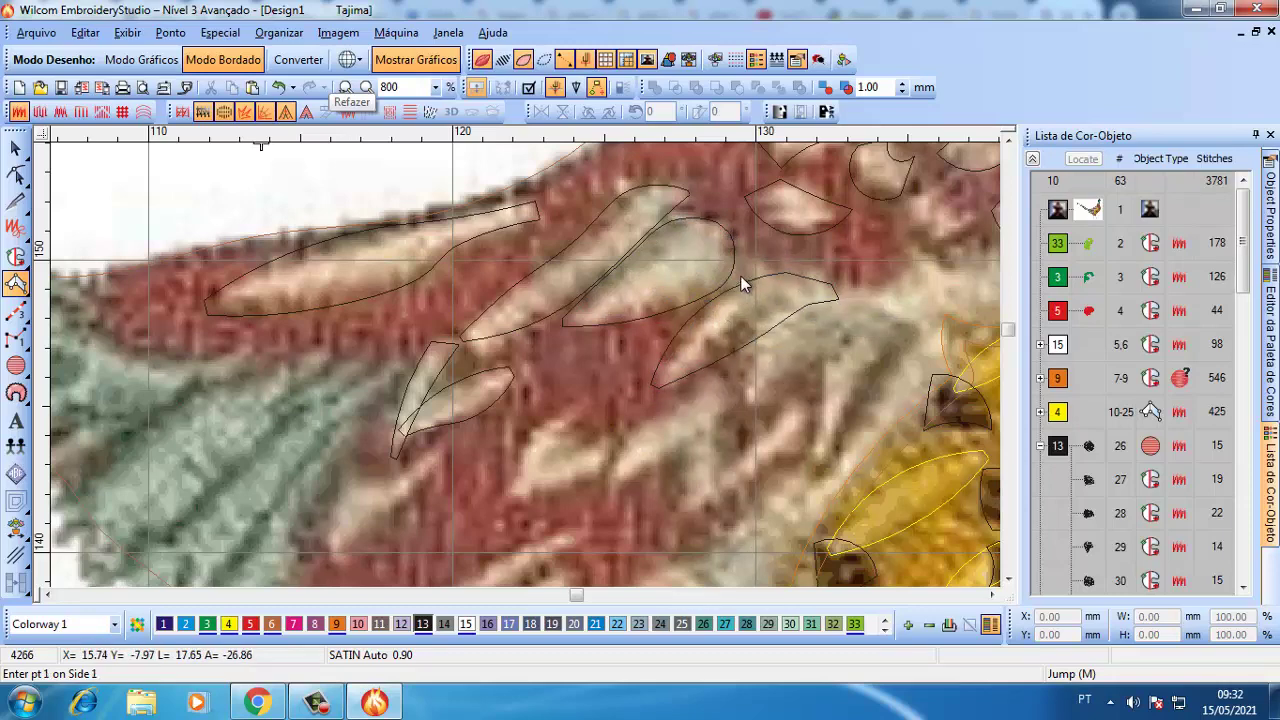
# - Draw a short slim column about 0.9 mm wide over the upper prong of the forked pale mark in the wing's red area
pyautogui.scroll(-2, 520, 405)
pyautogui.scroll(2, 535, 415)
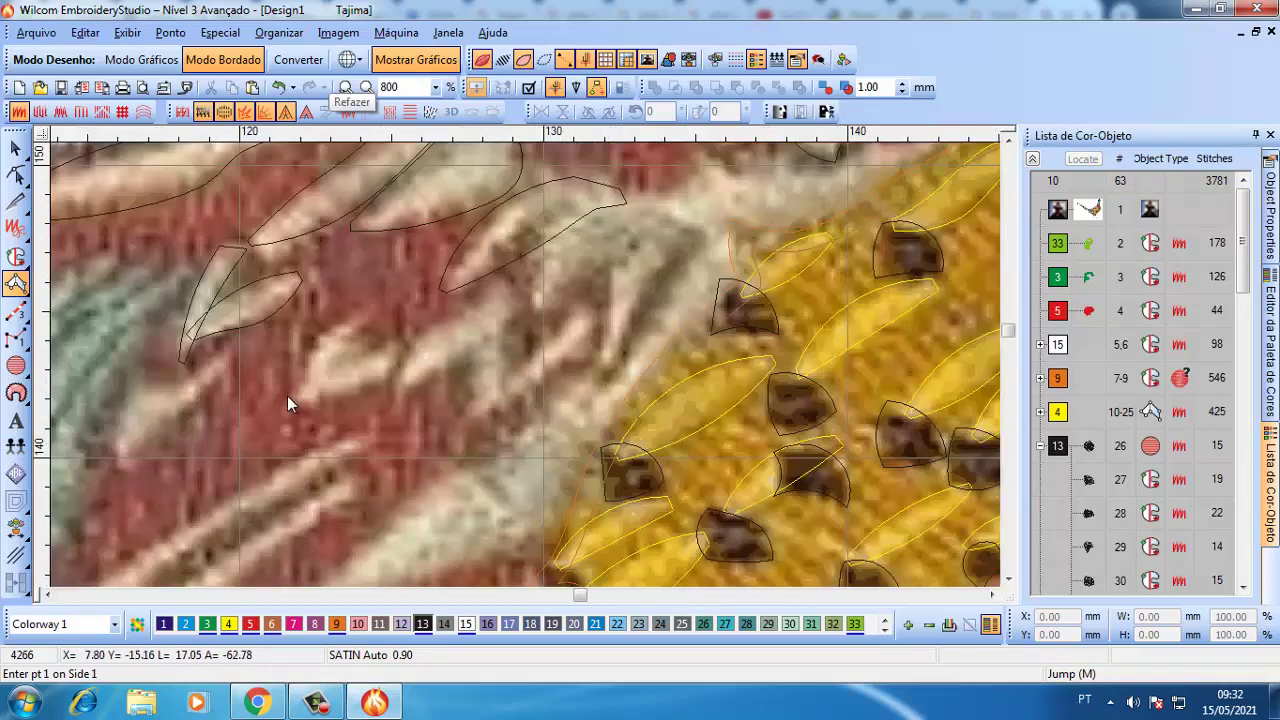
pyautogui.click(320, 336)
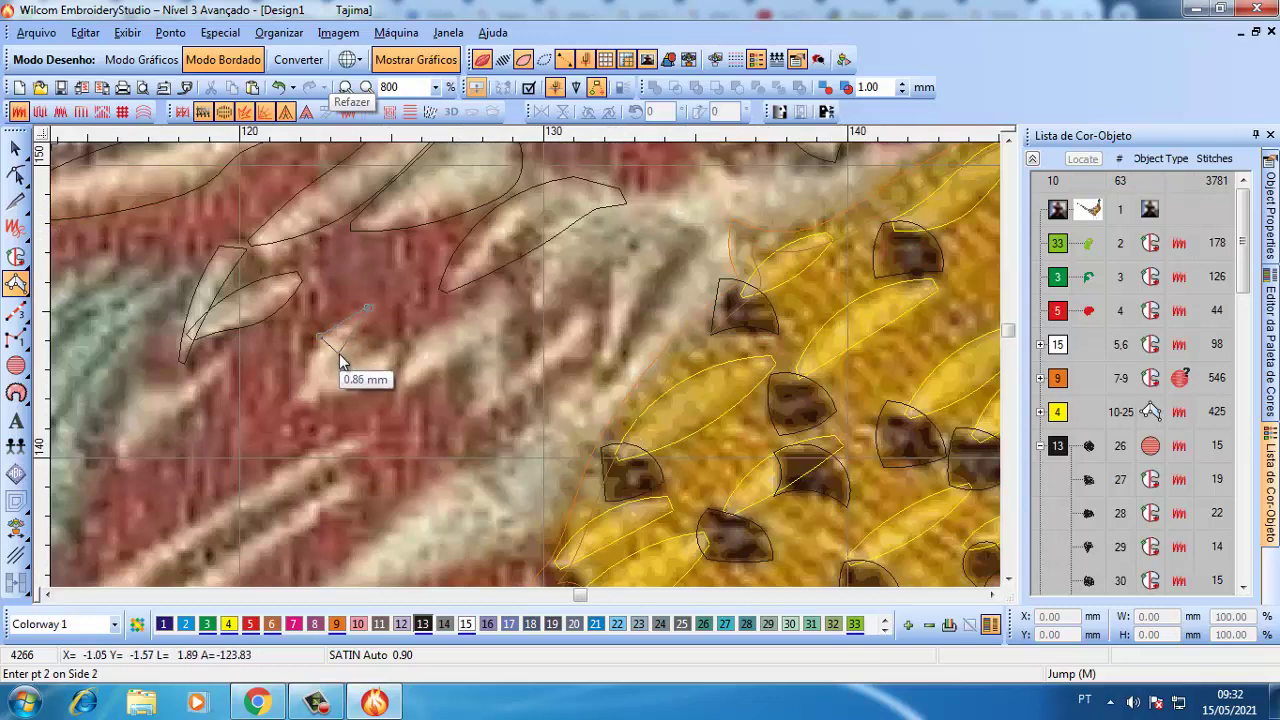
pyautogui.click(300, 400)
pyautogui.press('Return')
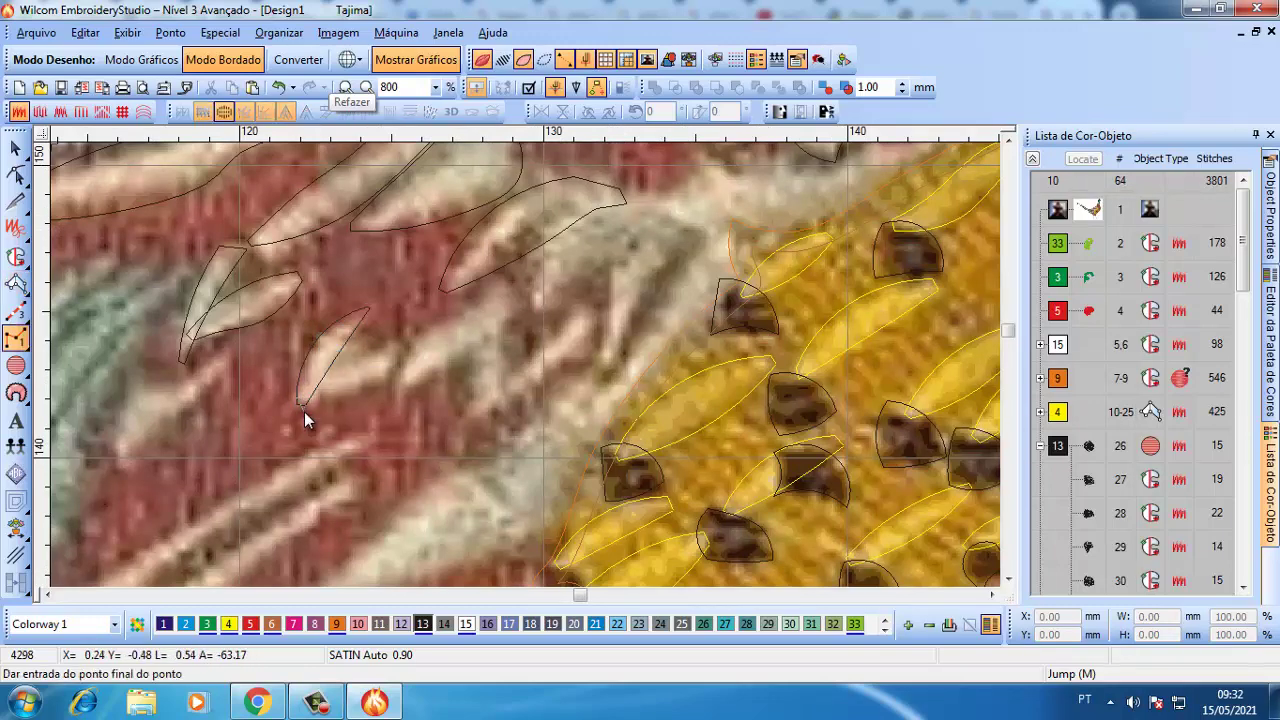
# - Draw a second leaf column over the lower prong of the forked pale mark, starting at the first prong's lower tip
pyautogui.click(17, 284)
pyautogui.click(307, 405)
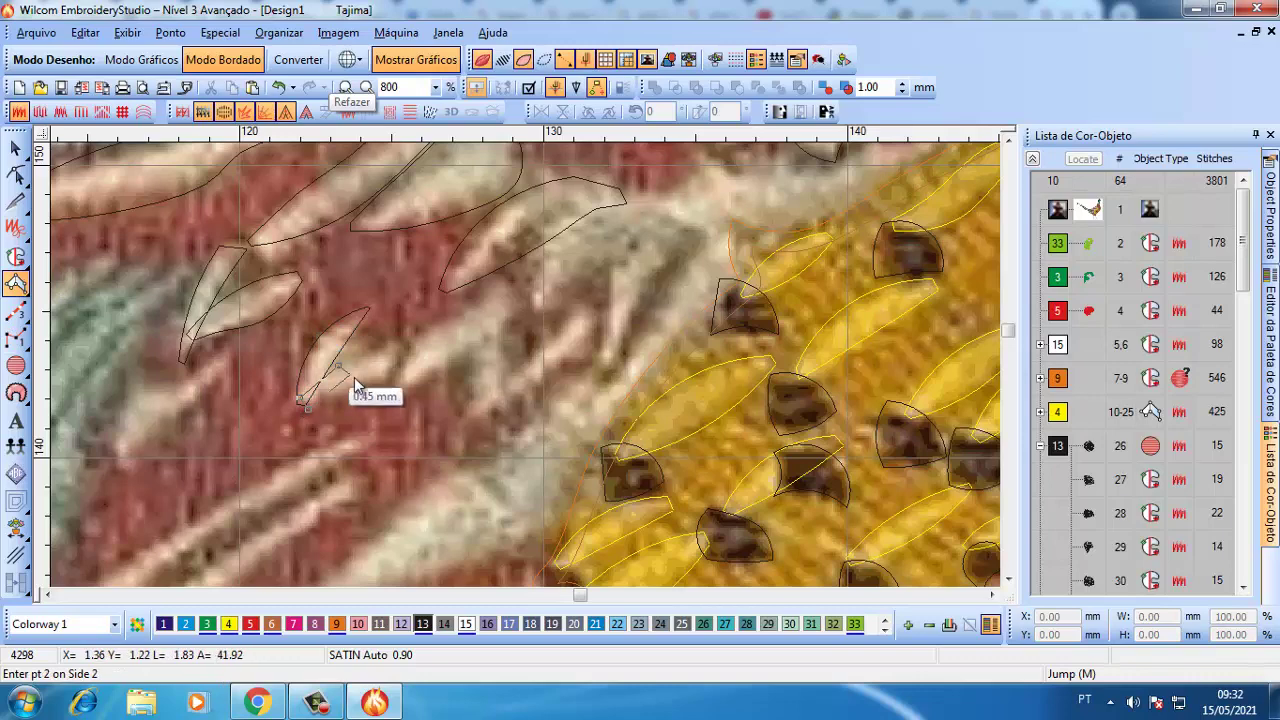
pyautogui.click(405, 333)
pyautogui.press('Return')
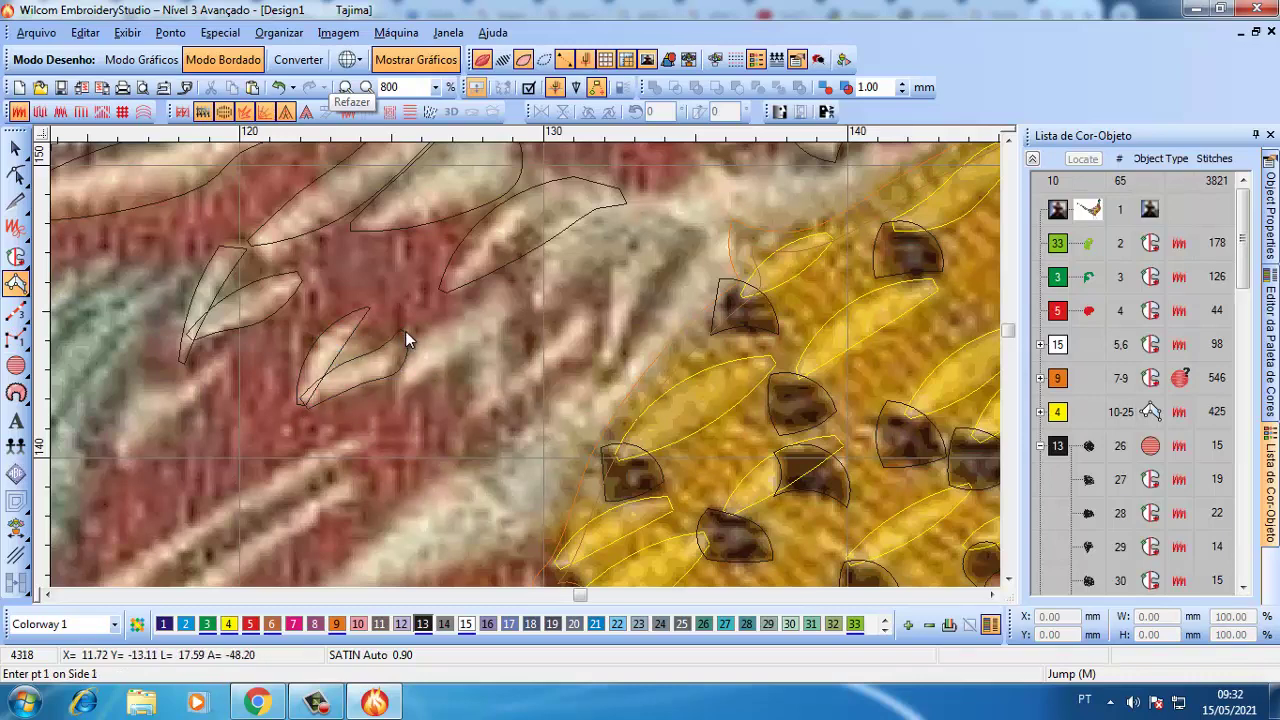
# - Draw a curved column over the pale feather next to the forked mark, up to the curved feather above it
pyautogui.click(407, 402)
pyautogui.click(409, 343)
pyautogui.click(453, 314)
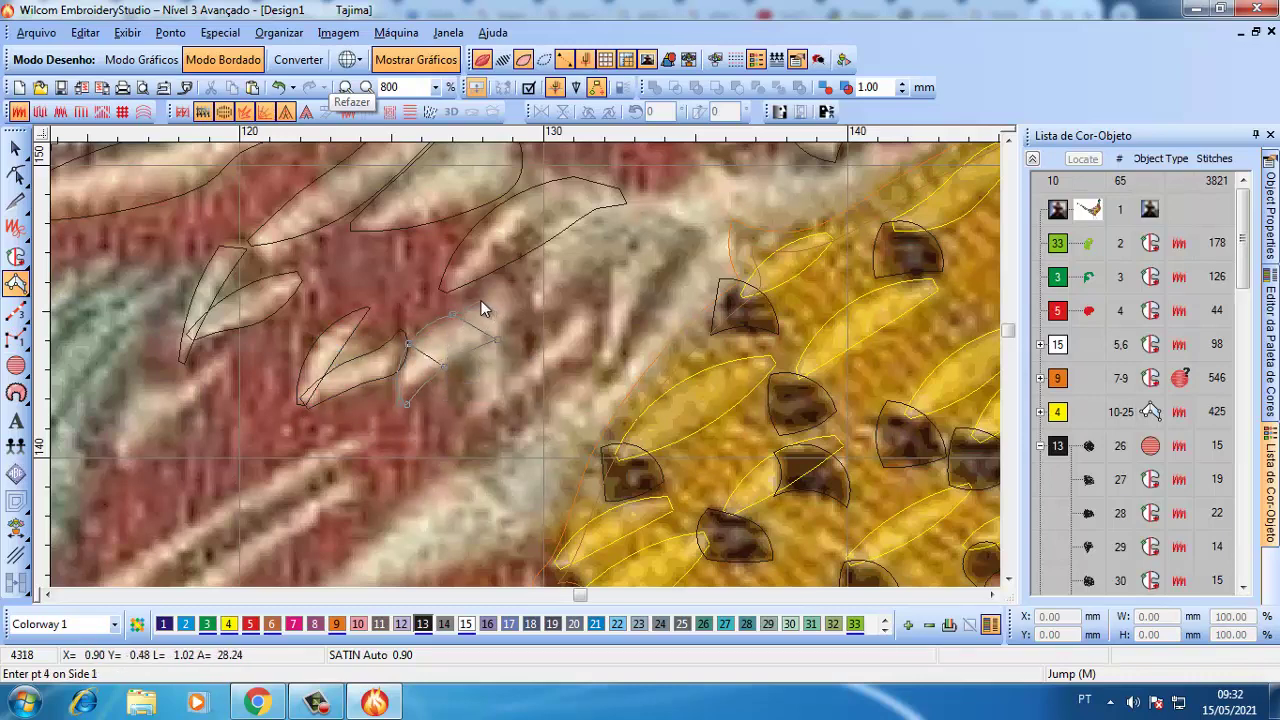
pyautogui.click(481, 300)
pyautogui.click(508, 276)
pyautogui.press('Return')
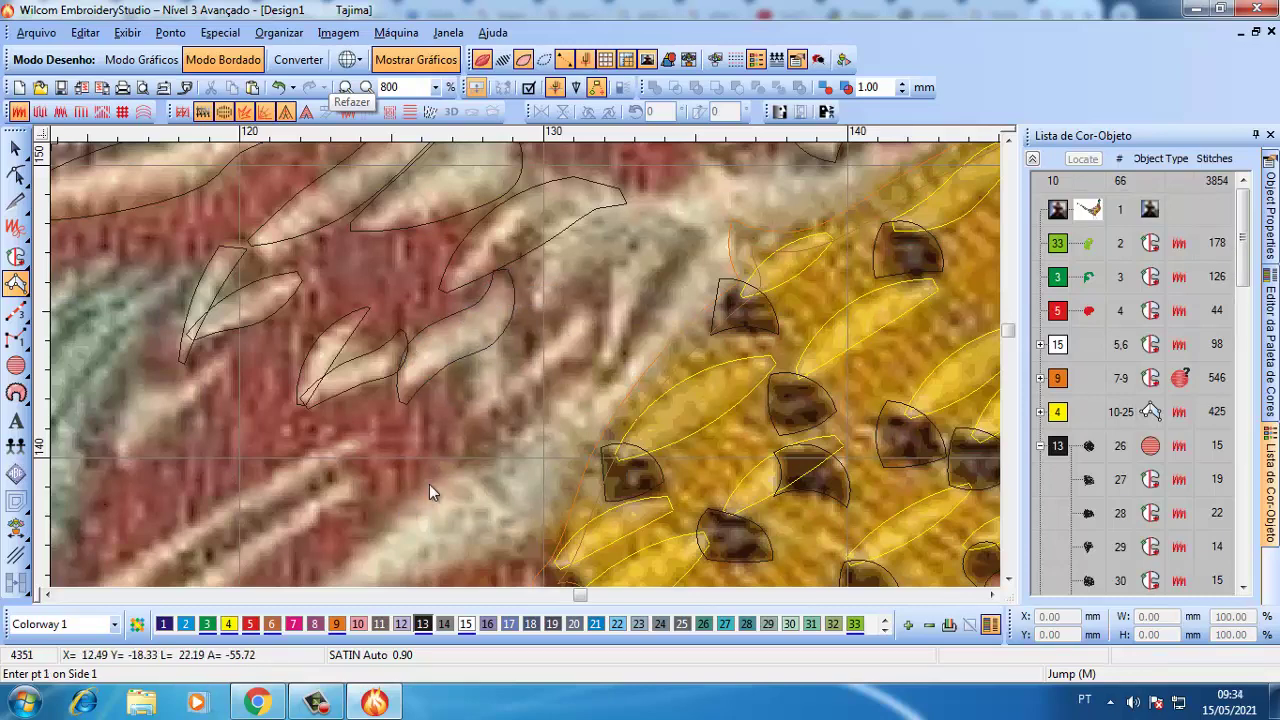
# - Draw a small upright leaf column over the pale mark beside the curved feather's breast-side edge
pyautogui.click(485, 331)
pyautogui.click(472, 379)
pyautogui.click(460, 429)
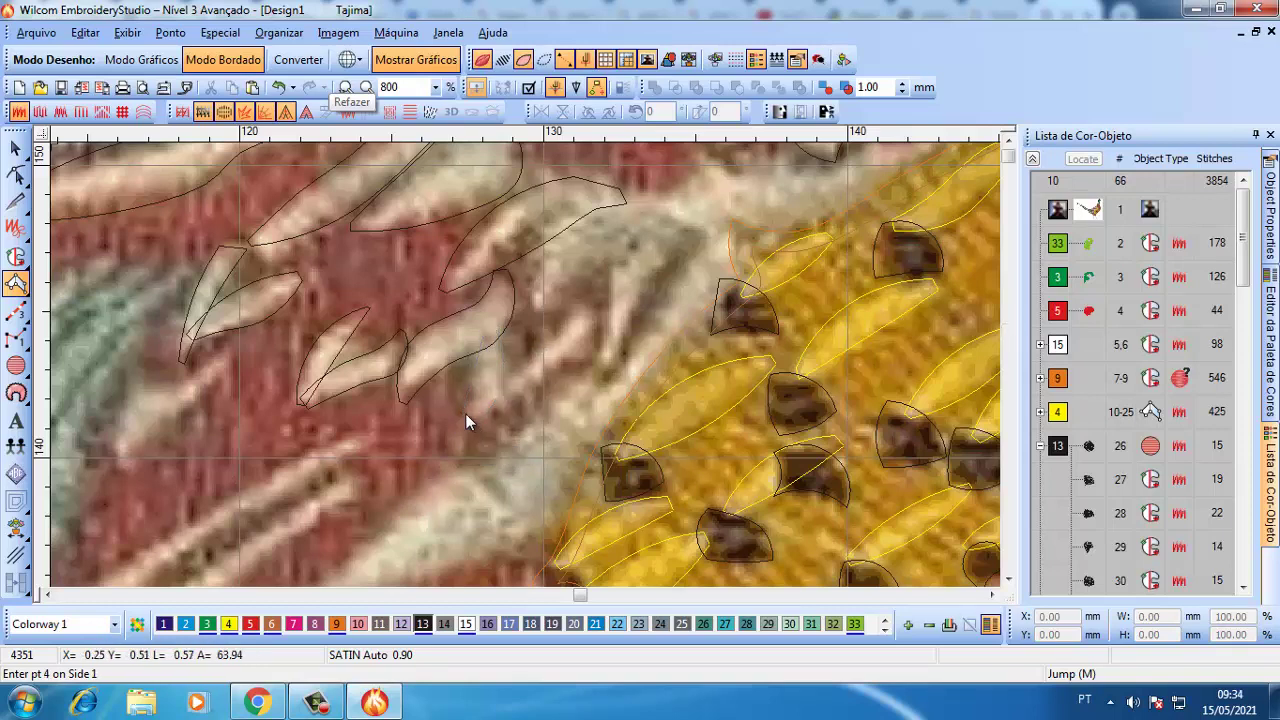
pyautogui.click(487, 398)
pyautogui.press('Return')
# - Draw a slim slanted column over the pale streak on the breast side of the small upright leaf
pyautogui.click(487, 400)
pyautogui.click(520, 378)
pyautogui.click(540, 384)
pyautogui.click(548, 344)
pyautogui.click(578, 350)
pyautogui.click(576, 307)
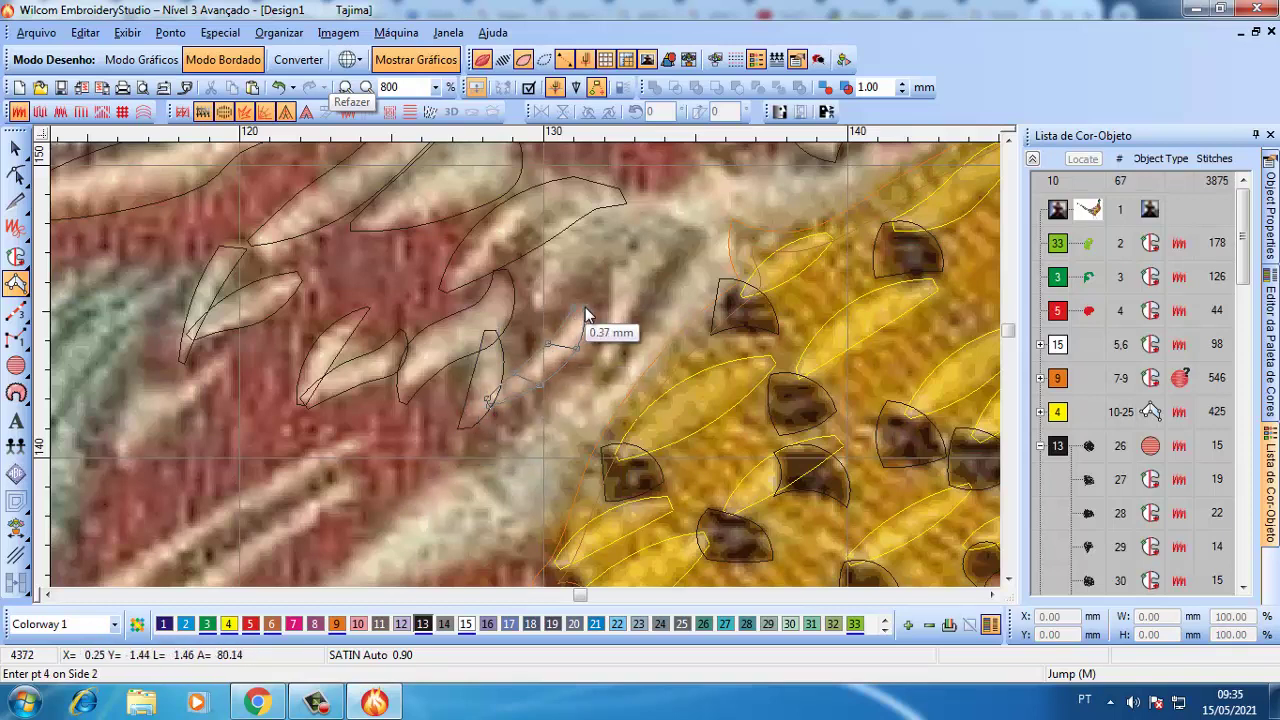
pyautogui.press('Return')
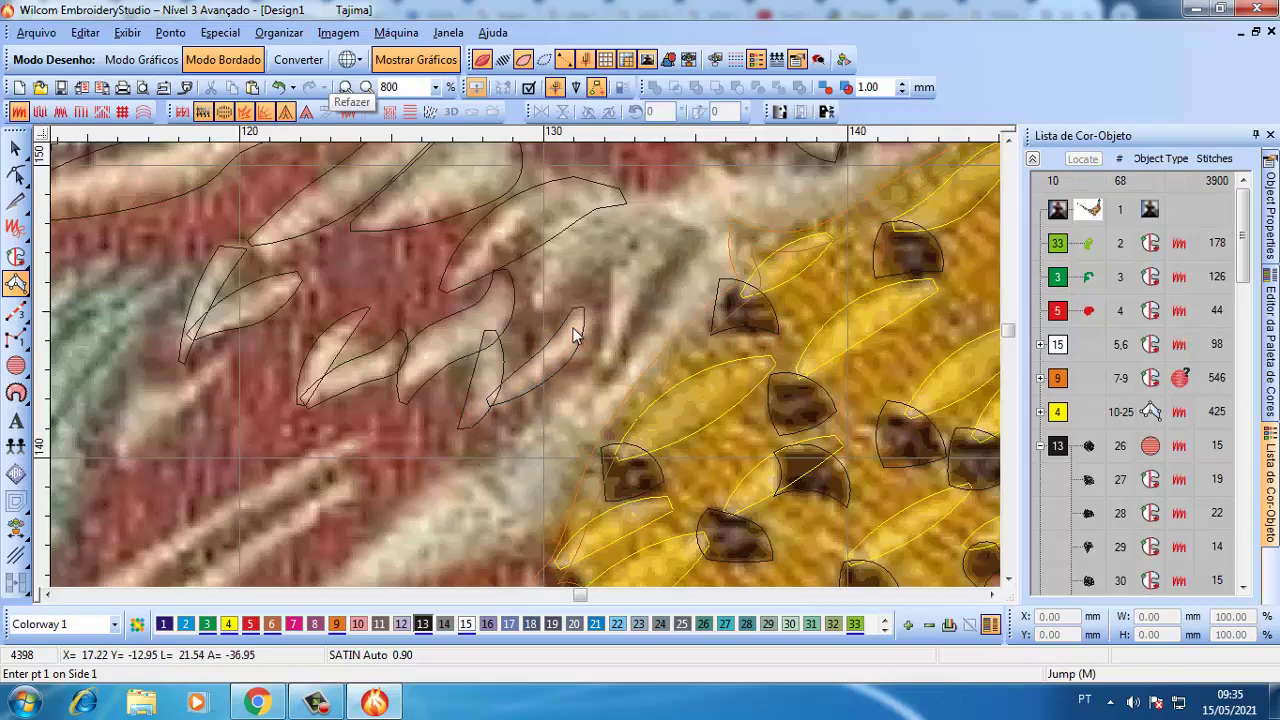
# - Draw a long curving column over the pale band from the wing feathers along the yellow breast's upper edge to its pointed end
pyautogui.scroll(2, 566, 318)
pyautogui.click(522, 401)
pyautogui.click(549, 298)
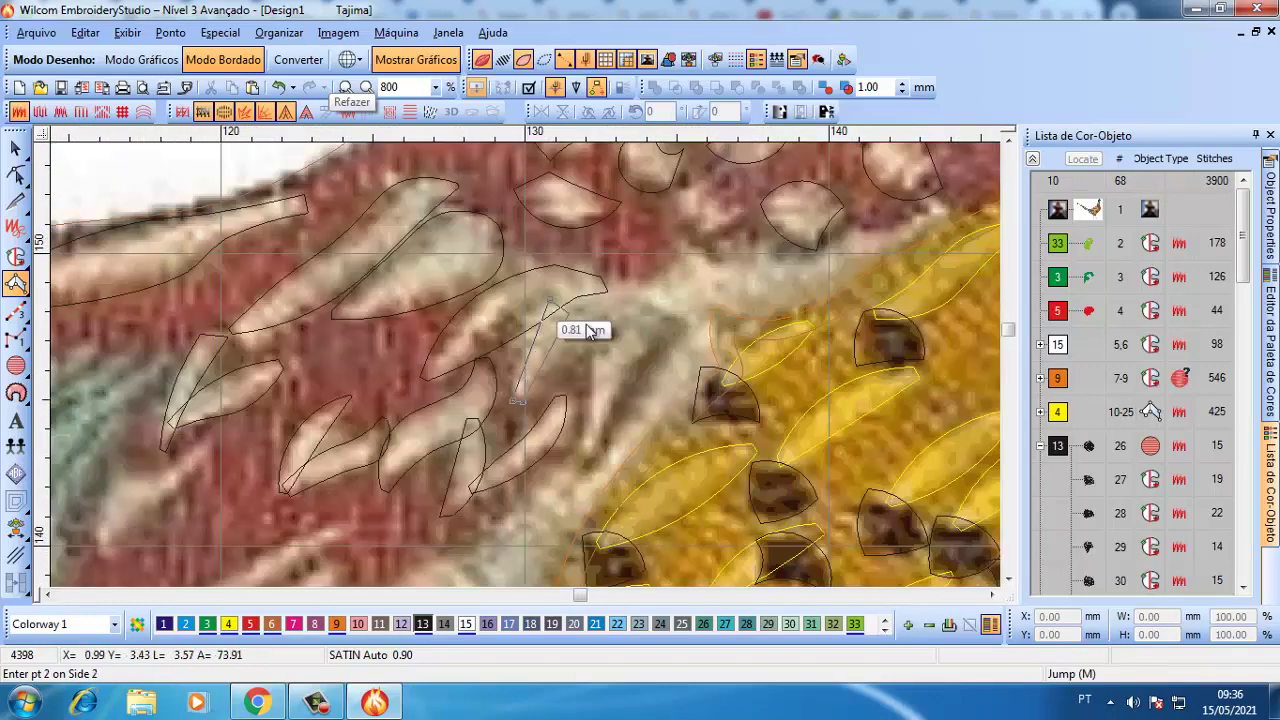
pyautogui.click(596, 343)
pyautogui.click(630, 285)
pyautogui.click(652, 318)
pyautogui.click(683, 245)
pyautogui.click(715, 325)
pyautogui.click(763, 259)
pyautogui.click(822, 300)
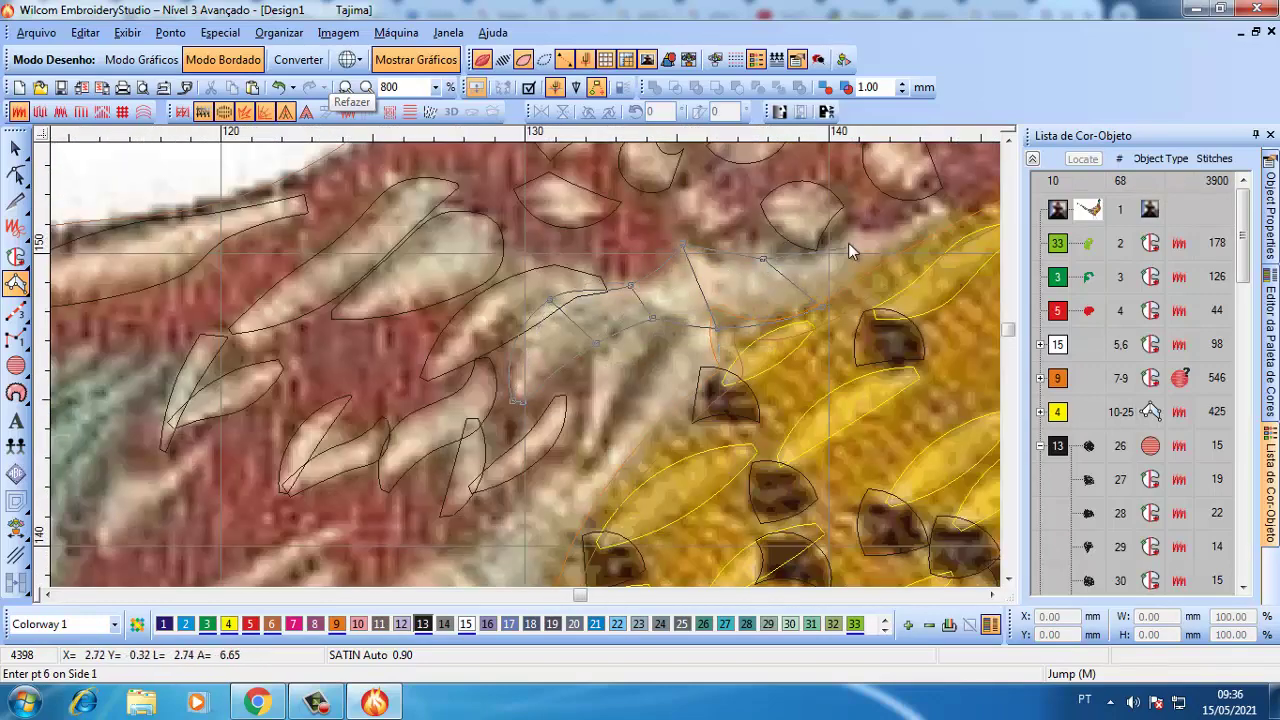
pyautogui.click(848, 228)
pyautogui.click(886, 265)
pyautogui.click(903, 220)
pyautogui.click(921, 243)
pyautogui.click(943, 202)
pyautogui.press('Return')
pyautogui.press('c')
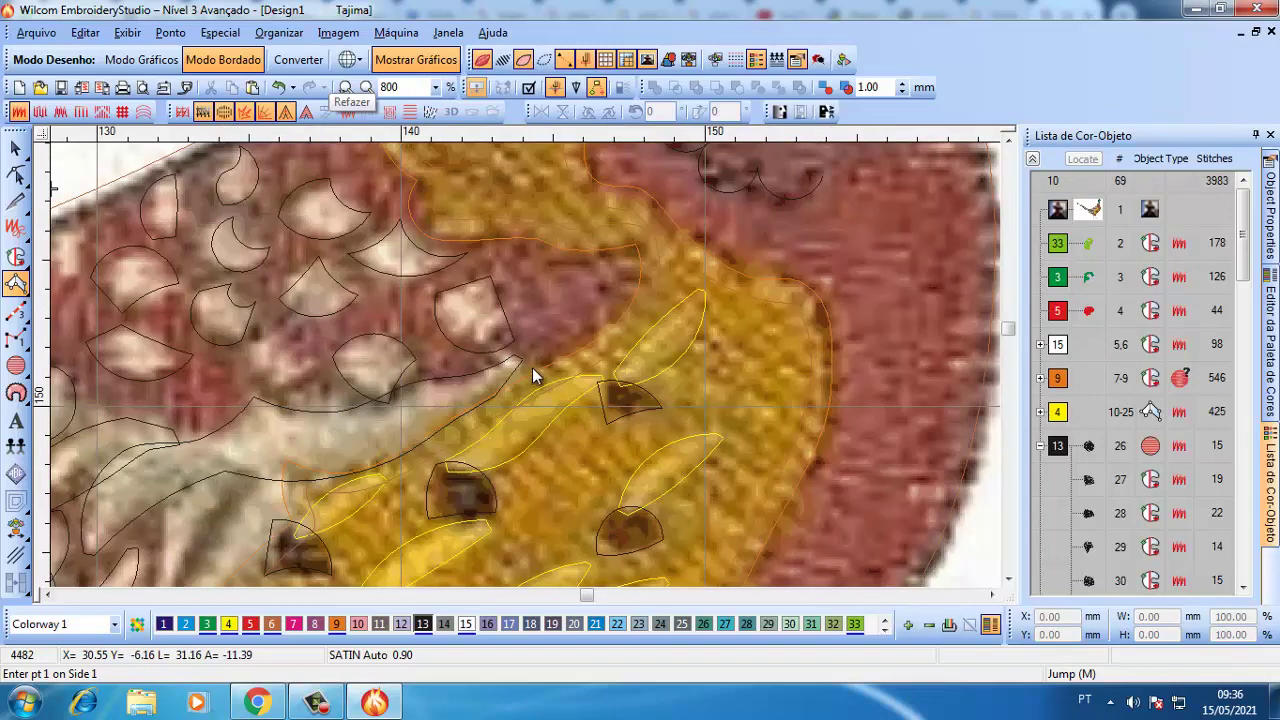
# - Draw a narrow curved column over the pale feather hanging beneath the long band
pyautogui.scroll(-2, 483, 447)
pyautogui.scroll(2, 483, 447)
pyautogui.click(486, 380)
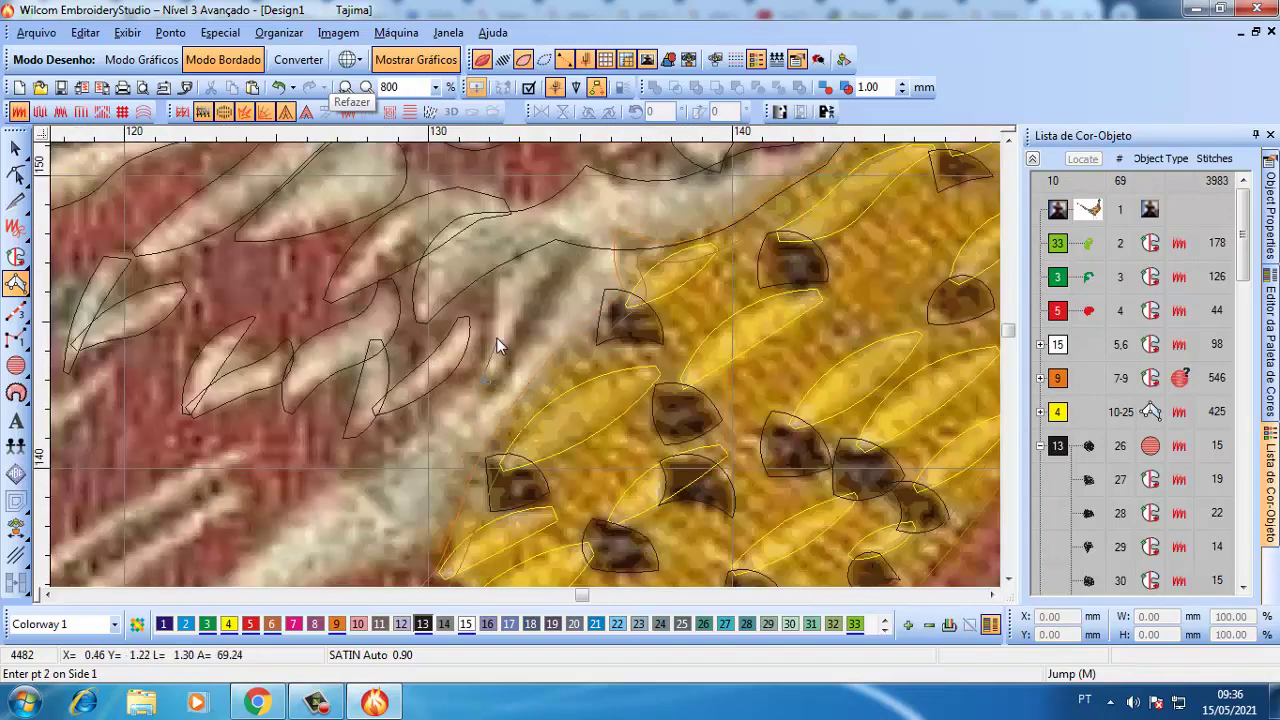
pyautogui.click(496, 328)
pyautogui.click(501, 275)
pyautogui.press('Return')
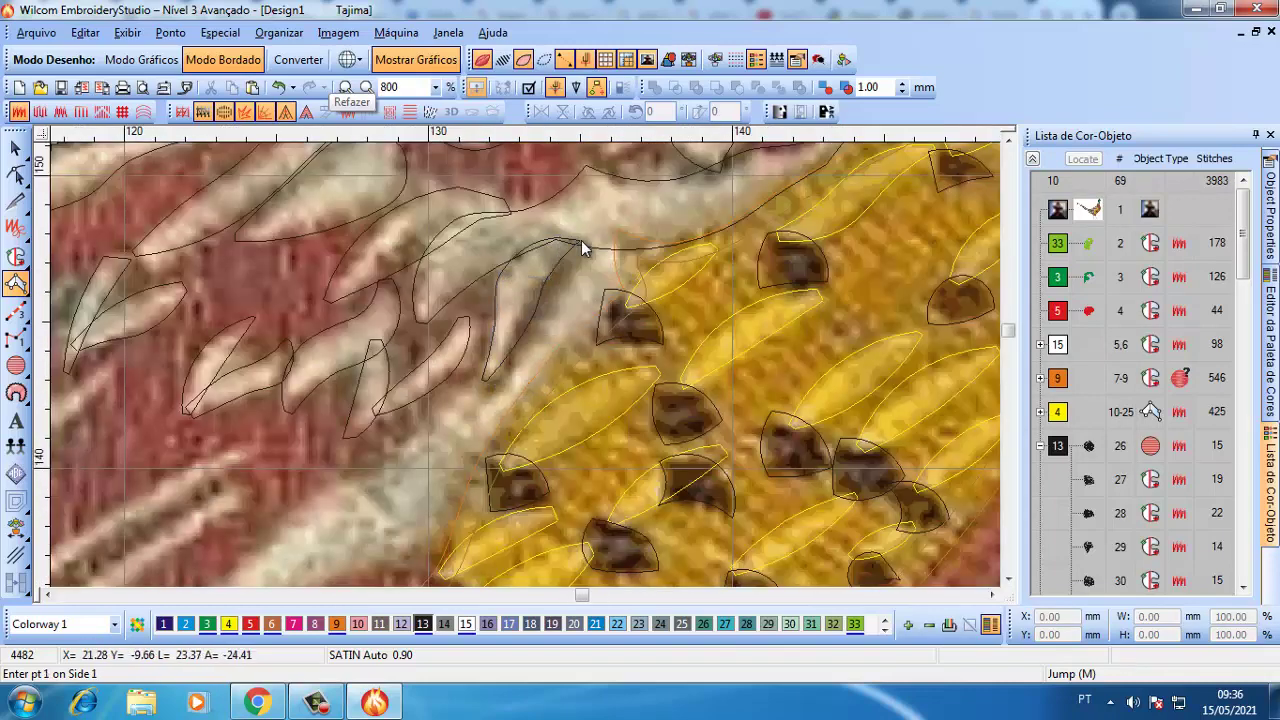
# - Draw a large tapering column over the broad pale feather along the yellow breast's tailward edge, up to the long band
pyautogui.scroll(-2, 581, 240)
pyautogui.scroll(2, 300, 450)
pyautogui.click(197, 535)
pyautogui.click(255, 498)
pyautogui.click(215, 533)
pyautogui.click(284, 527)
pyautogui.click(333, 408)
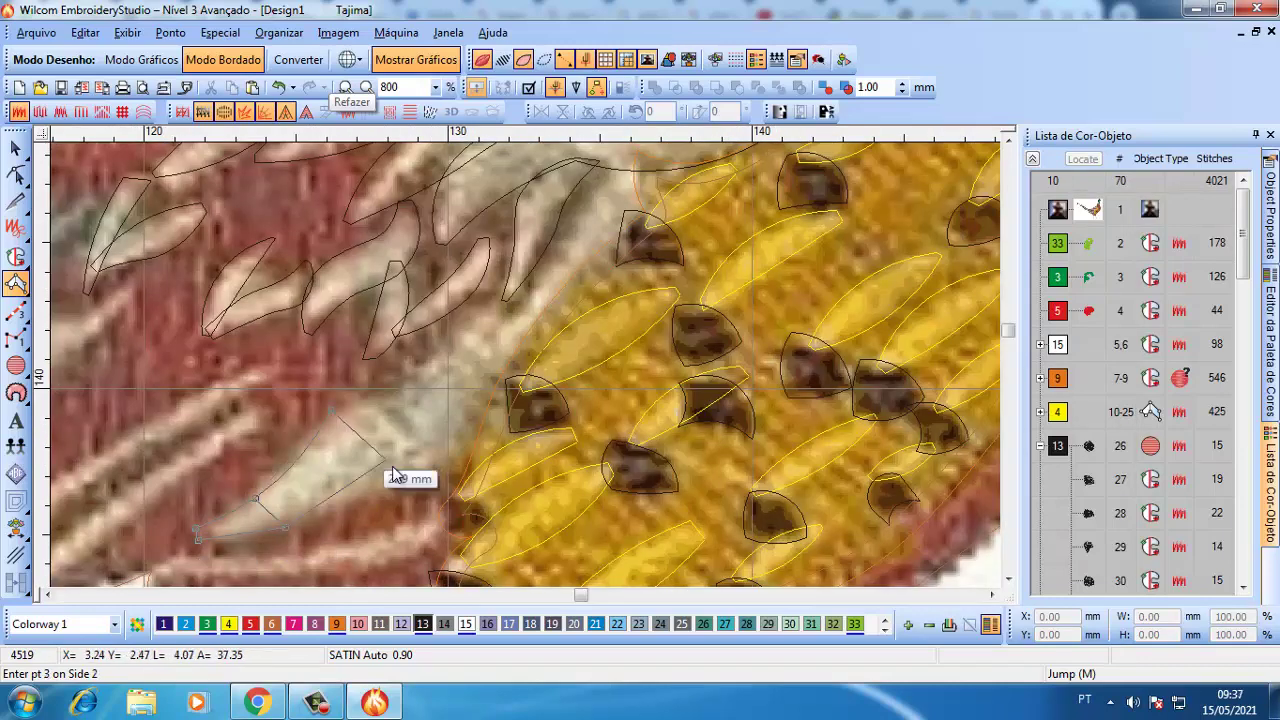
pyautogui.click(401, 490)
pyautogui.click(410, 379)
pyautogui.click(478, 438)
pyautogui.click(473, 317)
pyautogui.click(513, 338)
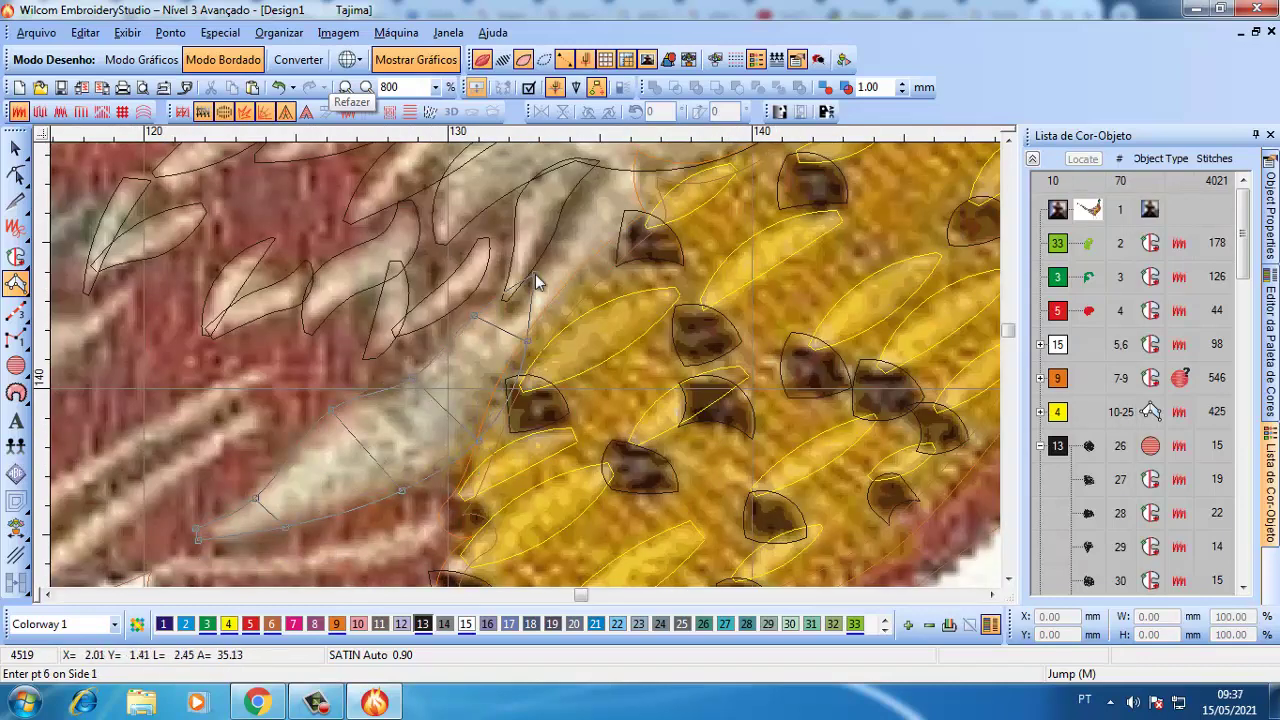
pyautogui.click(531, 280)
pyautogui.scroll(3, 531, 300)
pyautogui.click(554, 487)
pyautogui.click(569, 403)
pyautogui.click(614, 417)
pyautogui.click(629, 366)
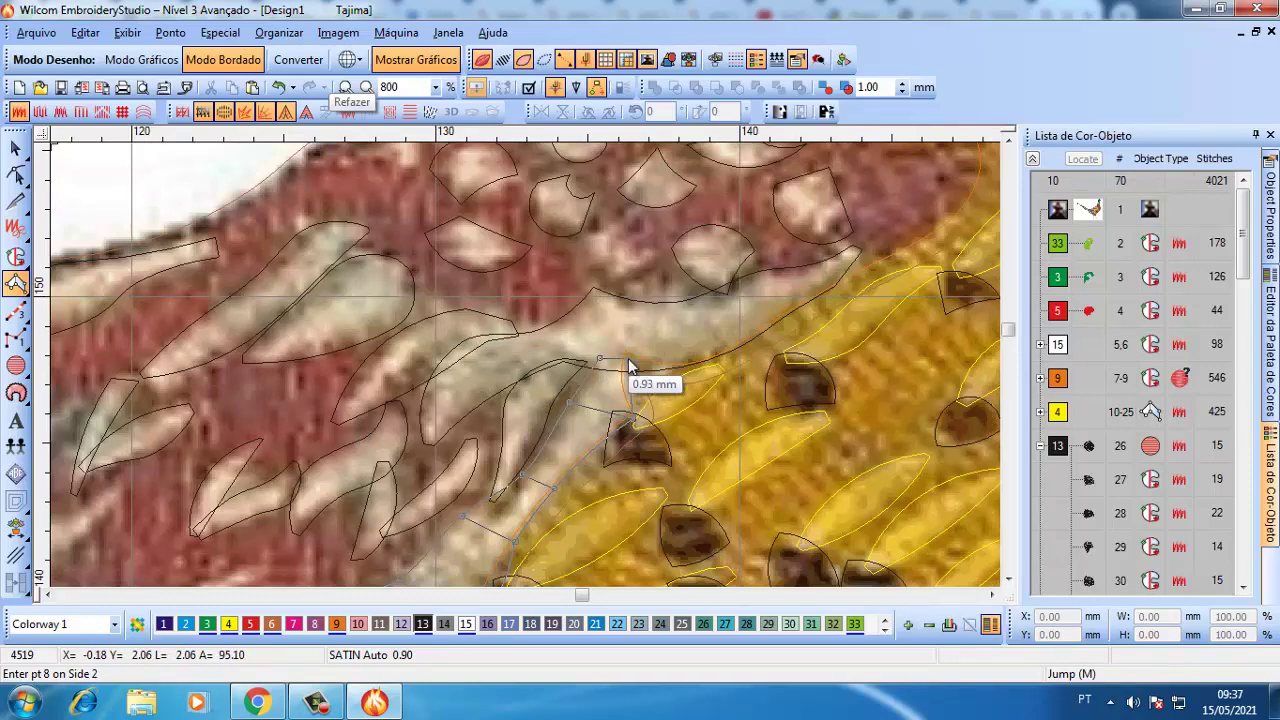
pyautogui.press('Return')
# - Draw a thin curving column over the pale streak below the broad feather, from the yellow breast's edge to the body's underside
pyautogui.scroll(-2, 363, 297)
pyautogui.scroll(2, 275, 400)
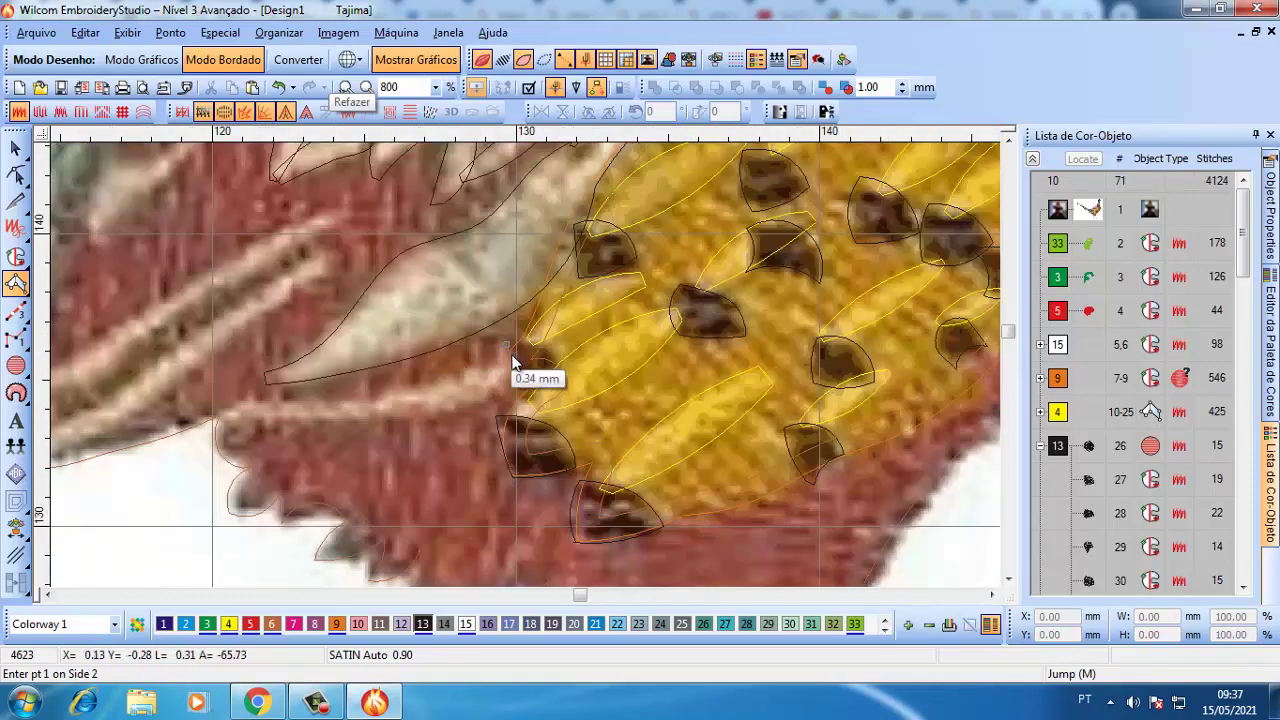
pyautogui.click(519, 360)
pyautogui.click(449, 378)
pyautogui.click(449, 410)
pyautogui.click(324, 404)
pyautogui.click(326, 415)
pyautogui.click(248, 400)
pyautogui.click(246, 415)
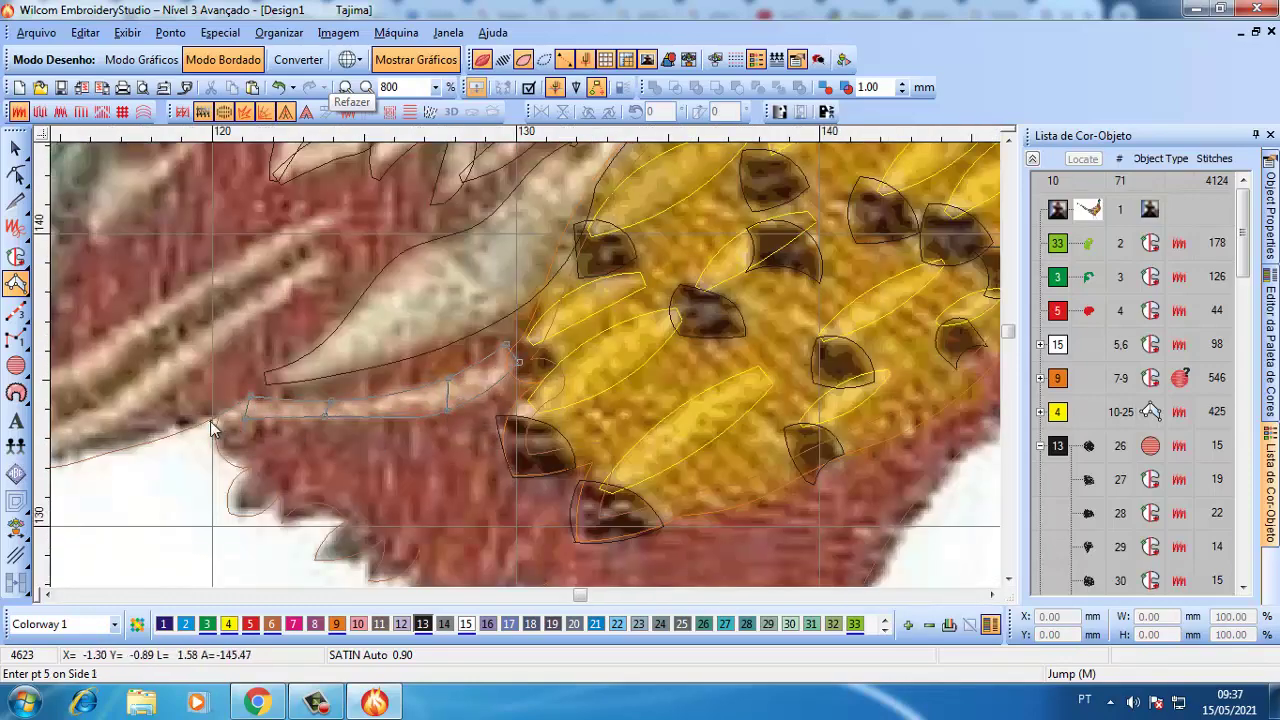
pyautogui.click(210, 428)
pyautogui.press('Return')
# - Draw a long slim column over the lower of the two parallel pale stripes near the body's rear edge
pyautogui.scroll(-2, 207, 428)
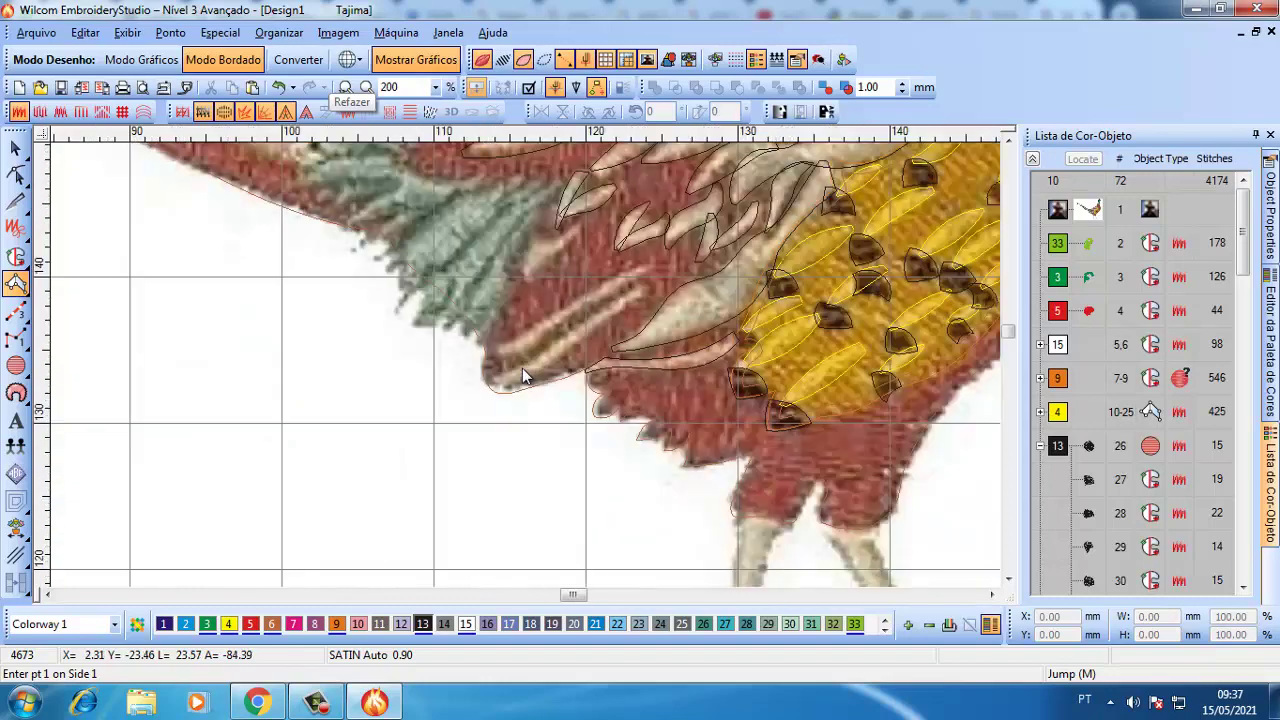
pyautogui.scroll(2, 500, 371)
pyautogui.click(496, 373)
pyautogui.click(500, 379)
pyautogui.click(576, 325)
pyautogui.click(595, 345)
pyautogui.click(674, 248)
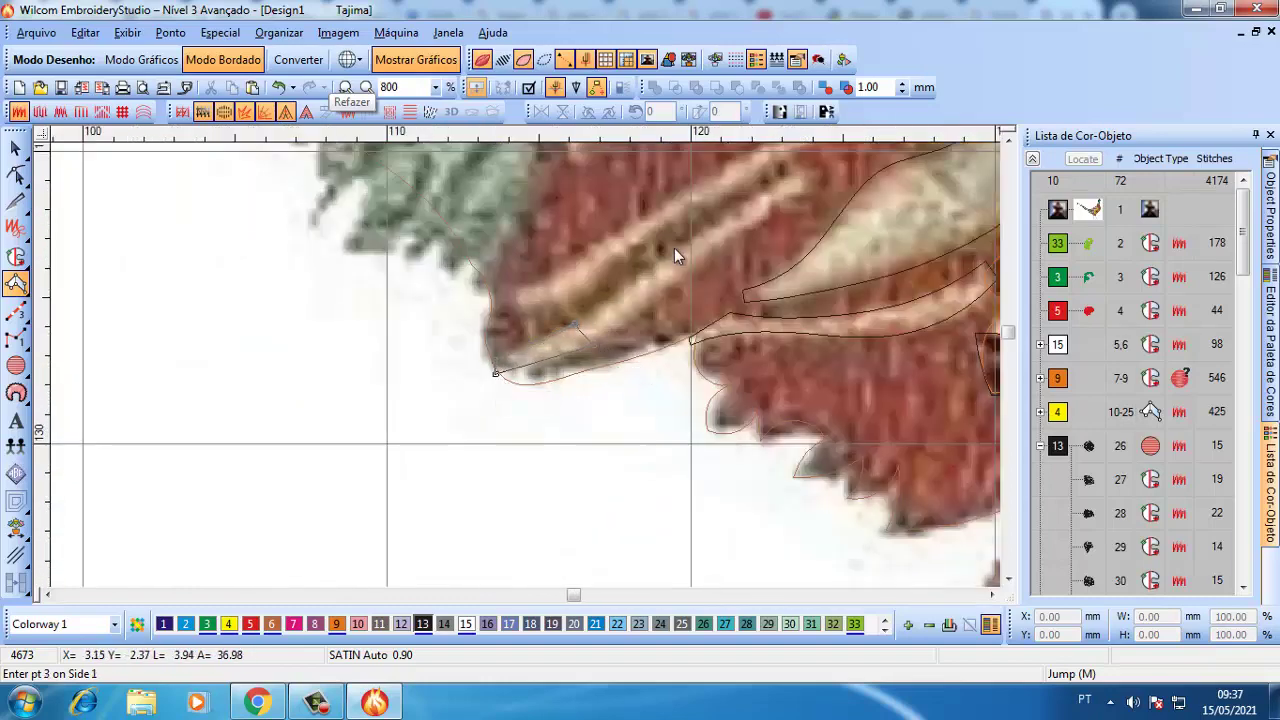
pyautogui.click(701, 265)
pyautogui.click(801, 176)
pyautogui.press('Return')
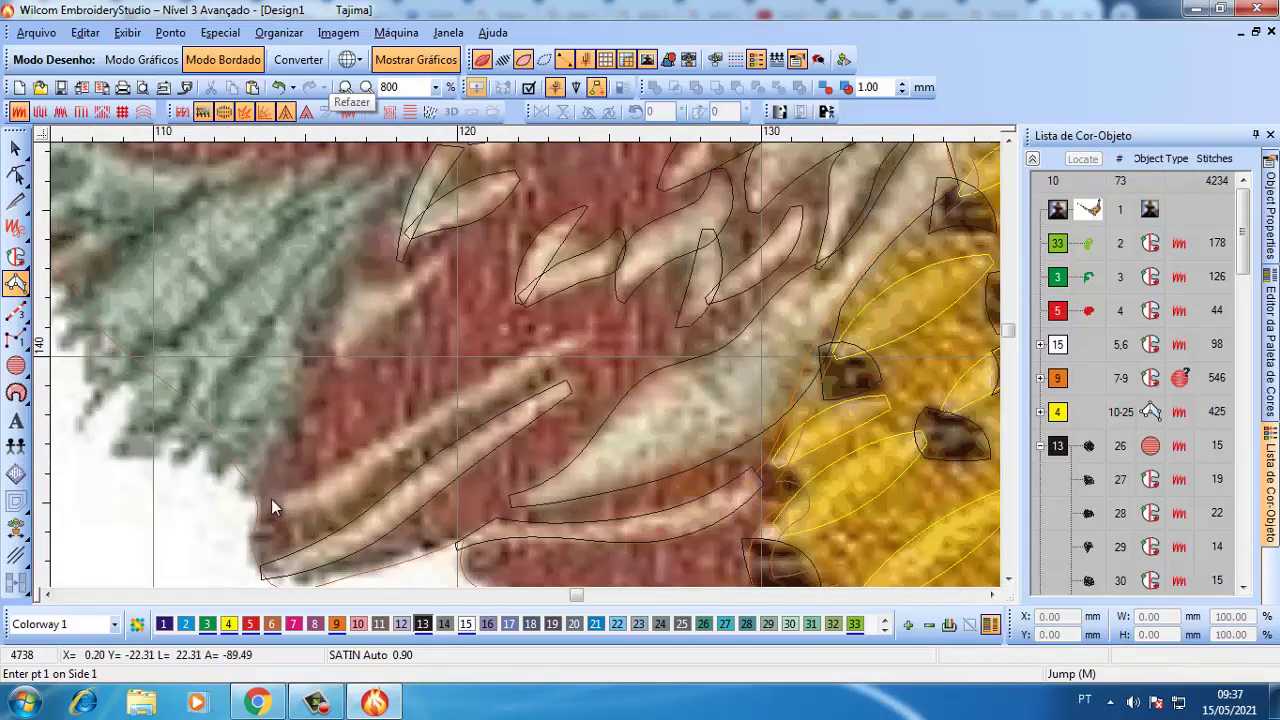
# - Draw a matching slim column over the upper of the two parallel pale stripes, starting at the body's rear edge
pyautogui.click(271, 499)
pyautogui.click(323, 482)
pyautogui.click(390, 431)
pyautogui.click(501, 359)
pyautogui.click(522, 388)
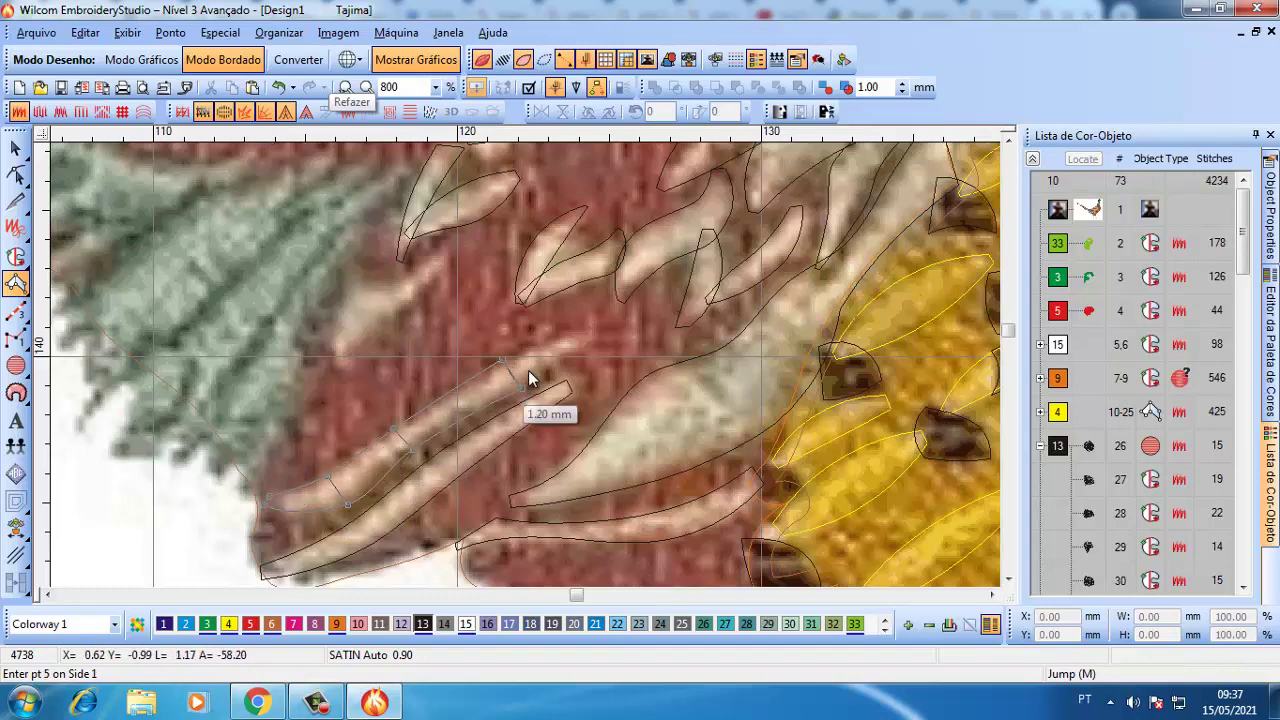
pyautogui.click(571, 339)
pyautogui.press('Return')
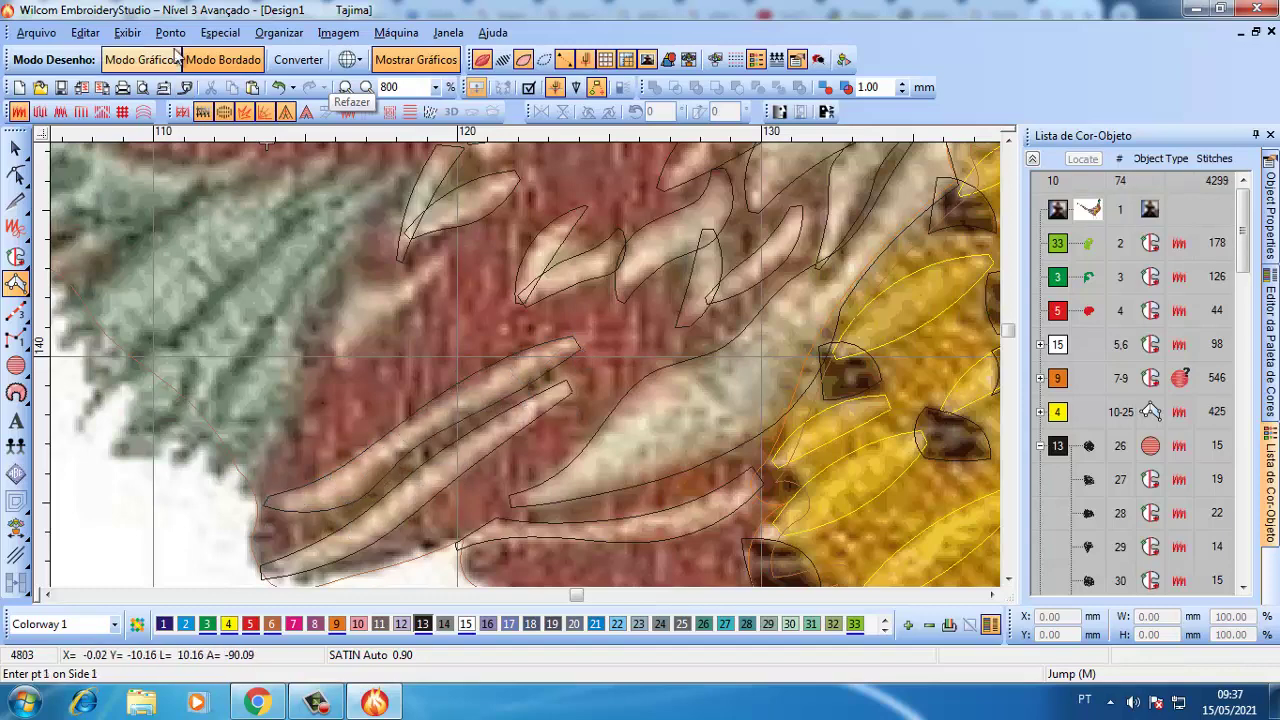
# - Look through the program's option pages for general, grid and guide, image and design view settings, and accept them as they are
pyautogui.click(127, 32)
pyautogui.click(211, 570)
pyautogui.click(797, 160)
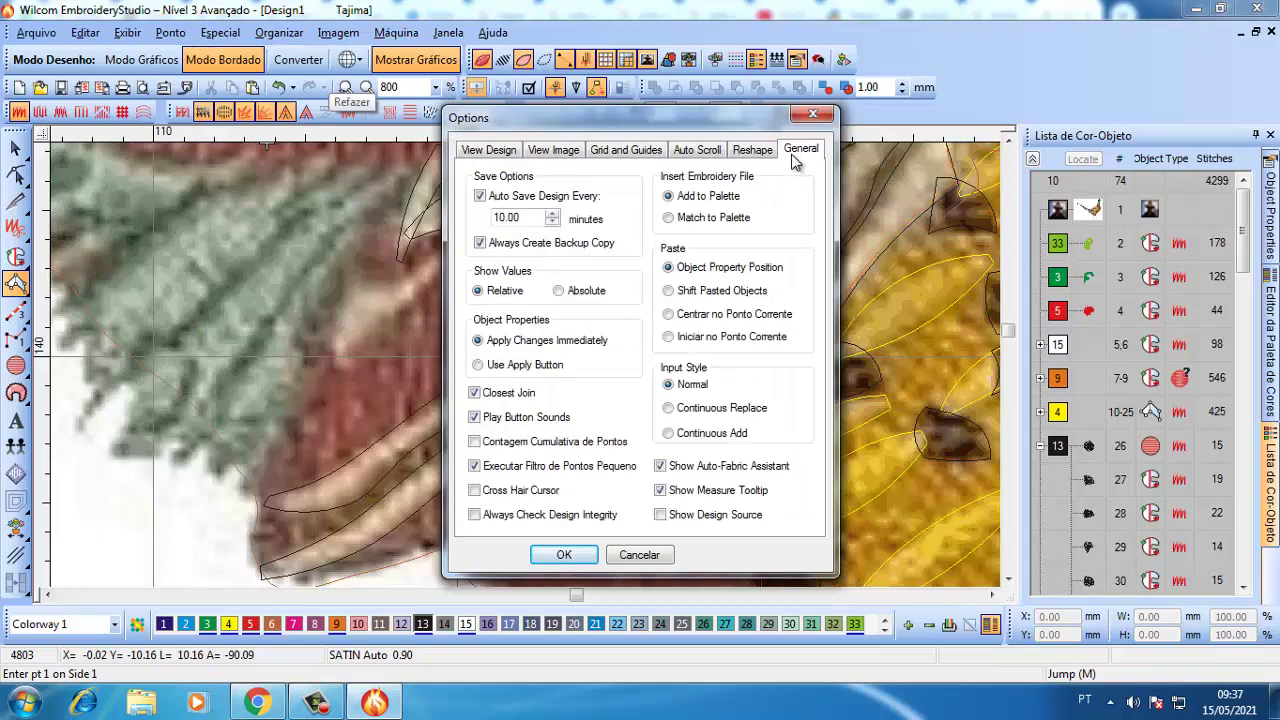
pyautogui.click(748, 160)
pyautogui.click(708, 158)
pyautogui.click(650, 158)
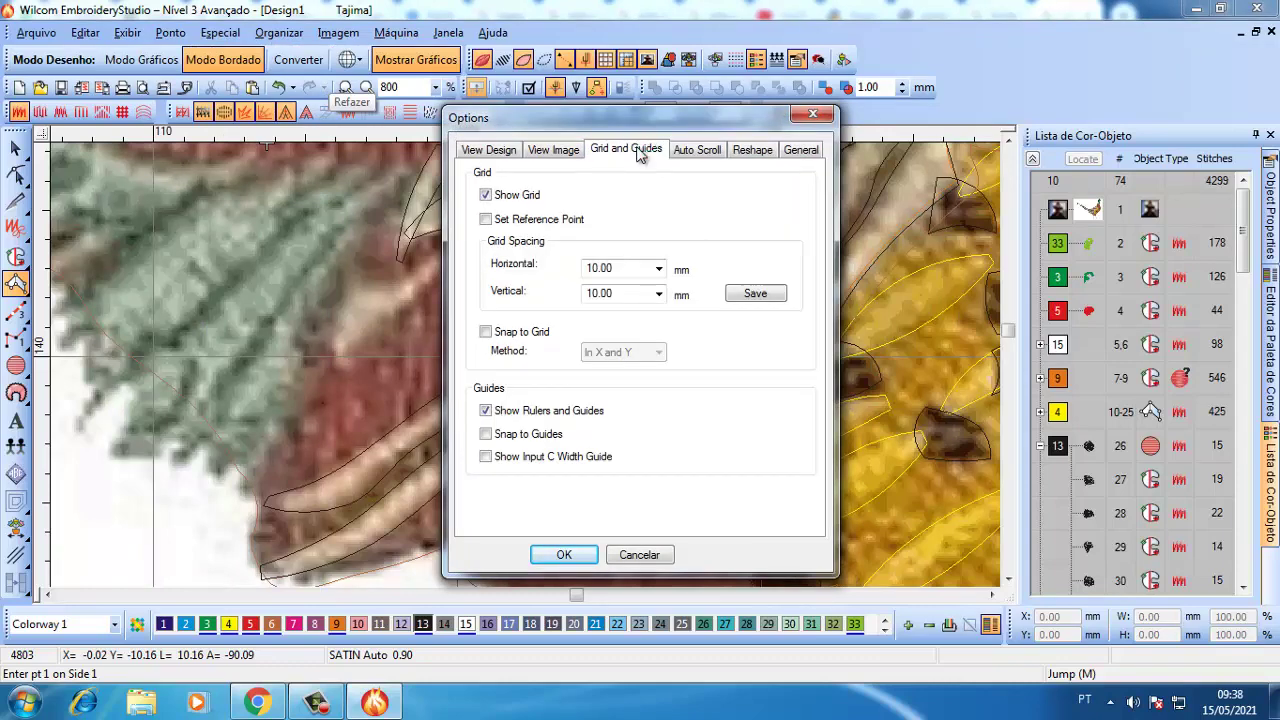
pyautogui.click(560, 160)
pyautogui.click(490, 152)
pyautogui.click(799, 150)
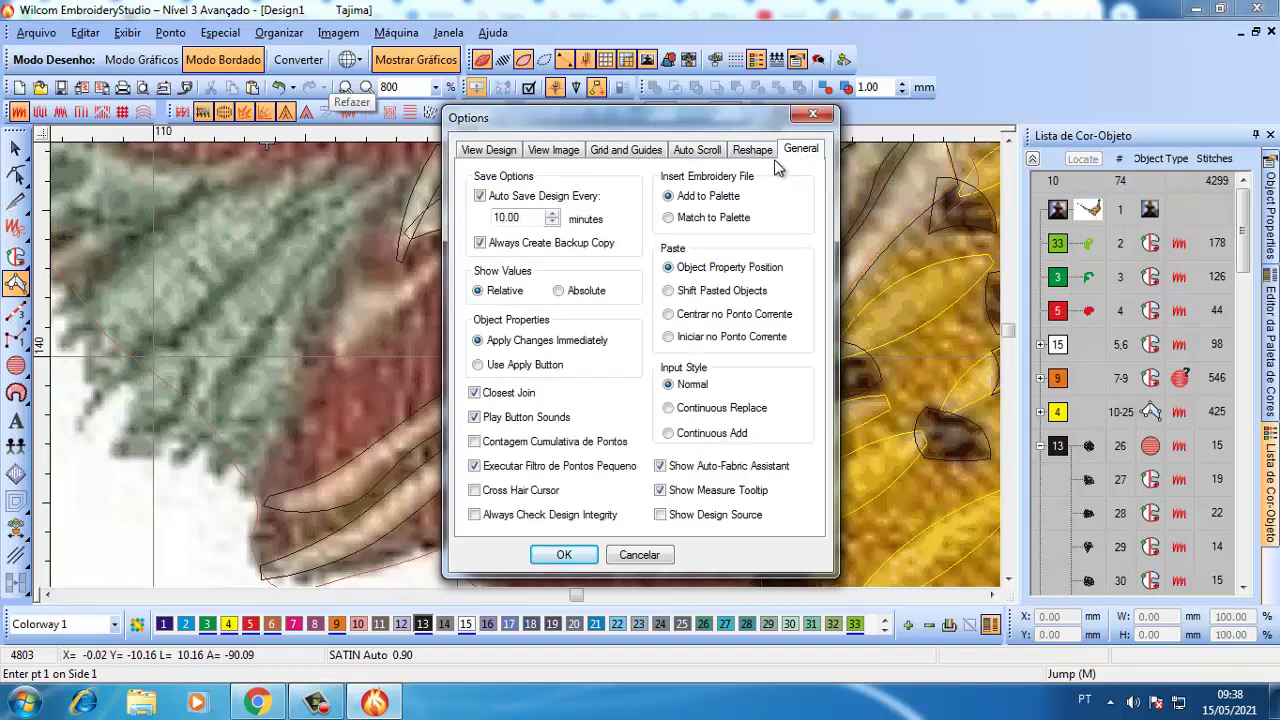
pyautogui.click(560, 556)
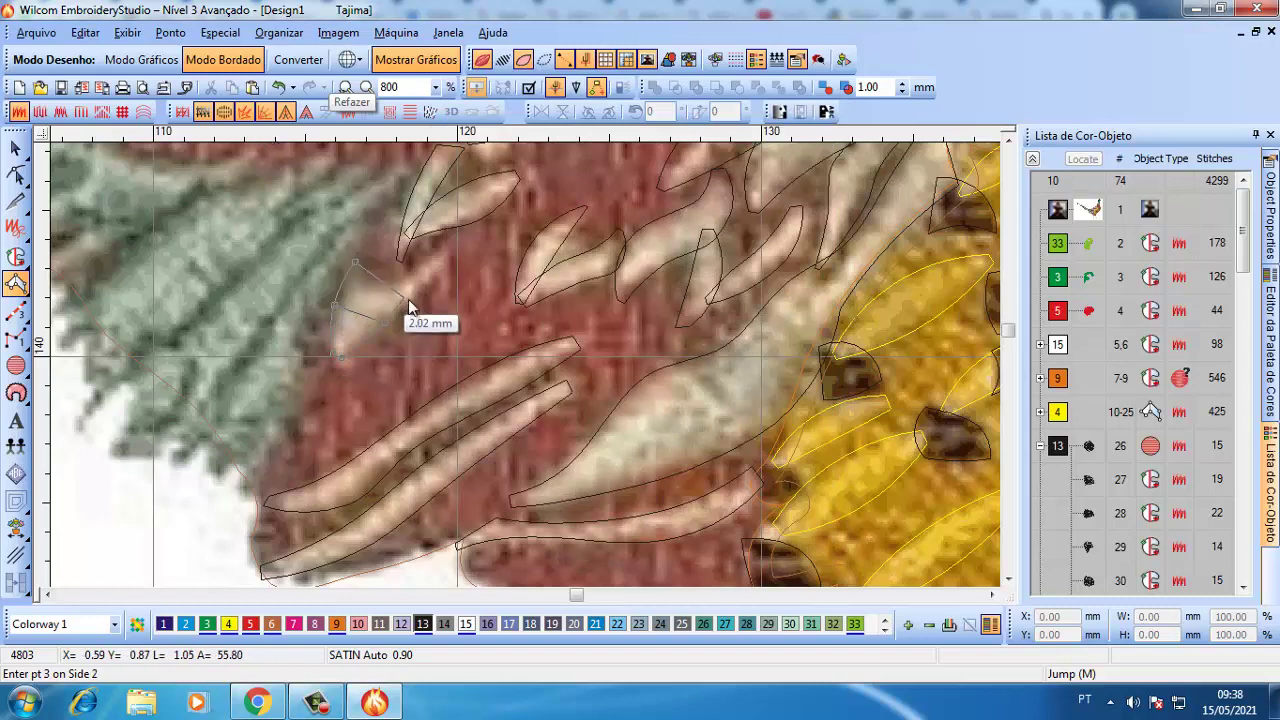
# - Draw a short tapering column over the small pale feather beside the grey-green rump feathers
pyautogui.click(355, 263)
pyautogui.click(412, 283)
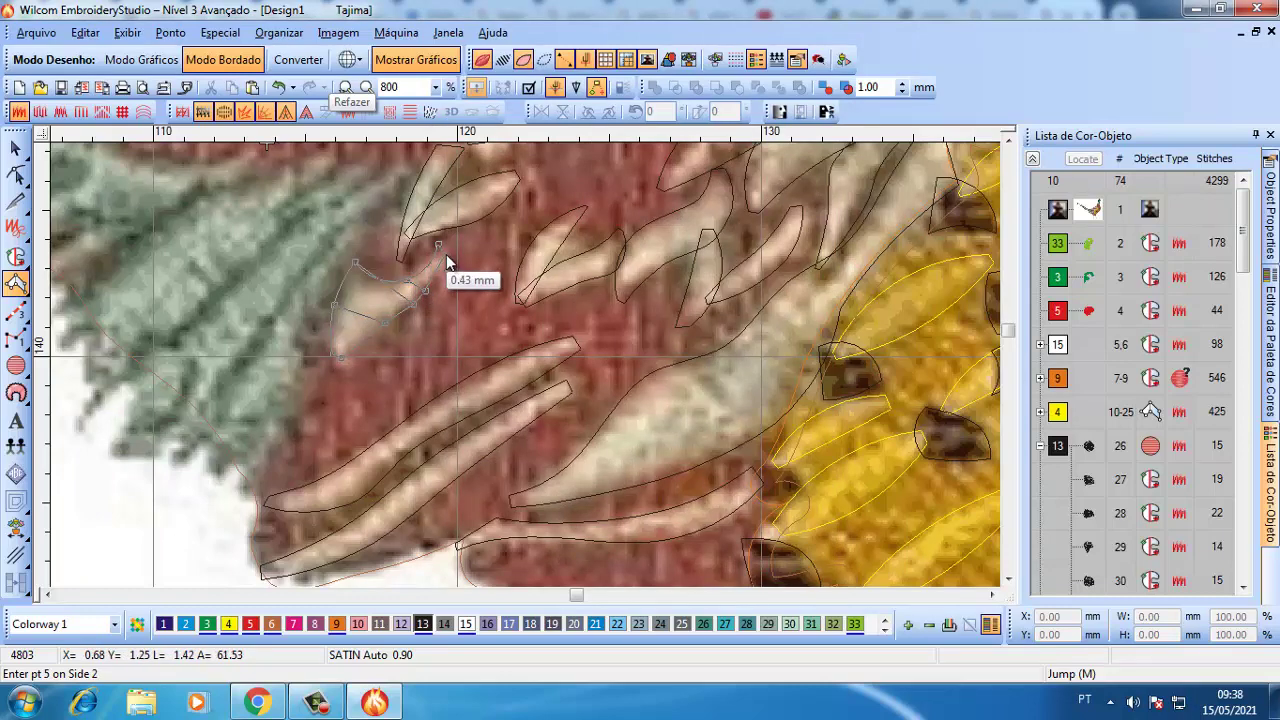
pyautogui.press('Return')
# - Draw a pointed column over the grey-green rump feather bordering the red body
pyautogui.hotkey('shift', 'z')
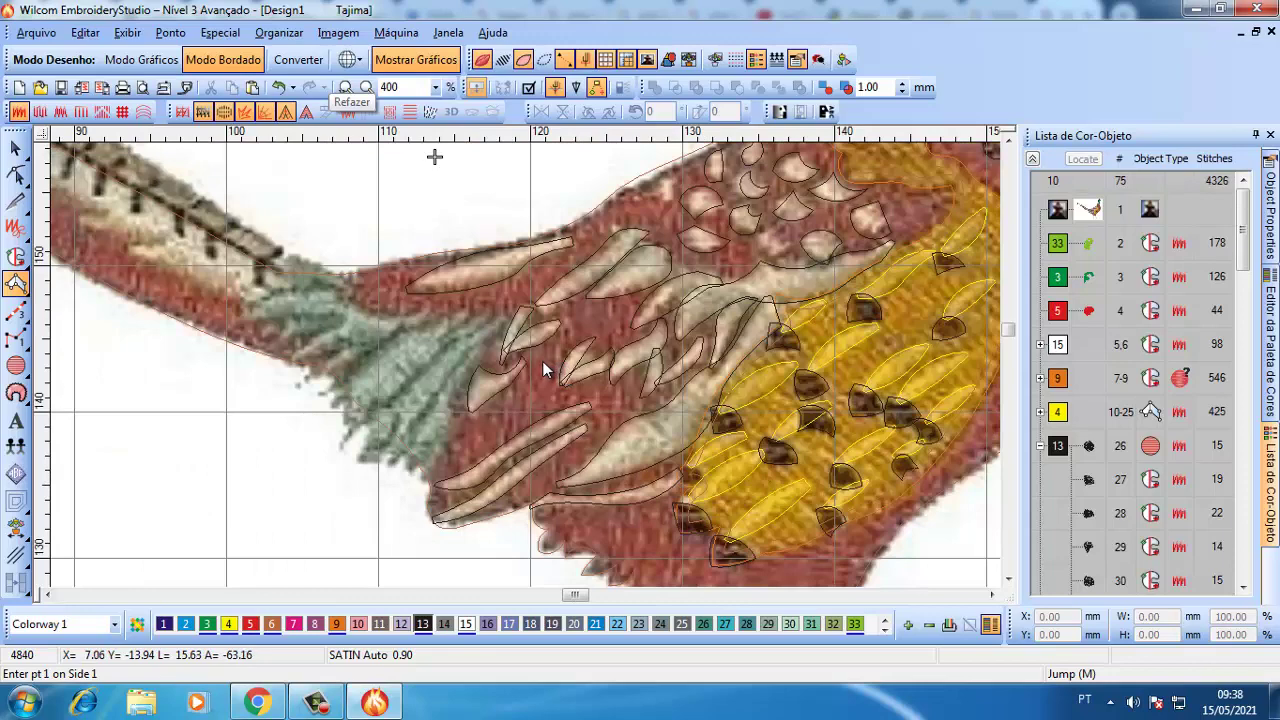
pyautogui.press('z')
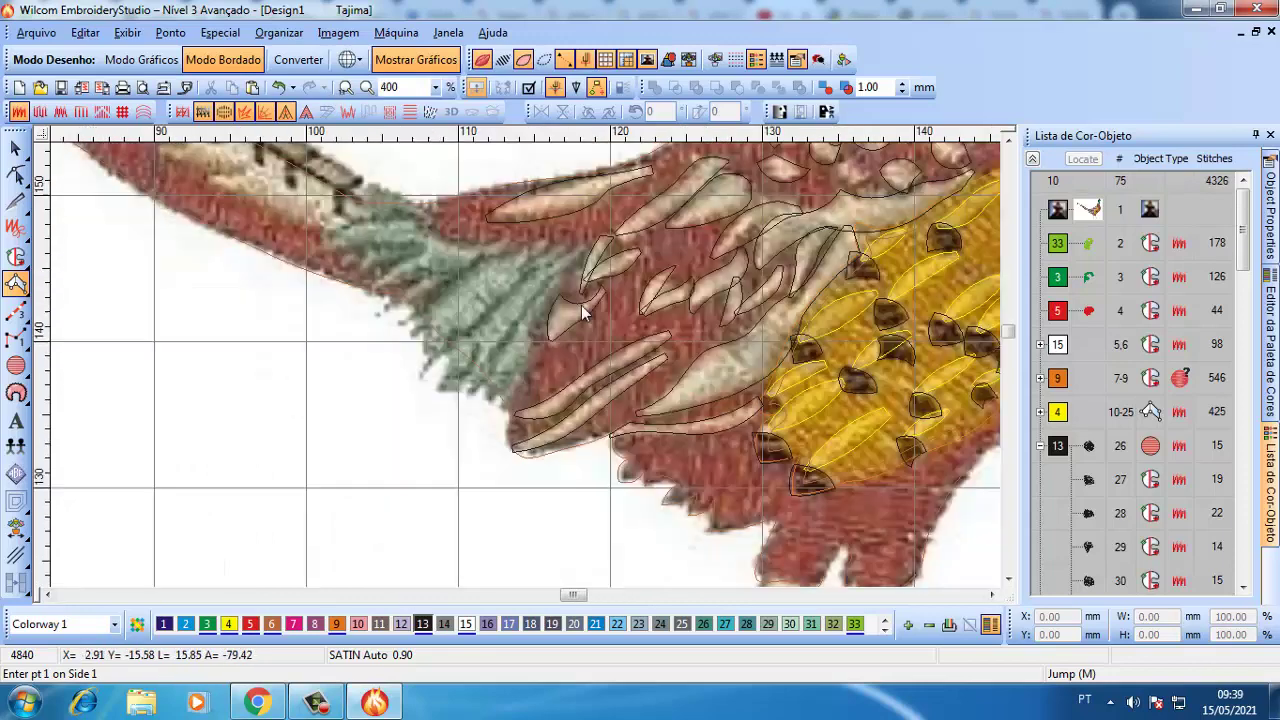
pyautogui.click(333, 554)
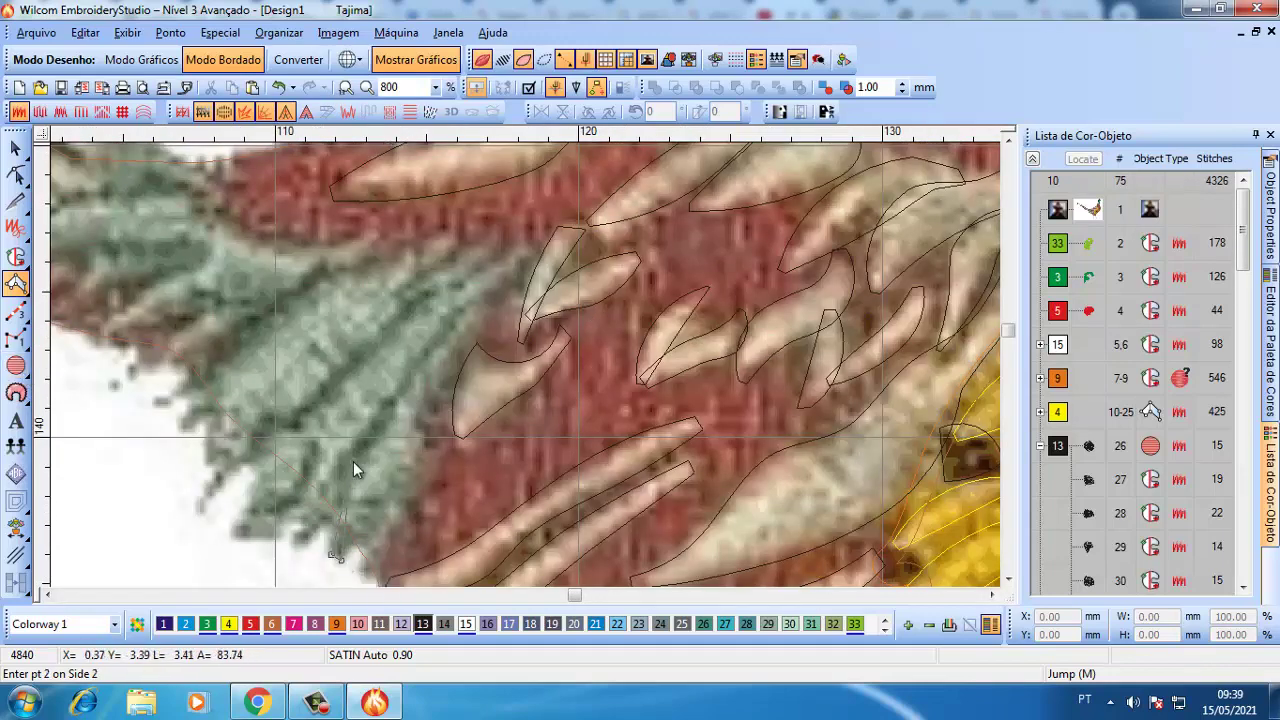
pyautogui.click(407, 367)
pyautogui.click(474, 307)
pyautogui.press('Return')
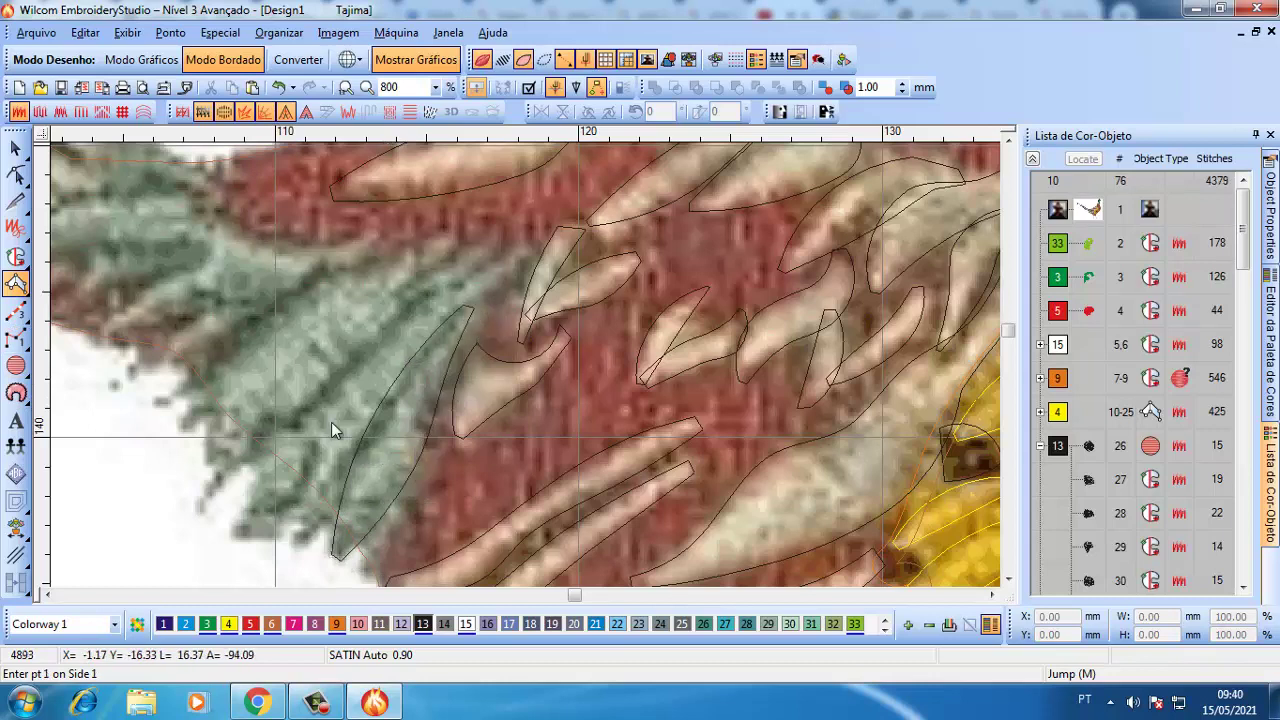
# - Draw a long tapering column over the second grey-green rump feather, ending at the pale wing feathers
pyautogui.click(238, 540)
pyautogui.click(232, 528)
pyautogui.click(280, 436)
pyautogui.click(358, 352)
pyautogui.click(402, 377)
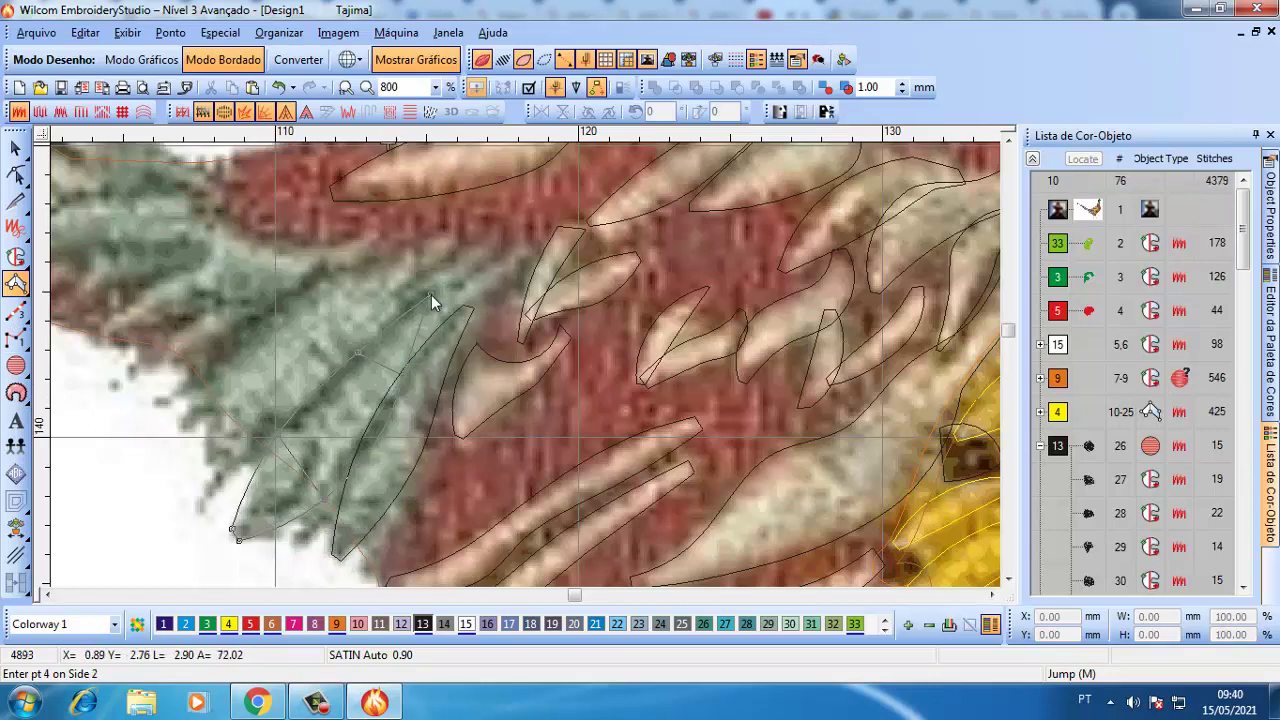
pyautogui.click(431, 295)
pyautogui.click(526, 246)
# - Draw a long curved column over the third grey-green rump feather, running alongside the second one
pyautogui.click(188, 509)
pyautogui.click(200, 513)
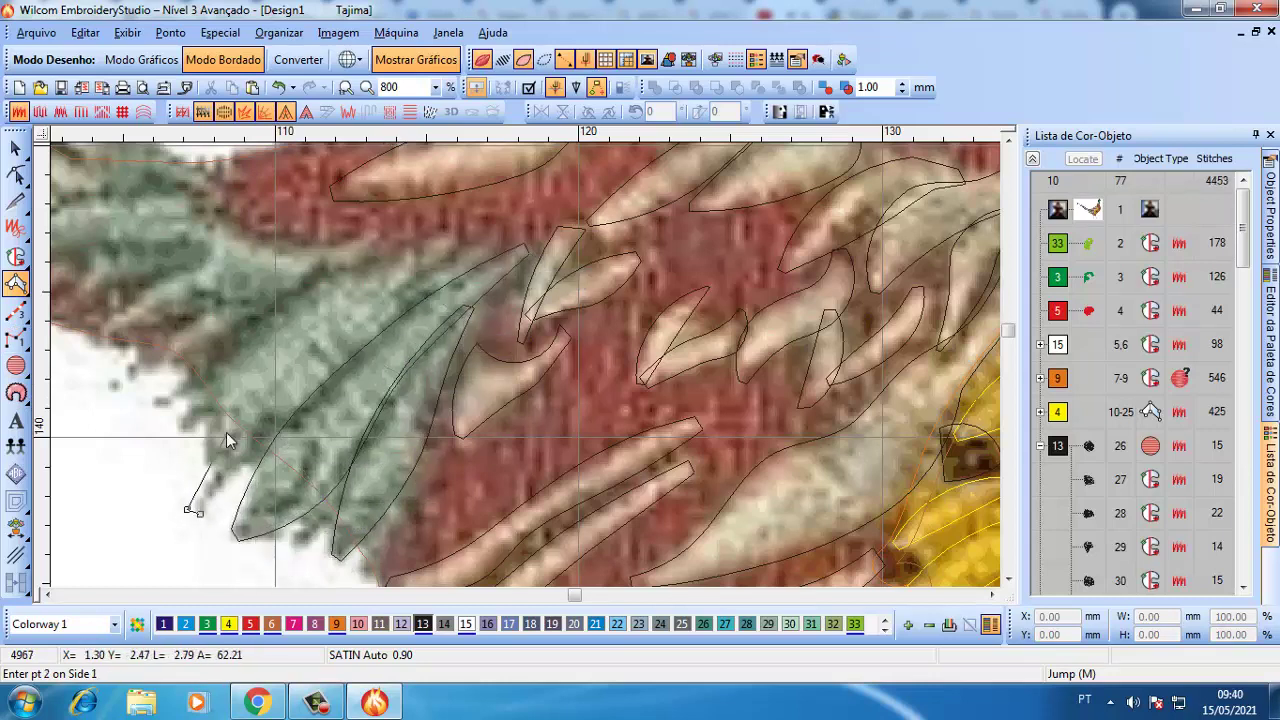
pyautogui.click(228, 410)
pyautogui.click(268, 424)
pyautogui.click(290, 345)
pyautogui.click(330, 378)
pyautogui.click(428, 286)
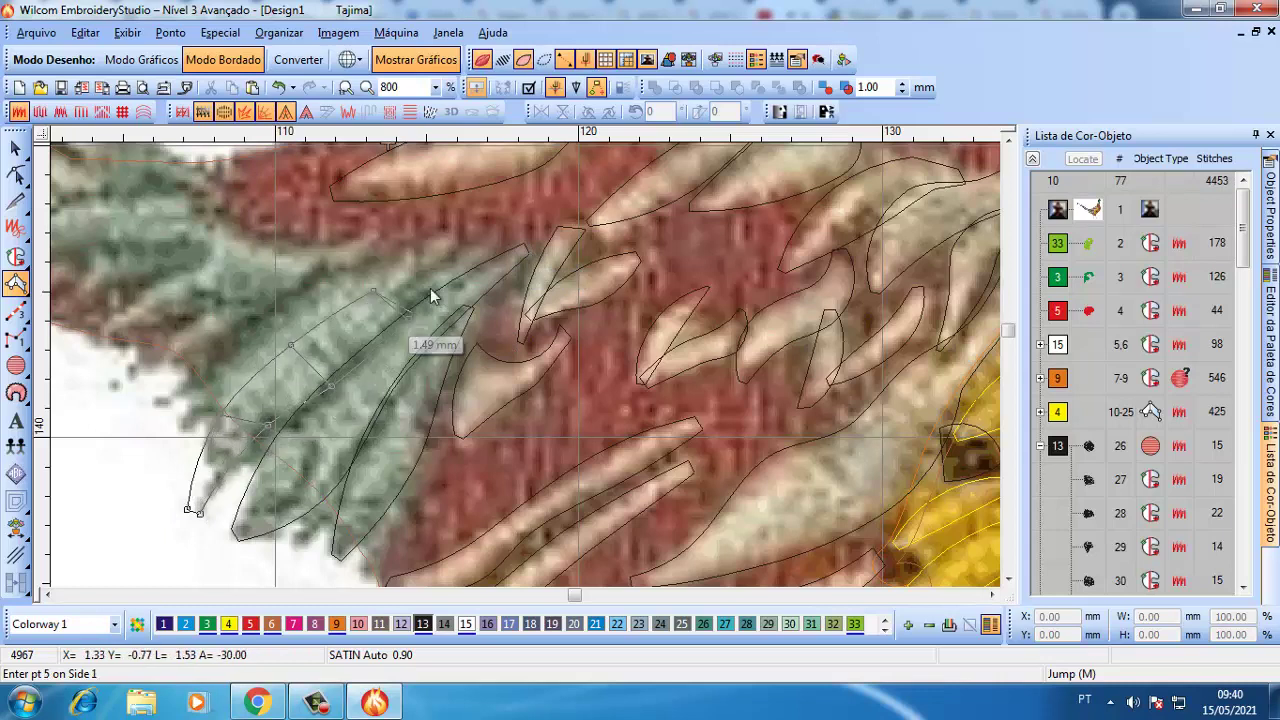
pyautogui.click(474, 258)
pyautogui.click(483, 243)
pyautogui.press('Return')
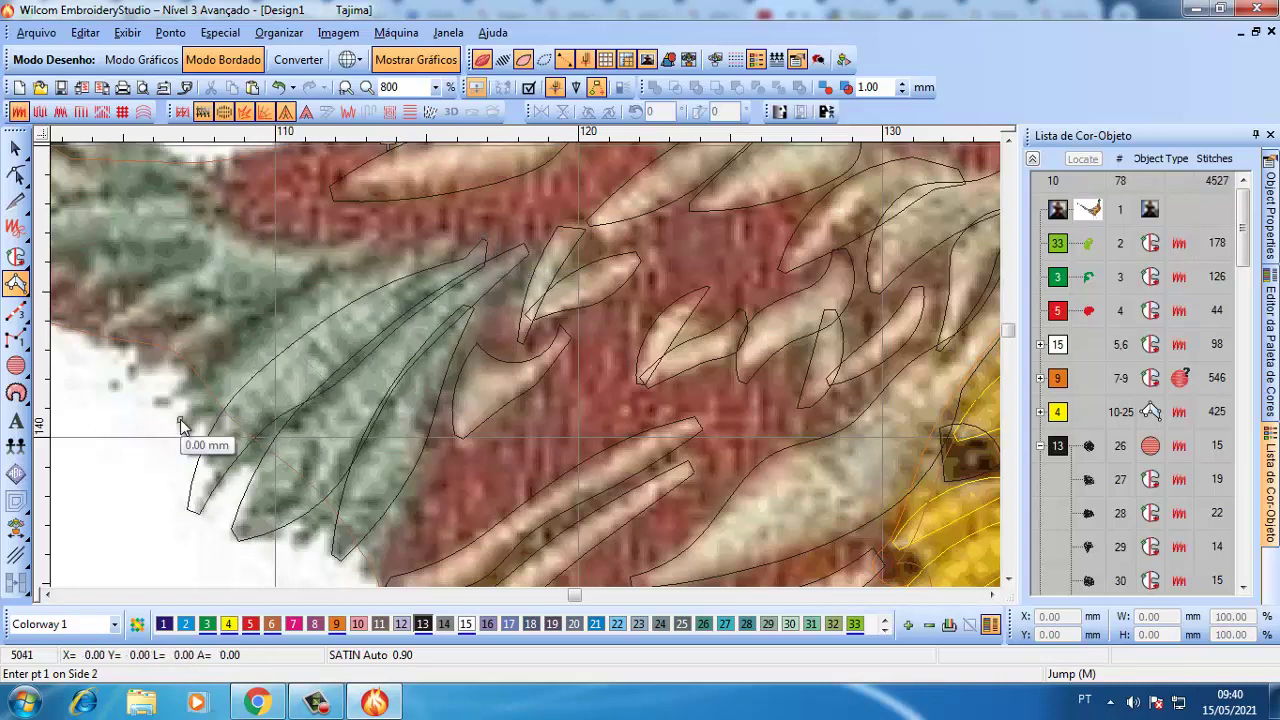
# - Draw a curved column over the fourth grey-green rump feather, along the upper edge of the fan
pyautogui.click(228, 403)
pyautogui.click(204, 373)
pyautogui.click(333, 318)
pyautogui.click(292, 281)
pyautogui.click(367, 267)
pyautogui.click(400, 278)
pyautogui.click(428, 245)
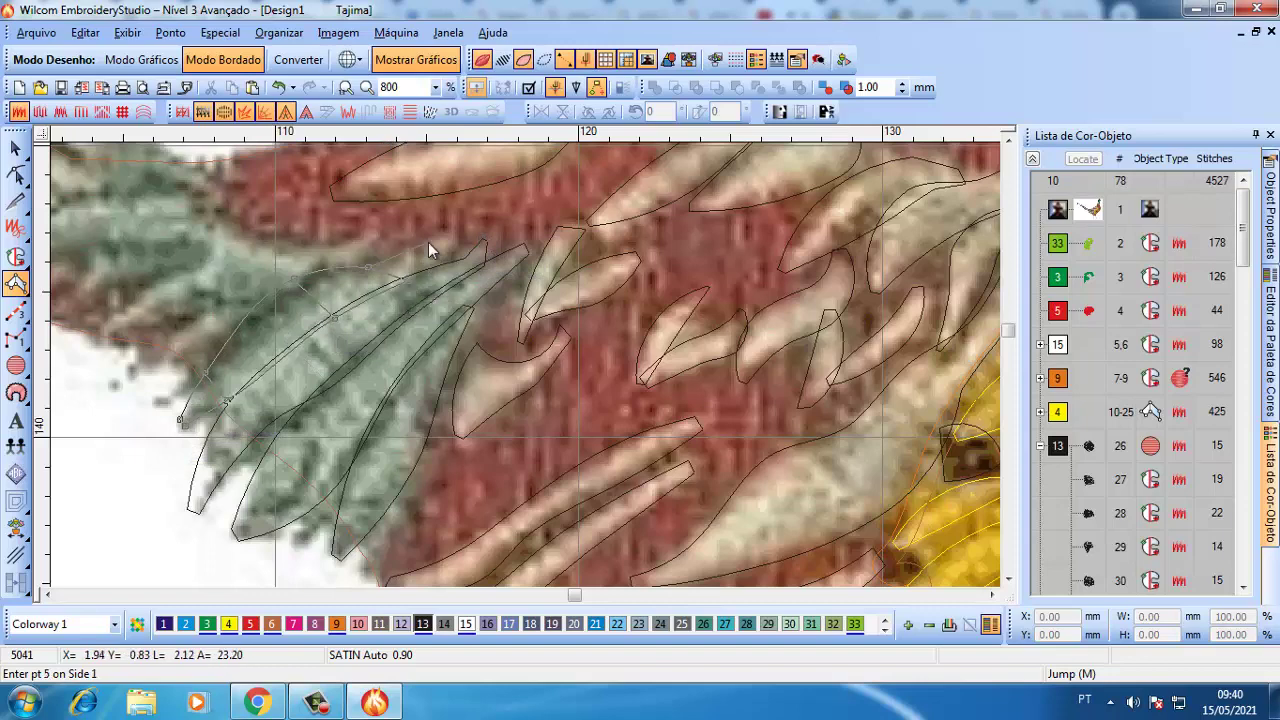
pyautogui.press('Return')
# - Draw a small slanted column over the short brownish feather just tailward of the fan of rump feathers
pyautogui.press('c')
pyautogui.click(371, 392)
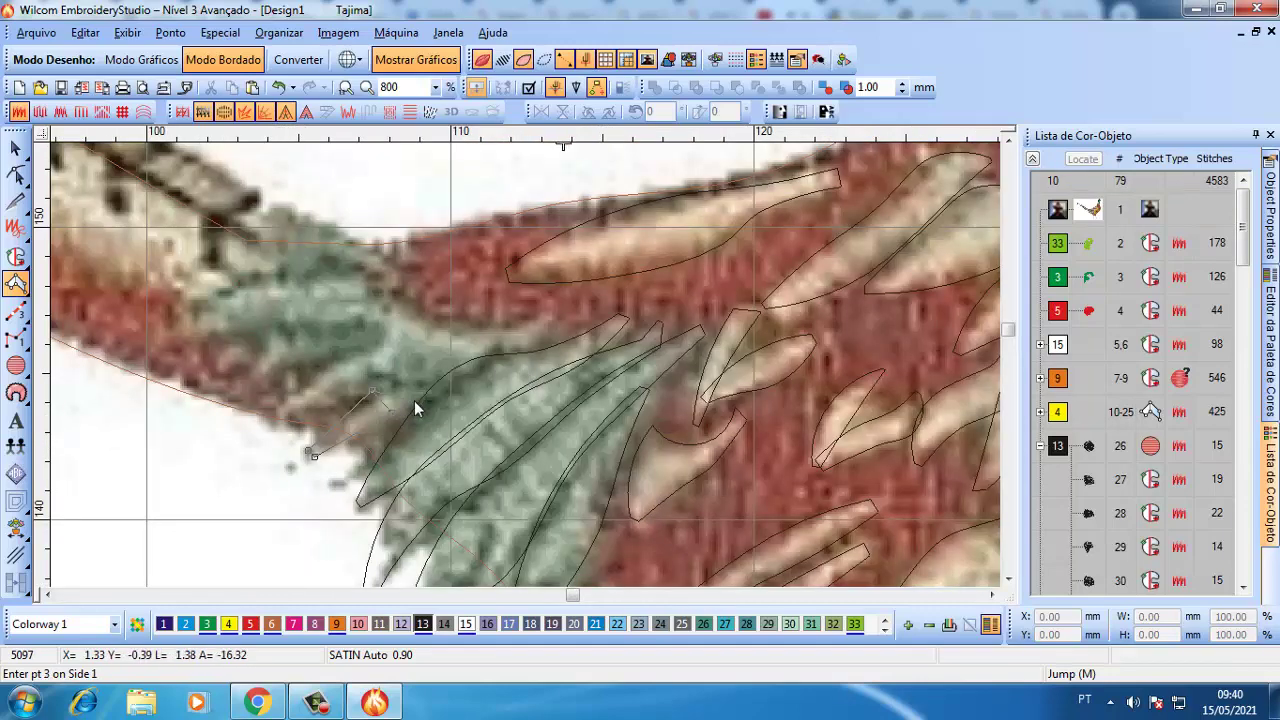
pyautogui.press('Return')
# - Draw a column from the tip above the short brownish feather, widening over the grey-green area and tapering along the fan's top
pyautogui.click(285, 411)
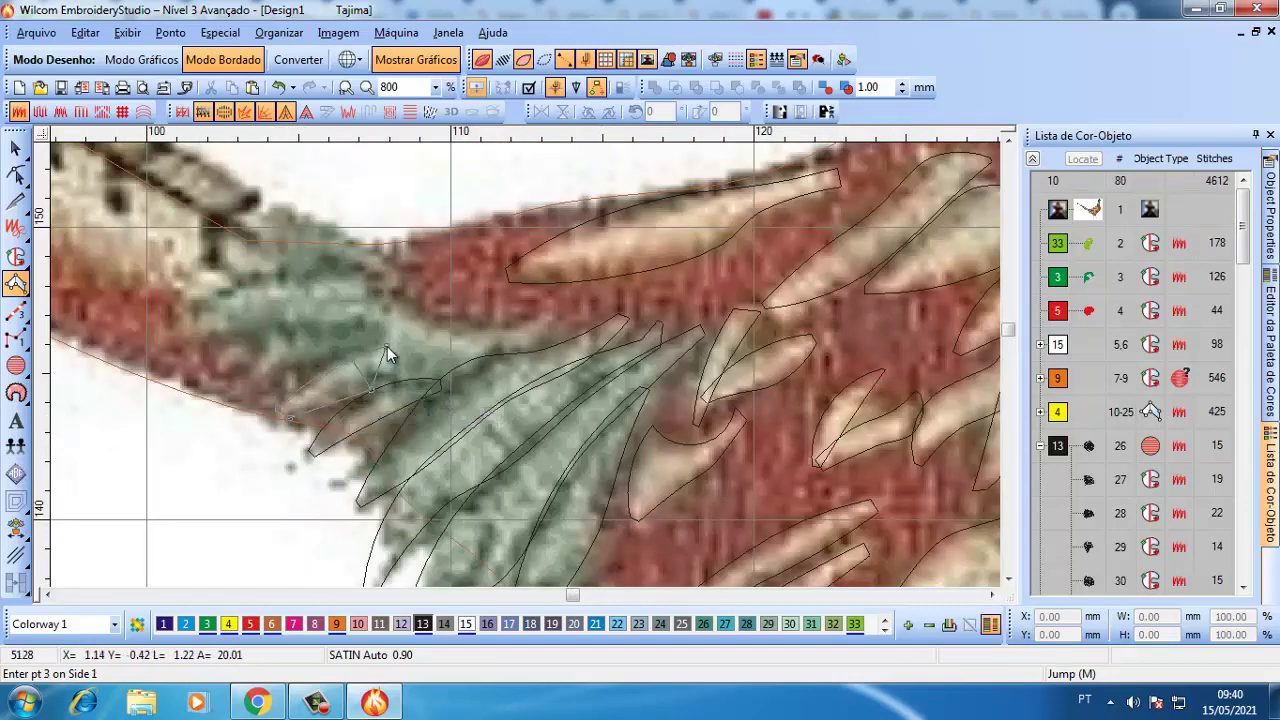
pyautogui.click(387, 346)
pyautogui.click(398, 312)
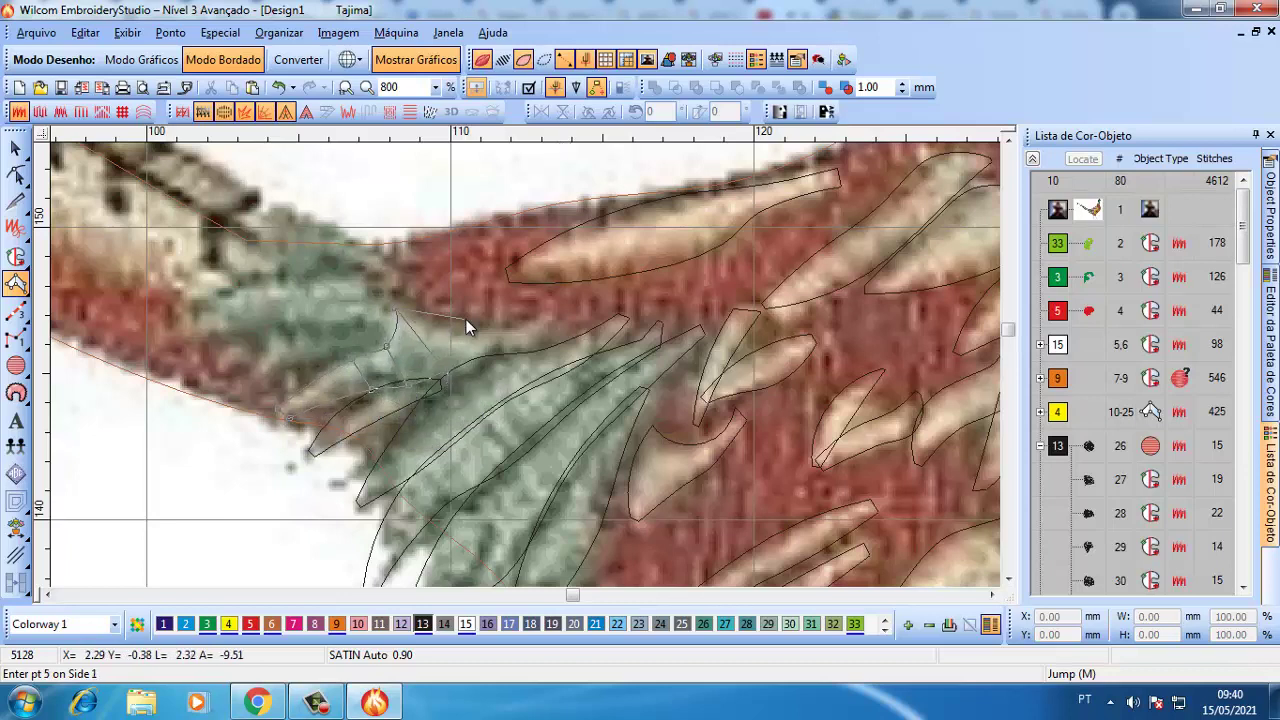
pyautogui.click(490, 323)
pyautogui.click(546, 311)
pyautogui.press('Return')
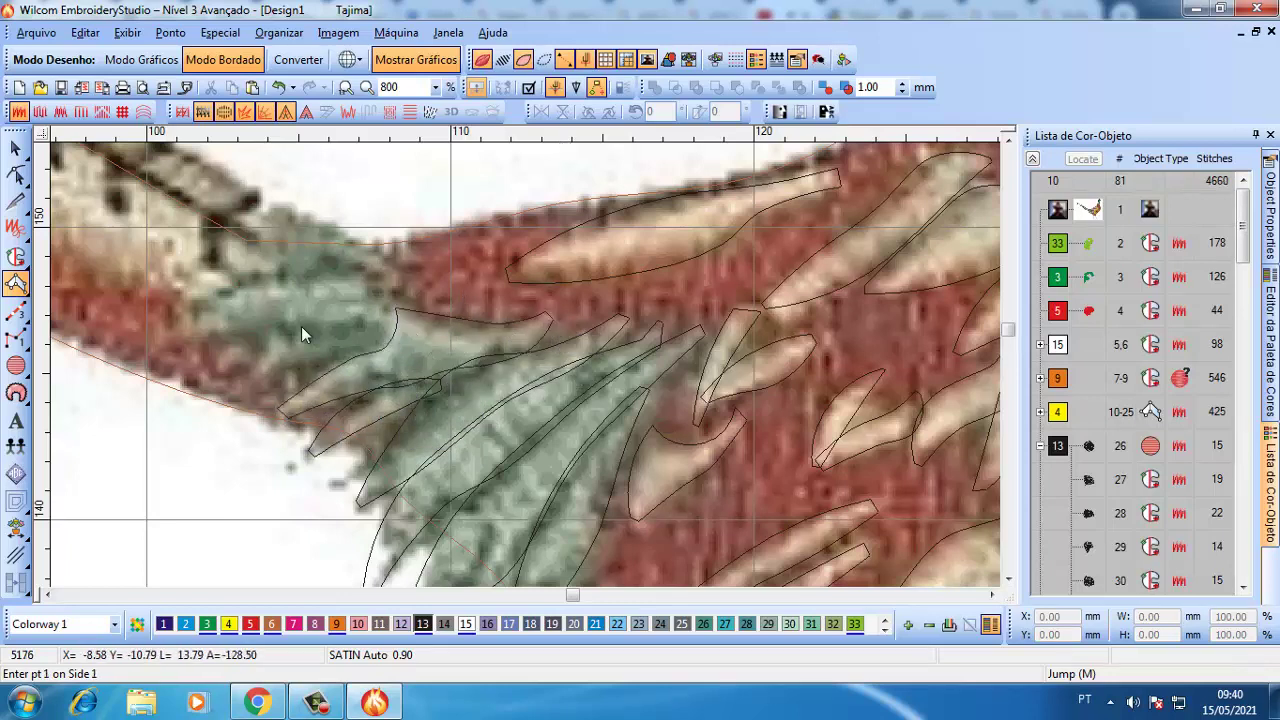
# - Draw two short curved columns, one above the other, over the grey-green feathers at the base of the tail
pyautogui.click(399, 313)
pyautogui.click(405, 346)
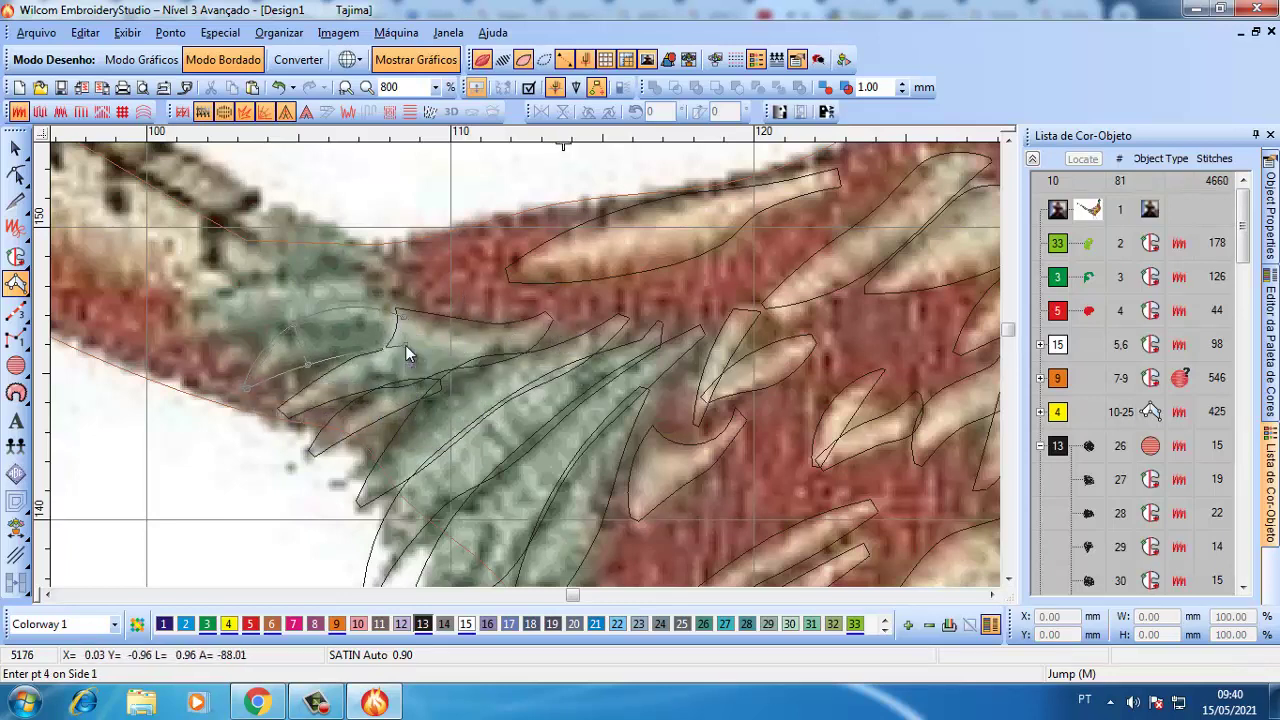
pyautogui.press('Return')
pyautogui.click(372, 295)
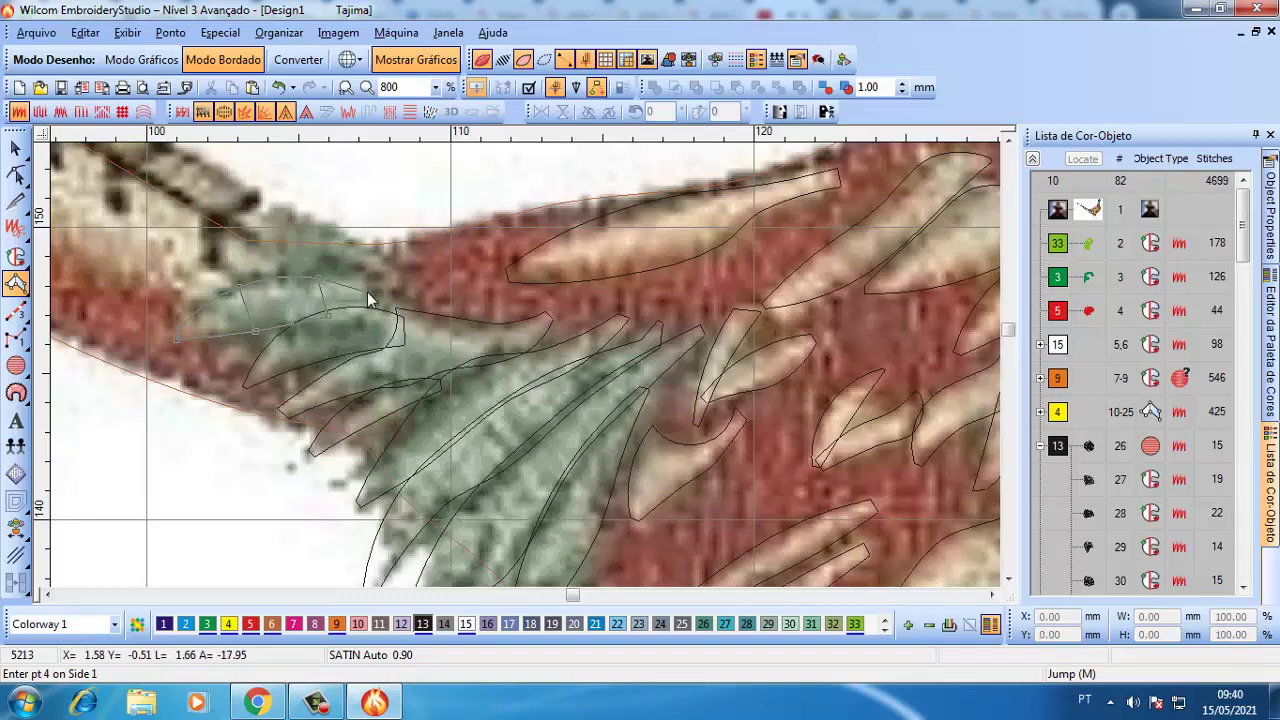
pyautogui.click(400, 322)
pyautogui.press('Return')
# - Draw a long column over the grey-green patch at the tail base, continuing along the tail's grey upper edge
pyautogui.scroll(-2, 400, 320)
pyautogui.scroll(2, 528, 362)
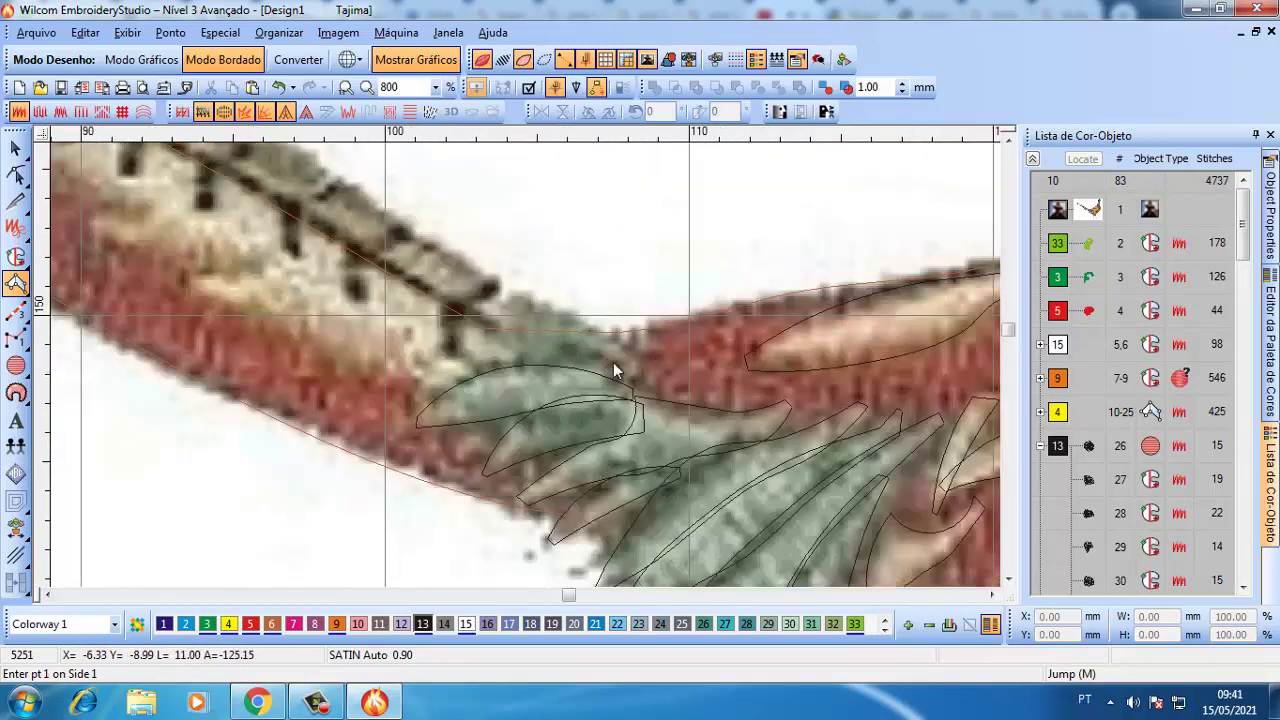
pyautogui.click(602, 375)
pyautogui.click(623, 364)
pyautogui.click(541, 364)
pyautogui.click(576, 314)
pyautogui.click(496, 343)
pyautogui.click(513, 297)
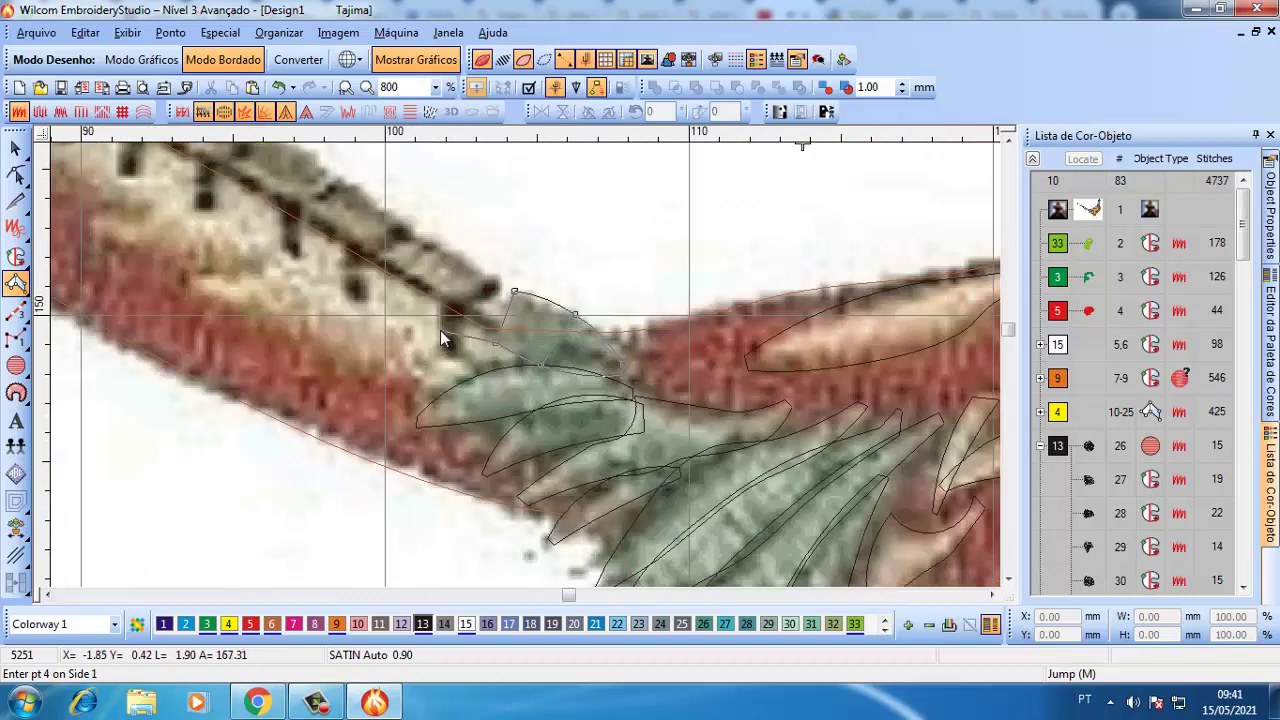
pyautogui.click(443, 337)
pyautogui.click(480, 286)
pyautogui.scroll(-1, 480, 286)
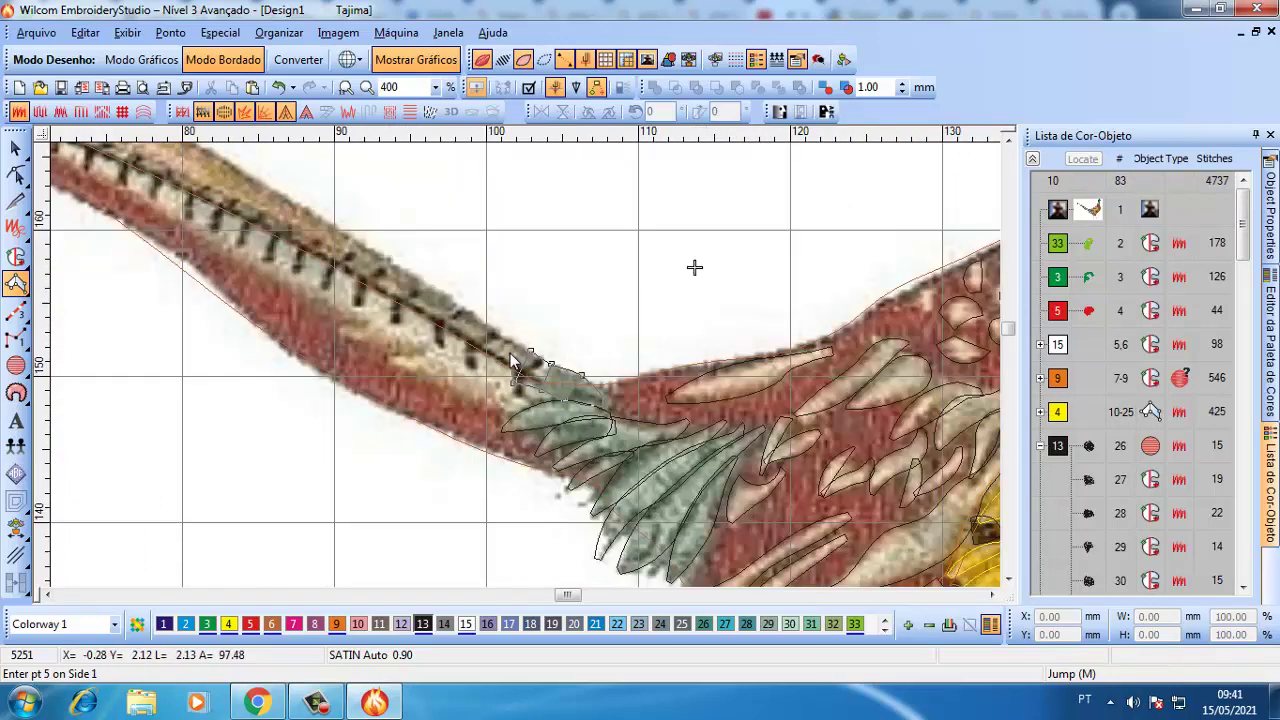
pyautogui.click(464, 300)
pyautogui.click(423, 278)
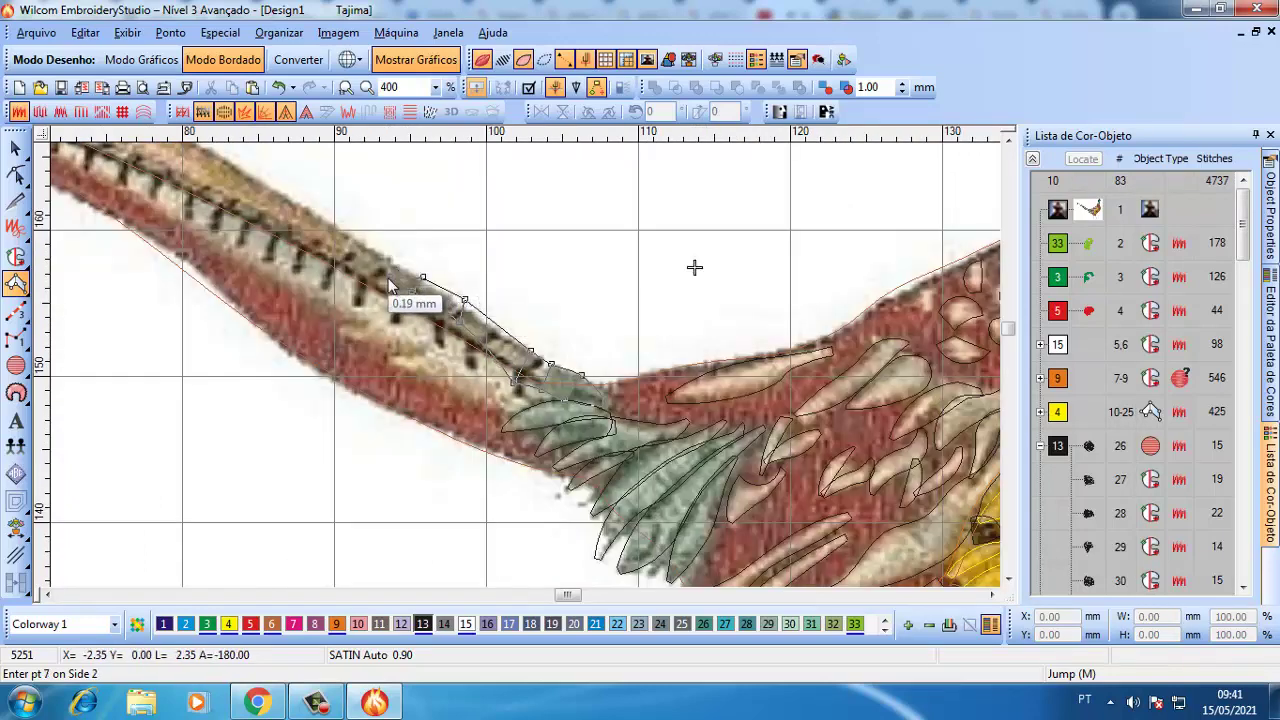
pyautogui.click(390, 270)
pyautogui.press('Return')
# - Select the grey-green rump and tail-base columns, objects 76 to 84, and assign them colour 12
pyautogui.scroll(-4, 416, 295)
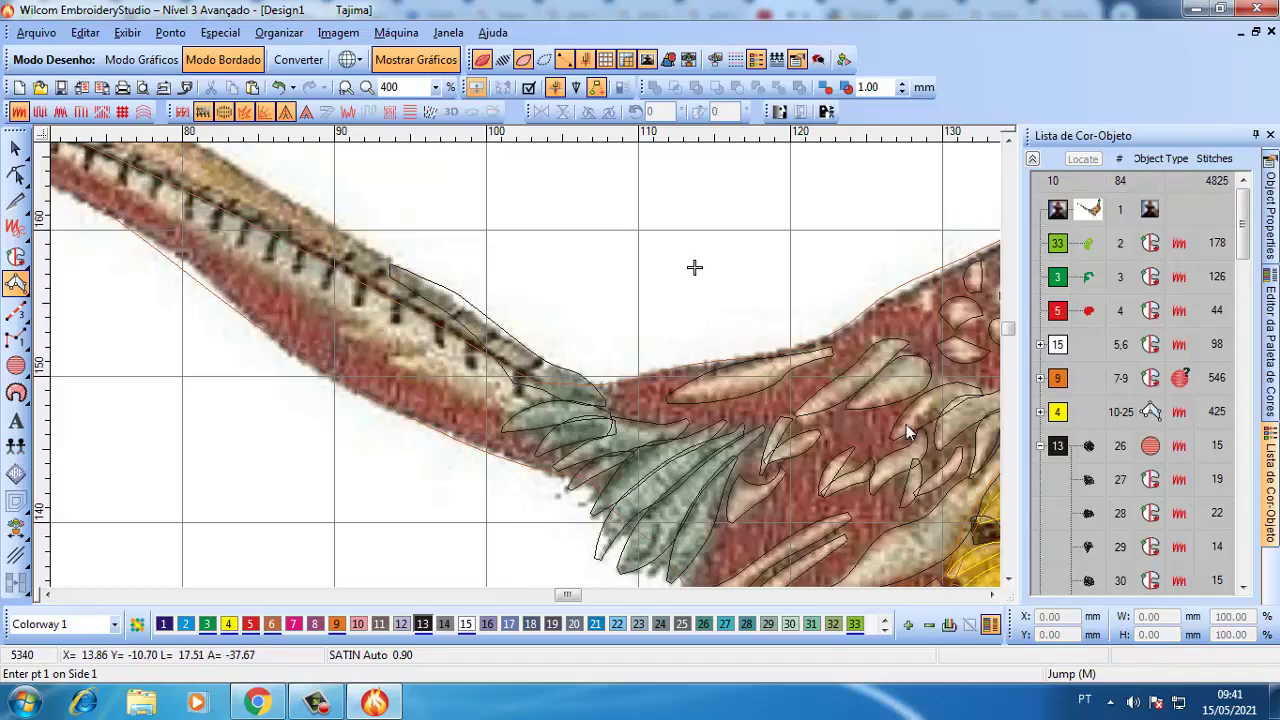
pyautogui.scroll(3, 461, 362)
pyautogui.scroll(-10, 1150, 400)
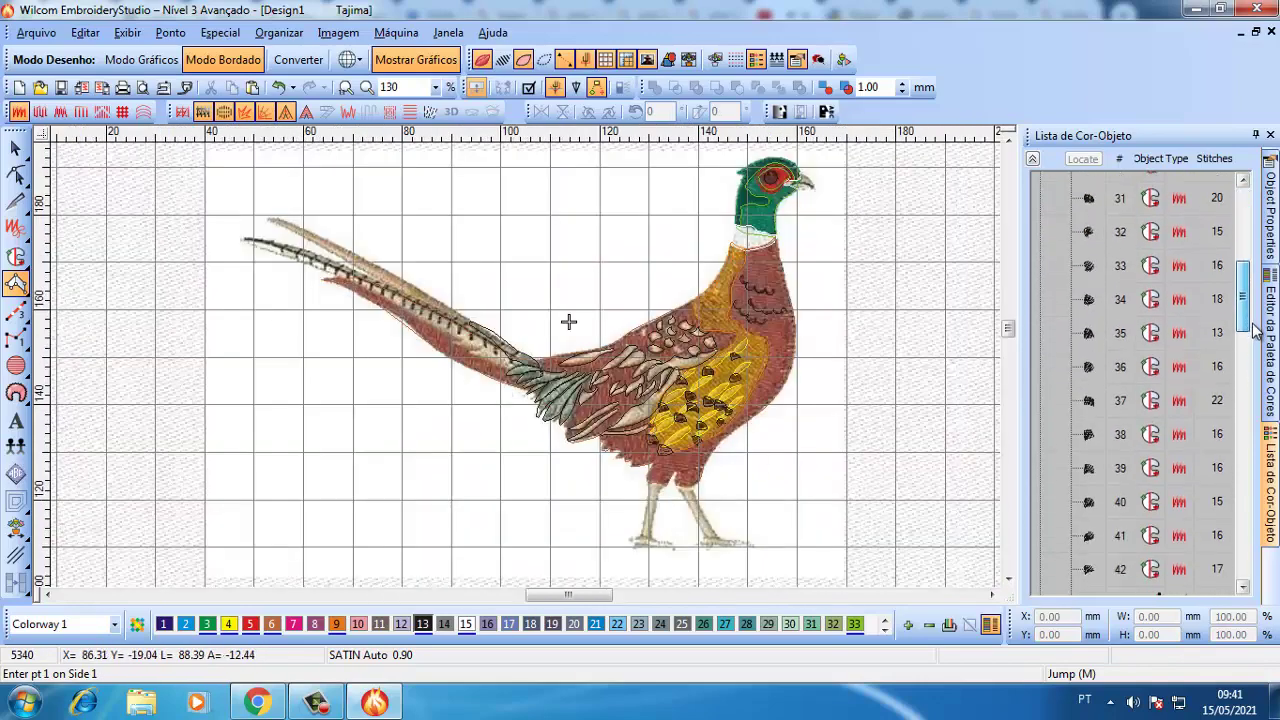
pyautogui.click(1088, 209)
pyautogui.keyDown('shift'); pyautogui.click(1086, 566); pyautogui.keyUp('shift')
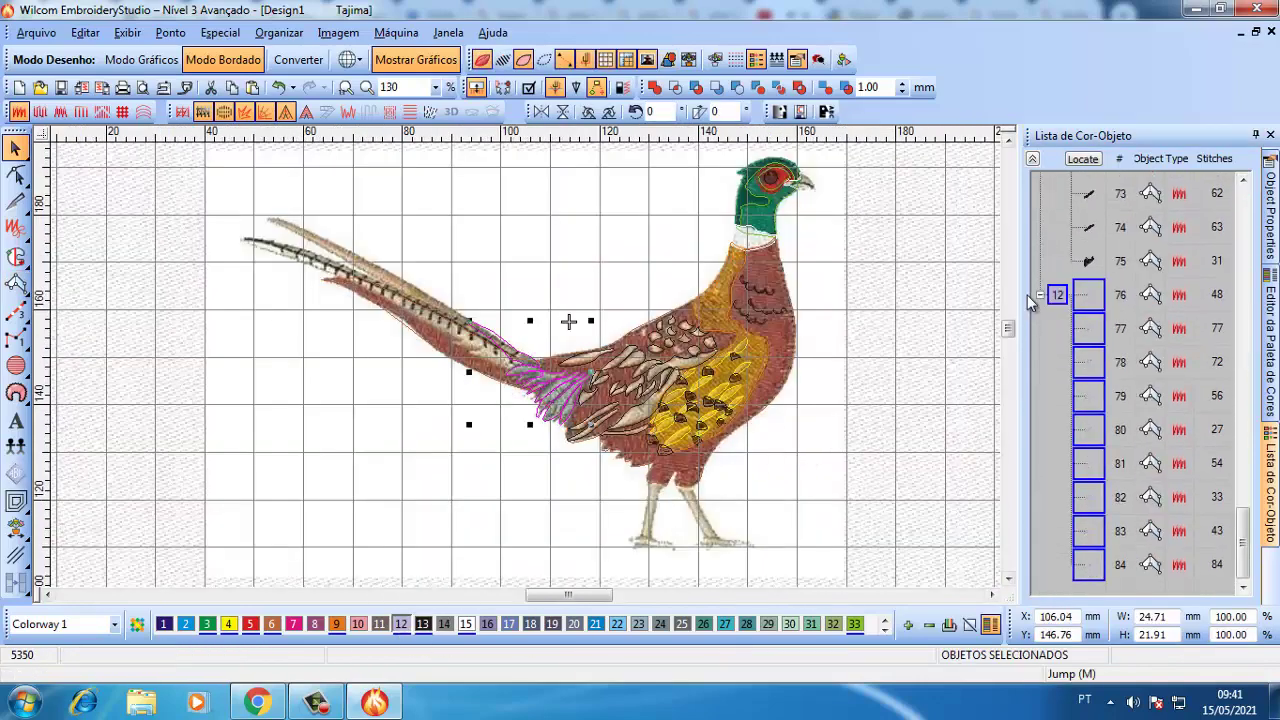
# - Select the light wing feather columns, objects 56 to 75, and assign them colour 15
pyautogui.click(1089, 261)
pyautogui.scroll(6, 1091, 266)
pyautogui.keyDown('shift'); pyautogui.click(1094, 294); pyautogui.keyUp('shift')
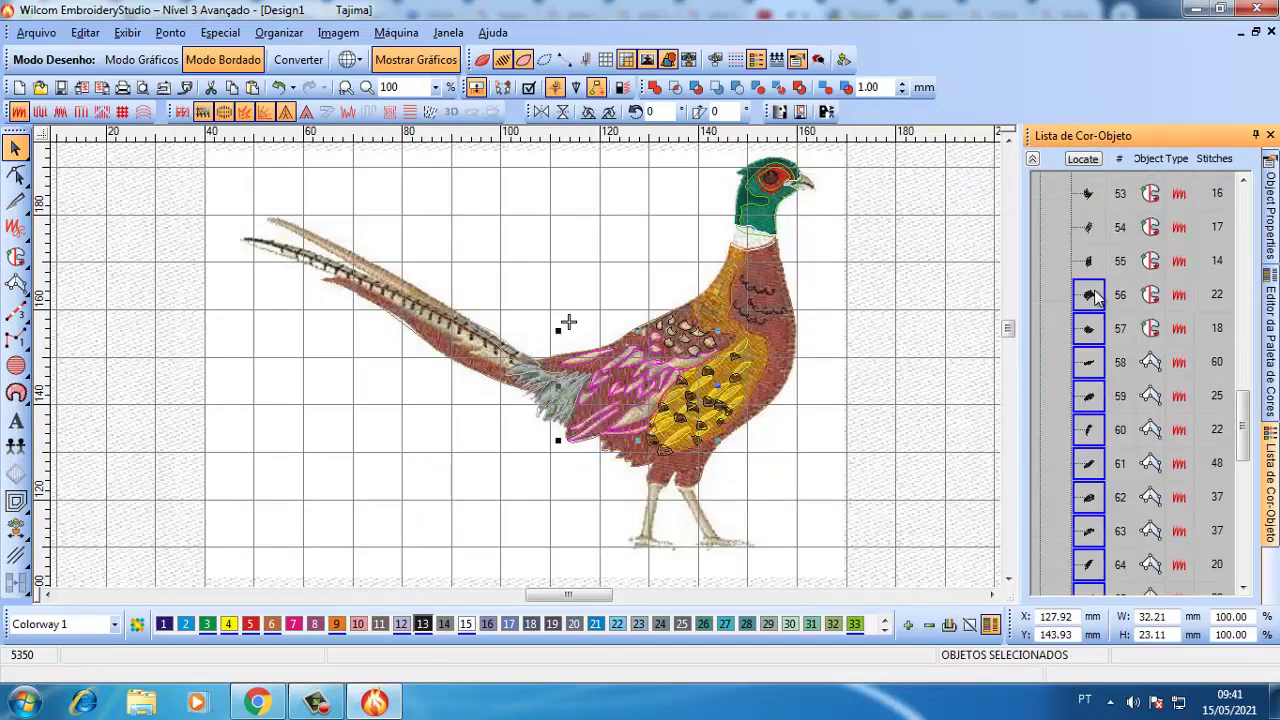
pyautogui.click(474, 624)
# - Select the small spots on the upper wing, ending with object 55, and assign them colour 15
pyautogui.click(1094, 261)
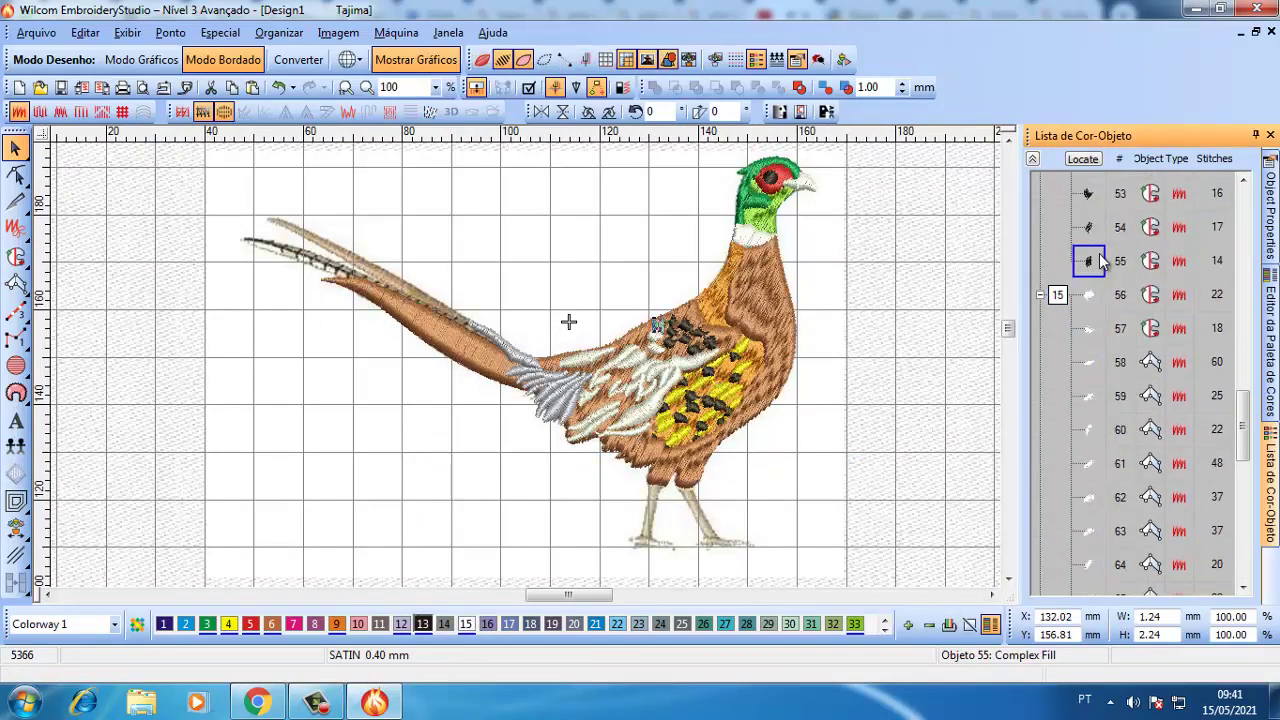
pyautogui.scroll(3, 1094, 261)
pyautogui.keyDown('shift'); pyautogui.click(1093, 226); pyautogui.keyUp('shift')
pyautogui.click(465, 624)
pyautogui.click(443, 523)
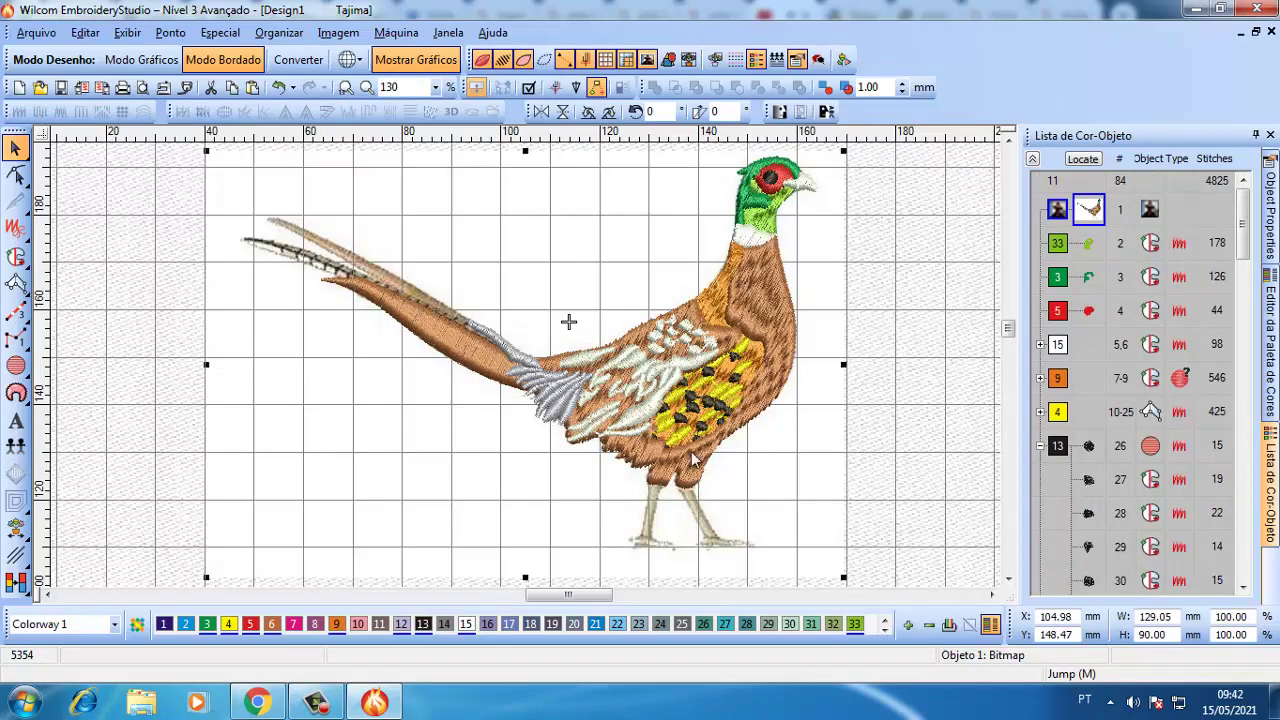
# - Start a complex fill outline at the tip of the barred tail feather and trace its upper edge to the grey-green tail base
pyautogui.scroll(2, 691, 453)
pyautogui.scroll(-2, 480, 357)
pyautogui.press('s')
pyautogui.scroll(1, 212, 195)
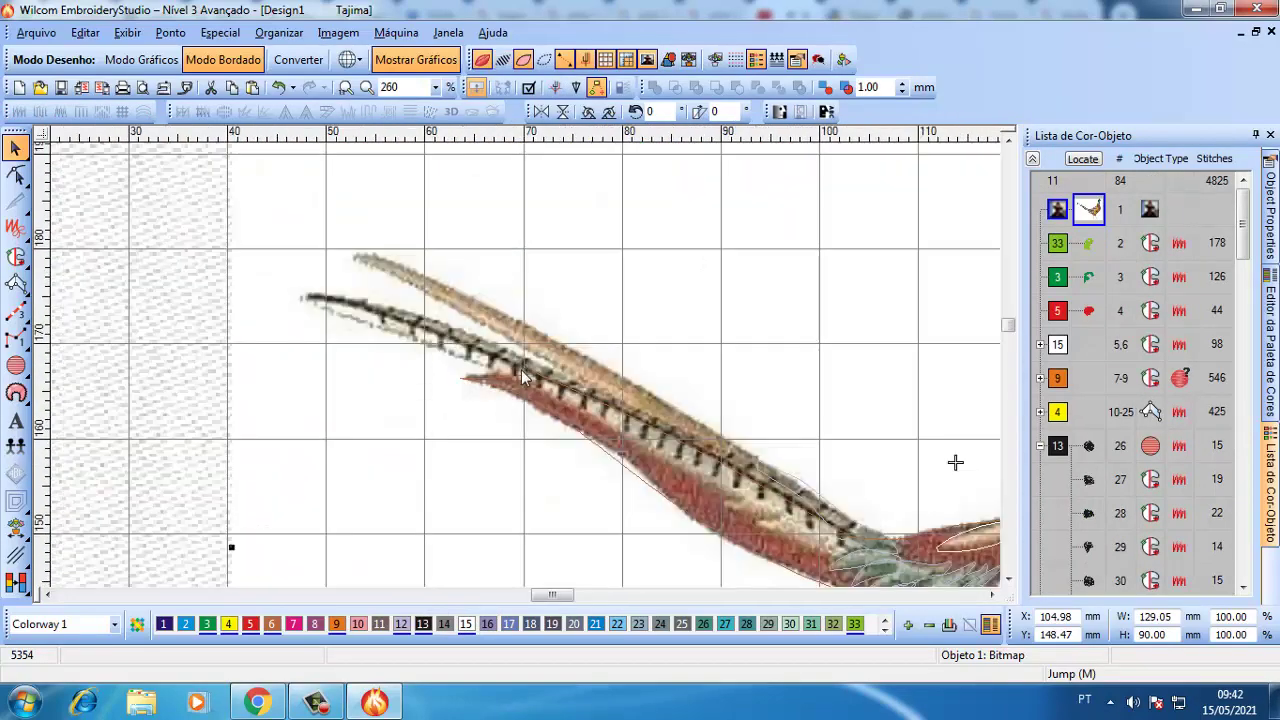
pyautogui.click(16, 257)
pyautogui.click(296, 298)
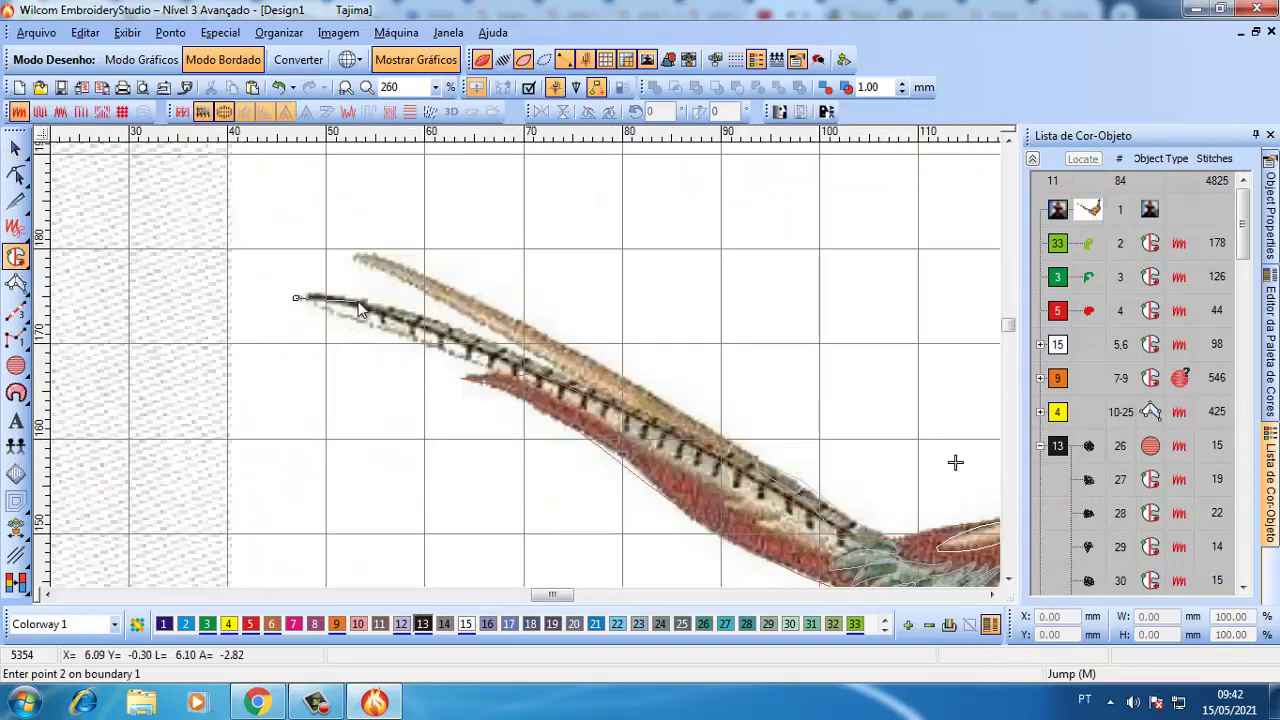
pyautogui.rightClick(361, 300)
pyautogui.click(486, 337)
pyautogui.click(588, 379)
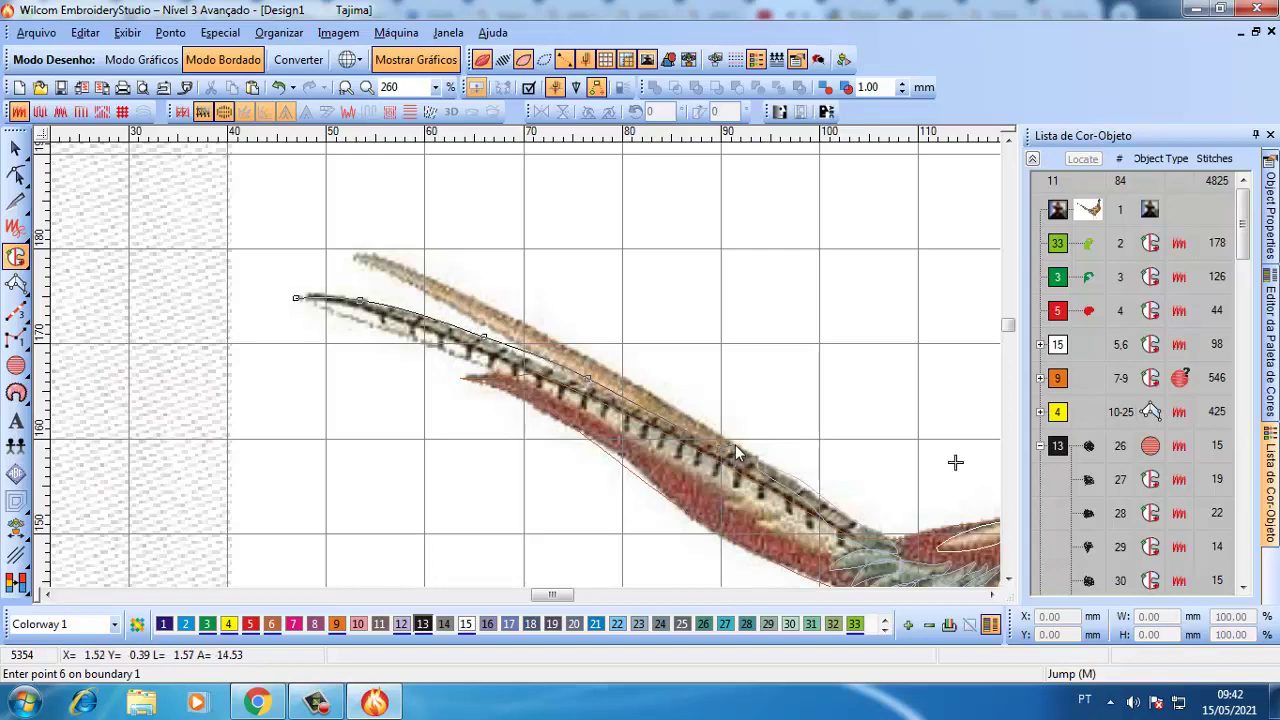
pyautogui.click(735, 445)
pyautogui.click(758, 467)
pyautogui.click(836, 515)
pyautogui.click(869, 552)
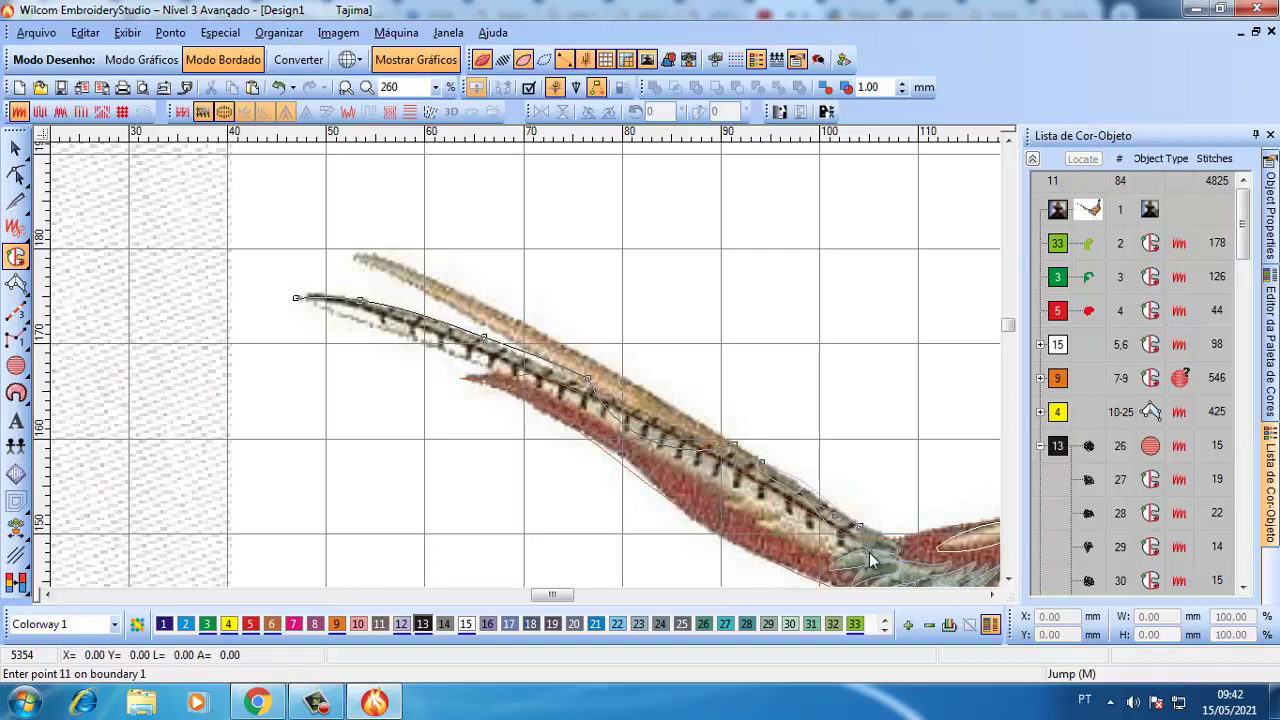
# - Continue the outline back from the tail base along the feather's lower edge, following the notches where it meets the red-brown area
pyautogui.scroll(-2, 869, 552)
pyautogui.scroll(3, 514, 380)
pyautogui.rightClick(628, 340)
pyautogui.click(473, 283)
pyautogui.rightClick(532, 278)
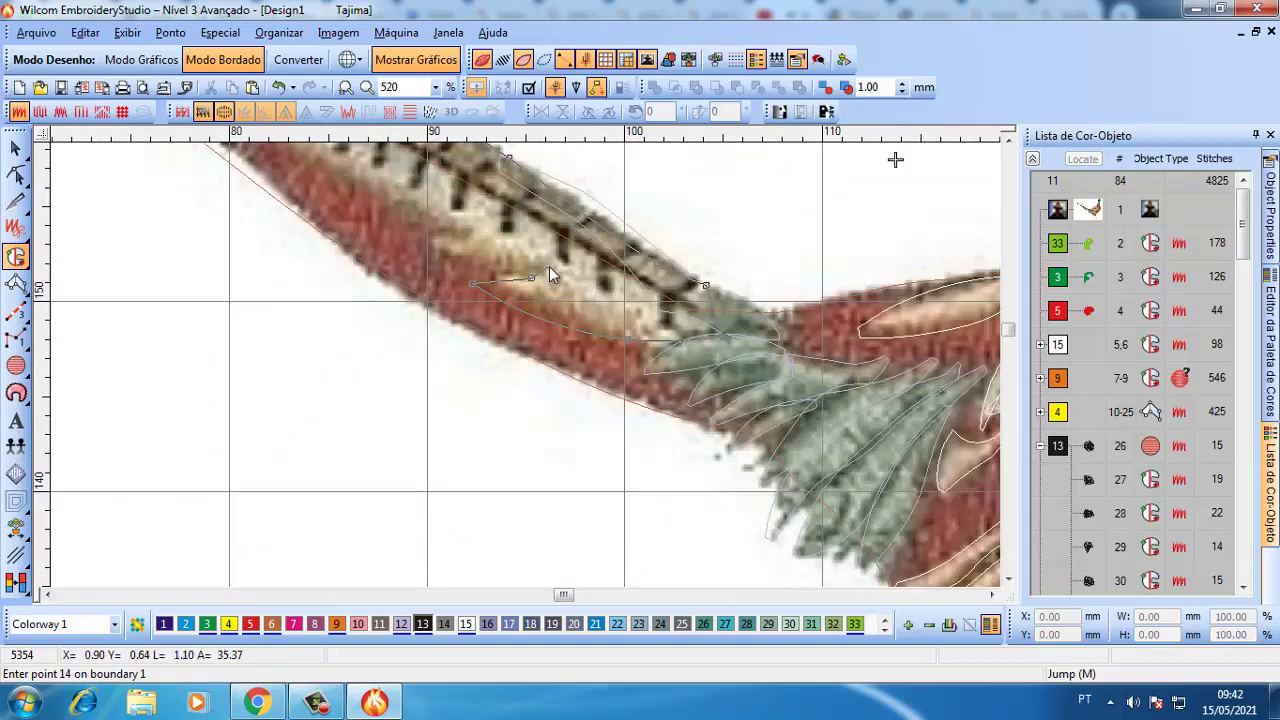
pyautogui.click(548, 266)
pyautogui.rightClick(473, 262)
pyautogui.click(428, 250)
pyautogui.rightClick(466, 237)
pyautogui.click(470, 234)
pyautogui.rightClick(407, 363)
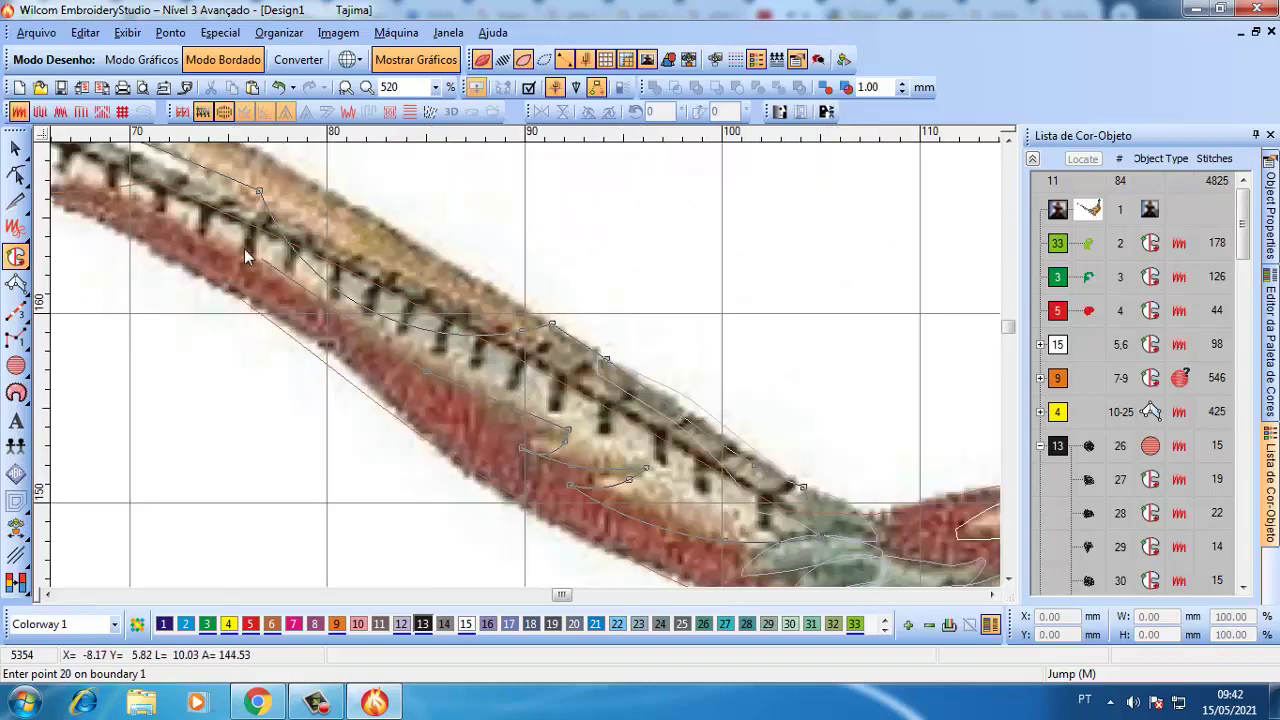
# - Trace the rest of the barred feather's lower edge towards the tip, close the outline and generate the satin fill
pyautogui.click(168, 222)
pyautogui.click(285, 282)
pyautogui.press('Return')
pyautogui.press('Return')
pyautogui.press('Return')
# - Reshape the barred tail feather's outline, adjusting its upper edge curve and the notches on its lower edge near the base
pyautogui.press('h')
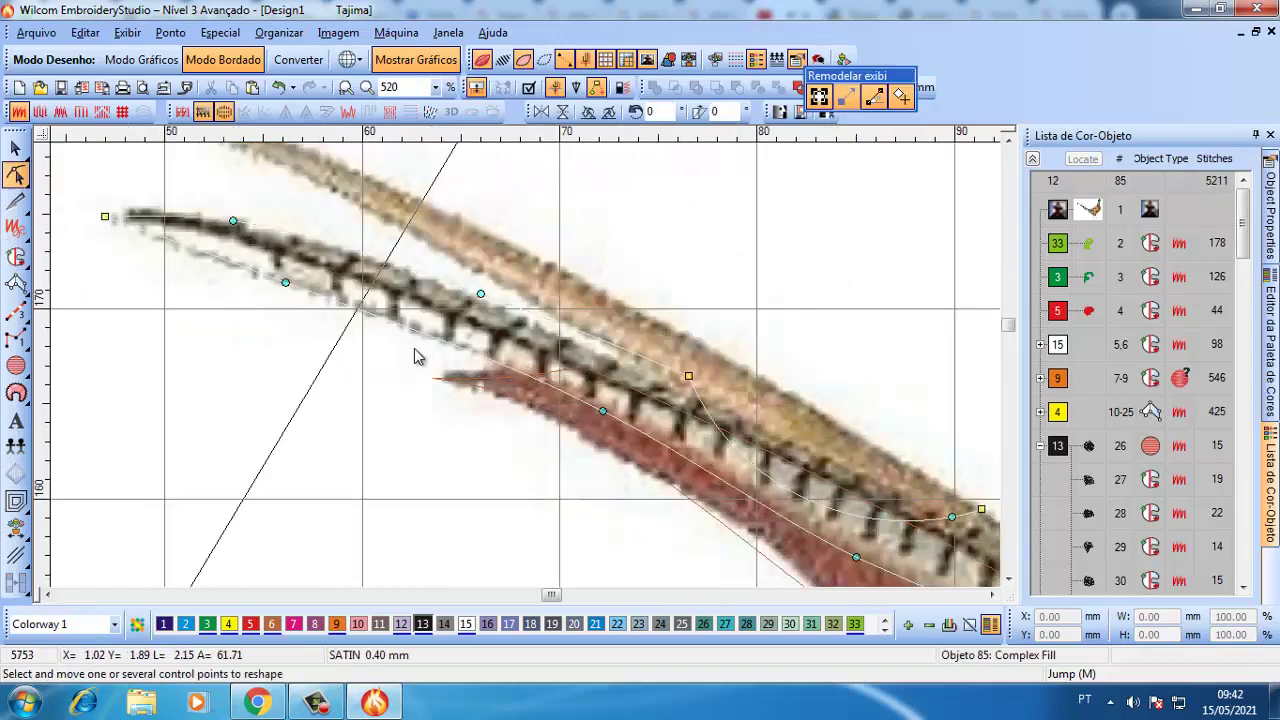
pyautogui.moveTo(950, 521); pyautogui.dragTo(912, 501)
pyautogui.hotkey('shift', 'z')
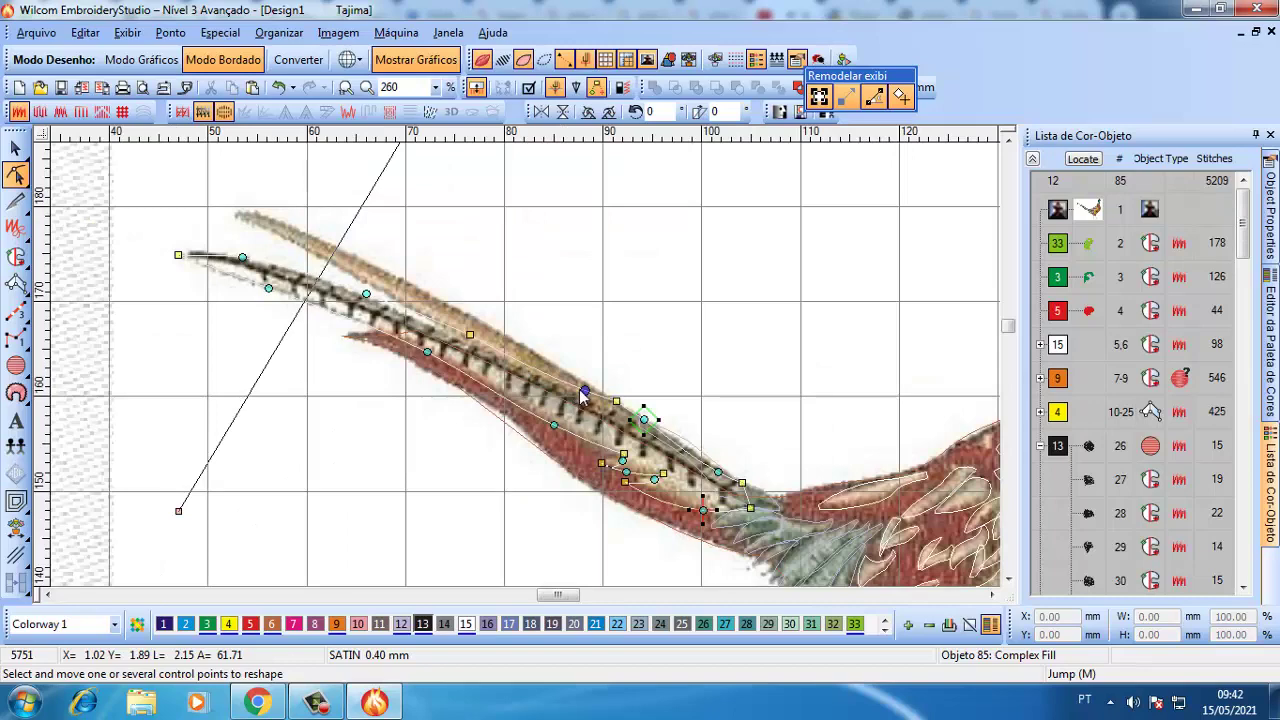
pyautogui.press('z')
pyautogui.click(441, 326)
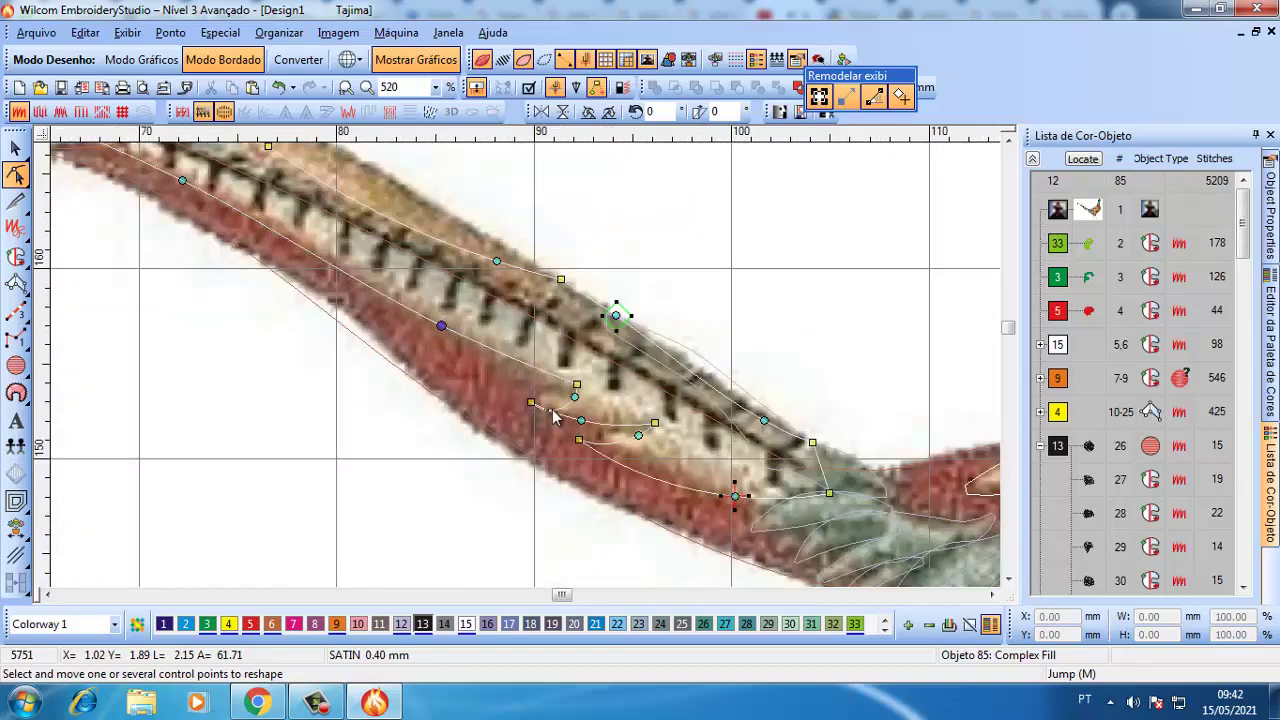
pyautogui.moveTo(575, 397); pyautogui.dragTo(540, 402)
pyautogui.moveTo(579, 440); pyautogui.dragTo(598, 440)
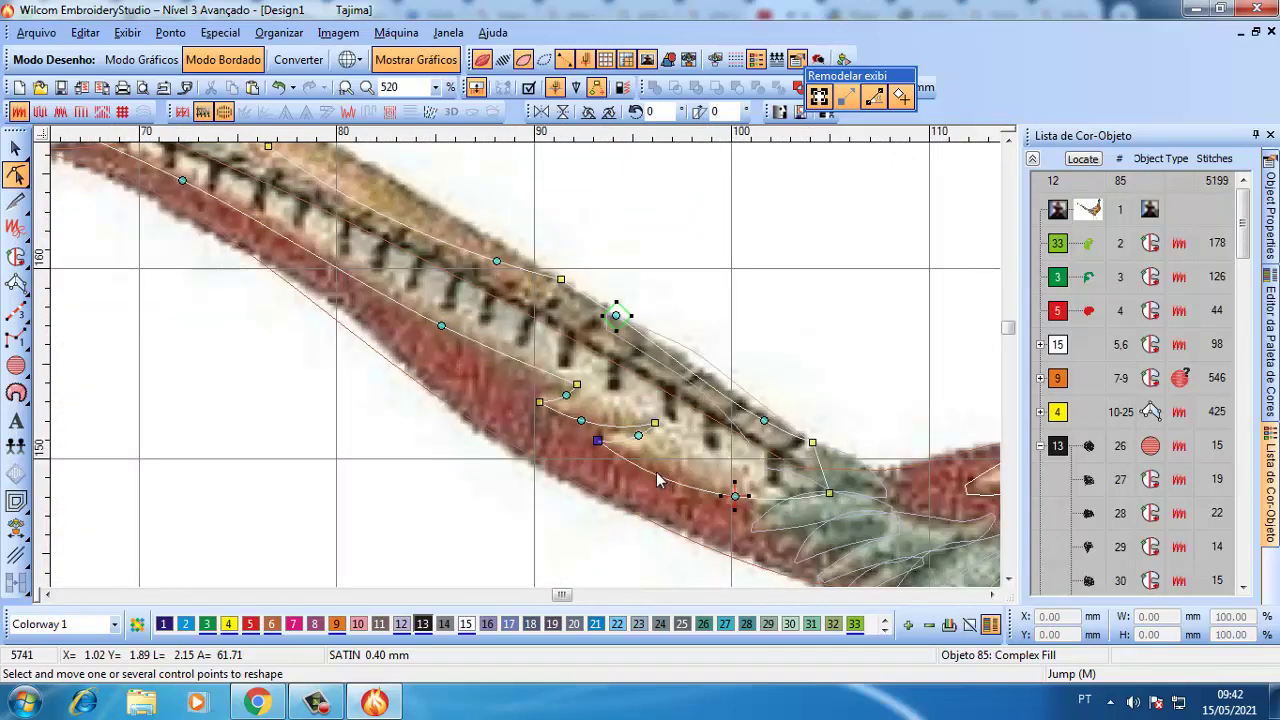
pyautogui.press('Escape')
# - Start a complex fill outline at the tip of the light brown upper tail feather
pyautogui.press('0')
pyautogui.scroll(3, 529, 375)
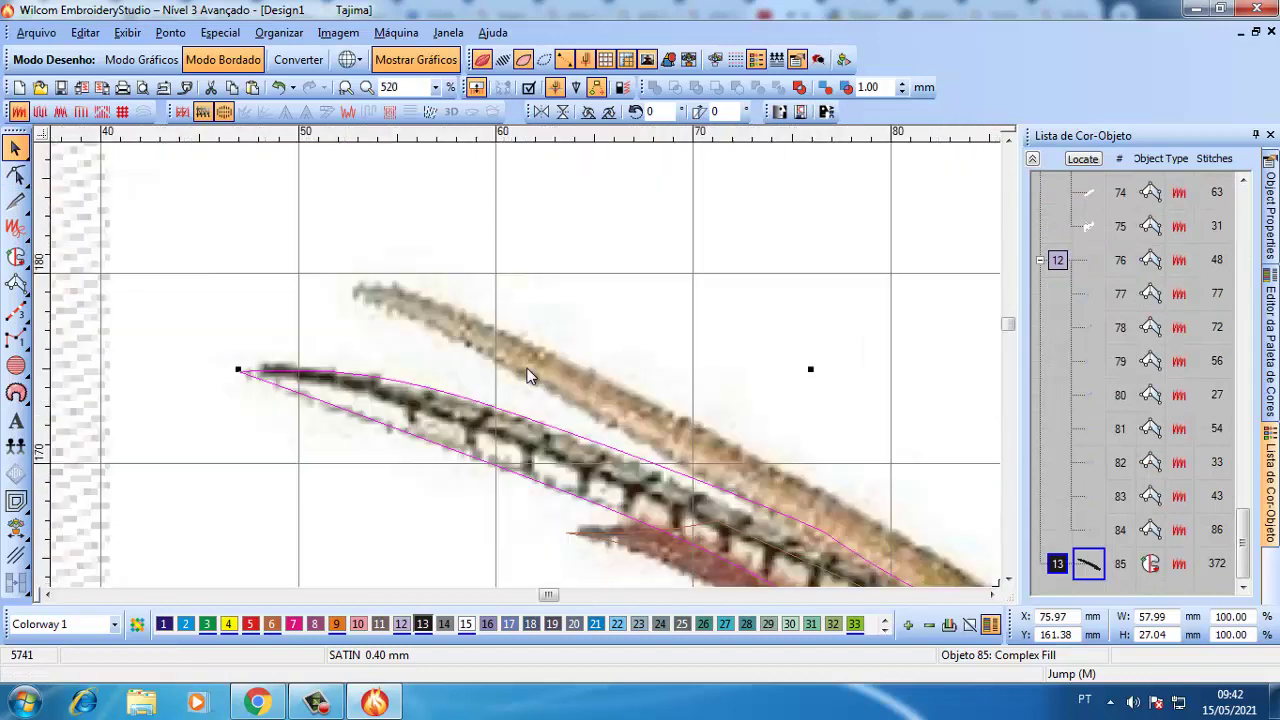
pyautogui.click(16, 256)
pyautogui.click(348, 293)
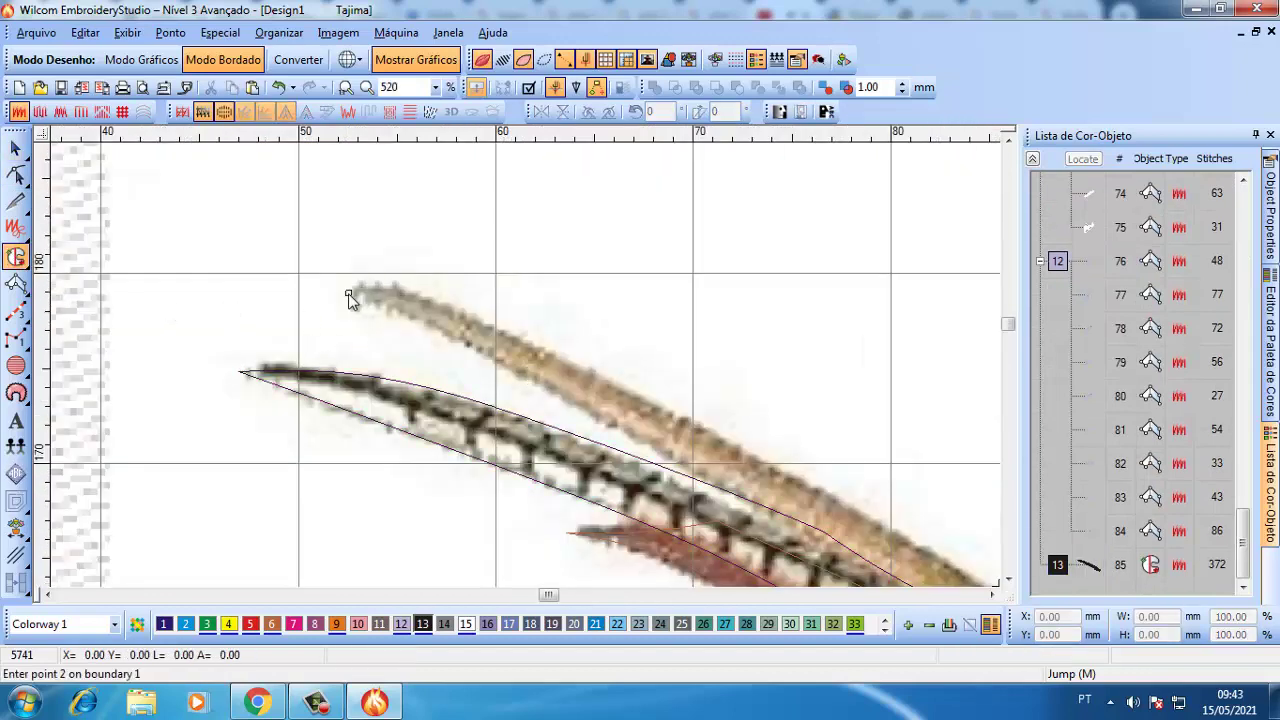
# - Outline the upper tan tail feather along both edges and generate it as a satin complex fill
pyautogui.click(432, 300)
pyautogui.click(652, 401)
pyautogui.click(588, 323)
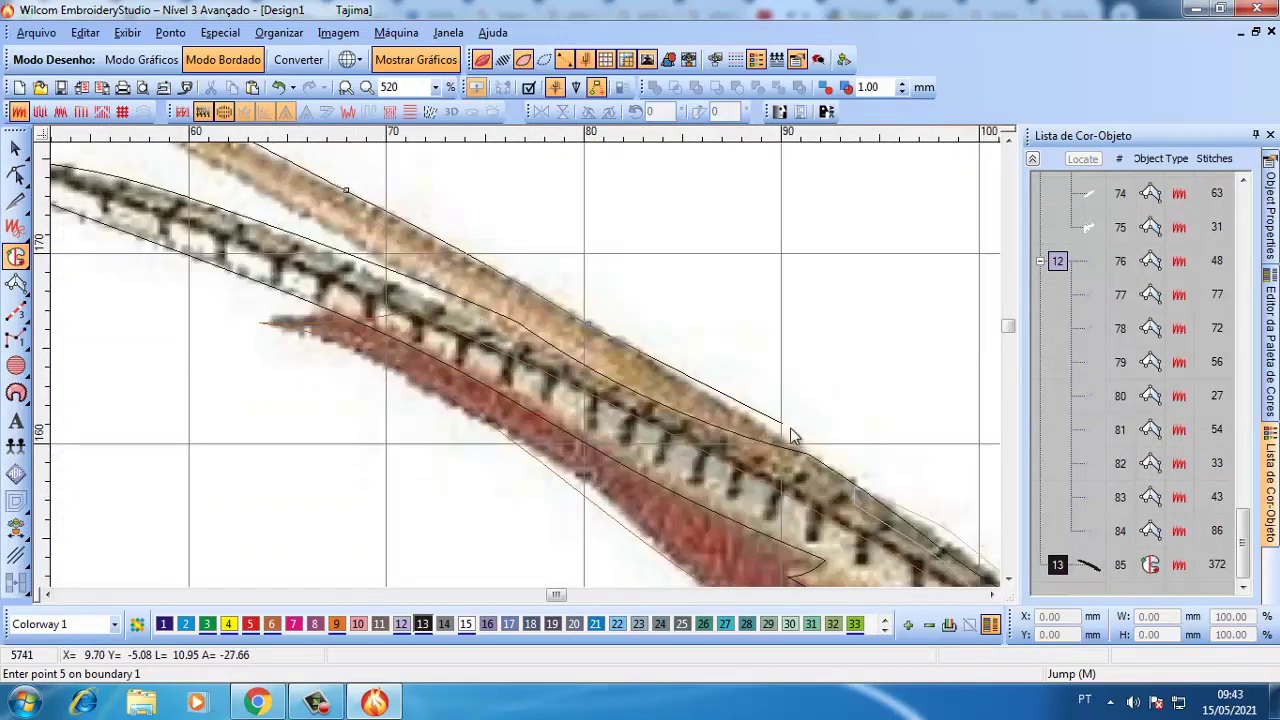
pyautogui.click(807, 455)
pyautogui.press('Return')
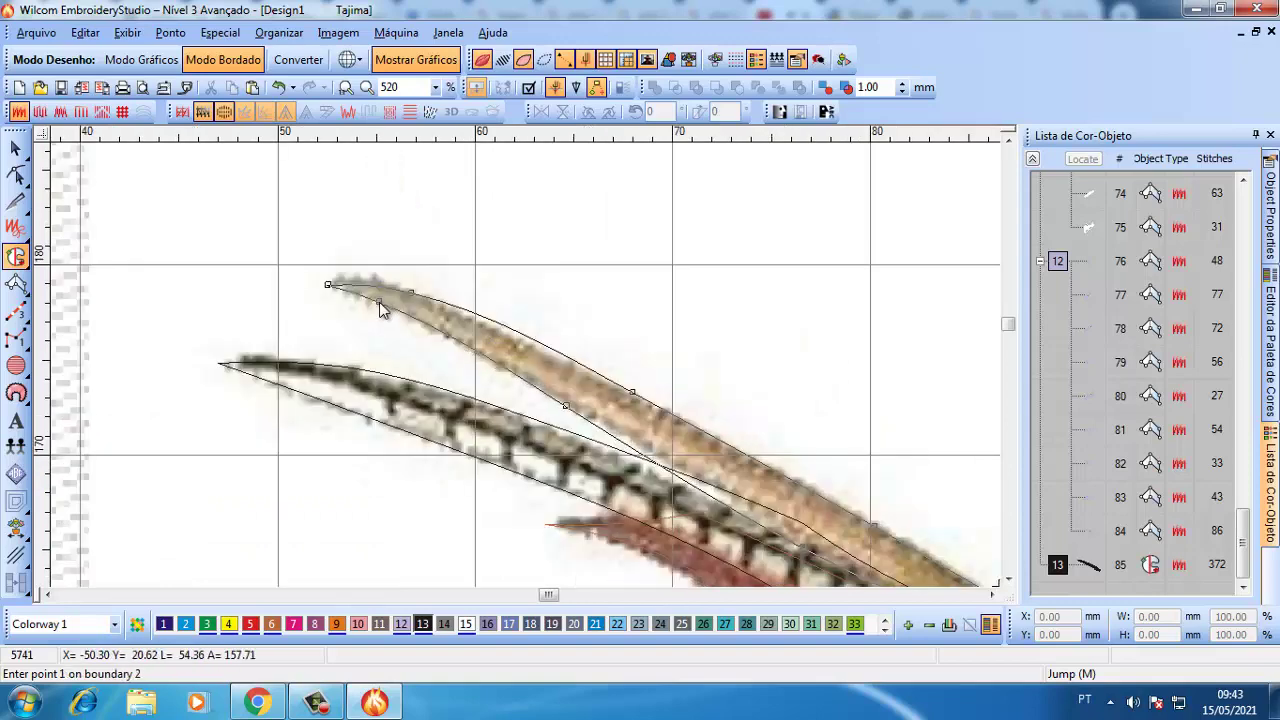
pyautogui.press('Escape')
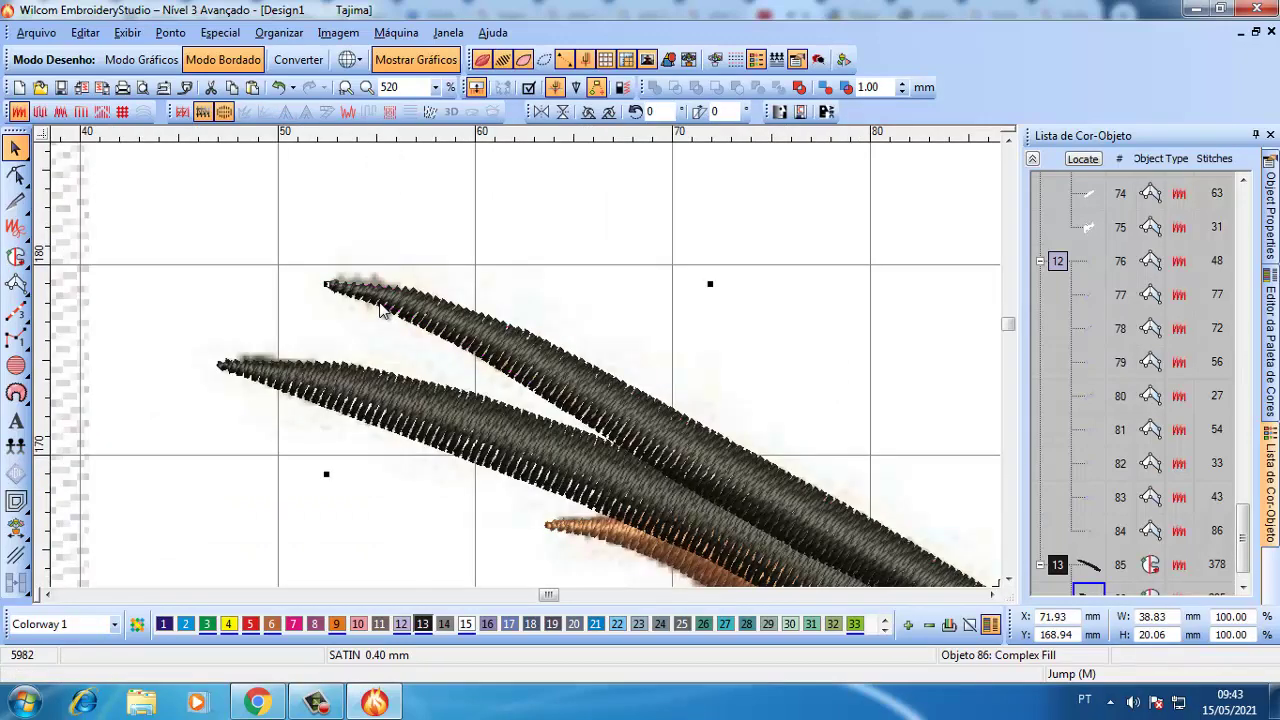
# - Assign thread color 6 to the upper tail feather and color 15 to the barred feather below it
pyautogui.press('s')
pyautogui.click(272, 625)
pyautogui.scroll(-2, 540, 373)
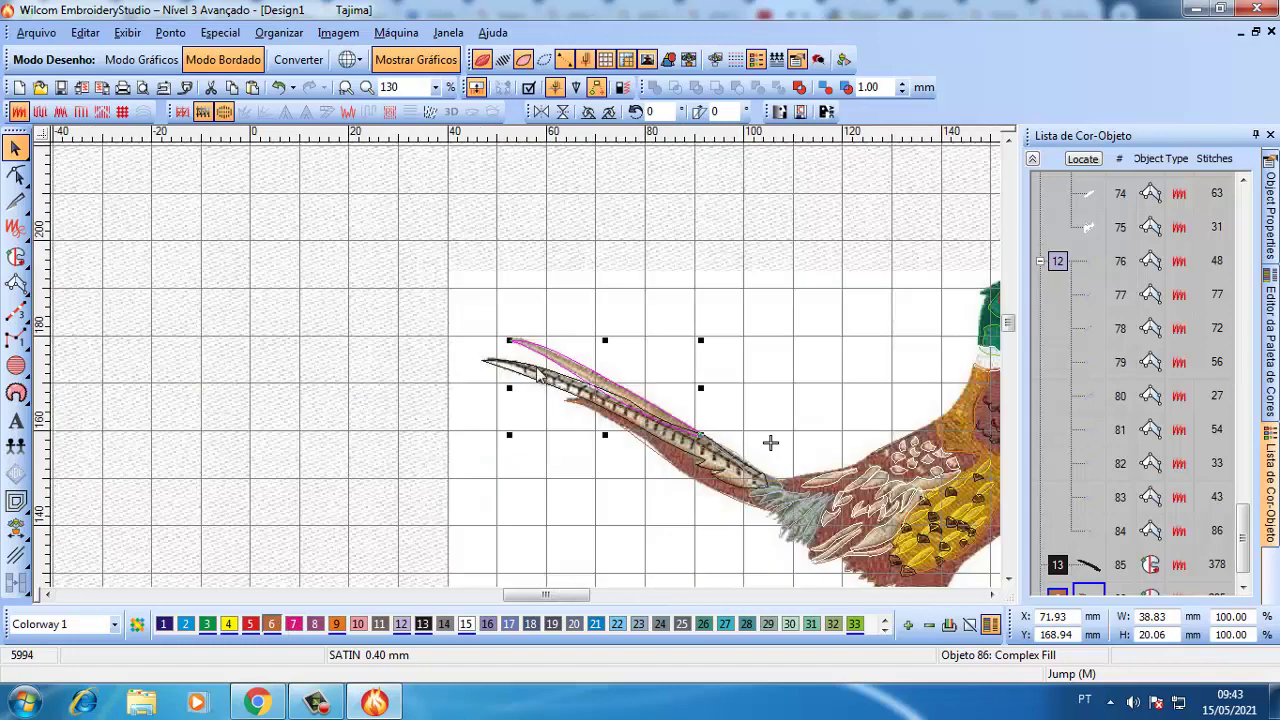
pyautogui.click(530, 388)
pyautogui.click(303, 480)
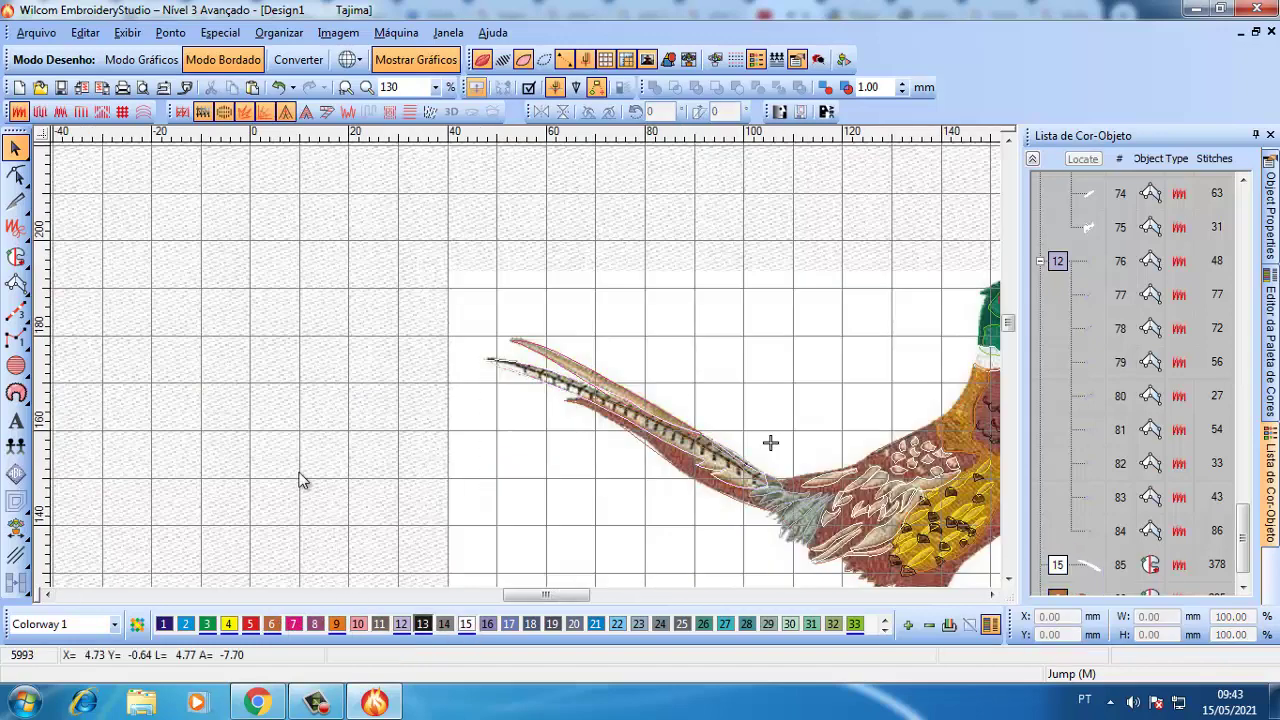
# - Digitize a triple-run line along the barred tail feather's central shaft from its base to the tip
pyautogui.scroll(1, 530, 373)
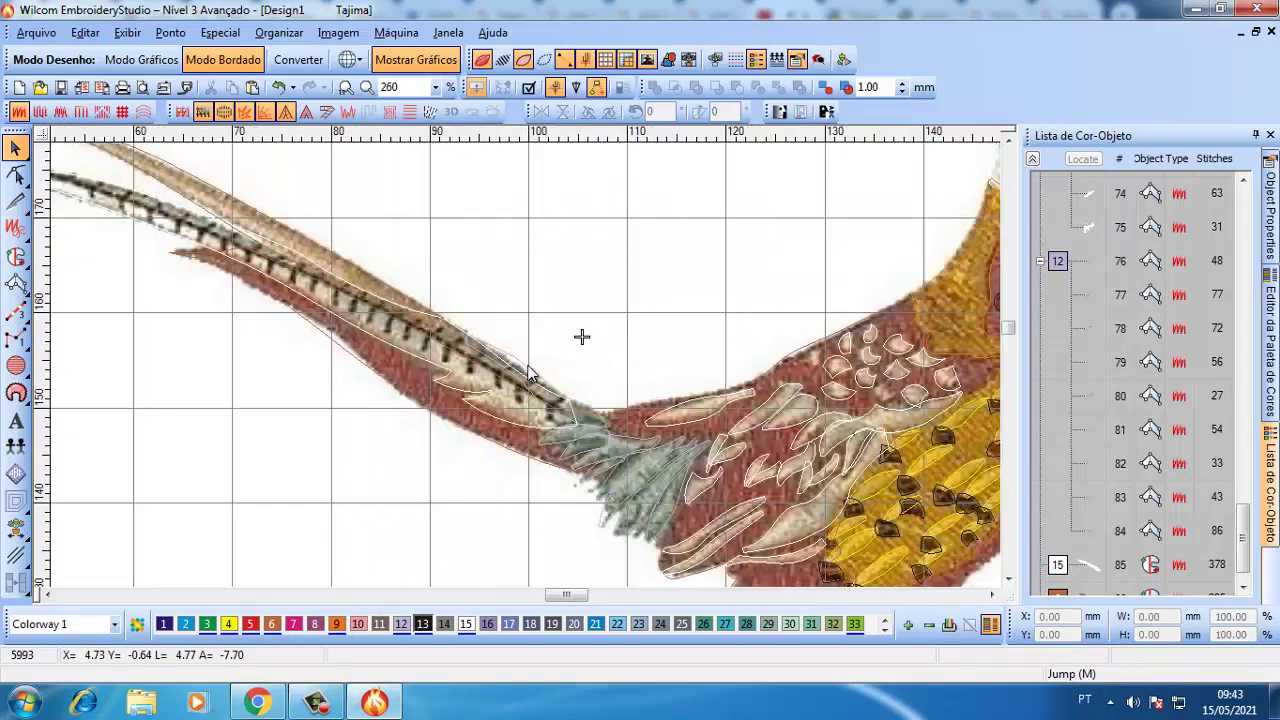
pyautogui.click(16, 311)
pyautogui.click(510, 385)
pyautogui.click(388, 316)
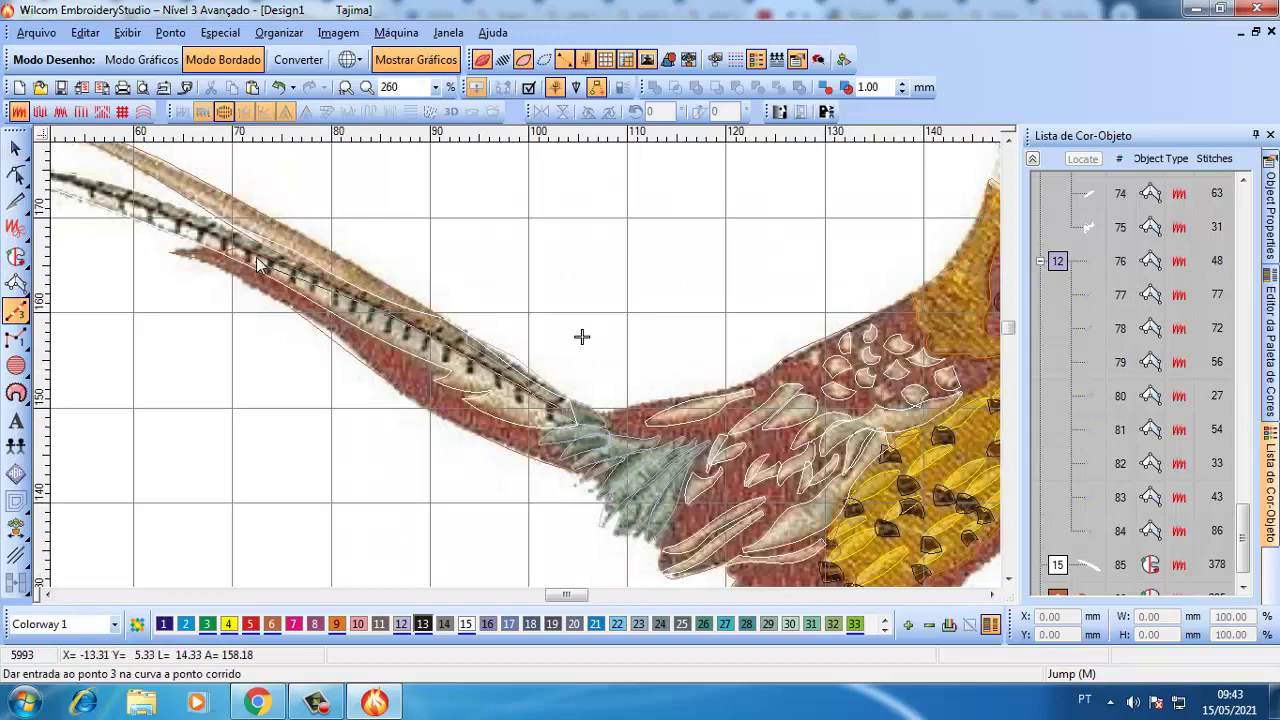
pyautogui.click(295, 264)
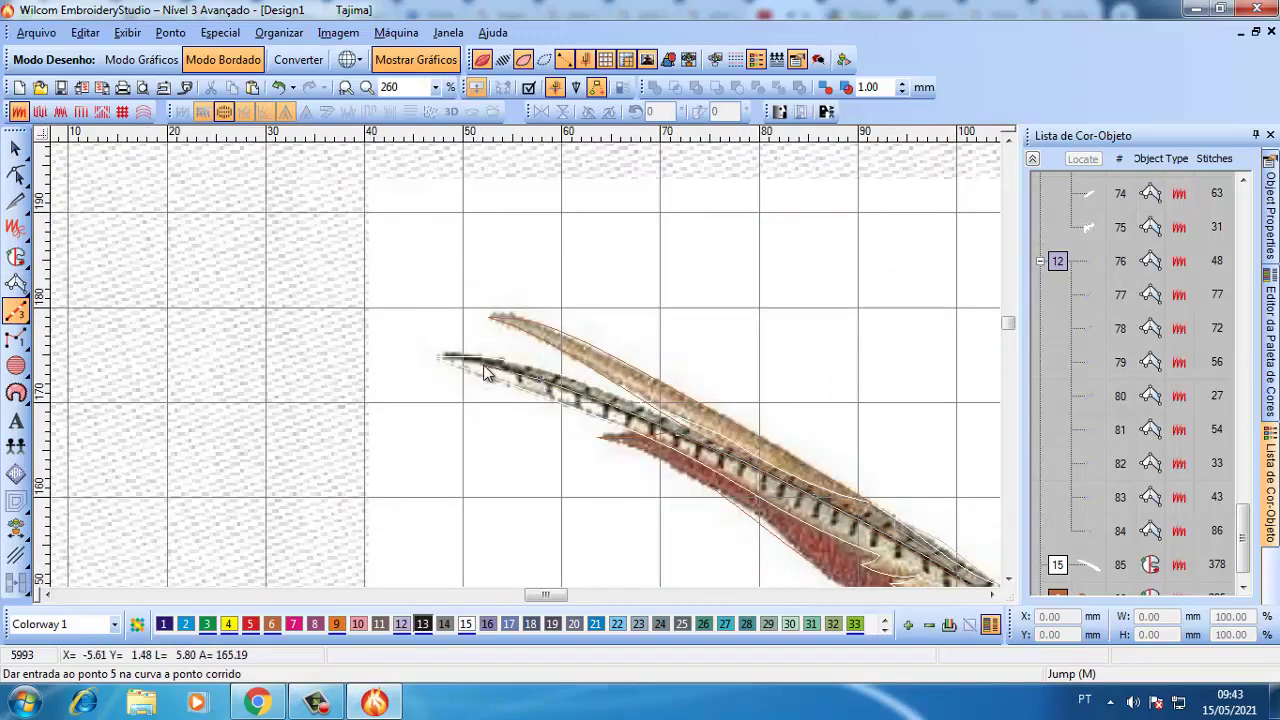
pyautogui.click(452, 356)
pyautogui.press('Return')
# - Add short angled triple-run barbs across the shaft on the outer half of the barred tail feather, following the reference image
pyautogui.scroll(1, 532, 396)
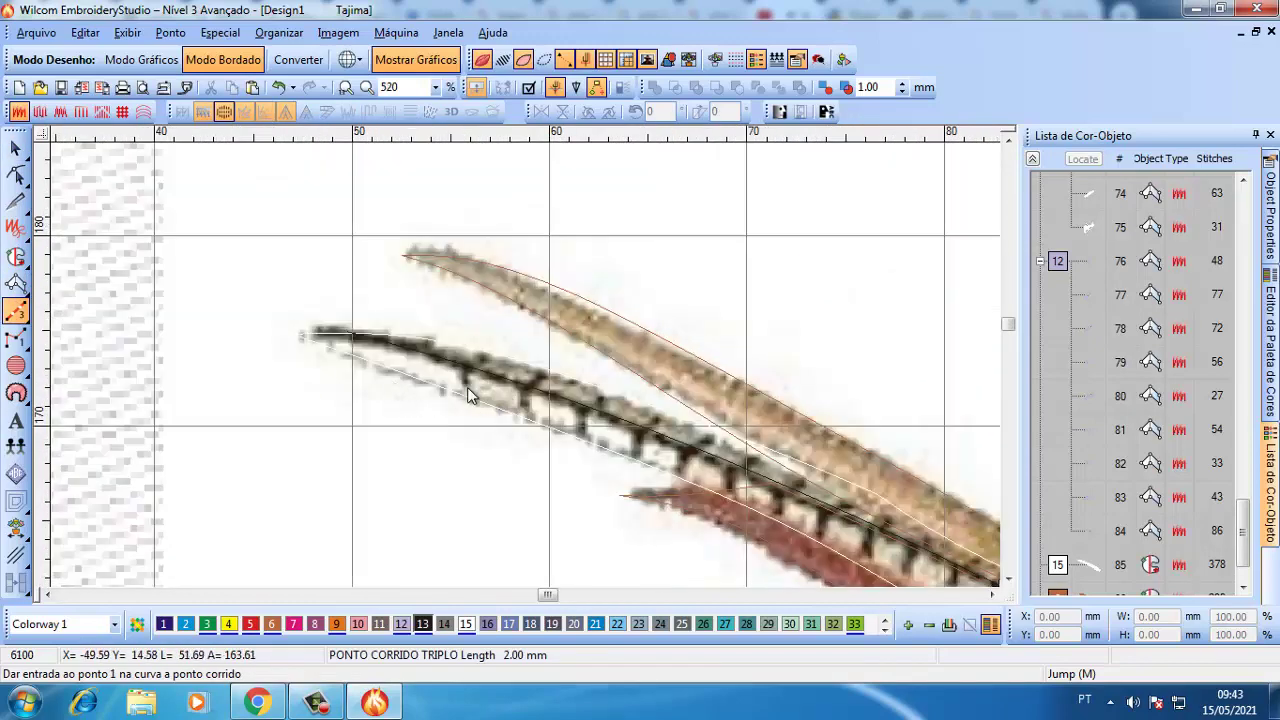
pyautogui.press('Return')
pyautogui.click(527, 413)
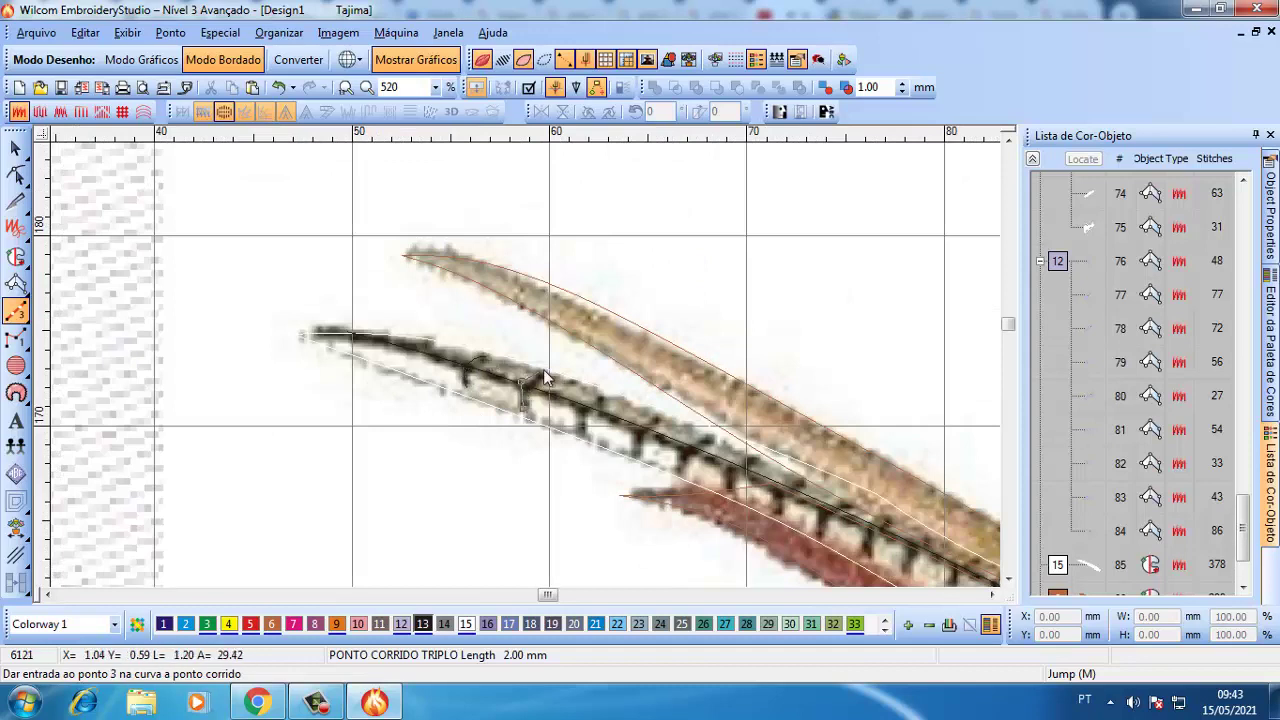
pyautogui.press('Return')
pyautogui.click(627, 435)
pyautogui.press('Return')
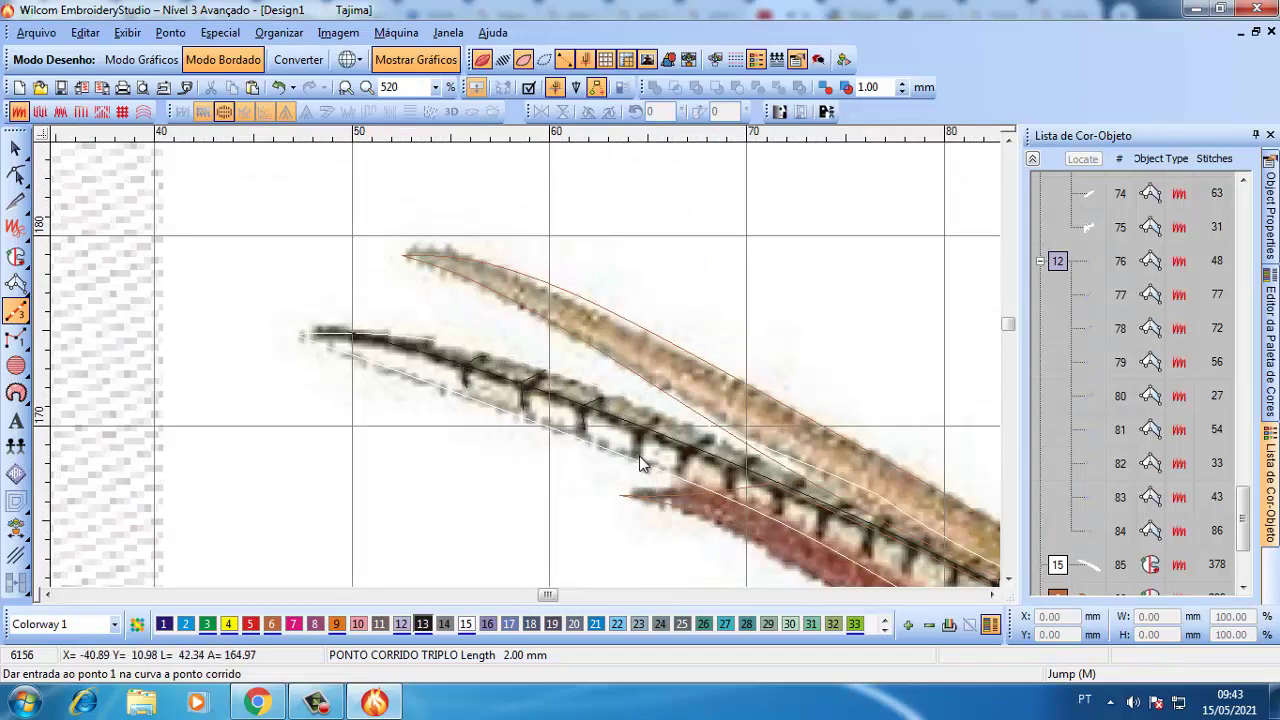
pyautogui.press('Return')
pyautogui.click(685, 452)
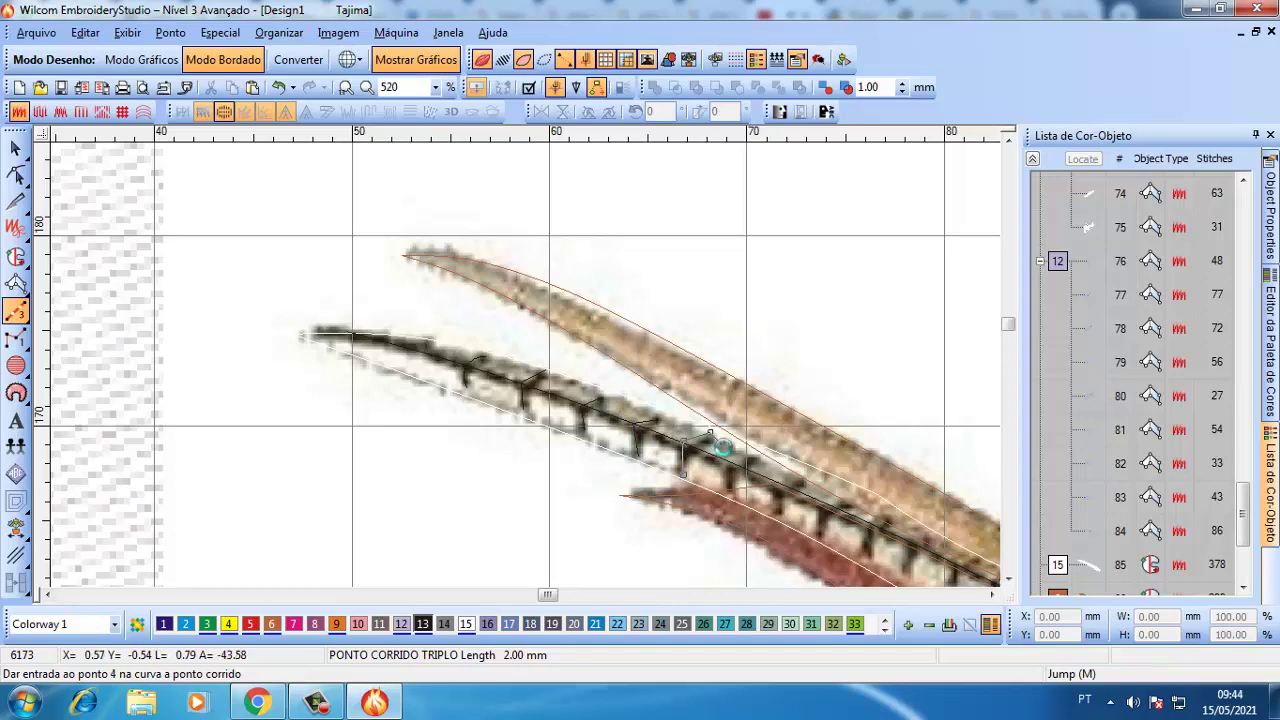
pyautogui.press('Return')
pyautogui.click(728, 478)
pyautogui.press('Return')
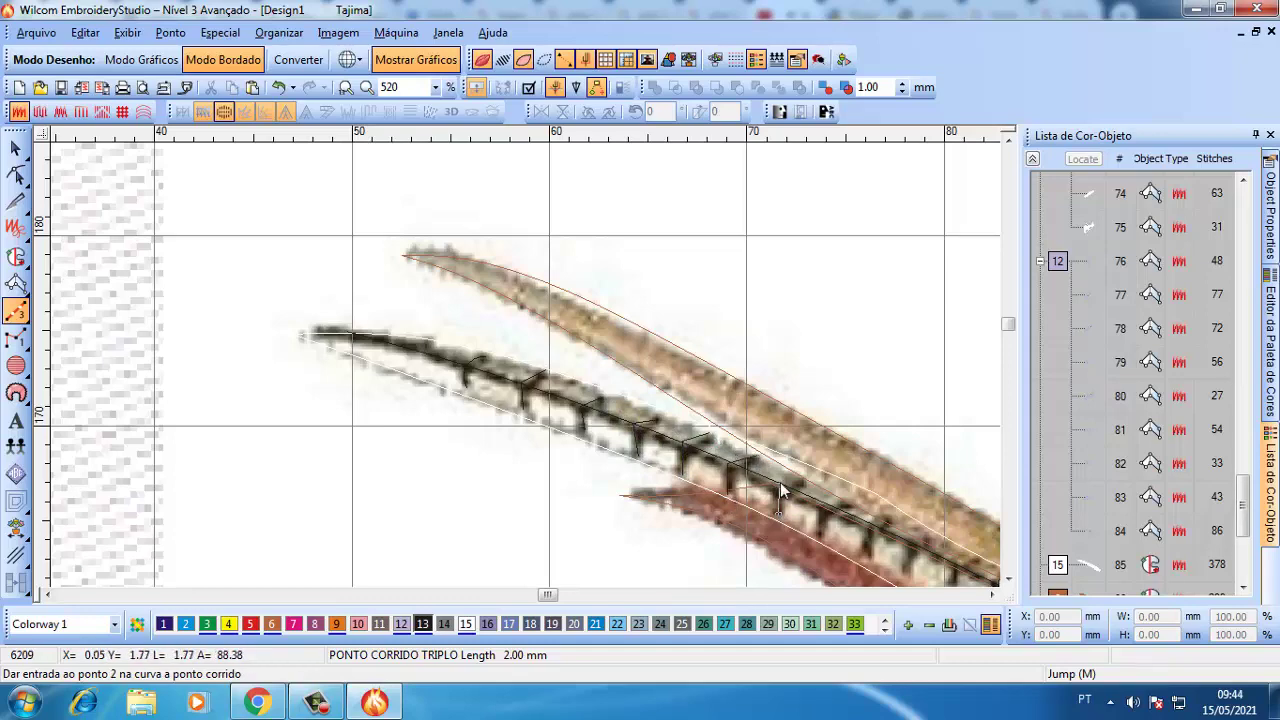
pyautogui.click(780, 490)
pyautogui.press('Return')
pyautogui.click(823, 510)
pyautogui.press('Return')
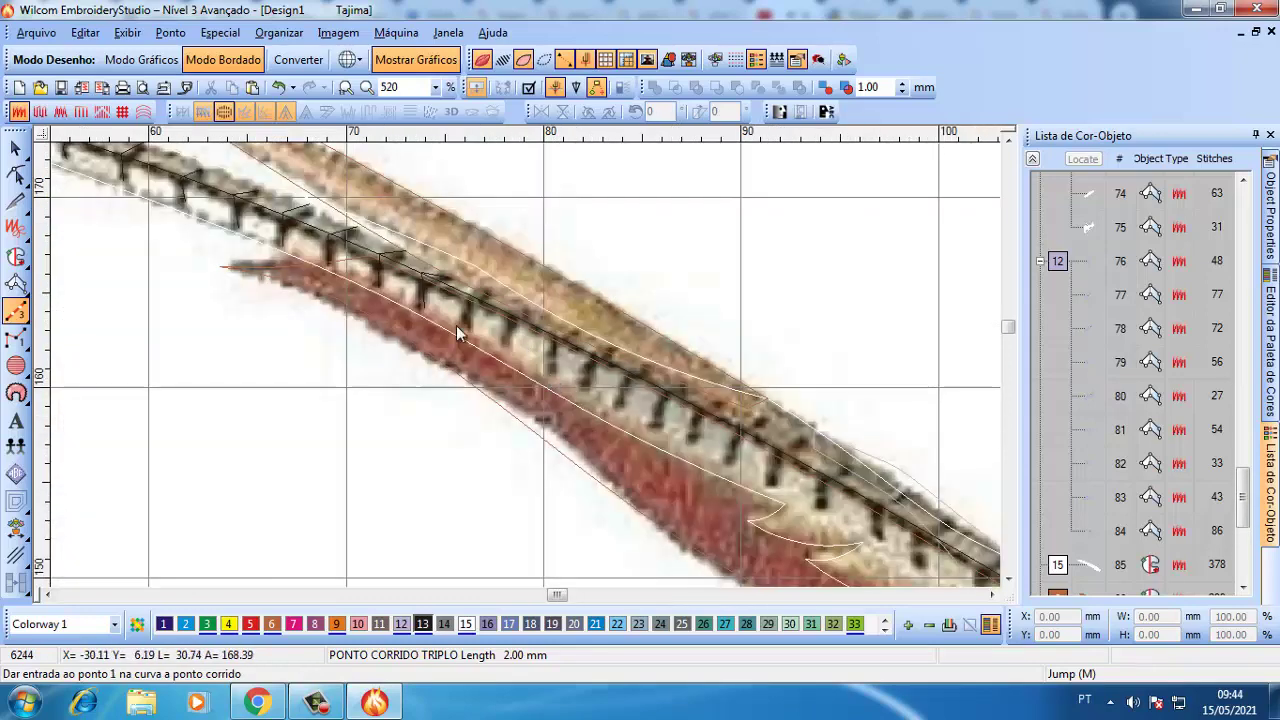
# - Continue the angled triple-run barbs along the middle and inner stretch of the barred tail feather
pyautogui.press('Return')
pyautogui.click(508, 345)
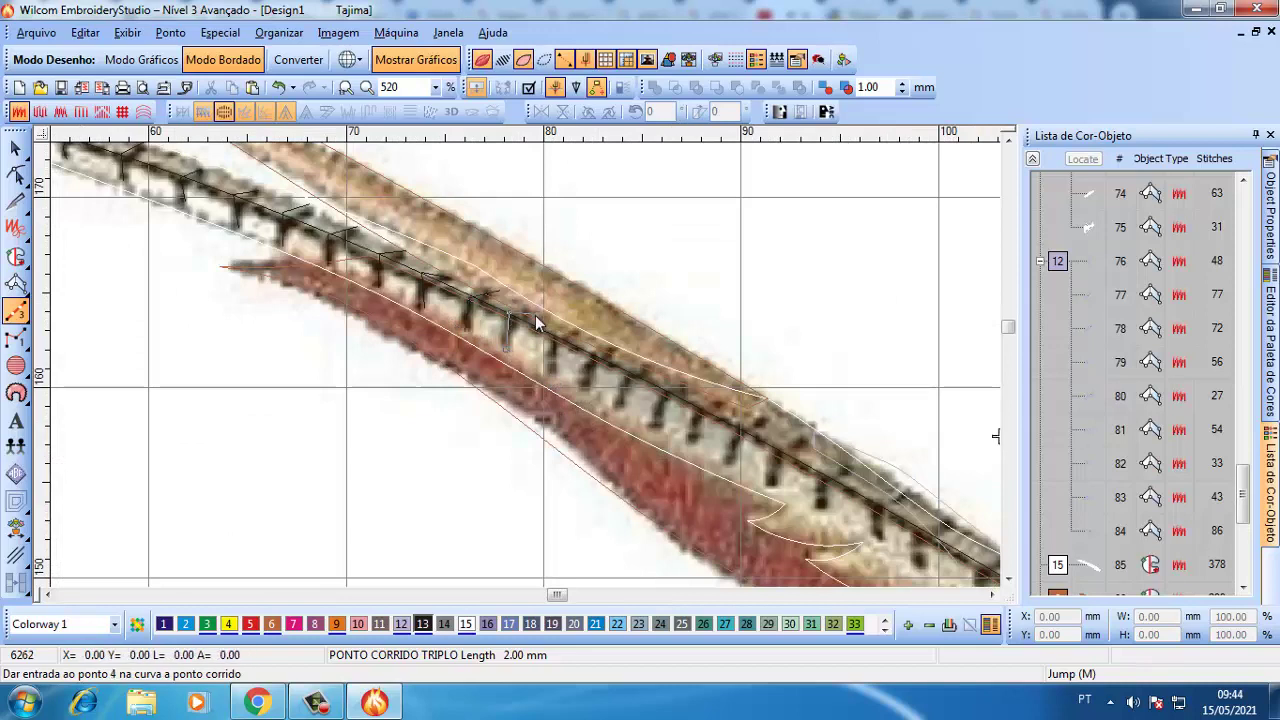
pyautogui.press('Return')
pyautogui.click(555, 385)
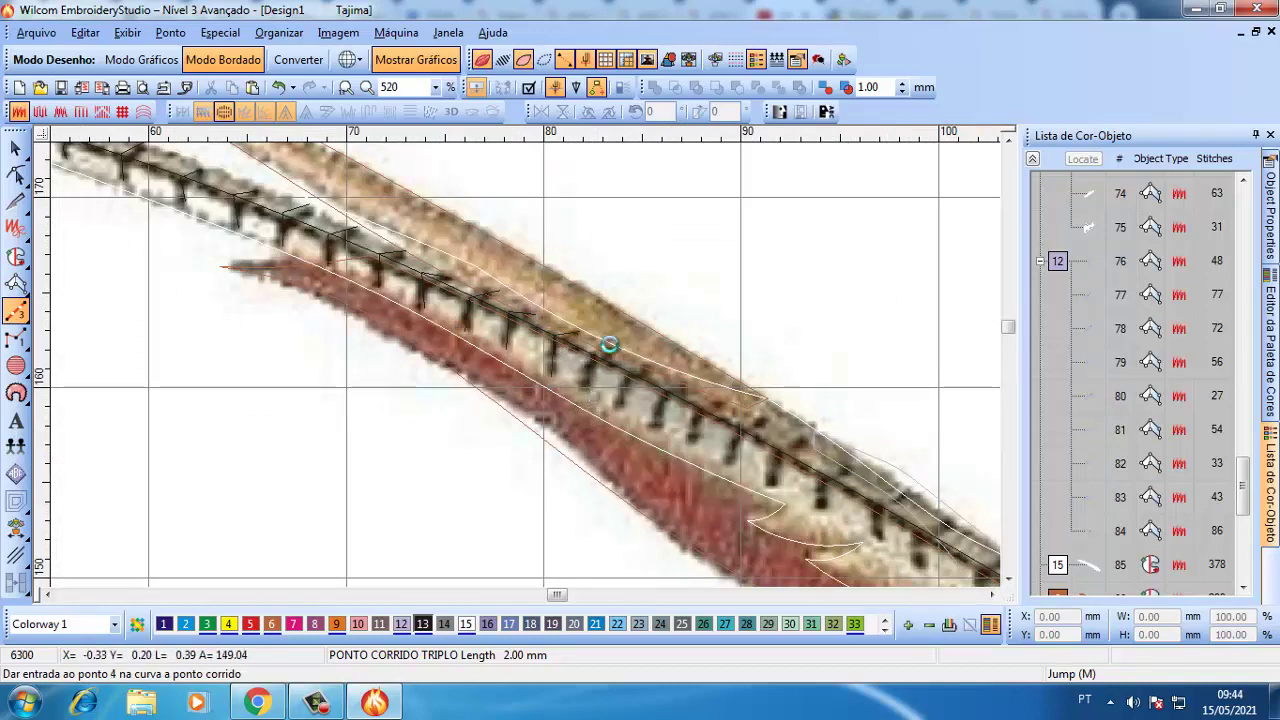
pyautogui.press('Return')
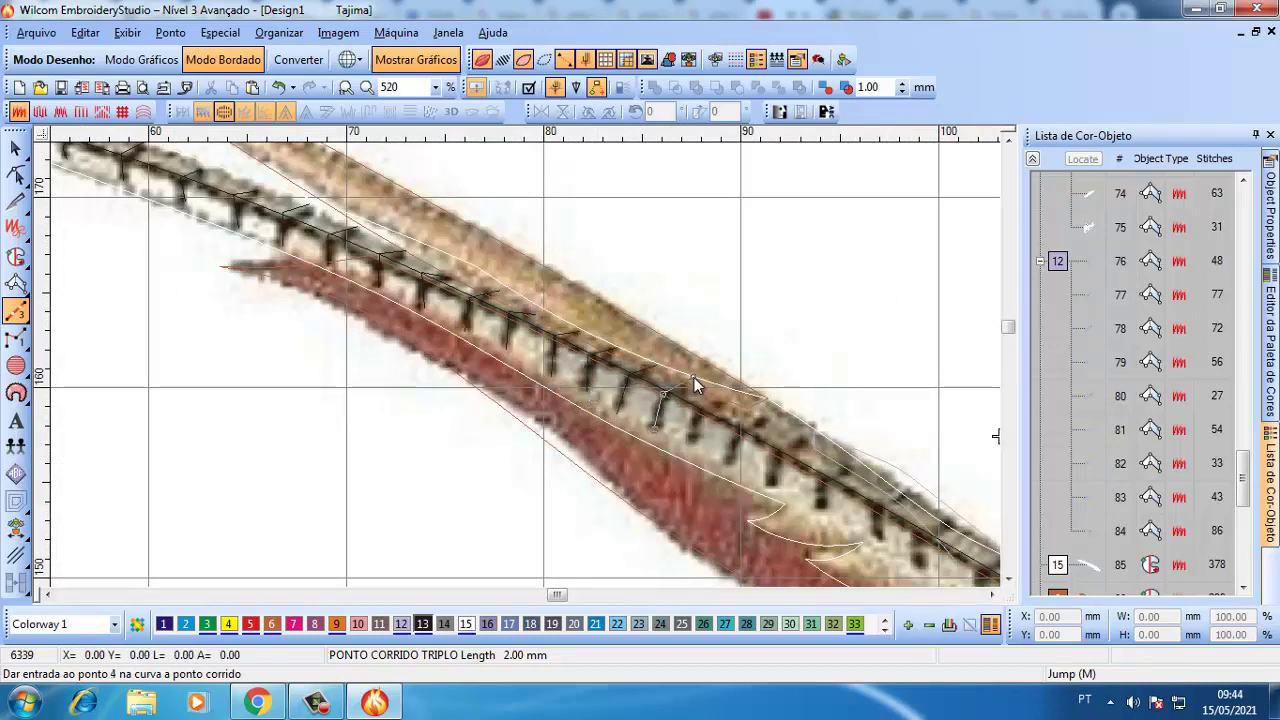
pyautogui.press('Return')
pyautogui.press('Return')
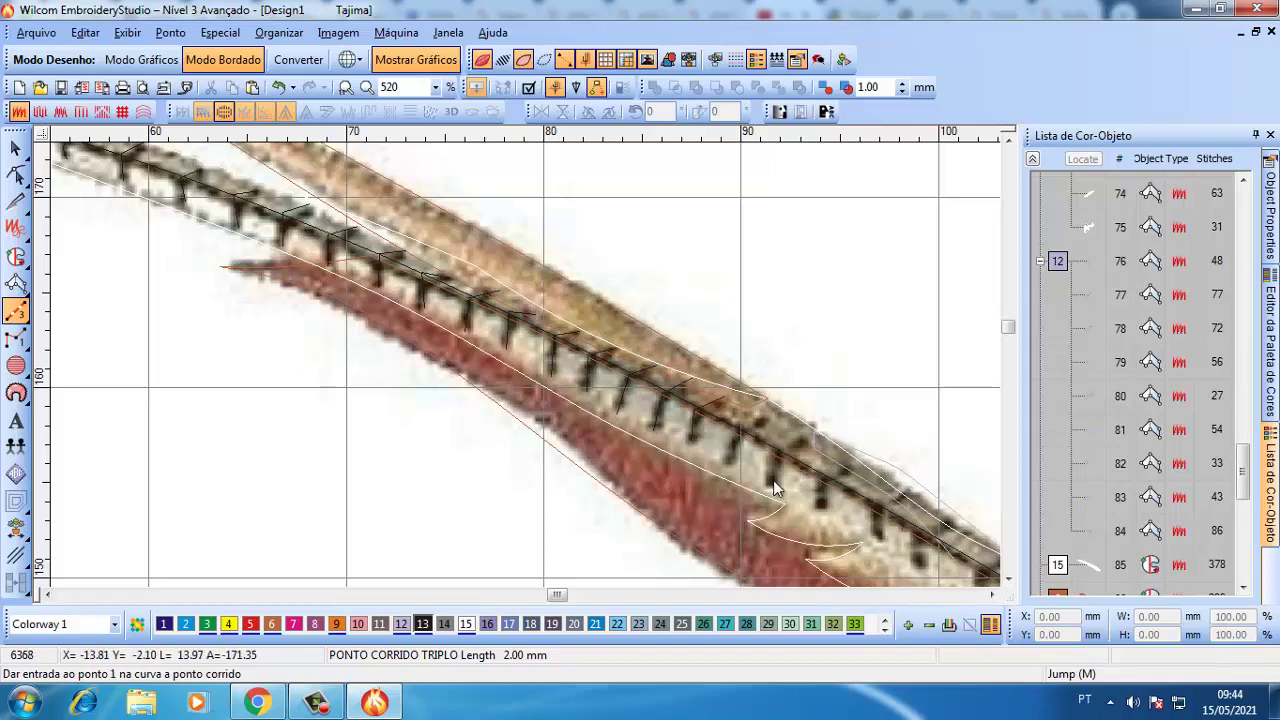
pyautogui.press('Return')
pyautogui.press('Return')
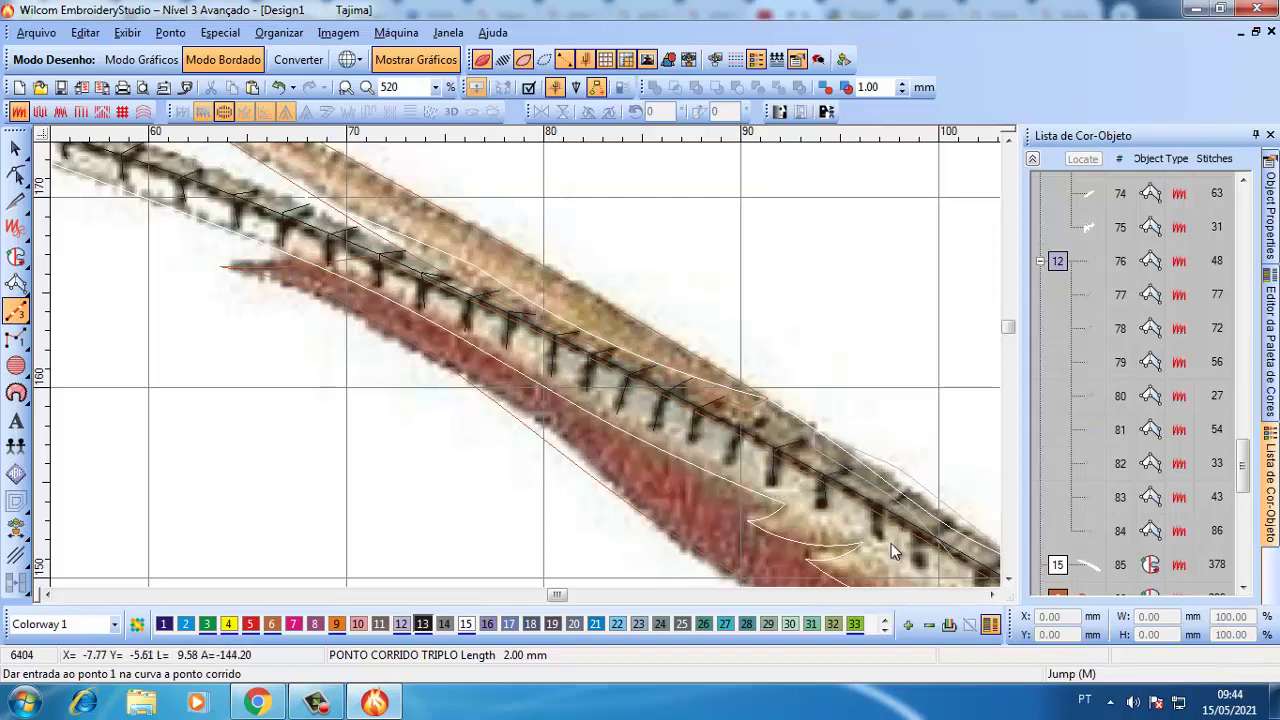
pyautogui.press('Return')
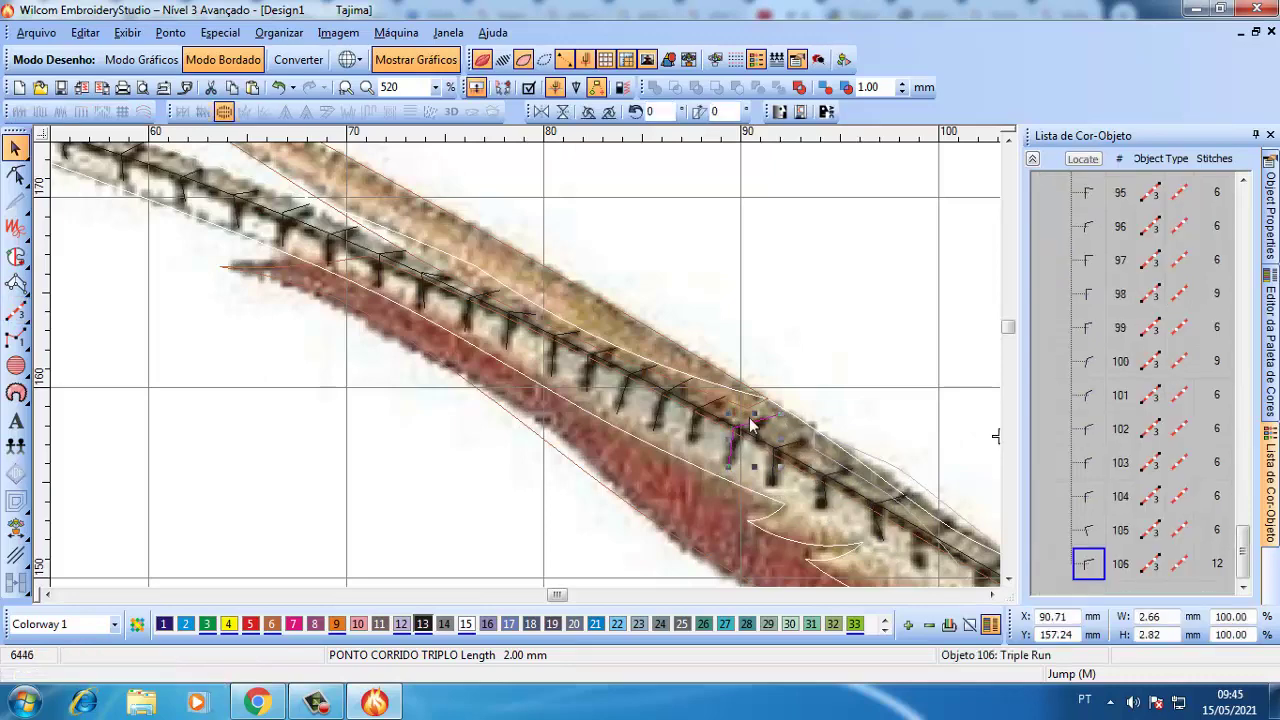
pyautogui.press('Return')
# - Complete the remaining triple-run barbs at the base of the barred tail feather, beside the gray-green plumes
pyautogui.hotkey('shift', 'z')
pyautogui.press('z')
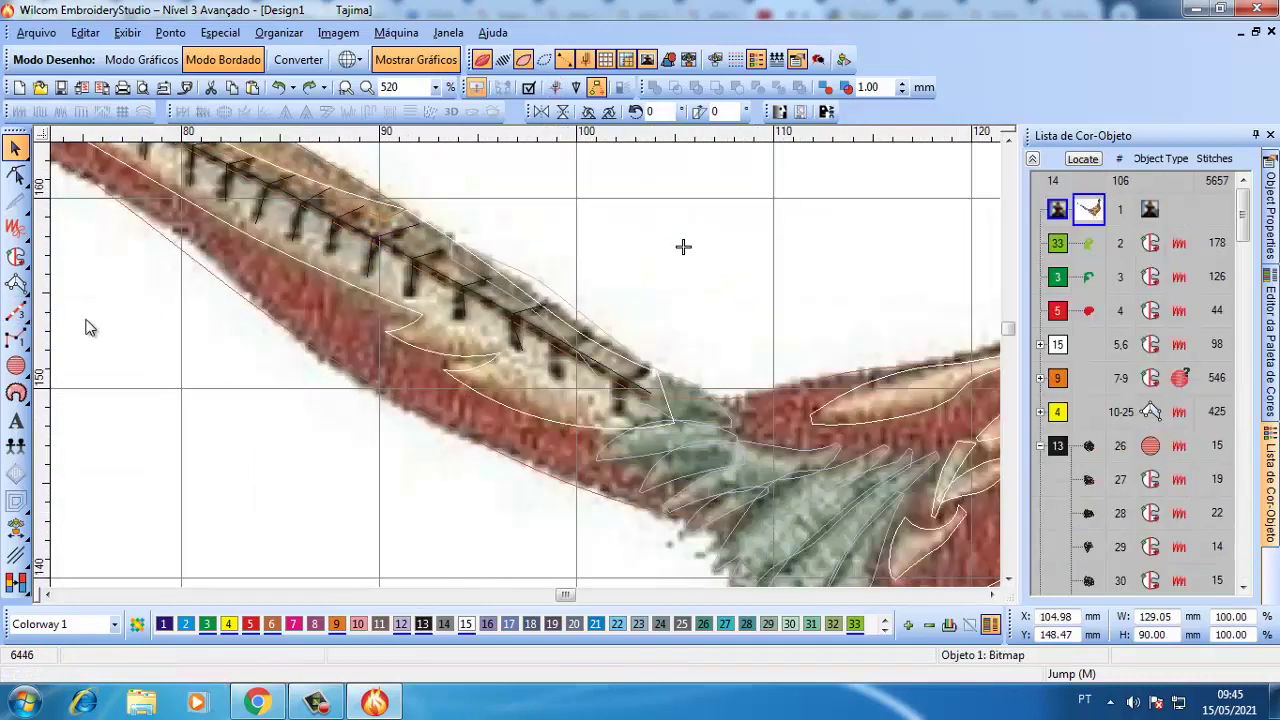
pyautogui.press('Return')
pyautogui.press('Return')
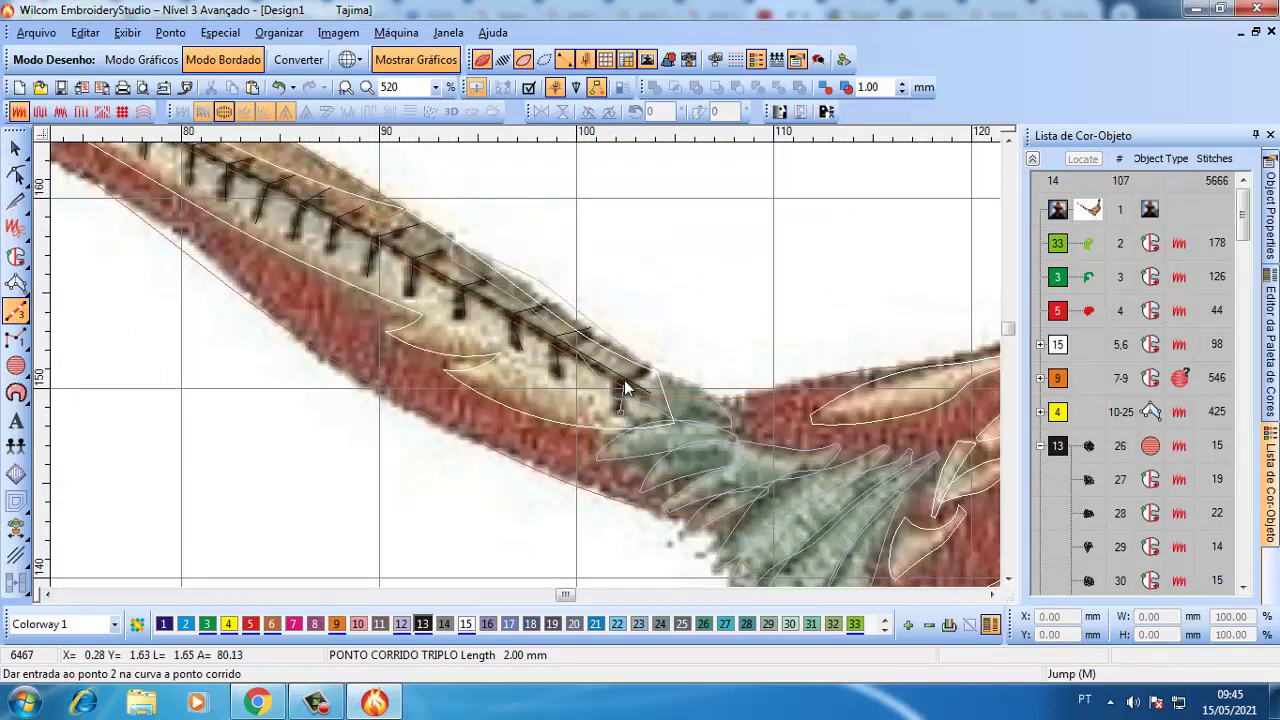
pyautogui.press('Return')
# - Trace the pheasant's upper back contour with a triple-run line from the tail base to the yellow neck patch
pyautogui.hotkey('shift', 'z')
pyautogui.hotkey('shift', 'z')
pyautogui.press('z')
pyautogui.press('z')
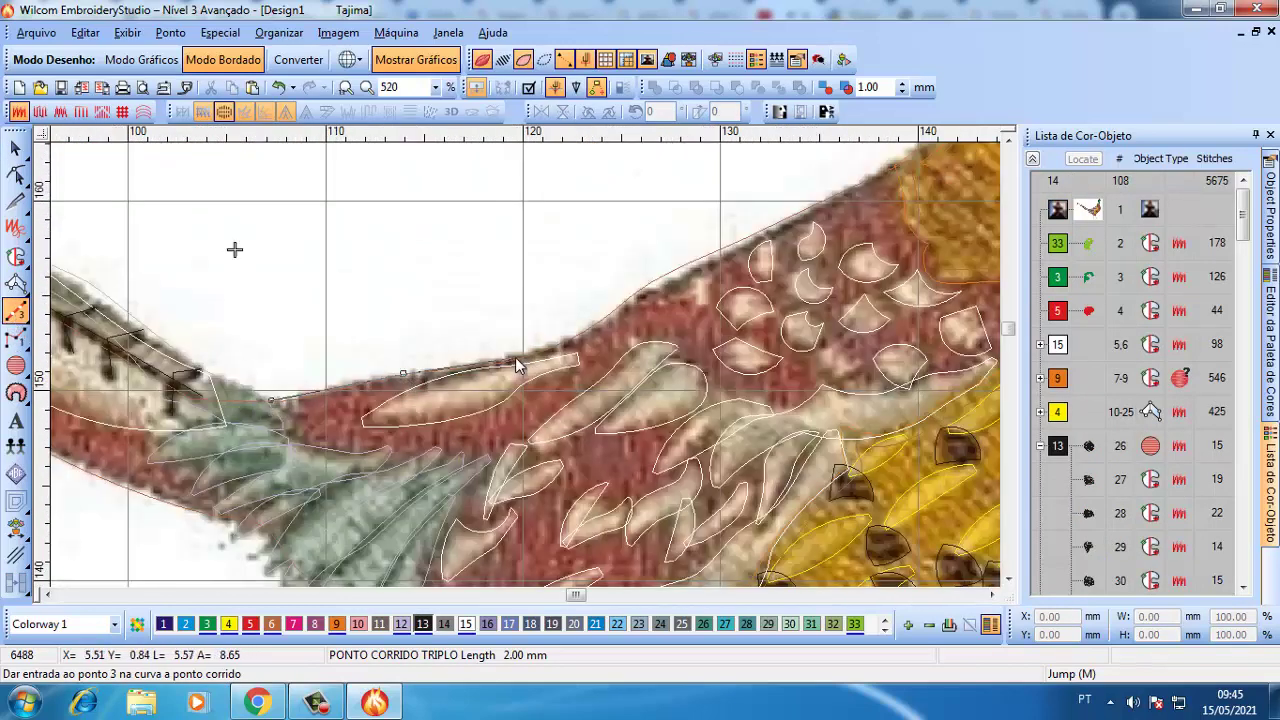
pyautogui.click(601, 321)
pyautogui.click(653, 279)
pyautogui.click(748, 239)
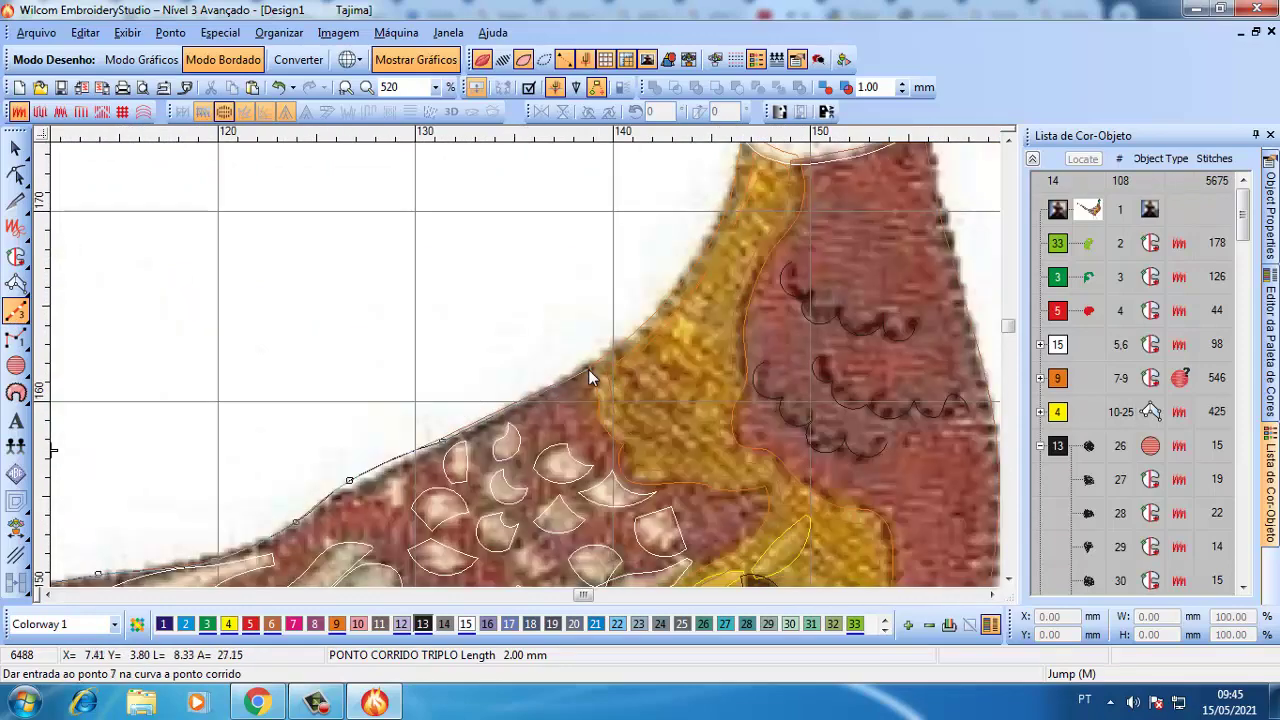
pyautogui.click(615, 348)
pyautogui.press('Return')
pyautogui.hotkey('shift', 'z')
pyautogui.hotkey('shift', 'z')
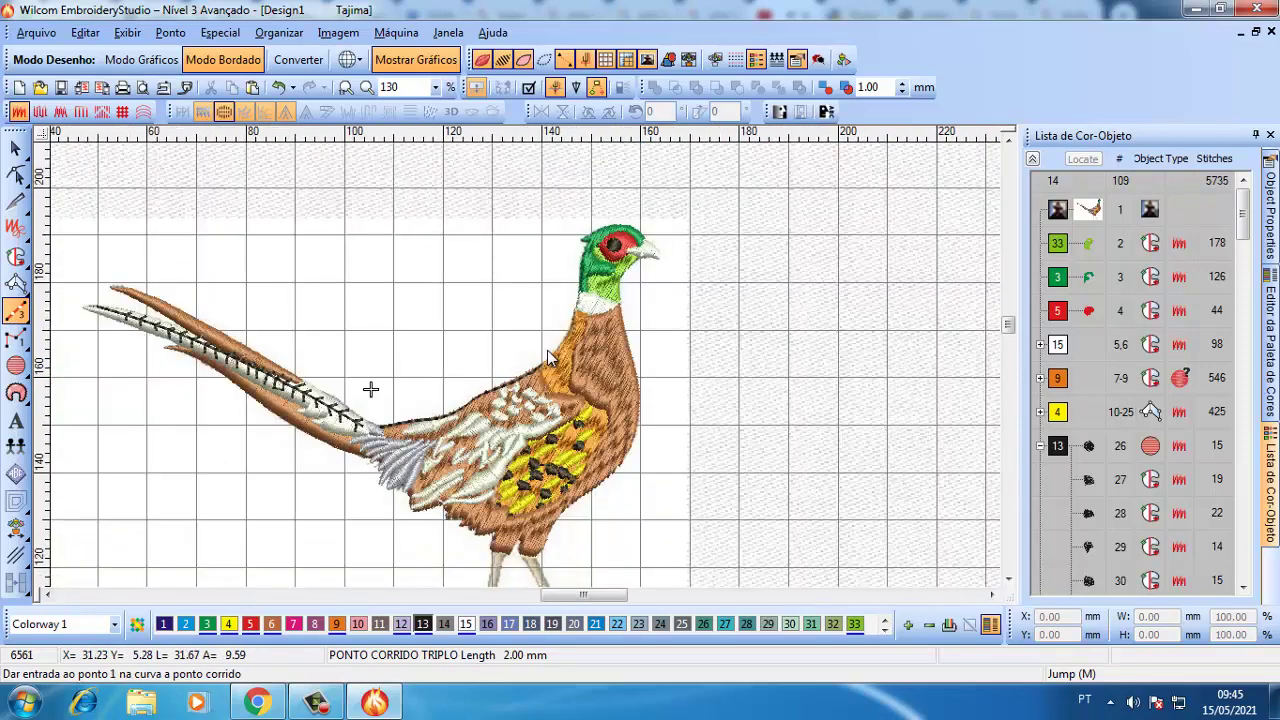
pyautogui.hotkey('shift', 't')
pyautogui.press('z')
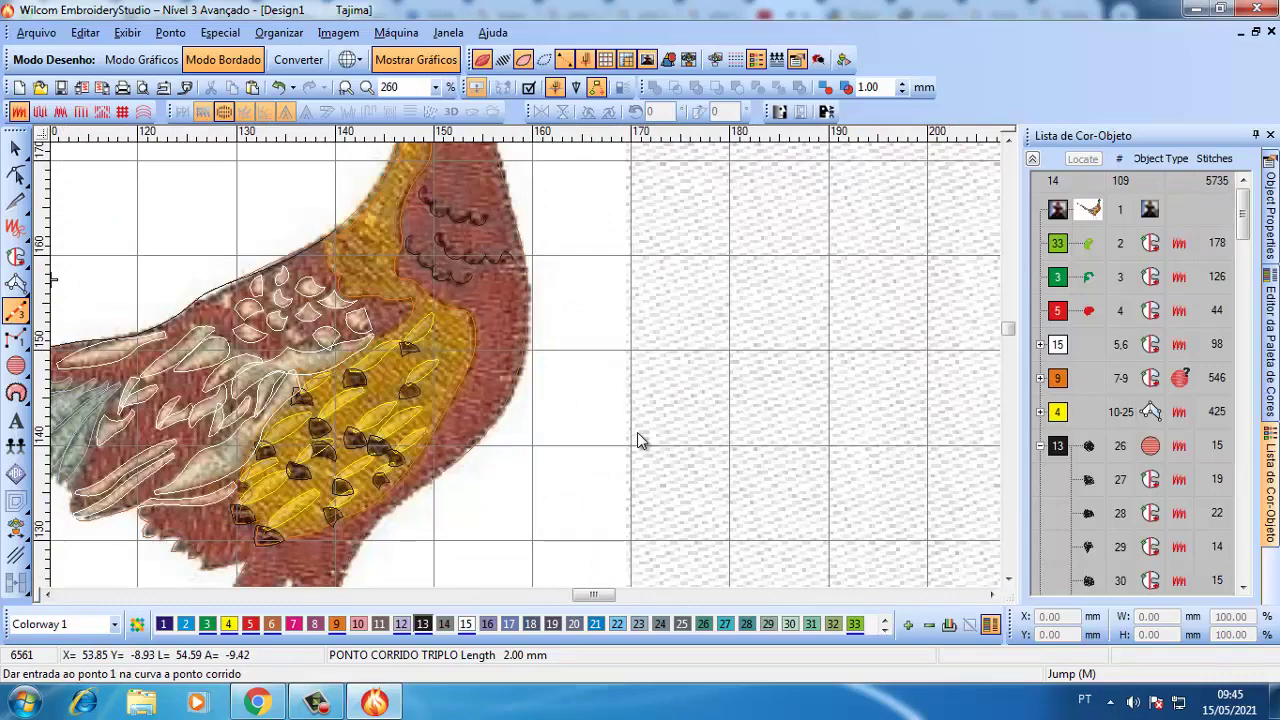
pyautogui.hotkey('shift', 'z')
pyautogui.press('Escape')
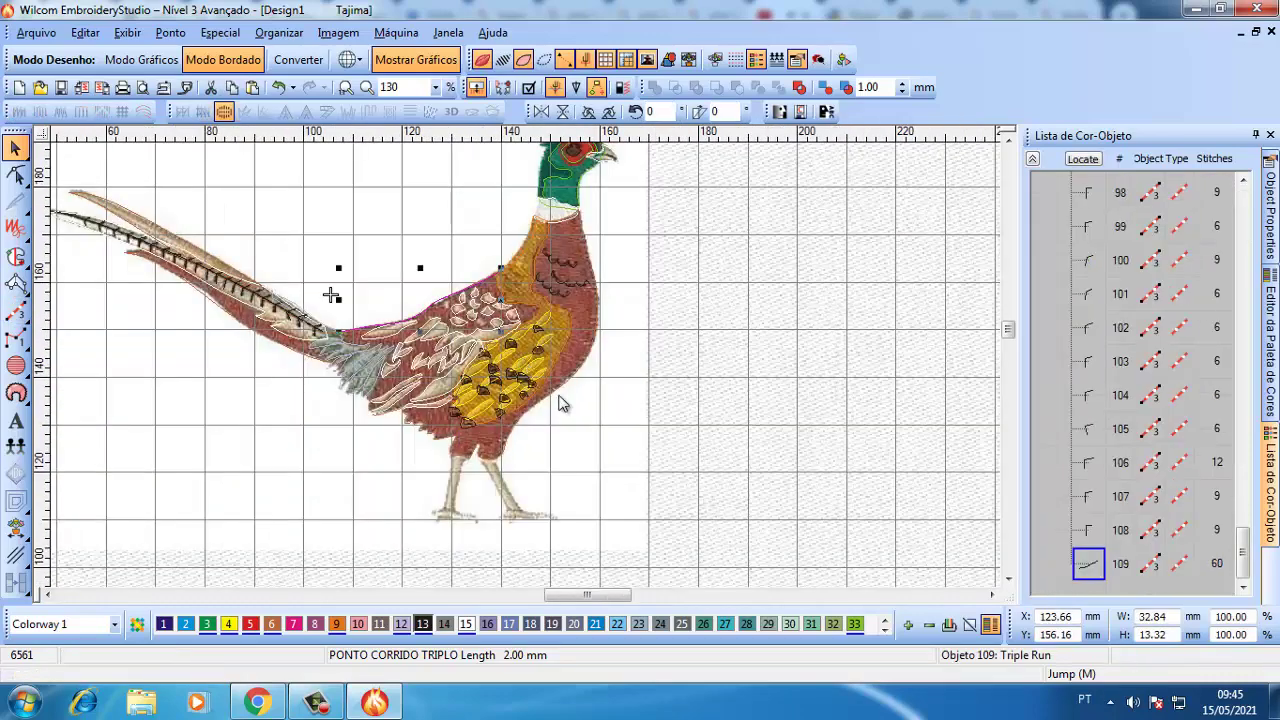
# - Change the upper tail feather's thread color to color 10
pyautogui.click(575, 388)
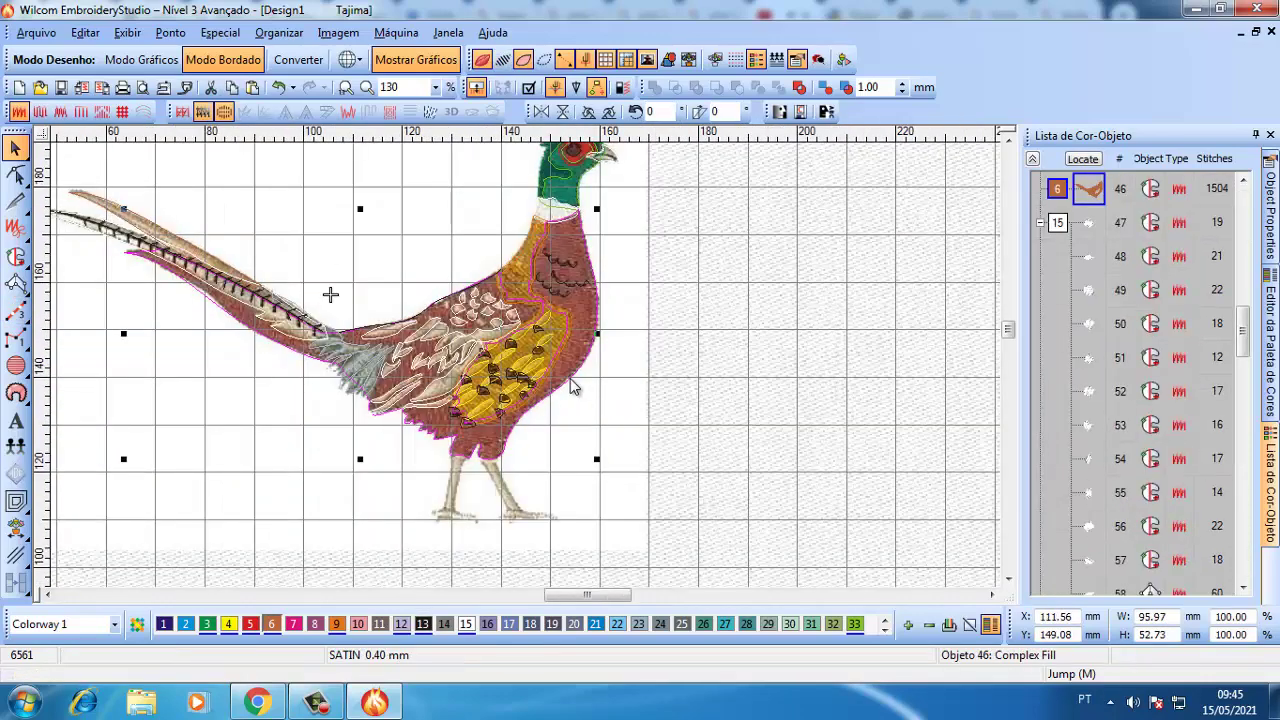
pyautogui.click(115, 210)
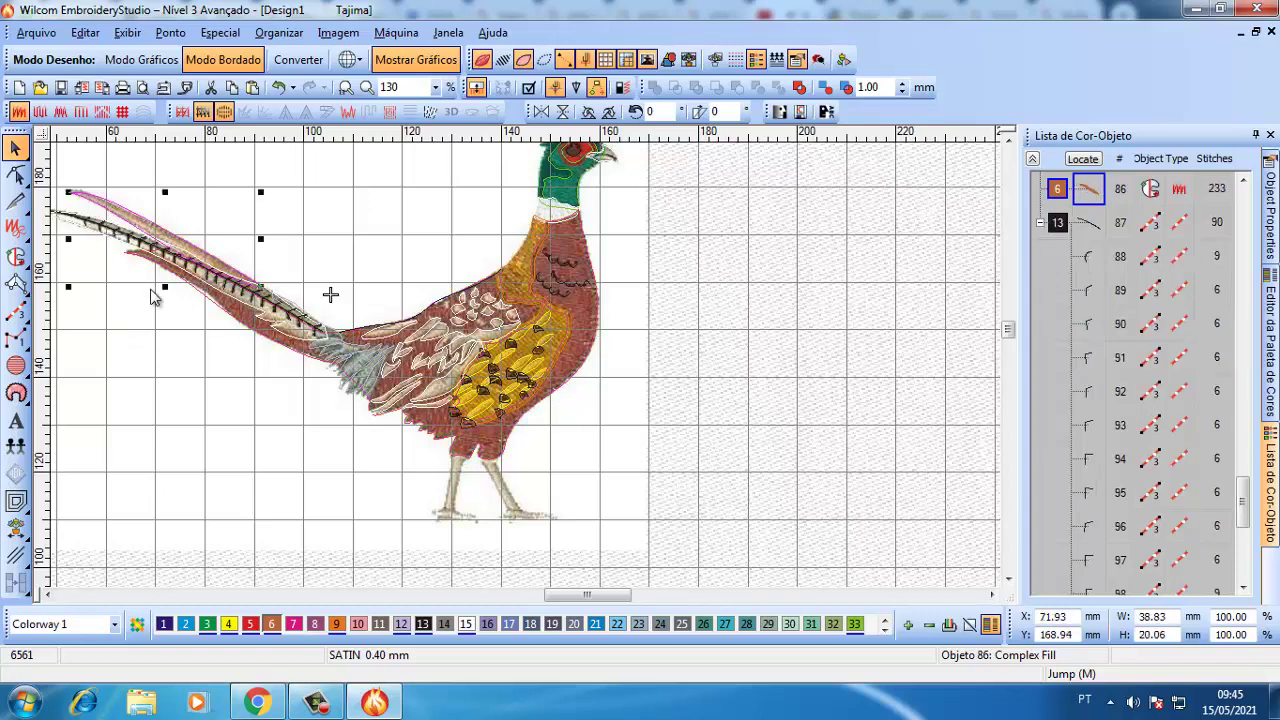
pyautogui.click(358, 625)
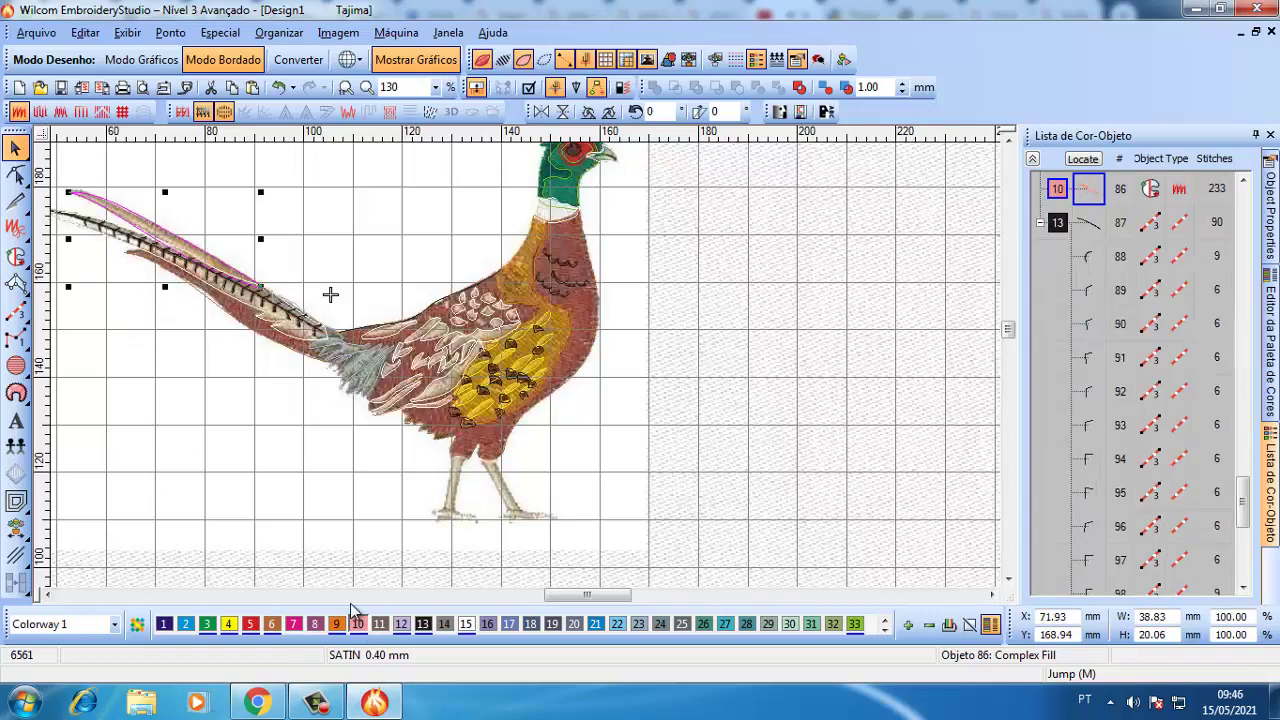
# - Create a fixed-offset outline of the brown body fill with triple run as its object type
pyautogui.click(455, 458)
pyautogui.click(16, 501)
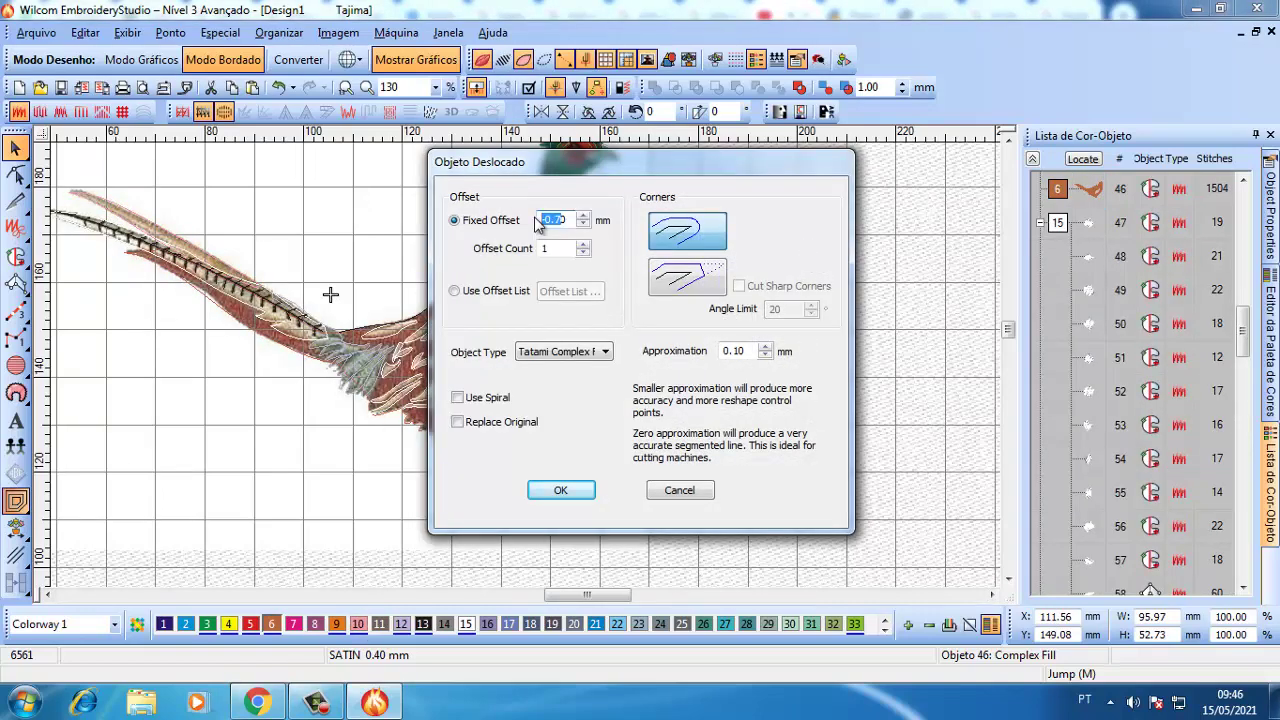
pyautogui.click(563, 352)
pyautogui.click(543, 424)
pyautogui.click(560, 490)
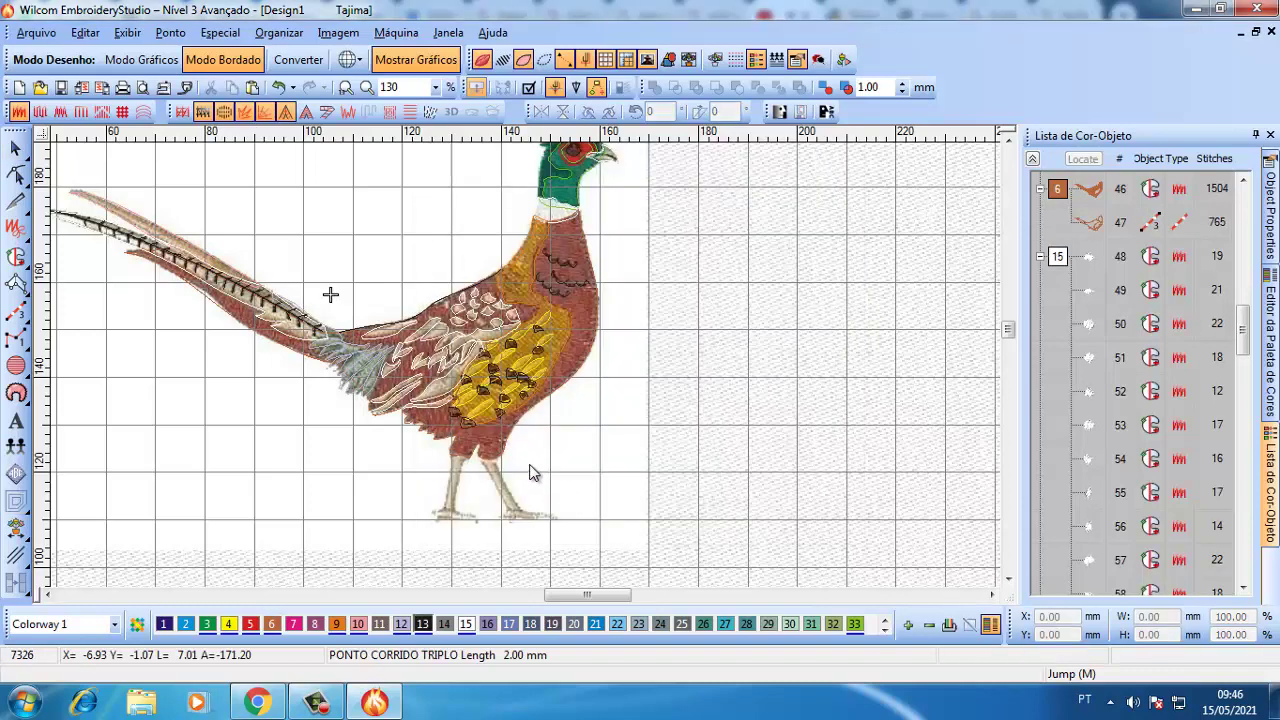
# - Draw a triple-run cutting line in color 11, about 71 mm wide, from the barred tail feather across the back to the yellow neck
pyautogui.click(16, 311)
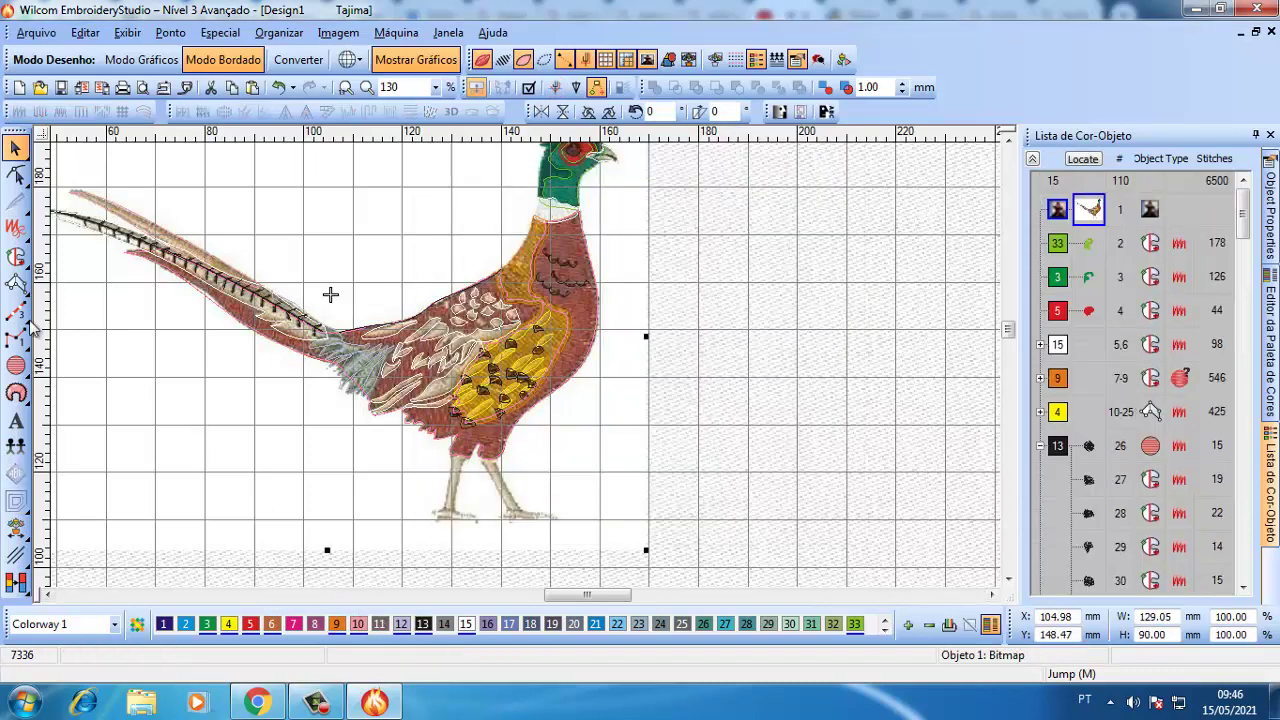
pyautogui.press('z')
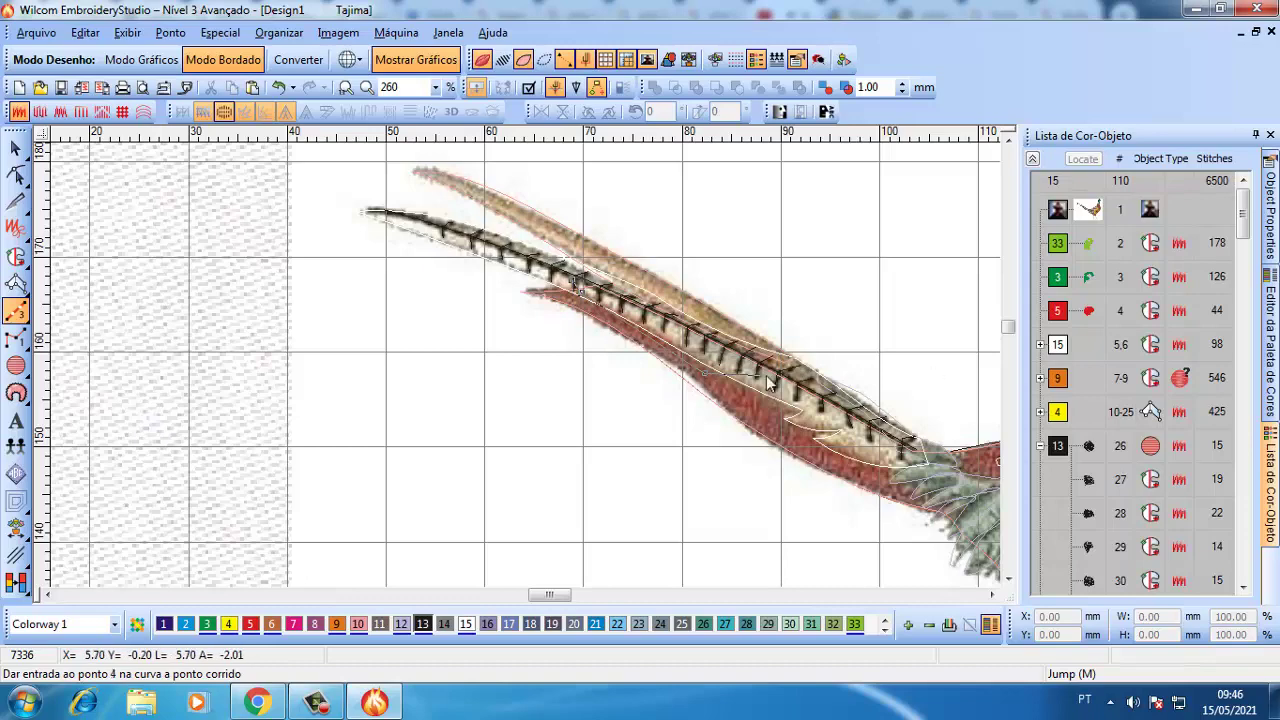
pyautogui.hotkey('shift', 'z')
pyautogui.click(612, 427)
pyautogui.click(760, 383)
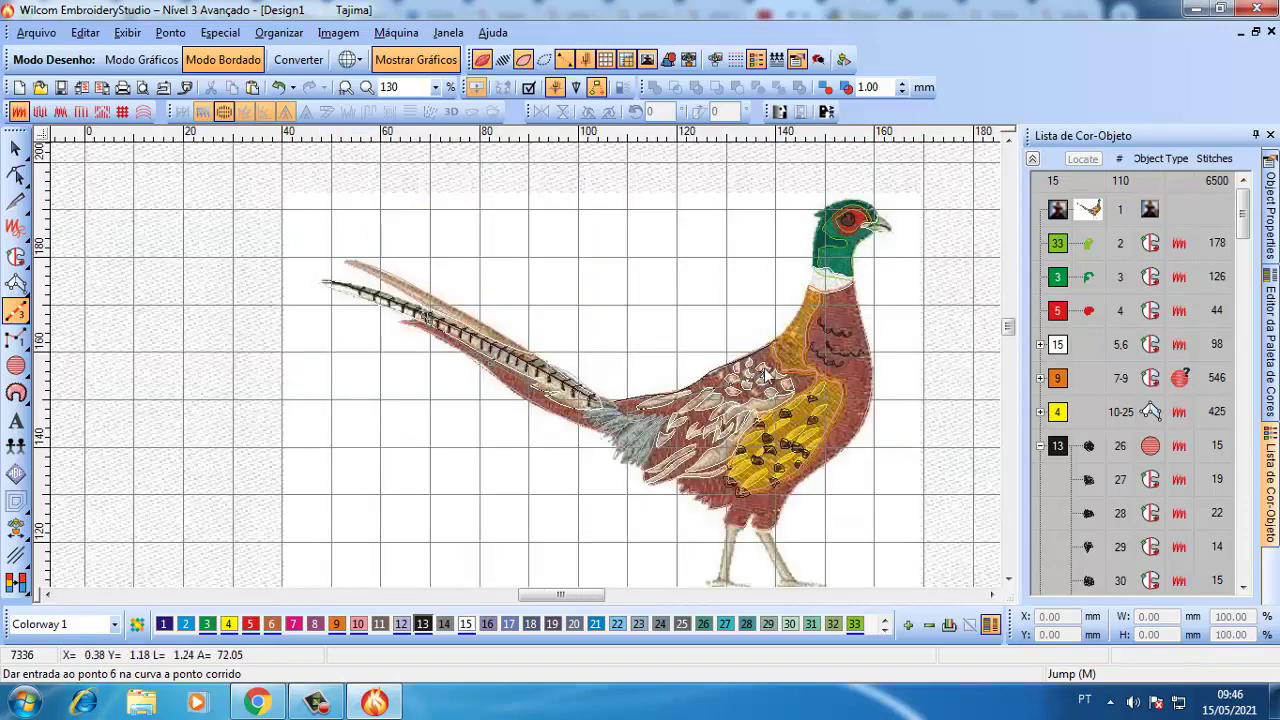
pyautogui.click(777, 349)
pyautogui.click(776, 315)
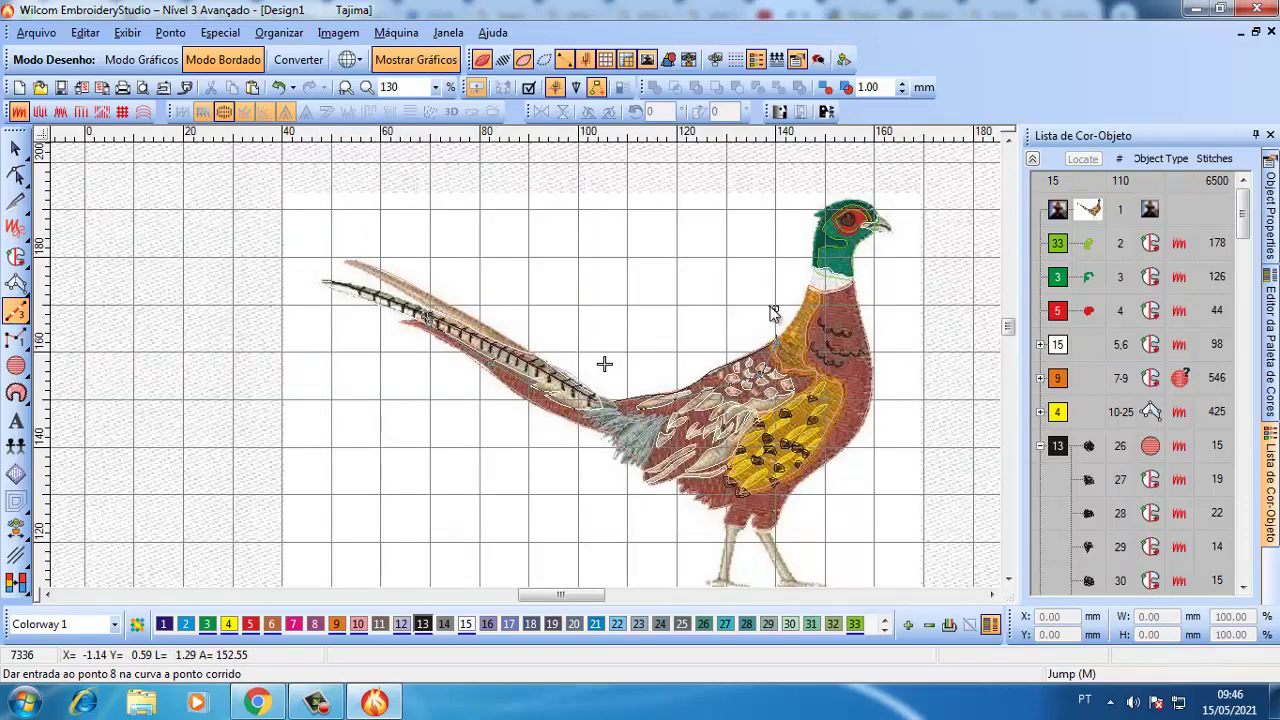
pyautogui.press('Return')
pyautogui.click(379, 624)
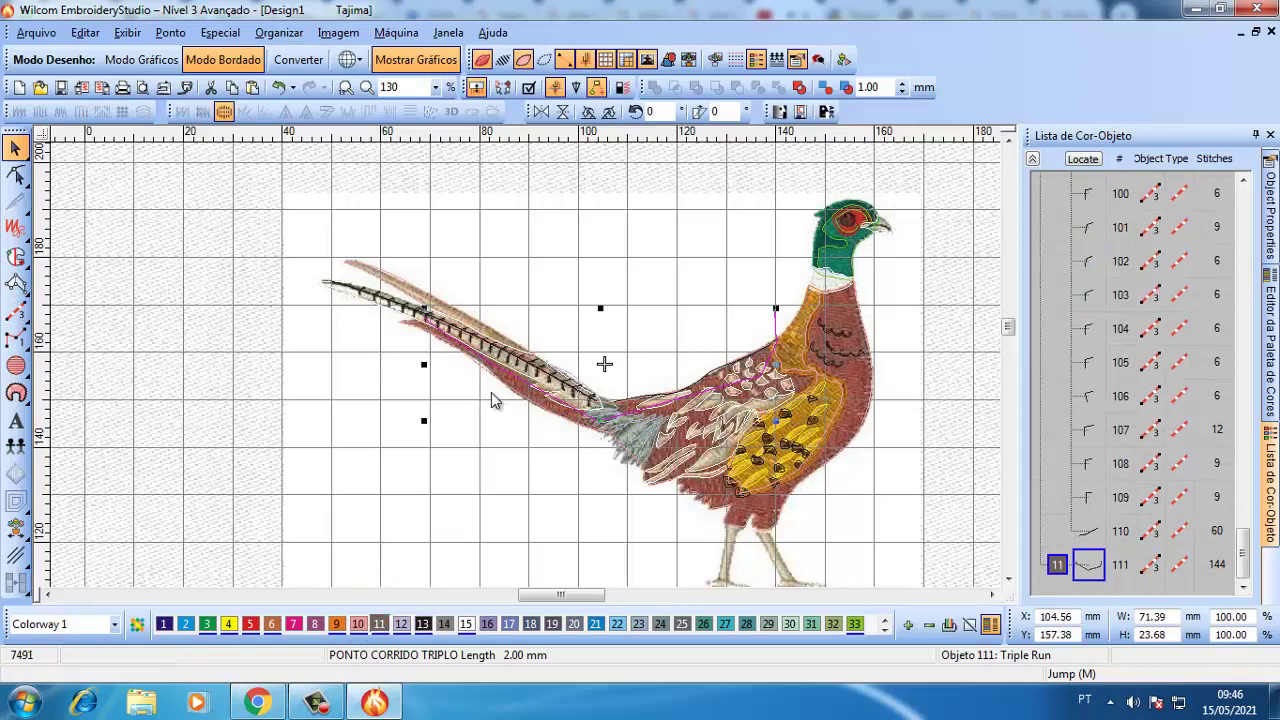
# - Divide the brown body's triple-run outline with the cutting line and remove the leftover pieces of that line
pyautogui.keyDown('ctrl'); pyautogui.click(860, 429); pyautogui.keyUp('ctrl')
pyautogui.click(765, 90)
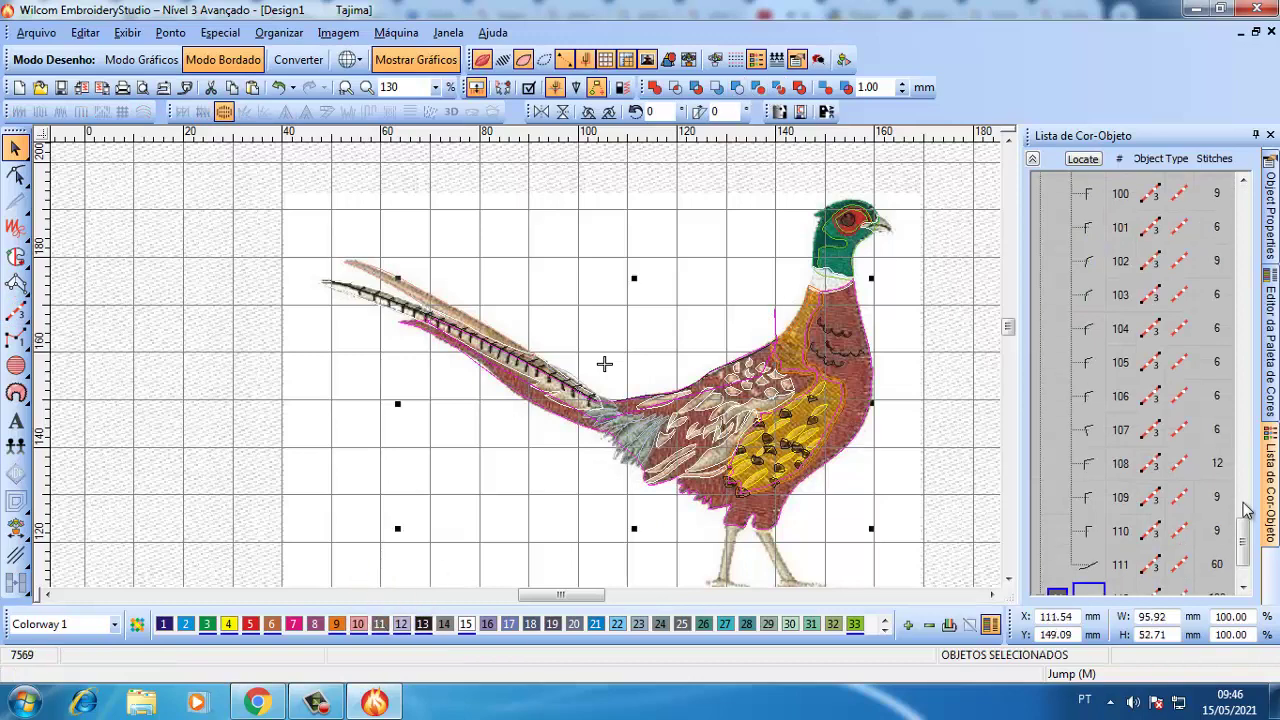
pyautogui.scroll(-3, 525, 364)
pyautogui.press('1')
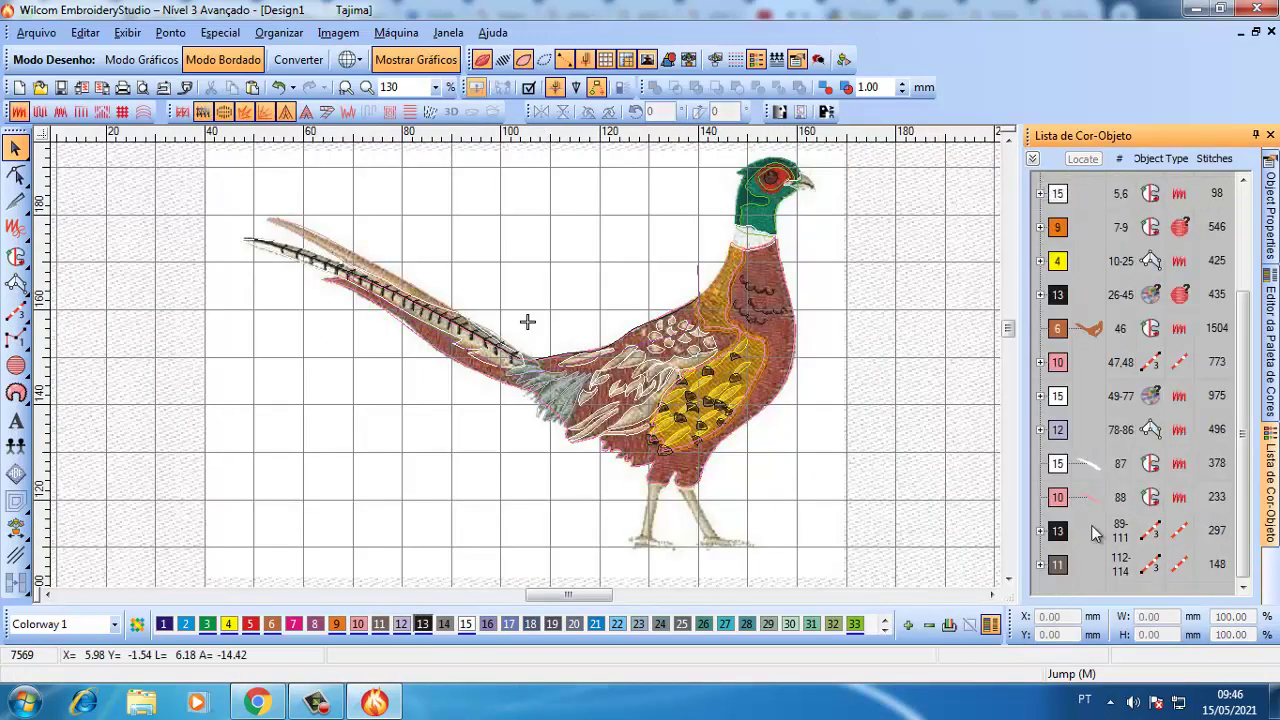
pyautogui.hotkey('ctrl', 'z')
# - Delete the upper-back piece of the divided outline and resequence the remaining outline just before the upper tail feather in color 10
pyautogui.click(770, 425)
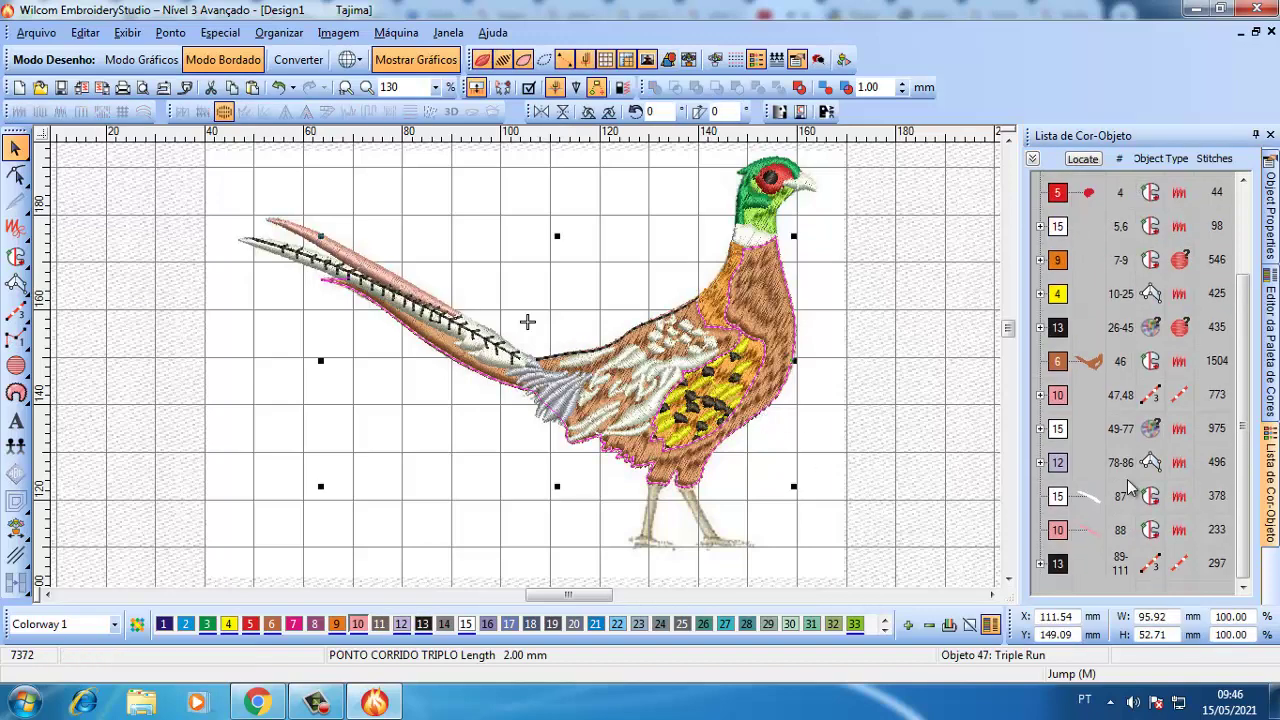
pyautogui.rightClick(1121, 335)
pyautogui.click(900, 410)
pyautogui.click(1040, 395)
pyautogui.click(1094, 434)
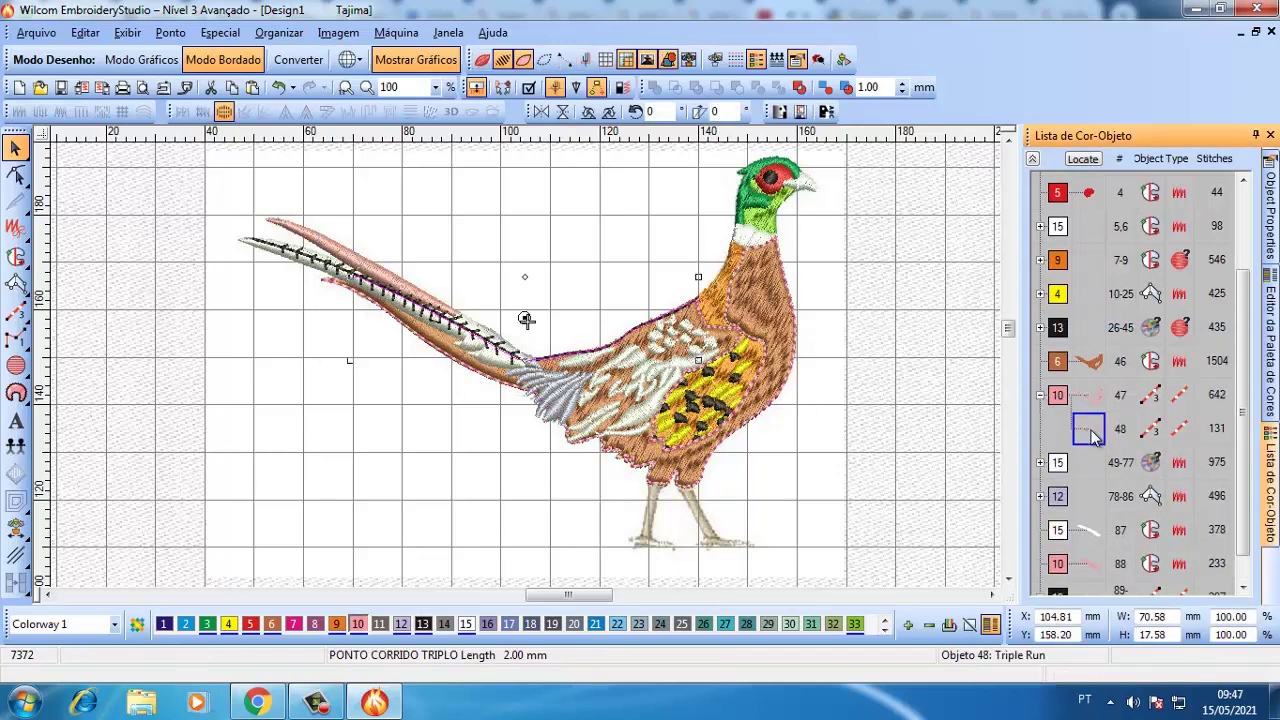
pyautogui.press('Delete')
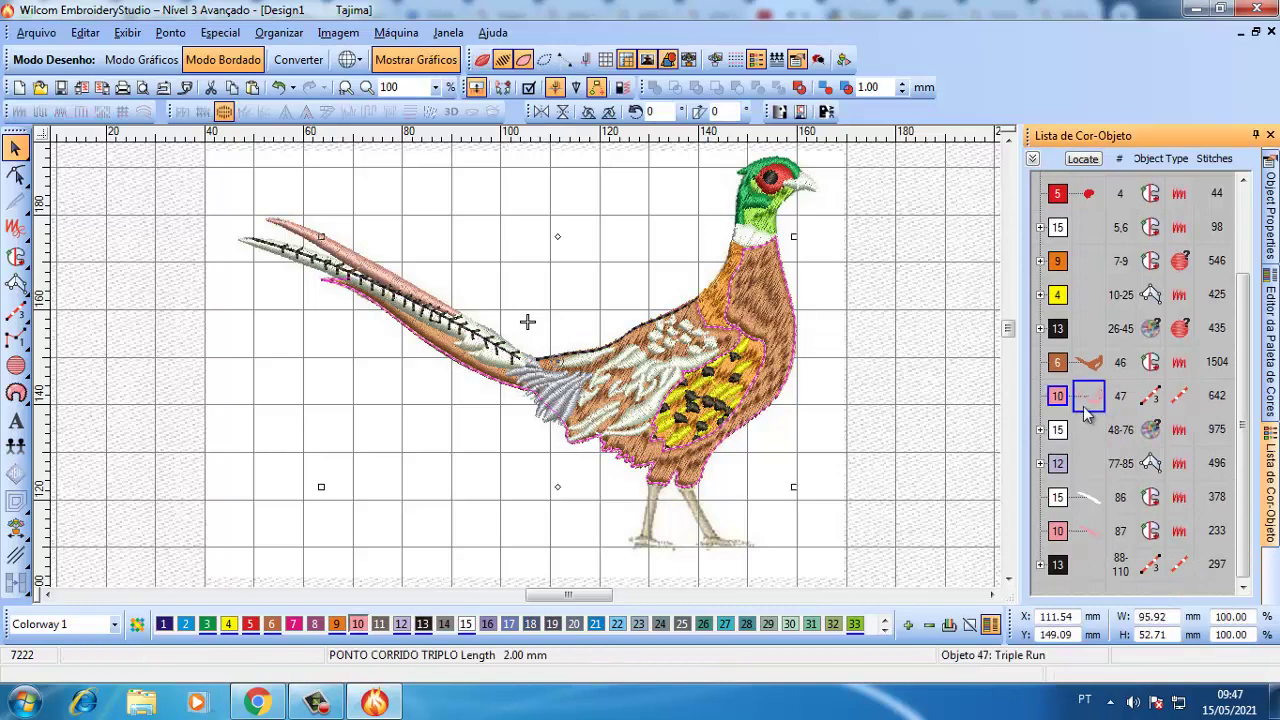
pyautogui.moveTo(1071, 500); pyautogui.dragTo(1062, 525)
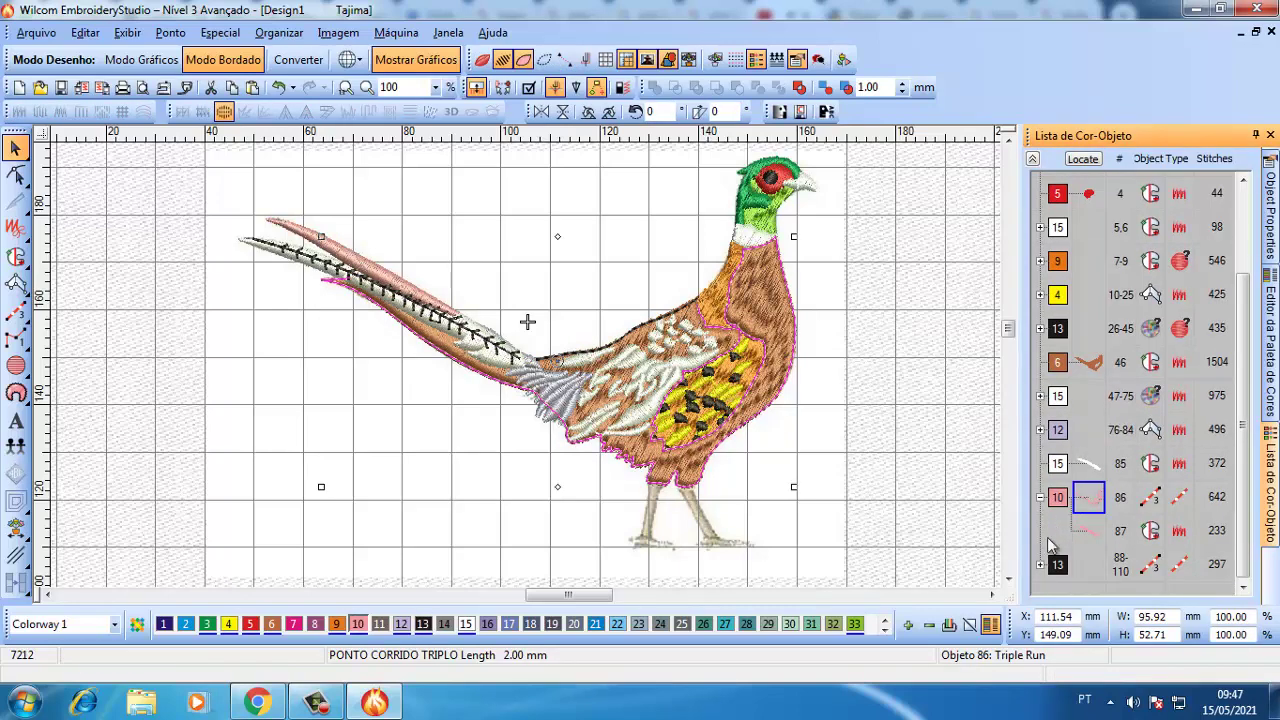
pyautogui.press('Escape')
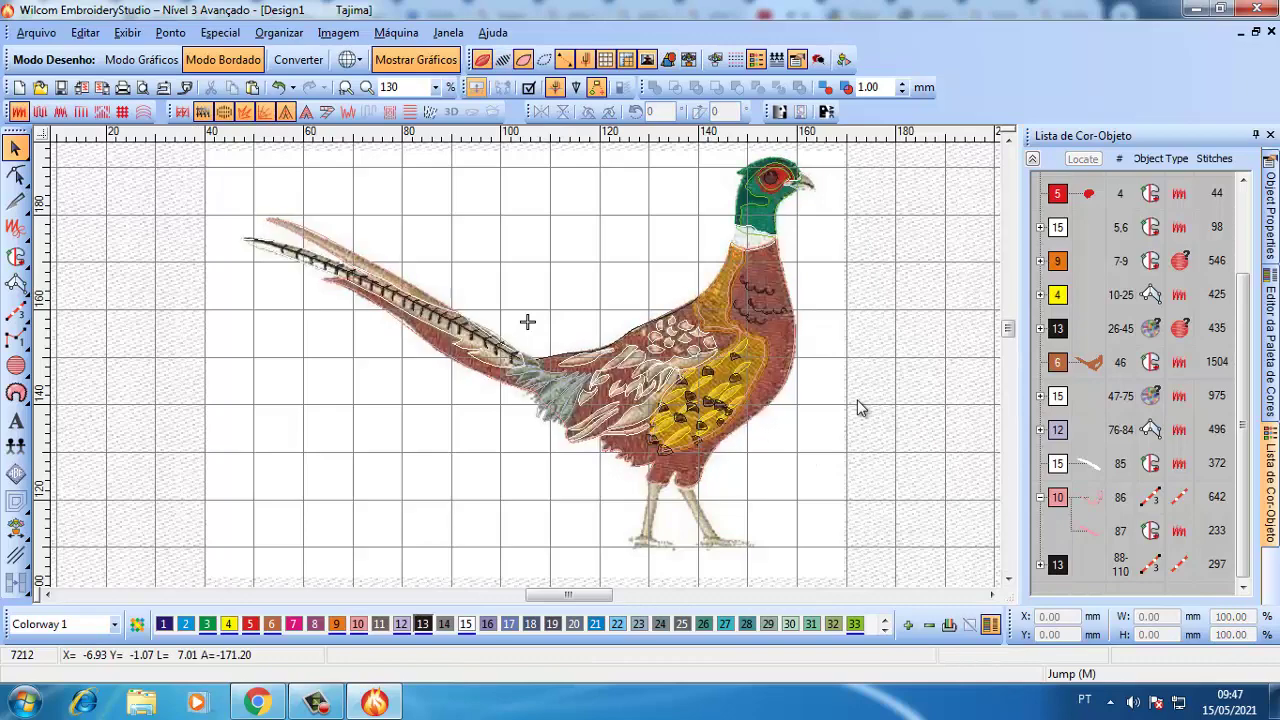
# - Trace the dark mouth line across the white beak with a triple-run line in color 13
pyautogui.scroll(3, 810, 184)
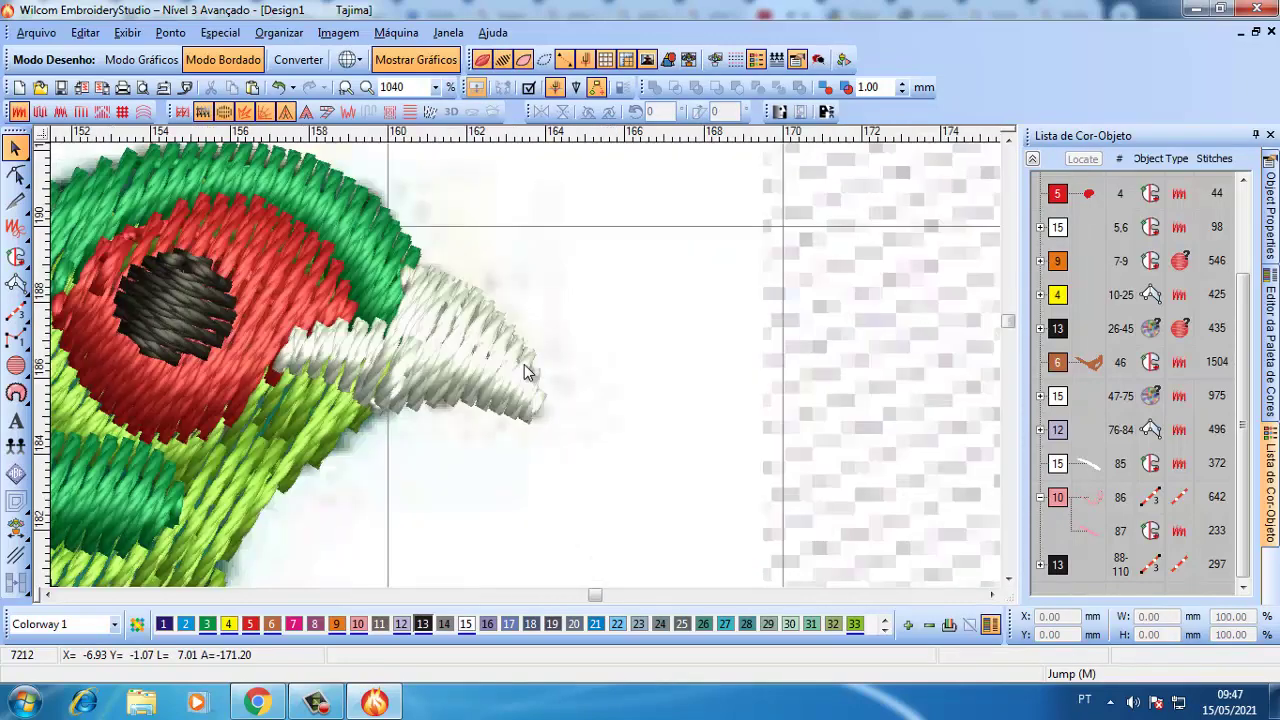
pyautogui.press('s')
pyautogui.click(16, 311)
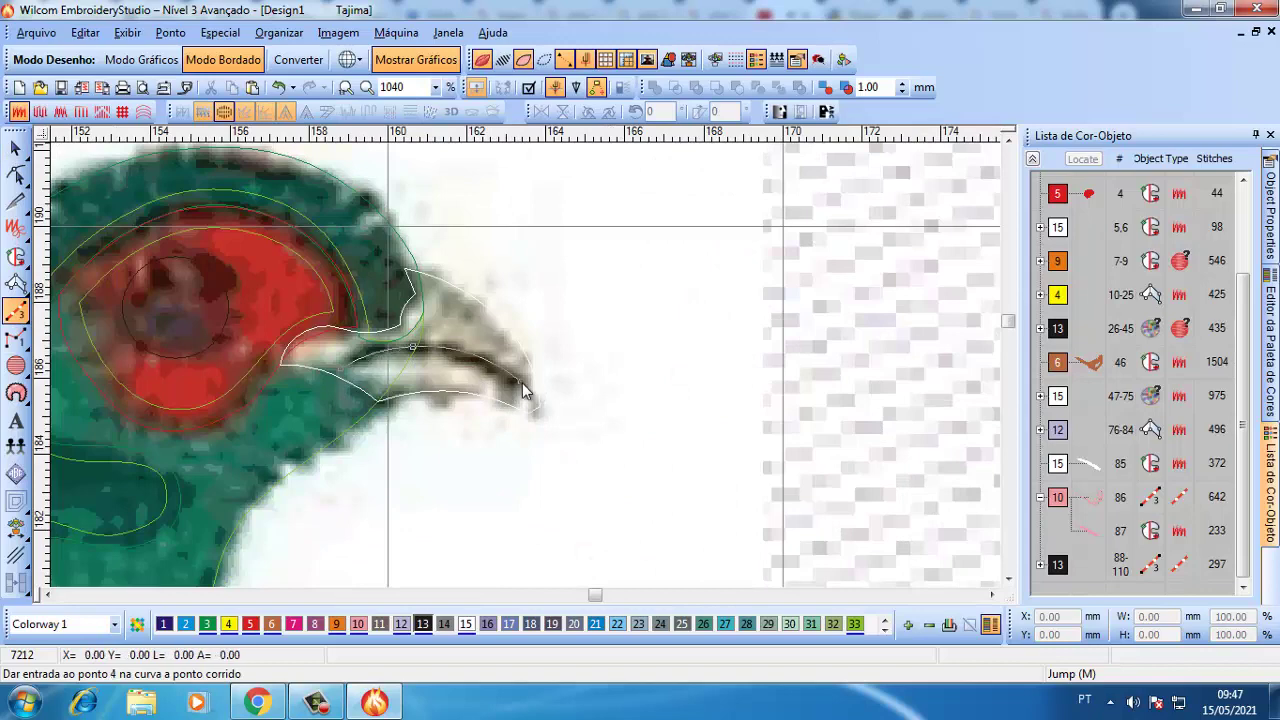
pyautogui.scroll(-1, 523, 390)
pyautogui.press('s')
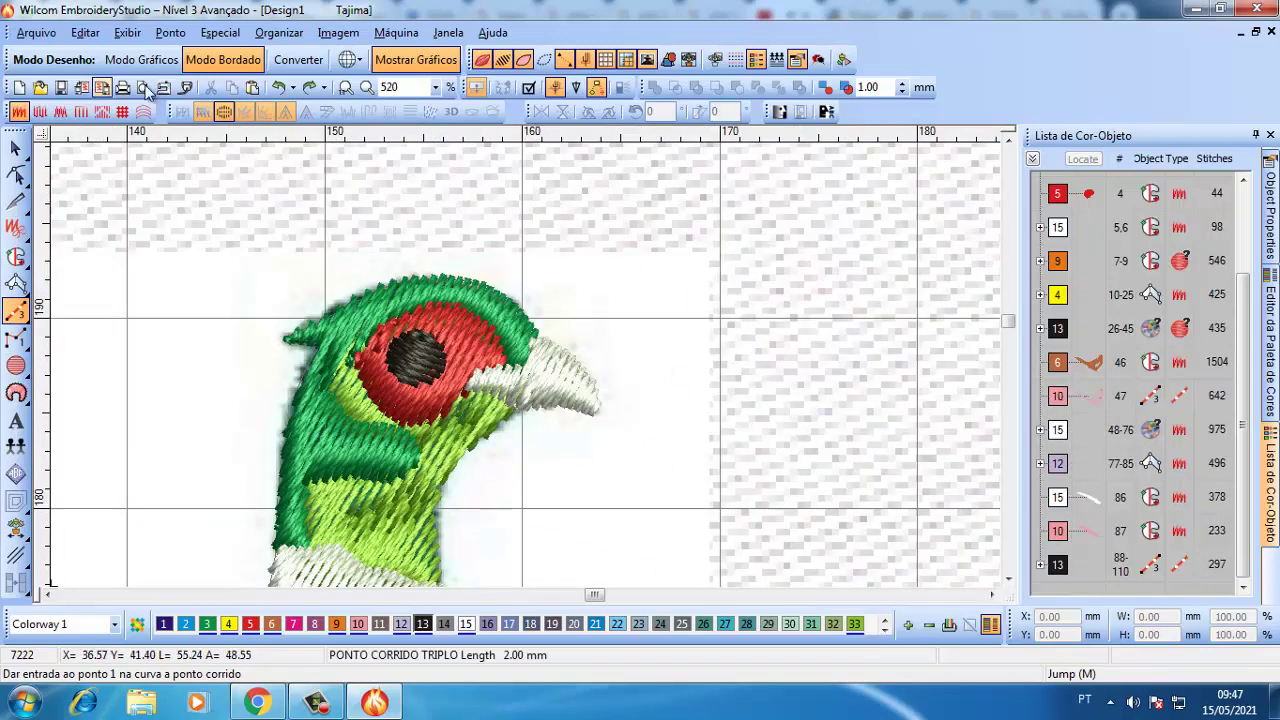
pyautogui.click(316, 87)
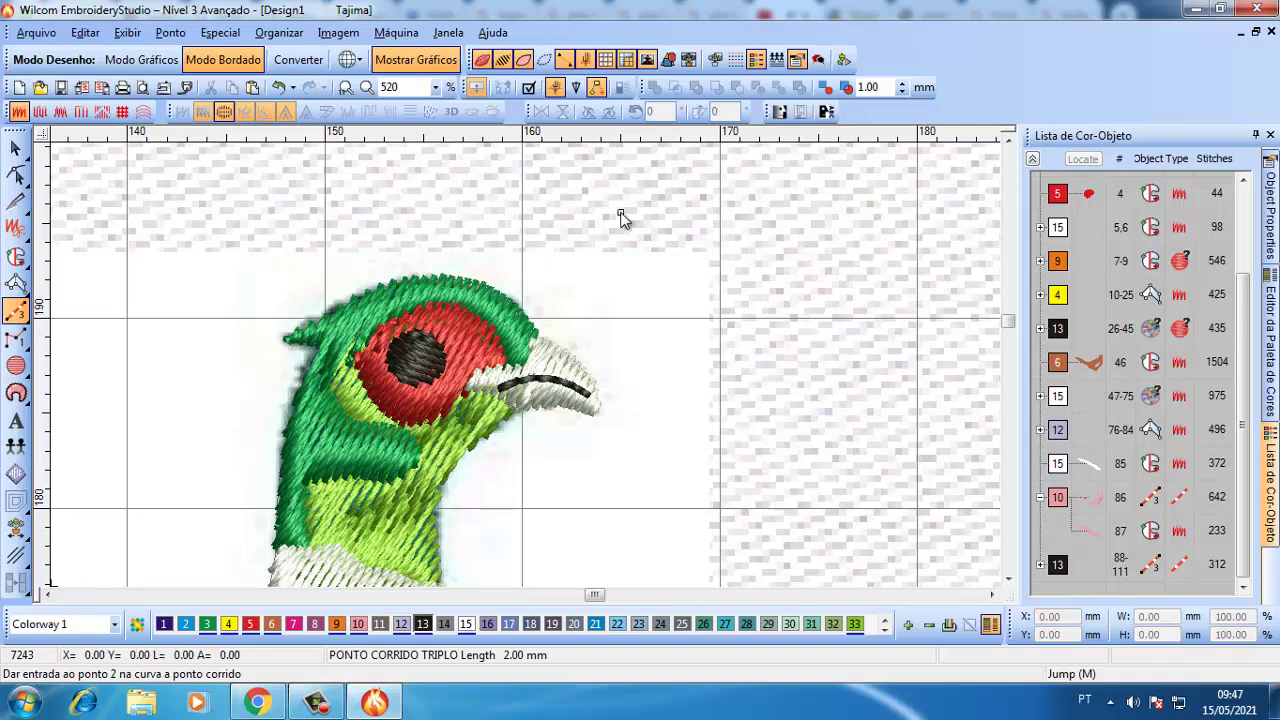
# - Try tracing the green head's contour with triple run, from the beak over the crown and crest down the back of the neck
pyautogui.press('s')
pyautogui.scroll(-2, 257, 529)
pyautogui.scroll(1, 525, 366)
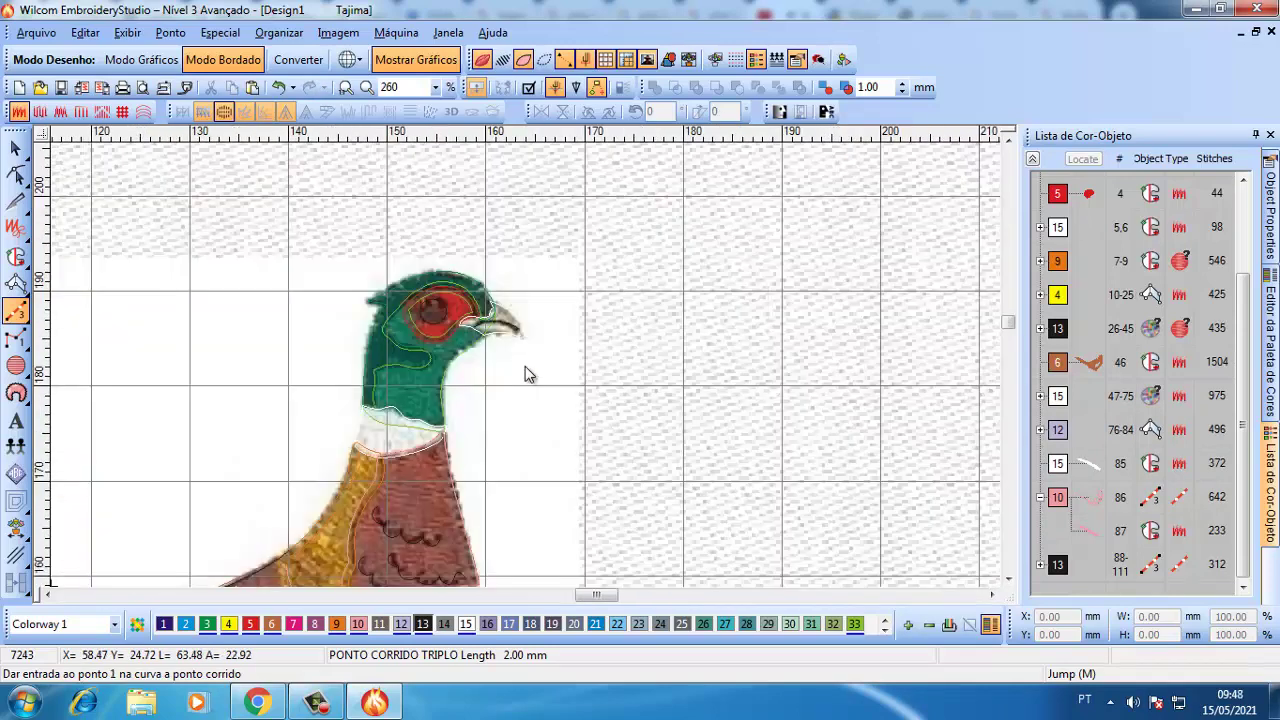
pyautogui.scroll(1, 525, 366)
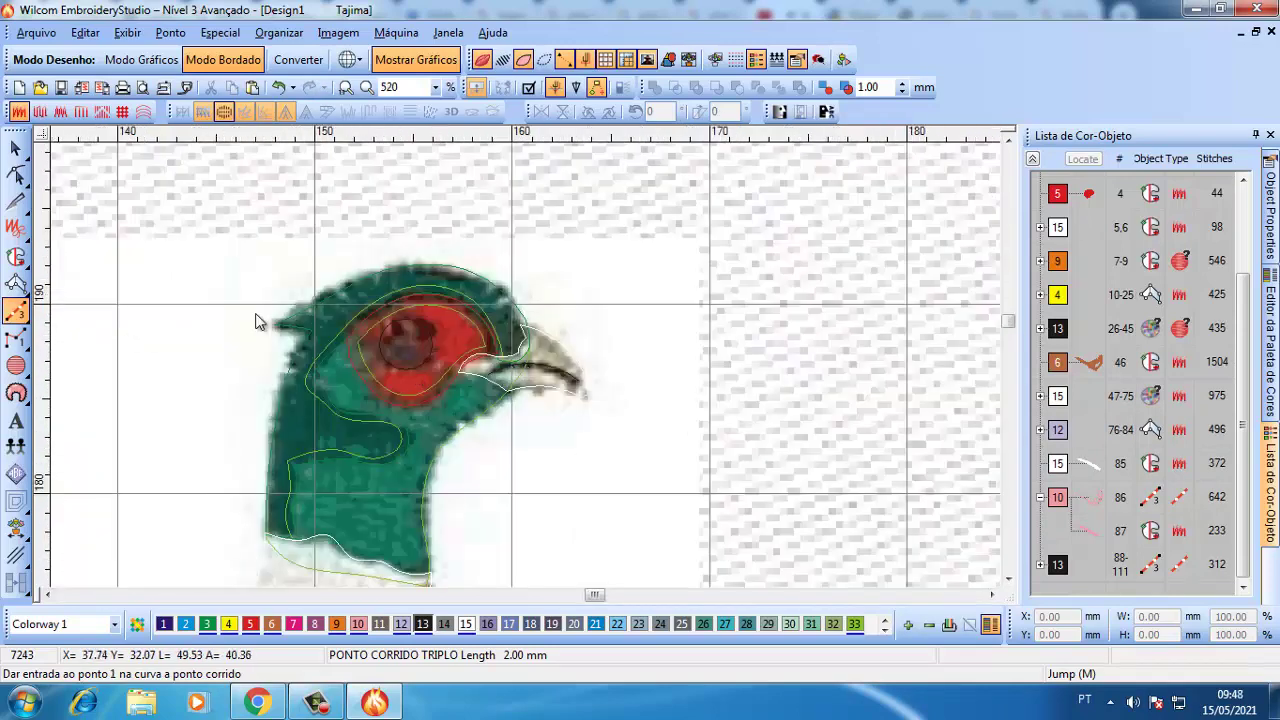
pyautogui.click(366, 283)
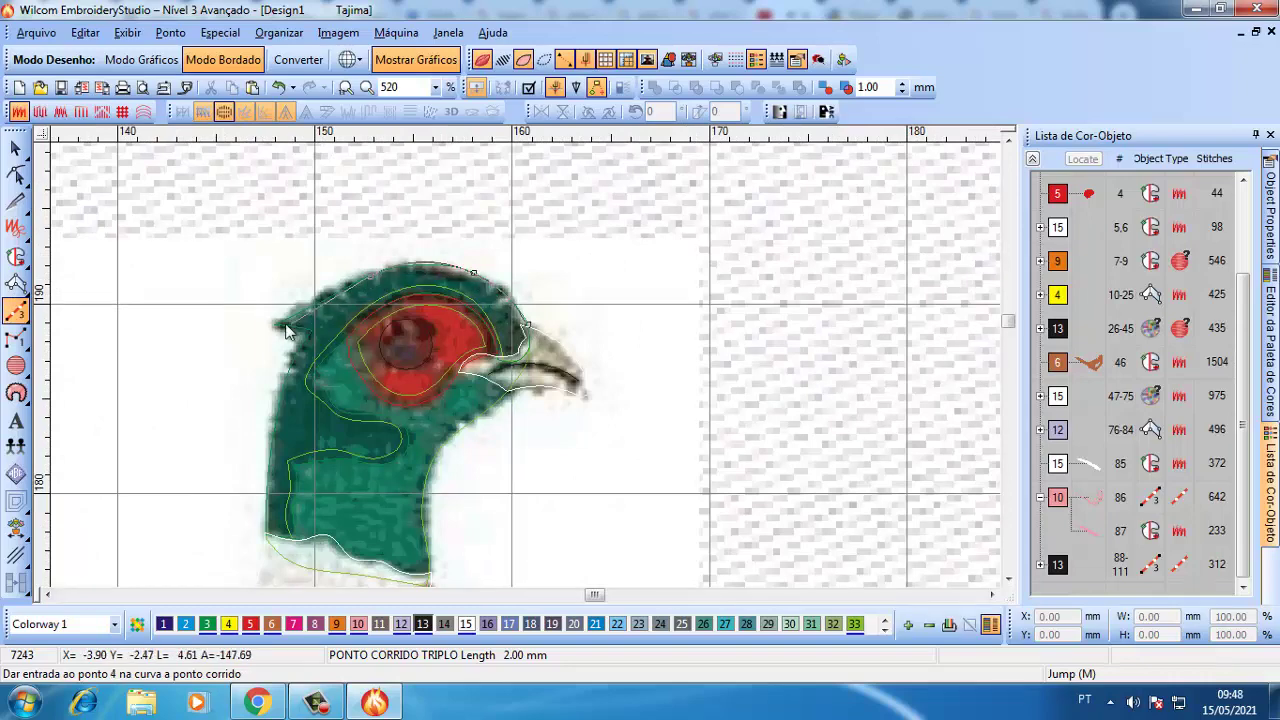
pyautogui.click(275, 323)
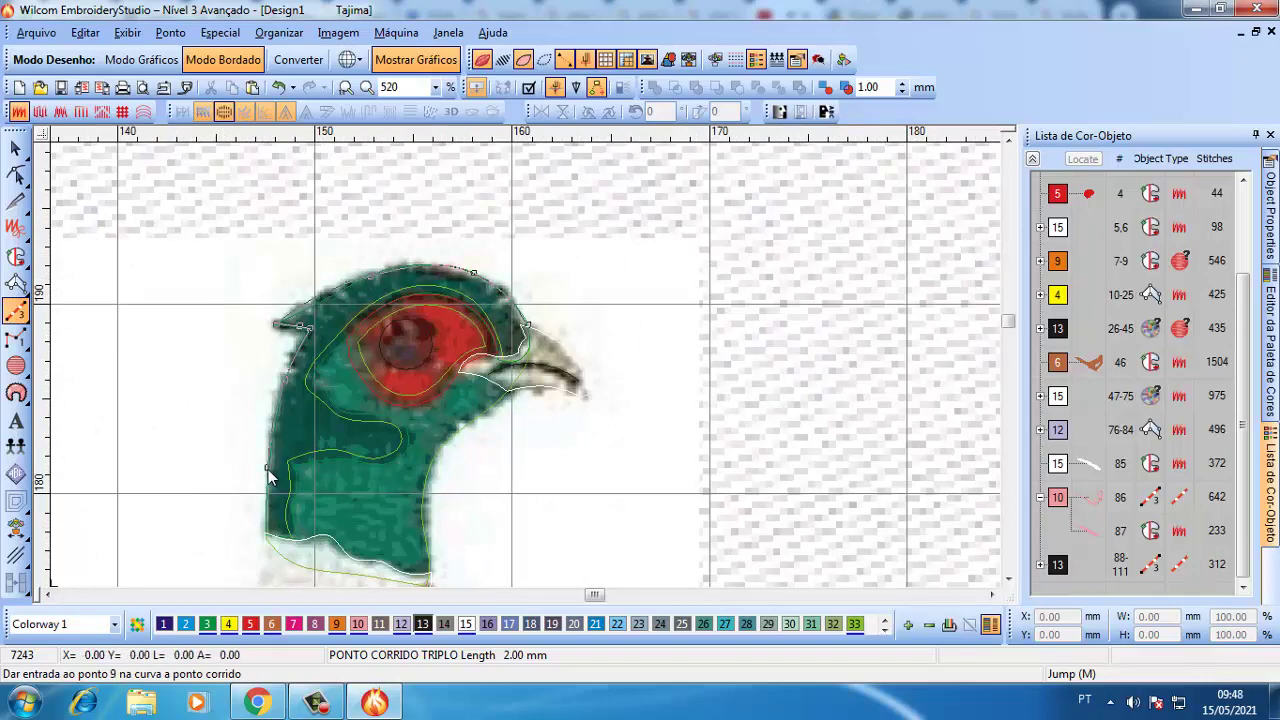
pyautogui.press('Return')
pyautogui.scroll(-2, 265, 540)
pyautogui.scroll(2, 520, 372)
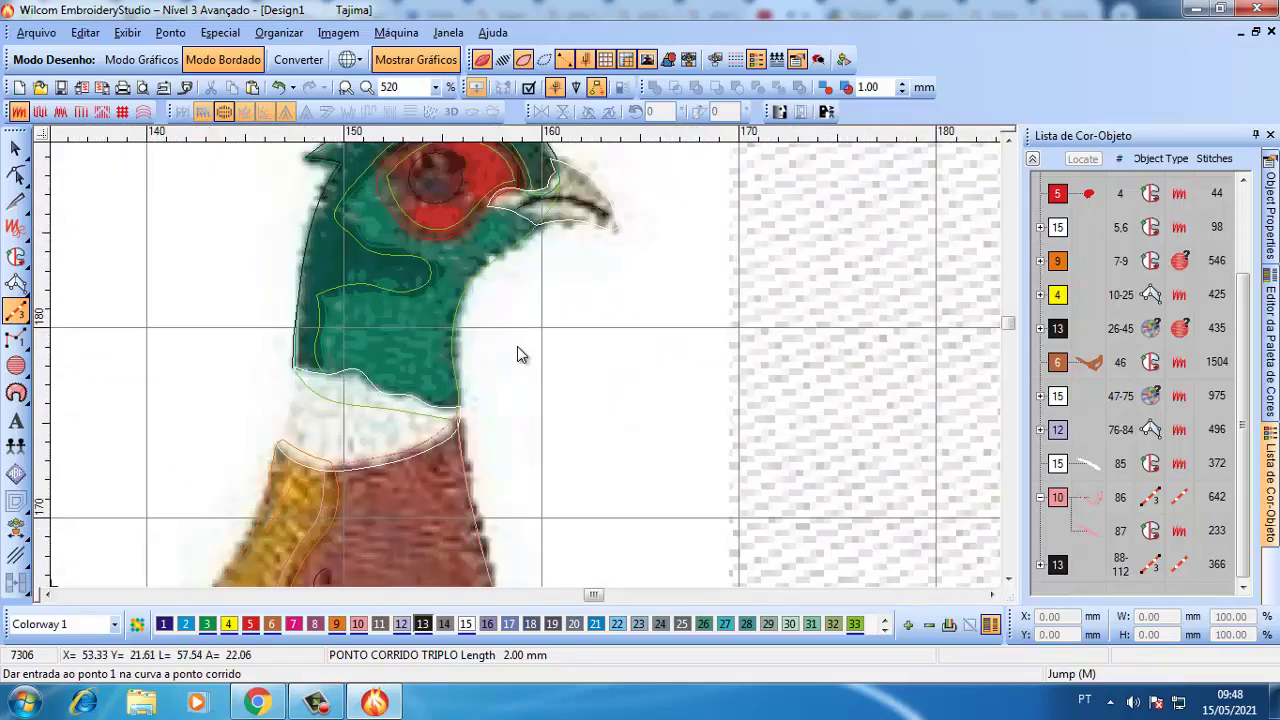
pyautogui.hotkey('ctrl', 'z')
# - Digitize the rear leg as an Input A satin column from the brown thigh to the ankle, and reshape its edges to follow the leg
pyautogui.scroll(-2, 517, 350)
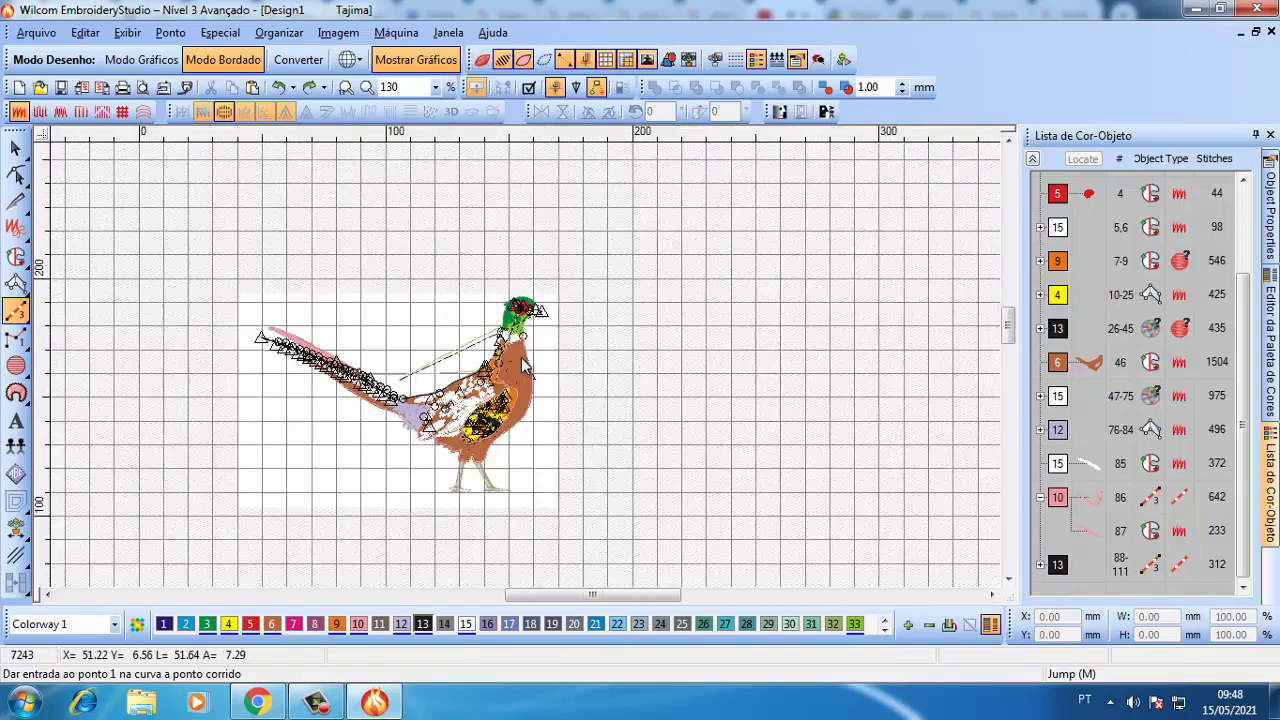
pyautogui.scroll(1, 521, 360)
pyautogui.scroll(-1, 520, 340)
pyautogui.scroll(3, 523, 360)
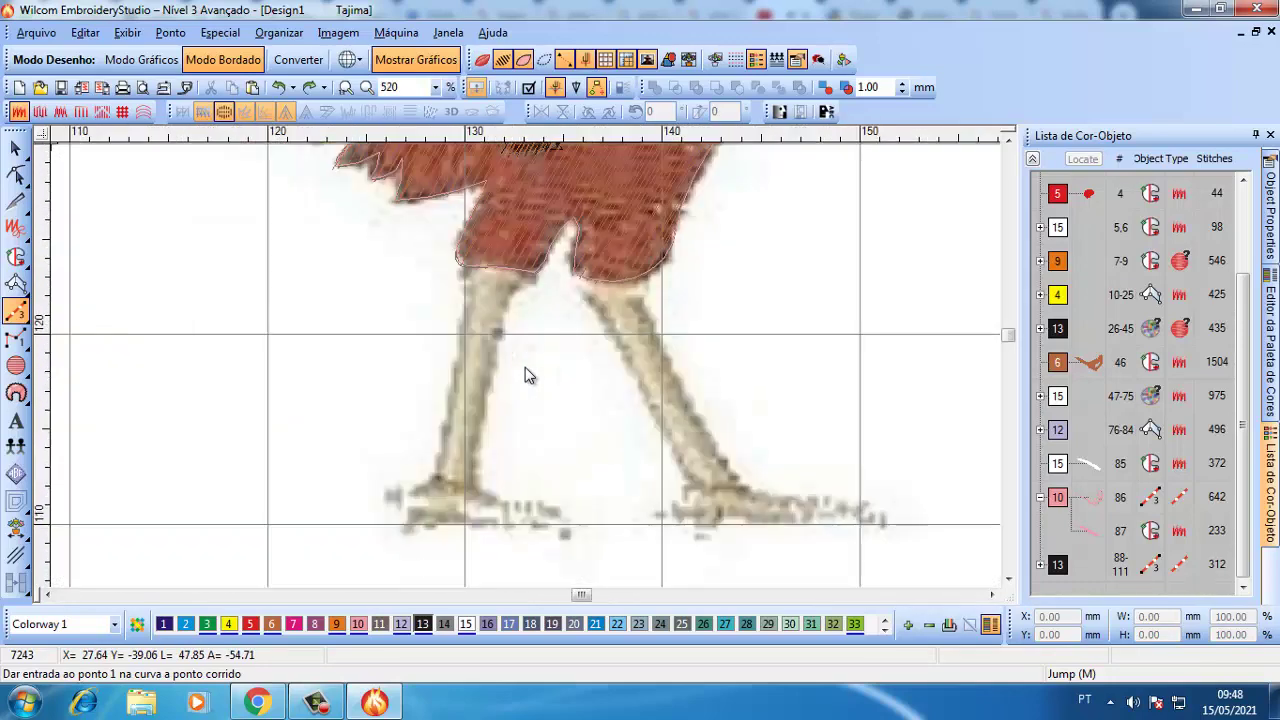
pyautogui.click(17, 283)
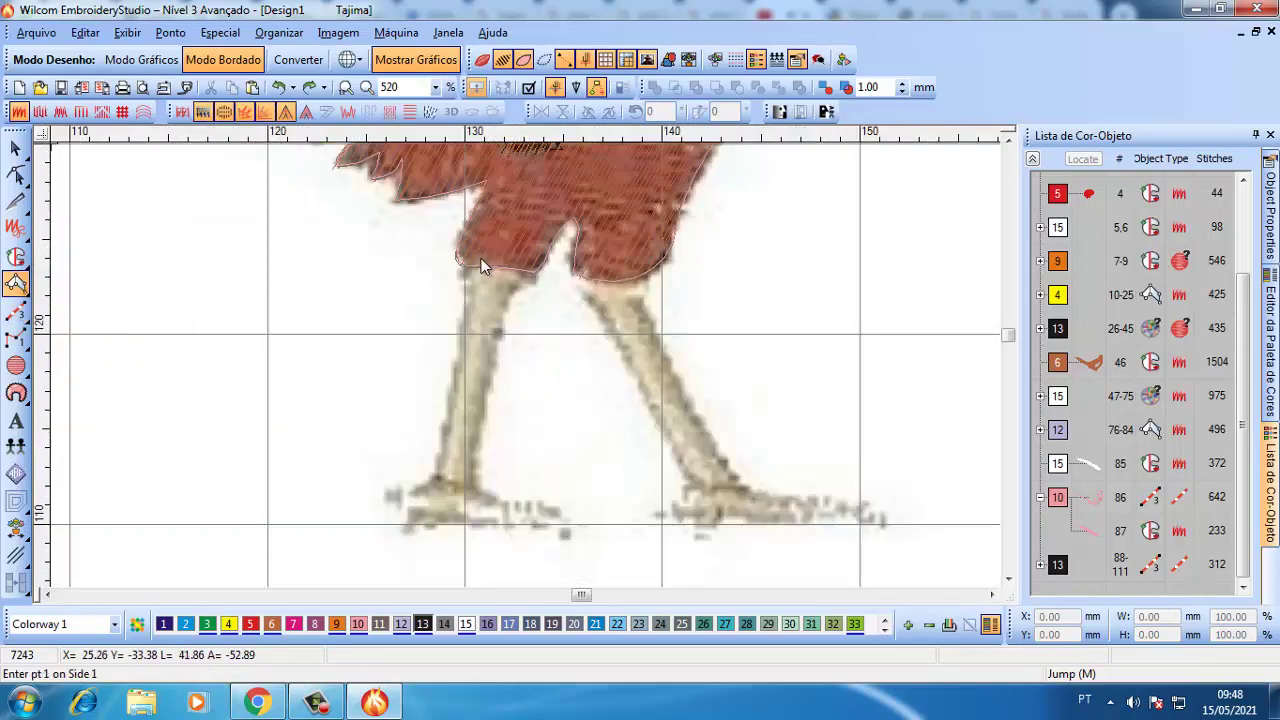
pyautogui.click(510, 262)
pyautogui.click(459, 272)
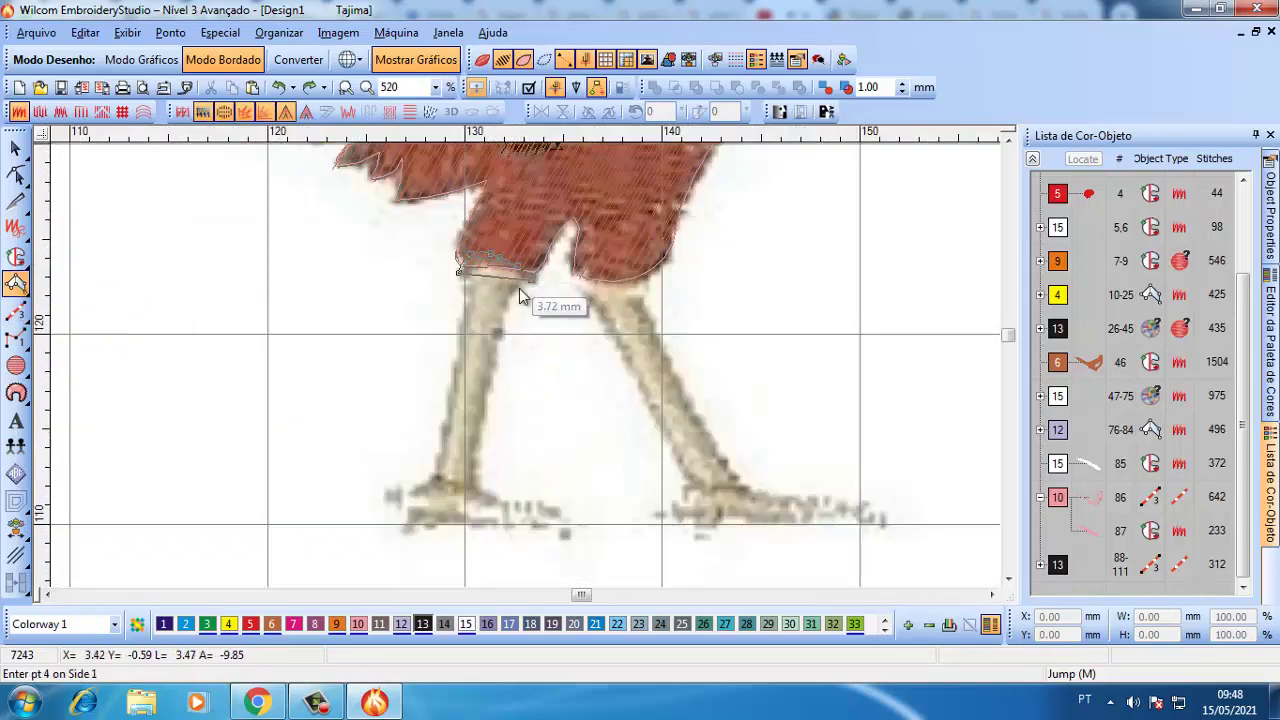
pyautogui.click(437, 478)
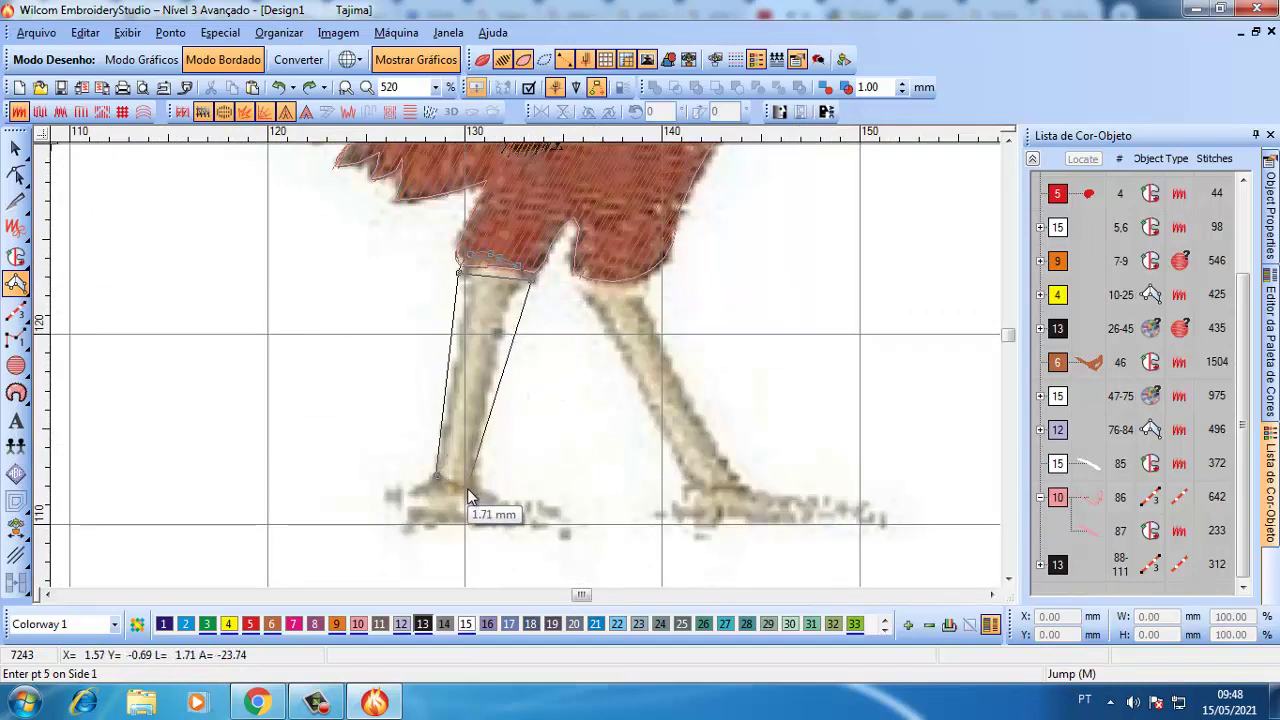
pyautogui.press('Return')
pyautogui.press('h')
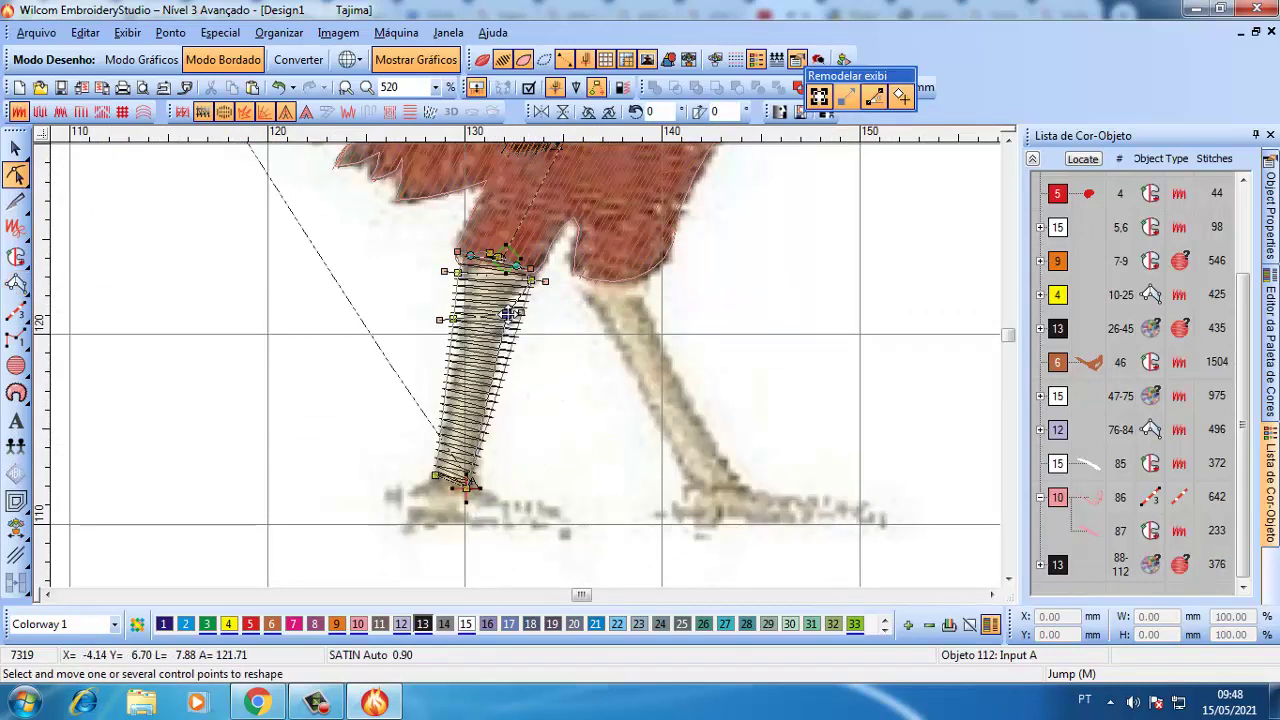
pyautogui.moveTo(460, 322); pyautogui.dragTo(484, 340)
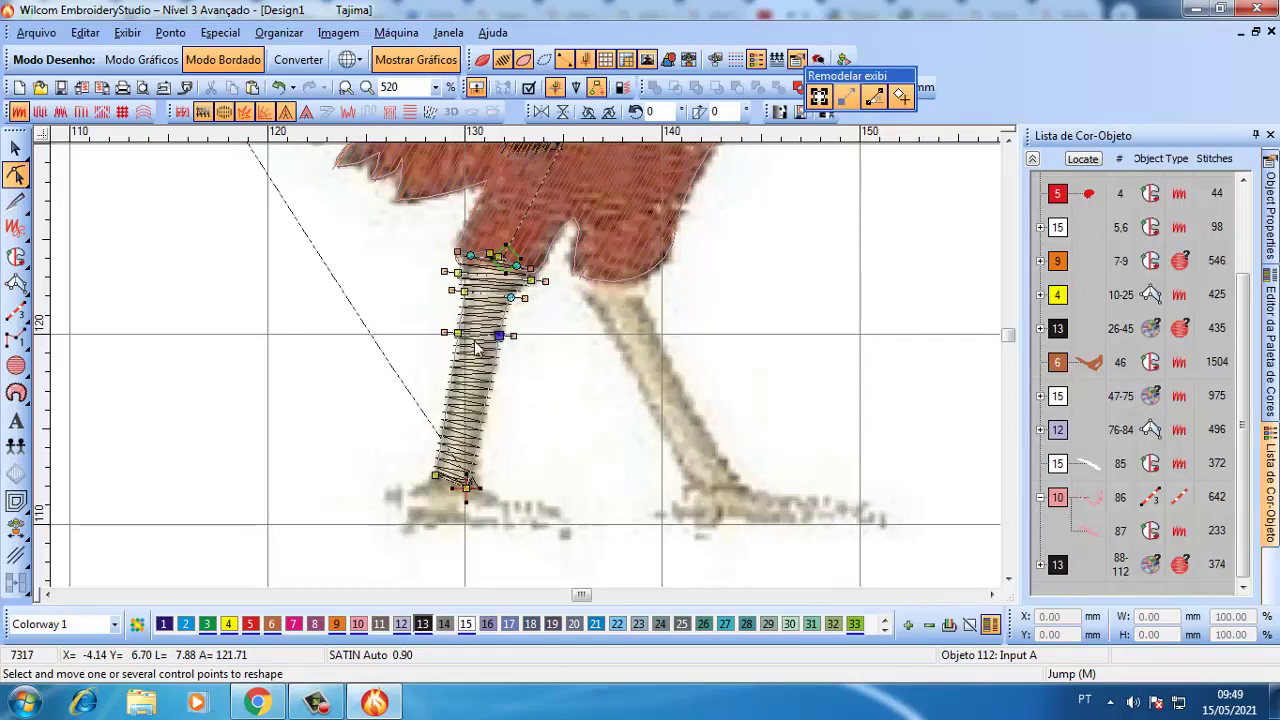
# - Digitize the rear foot as an Input A satin column from the back toe past the ankle to the front toe tip
pyautogui.scroll(-3, 476, 345)
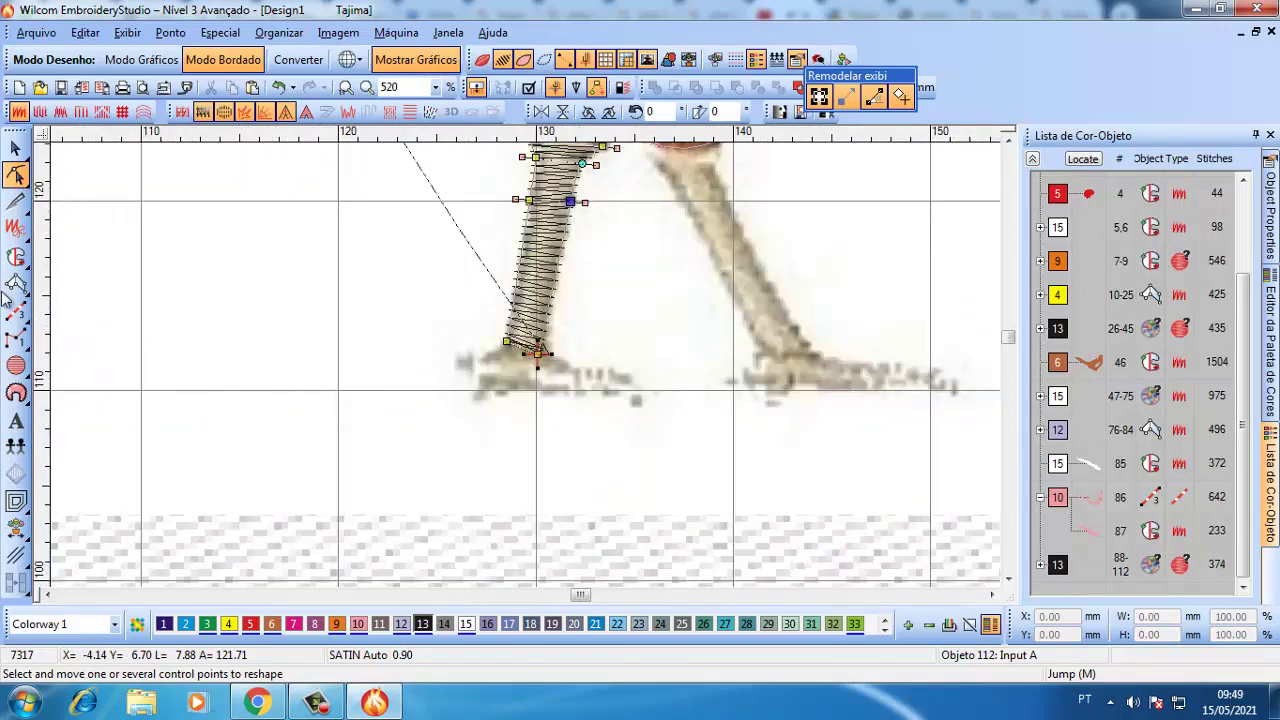
pyautogui.click(16, 283)
pyautogui.click(455, 374)
pyautogui.click(460, 354)
pyautogui.click(477, 393)
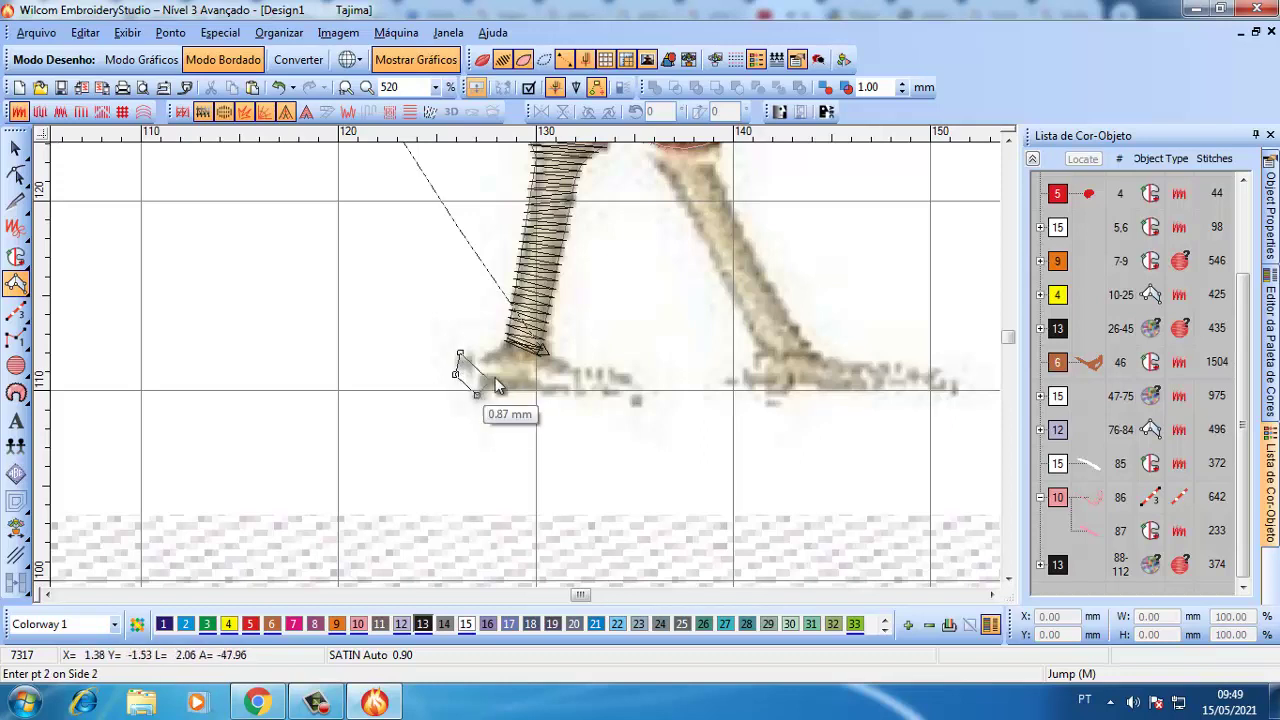
pyautogui.click(492, 353)
pyautogui.click(502, 392)
pyautogui.click(513, 338)
pyautogui.click(528, 388)
pyautogui.click(537, 338)
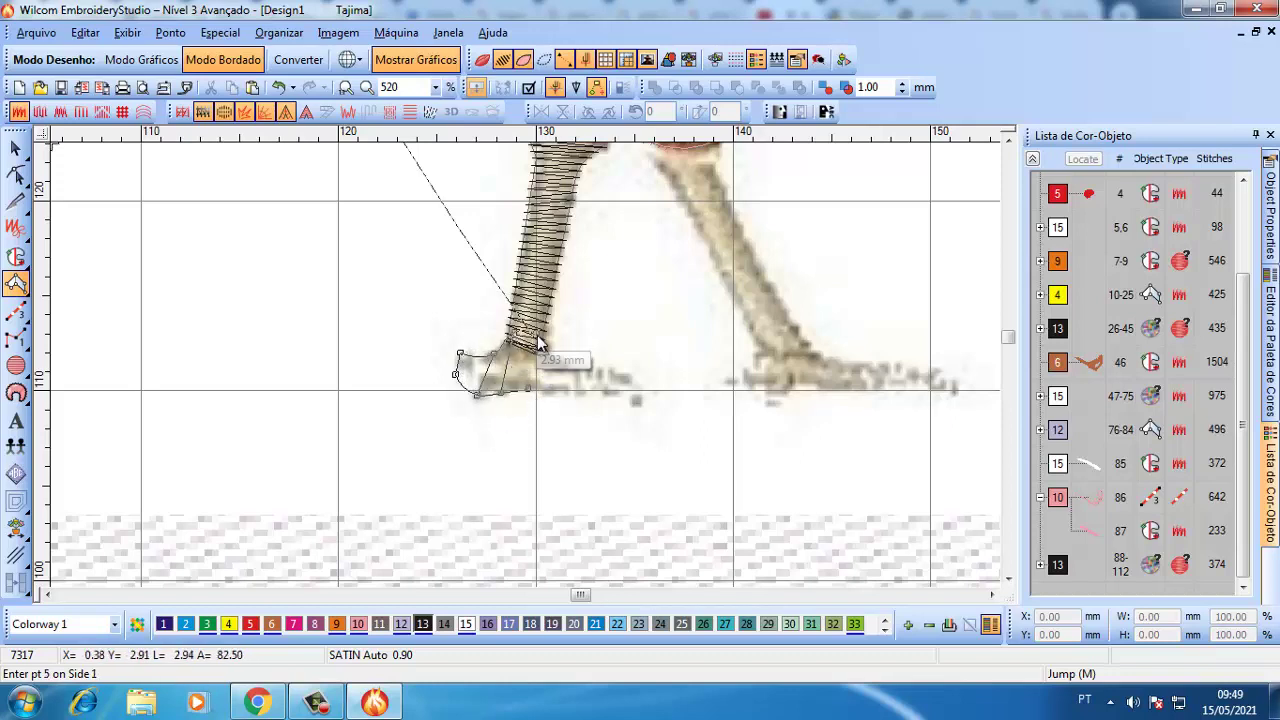
pyautogui.click(557, 351)
pyautogui.click(568, 396)
pyautogui.click(587, 358)
pyautogui.click(597, 399)
pyautogui.click(622, 363)
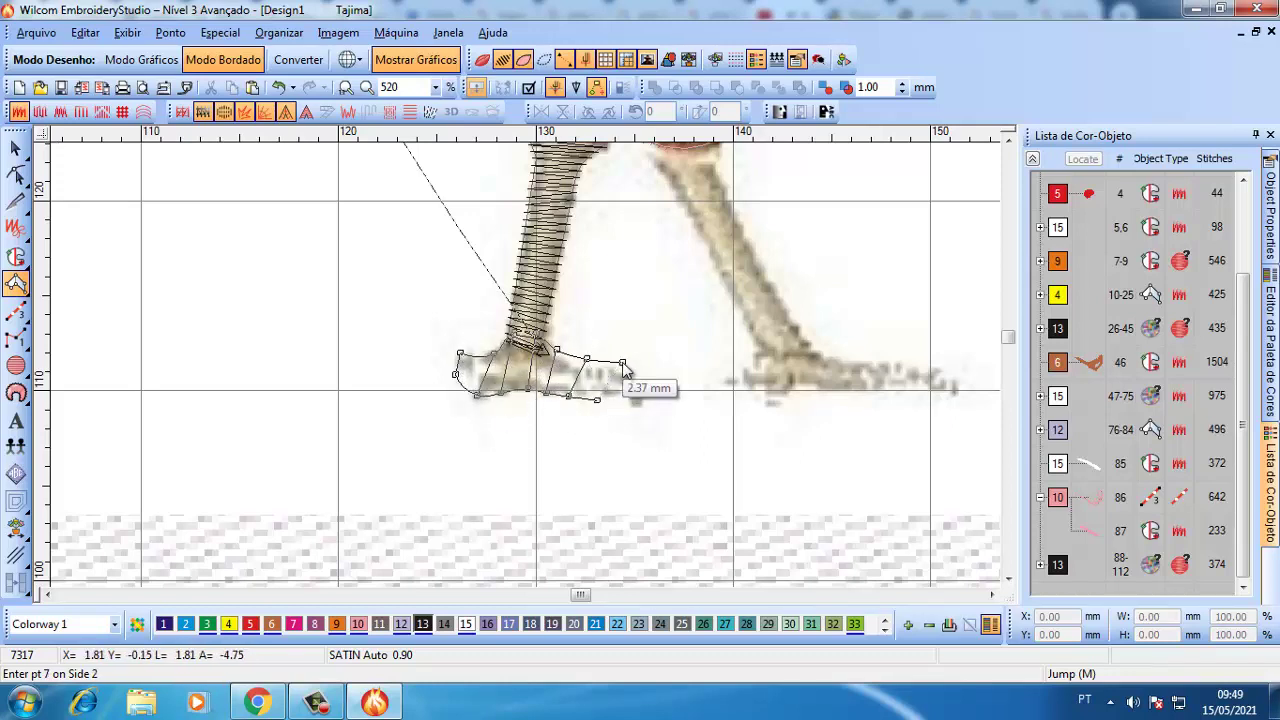
pyautogui.click(643, 408)
pyautogui.press('Return')
# - Digitize the front leg as an Input A satin column from the brown thigh down to the ankle
pyautogui.scroll(-1, 627, 358)
pyautogui.scroll(1, 407, 248)
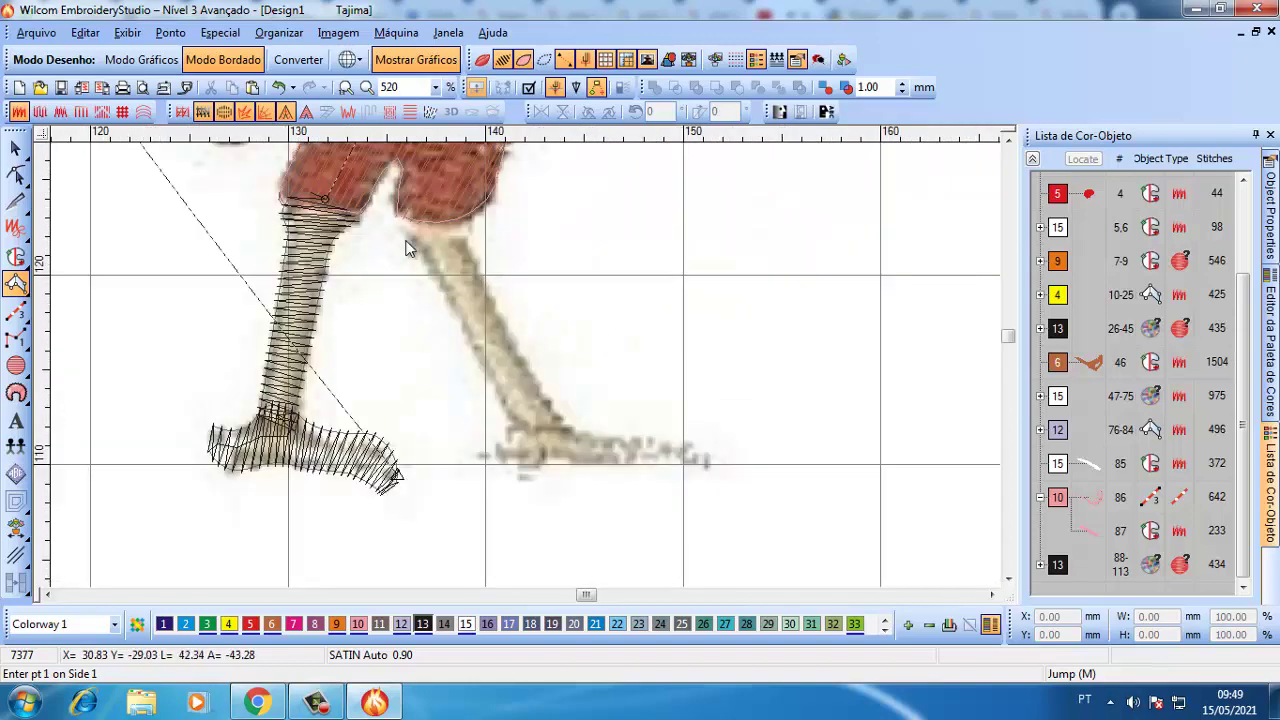
pyautogui.click(437, 207)
pyautogui.click(399, 221)
pyautogui.click(467, 220)
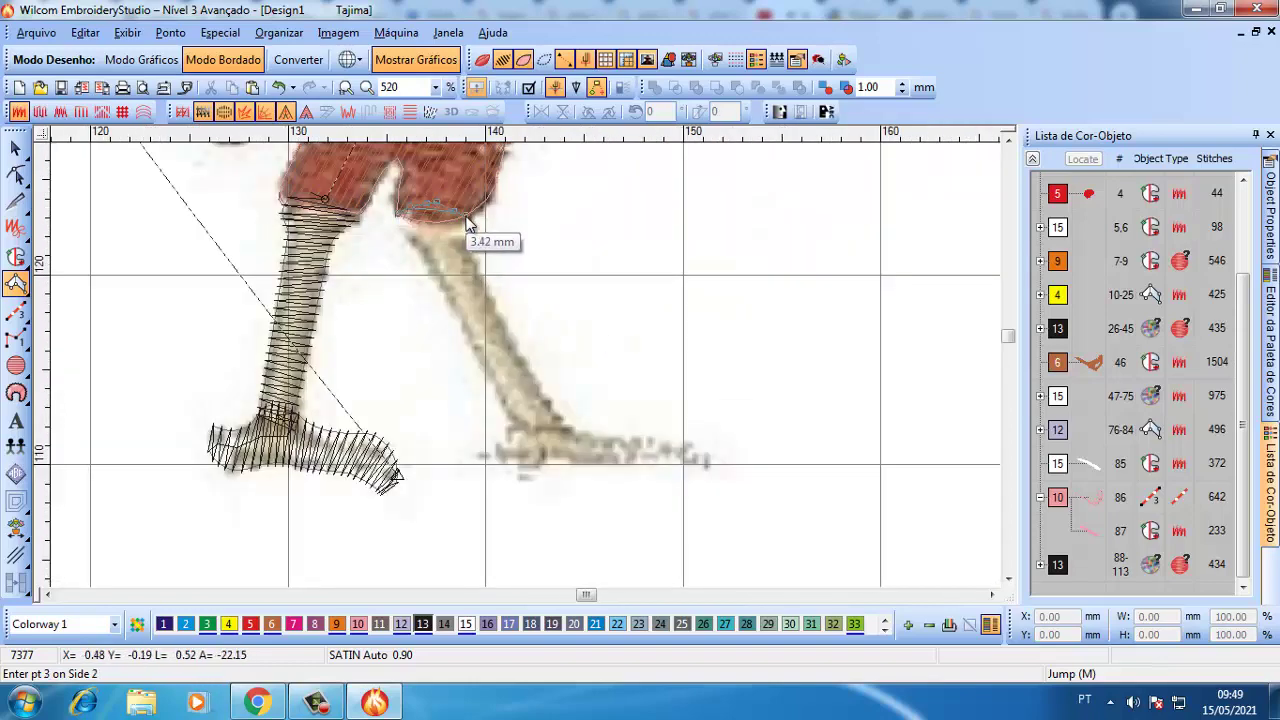
pyautogui.click(429, 265)
pyautogui.click(474, 255)
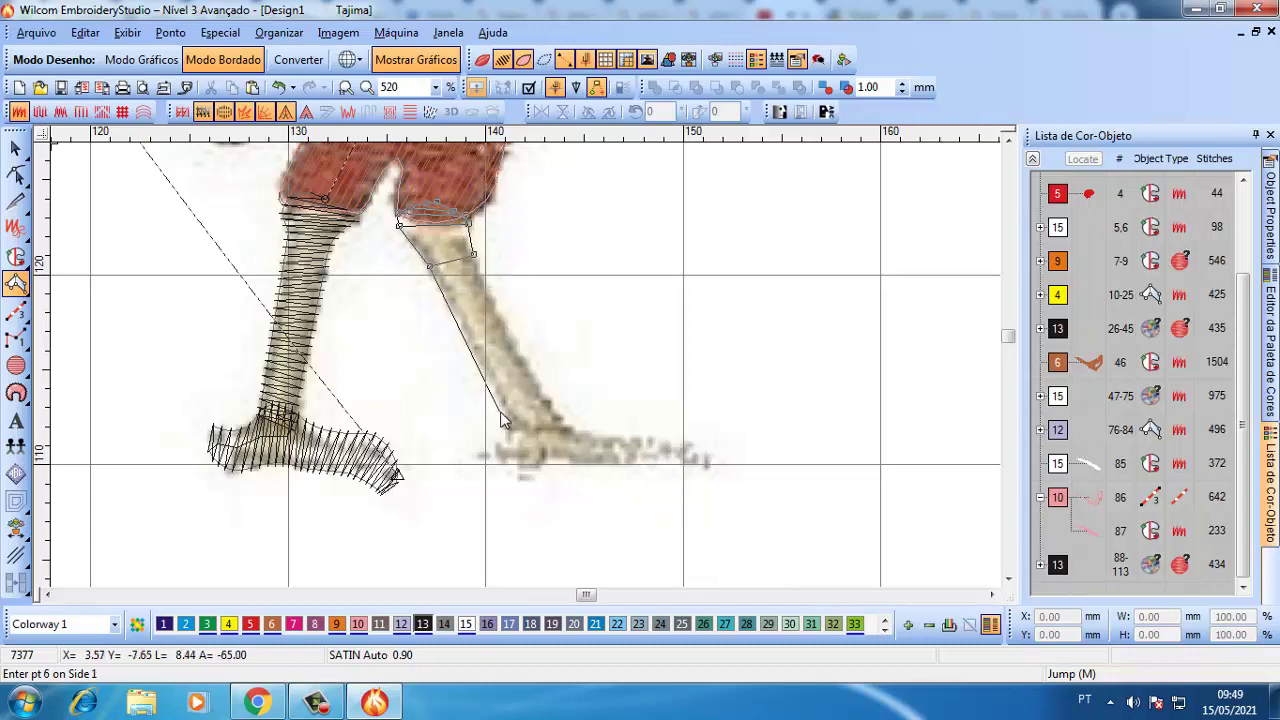
pyautogui.click(513, 427)
pyautogui.click(555, 411)
pyautogui.click(572, 441)
pyautogui.press('Return')
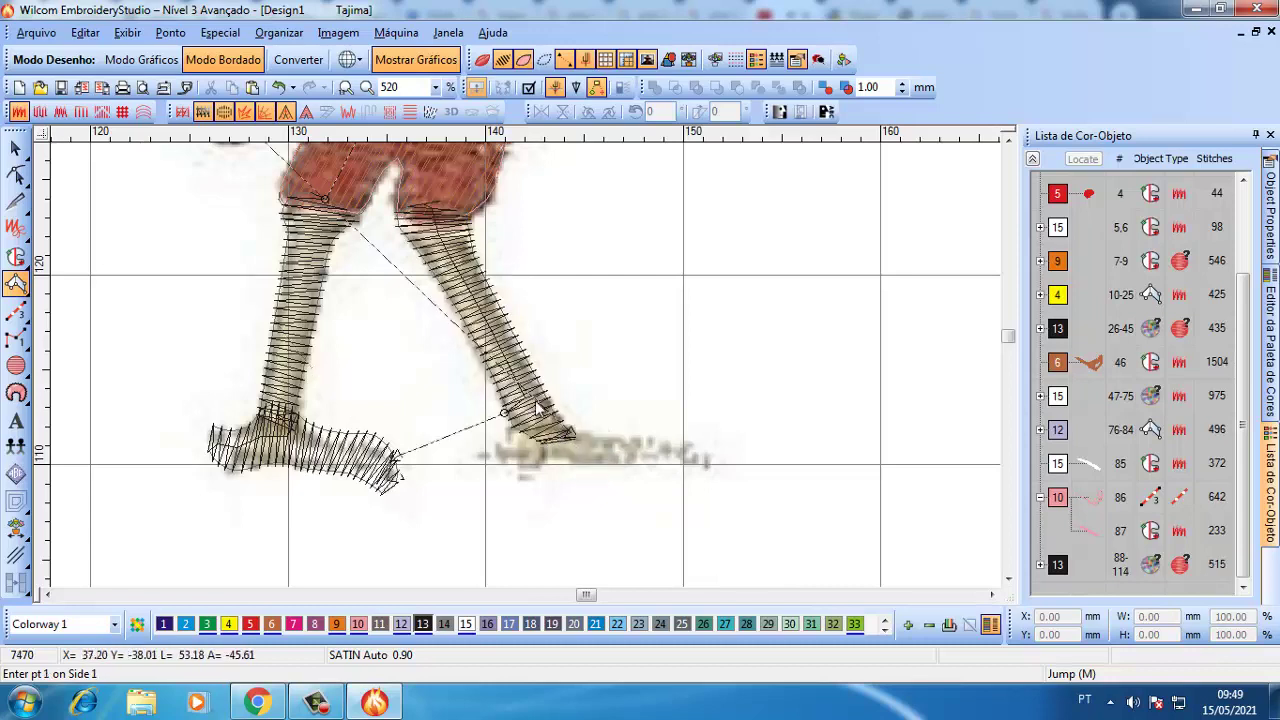
# - Digitize the front foot as an Input A satin column from the back toe past the ankle to the front toe tip
pyautogui.click(472, 459)
pyautogui.click(516, 468)
pyautogui.click(545, 465)
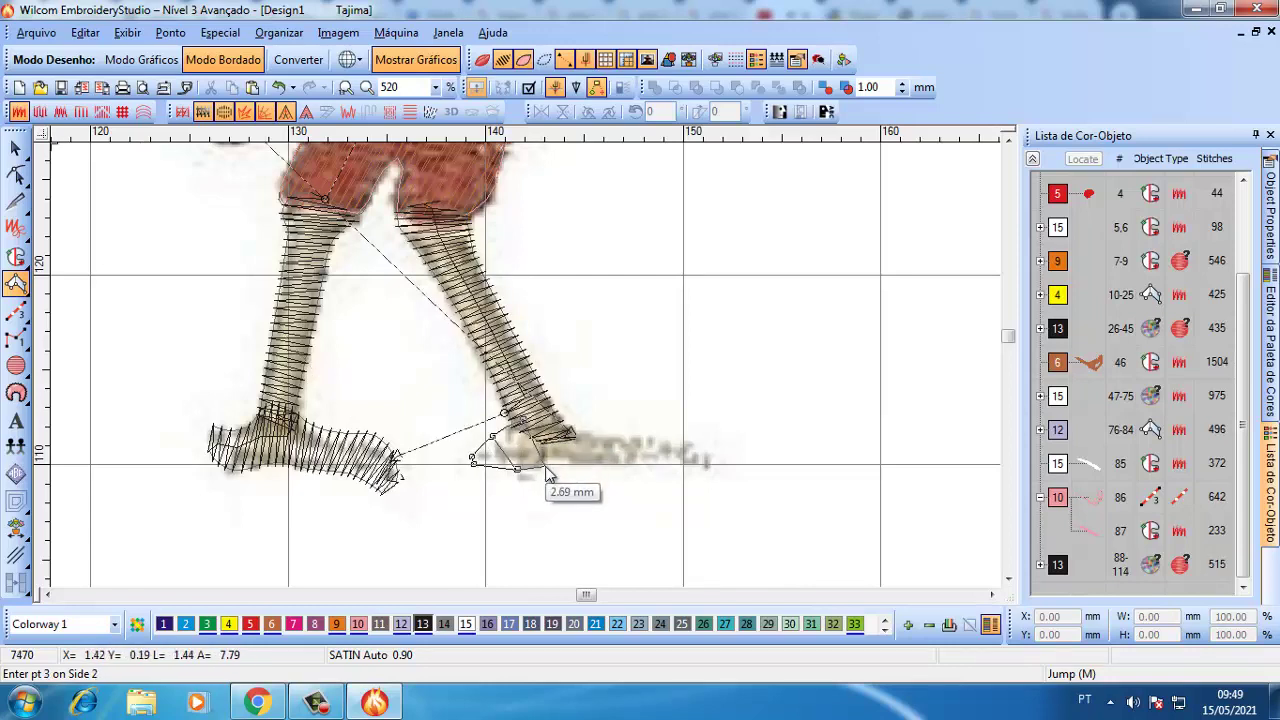
pyautogui.click(572, 466)
pyautogui.click(603, 427)
pyautogui.click(607, 468)
pyautogui.click(656, 424)
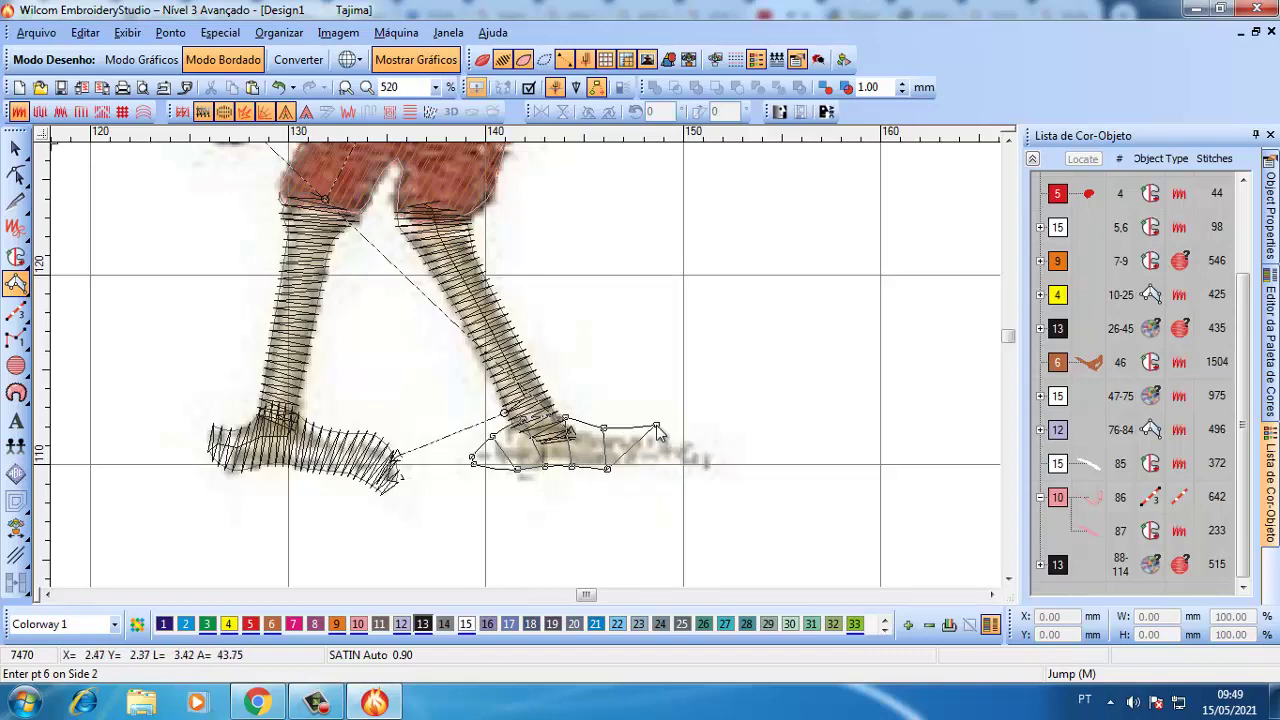
pyautogui.click(650, 464)
pyautogui.click(700, 472)
pyautogui.press('Return')
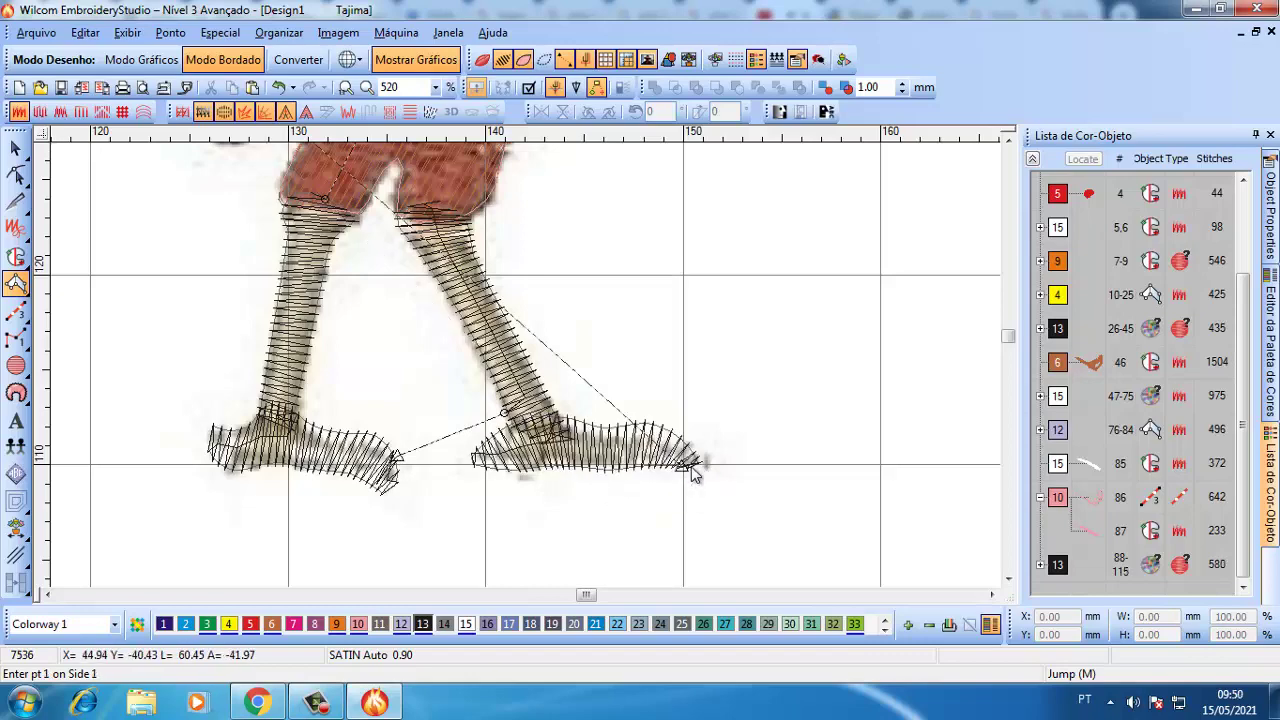
# - Recolor both leg columns and both foot columns to color 15
pyautogui.press('s')
pyautogui.press('Escape')
pyautogui.hotkey('ctrl', 'a')
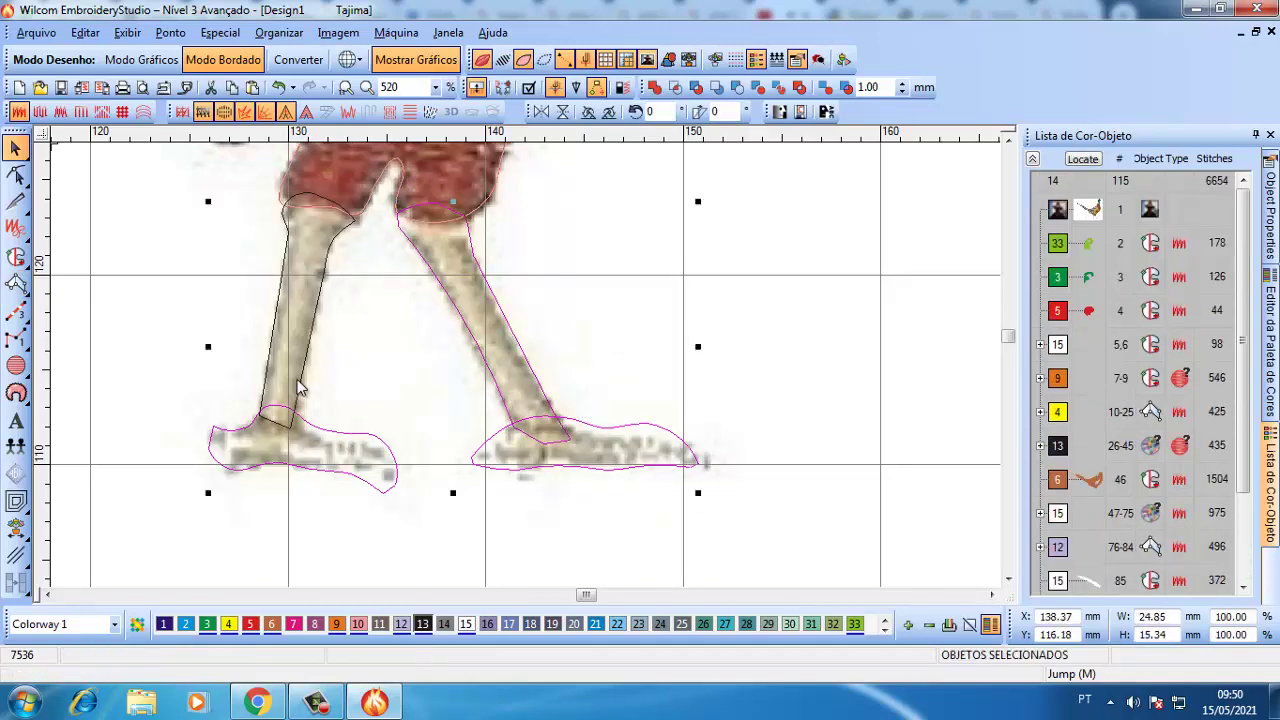
pyautogui.click(466, 624)
pyautogui.click(385, 595)
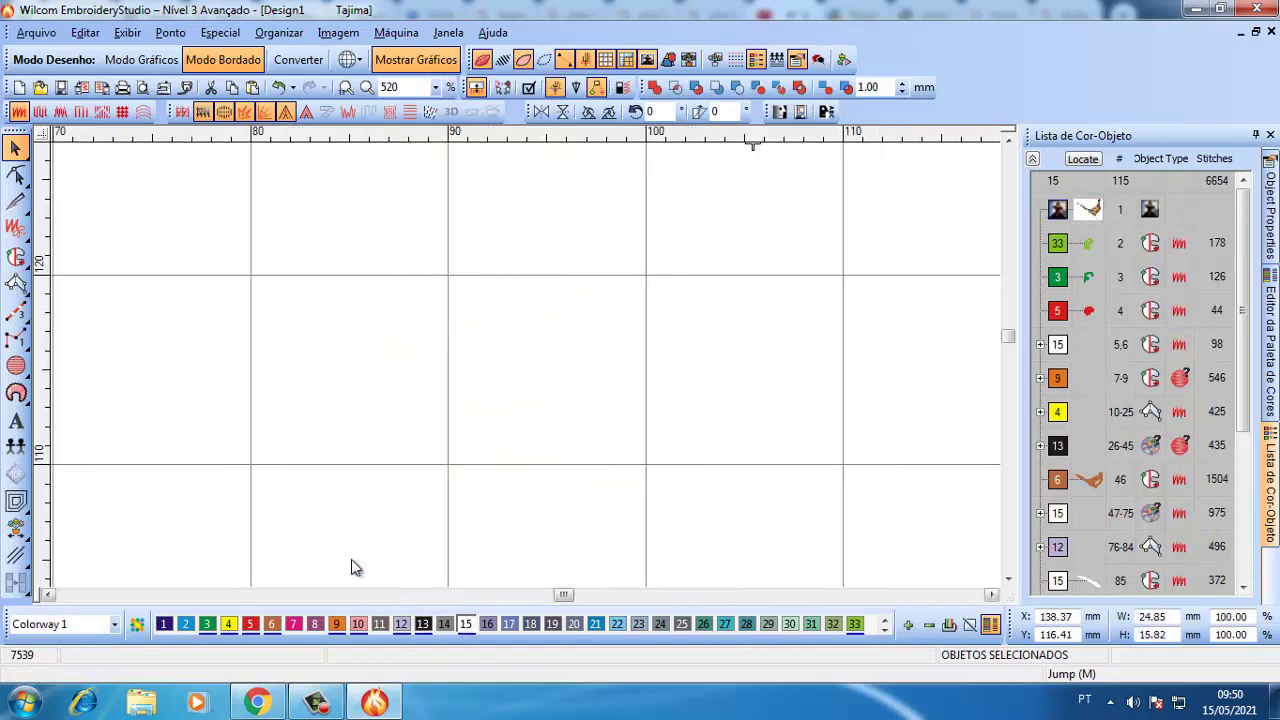
# - Reshape the lower edge of the rear foot's satin column so it arches upward near the front toe
pyautogui.press('p')
pyautogui.click(668, 598)
pyautogui.press('h')
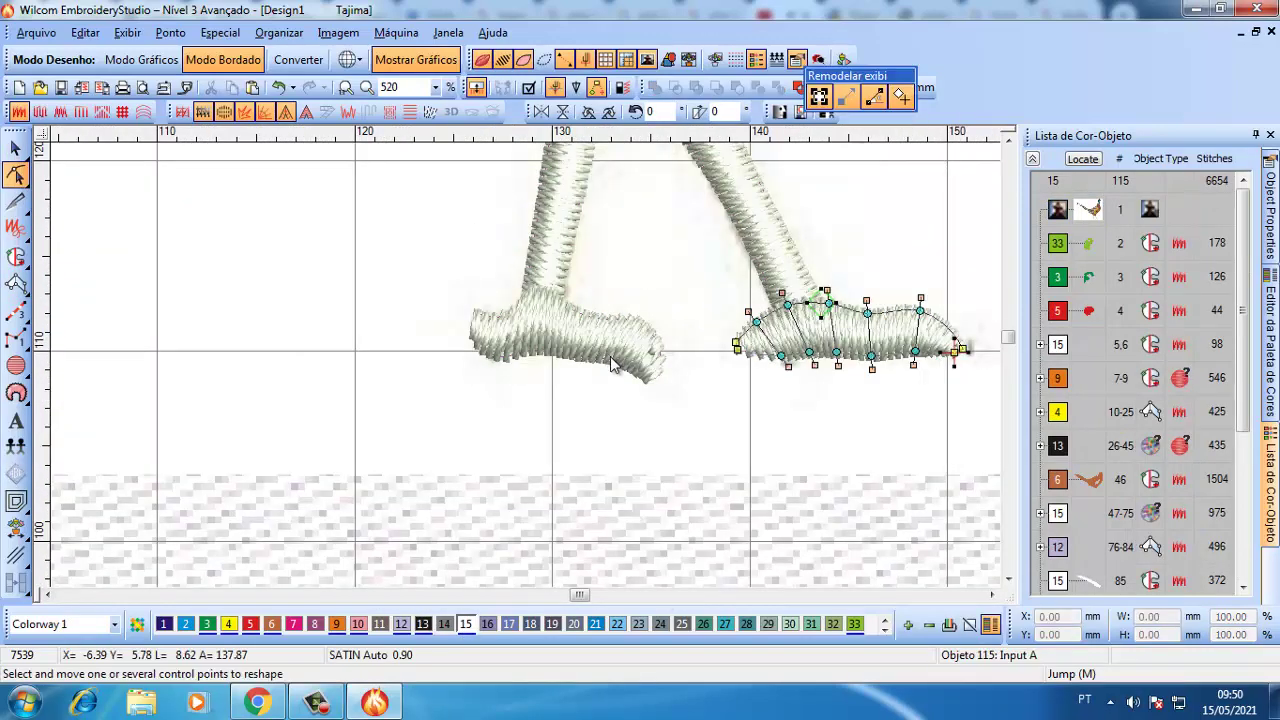
pyautogui.press('z')
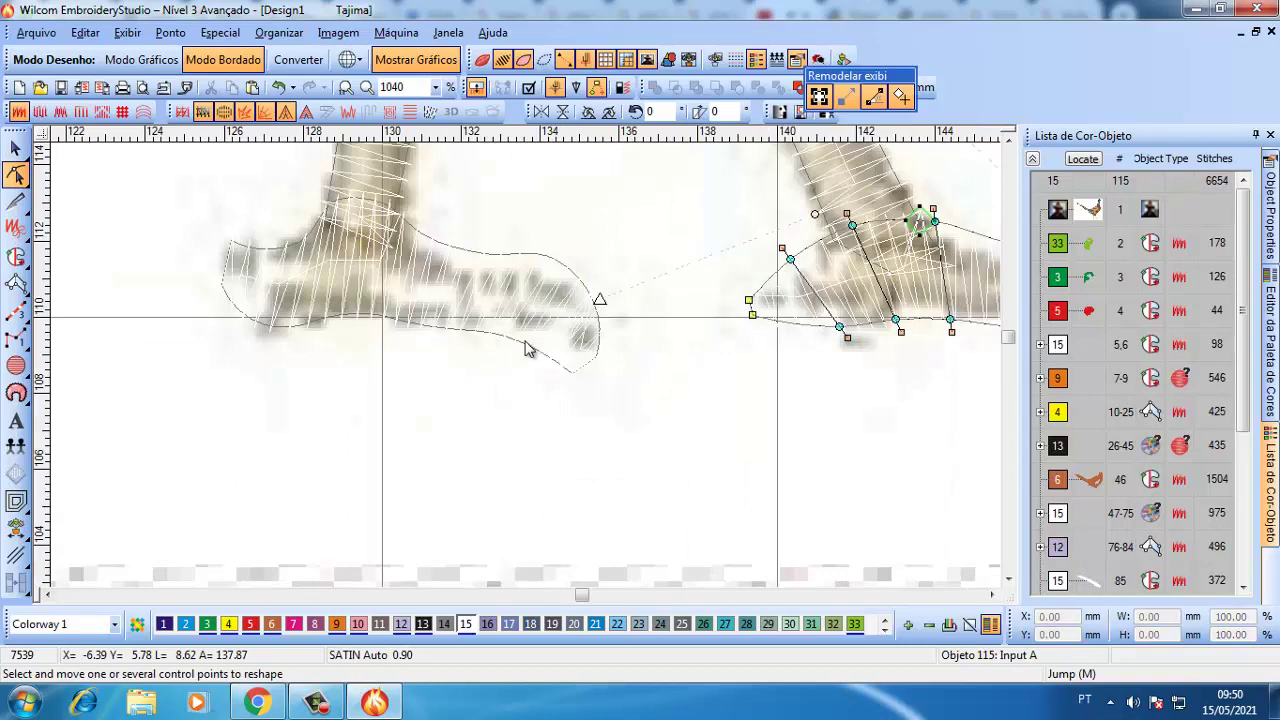
pyautogui.click(529, 349)
# - Save the design under the file name faisão
pyautogui.hotkey('ctrl', 's')
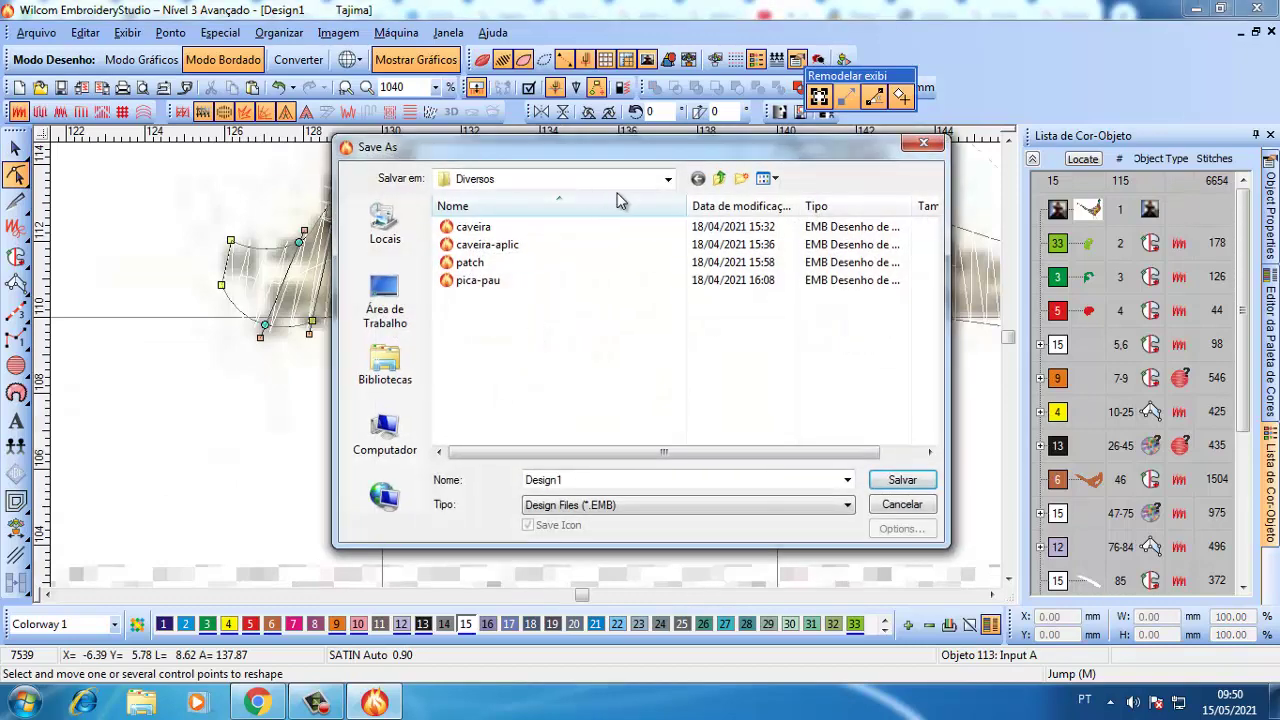
pyautogui.doubleClick(577, 480)
pyautogui.write('faisão')
pyautogui.press('Return')
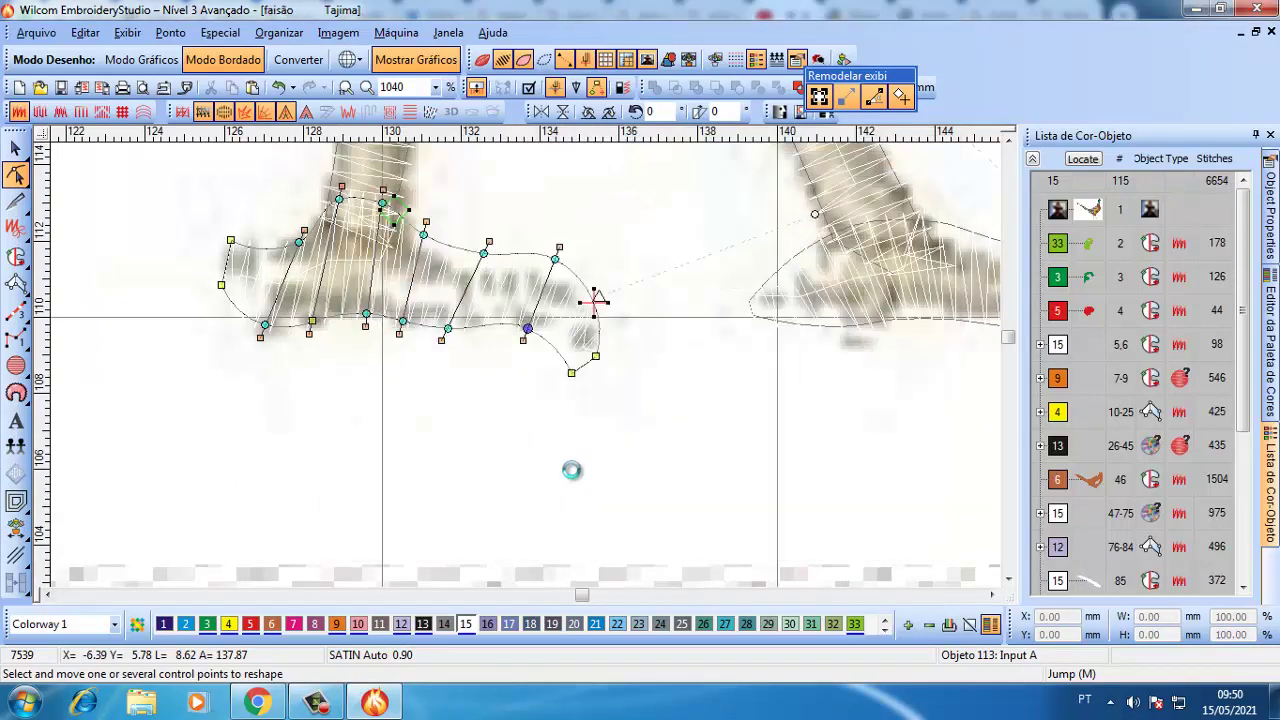
# - Reshape the lower edge of the front foot's satin column, raising points below the ankle and near the front toe
pyautogui.click(788, 279)
pyautogui.moveTo(952, 318); pyautogui.dragTo(951, 309)
pyautogui.scroll(-2, 951, 309)
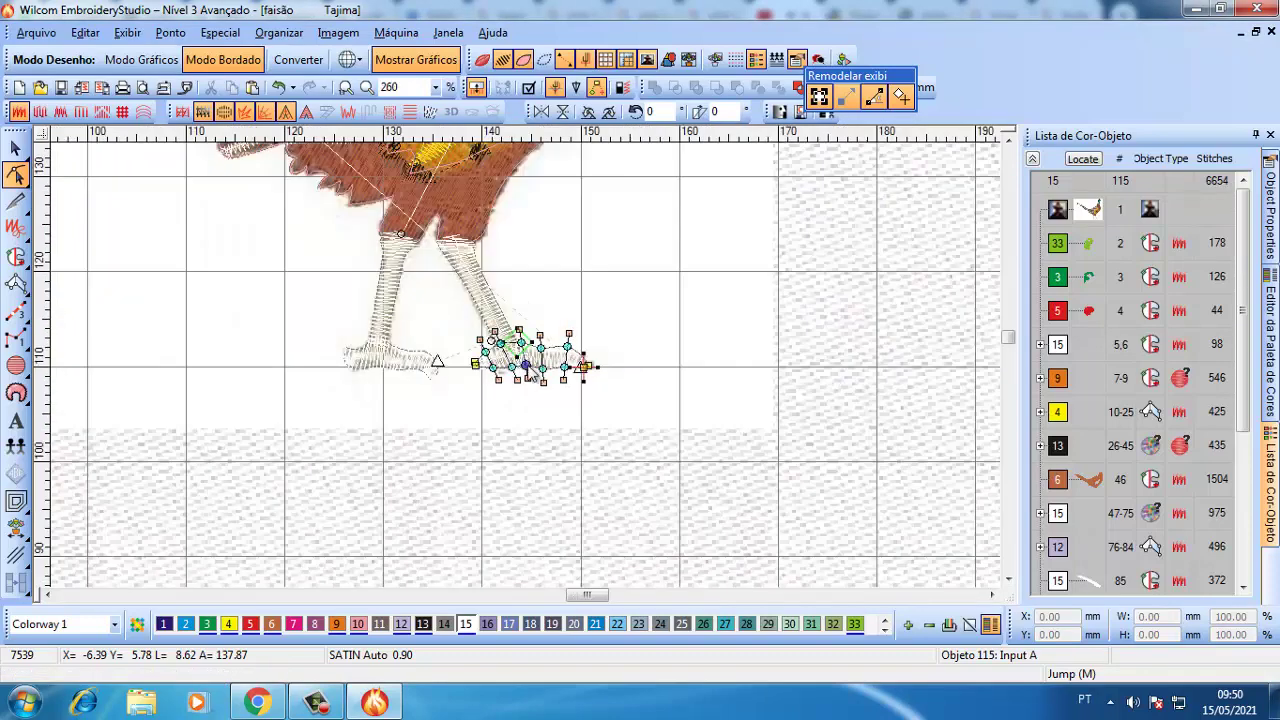
pyautogui.scroll(3, 540, 364)
pyautogui.moveTo(708, 404); pyautogui.dragTo(722, 371)
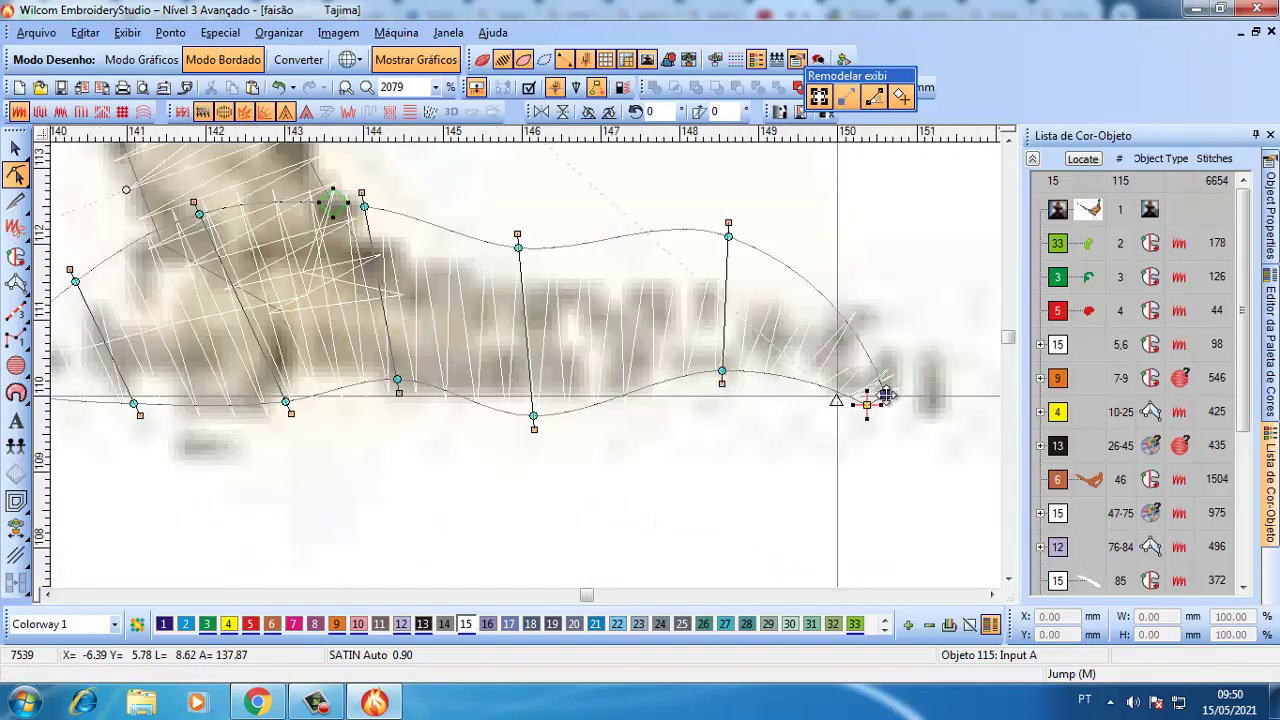
pyautogui.press('Escape')
# - Change the fill type of the light green head shape and the red eye patch from satin to Tatami
pyautogui.scroll(-5, 529, 363)
pyautogui.click(421, 468)
pyautogui.scroll(3, 420, 318)
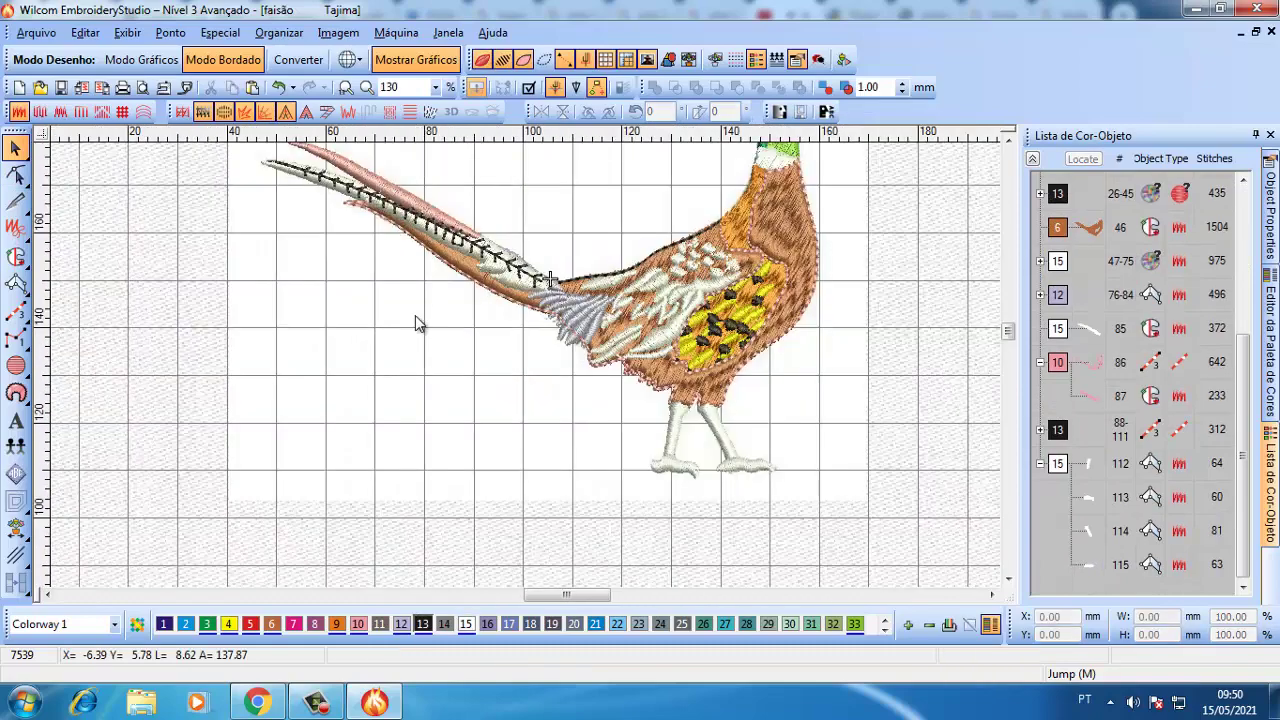
pyautogui.scroll(-1, 553, 362)
pyautogui.click(701, 357)
pyautogui.scroll(1, 503, 403)
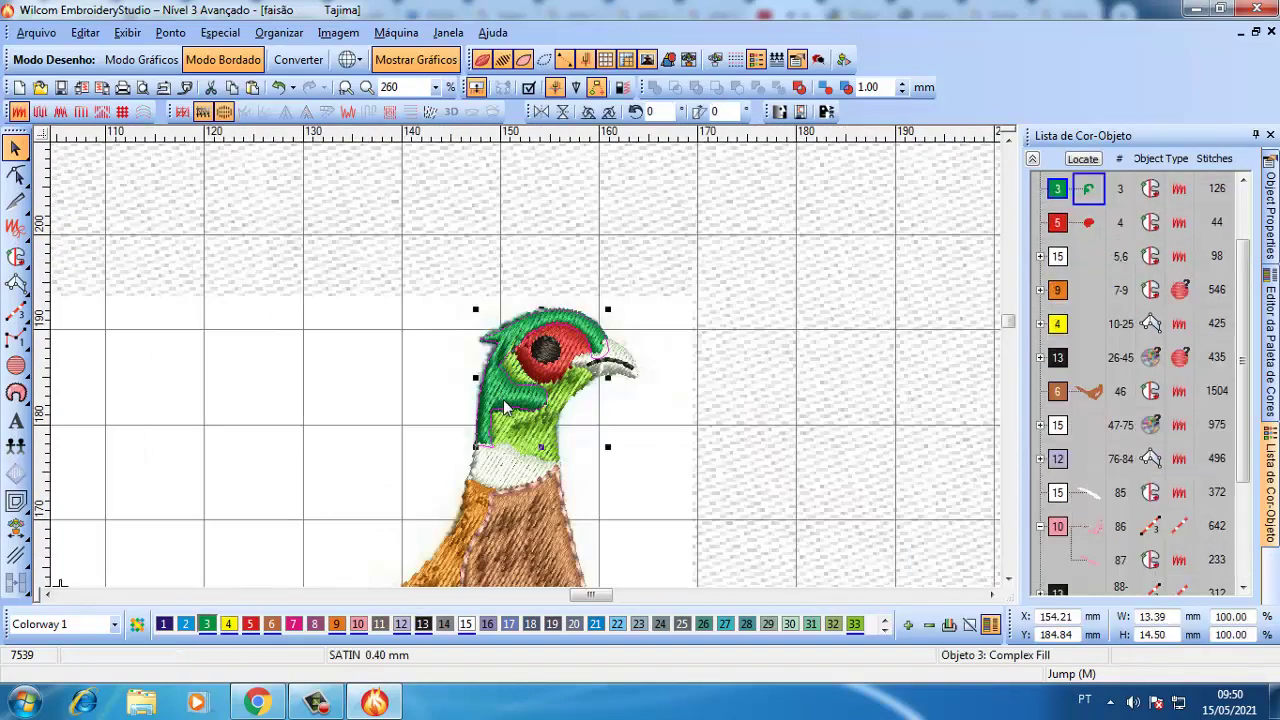
pyautogui.hotkey('shift', 'Tab')
pyautogui.click(1270, 200)
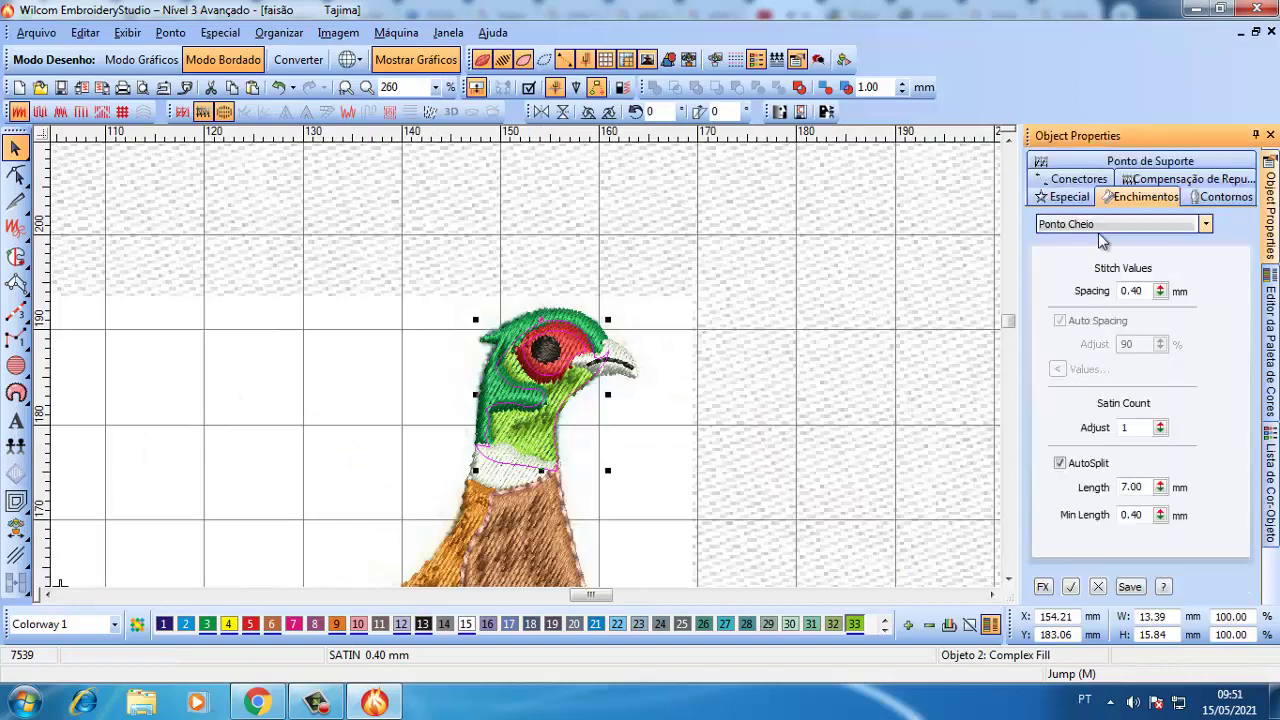
pyautogui.press('Tab')
pyautogui.press('Tab')
pyautogui.click(1120, 224)
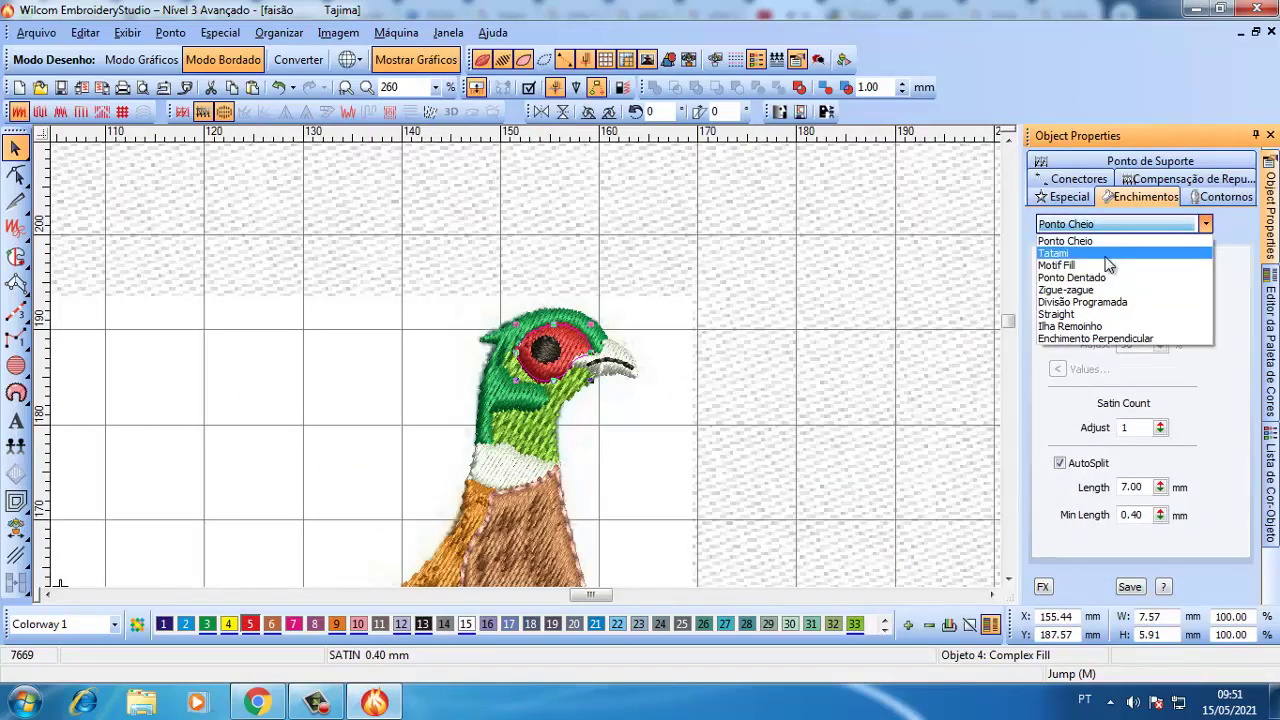
pyautogui.click(866, 277)
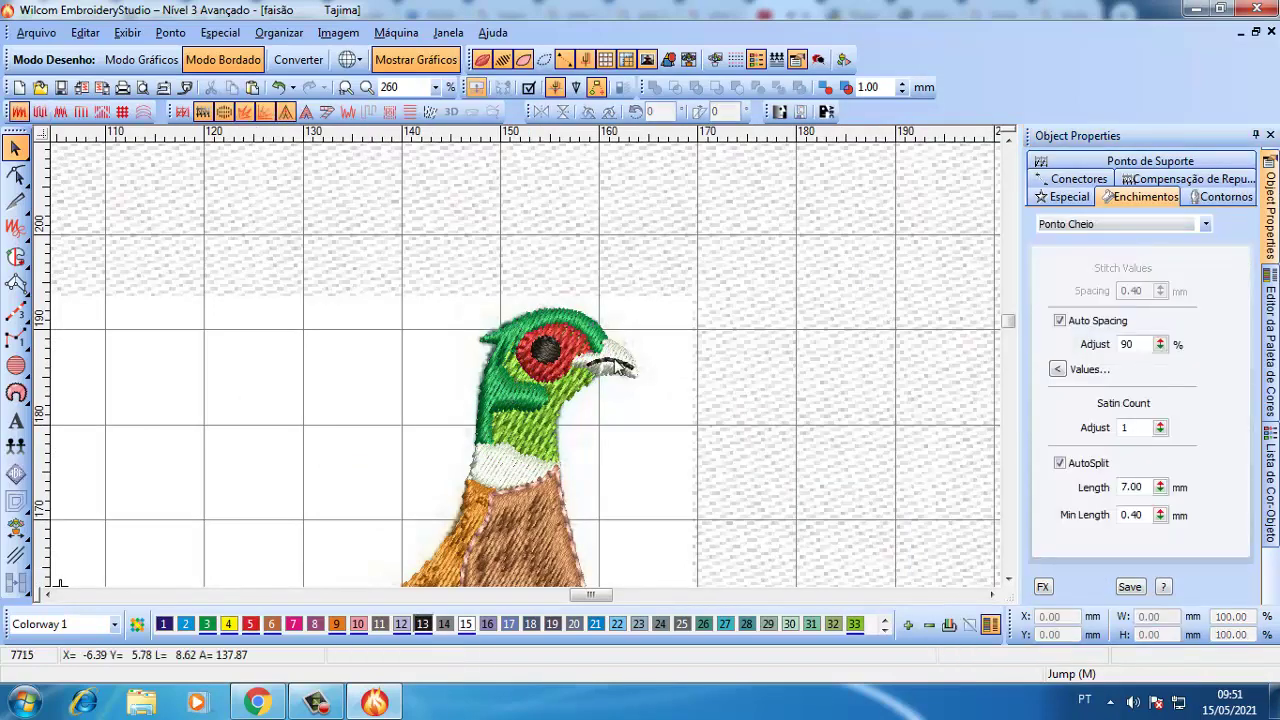
# - Set the minimum run length of the beak's triple-run mouth line to 2.00 mm
pyautogui.click(620, 367)
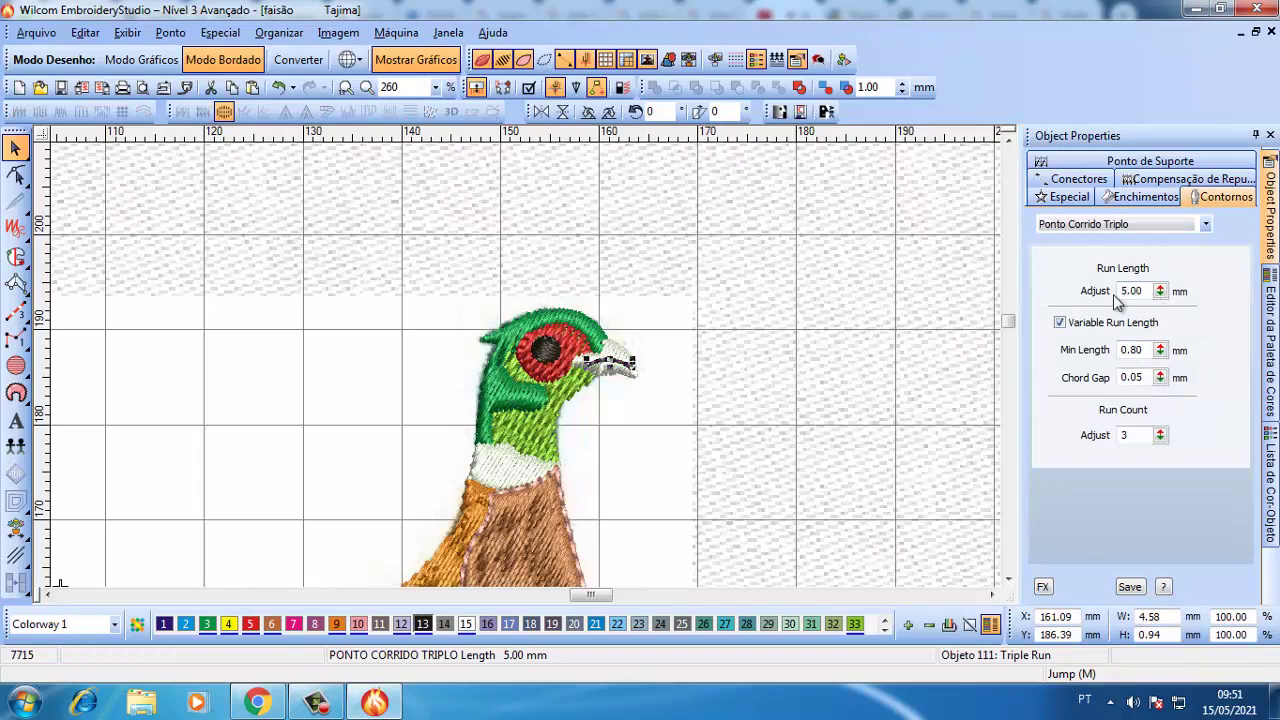
pyautogui.click(897, 387)
pyautogui.click(628, 369)
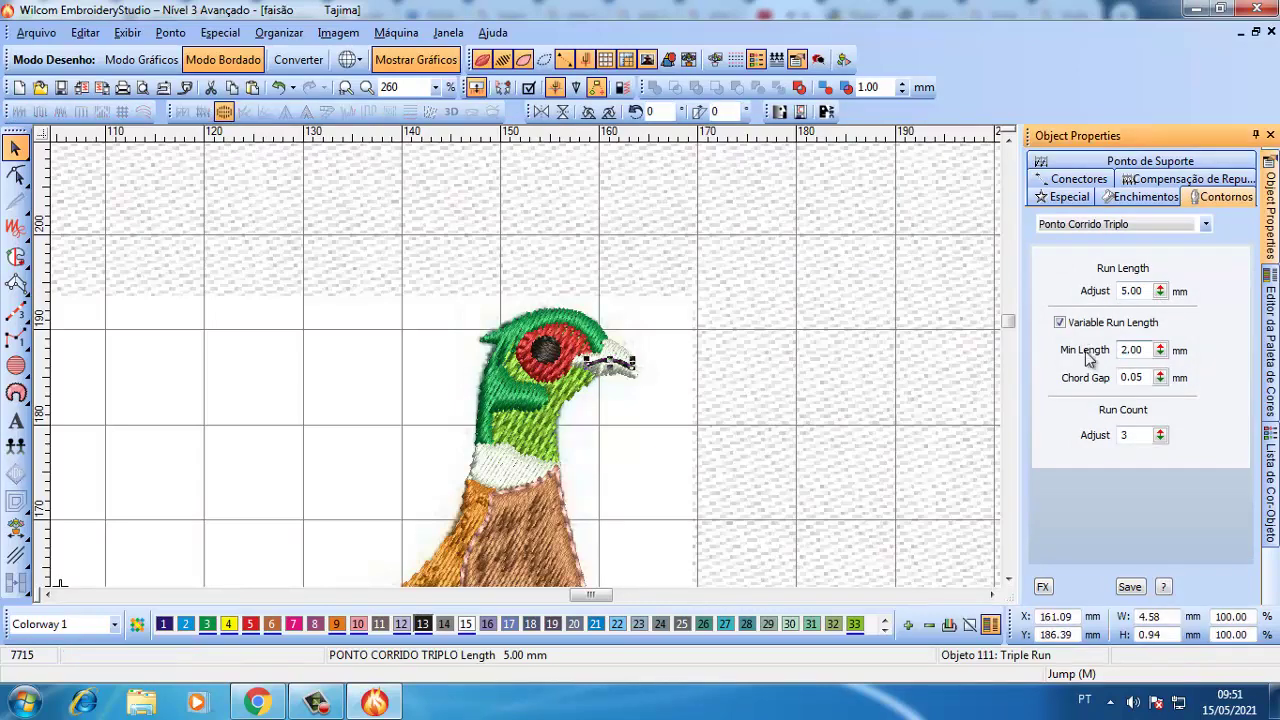
pyautogui.scroll(1, 659, 376)
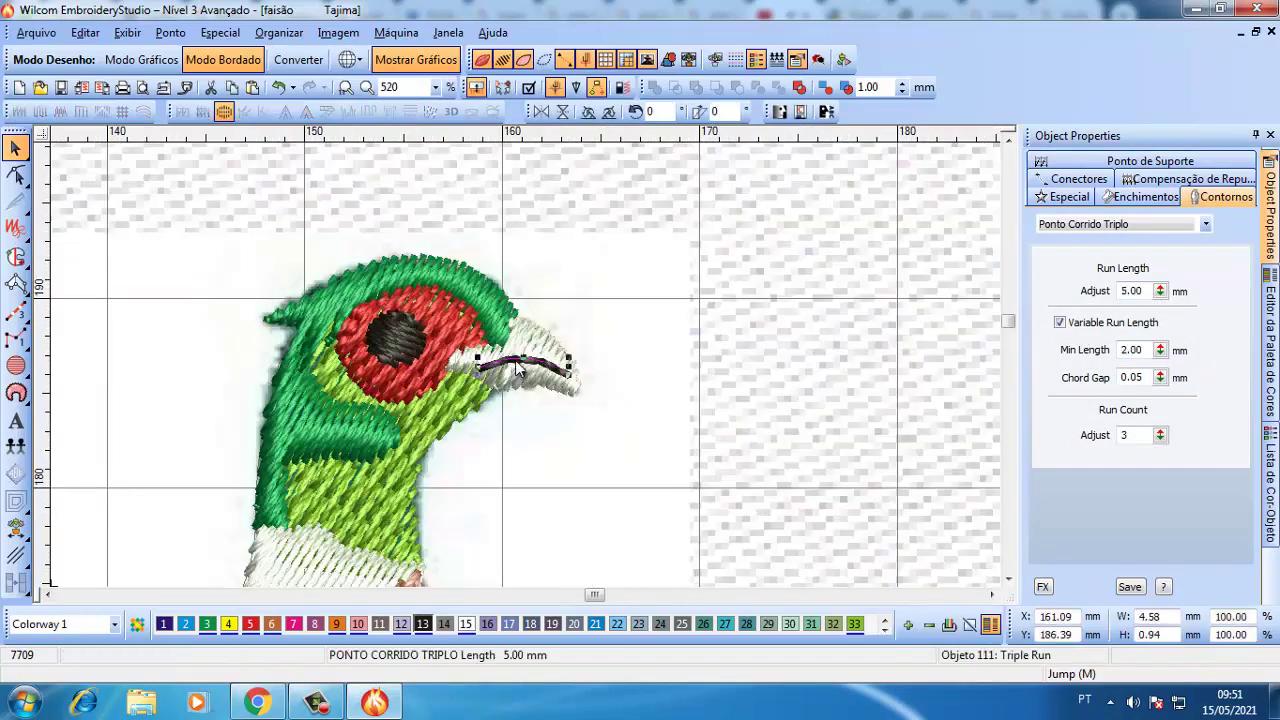
# - Delete the triple-run mouth line from the beak and check the whole bird
pyautogui.click(578, 358)
pyautogui.scroll(-2, 580, 360)
pyautogui.scroll(1, 560, 365)
pyautogui.scroll(-1, 528, 372)
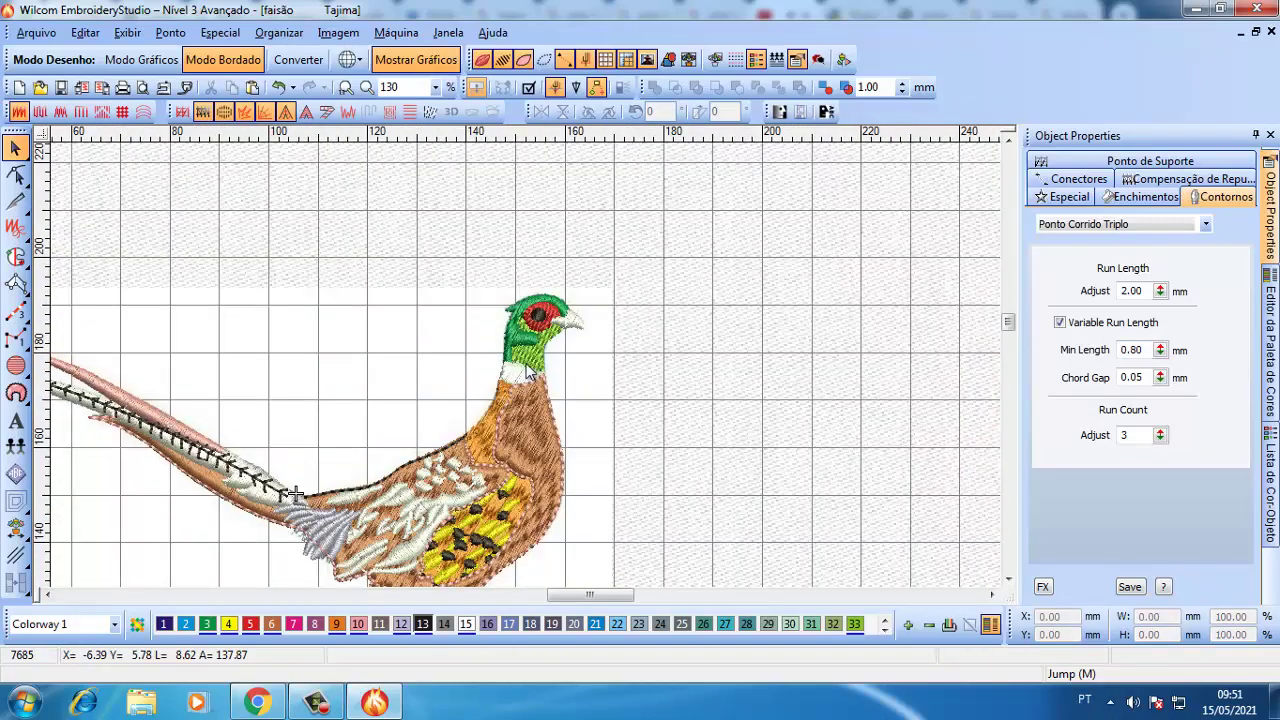
pyautogui.click(528, 372)
pyautogui.scroll(1, 528, 372)
pyautogui.scroll(-1, 528, 372)
pyautogui.press('Escape')
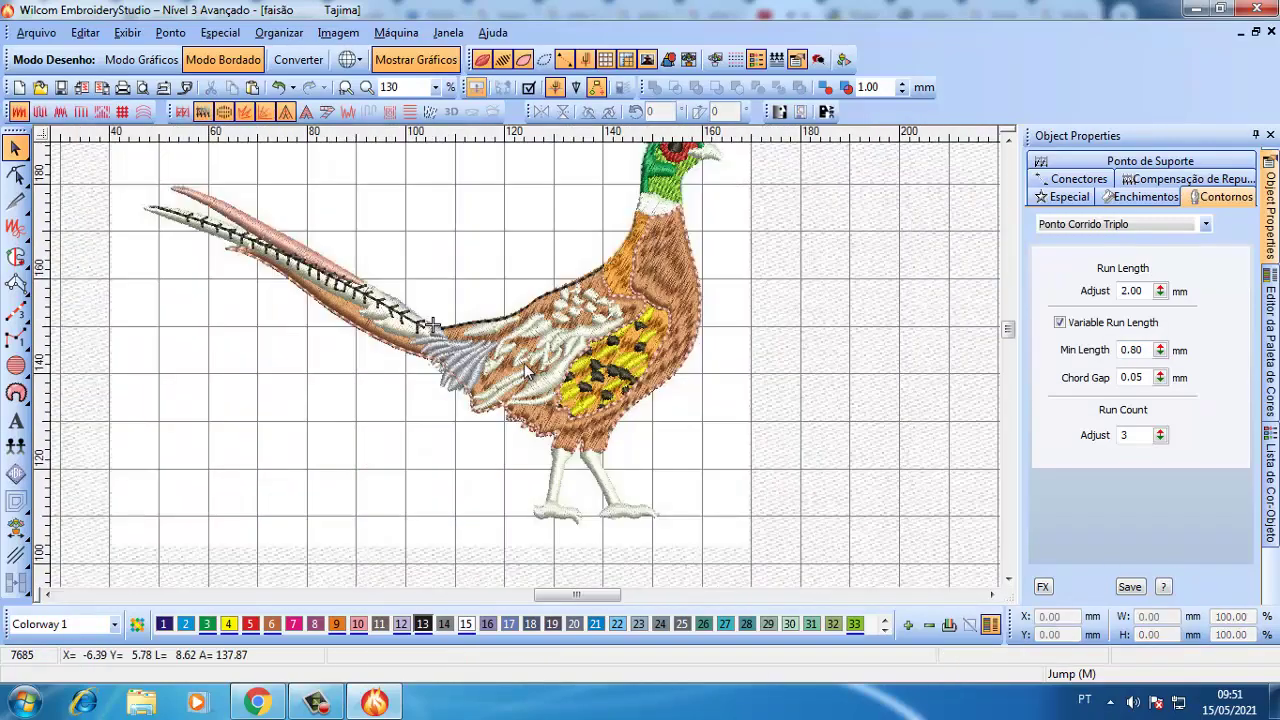
# - Convert the dark green crown and nape shape to Fusion Fill, with stitch angles following its curve from beak to neck
pyautogui.scroll(2, 707, 160)
pyautogui.click(525, 359)
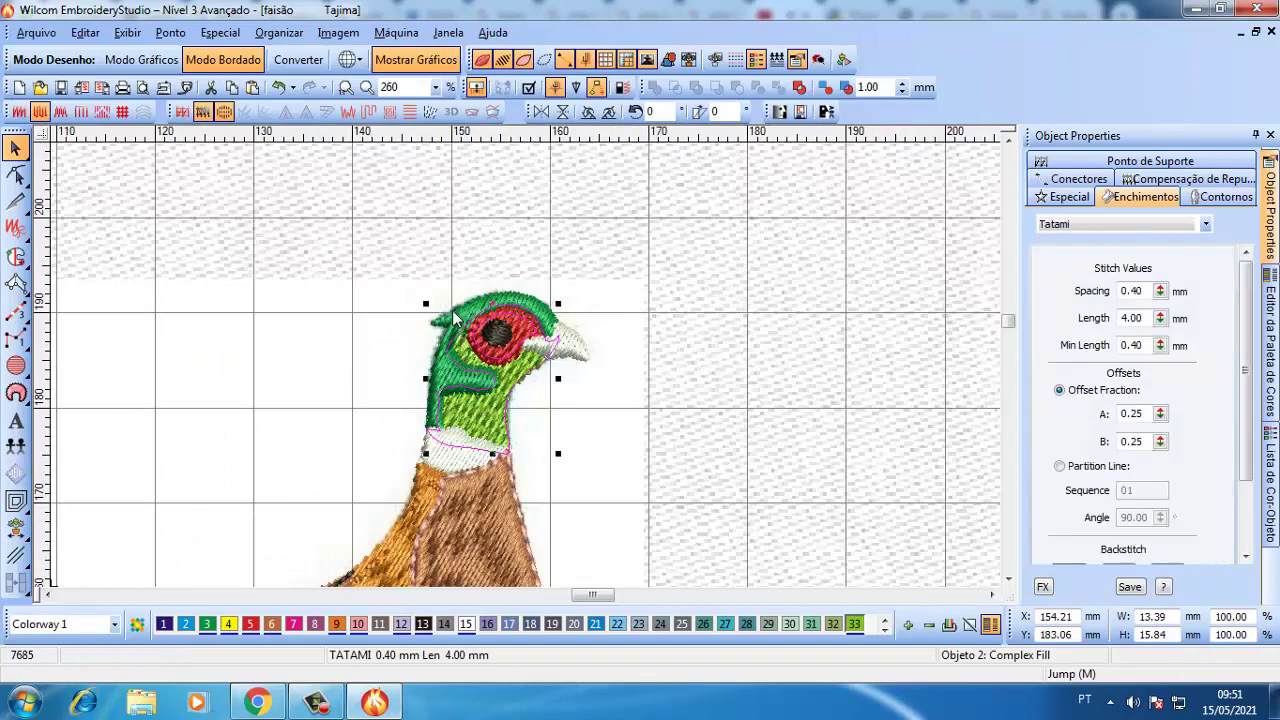
pyautogui.press('h')
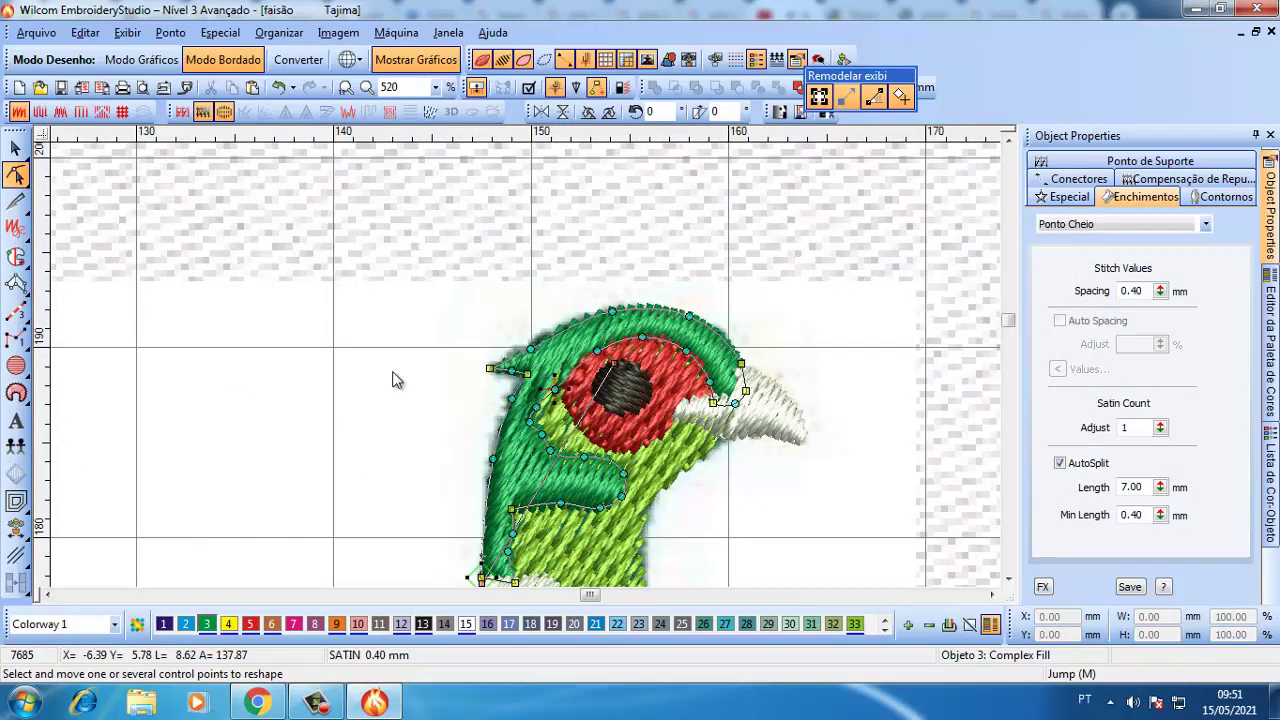
pyautogui.click(16, 257)
pyautogui.click(480, 436)
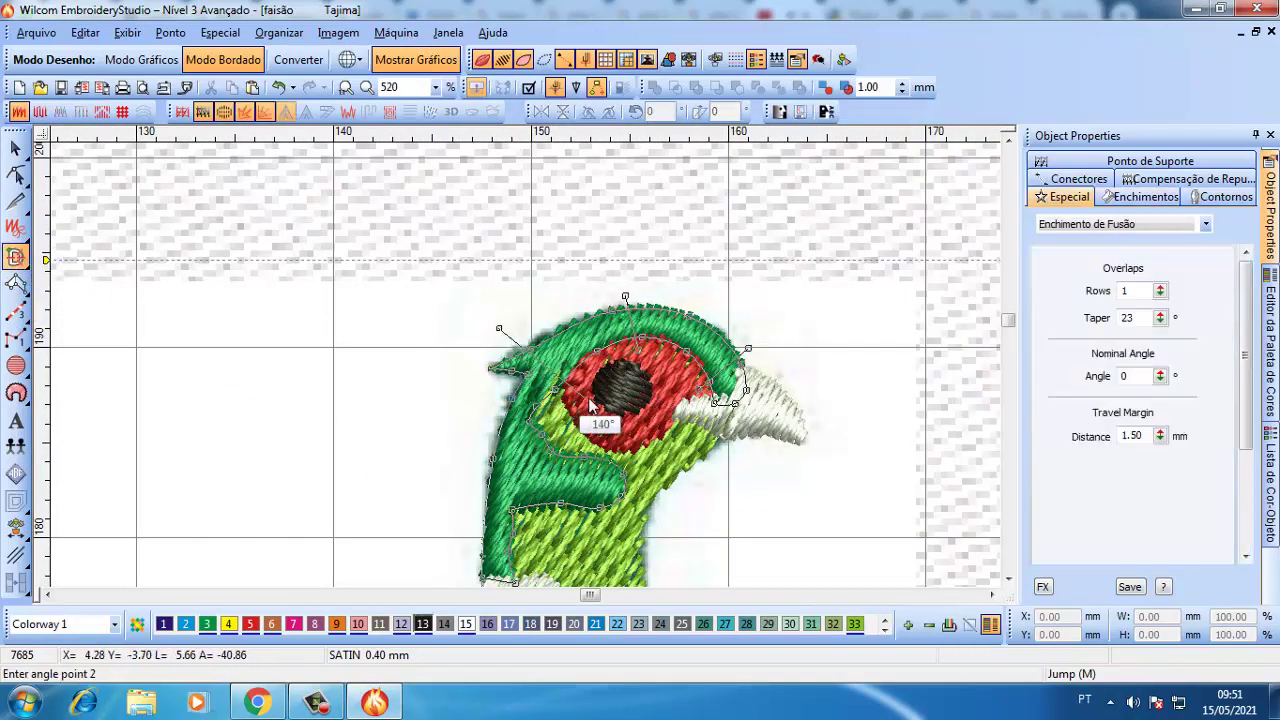
pyautogui.click(565, 450)
pyautogui.press('Return')
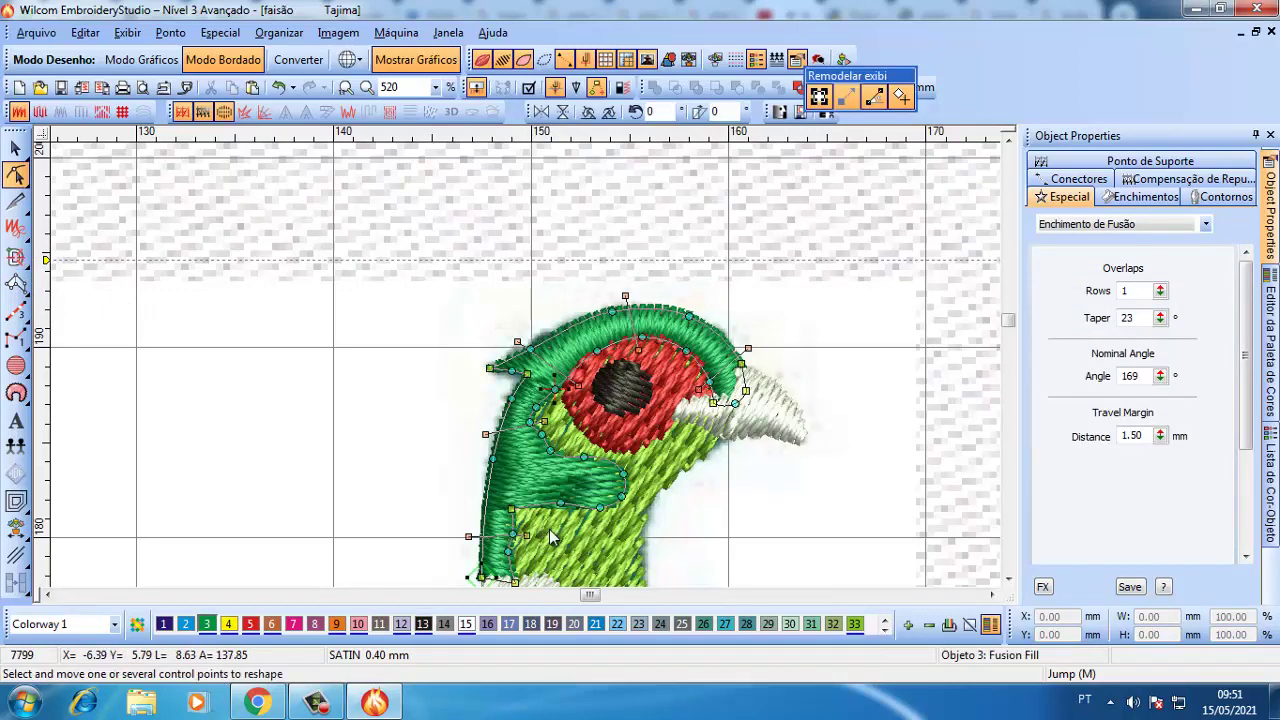
# - Draw a run-stitch line across the dark green fill, from behind the eye down to the neck below the cheek lobe
pyautogui.scroll(1, 526, 366)
pyautogui.click(483, 374)
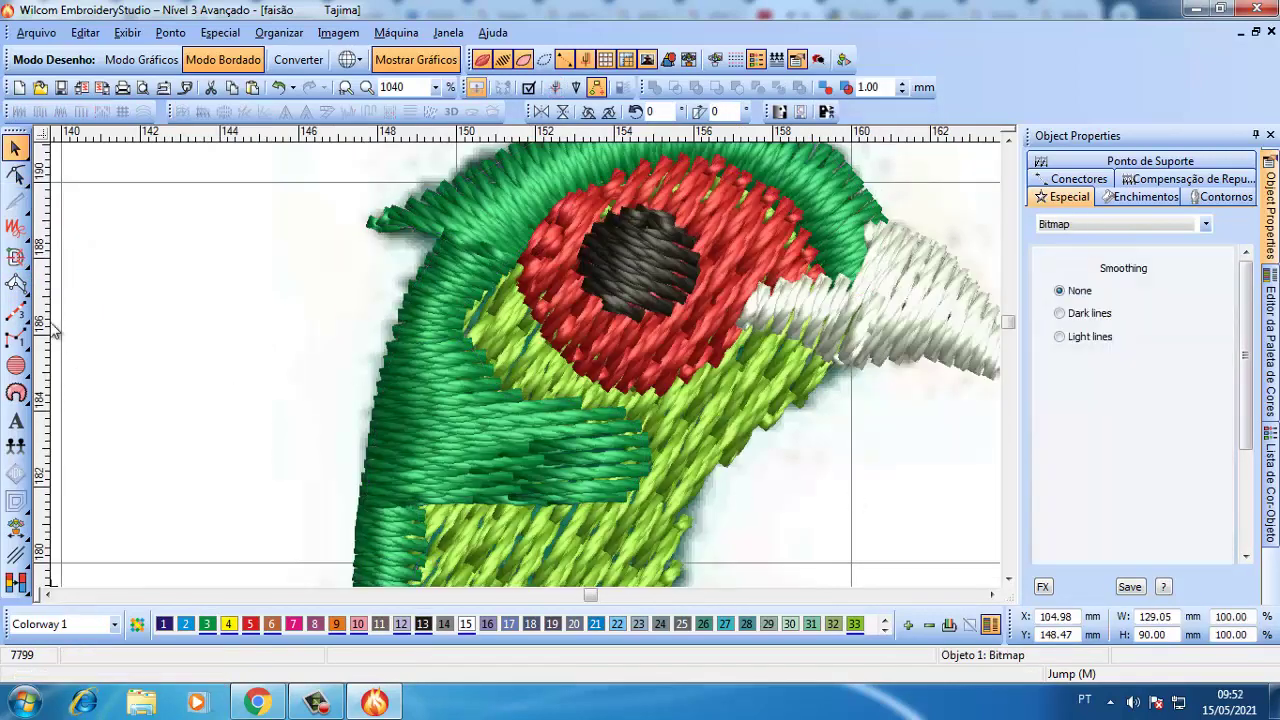
pyautogui.press('t')
pyautogui.click(18, 315)
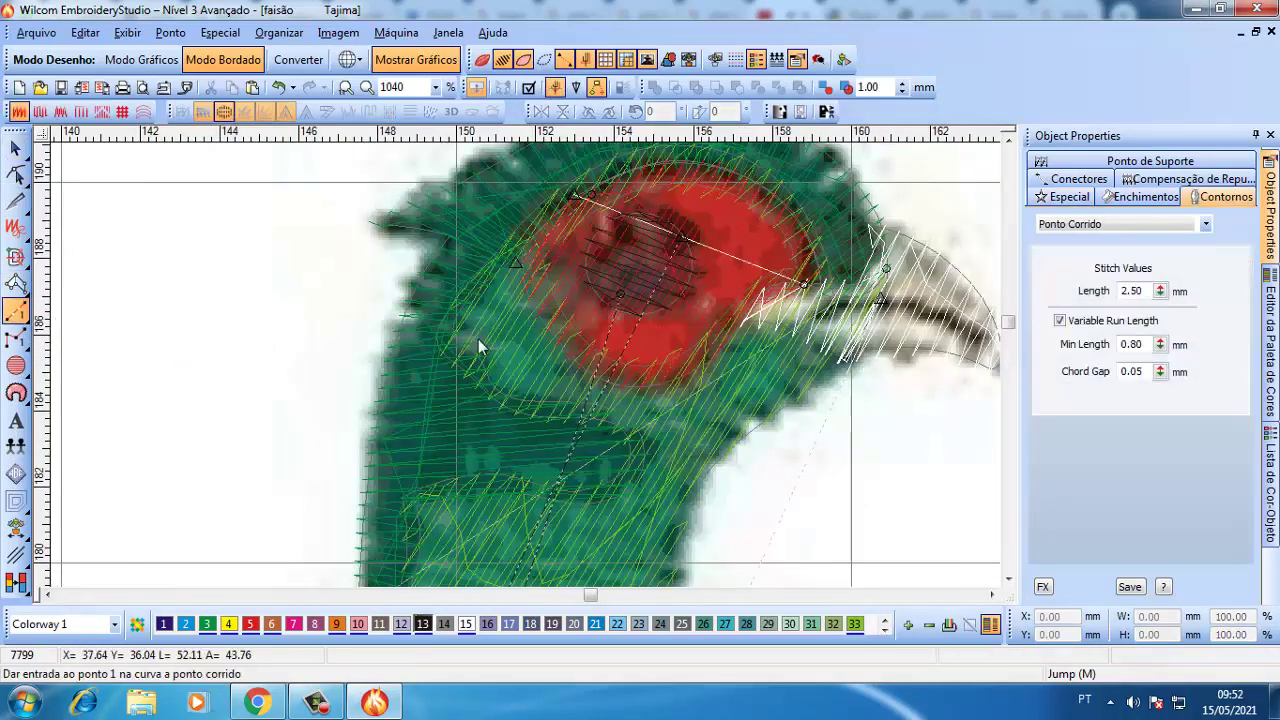
pyautogui.press('Escape')
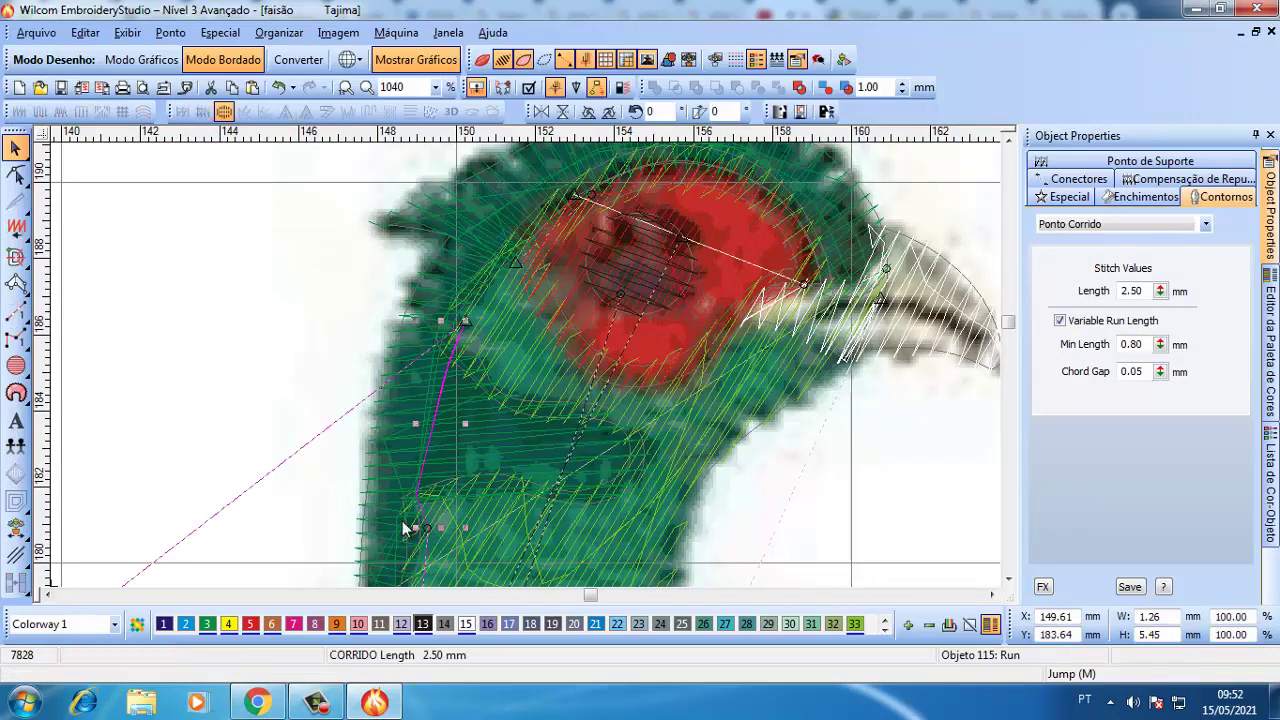
# - Divide the dark green Fusion Fill along the run line to separate the cheek lobe from the nape, and remove the line
pyautogui.click(484, 492)
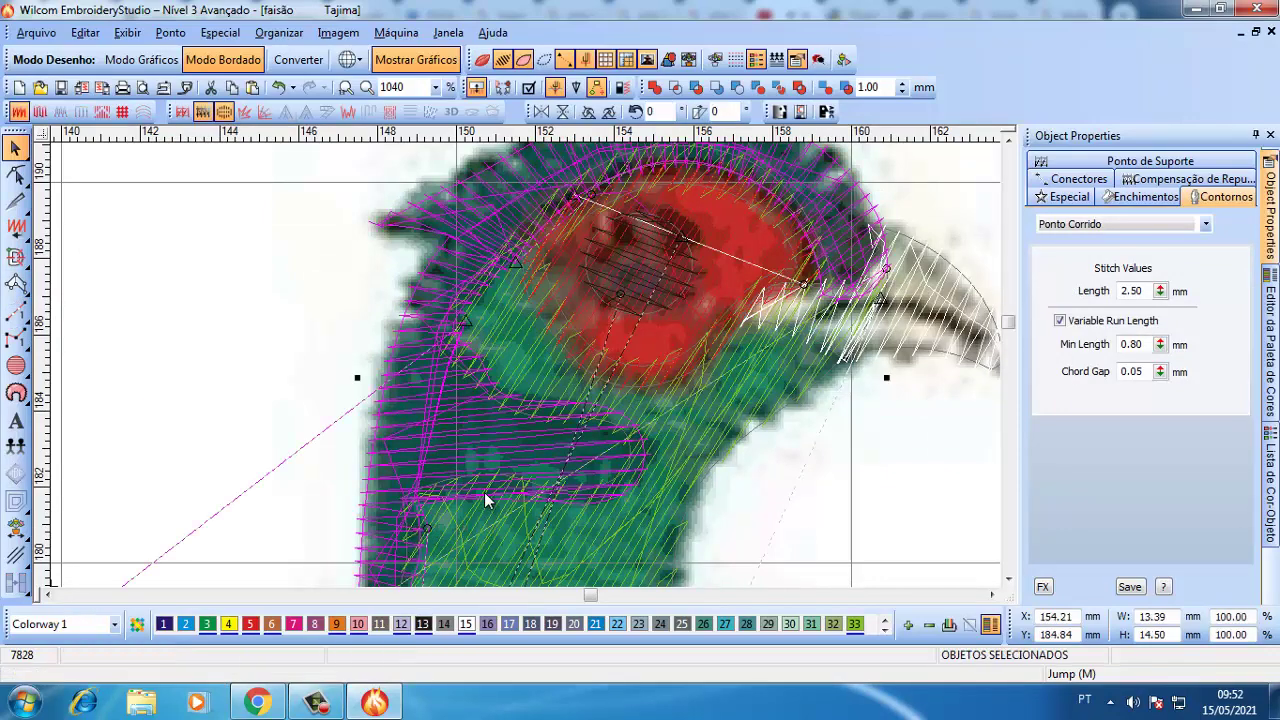
pyautogui.click(237, 274)
pyautogui.press('k')
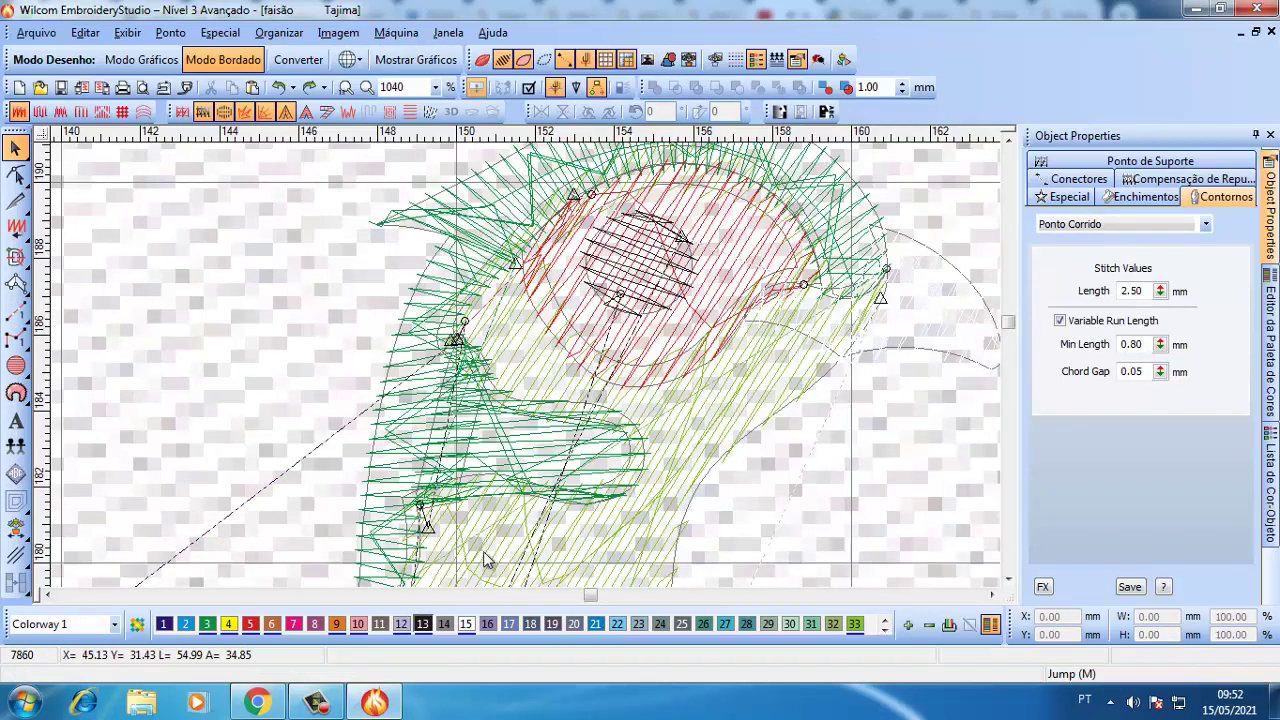
pyautogui.hotkey('ctrl', 'y')
# - Move the rear-edge nodes of the dark green cheek lobe outwards so the lobe overlaps the nape fill
pyautogui.click(388, 407)
pyautogui.press('h')
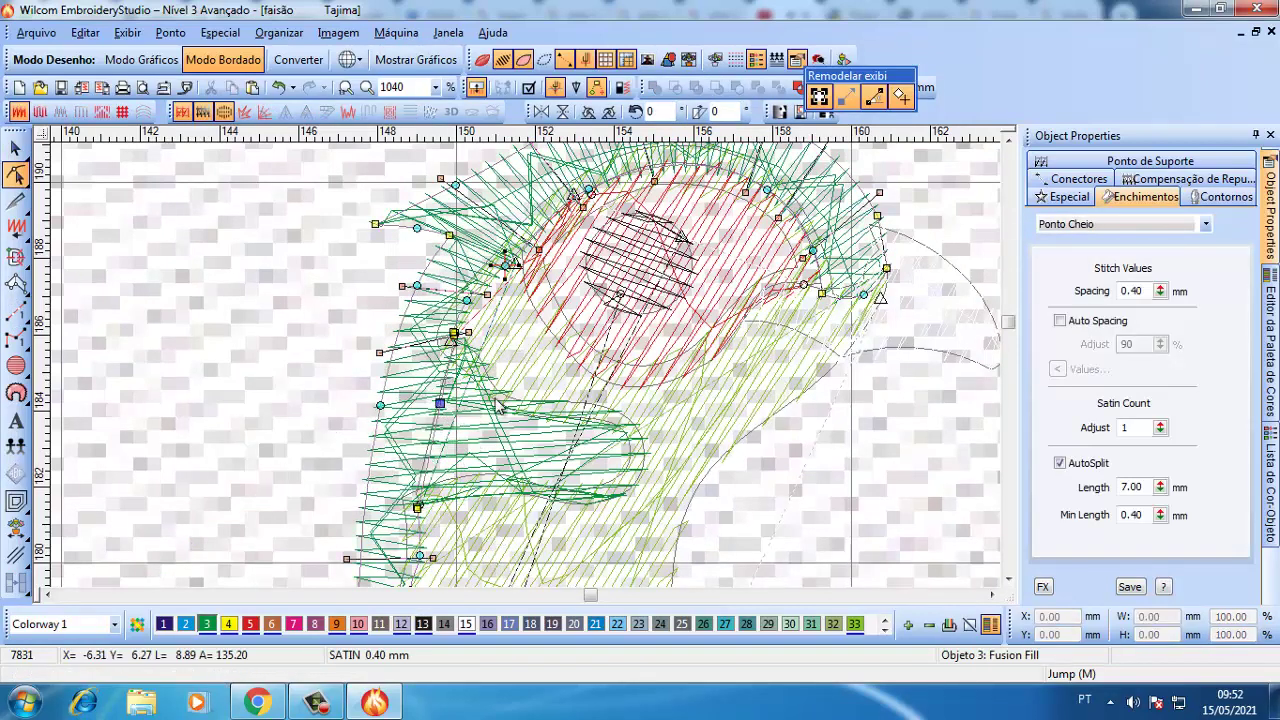
pyautogui.click(500, 407)
pyautogui.moveTo(431, 428); pyautogui.dragTo(414, 434)
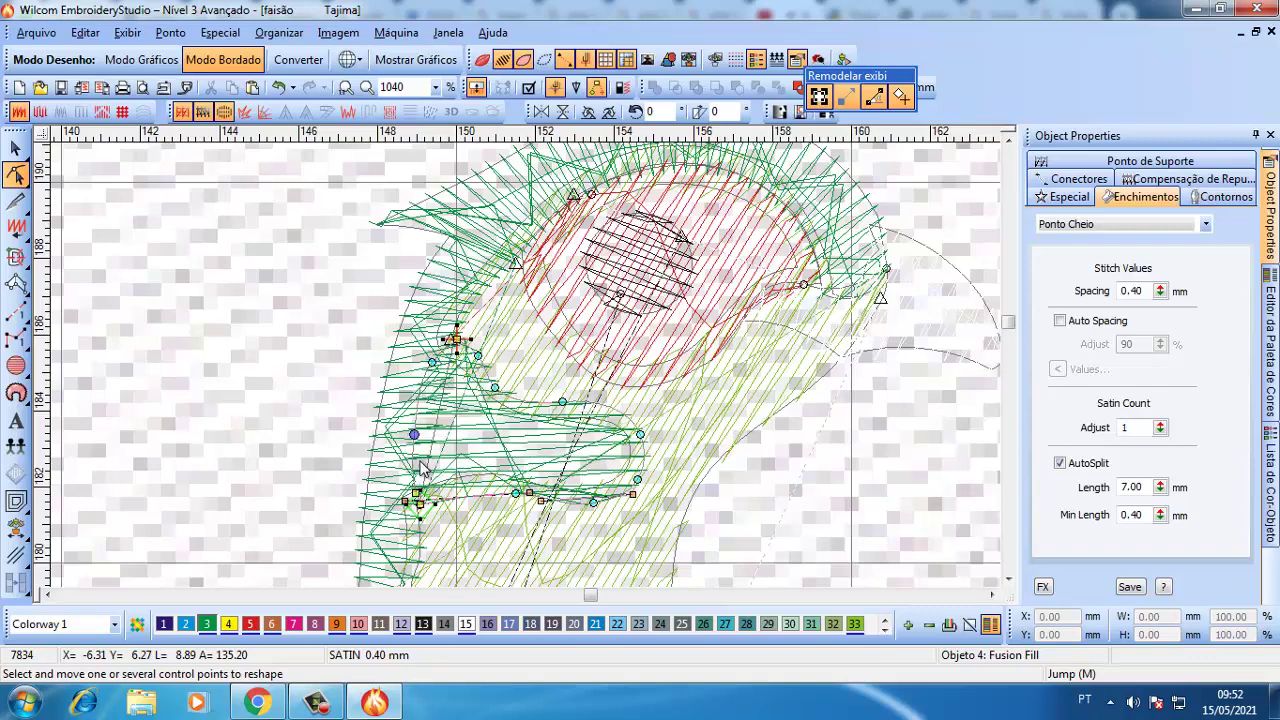
pyautogui.moveTo(416, 493); pyautogui.dragTo(412, 484)
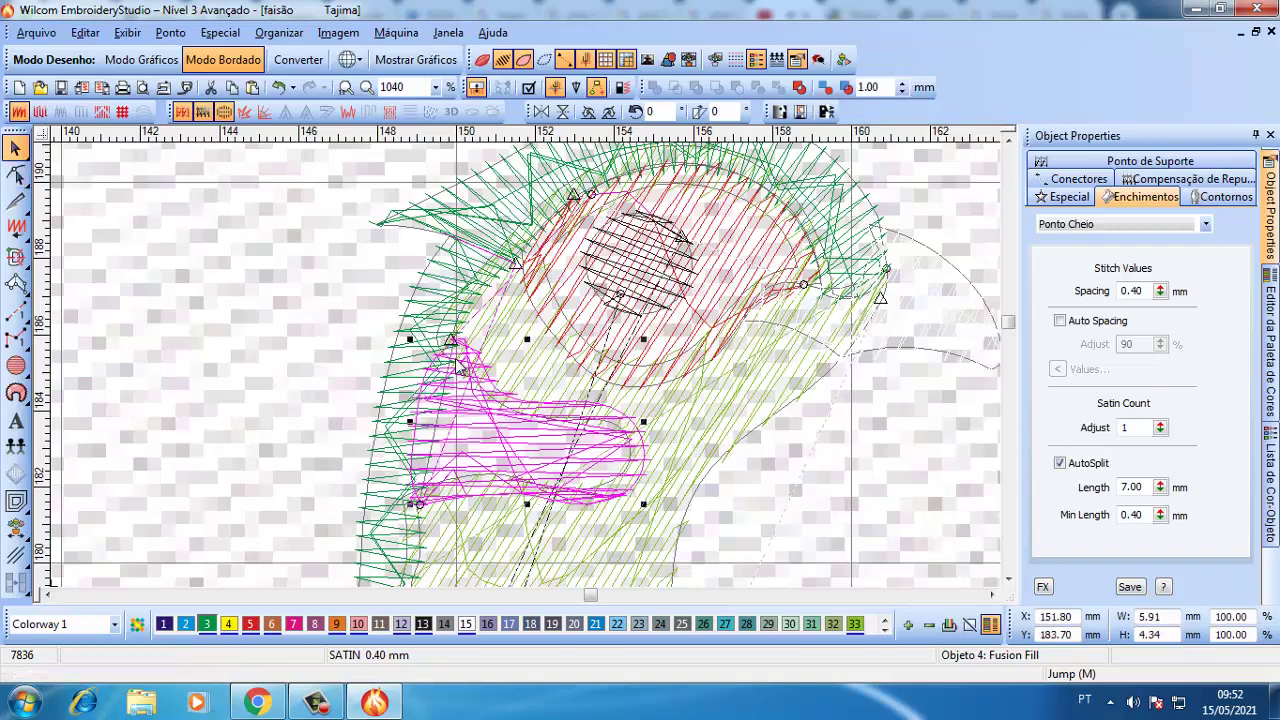
pyautogui.click(16, 256)
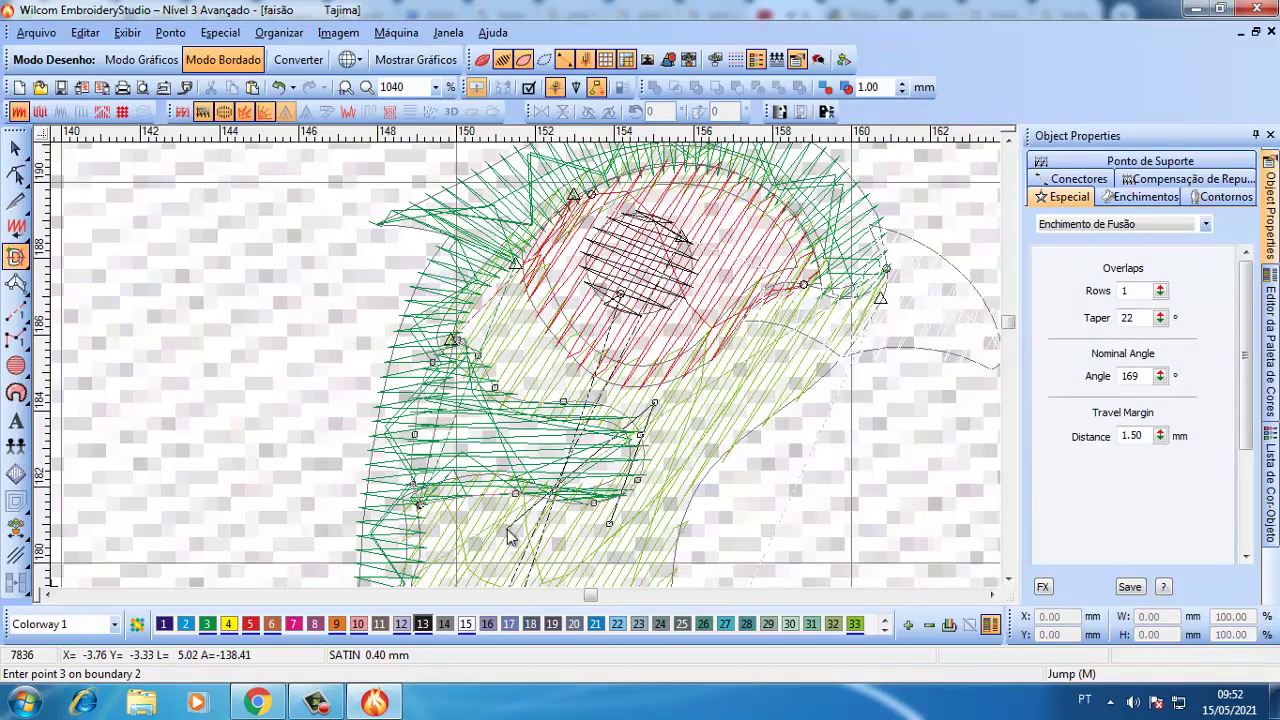
pyautogui.press('Escape')
pyautogui.click(16, 256)
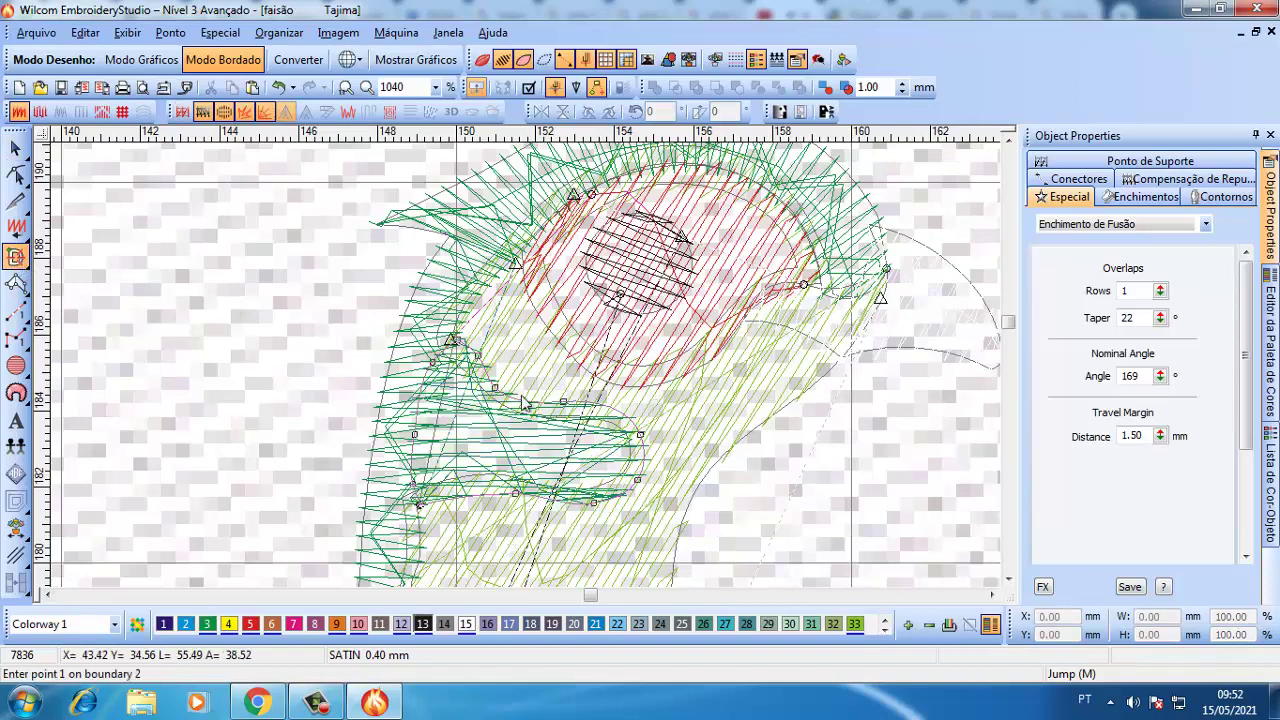
pyautogui.click(236, 381)
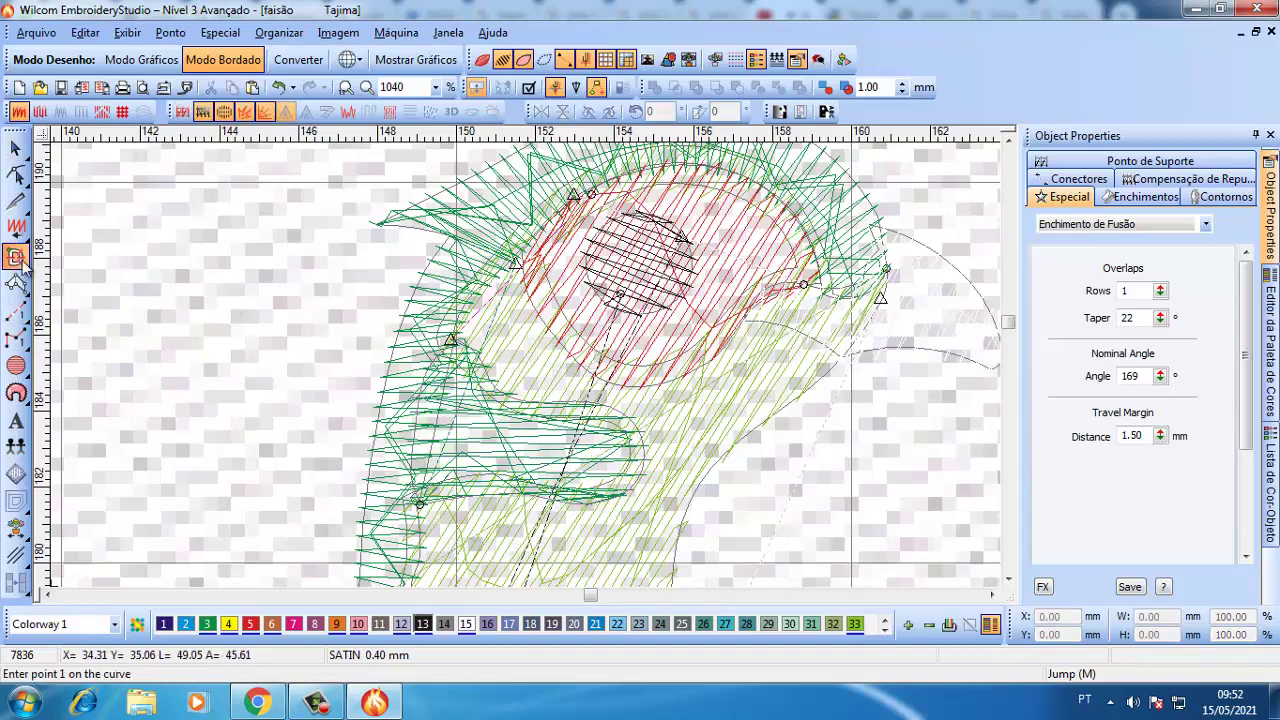
# - Reorient the cheek lobe's Fusion Fill stitch angles, steeply across the front and diagonally at the rear, and view the stitched head
pyautogui.press('h')
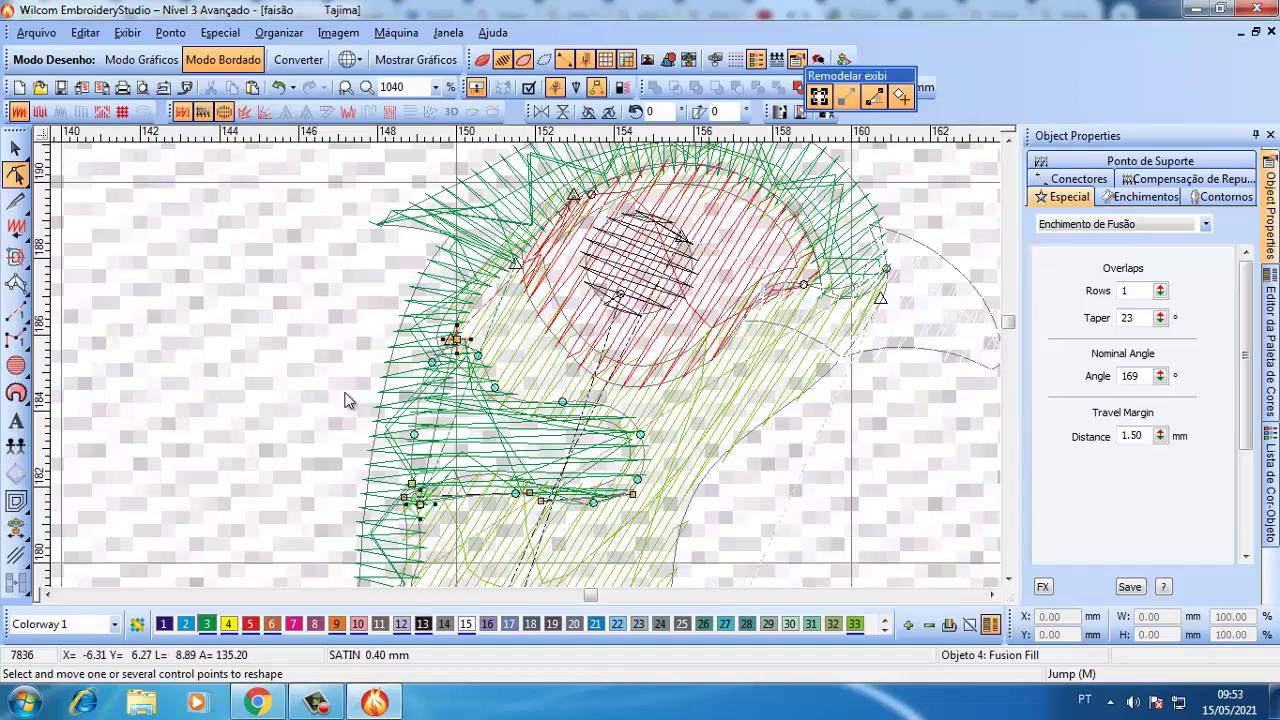
pyautogui.moveTo(630, 498); pyautogui.dragTo(600, 388)
pyautogui.press('Return')
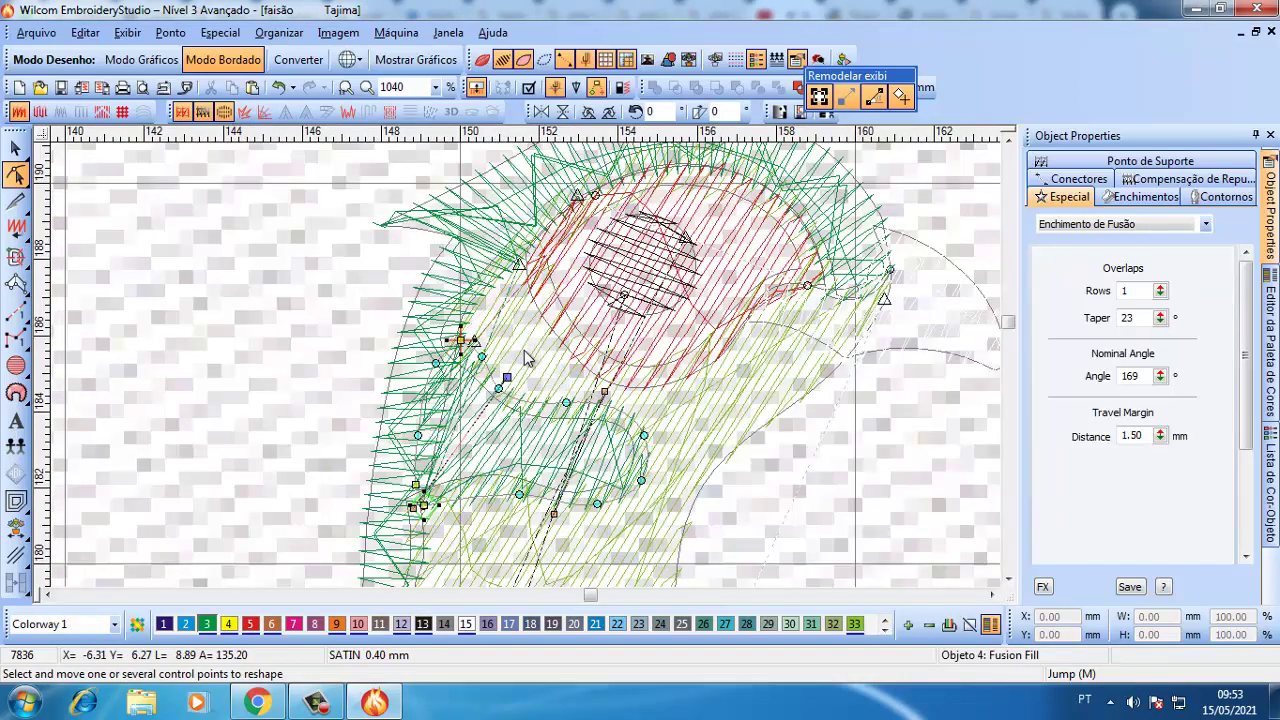
pyautogui.moveTo(418, 508); pyautogui.dragTo(406, 447)
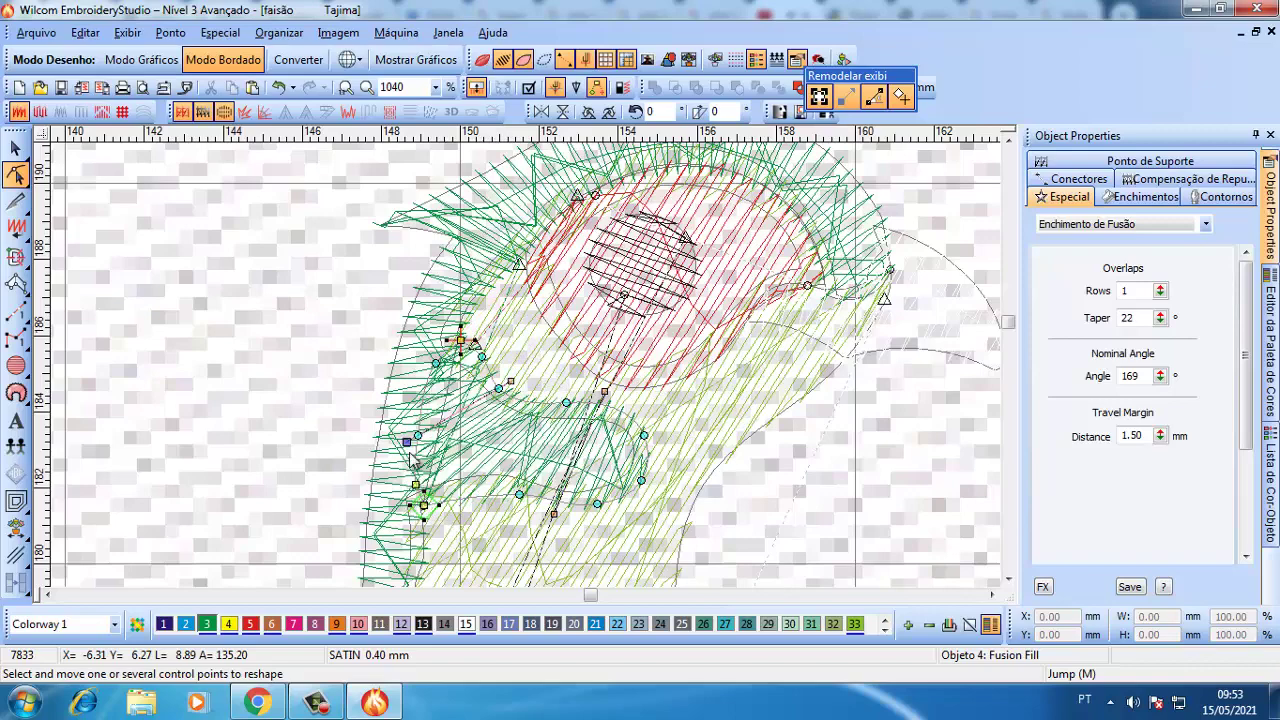
pyautogui.press('t')
pyautogui.press('Escape')
pyautogui.hotkey('shift', 'z')
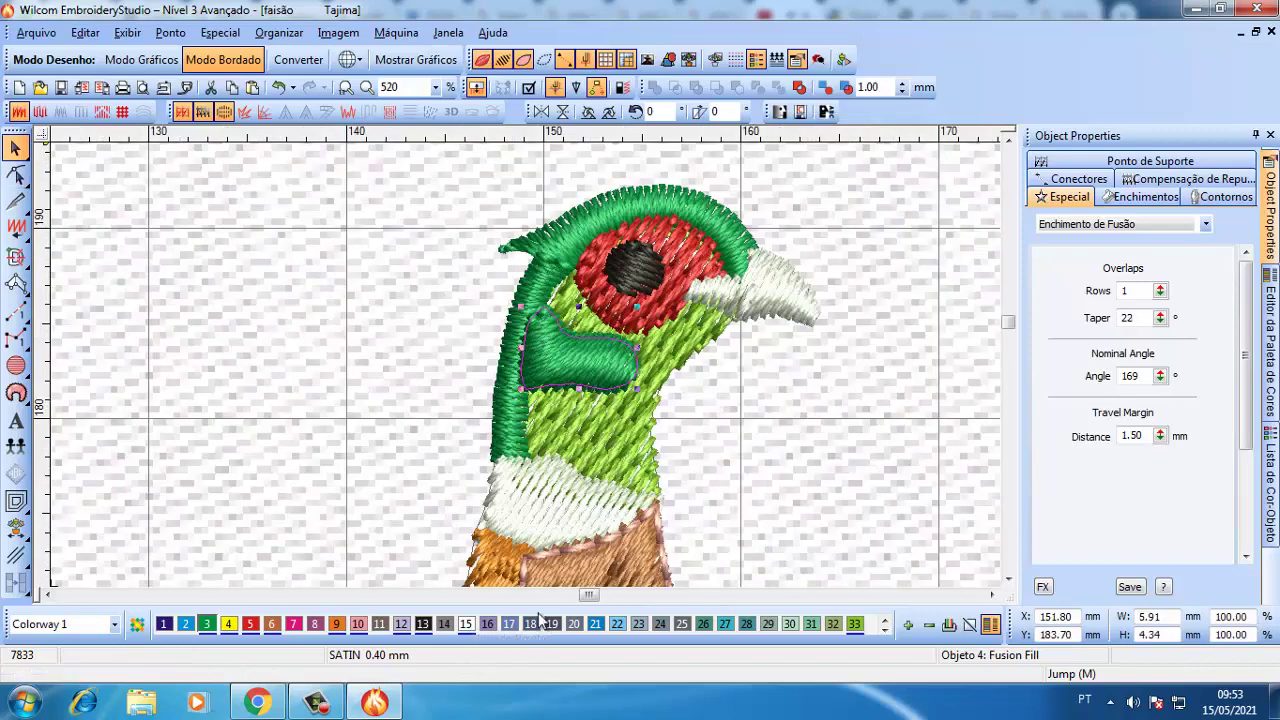
# - Extend the black triple-run back outline by moving its end node from the neck's base up to the base of the beak
pyautogui.click(617, 282)
pyautogui.scroll(-3, 526, 365)
pyautogui.scroll(2, 526, 365)
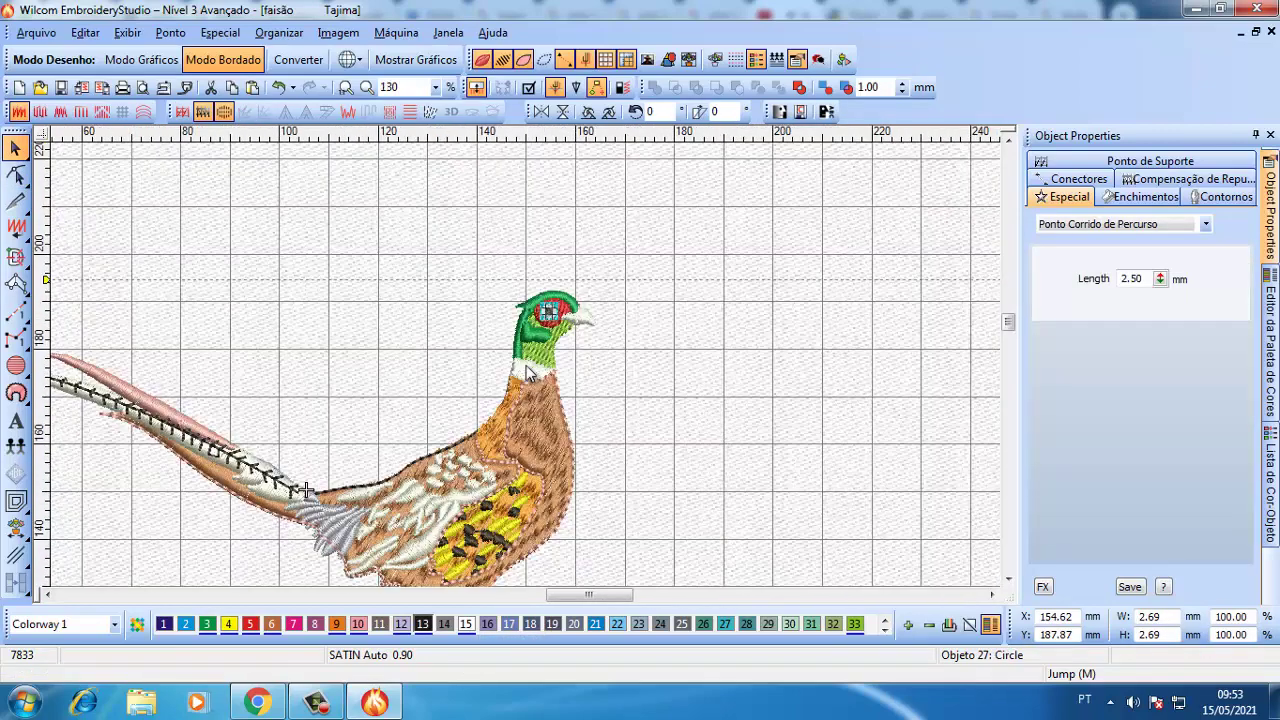
pyautogui.scroll(2, 461, 497)
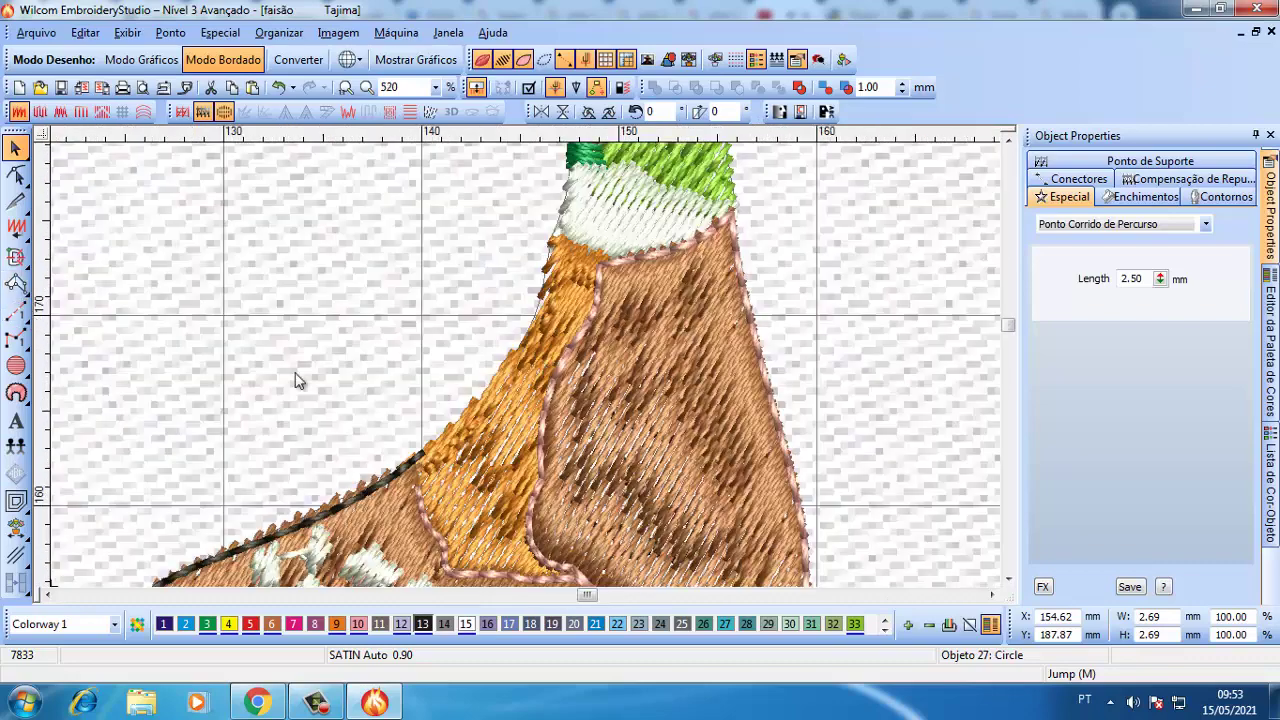
pyautogui.click(403, 470)
pyautogui.press('h')
pyautogui.press('t')
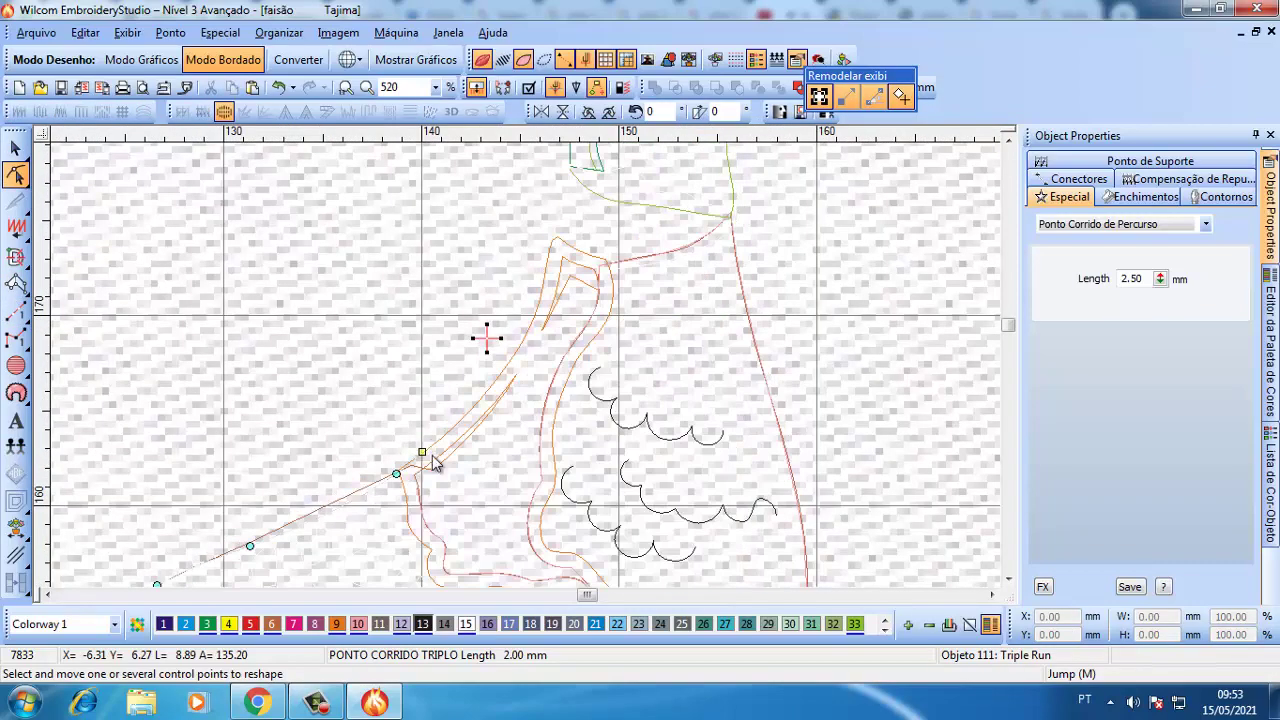
pyautogui.scroll(3, 545, 275)
pyautogui.scroll(3, 570, 228)
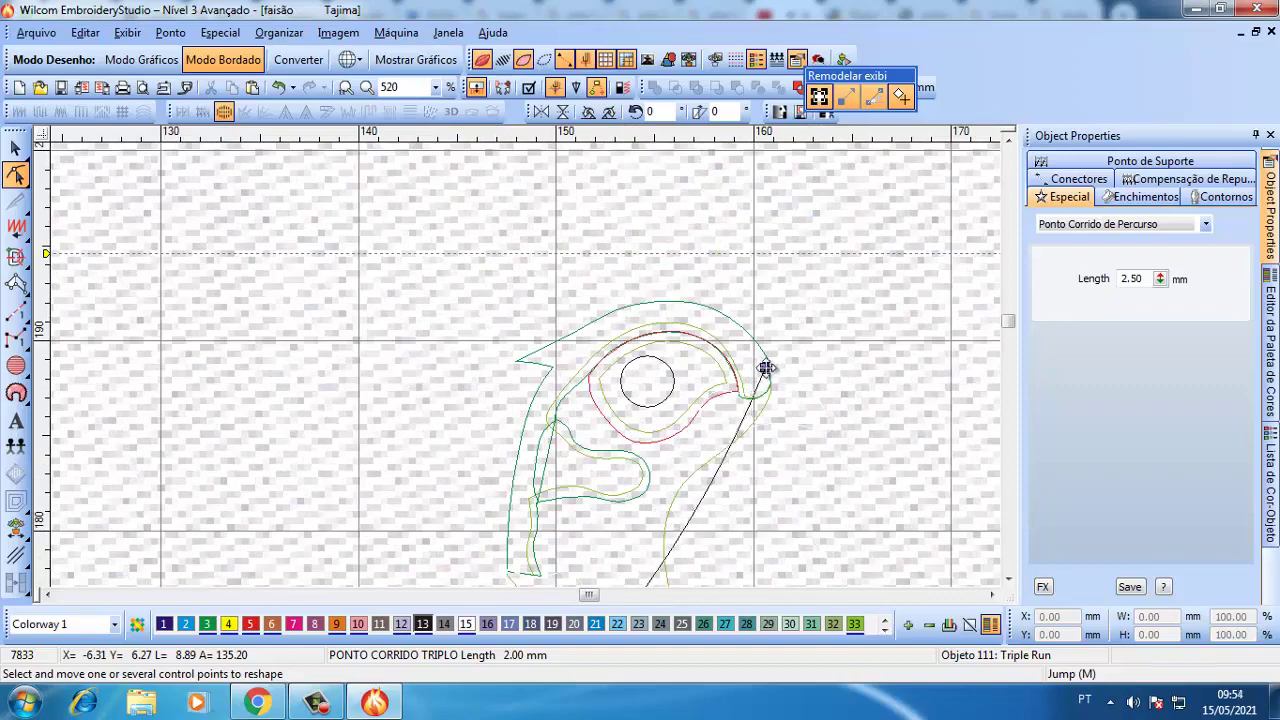
# - Show the reference image at a zoom factor of 2 and shape the triple-run outline over the crown from beak base to crest tip
pyautogui.hotkey('shift', 'b')
pyautogui.write('f')
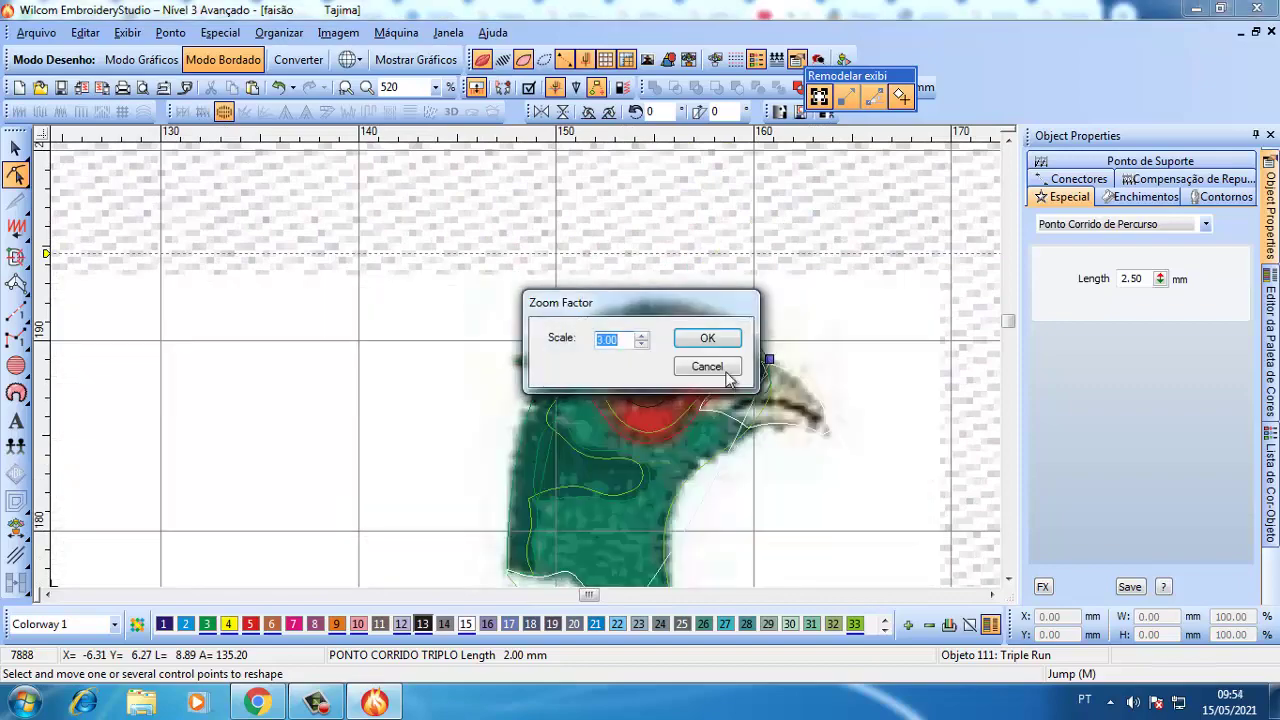
pyautogui.write('2')
pyautogui.press('Return')
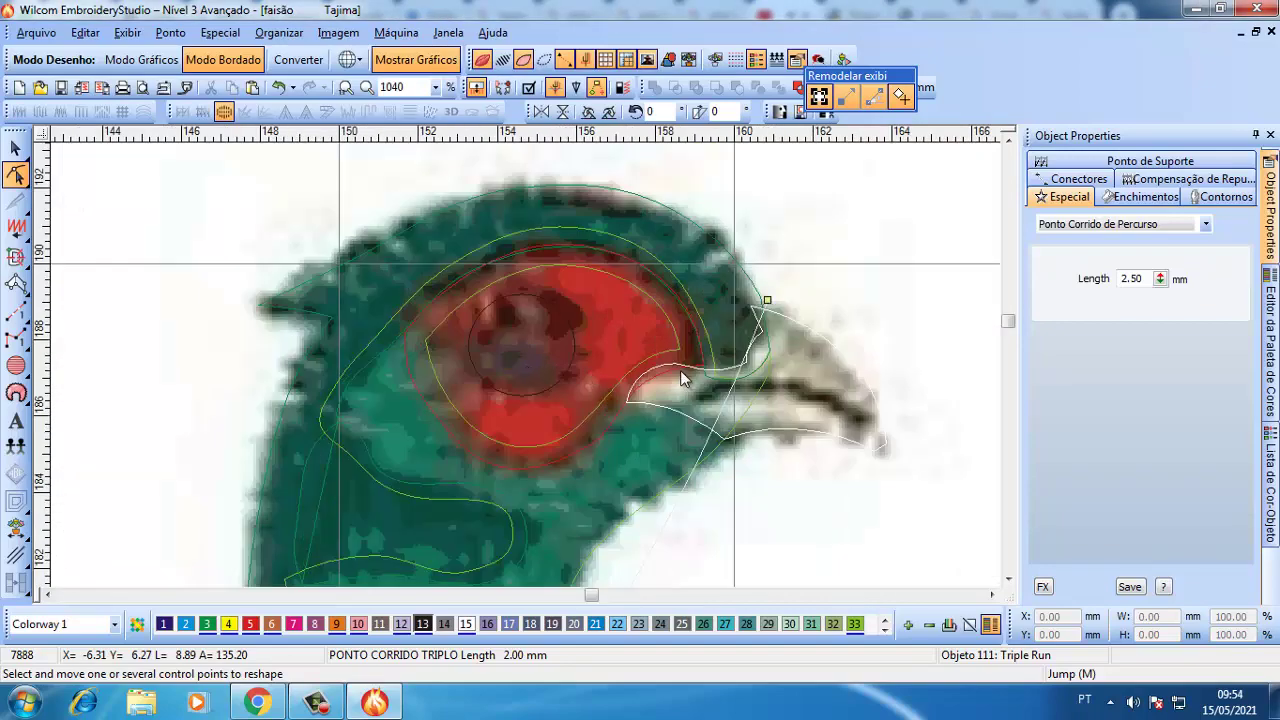
pyautogui.moveTo(680, 509); pyautogui.dragTo(258, 304)
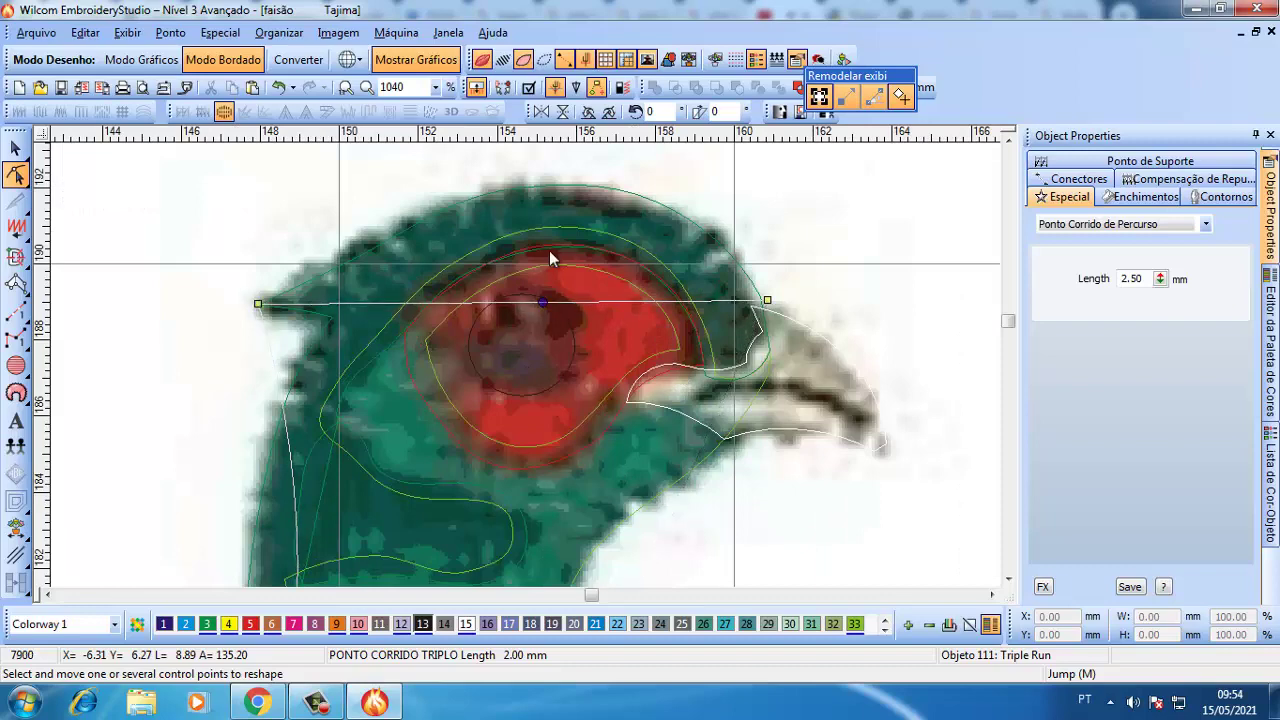
pyautogui.moveTo(550, 302); pyautogui.dragTo(664, 207)
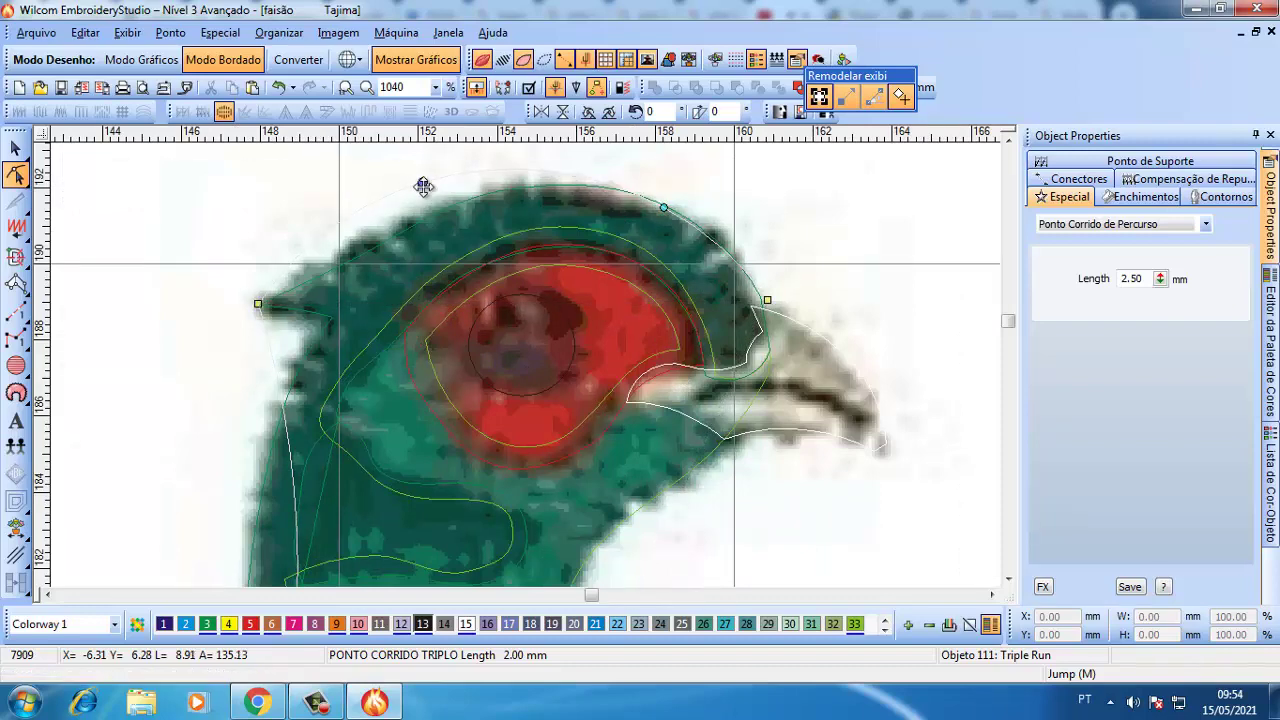
pyautogui.moveTo(423, 183); pyautogui.dragTo(465, 203)
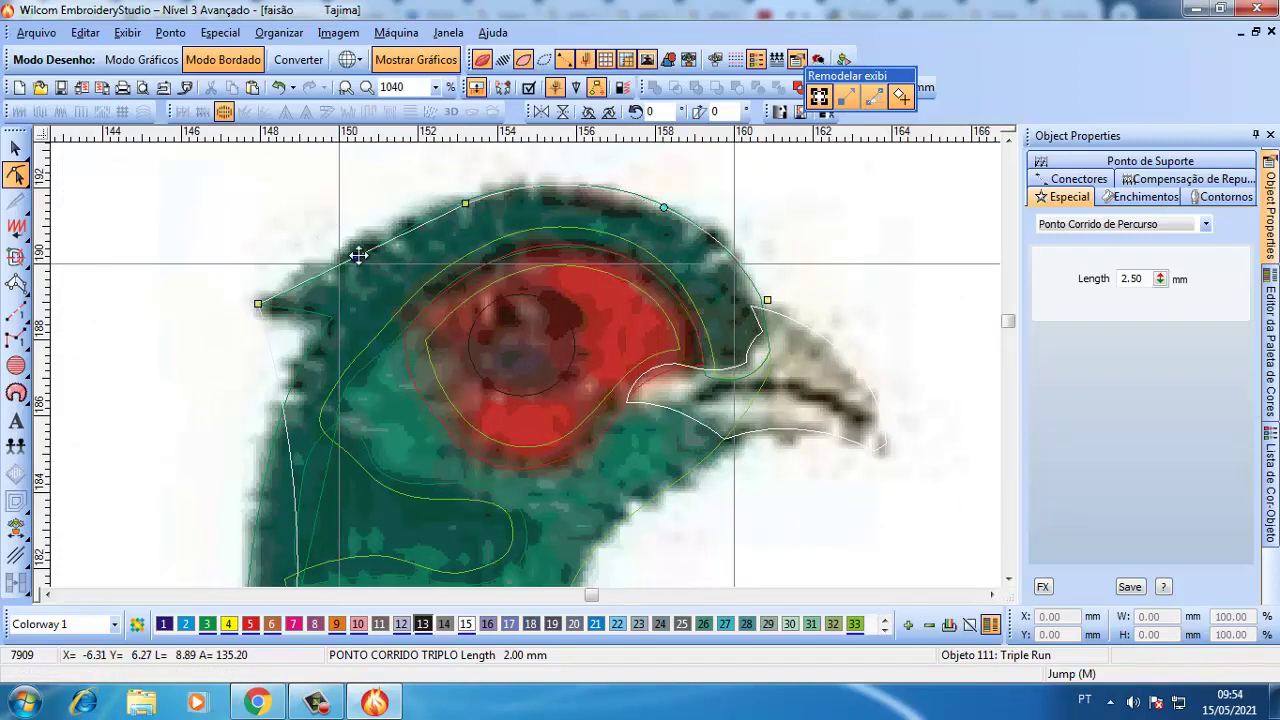
pyautogui.moveTo(358, 255); pyautogui.dragTo(354, 265)
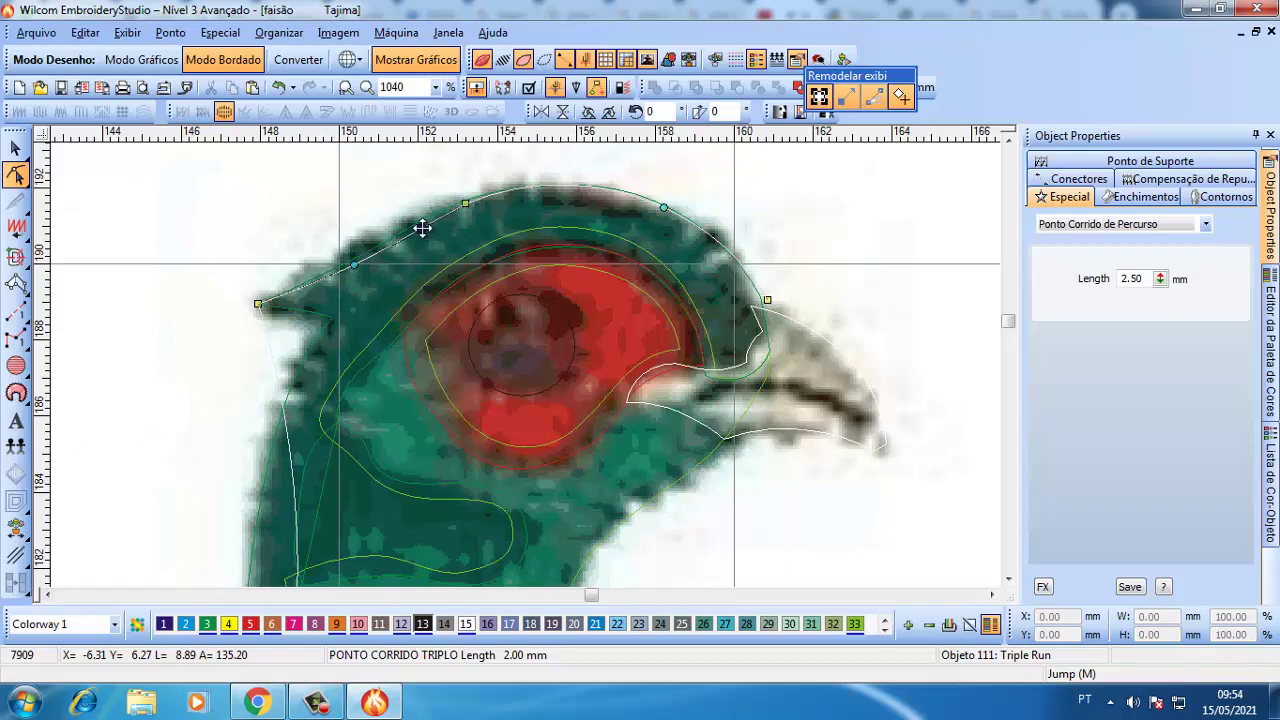
pyautogui.click(552, 187)
# - Add nodes that bend the outline from the crest tip into the notch beneath it and curve it down the upper nape
pyautogui.click(337, 316)
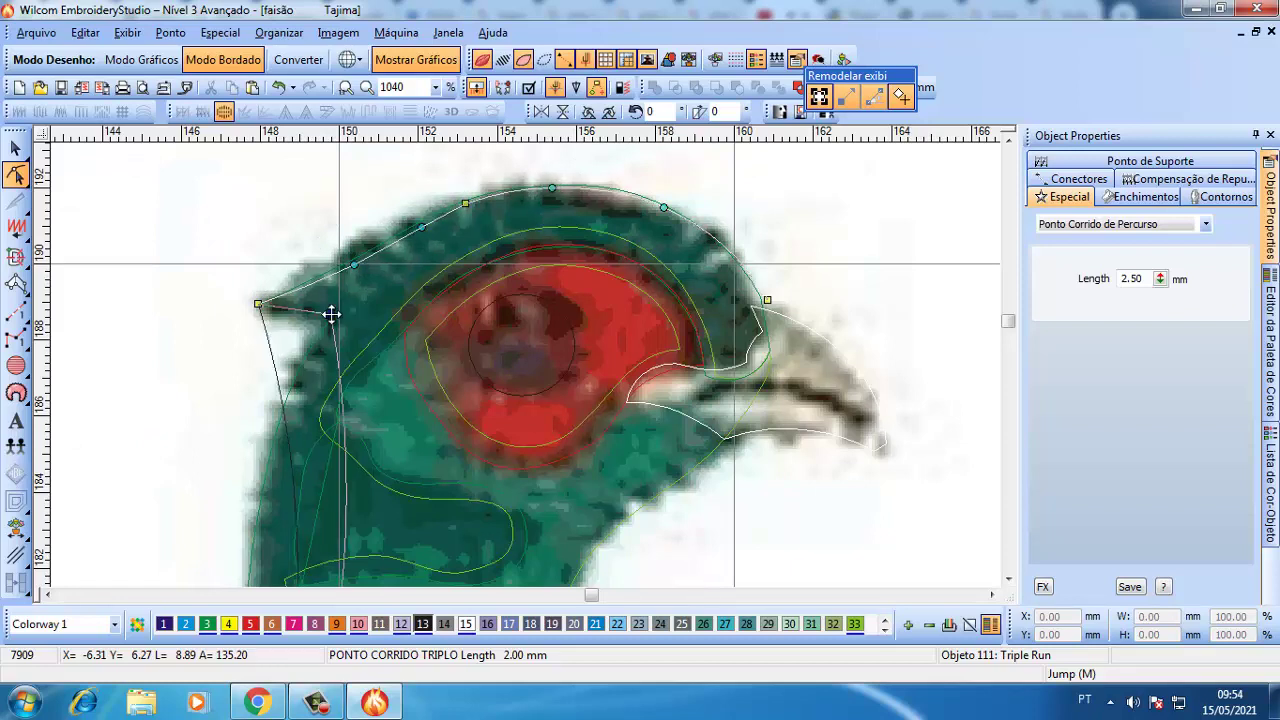
pyautogui.moveTo(315, 314); pyautogui.dragTo(316, 308)
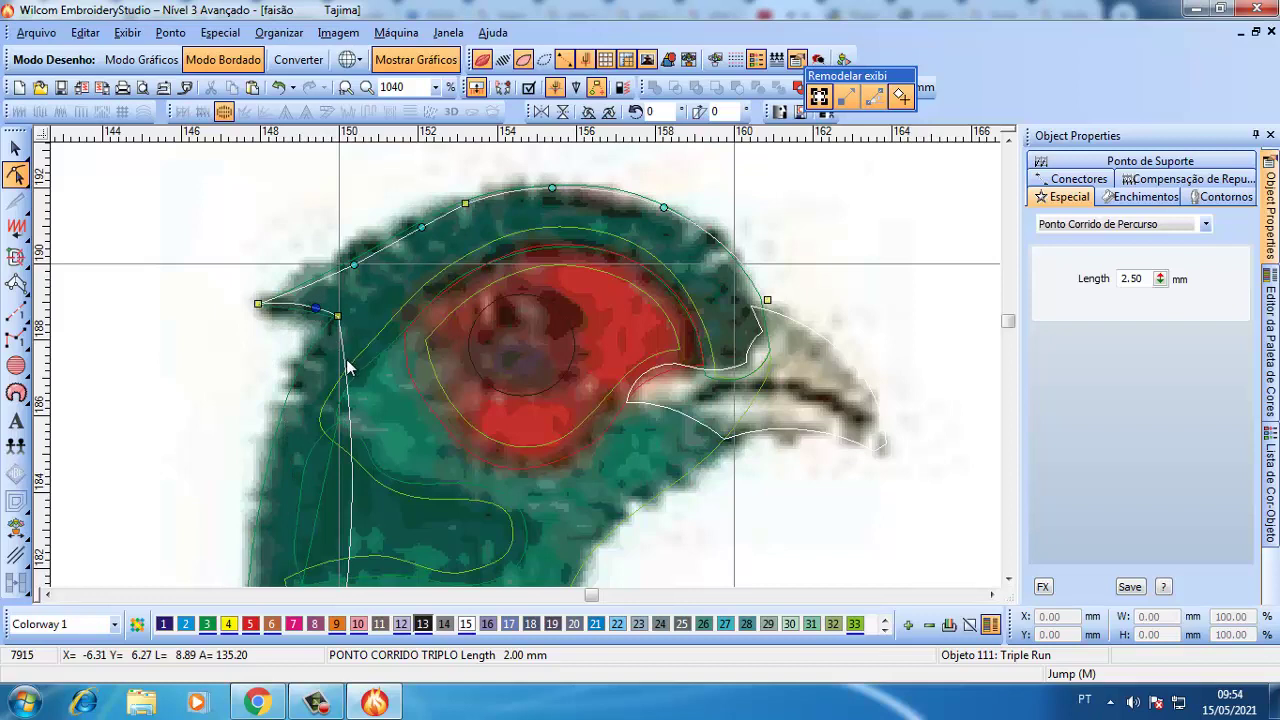
pyautogui.moveTo(345, 360); pyautogui.dragTo(258, 520)
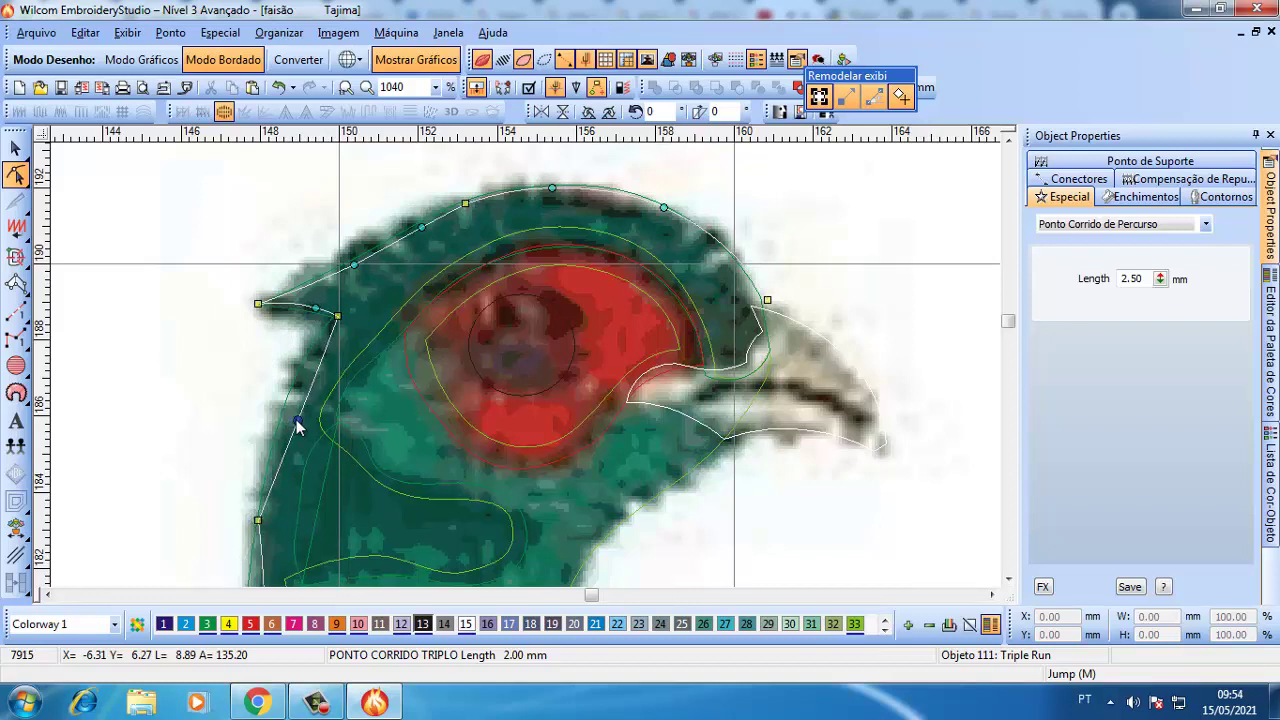
pyautogui.rightClick(298, 380)
pyautogui.click(337, 315)
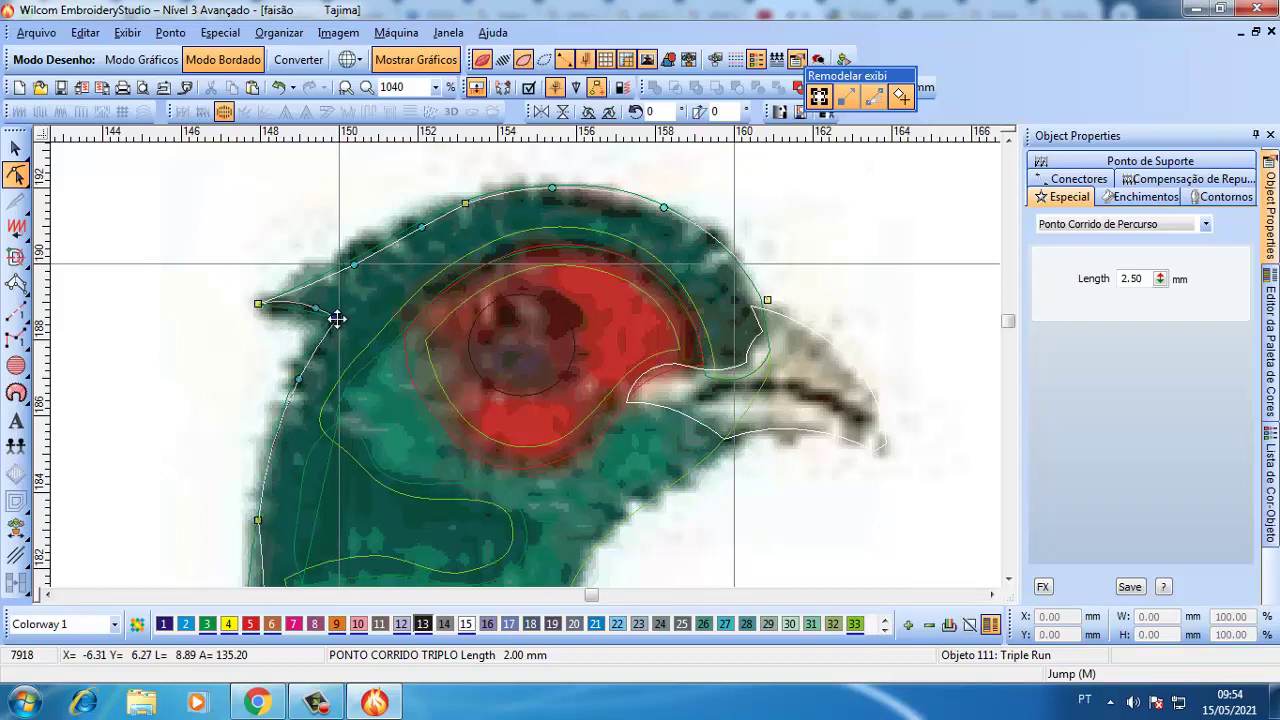
pyautogui.click(298, 382)
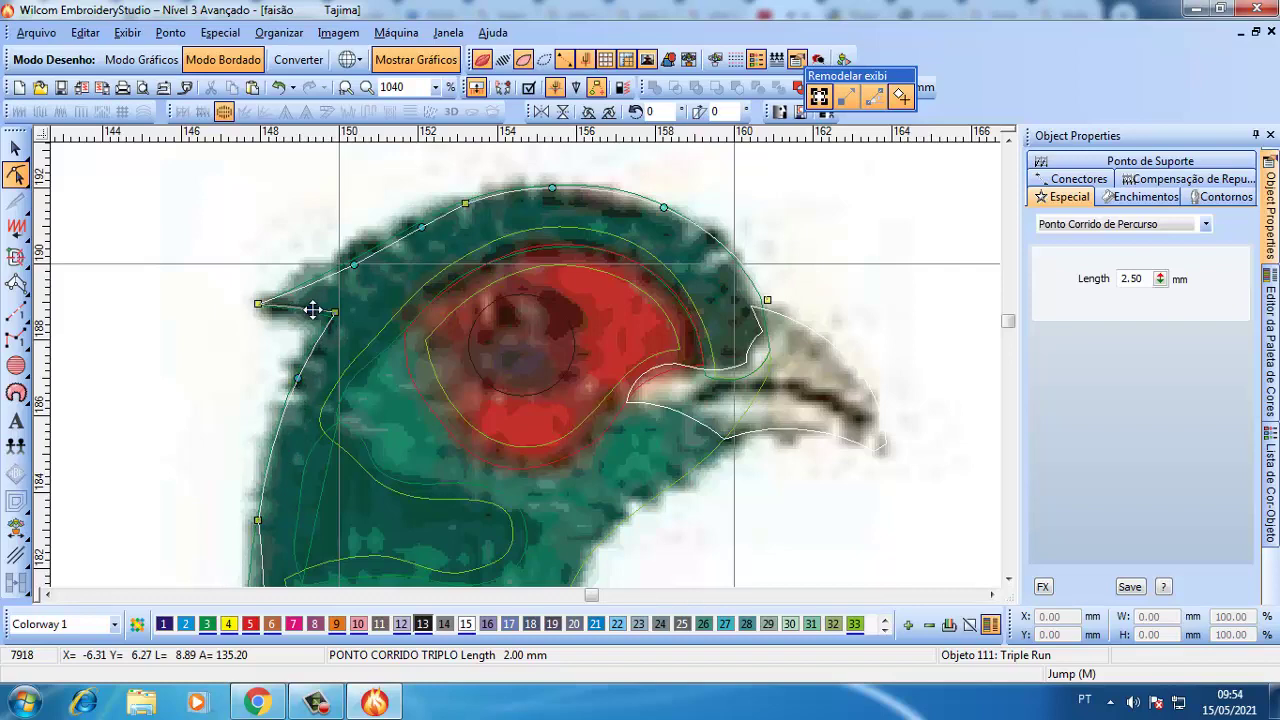
# - Fit the triple-run outline to the back of the neck, past the white collar and down the orange neck edge
pyautogui.scroll(2, 312, 369)
pyautogui.scroll(-2, 499, 321)
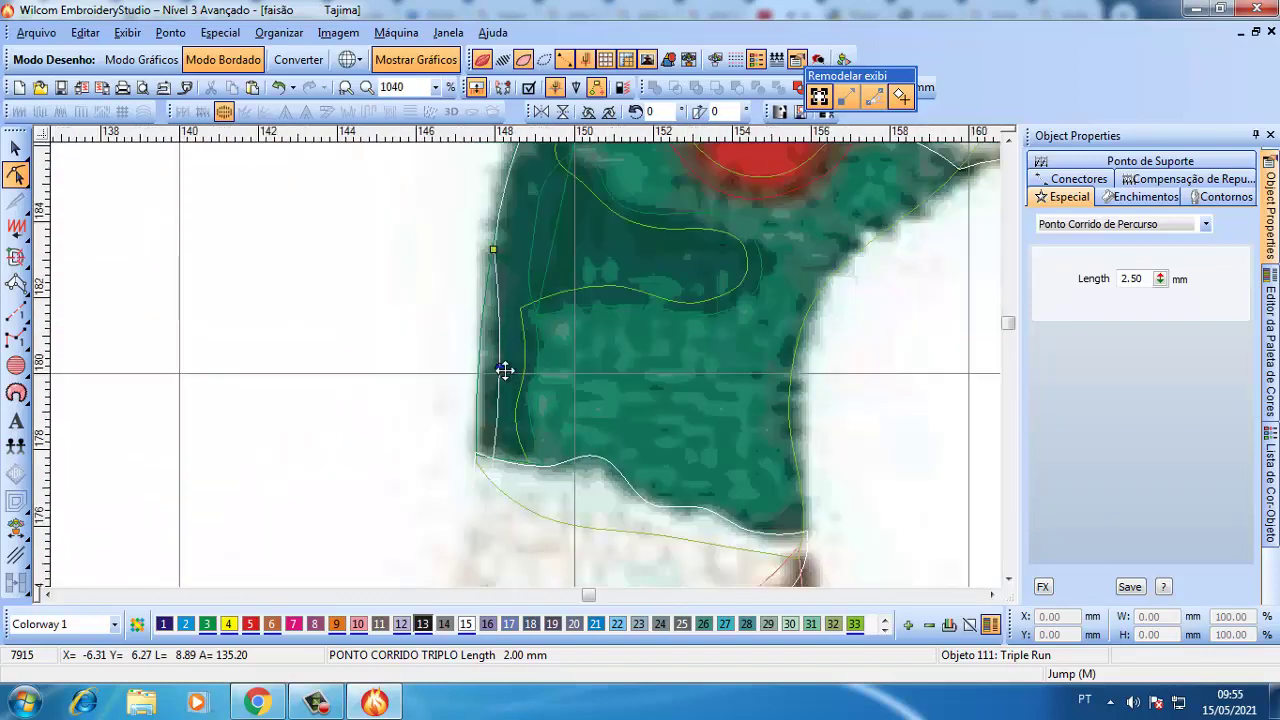
pyautogui.moveTo(504, 370); pyautogui.dragTo(501, 340)
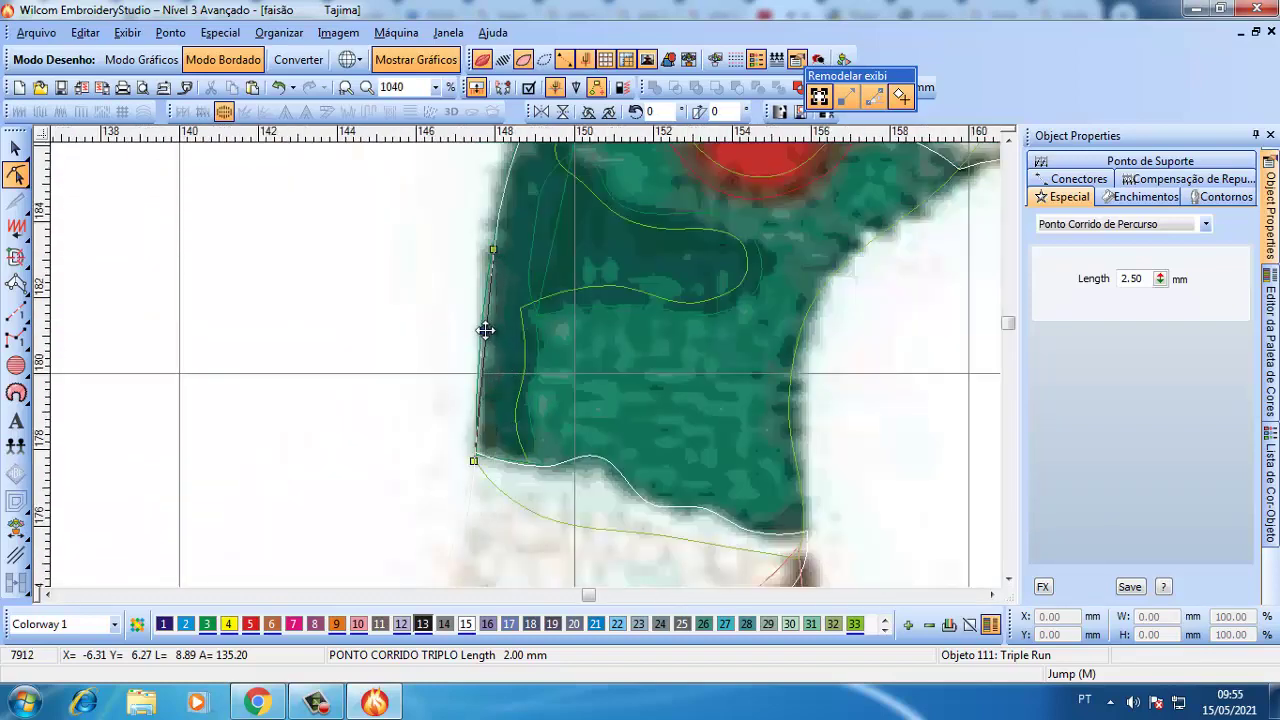
pyautogui.scroll(-2, 486, 330)
pyautogui.scroll(2, 524, 366)
pyautogui.scroll(-1, 541, 343)
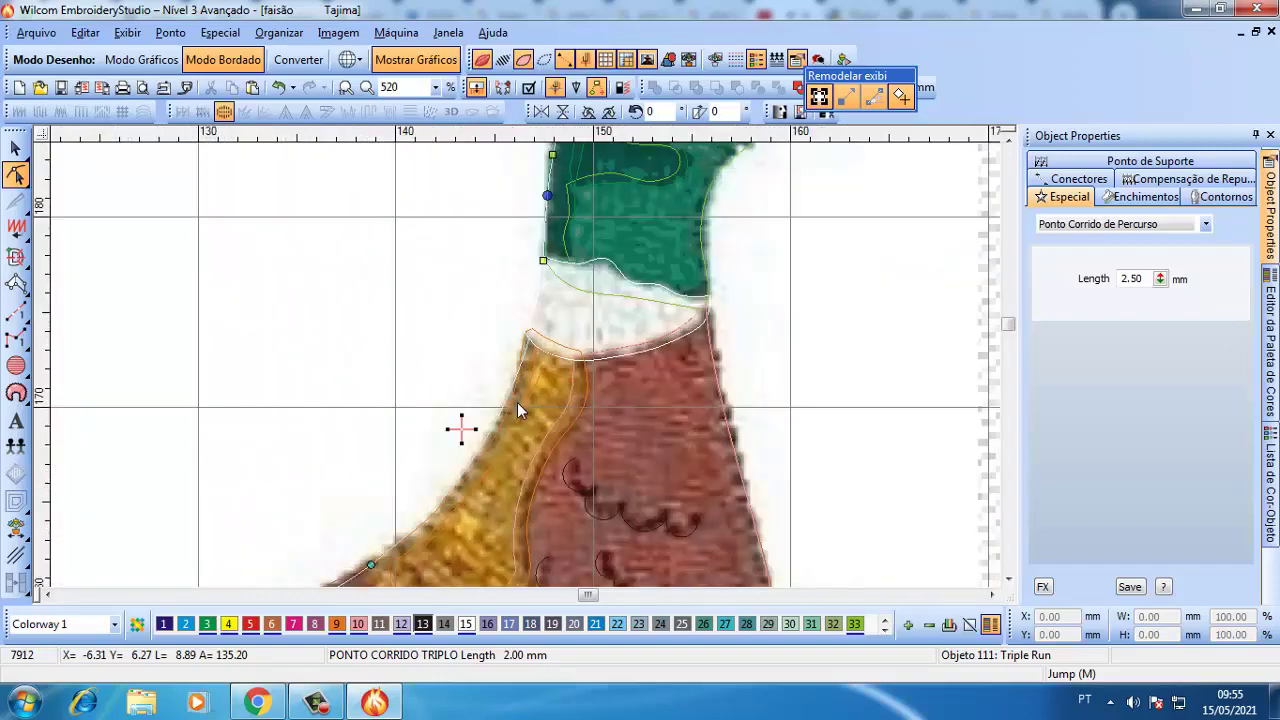
pyautogui.moveTo(532, 327); pyautogui.dragTo(531, 313)
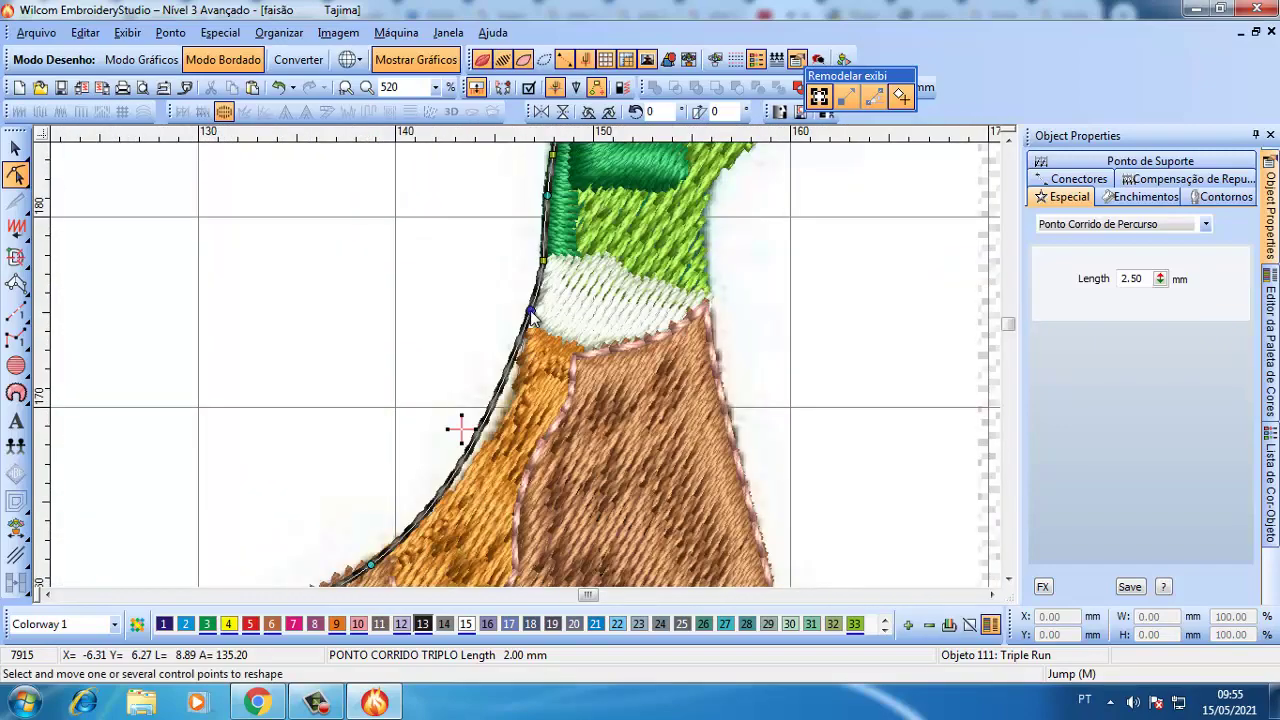
pyautogui.hotkey('ctrl', 'z')
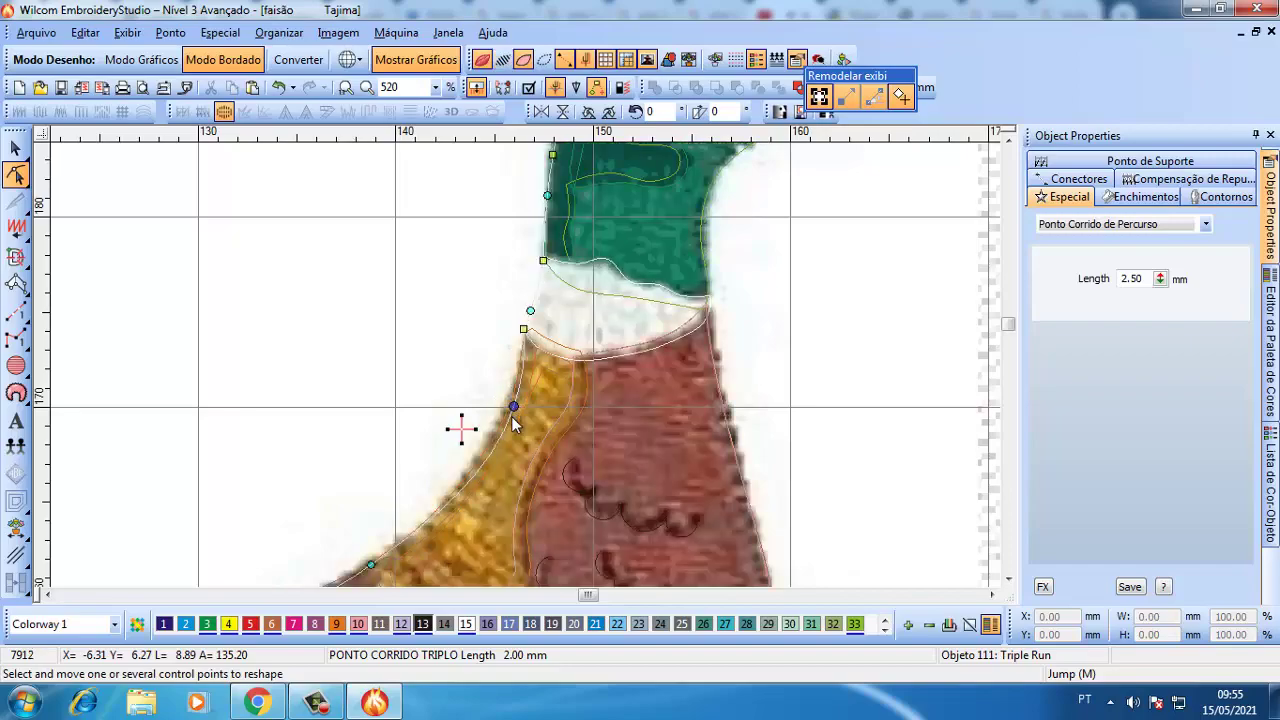
pyautogui.scroll(-2, 510, 408)
pyautogui.press('Escape')
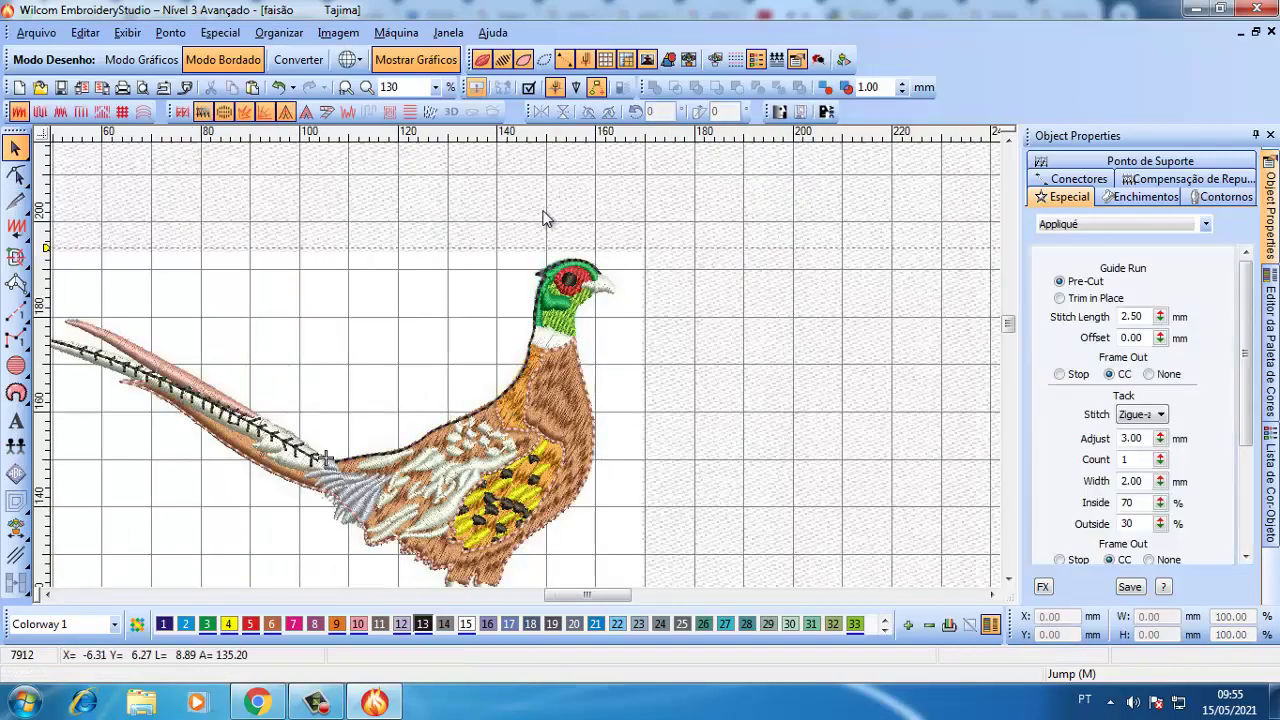
# - Move the brown body fill to the start of the stitching sequence, directly after the reference image
pyautogui.scroll(2, 514, 361)
pyautogui.scroll(-3, 484, 343)
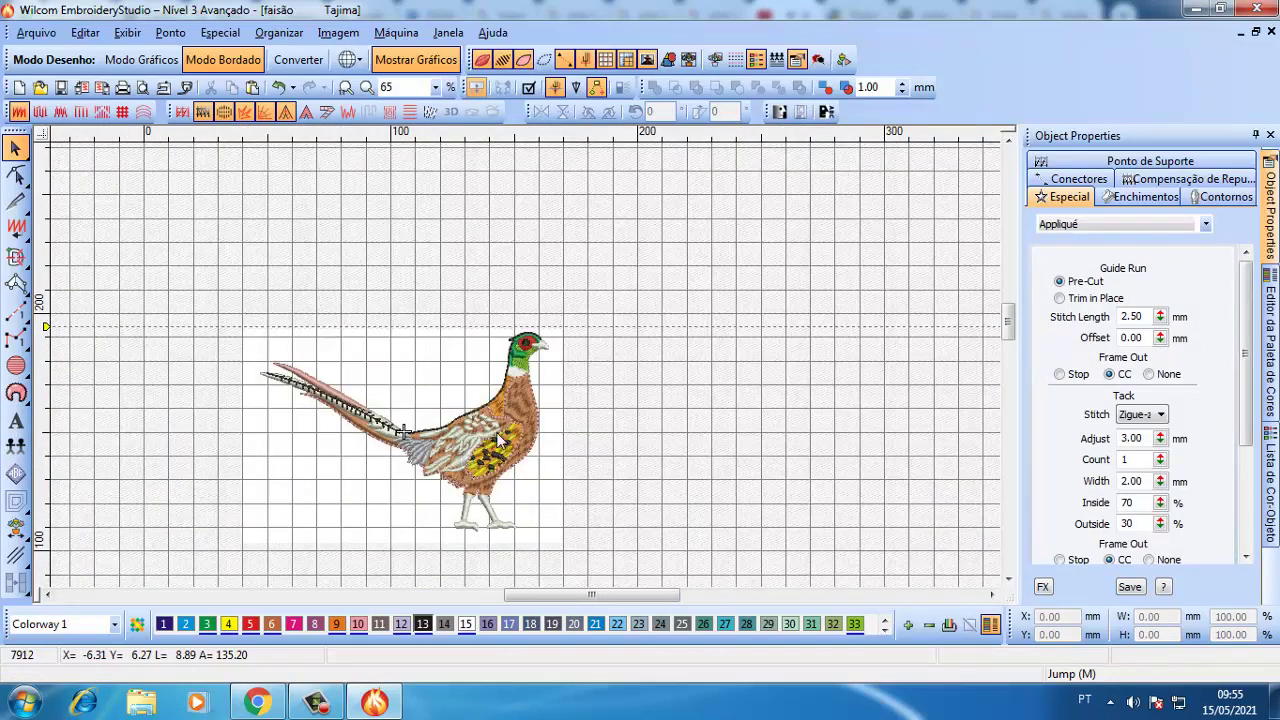
pyautogui.scroll(1, 512, 410)
pyautogui.scroll(1, 556, 350)
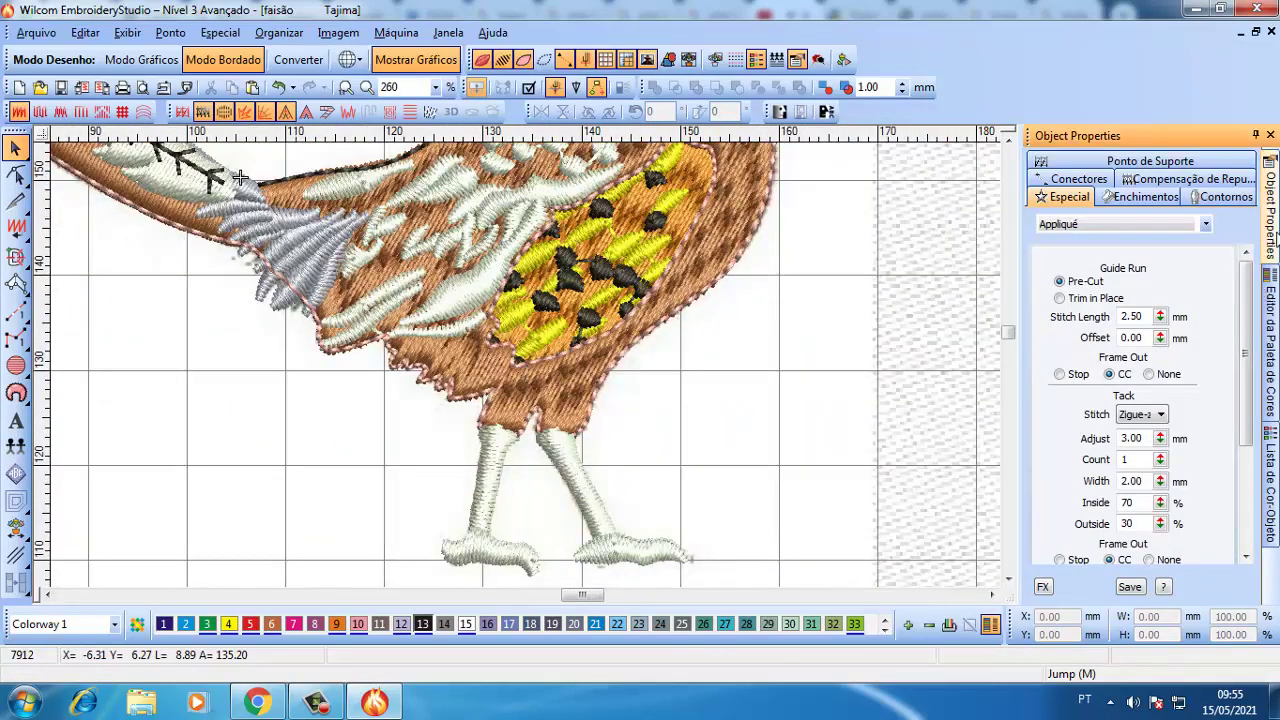
pyautogui.click(1269, 482)
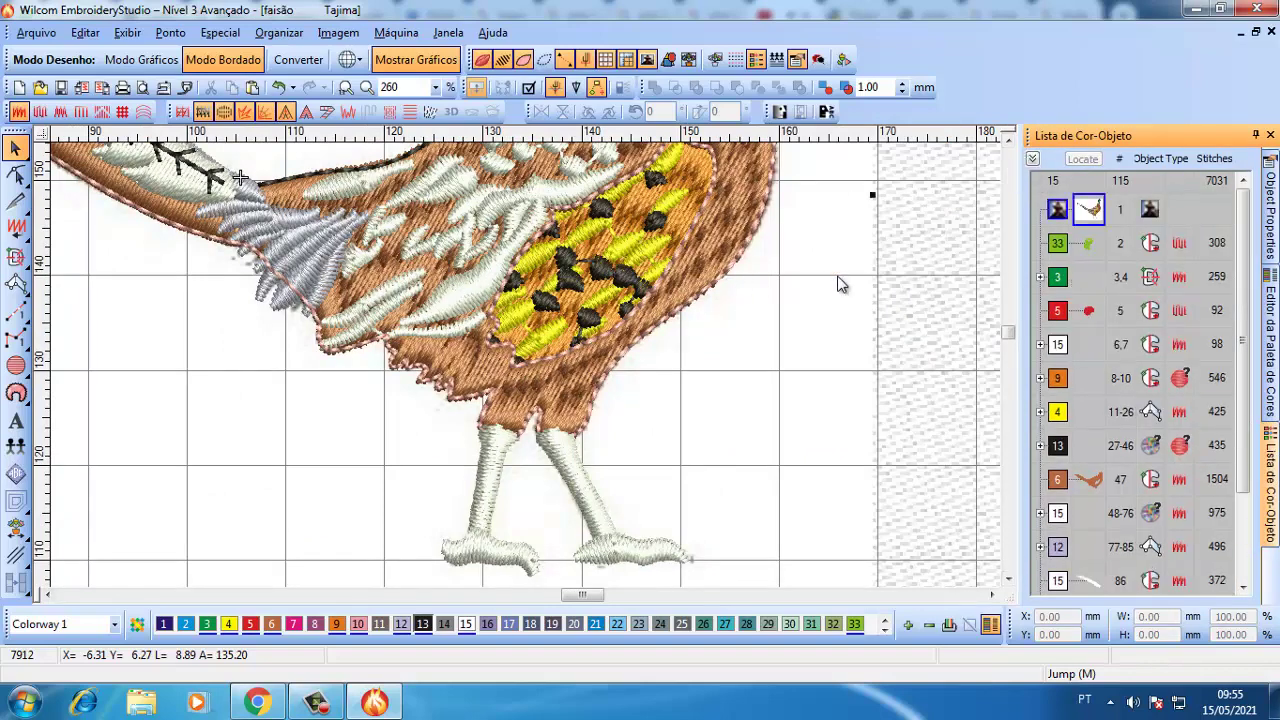
pyautogui.scroll(-1, 843, 280)
pyautogui.click(1058, 480)
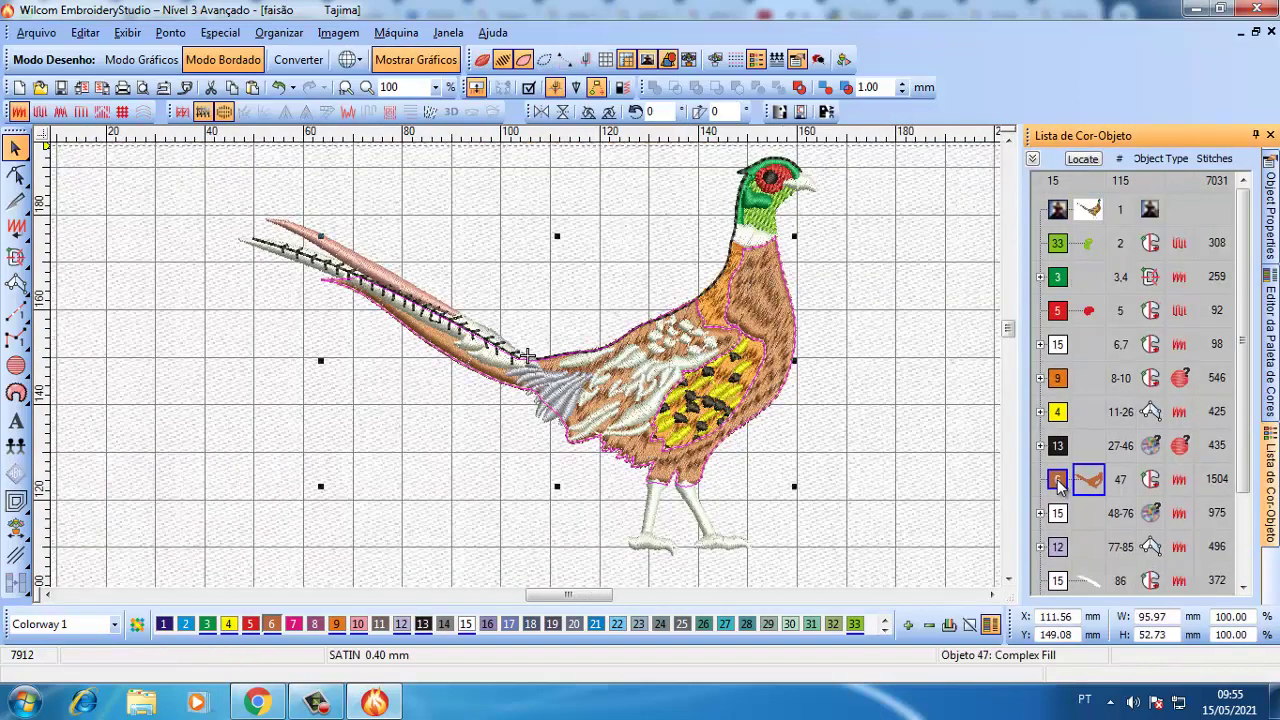
pyautogui.moveTo(1058, 242); pyautogui.dragTo(1058, 244)
# - Change the brown body fill's stitch type to Tatami
pyautogui.click(1270, 340)
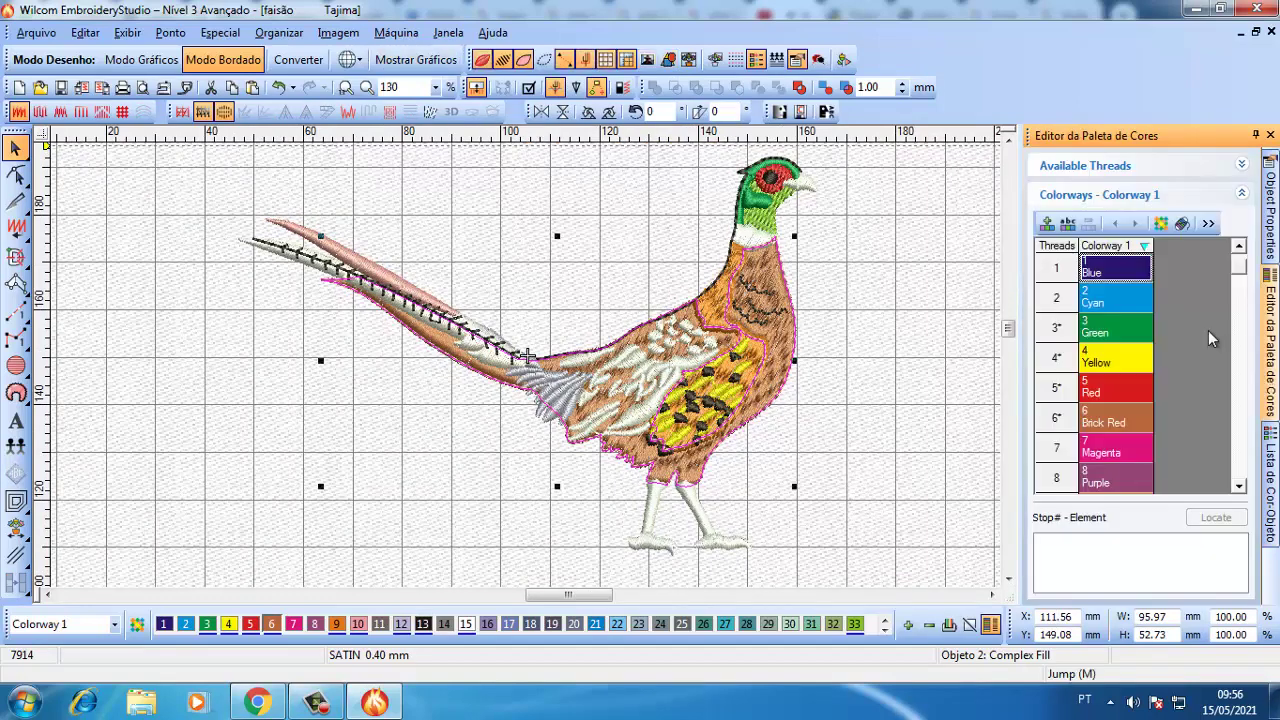
pyautogui.click(1270, 485)
pyautogui.click(1272, 207)
pyautogui.click(1120, 224)
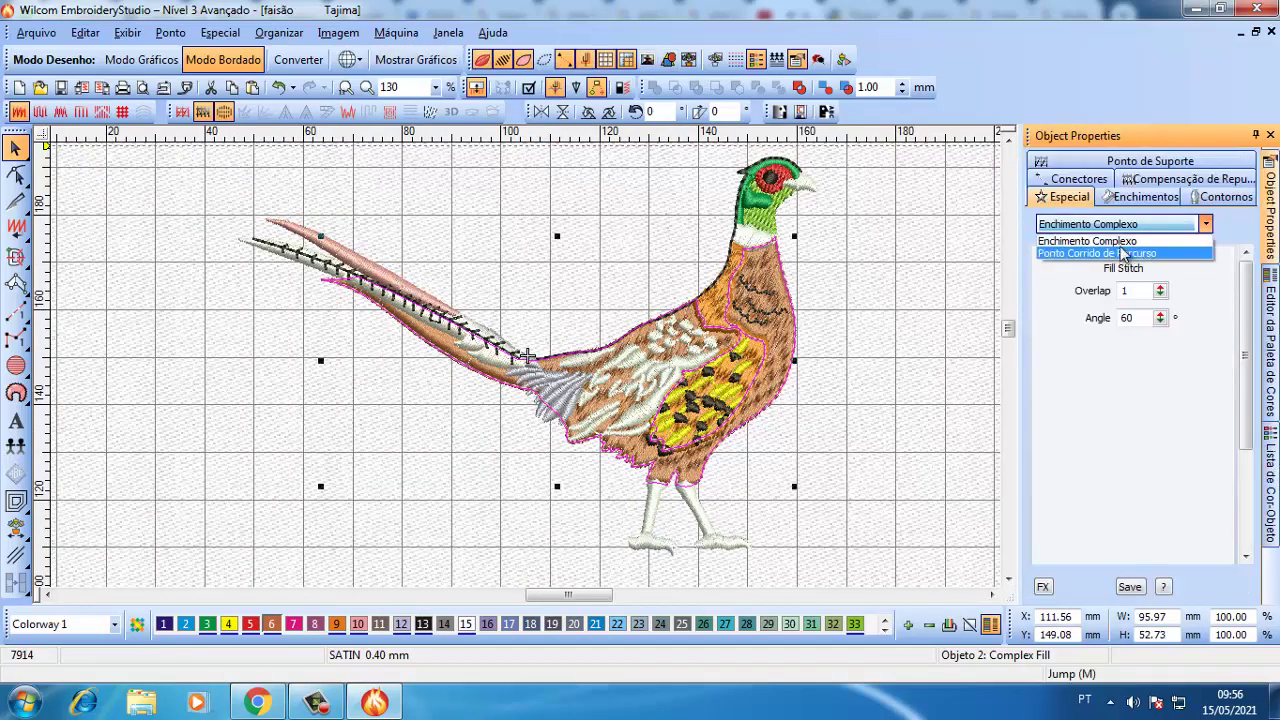
pyautogui.click(1146, 197)
pyautogui.click(1139, 224)
pyautogui.click(1116, 249)
# - Change the orange neck and wing fill's stitch type to Tatami
pyautogui.click(749, 317)
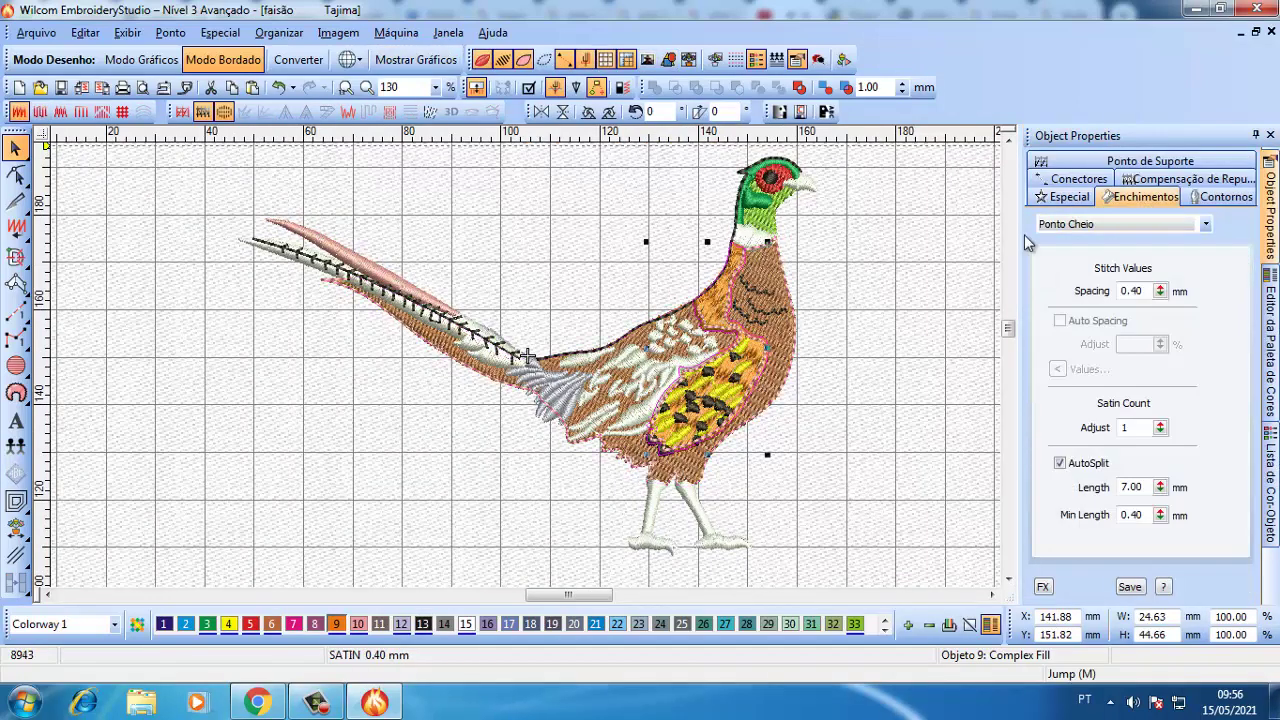
pyautogui.click(1060, 226)
pyautogui.click(1067, 249)
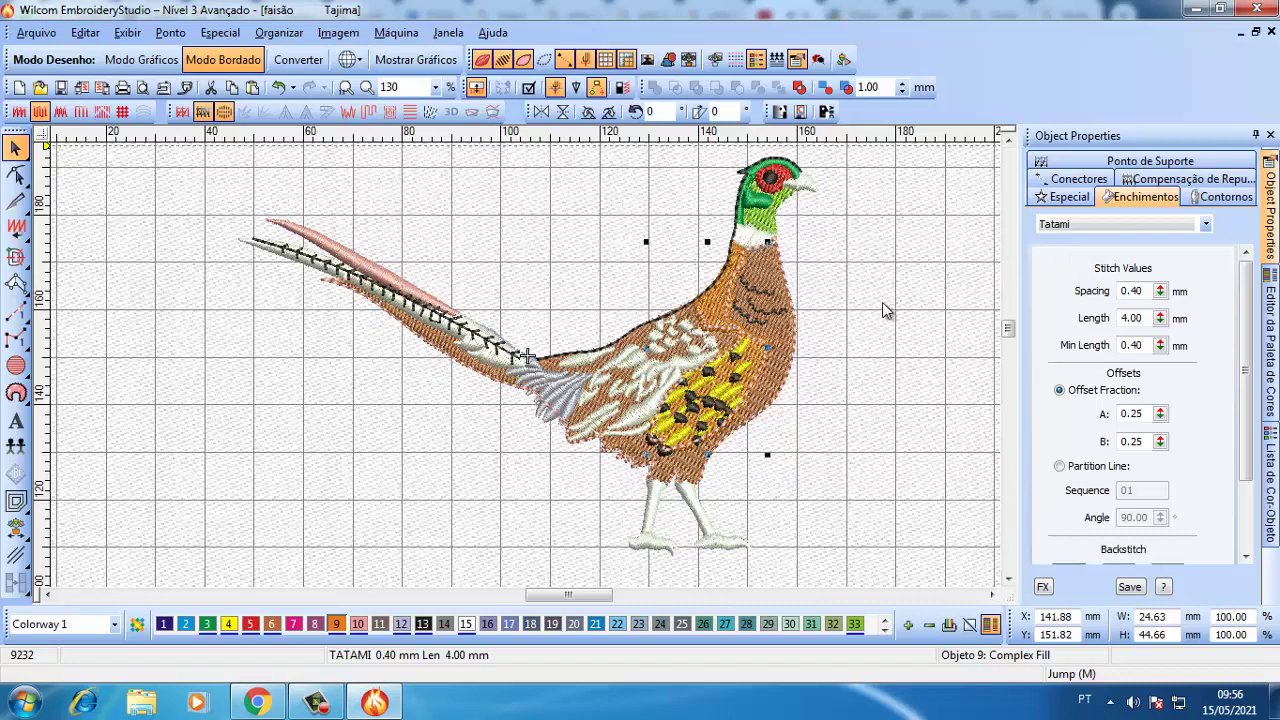
# - Delete the two small orange fragments that follow the main orange fill in the sequence
pyautogui.click(1270, 485)
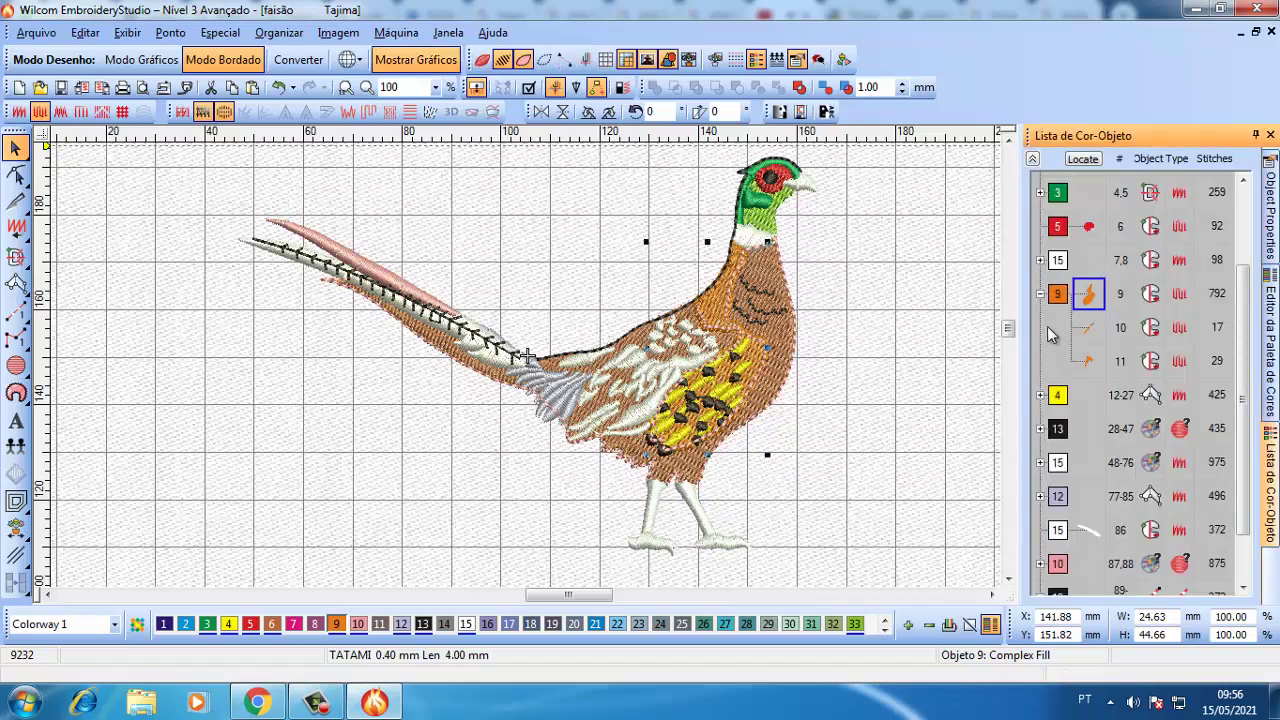
pyautogui.click(1099, 334)
pyautogui.press('Delete')
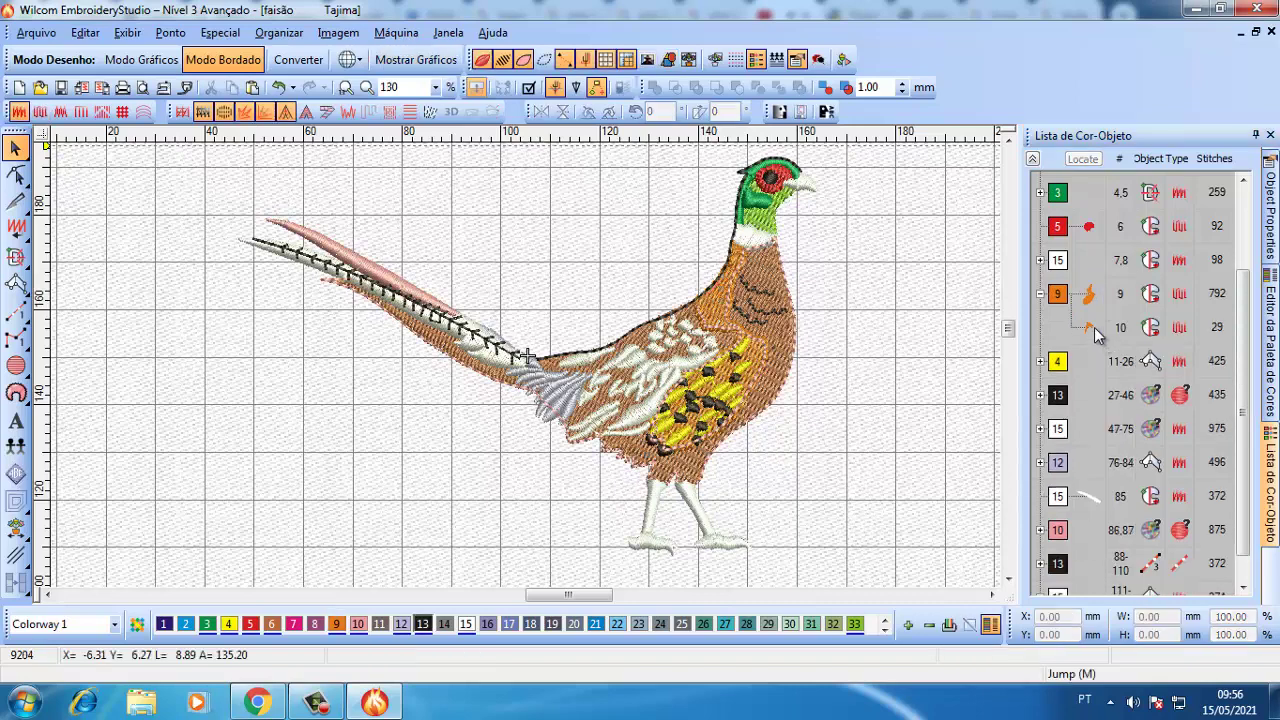
pyautogui.click(1086, 296)
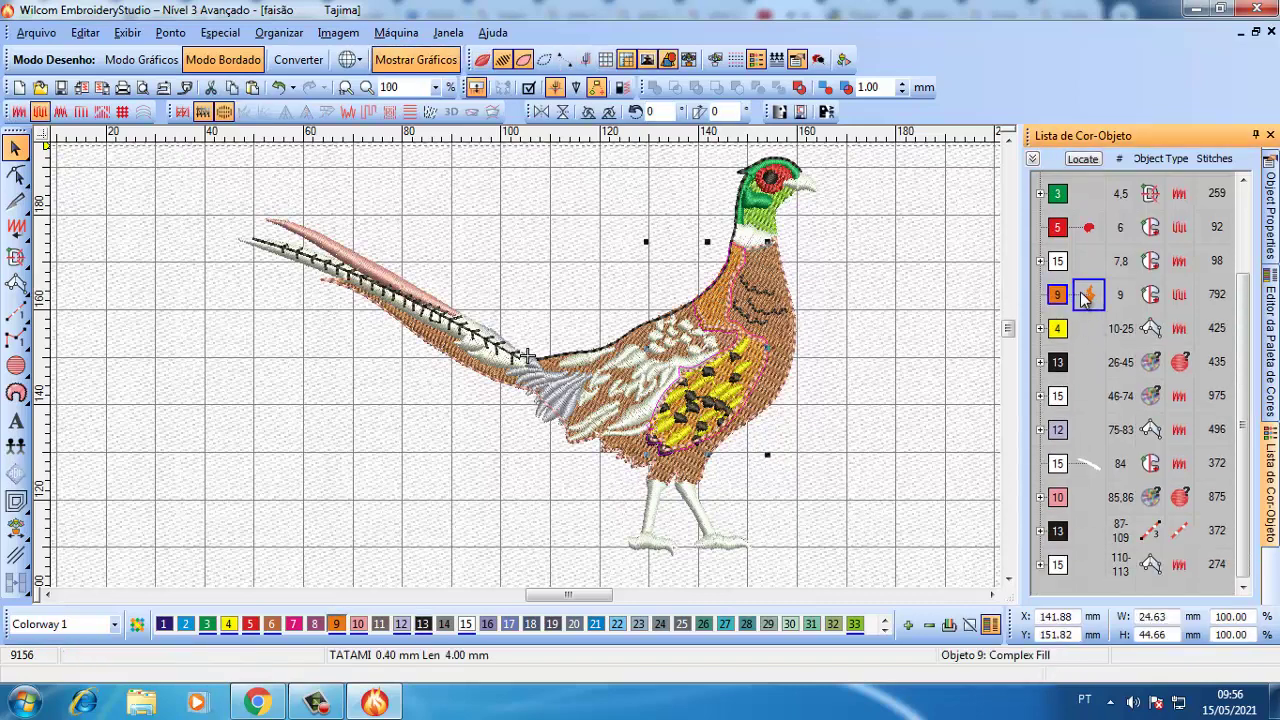
# - Move the black wing spots and breast lines behind the pink block so they join the last black colour block
pyautogui.click(1041, 329)
pyautogui.click(1041, 329)
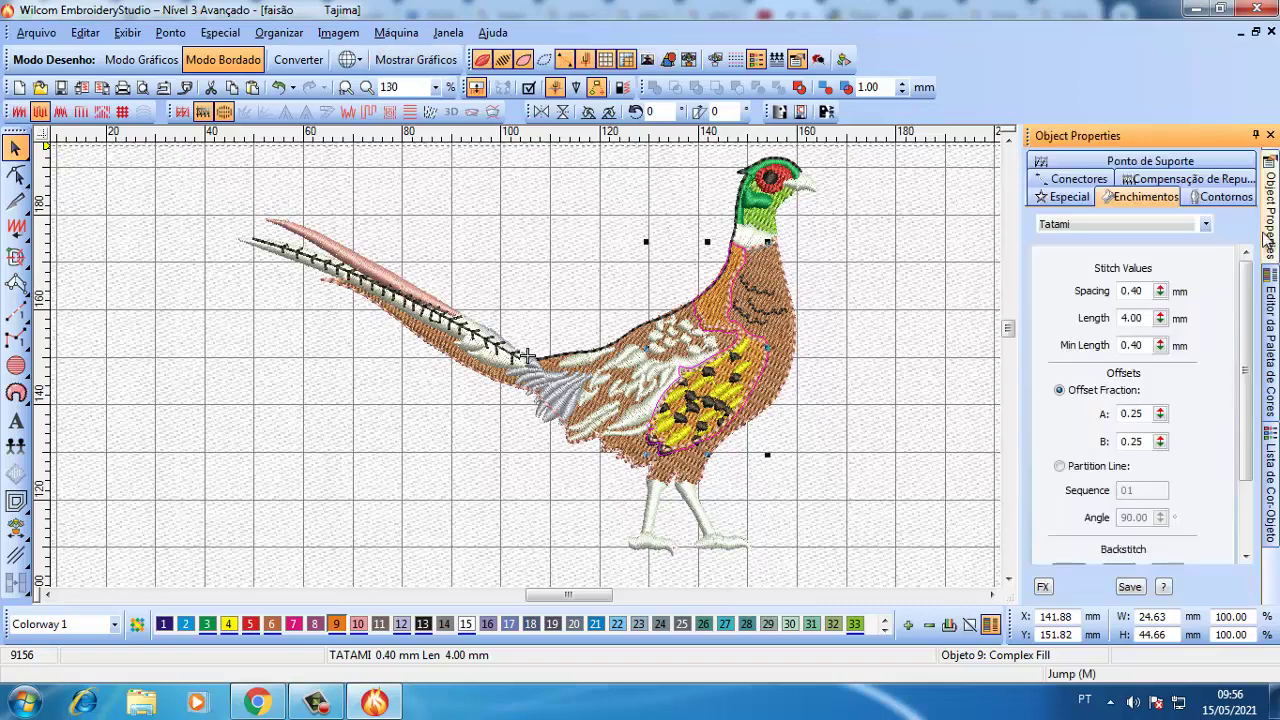
pyautogui.moveTo(1057, 364); pyautogui.dragTo(1070, 511)
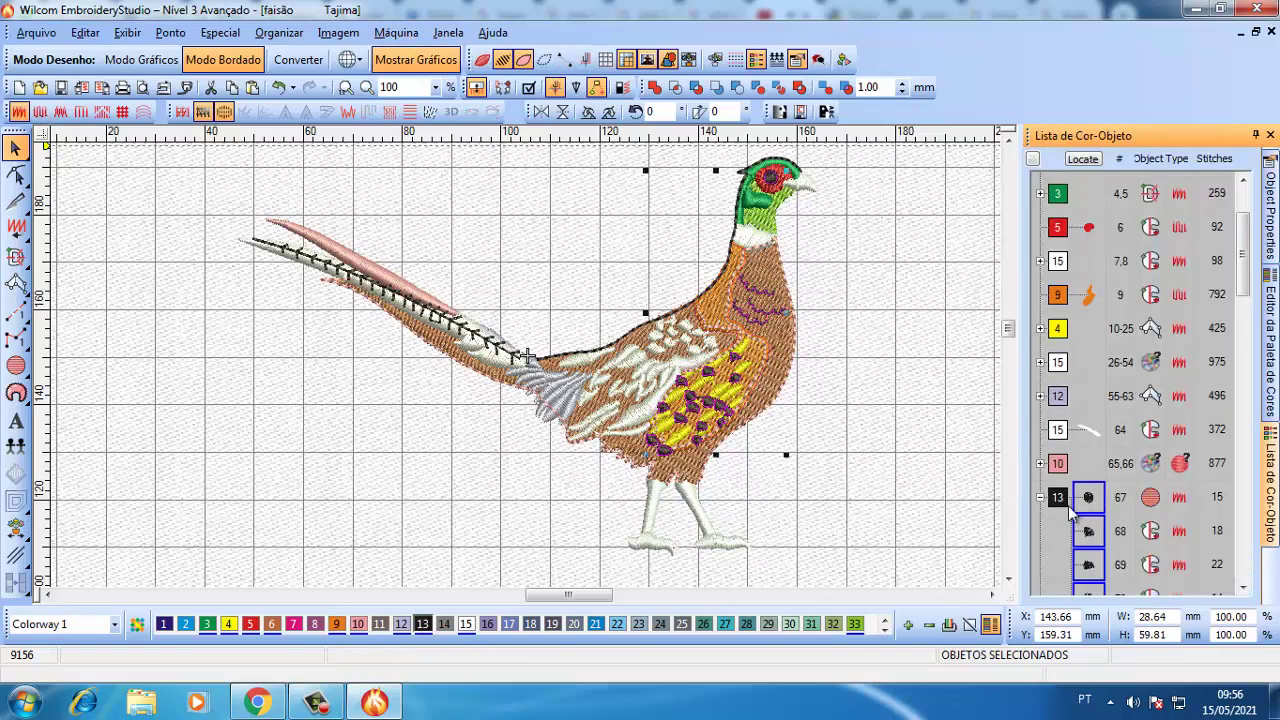
pyautogui.hotkey('ctrl', 'z')
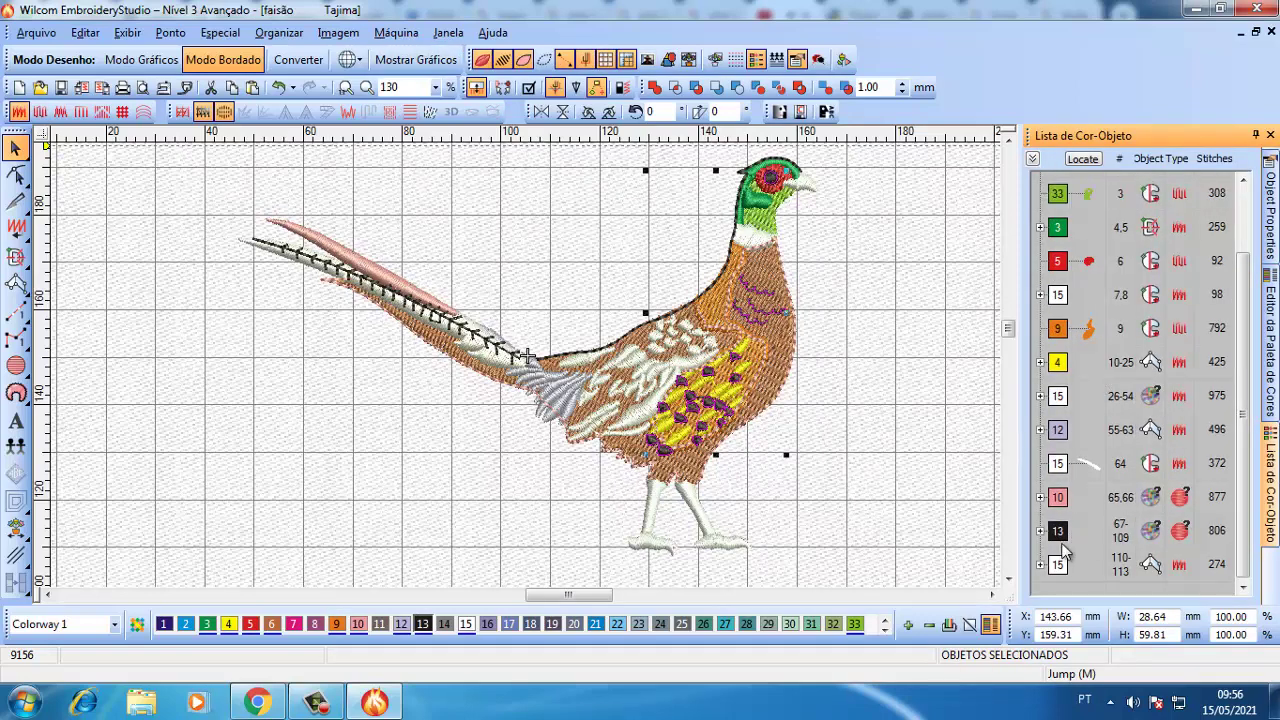
# - Gather all the white objects, including tail feather and legs, into one colour block directly after the red eye patch
pyautogui.click(1062, 463)
pyautogui.moveTo(1062, 463)
pyautogui.mouseDown()
pyautogui.moveTo(1062, 528)
pyautogui.moveTo(1062, 445)
pyautogui.mouseUp()
pyautogui.hotkey('ctrl', 'z')
pyautogui.click(1058, 463)
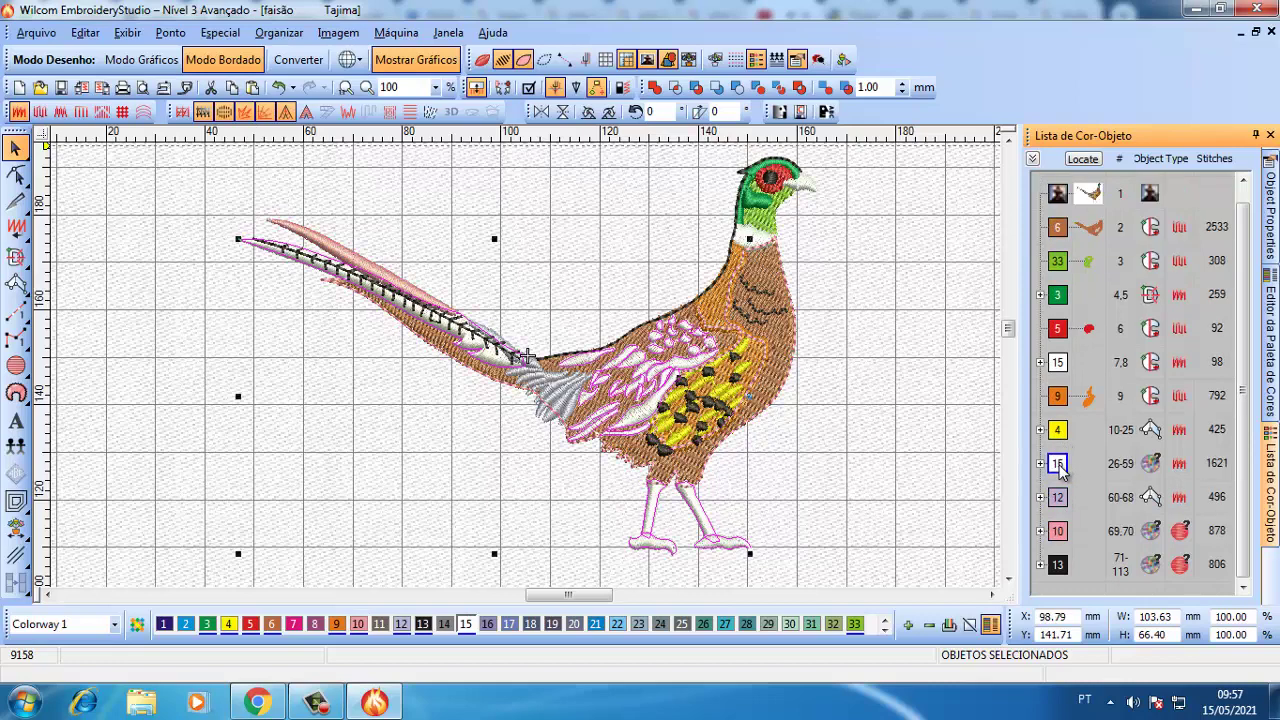
pyautogui.moveTo(1062, 378); pyautogui.dragTo(1066, 364)
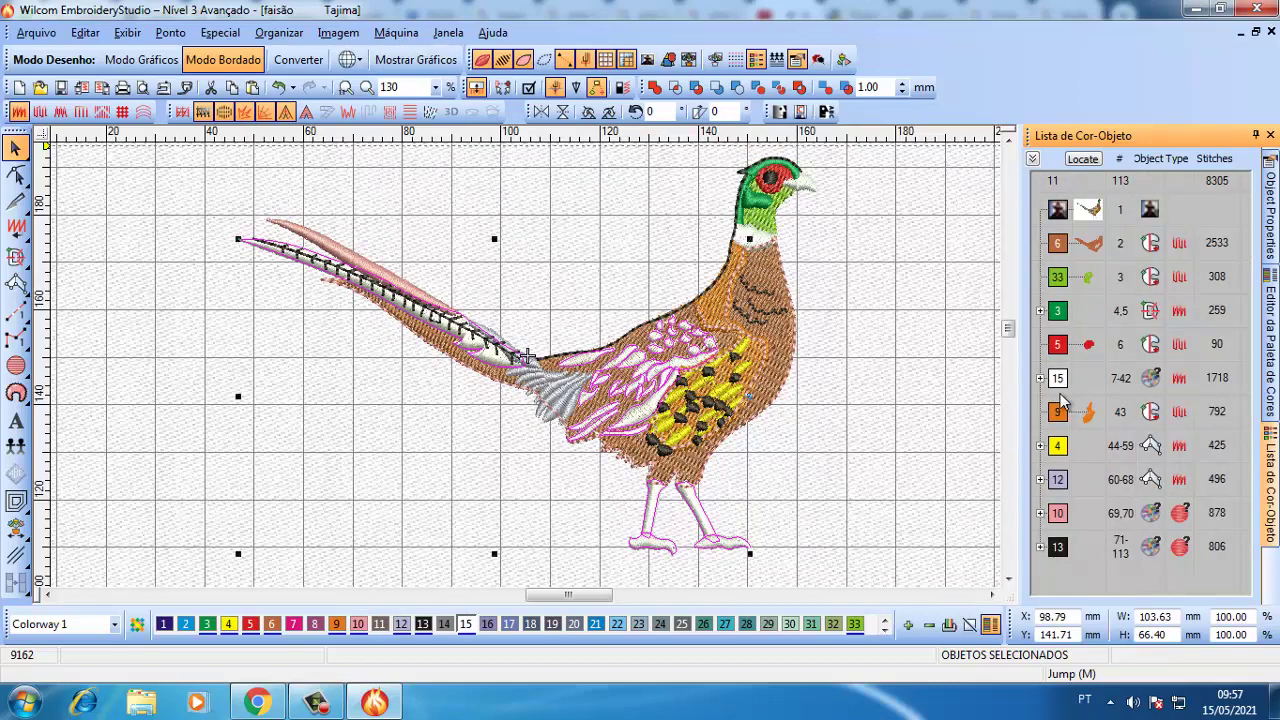
# - Reorder the sequence so the orange fill precedes the white block and the lilac feathers precede the yellow ones
pyautogui.moveTo(1062, 420); pyautogui.dragTo(1064, 365)
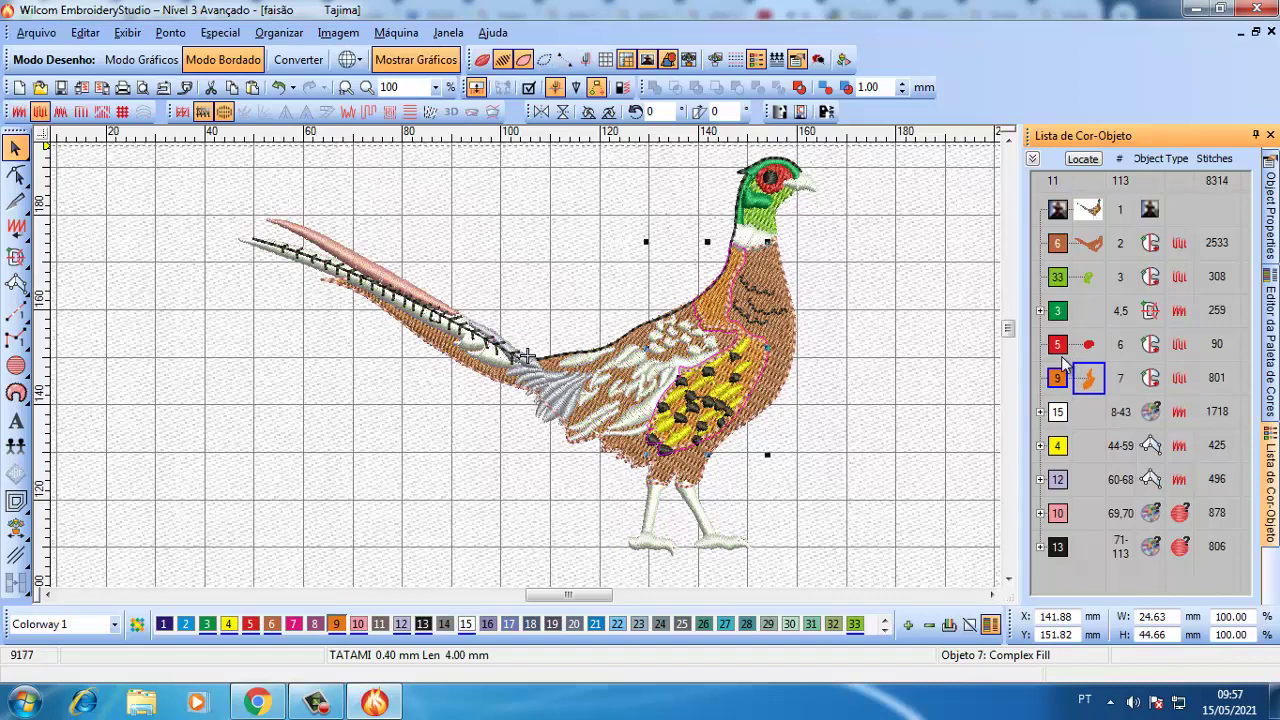
pyautogui.click(1060, 418)
pyautogui.click(1064, 476)
pyautogui.moveTo(1064, 476); pyautogui.dragTo(1066, 442)
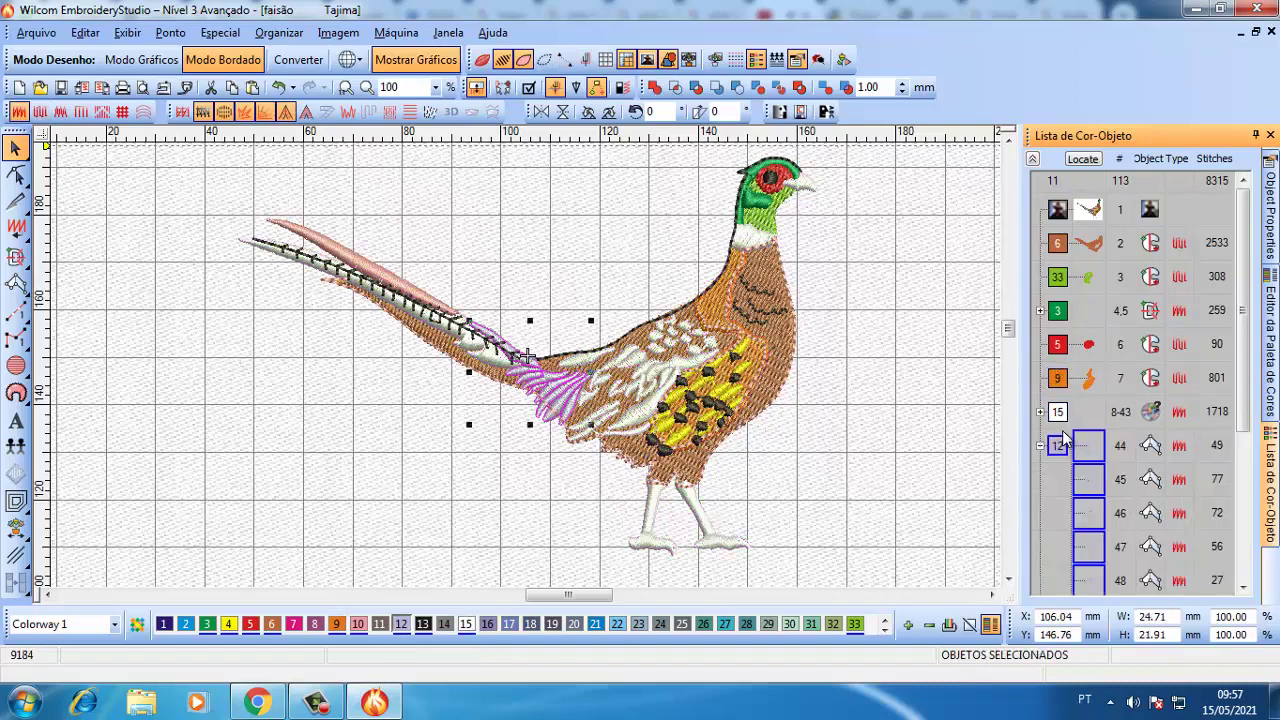
pyautogui.click(1034, 161)
pyautogui.click(1060, 480)
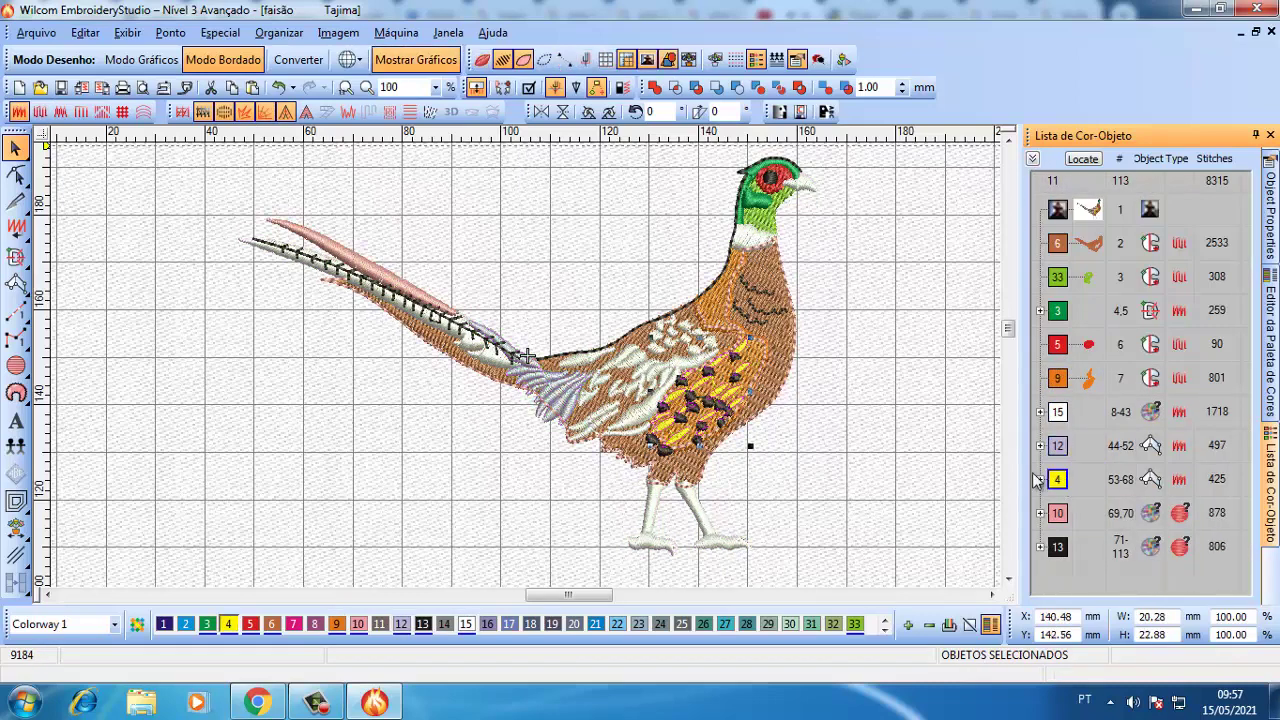
# - Delete the nodes of the pink triple-run body outline along the orange neck edge and upper wing
pyautogui.click(1066, 514)
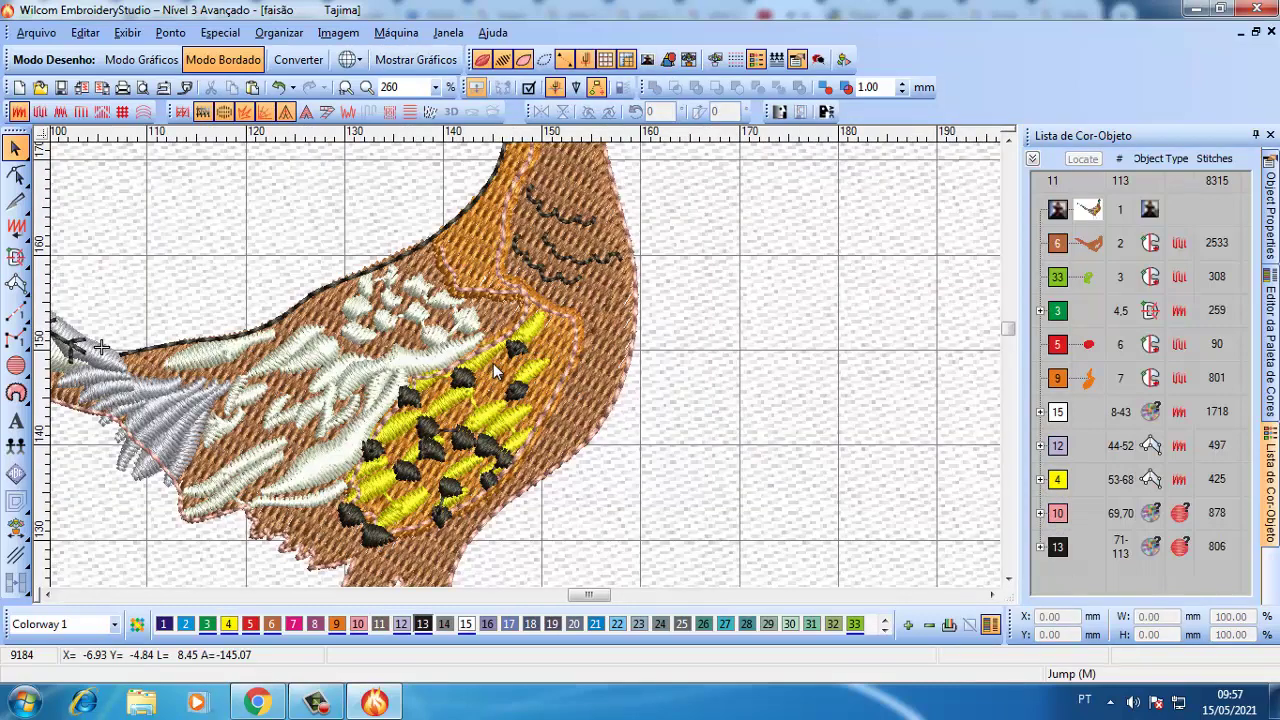
pyautogui.click(511, 297)
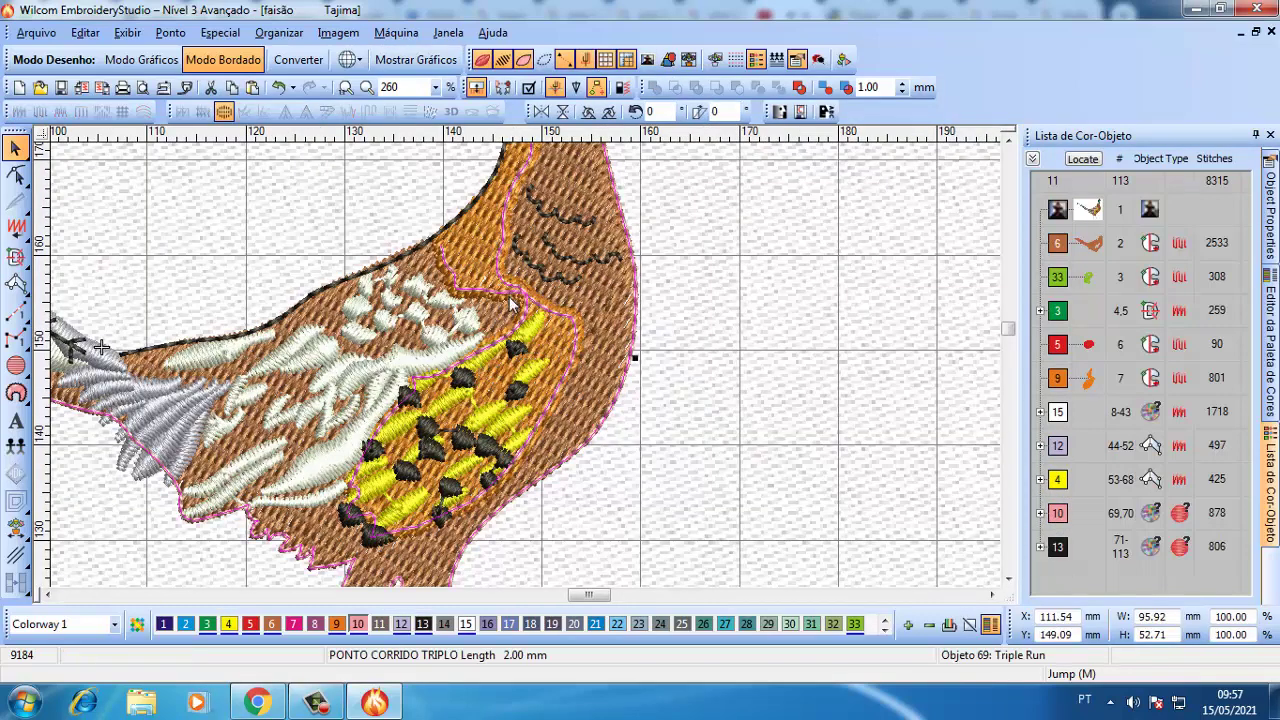
pyautogui.scroll(-4, 510, 298)
pyautogui.press('h')
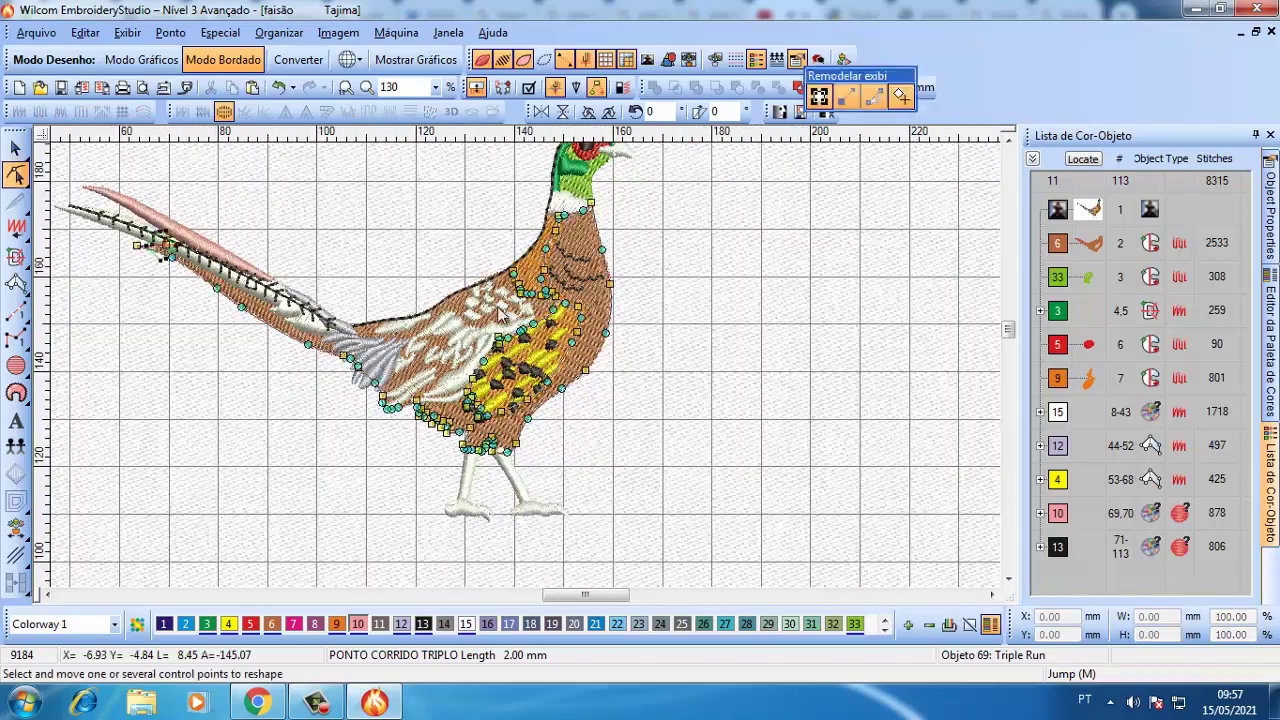
pyautogui.moveTo(490, 255); pyautogui.dragTo(595, 336)
pyautogui.press('Delete')
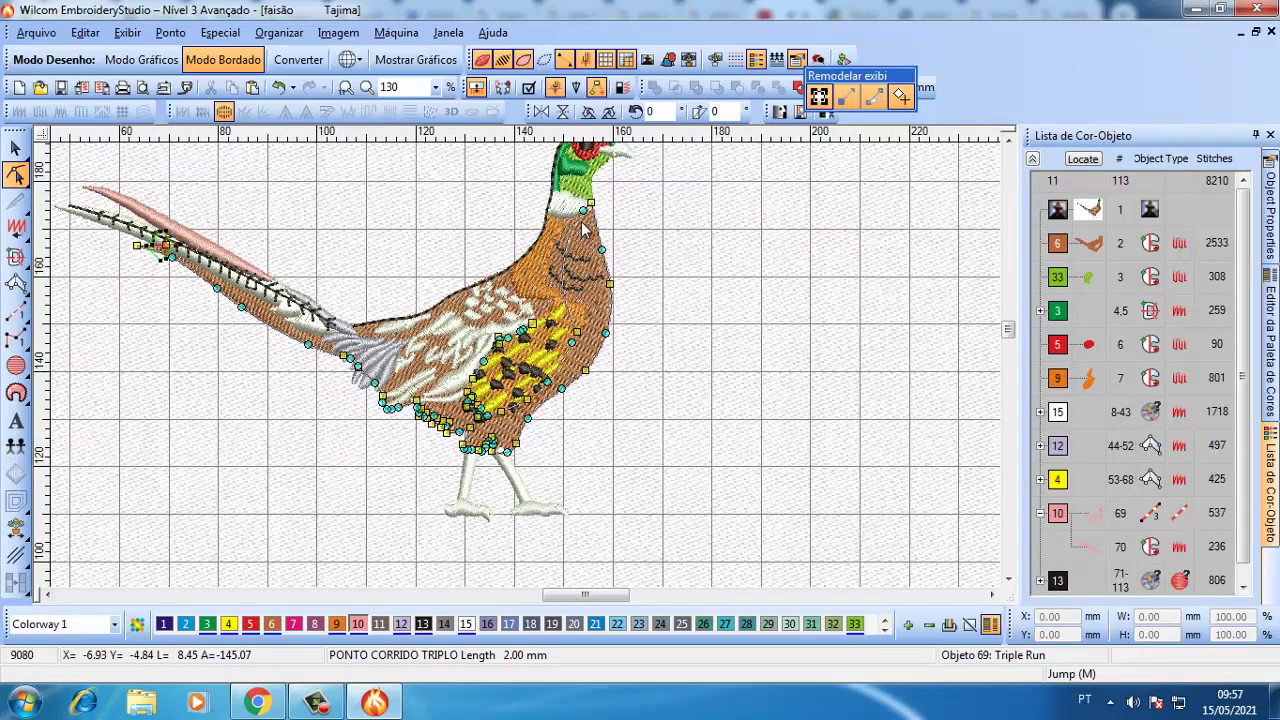
# - Remove the remaining nodes of the pink triple-run outline around the yellow wing patch
pyautogui.scroll(4, 583, 228)
pyautogui.moveTo(280, 185); pyautogui.dragTo(372, 492)
pyautogui.press('Delete')
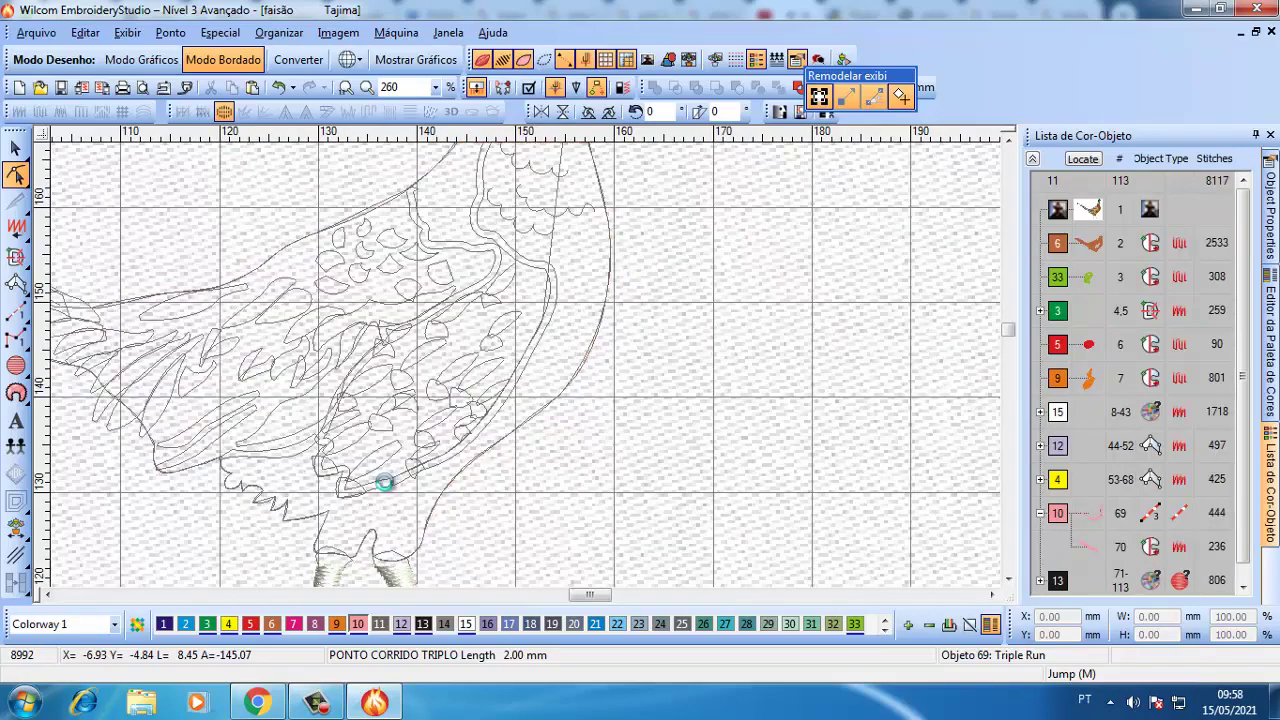
pyautogui.press('Delete')
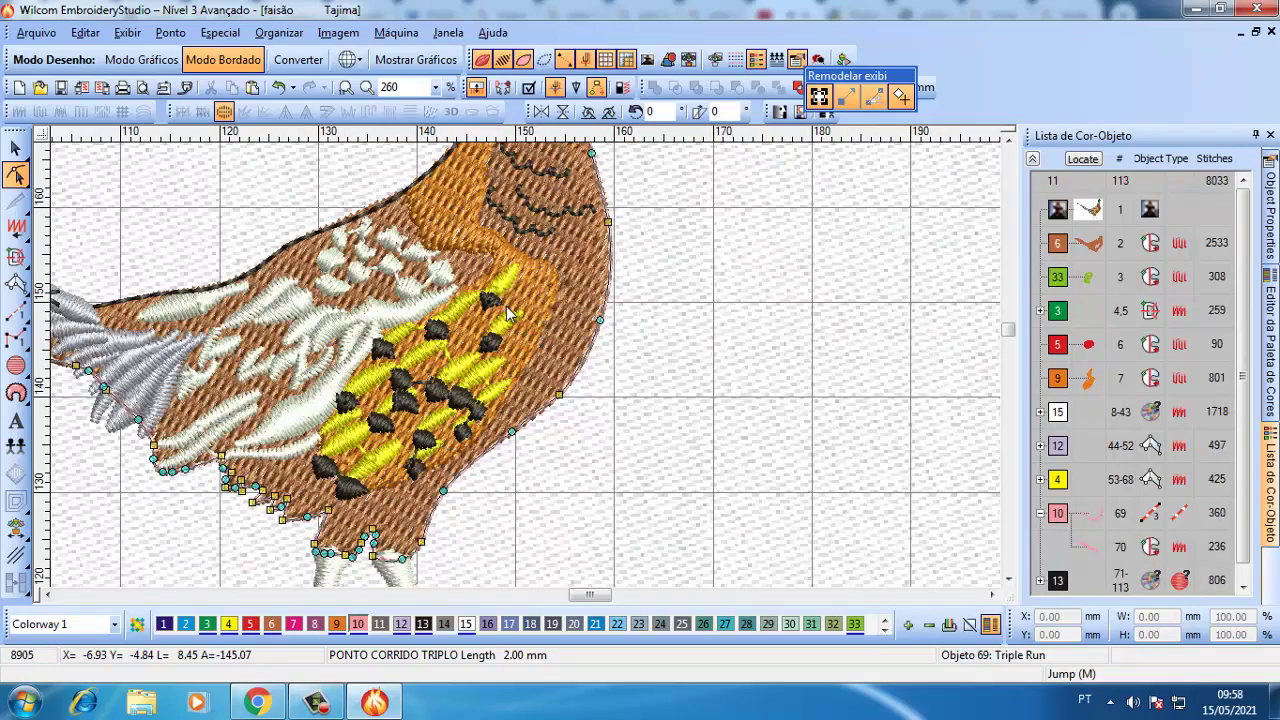
pyautogui.press('Escape')
# - Extend the pink triple-run outline from the white collar up the curve of the throat to the base of the beak
pyautogui.hotkey('shift', 'z')
pyautogui.press('z')
pyautogui.press('z')
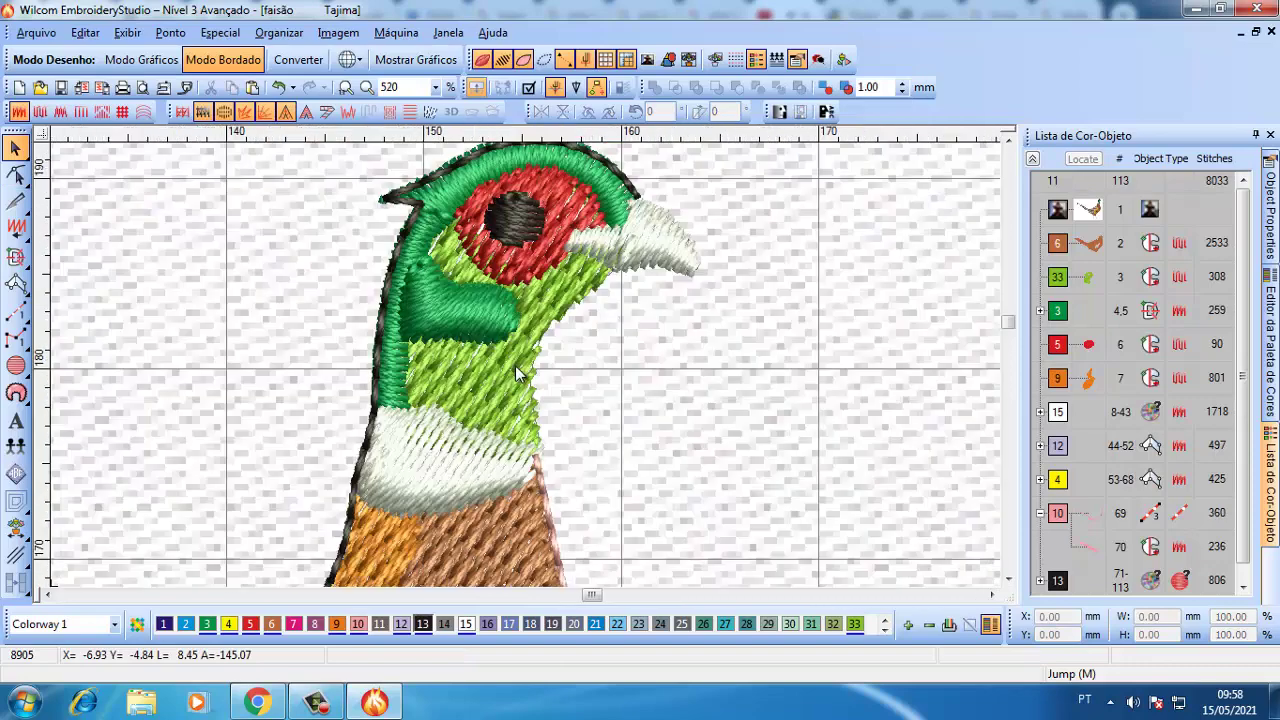
pyautogui.press('h')
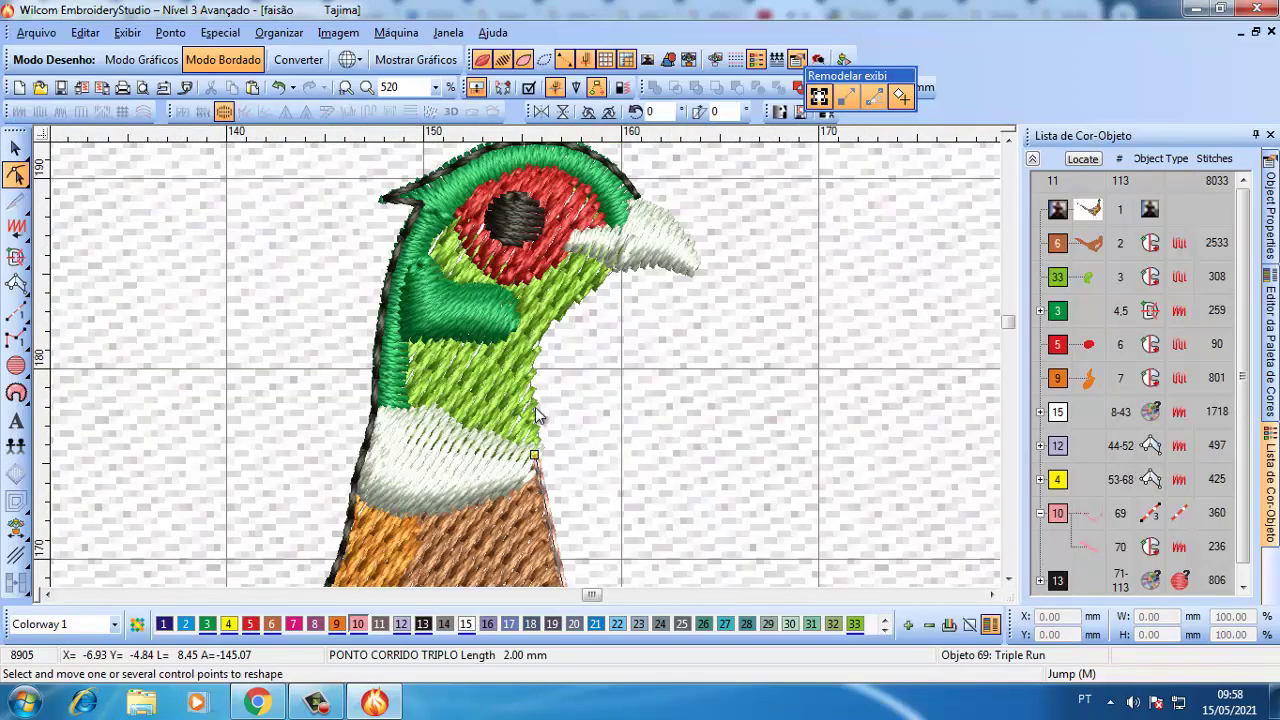
pyautogui.press('d')
pyautogui.moveTo(536, 453); pyautogui.dragTo(540, 334)
pyautogui.rightClick(551, 437)
pyautogui.rightClick(580, 298)
pyautogui.rightClick(585, 295)
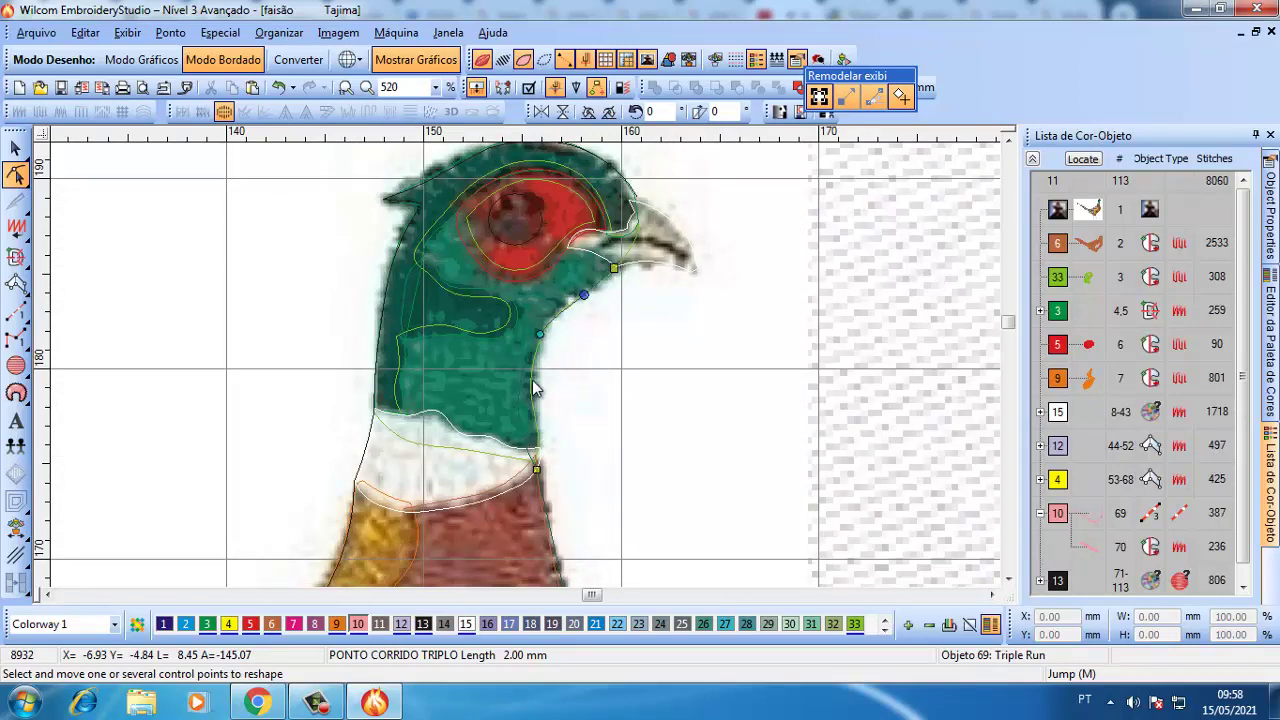
pyautogui.moveTo(520, 407)
pyautogui.mouseDown()
pyautogui.moveTo(531, 395)
pyautogui.moveTo(532, 429)
pyautogui.mouseUp()
pyautogui.hotkey('shift', 'z')
pyautogui.press('Escape')
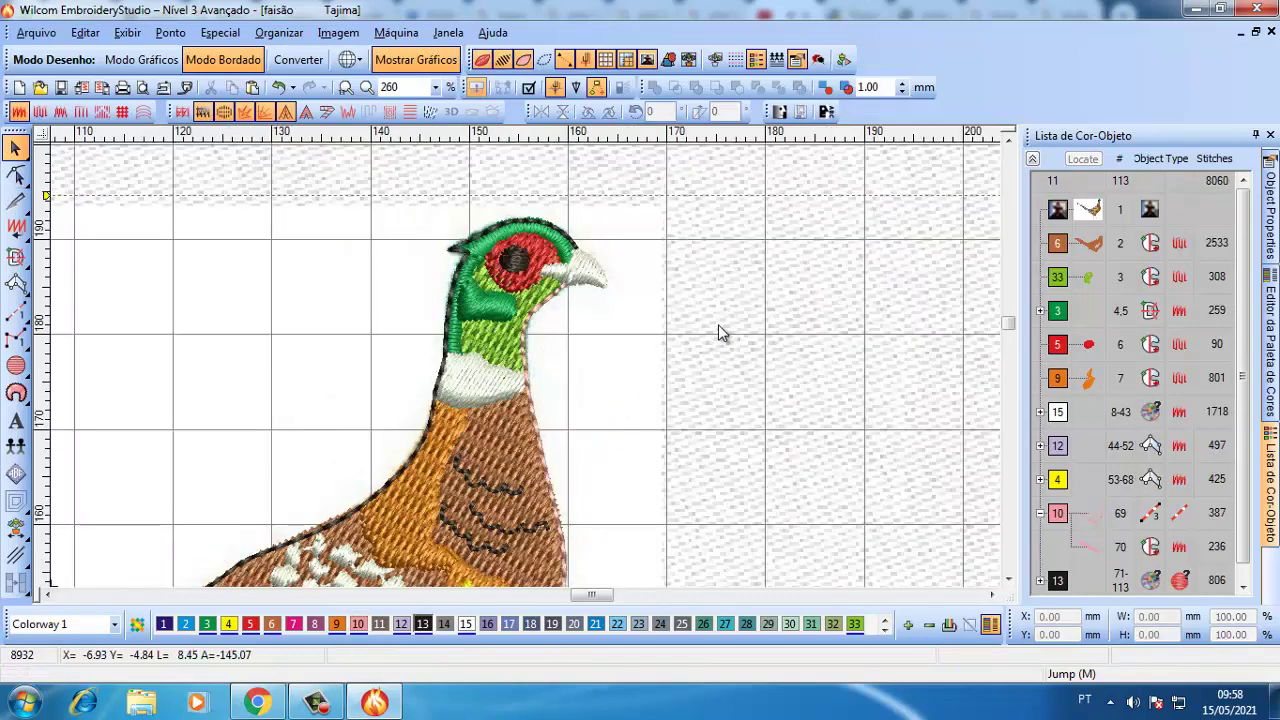
pyautogui.hotkey('shift', 'z')
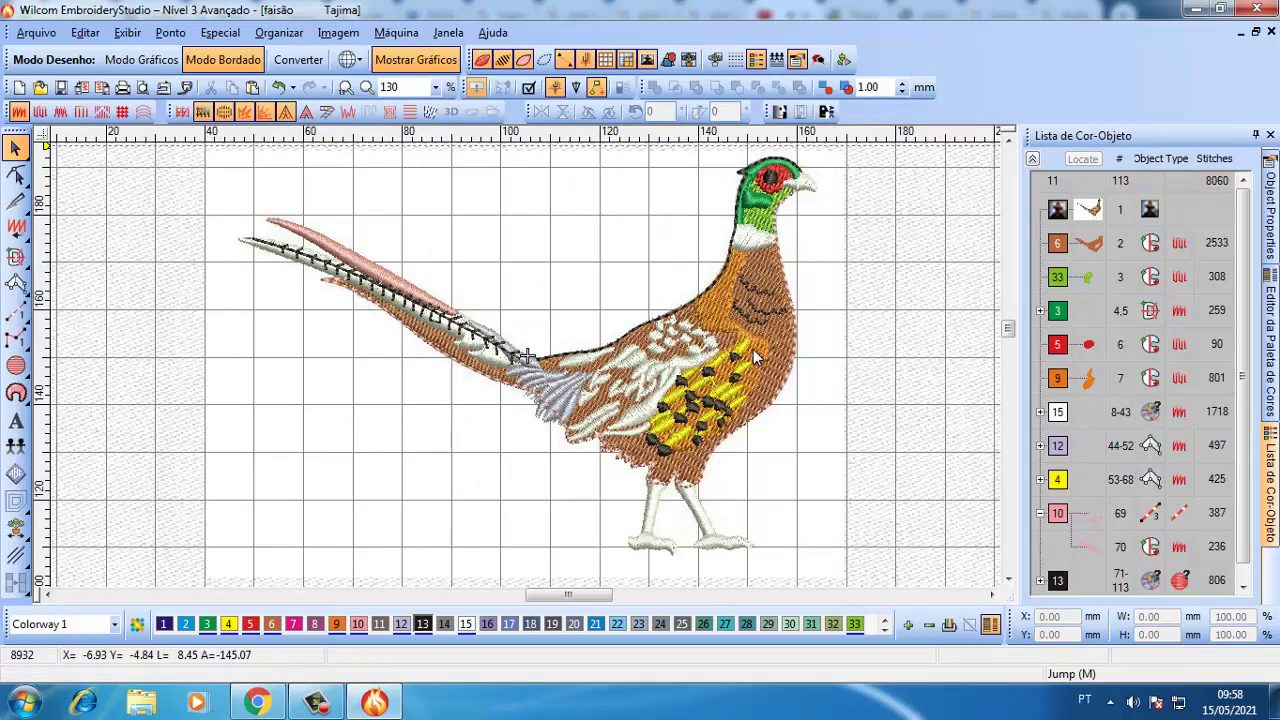
# - Raise the pink triple-run outline at the tops of both legs so it follows the lower edge of the brown fill
pyautogui.click(1060, 418)
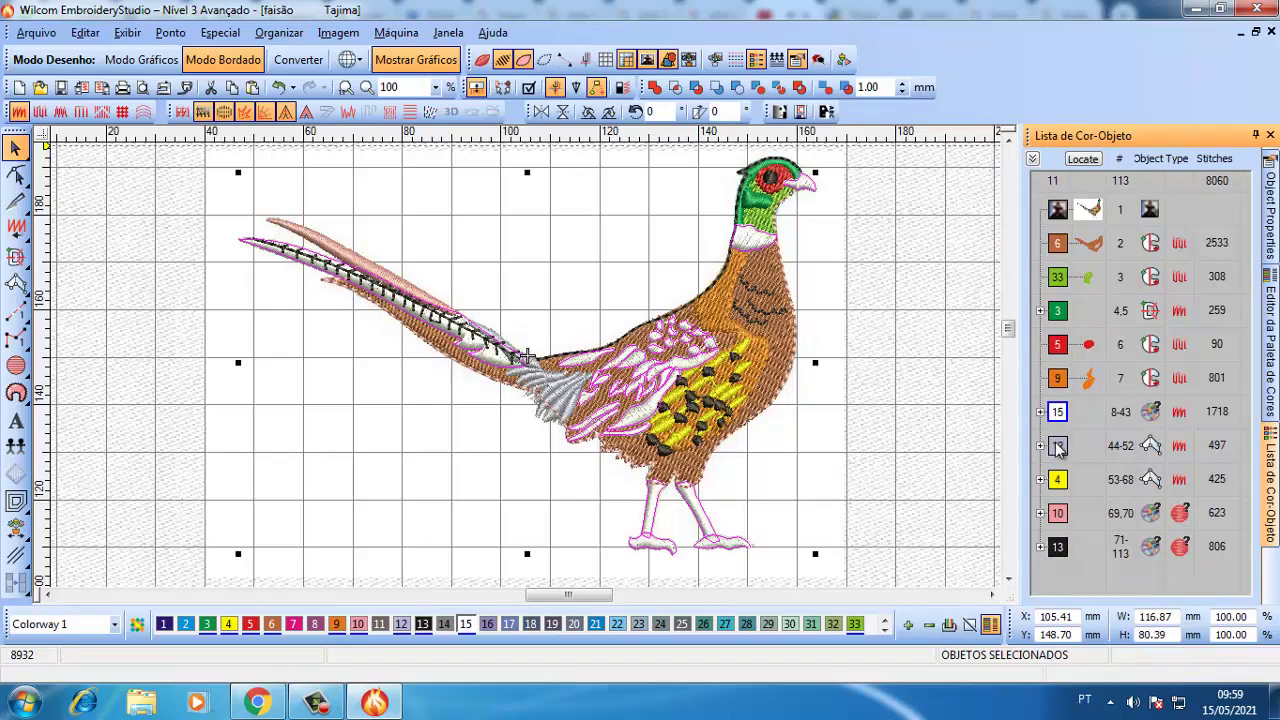
pyautogui.scroll(5, 652, 478)
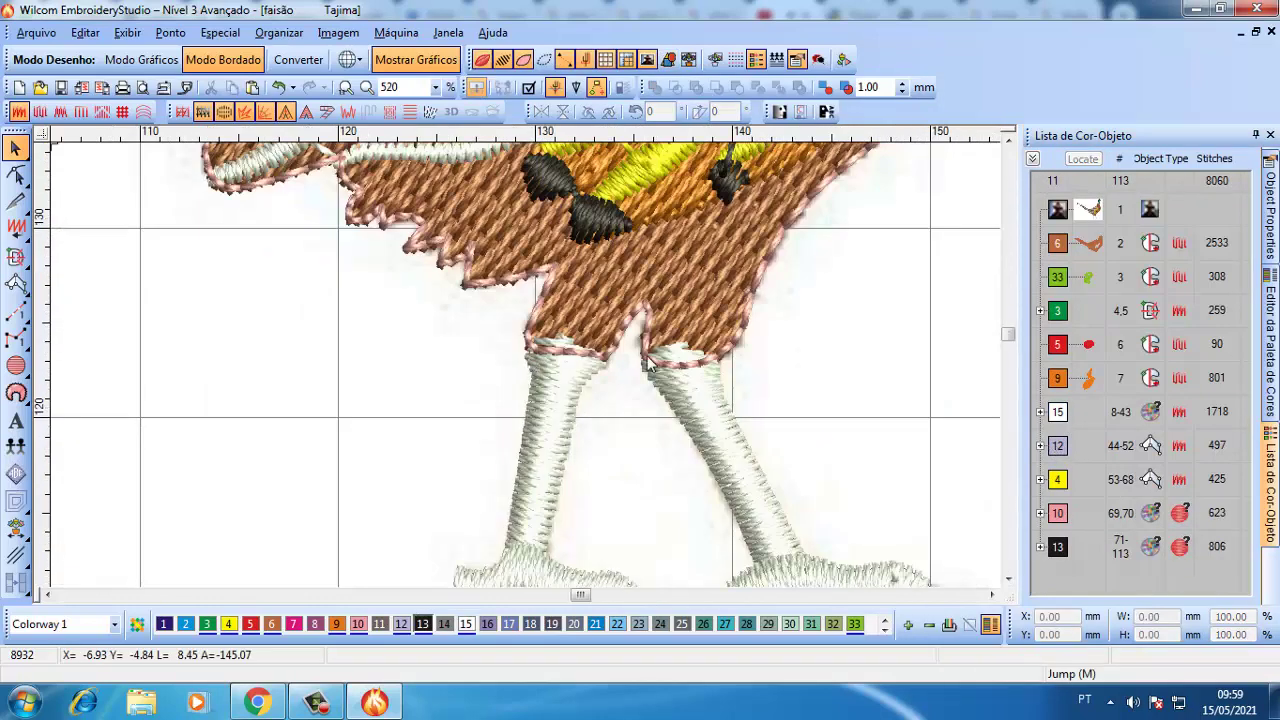
pyautogui.press('h')
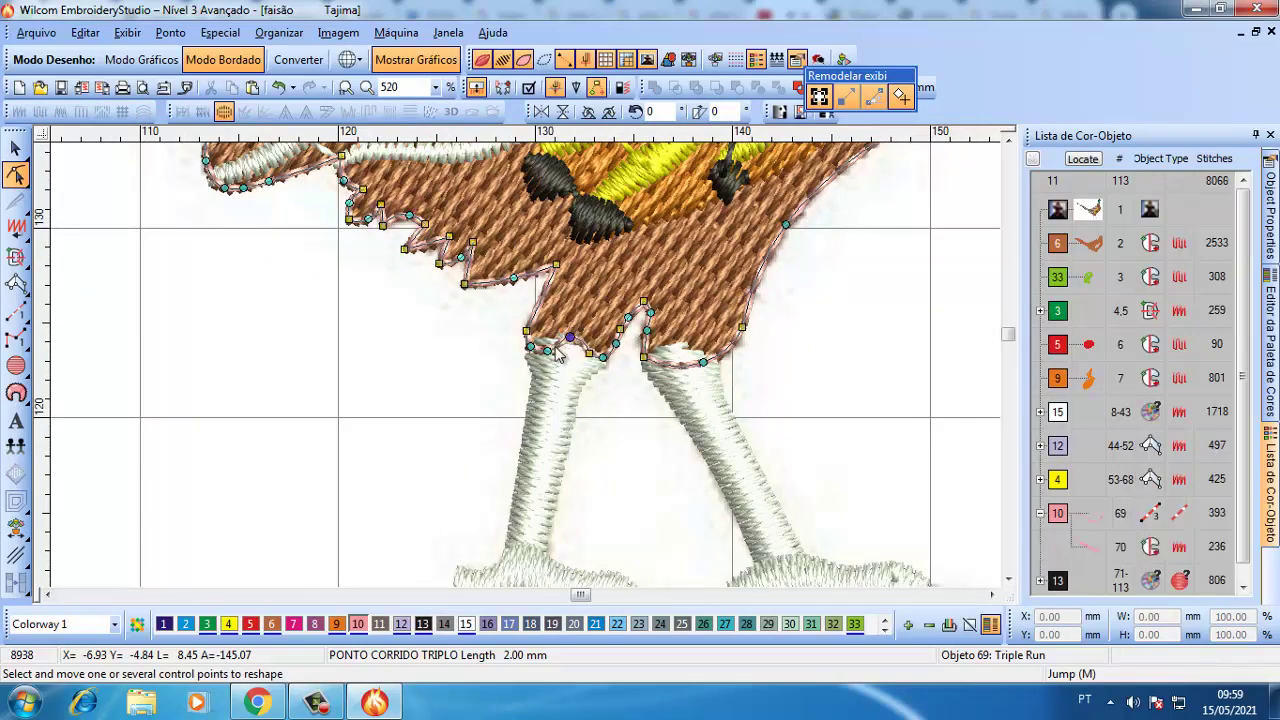
pyautogui.press('Escape')
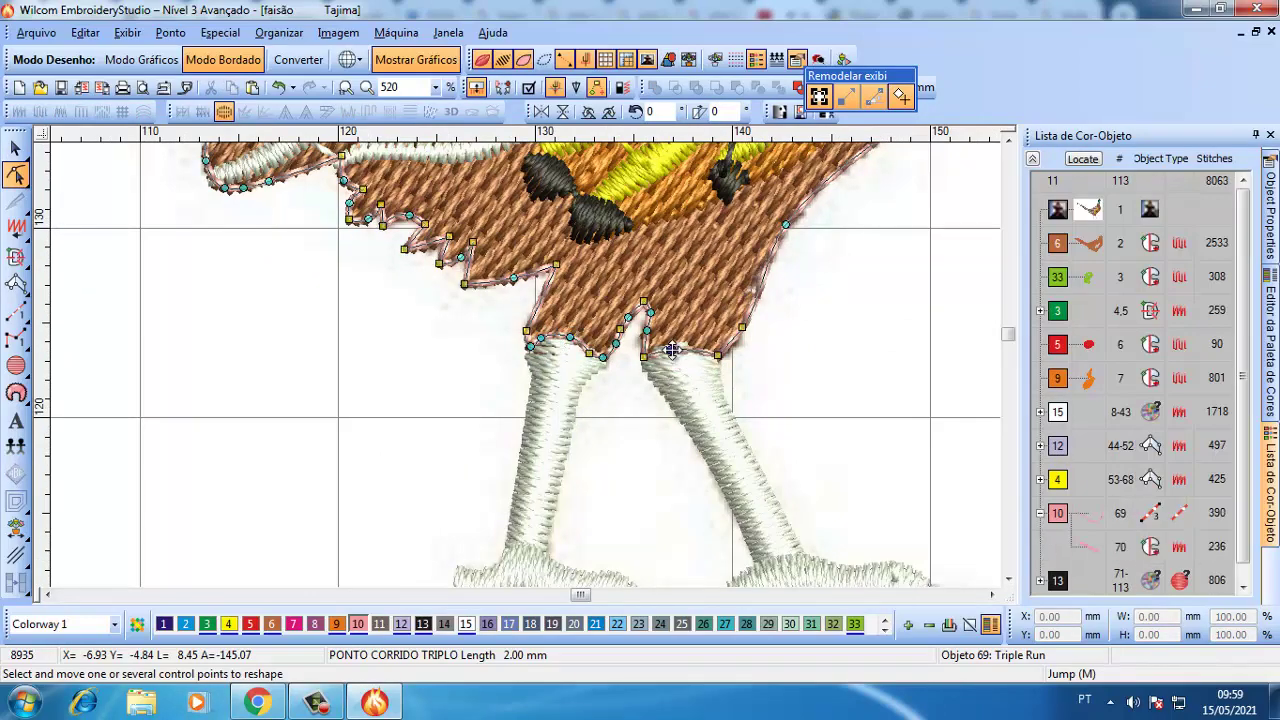
pyautogui.click(812, 353)
pyautogui.scroll(-4, 500, 370)
pyautogui.scroll(-3, 498, 369)
pyautogui.click(231, 266)
pyautogui.scroll(3, 231, 266)
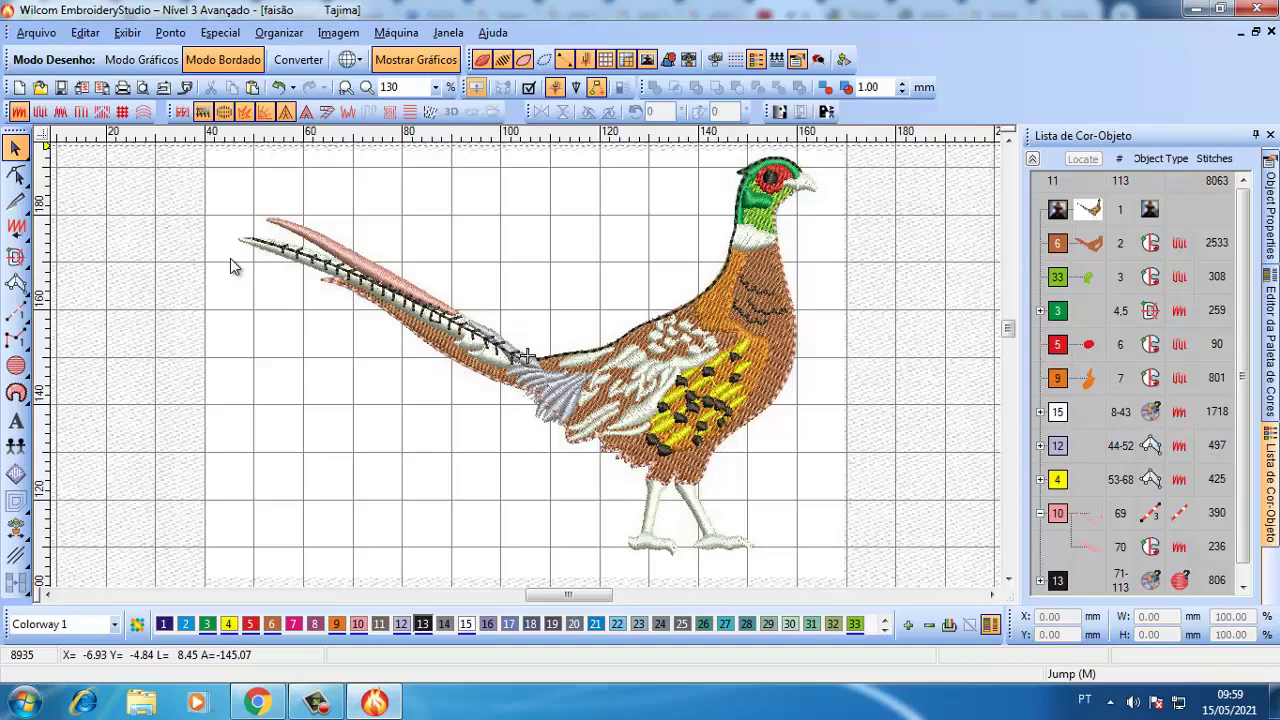
# - Examine the tail, lower body outline and overall stitching of the pheasant at close and full view
pyautogui.scroll(2, 529, 371)
pyautogui.scroll(-2, 529, 371)
pyautogui.scroll(1, 524, 358)
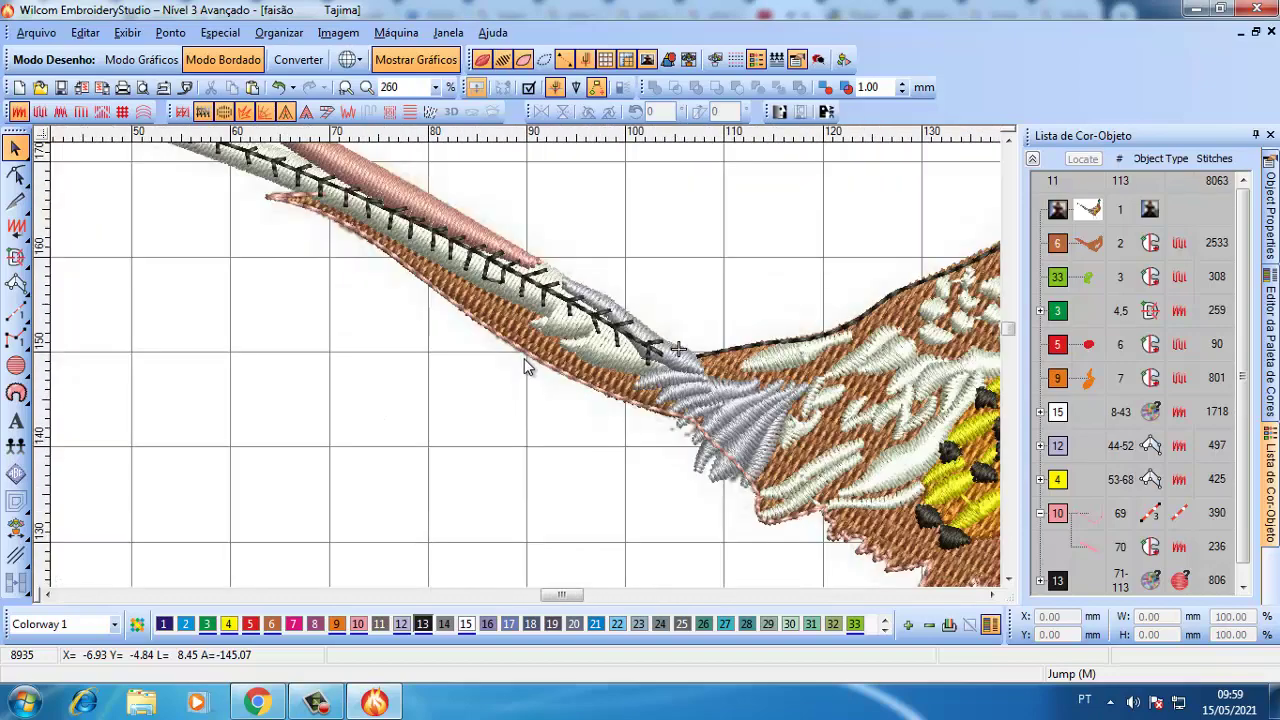
pyautogui.scroll(-1, 520, 363)
pyautogui.press('h')
pyautogui.scroll(2, 480, 363)
pyautogui.scroll(-2, 430, 363)
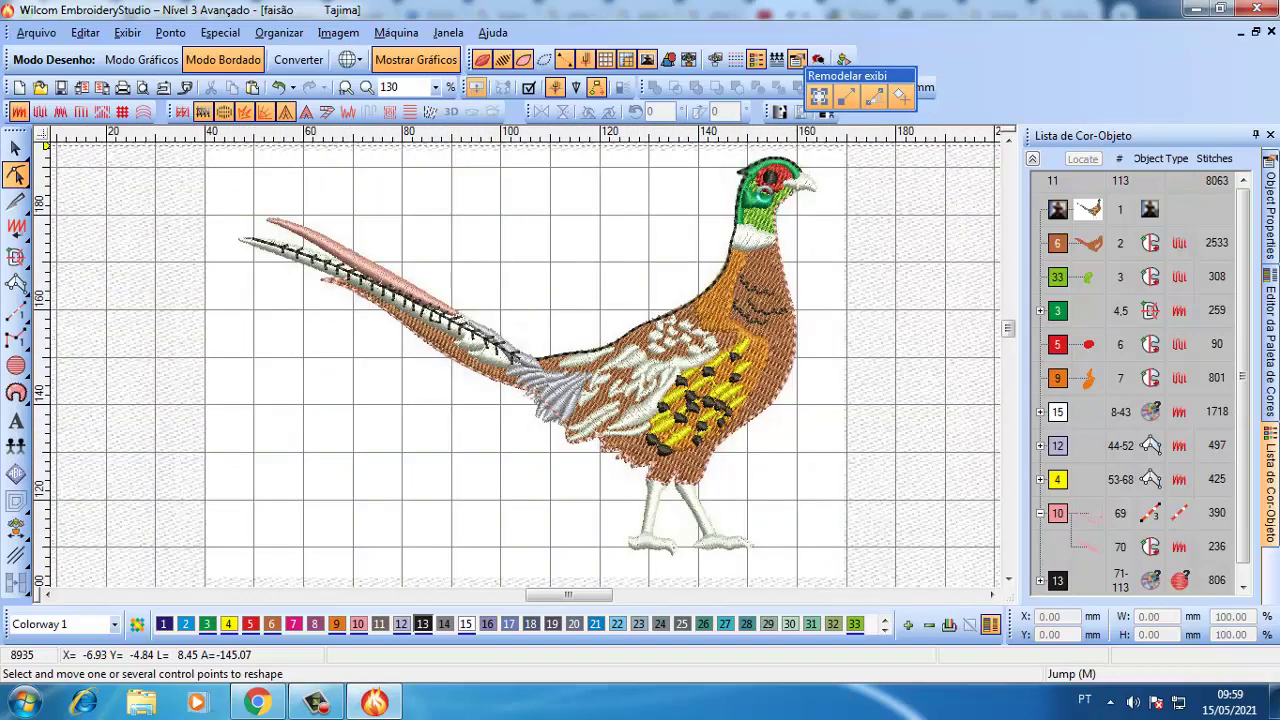
pyautogui.scroll(1, 767, 202)
pyautogui.scroll(-1, 765, 202)
pyautogui.scroll(-1, 767, 202)
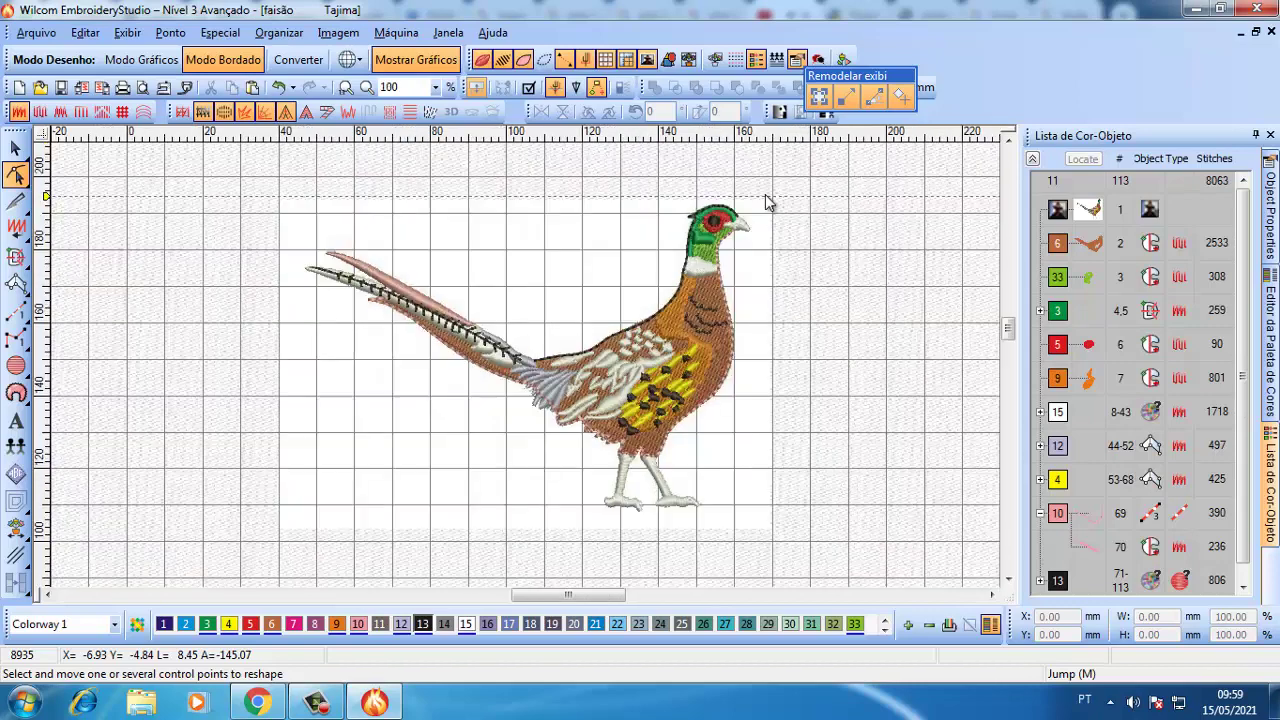
# - Select every object with the Tatami stitch type and set the fill spacing to 0.45 mm
pyautogui.click(85, 32)
pyautogui.moveTo(206, 289)
pyautogui.click(370, 314)
pyautogui.click(534, 322)
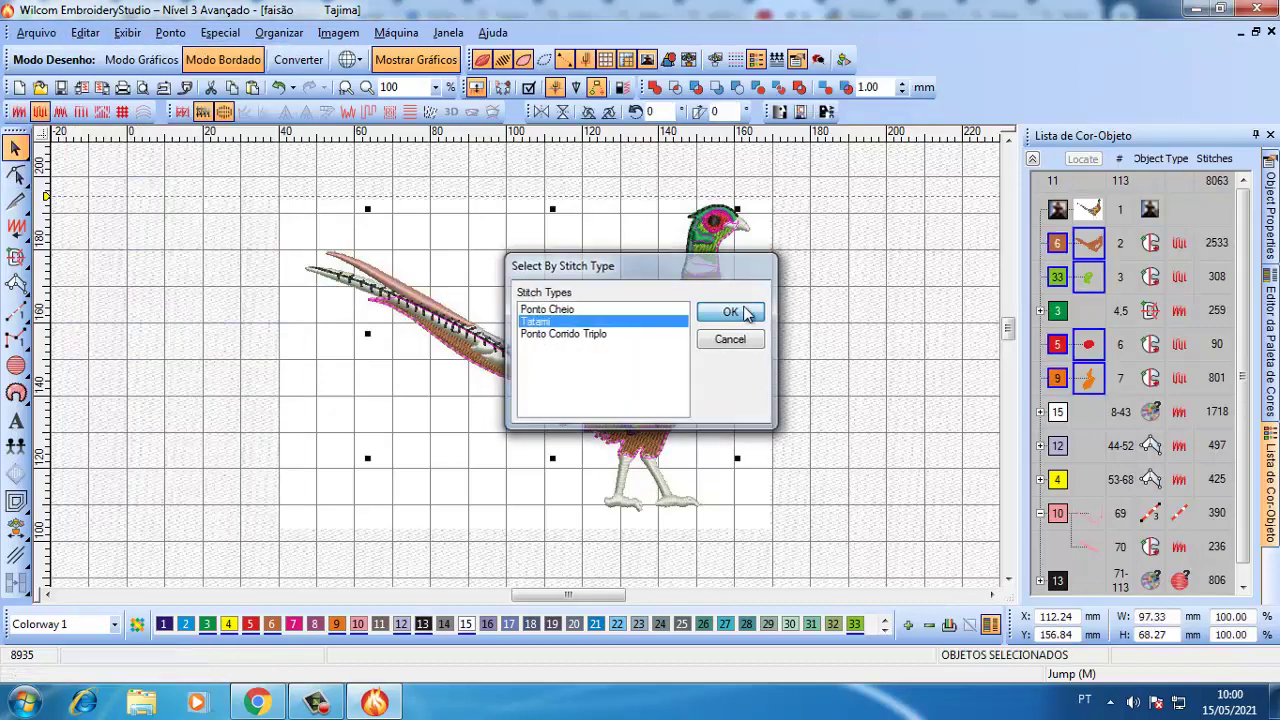
pyautogui.click(731, 311)
pyautogui.click(1270, 205)
pyautogui.write('5')
pyautogui.press('Return')
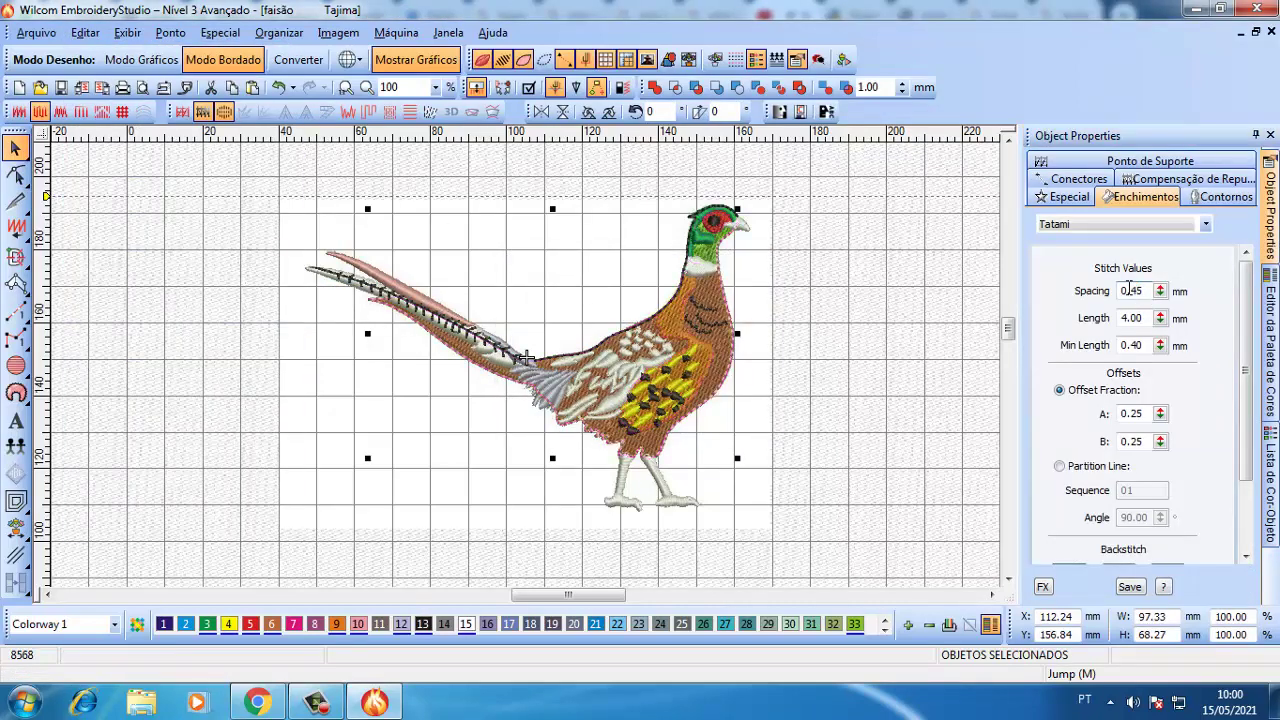
# - Set the selected Tatami fills' minimum stitch length to 0.60 mm and stitch length to 3.70 mm
pyautogui.press('Tab')
pyautogui.press('Up')
pyautogui.press('Up')
pyautogui.hotkey('shift', 'Tab')
pyautogui.write('3.')
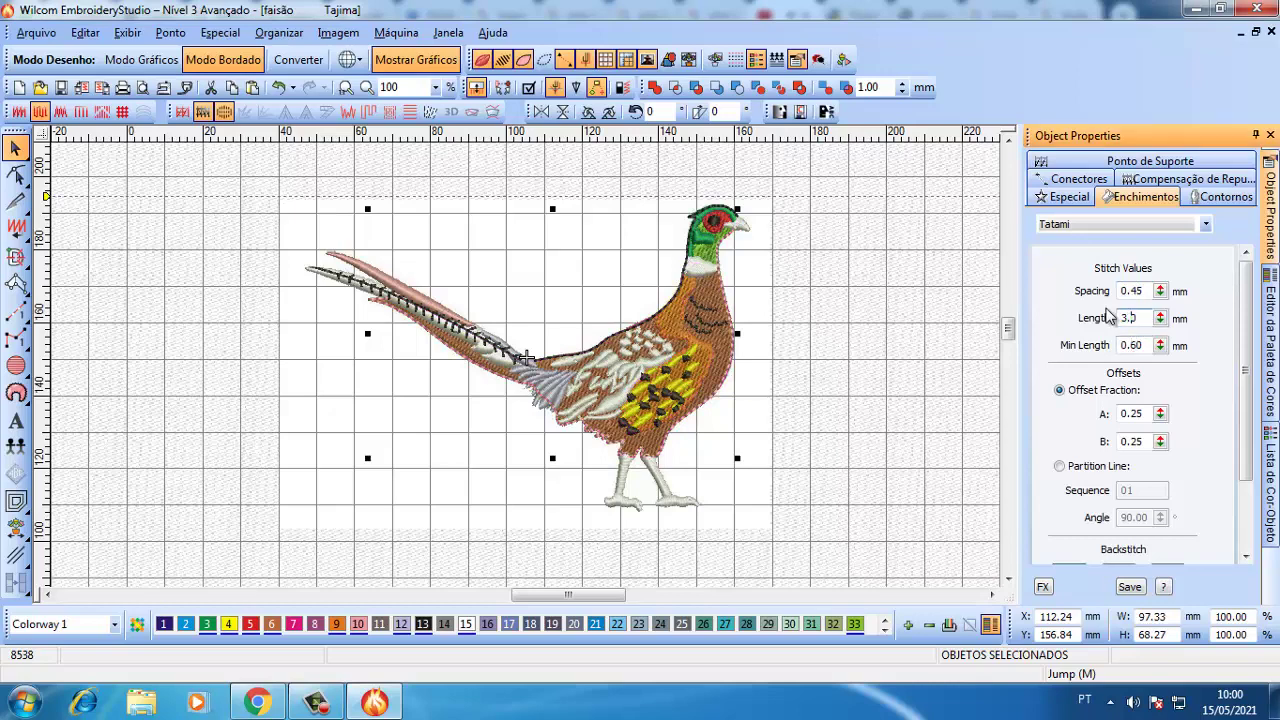
pyautogui.write('7')
pyautogui.press('Return')
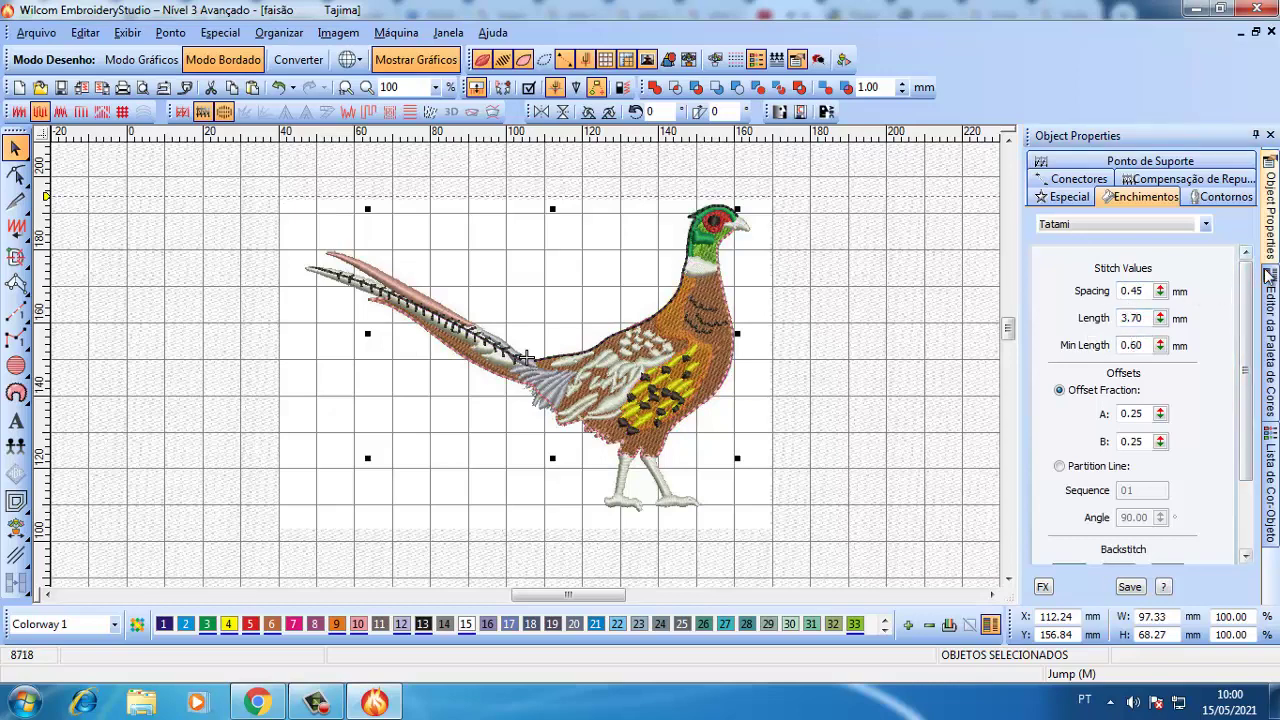
# - Enable the first underlay for the selected Tatami fills
pyautogui.click(1268, 330)
pyautogui.click(1262, 465)
pyautogui.click(1270, 210)
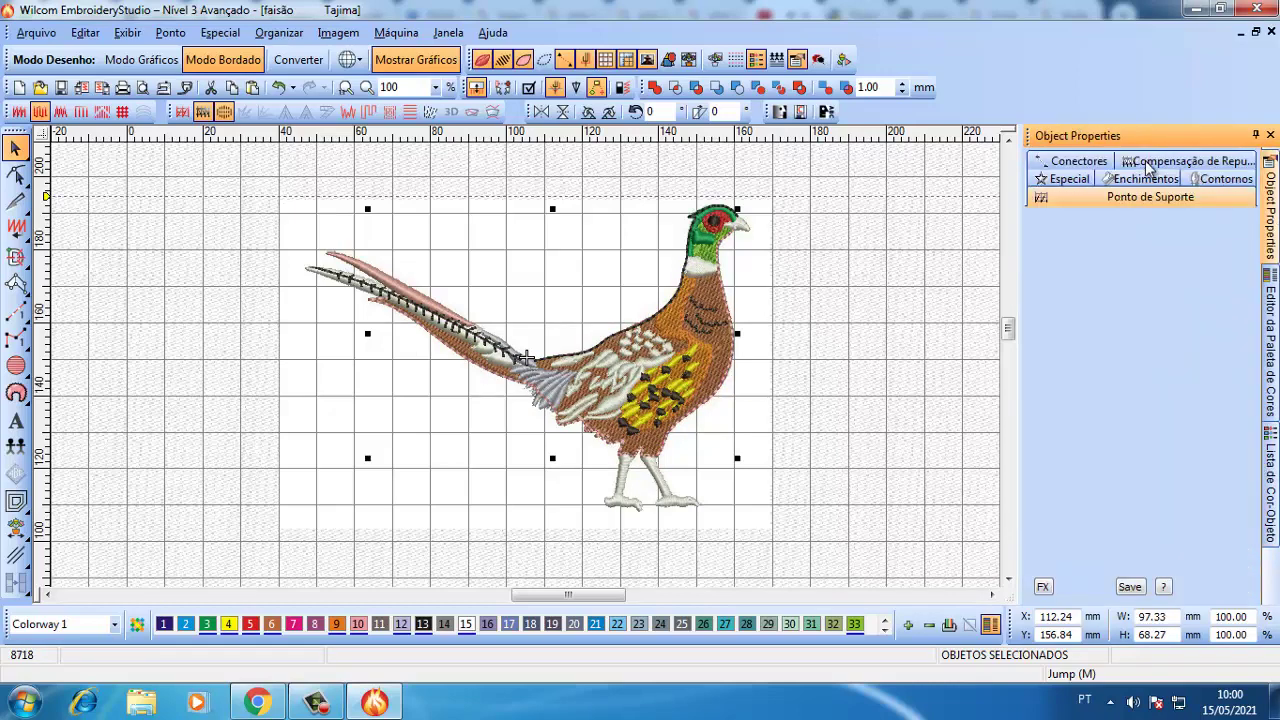
pyautogui.click(1061, 242)
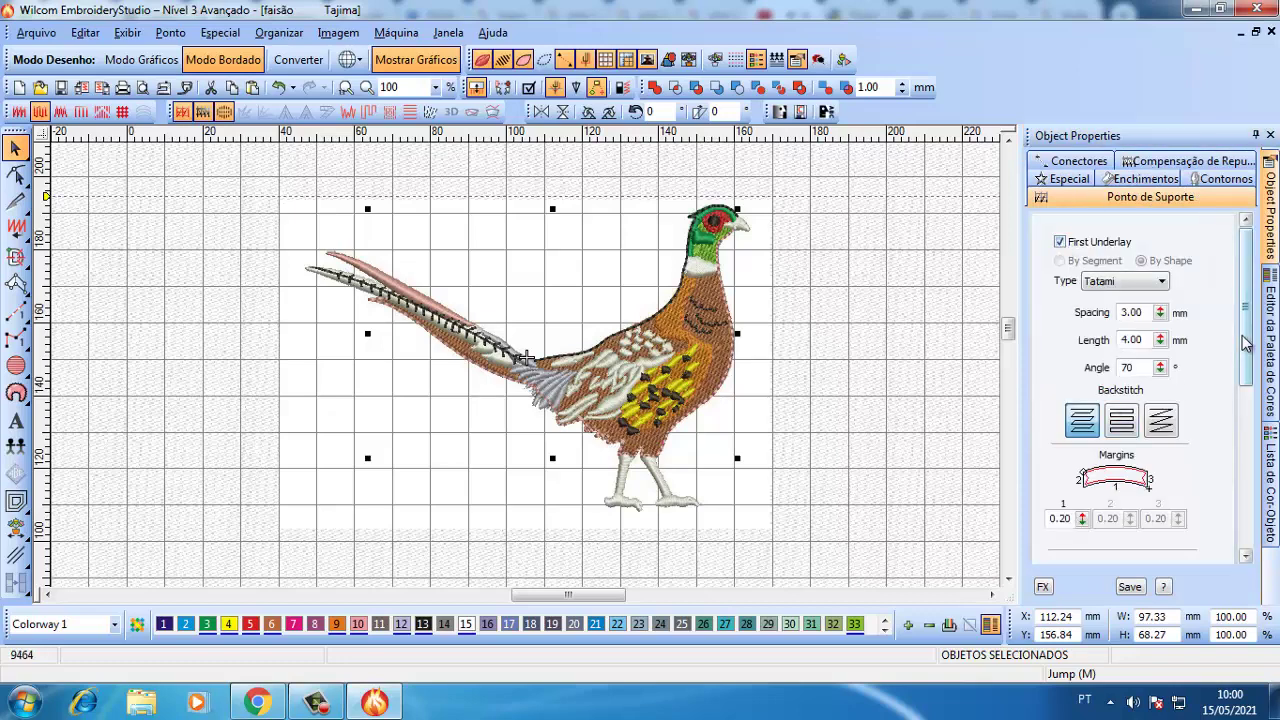
# - Try Random values of 45%, 75% and 90% on the selected Tatami fills
pyautogui.click(1140, 179)
pyautogui.scroll(-3, 1090, 450)
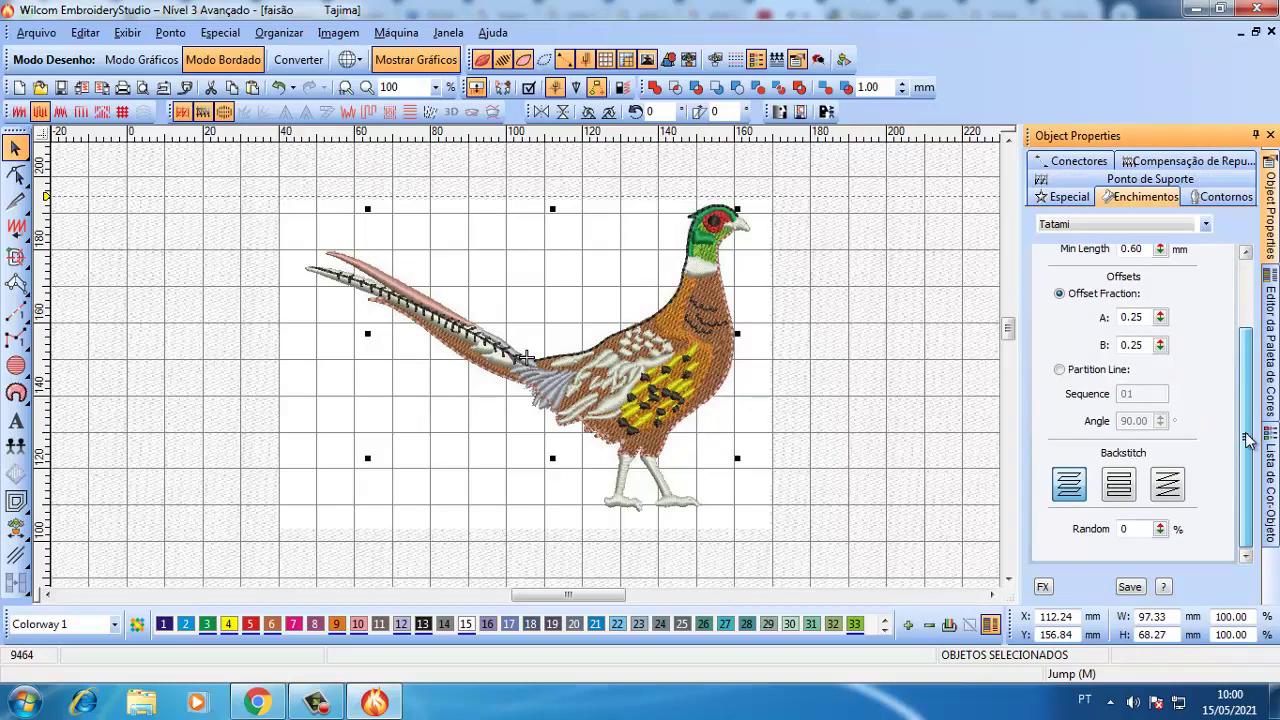
pyautogui.write('45')
pyautogui.press('Return')
pyautogui.scroll(2, 665, 415)
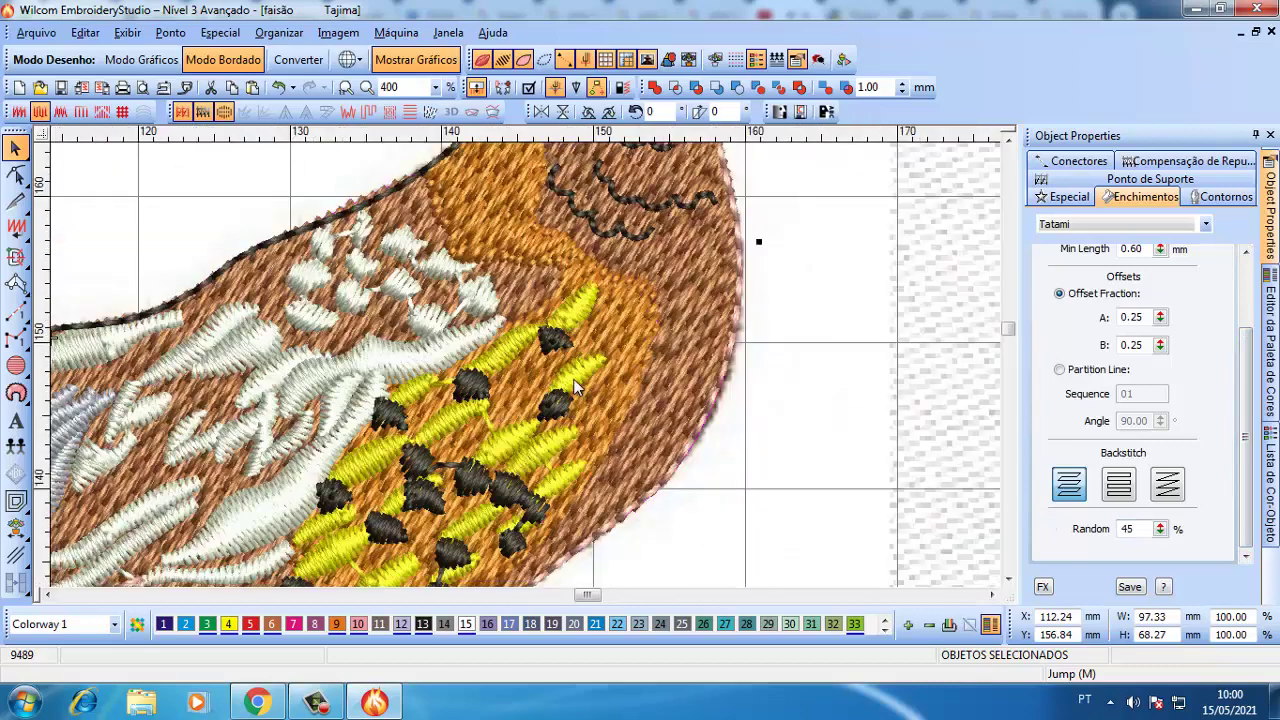
pyautogui.scroll(-1, 580, 405)
pyautogui.doubleClick(1143, 530)
pyautogui.write('75')
pyautogui.press('Return')
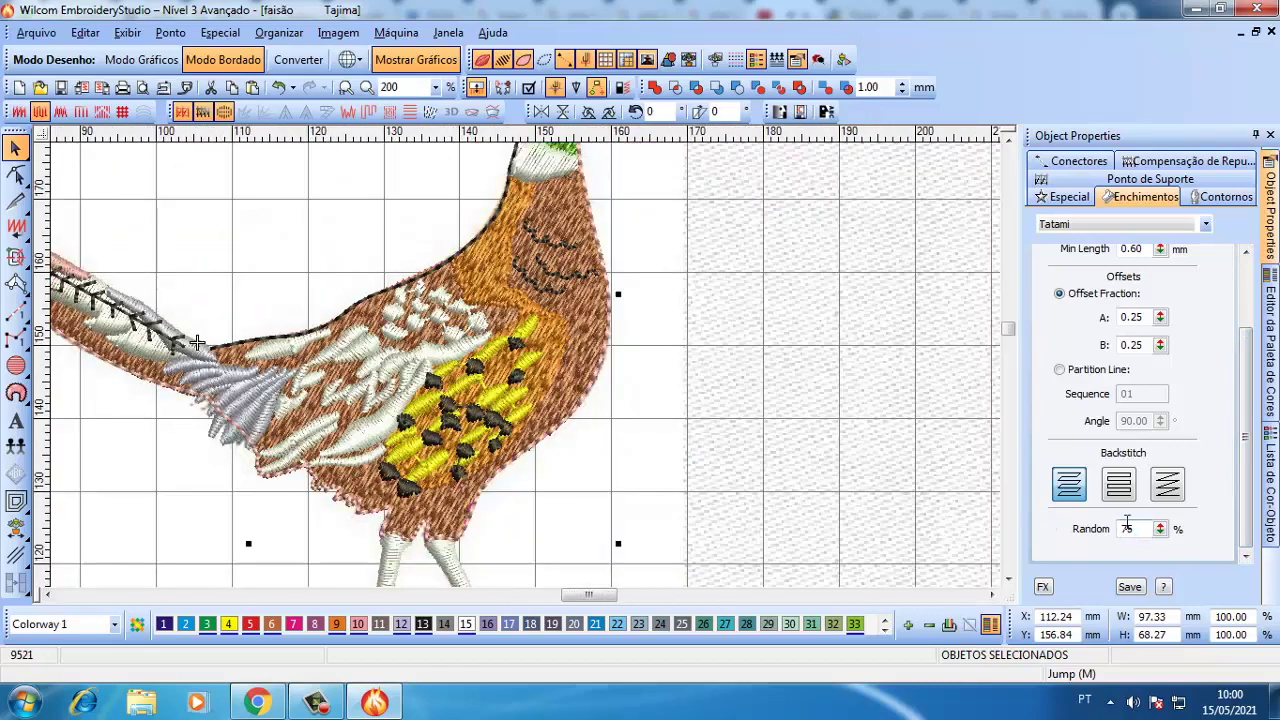
pyautogui.write('90')
pyautogui.press('Return')
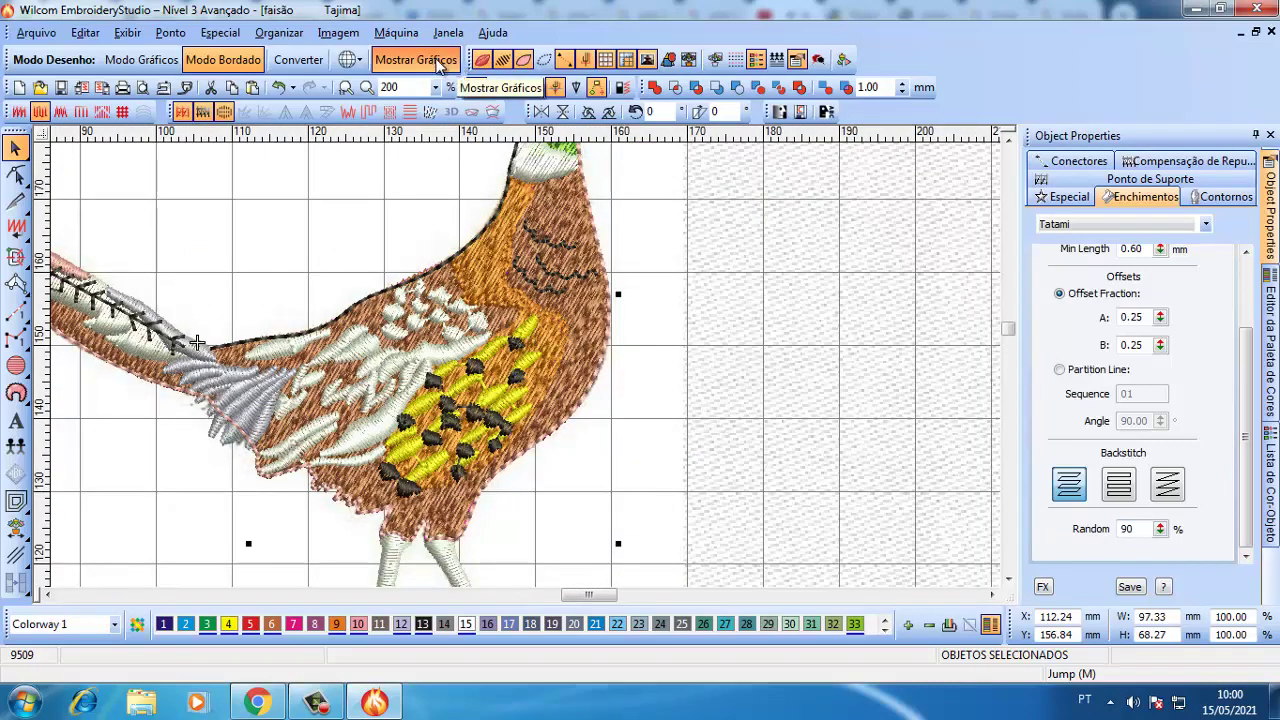
# - Undo the three Random value changes on the Tatami fills
pyautogui.hotkey('ctrl', 'z')
pyautogui.hotkey('ctrl', 'z')
pyautogui.hotkey('ctrl', 'z')
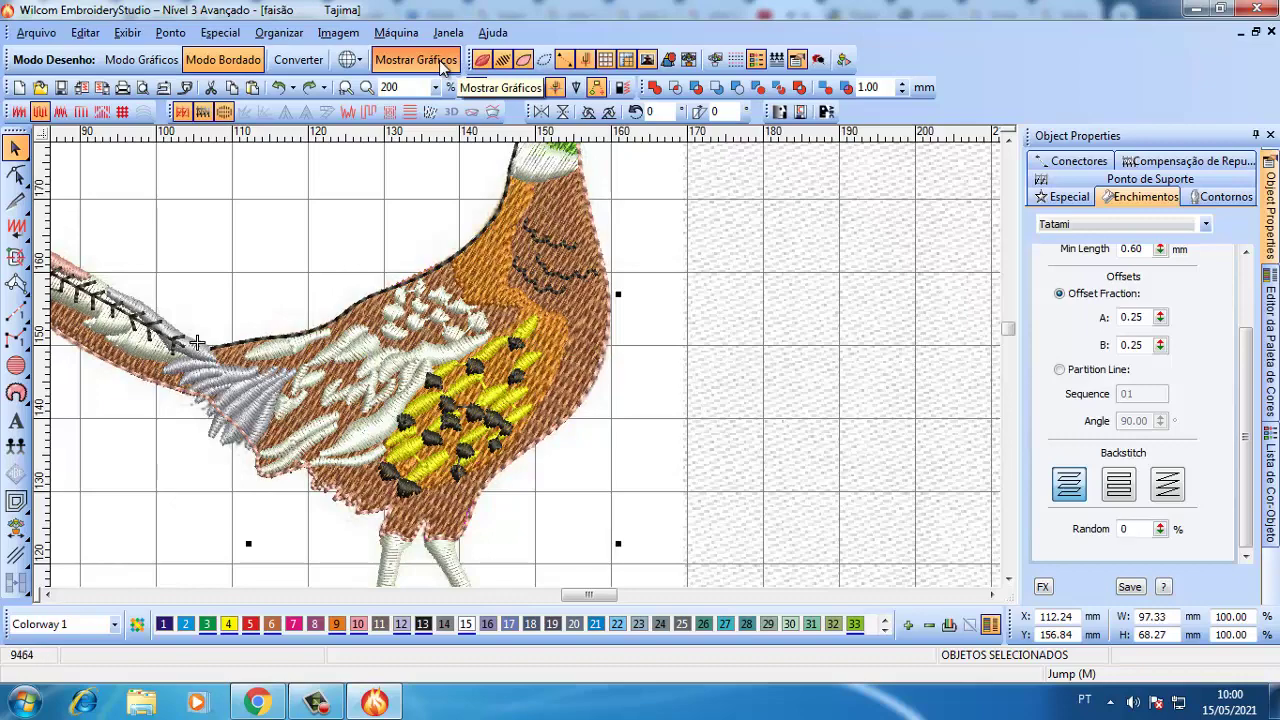
# - Convert the white neck collar from Ponto Cheio to a Tatami fill with 0.45 mm spacing
pyautogui.press('0')
pyautogui.scroll(3, 652, 400)
pyautogui.click(605, 415)
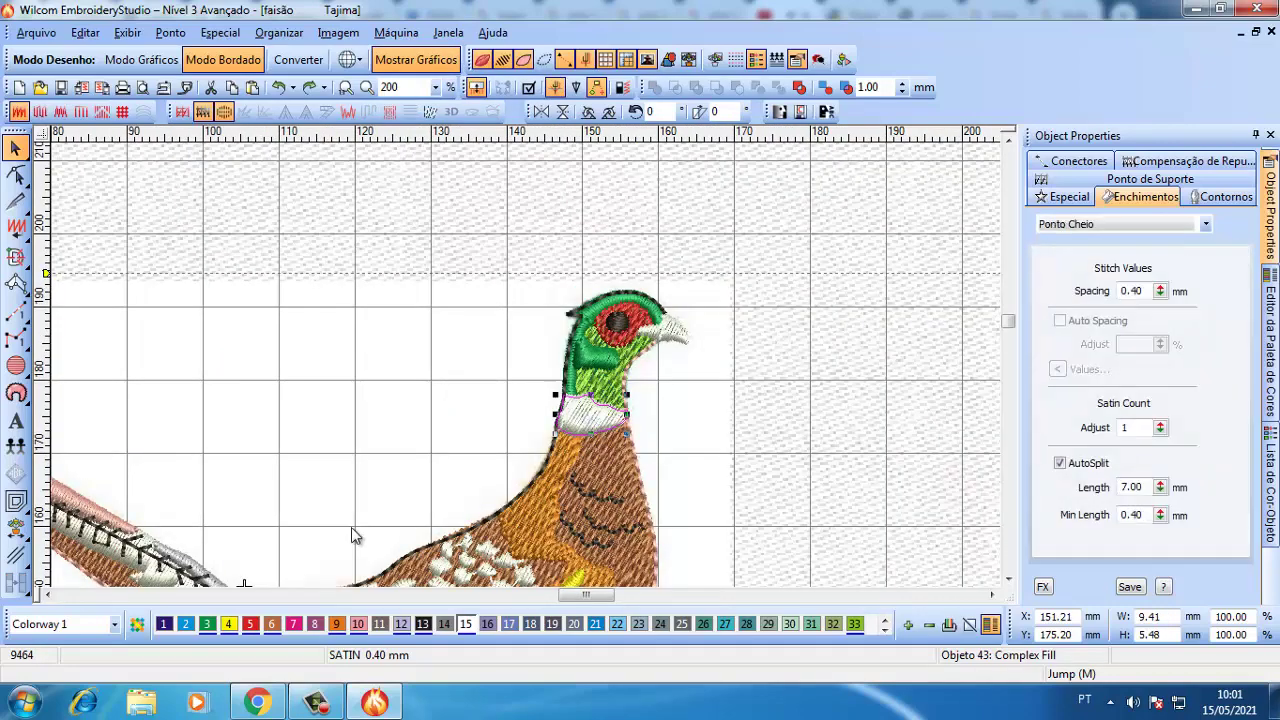
pyautogui.click(1110, 224)
pyautogui.click(1090, 252)
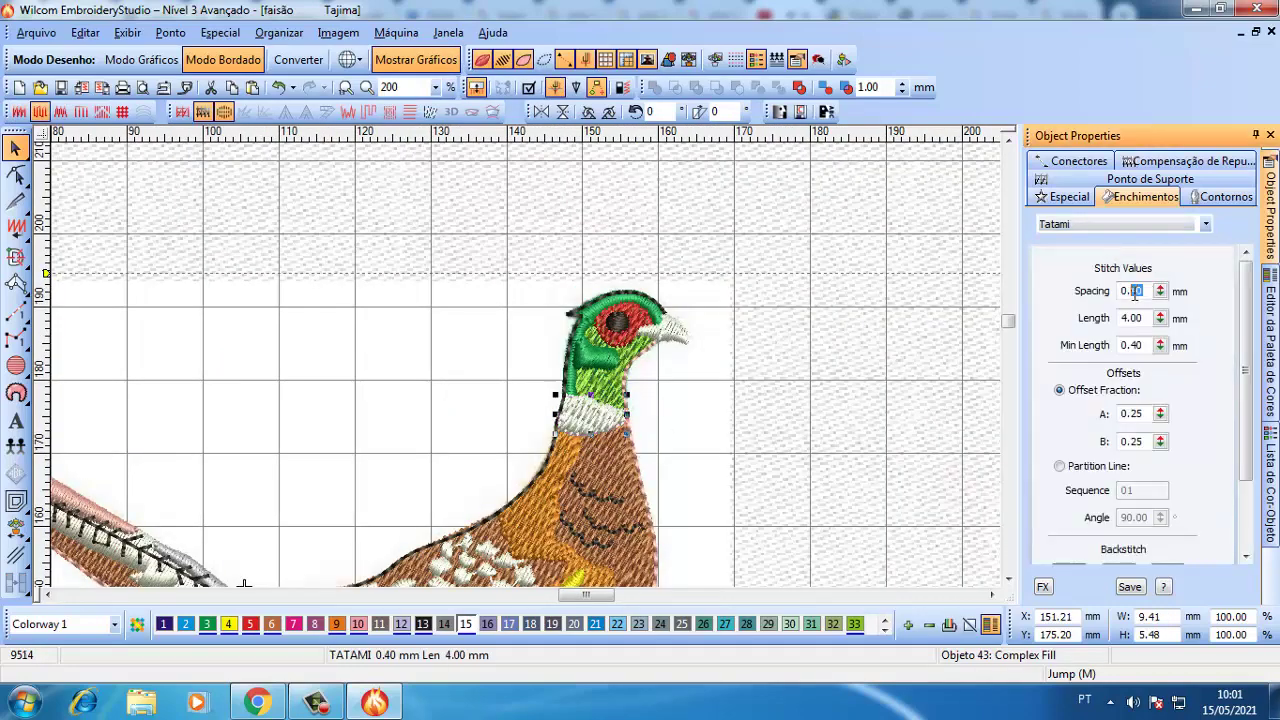
pyautogui.click(1136, 345)
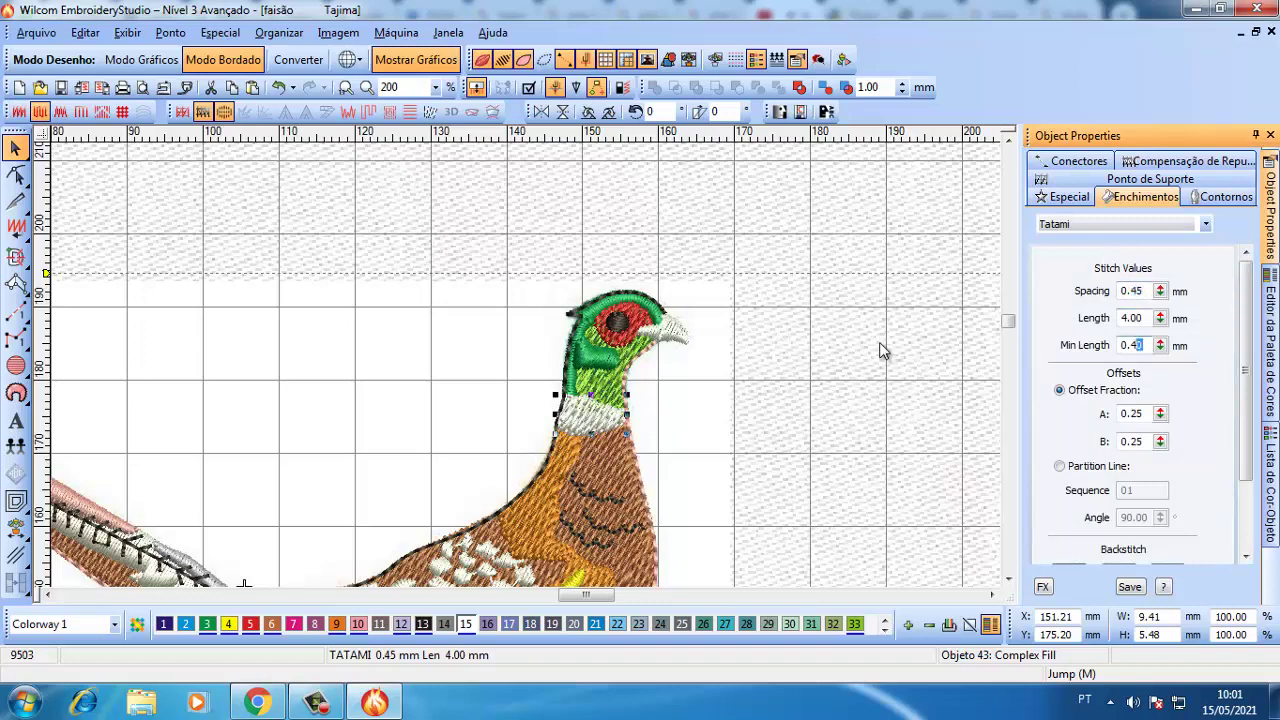
# - Reshape the white collar's stitch angle to about 145°
pyautogui.scroll(1, 587, 422)
pyautogui.press('h')
pyautogui.moveTo(535, 292); pyautogui.dragTo(351, 321)
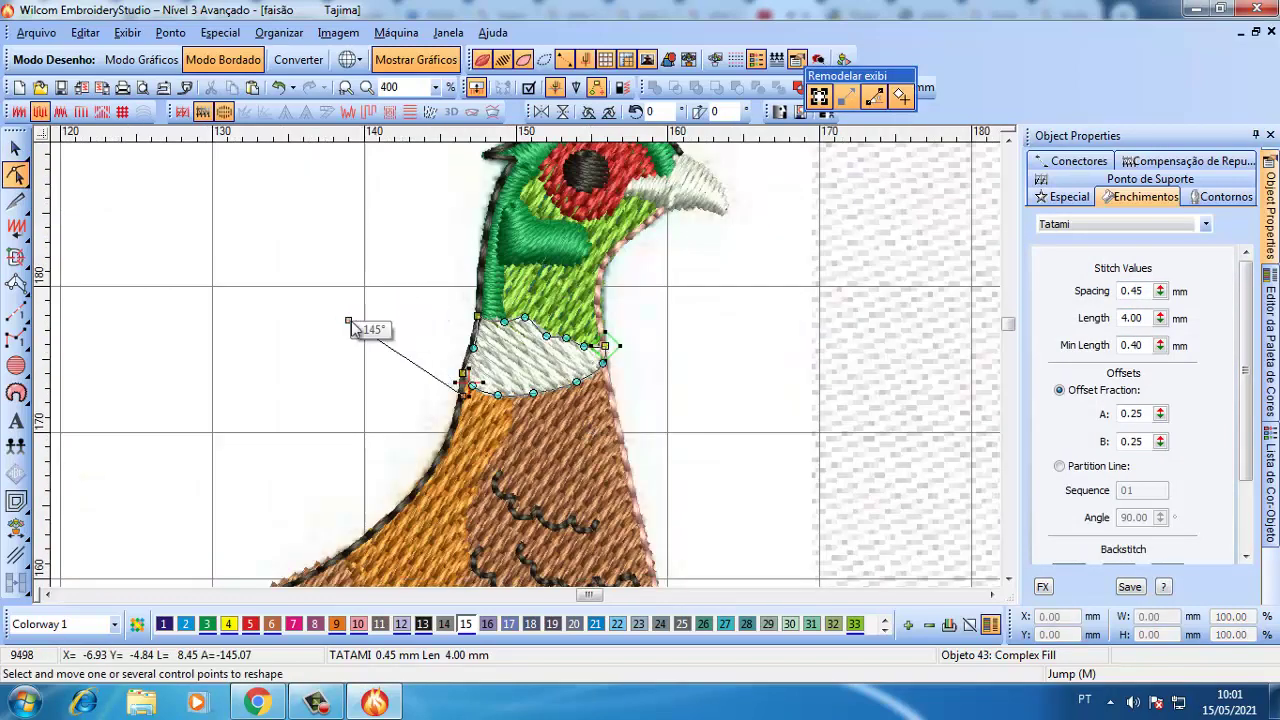
pyautogui.scroll(-2, 568, 222)
pyautogui.scroll(1, 623, 366)
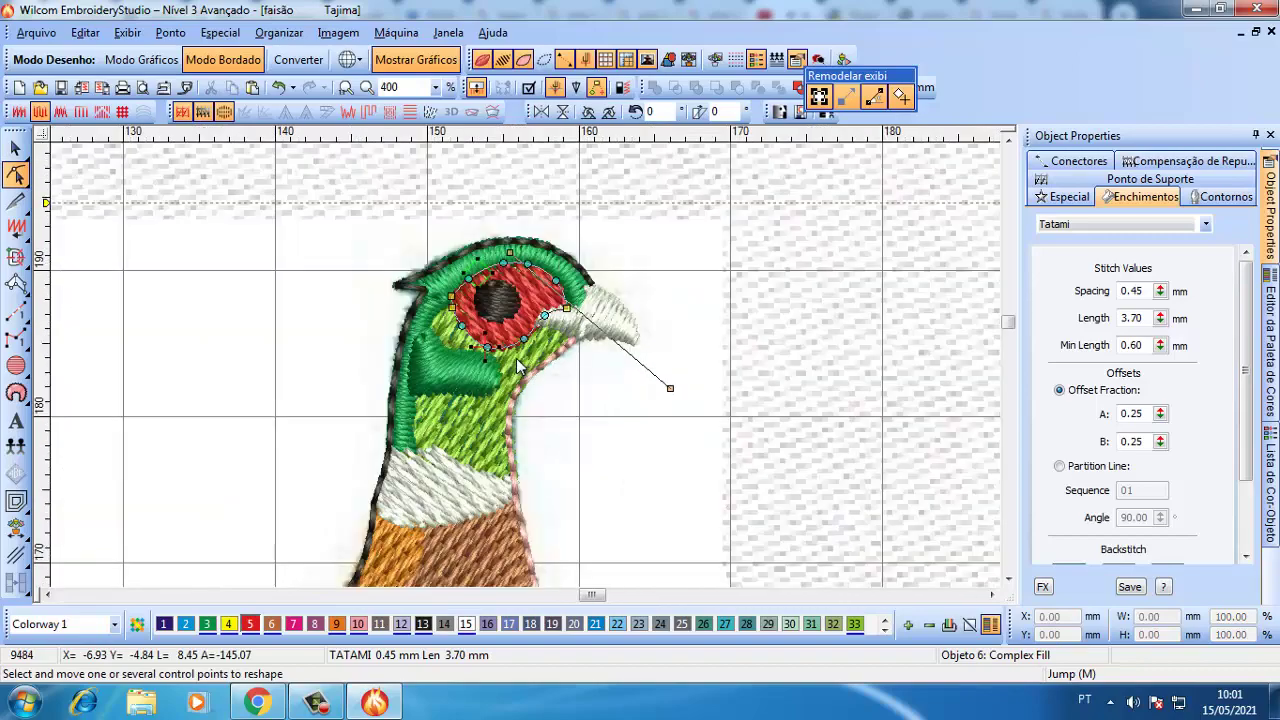
# - Adjust the stitch angle of the orange fill that runs down the neck and beneath the yellow wing feathers
pyautogui.scroll(-1, 640, 375)
pyautogui.scroll(2, 528, 392)
pyautogui.scroll(-2, 527, 395)
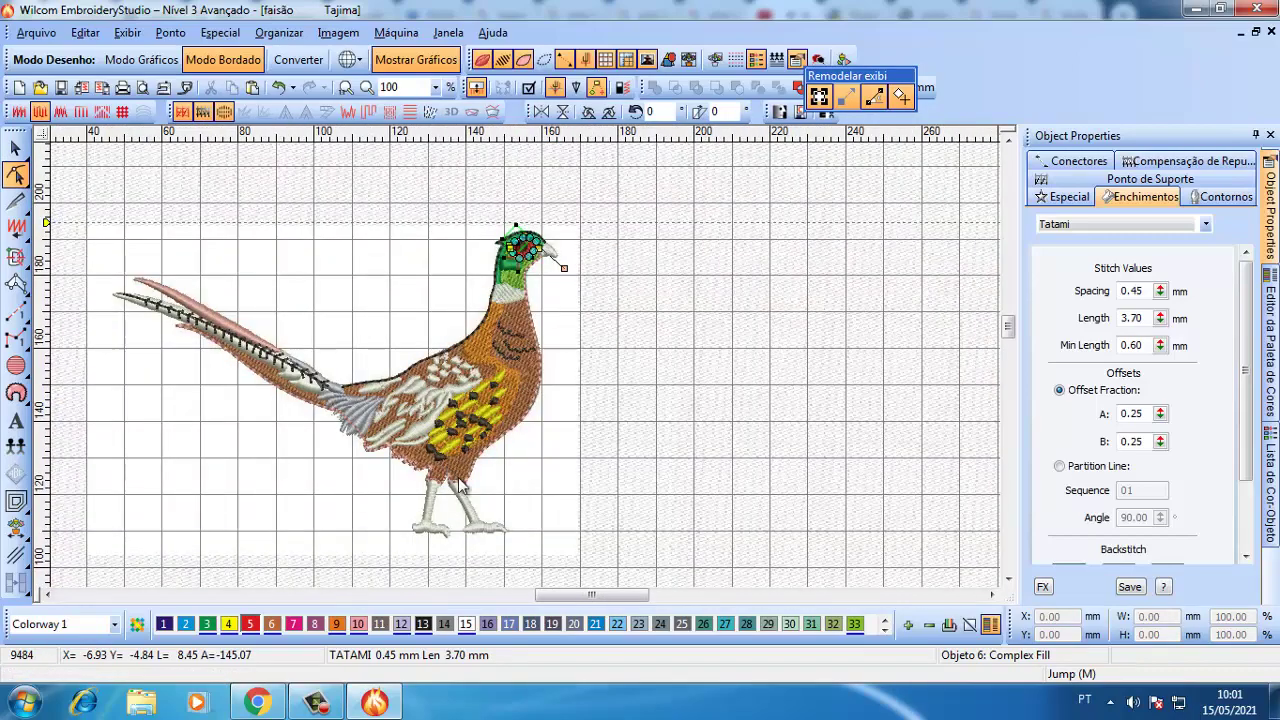
pyautogui.scroll(1, 418, 432)
pyautogui.press('h')
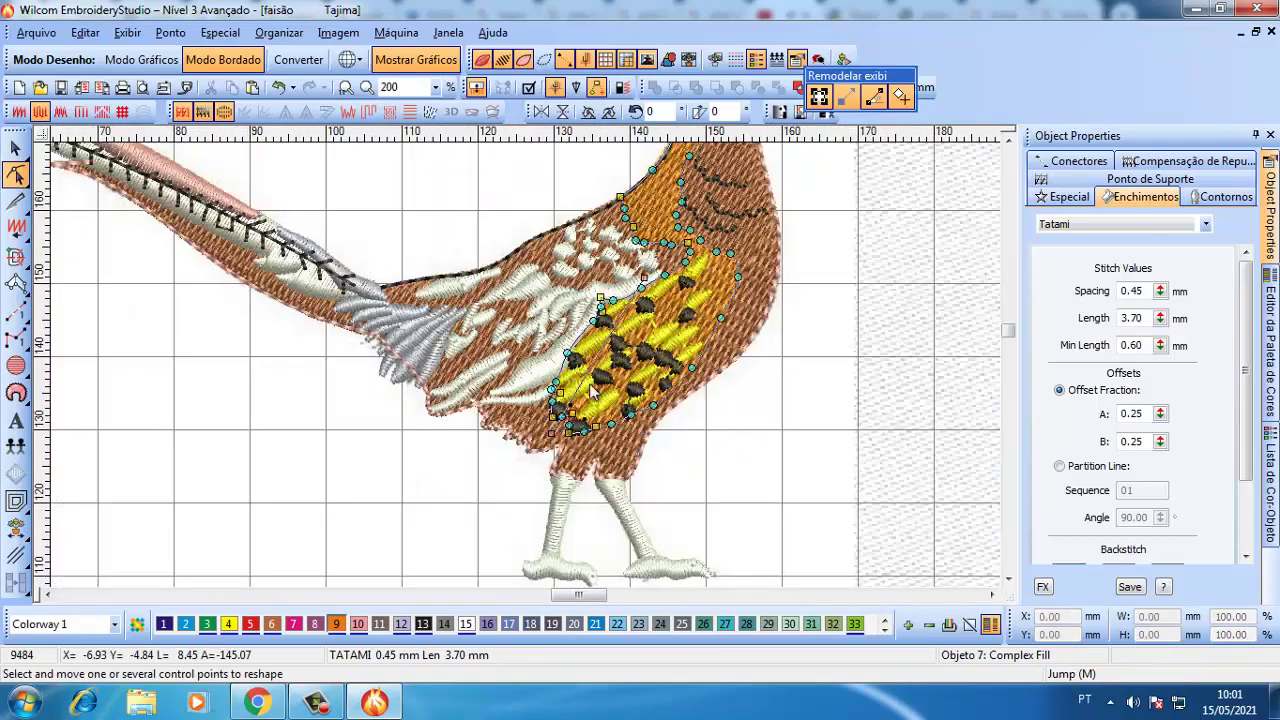
pyautogui.press('Tab')
pyautogui.press('Escape')
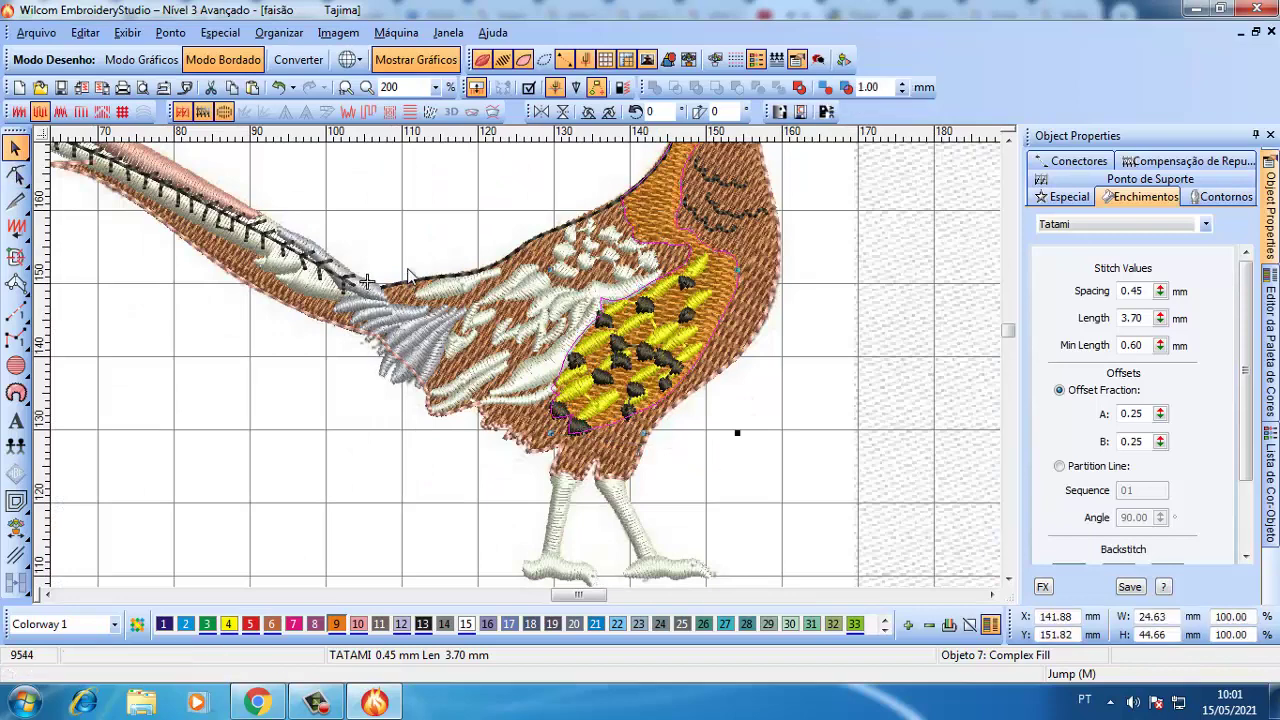
# - Select every object with the Ponto Cheio stitch type, turn off auto spacing and set the spacing to 0.45 mm
pyautogui.scroll(-1, 607, 290)
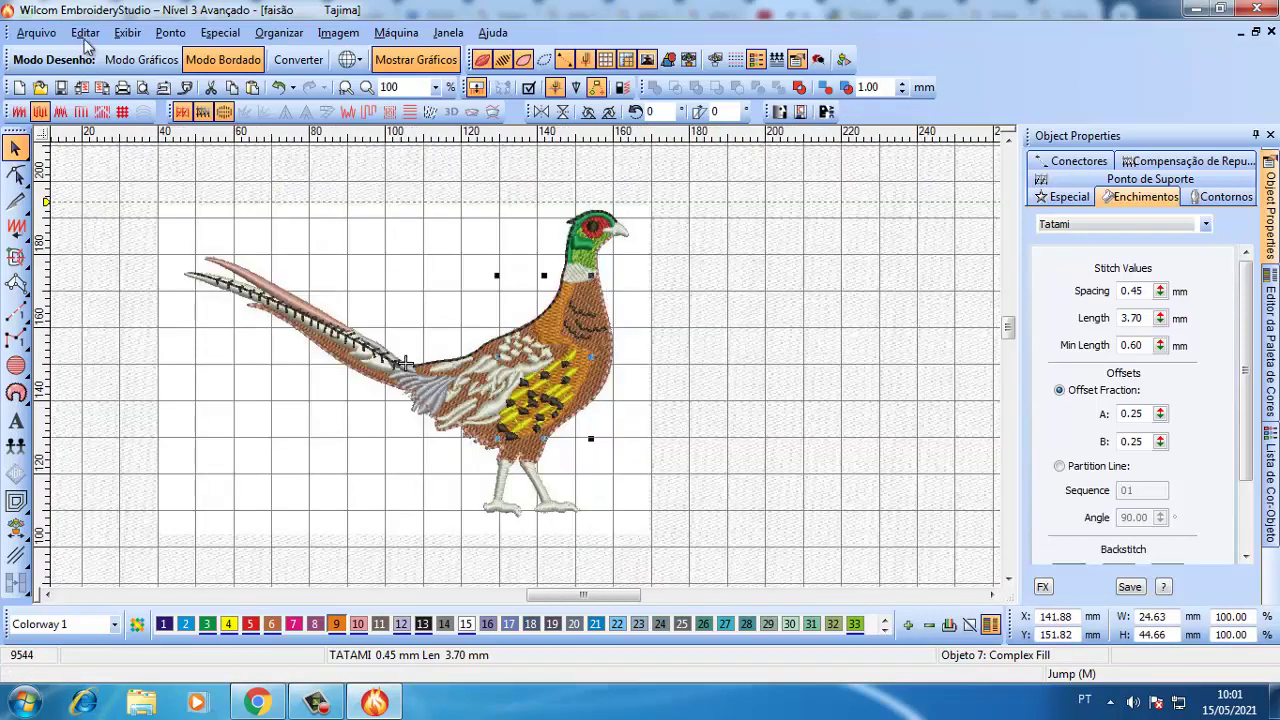
pyautogui.click(85, 32)
pyautogui.click(358, 318)
pyautogui.click(546, 310)
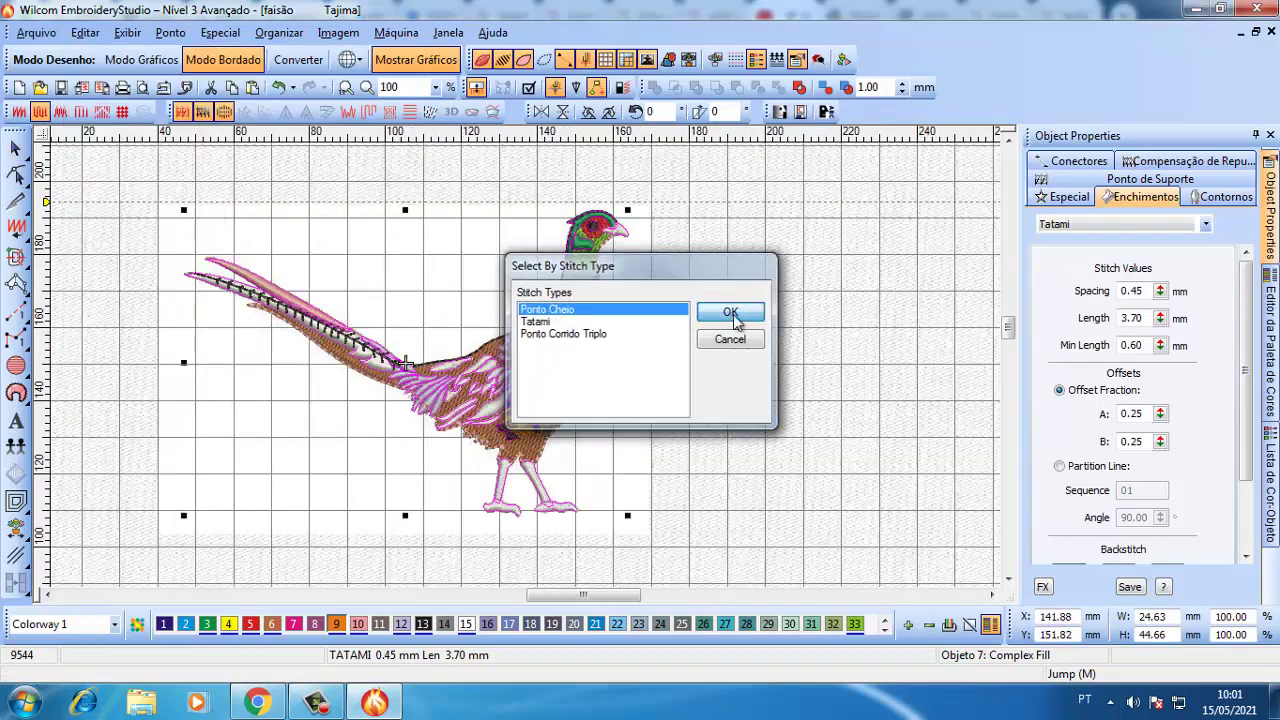
pyautogui.click(731, 312)
pyautogui.click(1060, 320)
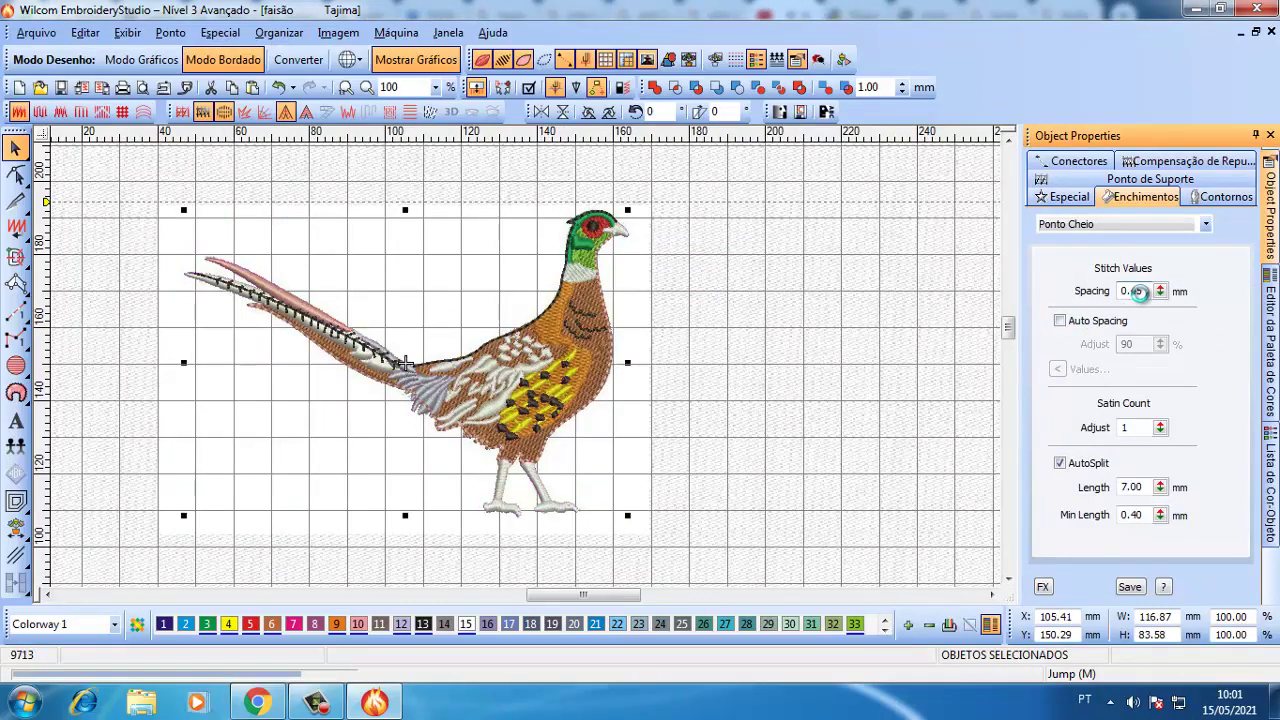
pyautogui.scroll(1, 527, 380)
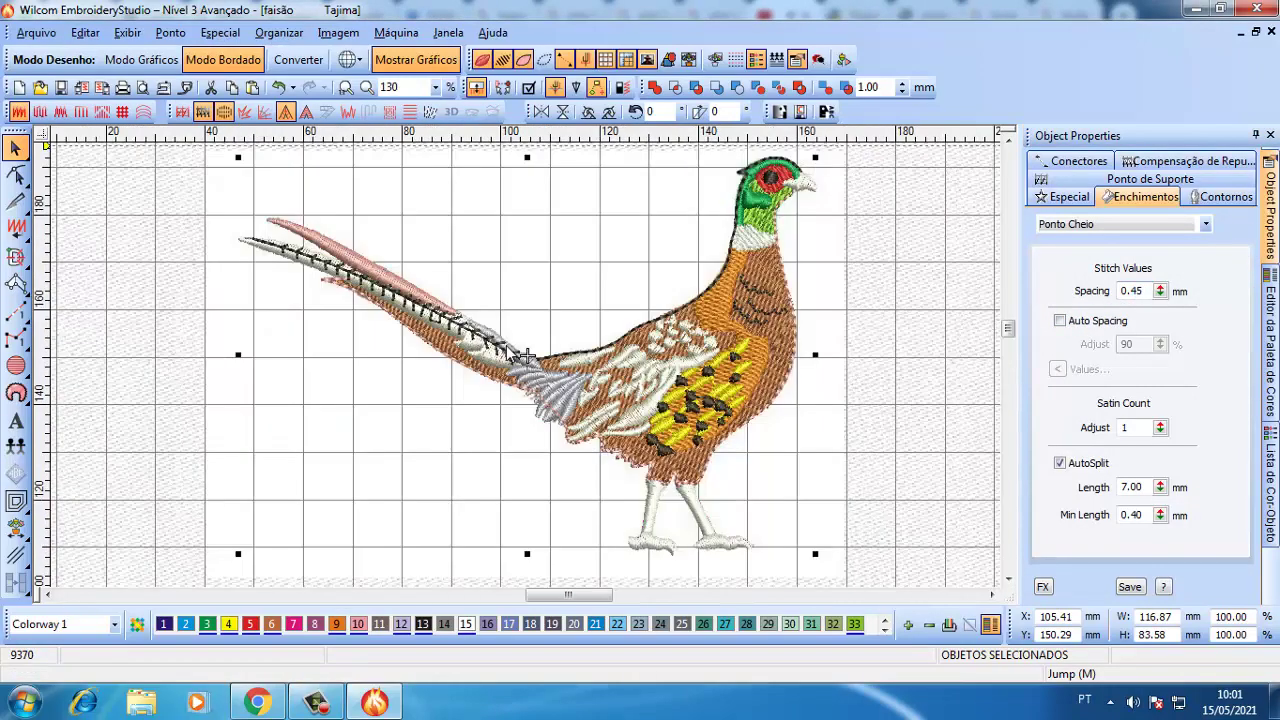
# - Turn off the first underlay for the selected Ponto Cheio objects and check their pull compensation
pyautogui.click(1156, 178)
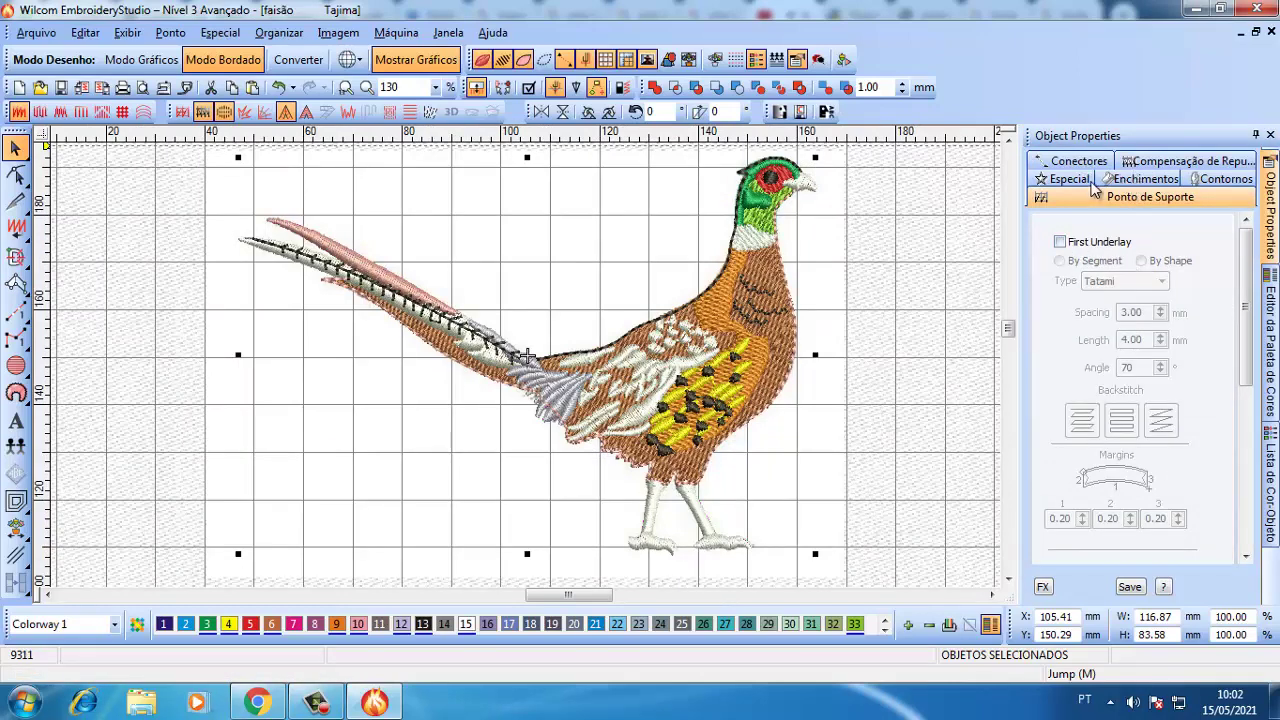
pyautogui.click(1185, 161)
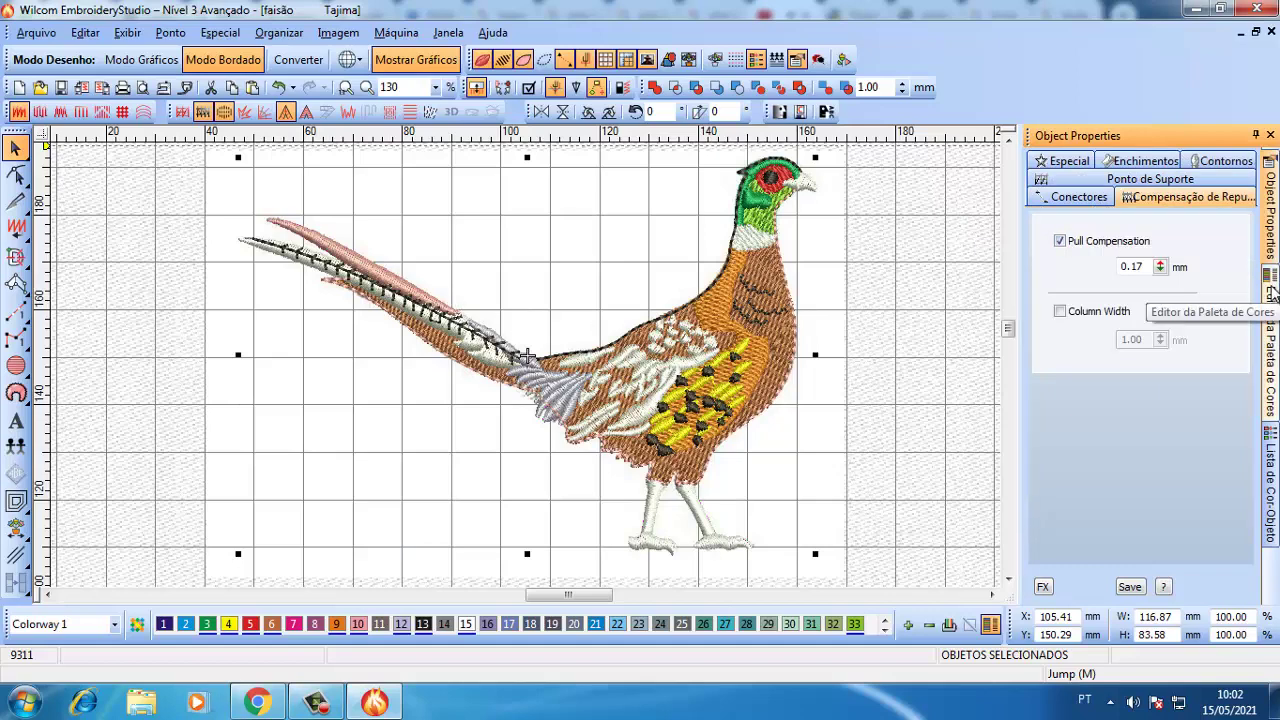
pyautogui.click(882, 340)
# - Select every object with the Ponto Corrido Triplo stitch type and set the run length to 3.00 mm
pyautogui.click(90, 33)
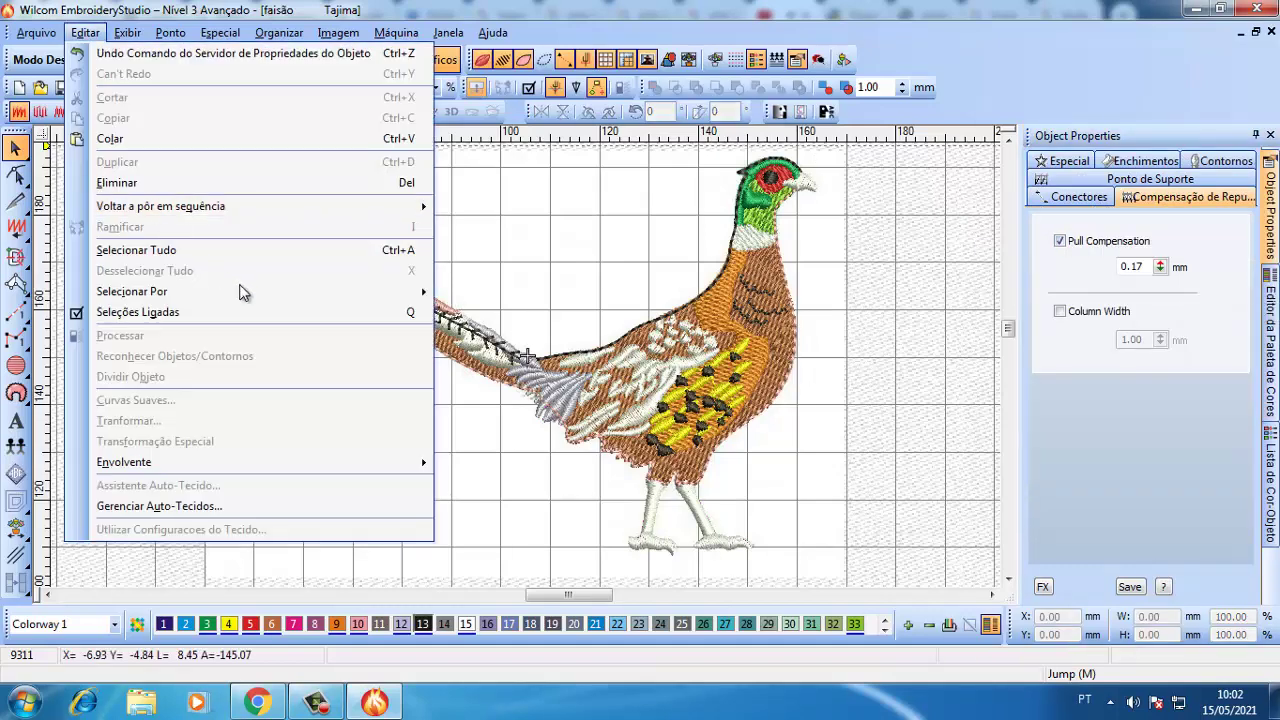
pyautogui.moveTo(240, 289)
pyautogui.click(515, 311)
pyautogui.click(560, 334)
pyautogui.click(729, 313)
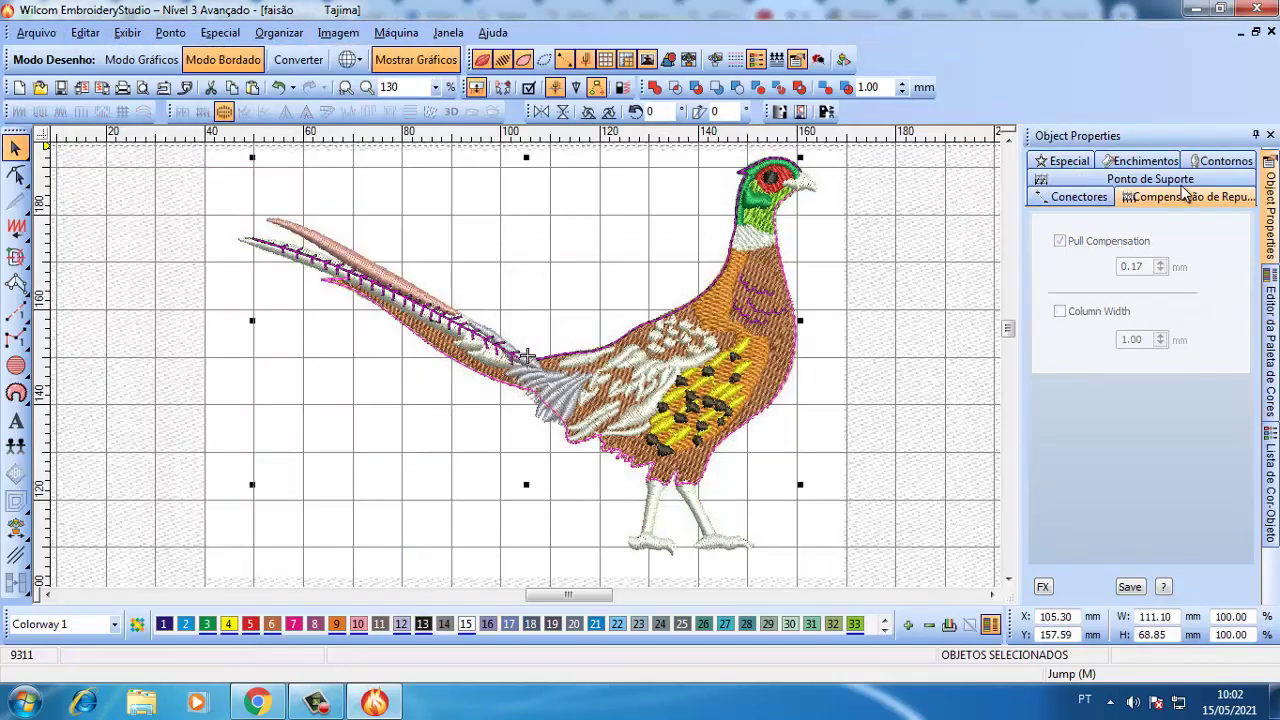
pyautogui.click(1175, 180)
pyautogui.click(1152, 172)
pyautogui.click(1090, 176)
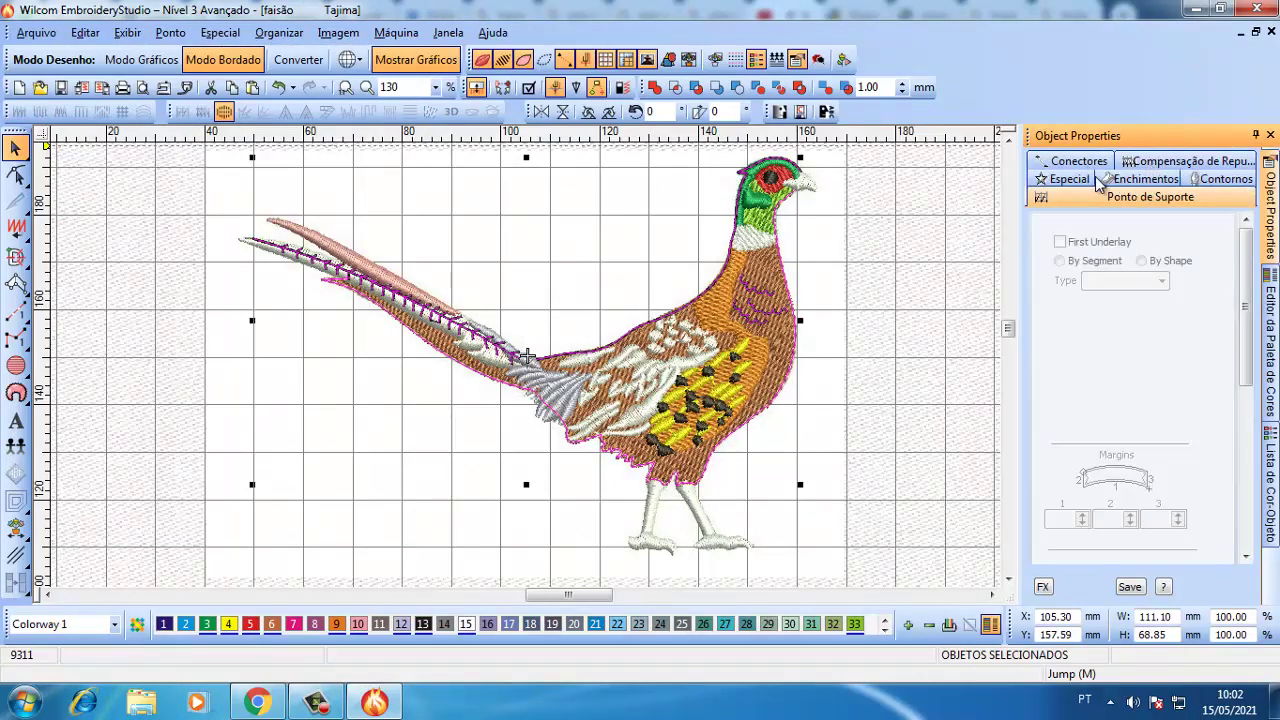
pyautogui.click(1204, 170)
pyautogui.moveTo(1145, 290); pyautogui.dragTo(1102, 290)
pyautogui.write('3')
pyautogui.press('Return')
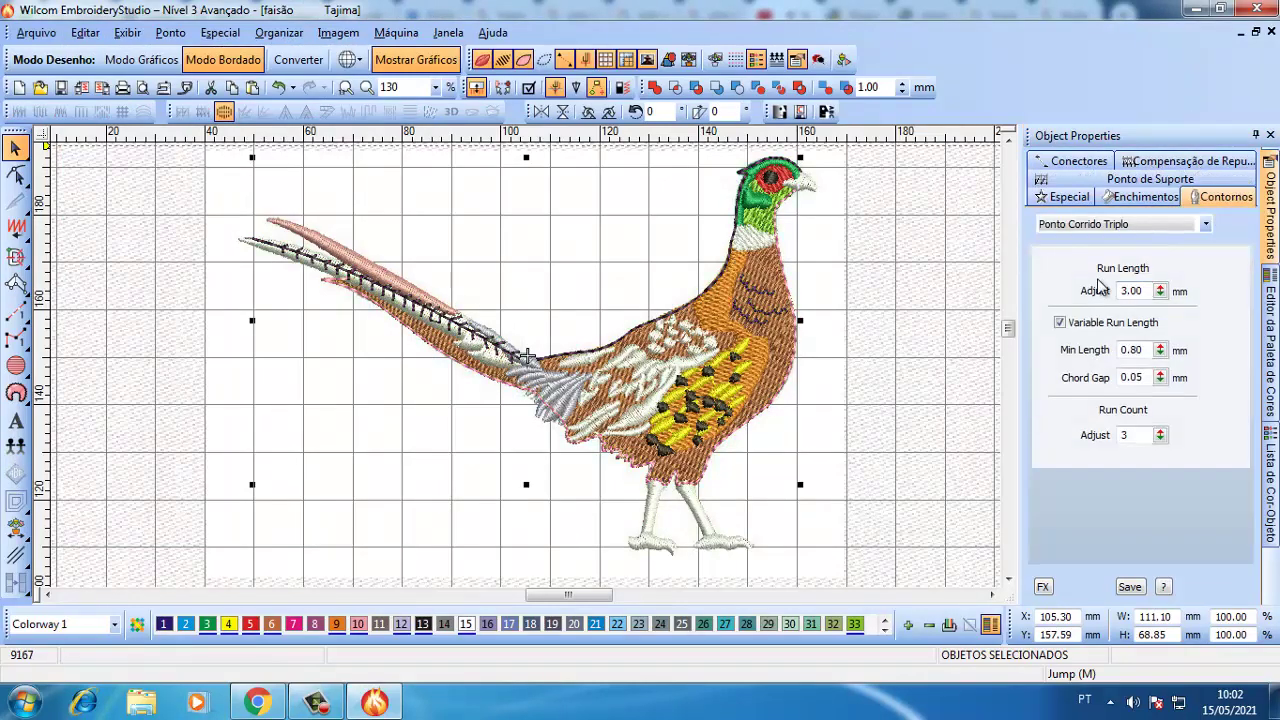
# - Set the minimum length of the selected Ponto Corrido Triplo outlines to 1.50 mm, keeping variable run length on
pyautogui.moveTo(1145, 350); pyautogui.dragTo(1105, 352)
pyautogui.write('1.5')
pyautogui.press('Return')
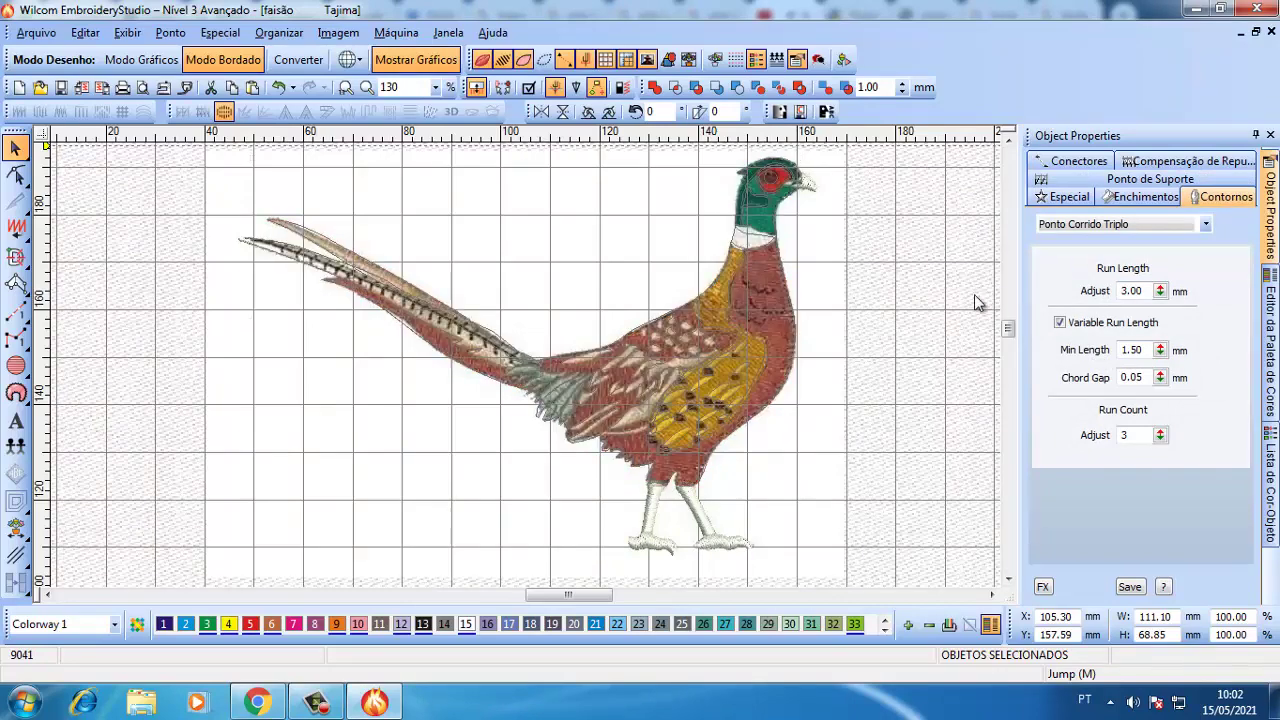
pyautogui.click(976, 296)
# - Set the run length of the black triple-run outline along the head and back to 2.50 mm
pyautogui.scroll(2, 760, 190)
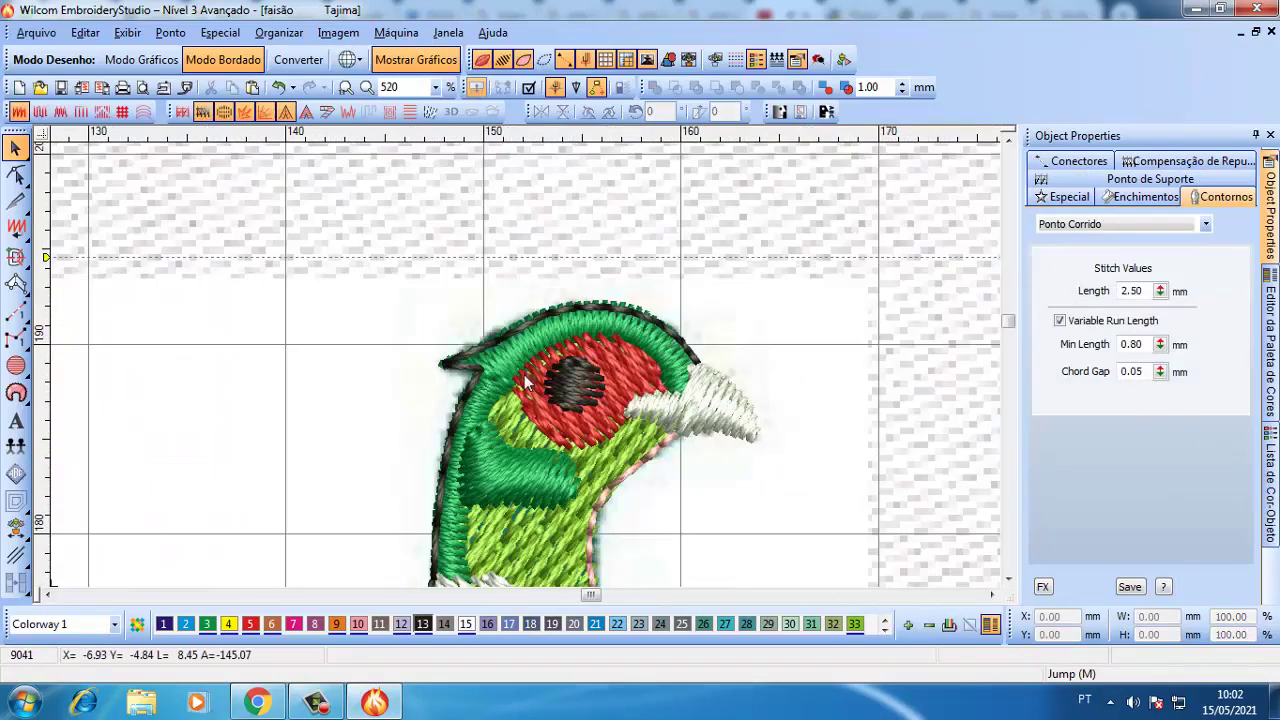
pyautogui.click(476, 362)
pyautogui.moveTo(1145, 290); pyautogui.dragTo(1100, 290)
pyautogui.write('2.5')
pyautogui.press('Return')
pyautogui.scroll(-2, 588, 349)
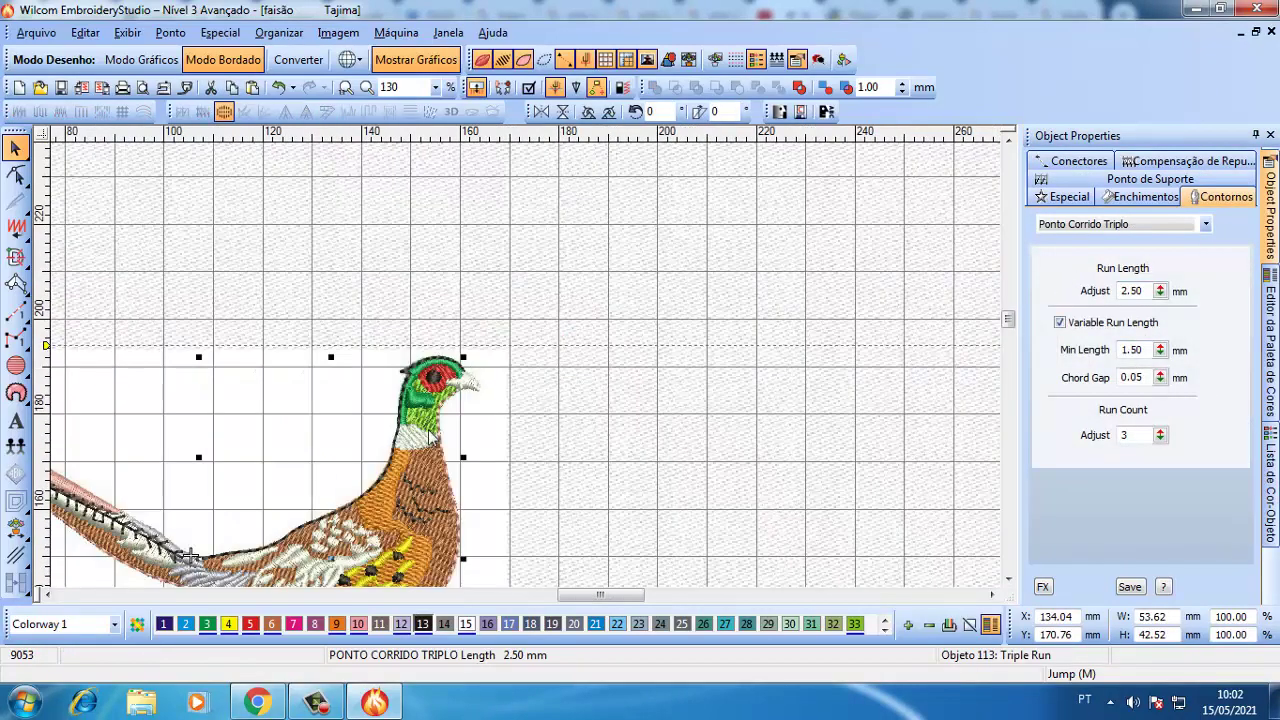
# - Select every object with the Ponto Corrido Triplo stitch type and set their minimum length to 1 mm
pyautogui.scroll(1, 588, 349)
pyautogui.click(85, 32)
pyautogui.moveTo(143, 311)
pyautogui.click(465, 311)
pyautogui.click(560, 333)
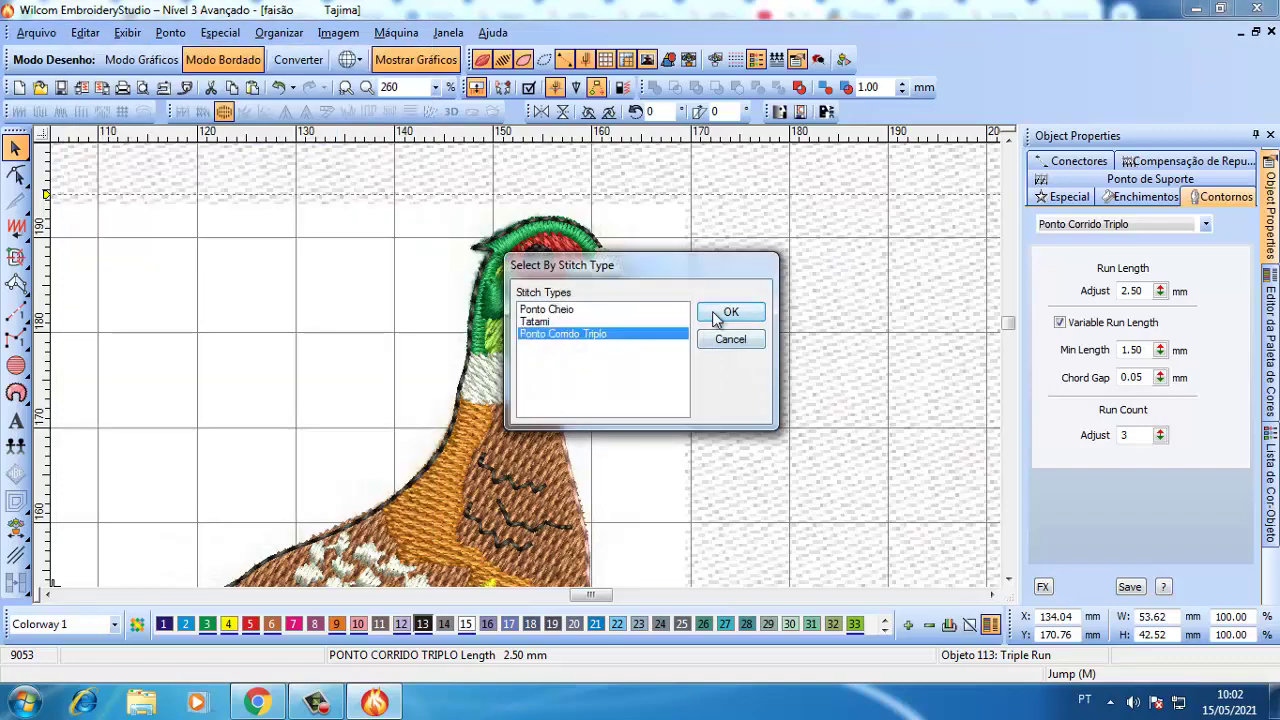
pyautogui.click(731, 311)
pyautogui.press('Tab')
pyautogui.write('1')
pyautogui.press('Return')
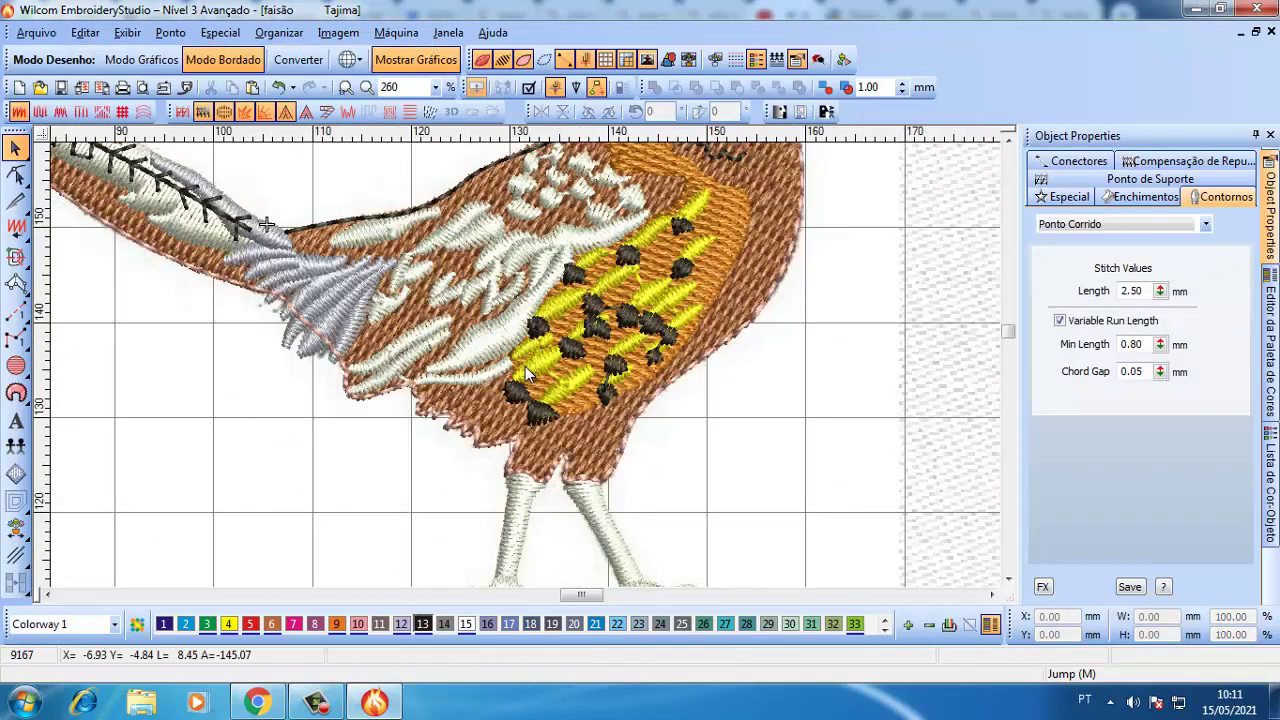
# - Review the whole pheasant and locate the pink tail feather, pink outline and white beak in the color-object list
pyautogui.scroll(-1, 525, 366)
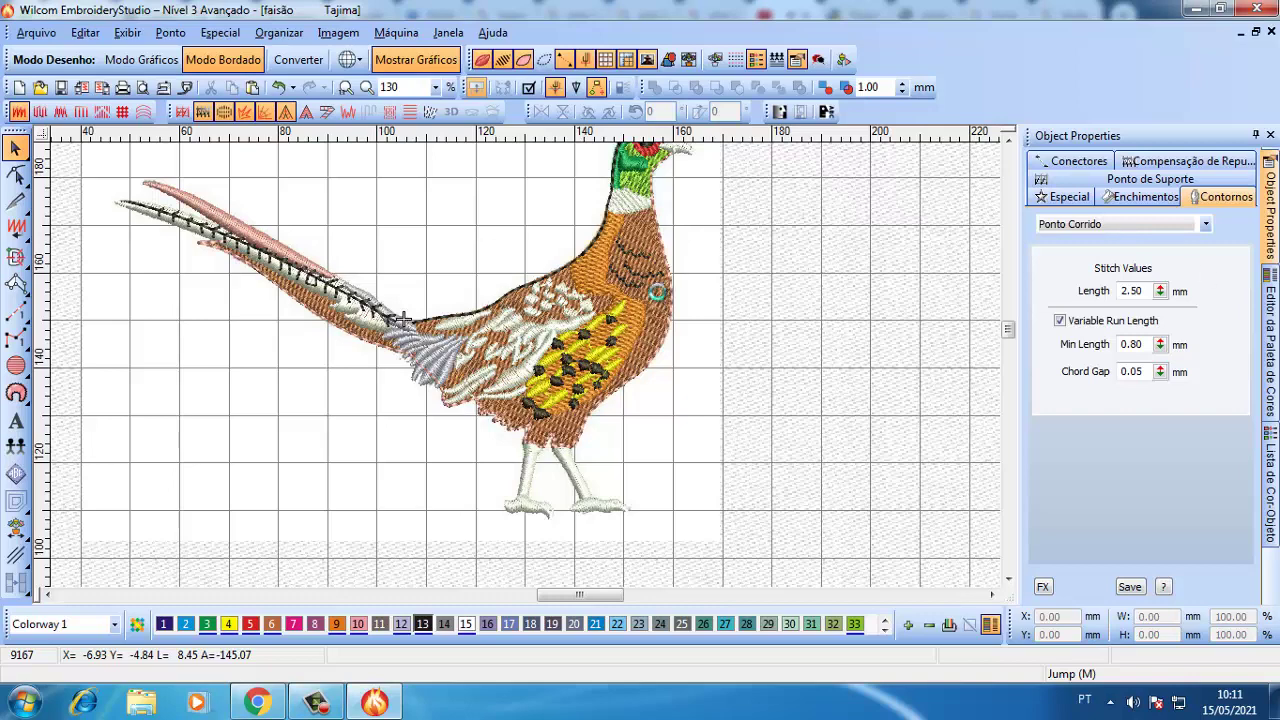
pyautogui.moveTo(566, 293); pyautogui.dragTo(617, 224)
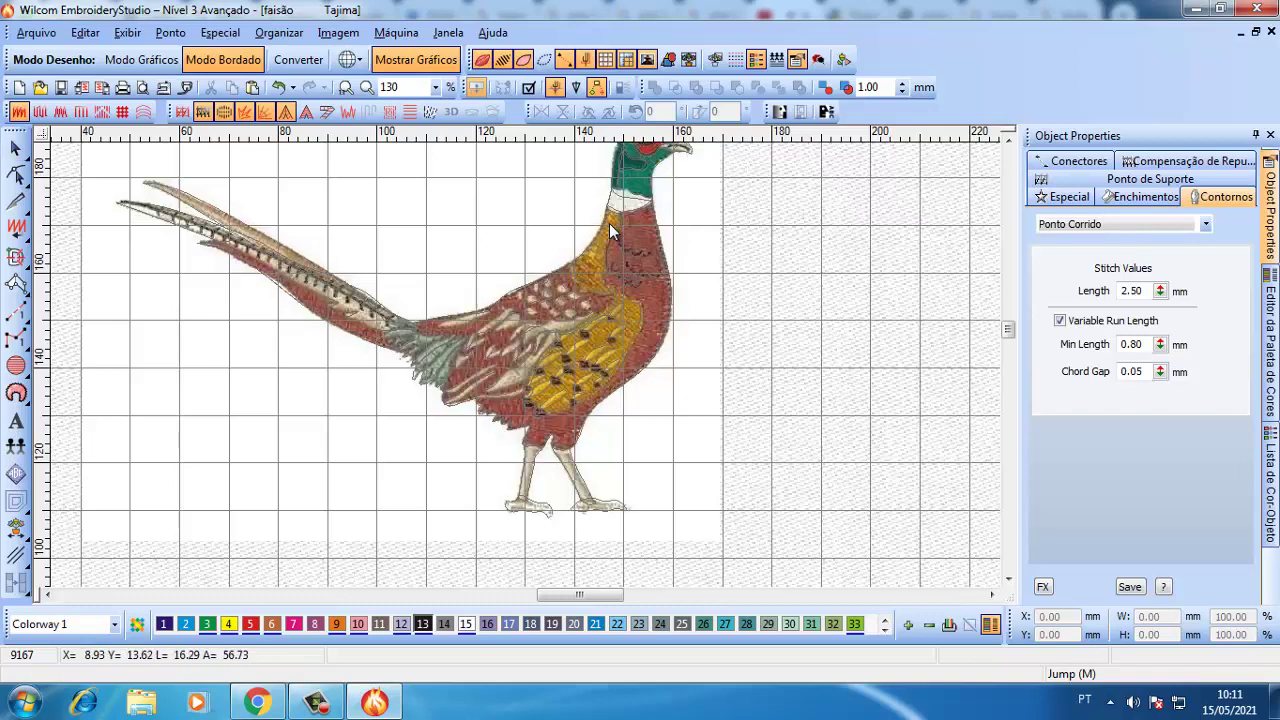
pyautogui.press('Escape')
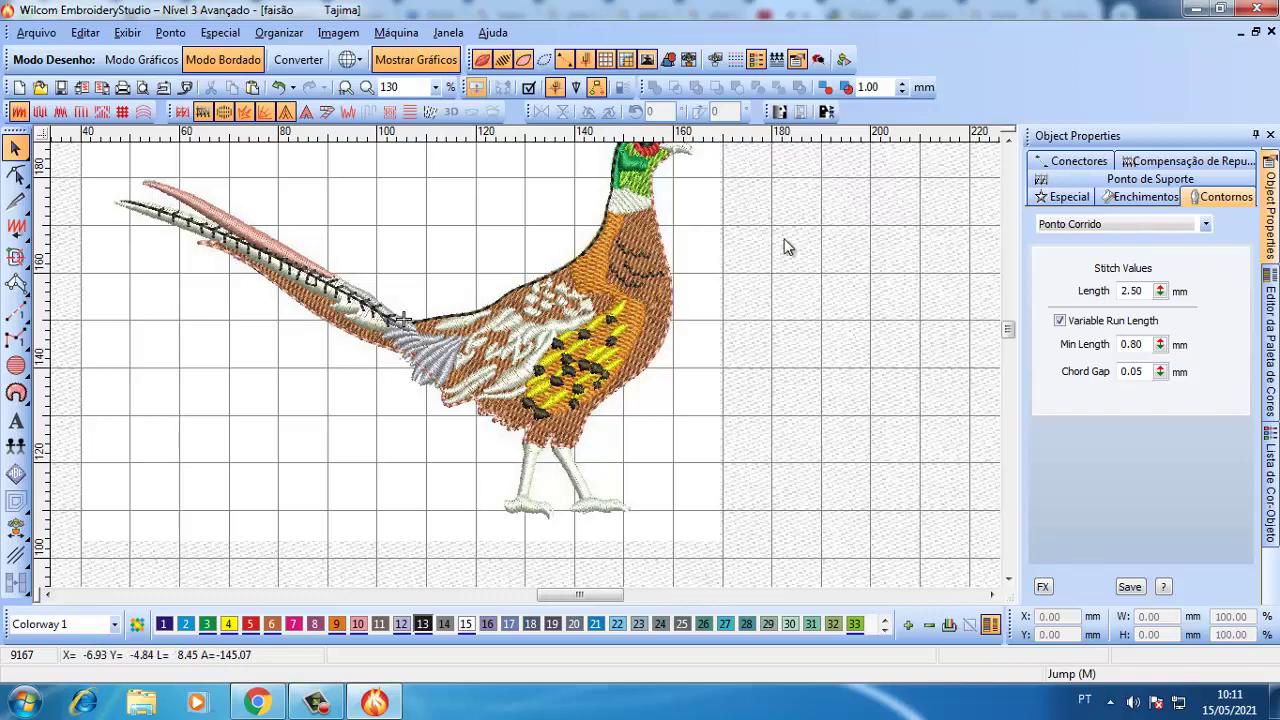
pyautogui.click(1270, 440)
pyautogui.click(1096, 234)
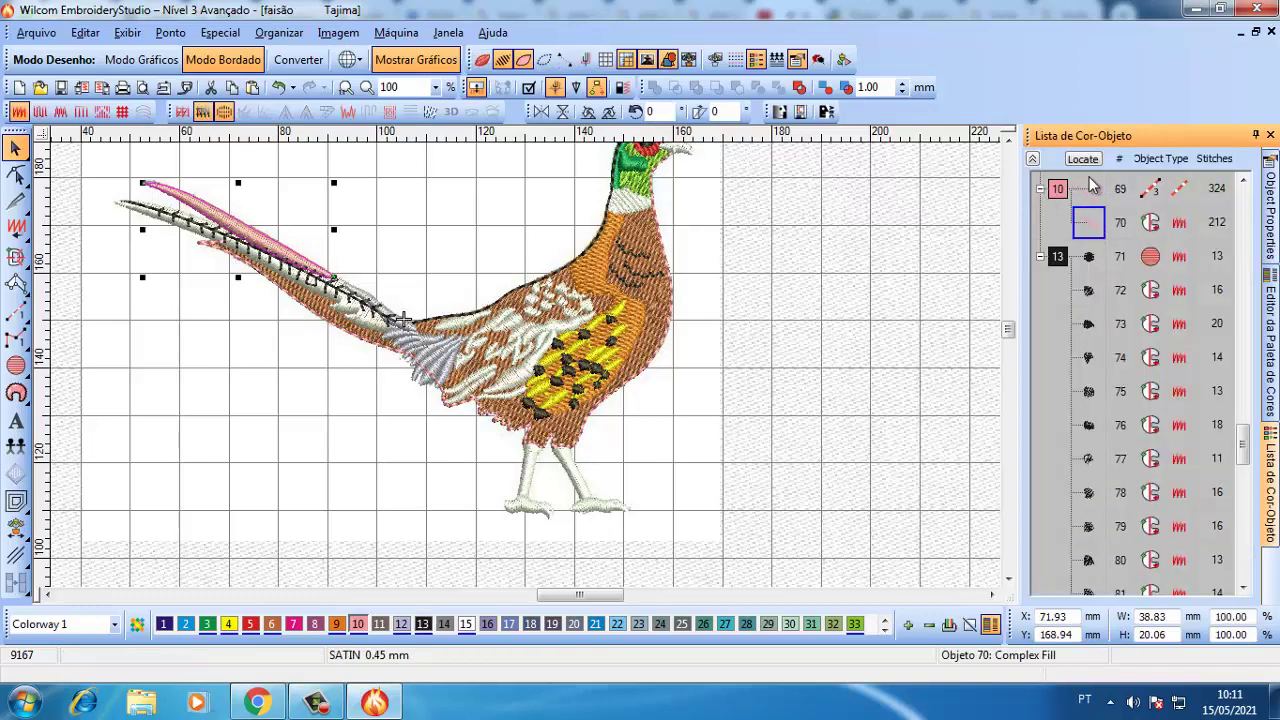
pyautogui.click(1089, 190)
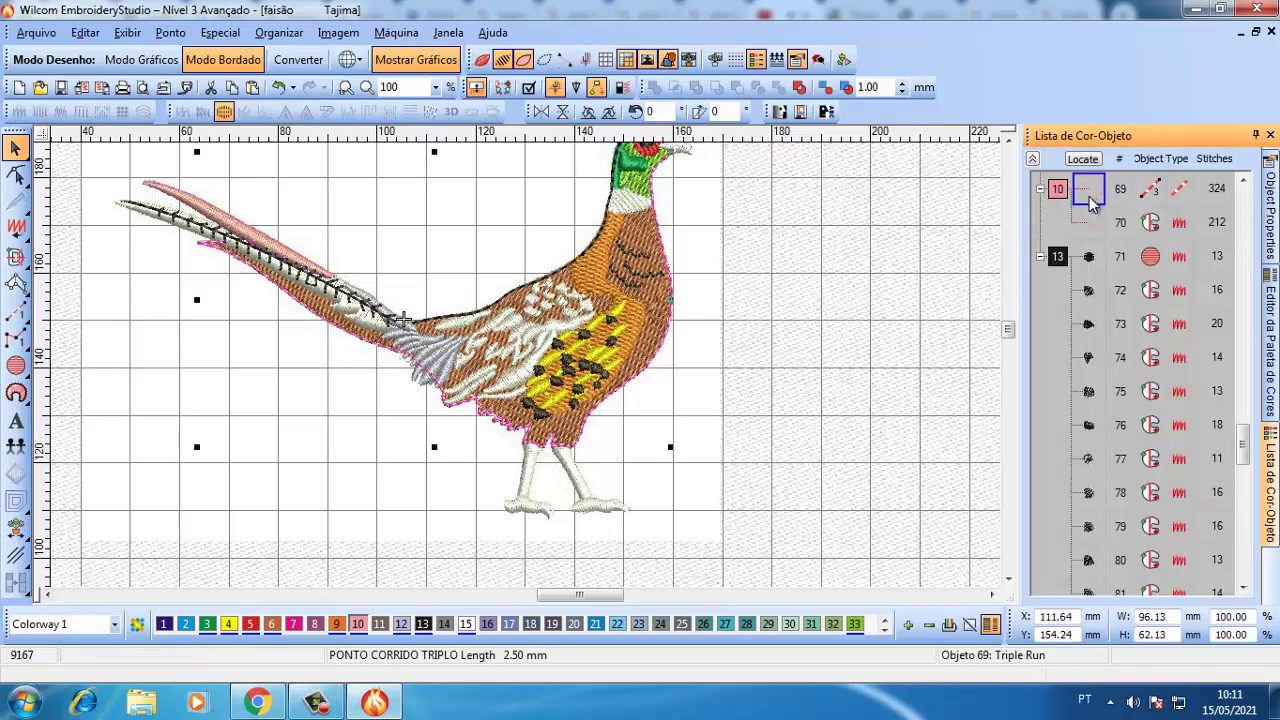
pyautogui.click(687, 146)
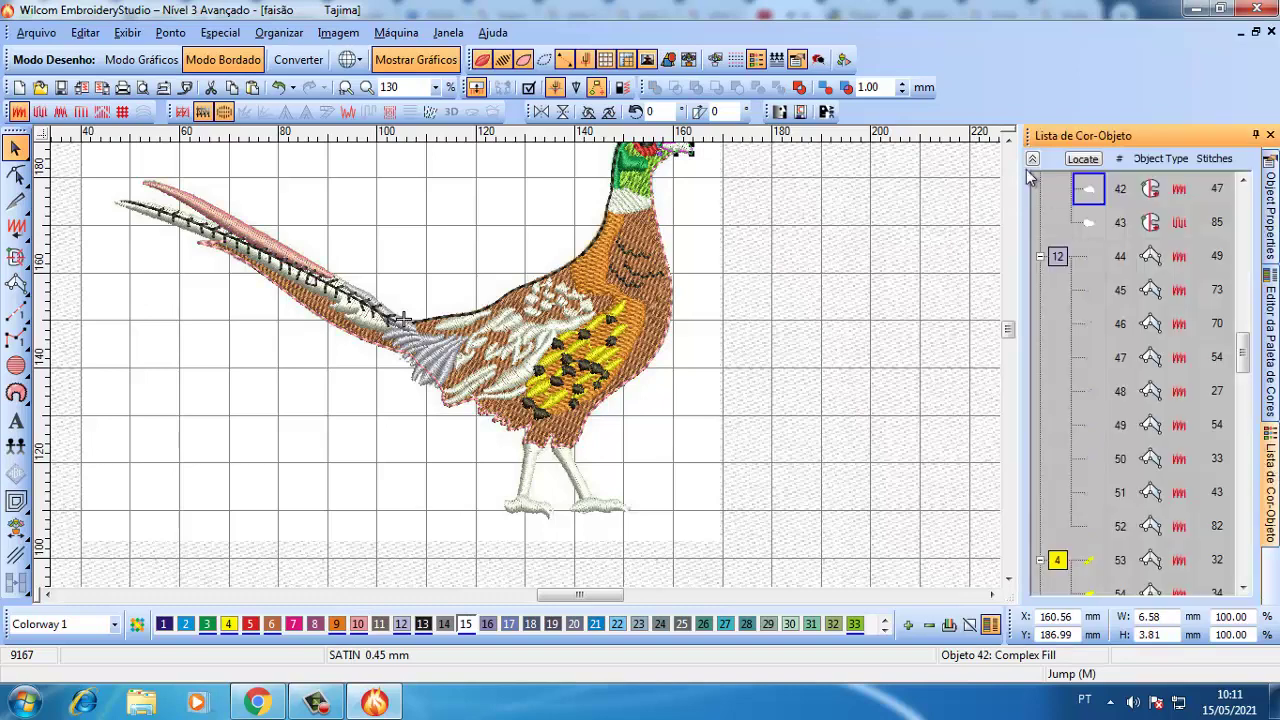
# - Expand colour 15 in the color-object list and select all of its white objects
pyautogui.scroll(10, 1103, 261)
pyautogui.click(1040, 411)
pyautogui.click(1057, 412)
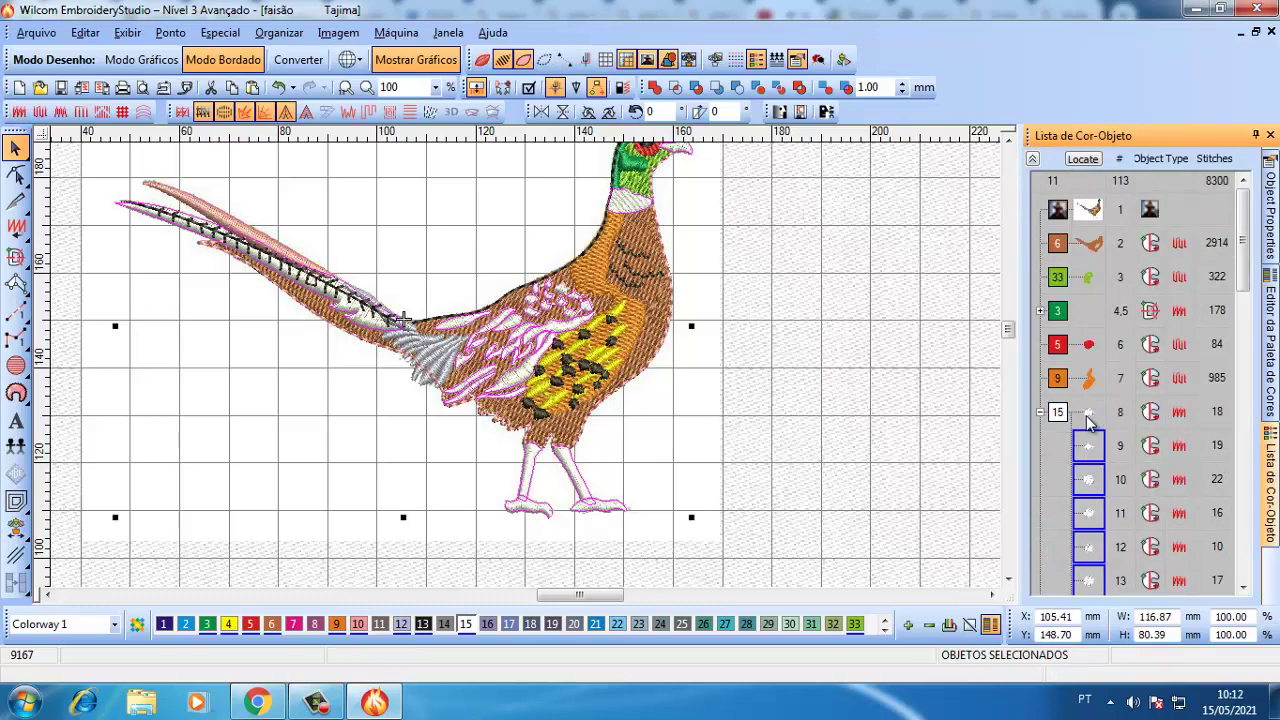
# - Try to branch all the selected white objects, including the neck collar, and undo the attempt
pyautogui.click(478, 88)
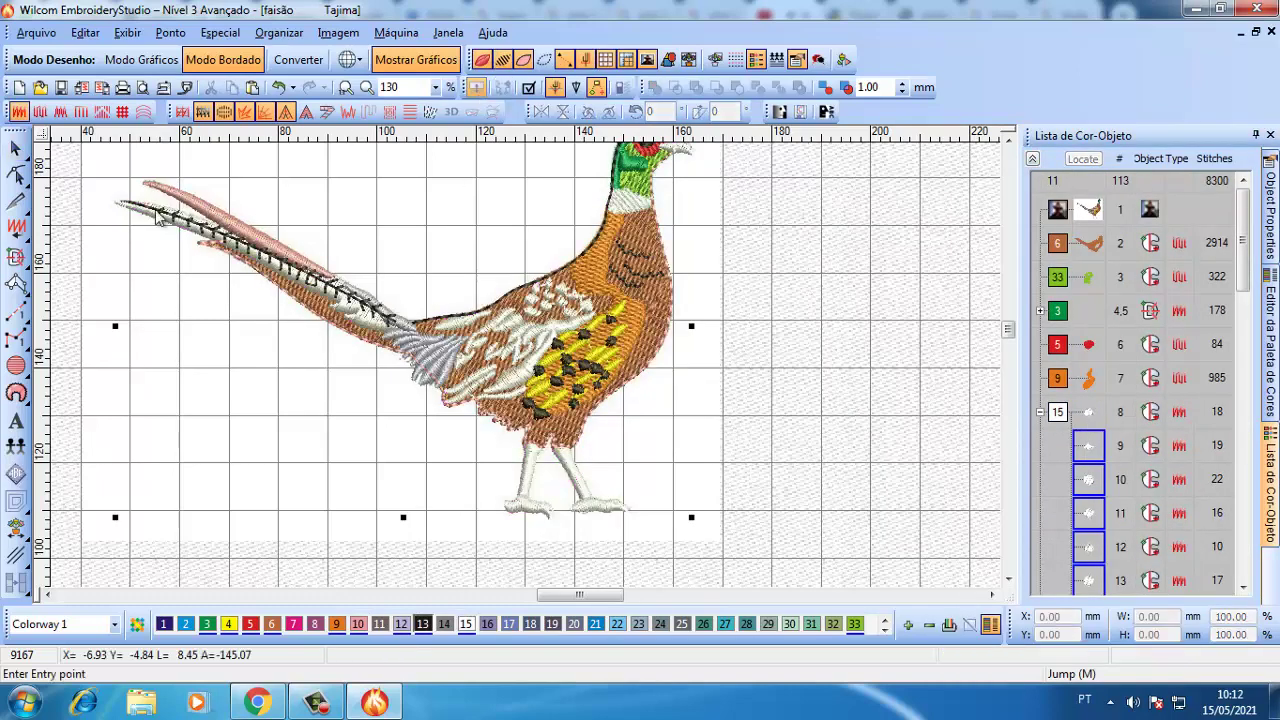
pyautogui.click(280, 240)
pyautogui.click(598, 320)
pyautogui.hotkey('ctrl', 'z')
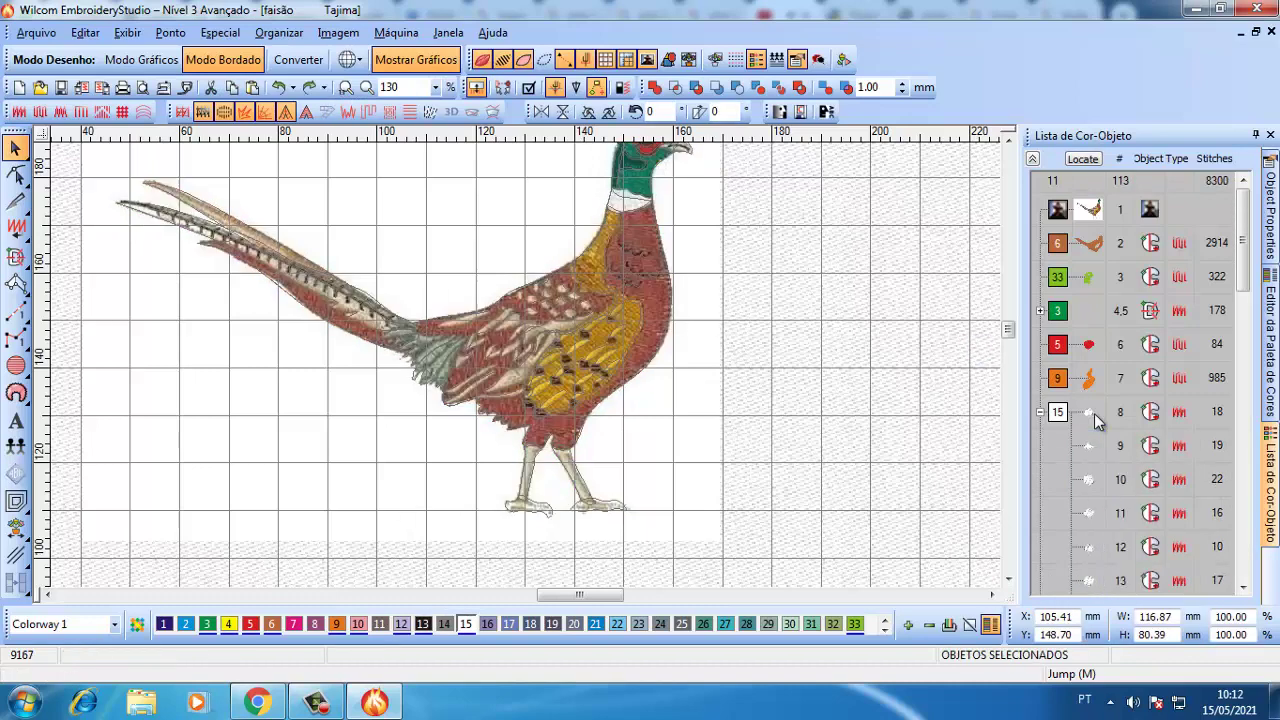
pyautogui.hotkey('ctrl', 'z')
# - Exclude the neck collar and branch the other white objects, with the entry point near the tail tip and the exit point on the wing
pyautogui.keyDown('ctrl'); pyautogui.click(621, 205); pyautogui.keyUp('ctrl')
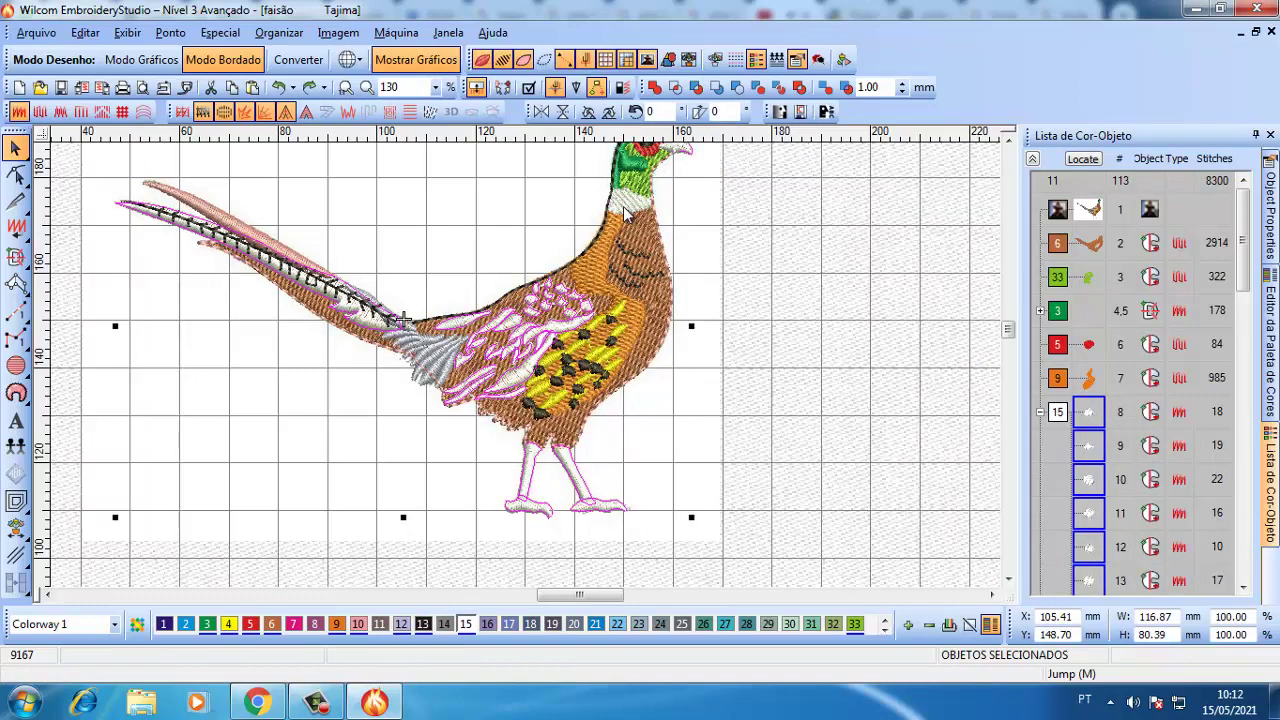
pyautogui.click(503, 86)
pyautogui.click(145, 212)
pyautogui.click(579, 326)
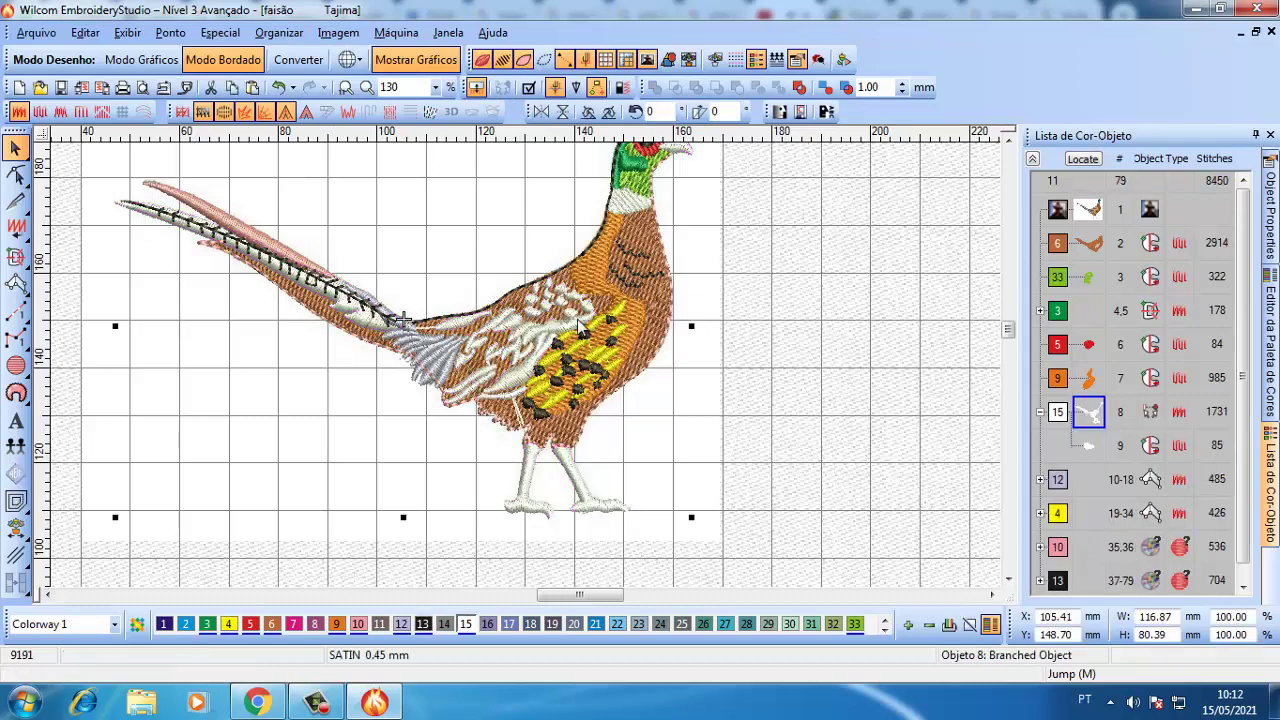
pyautogui.click(278, 87)
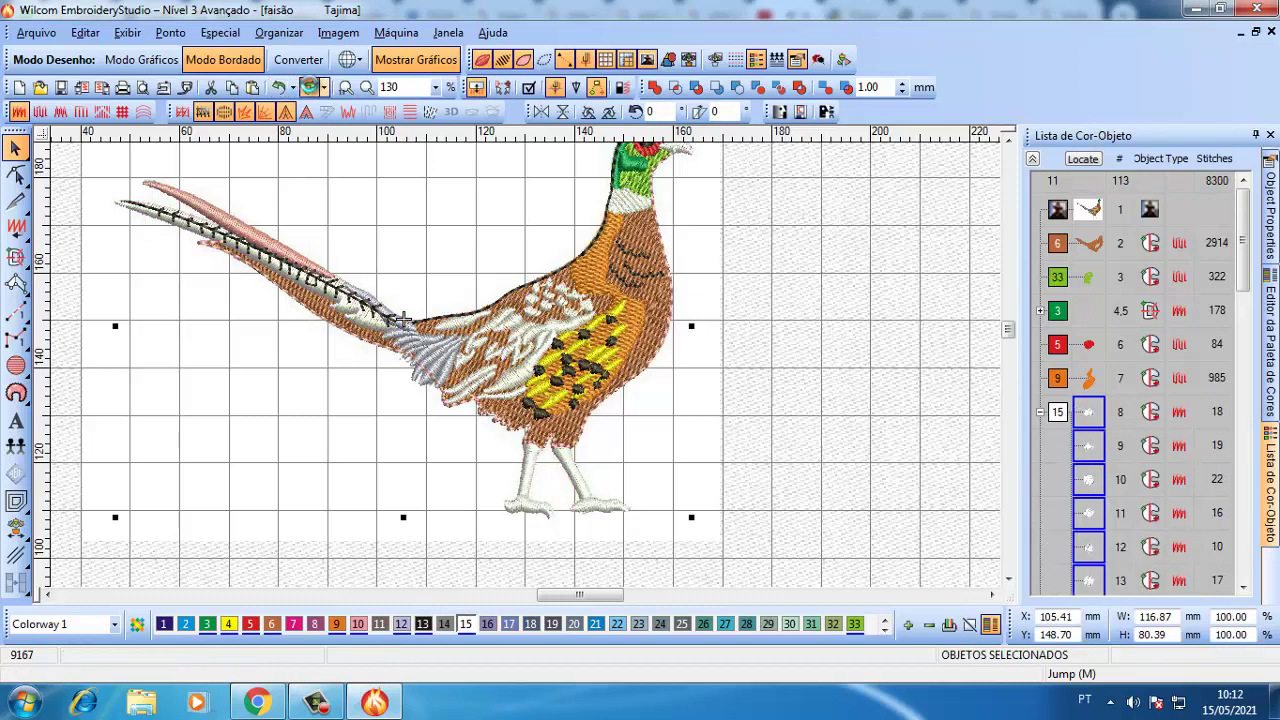
pyautogui.click(310, 87)
# - Go through the white neck collar, orange breast and brown body fills in Reshape mode, adjusting their entry and exit points
pyautogui.click(1088, 446)
pyautogui.press('h')
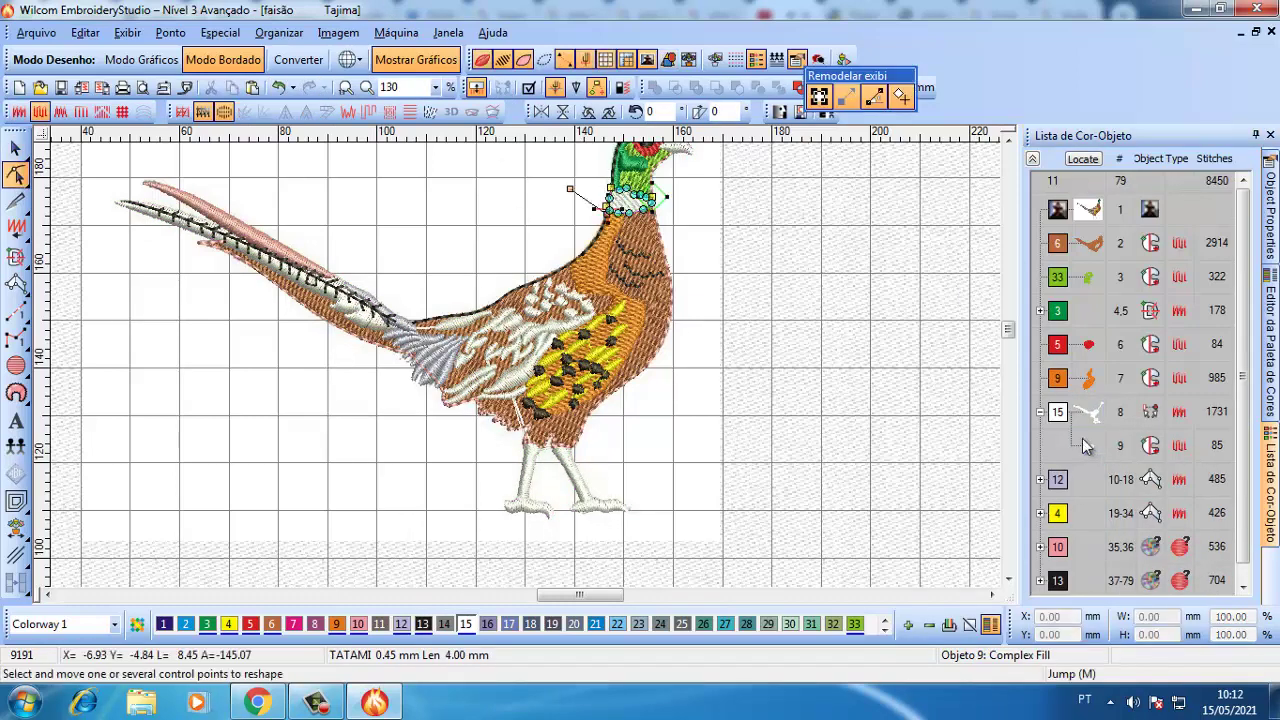
pyautogui.click(1092, 380)
pyautogui.click(1090, 243)
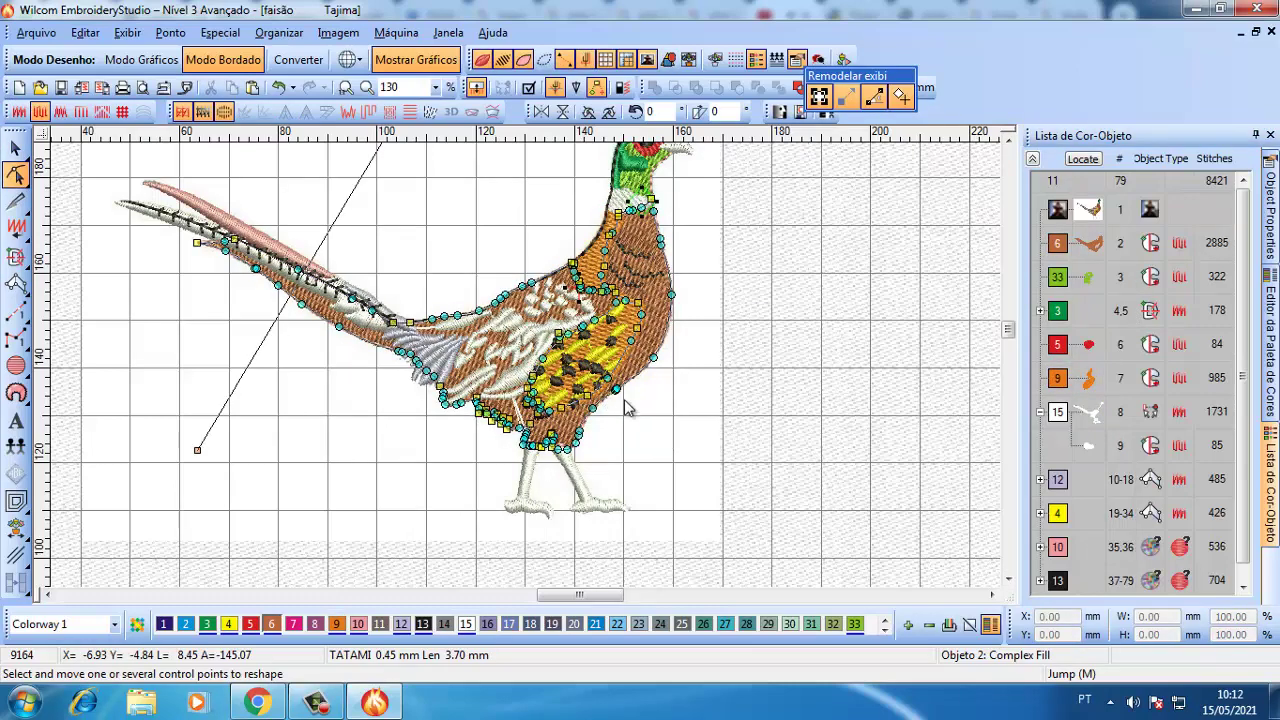
pyautogui.press('Escape')
# - Branch the lavender tail-base feathers, and branch the yellow feathers with entry at their upper tip and exit at their lower end
pyautogui.click(440, 350)
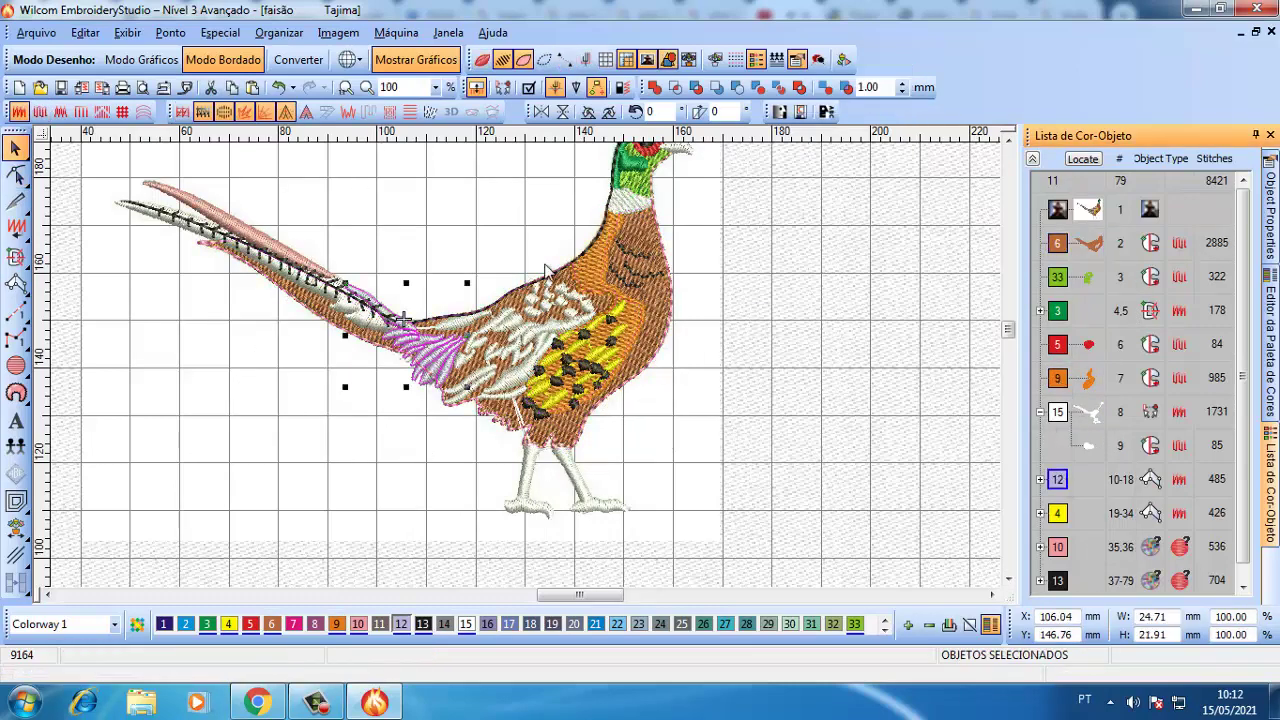
pyautogui.press('Return')
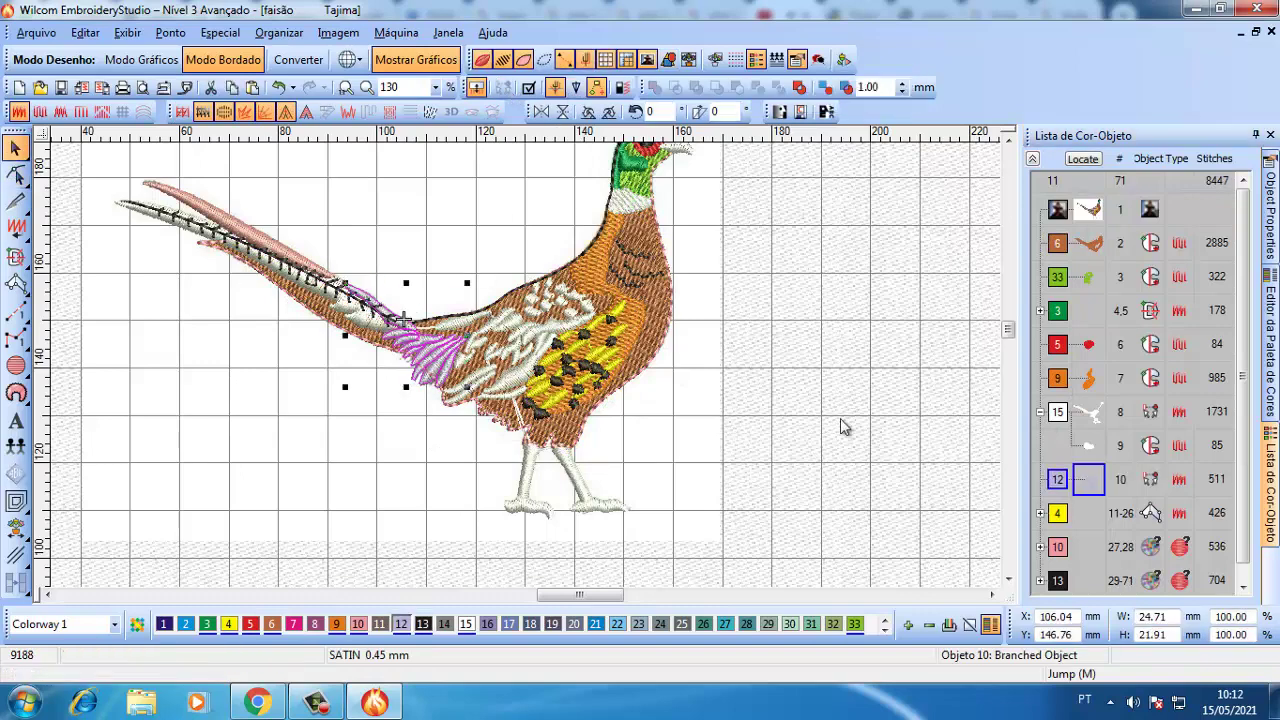
pyautogui.click(1057, 513)
pyautogui.click(617, 88)
pyautogui.click(630, 296)
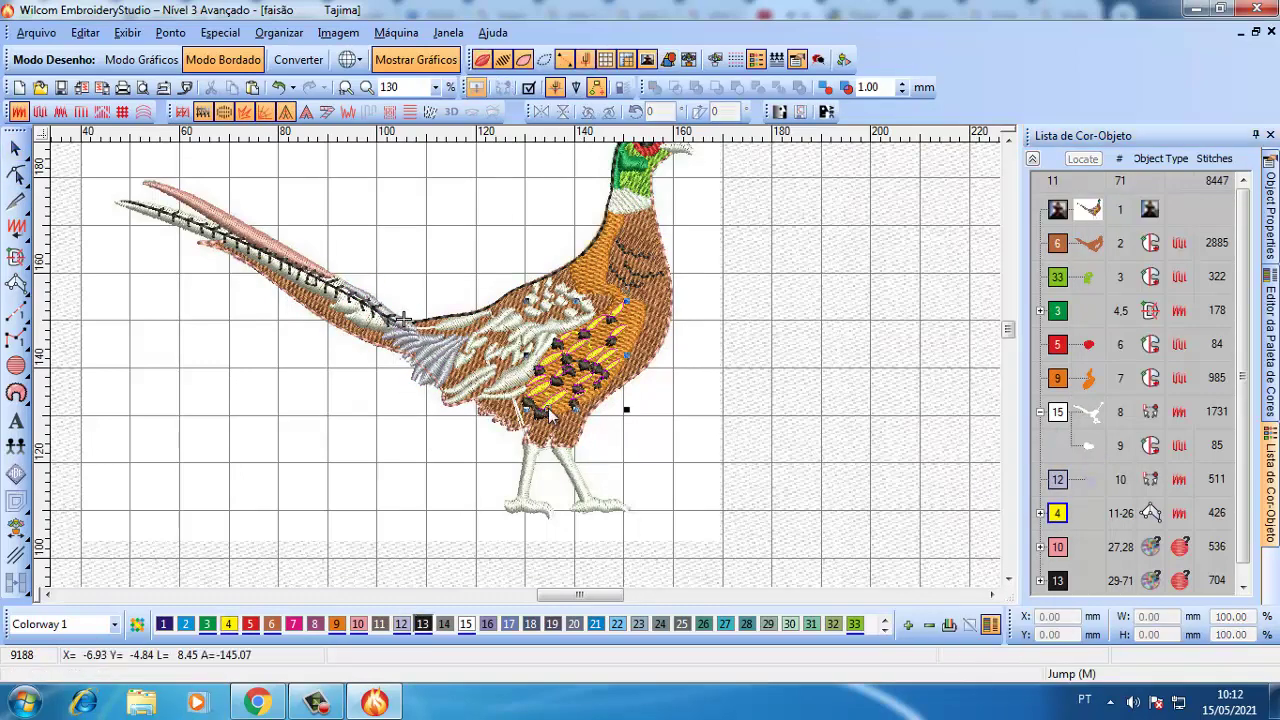
pyautogui.click(548, 415)
# - Reshape the pink body outline and the pink tail feather to adjust their entry and exit points
pyautogui.click(1085, 547)
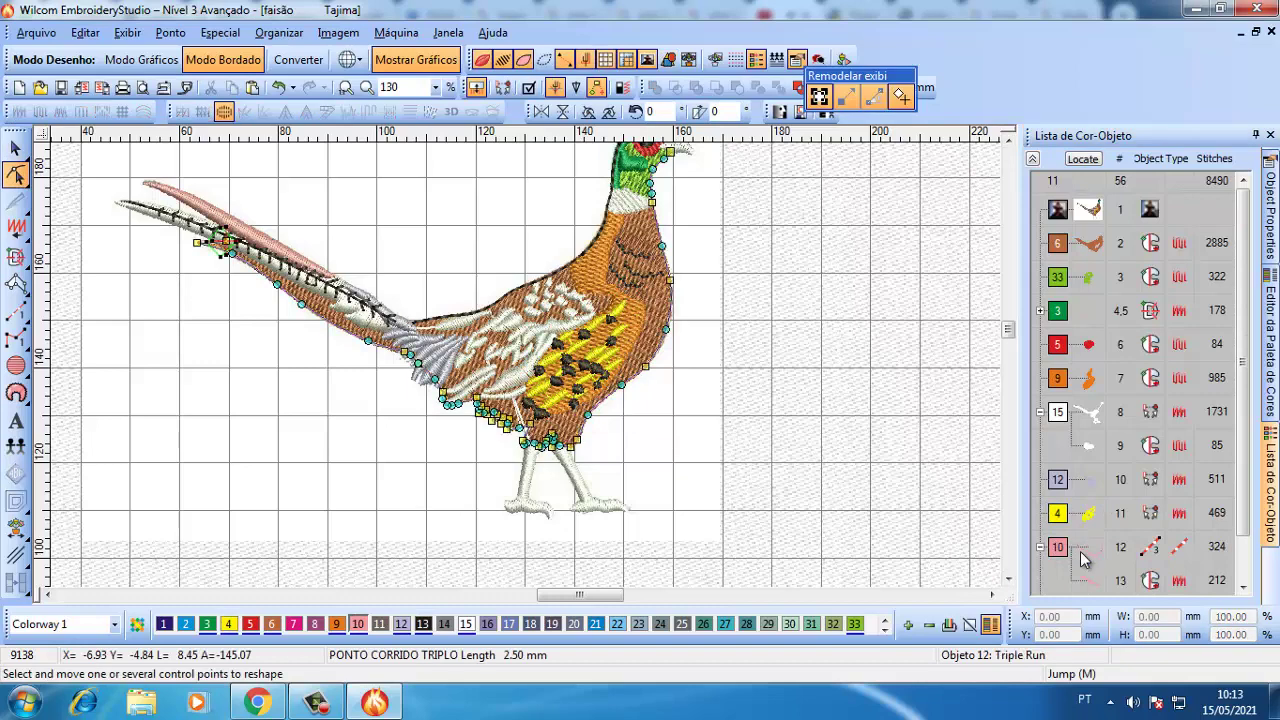
pyautogui.click(1088, 579)
pyautogui.press('h')
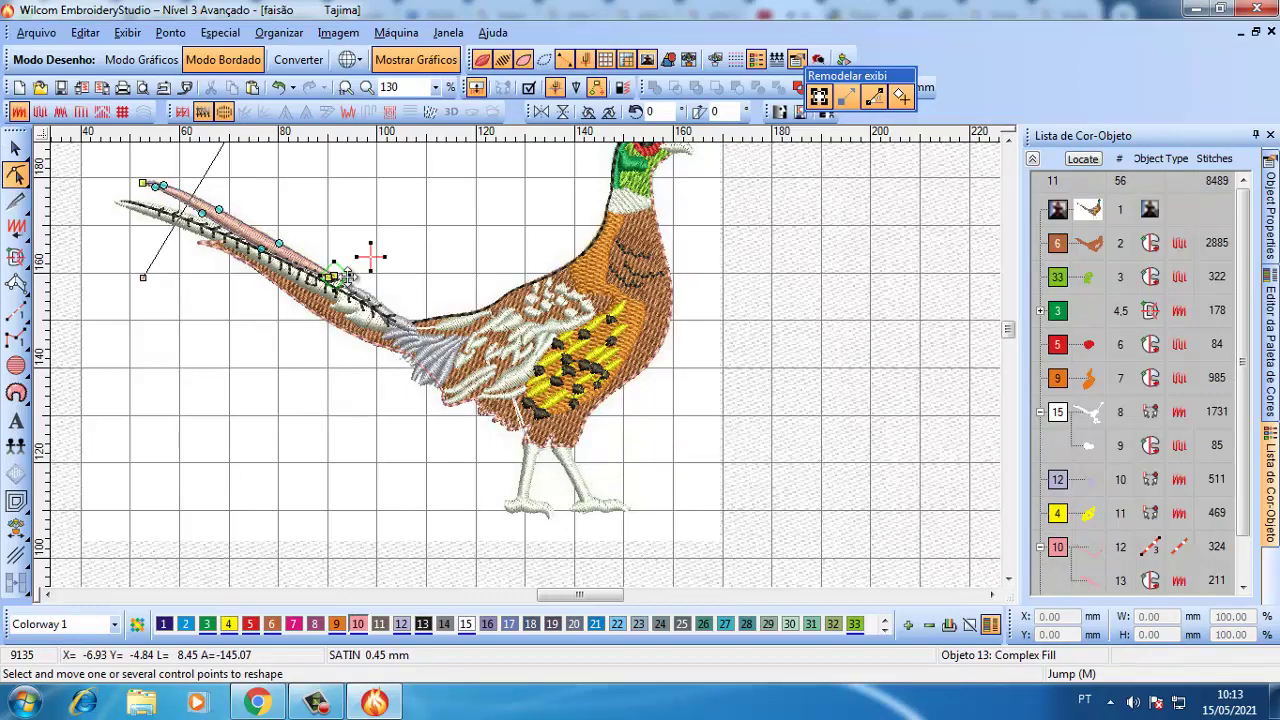
pyautogui.press('Escape')
# - Select the black objects of colour 13 and branch the outlines, tail marks and spots, keeping the eye circle separate
pyautogui.click(1032, 158)
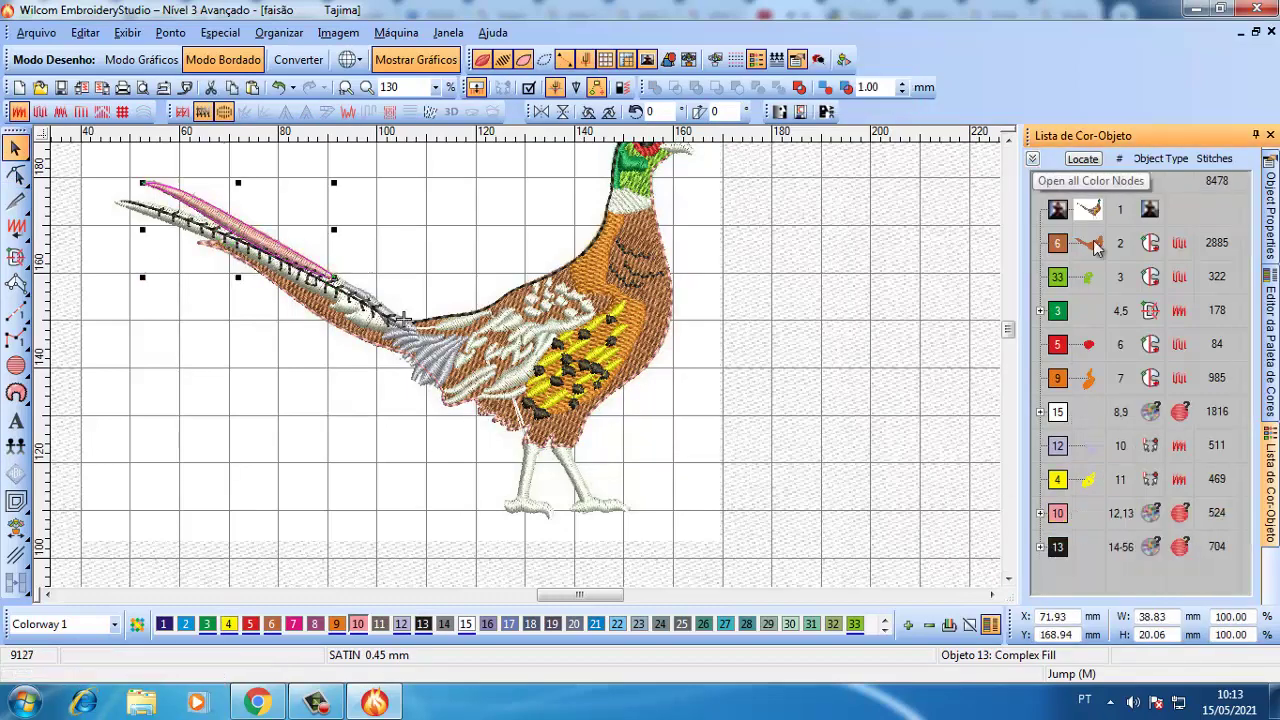
pyautogui.click(1058, 549)
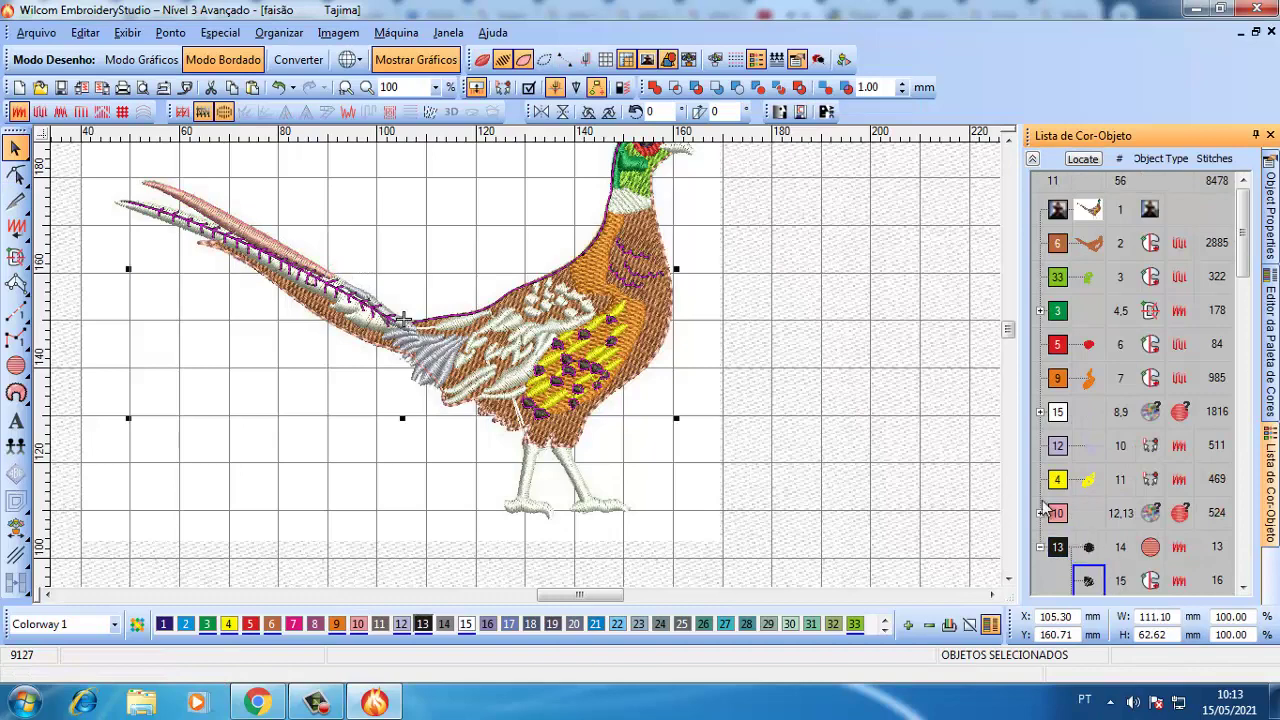
pyautogui.click(1088, 547)
pyautogui.press('h')
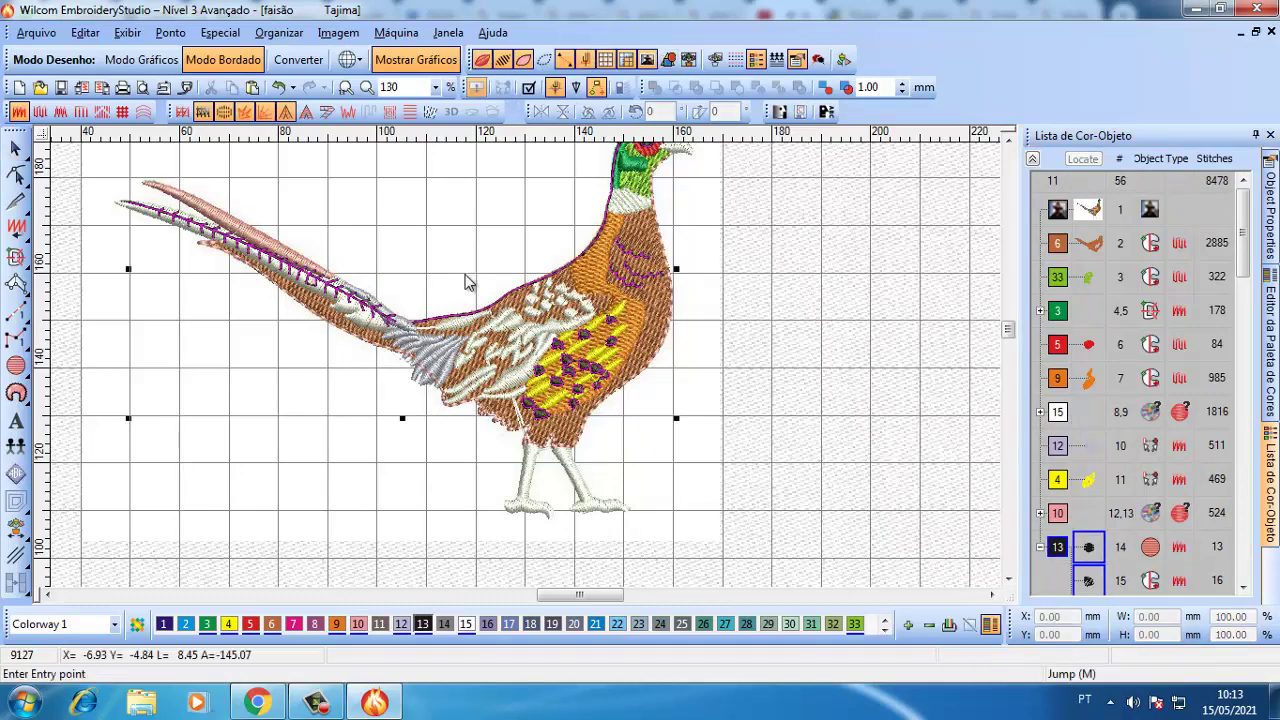
pyautogui.click(584, 372)
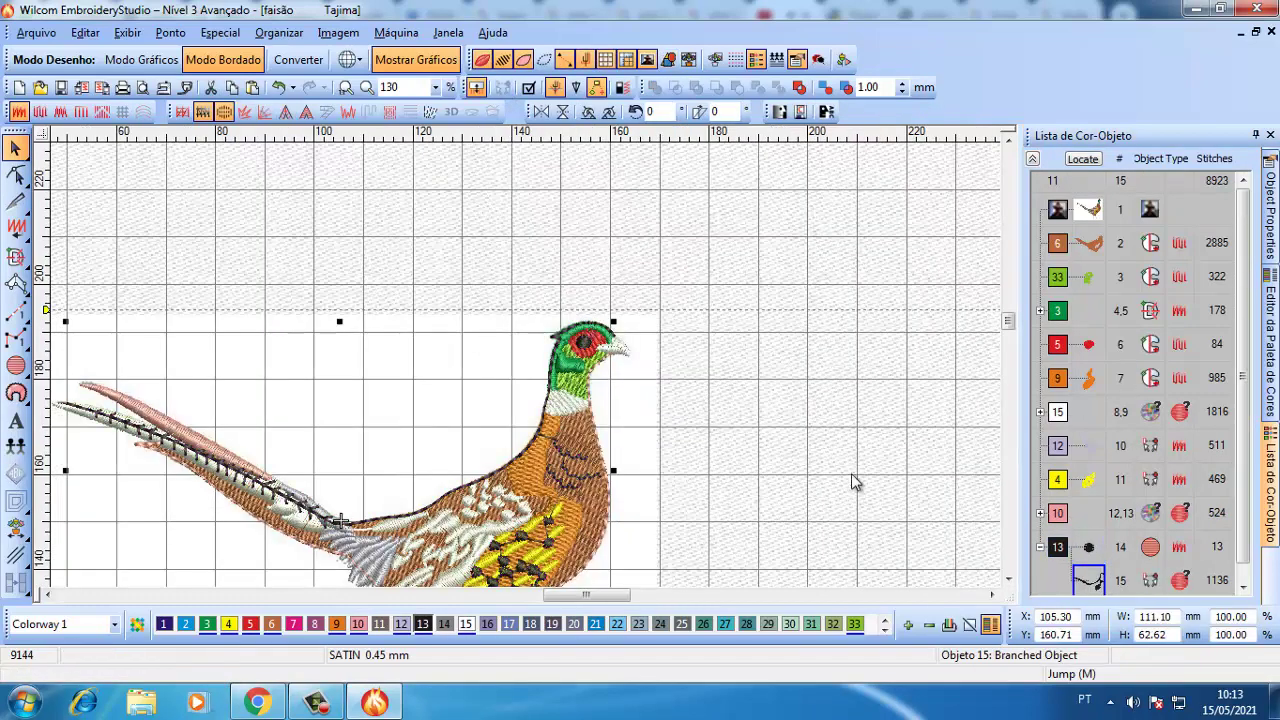
# - Reorder the black eye circle after the branched black details and go through both objects in Reshape mode
pyautogui.moveTo(1096, 558); pyautogui.dragTo(1097, 592)
pyautogui.press('h')
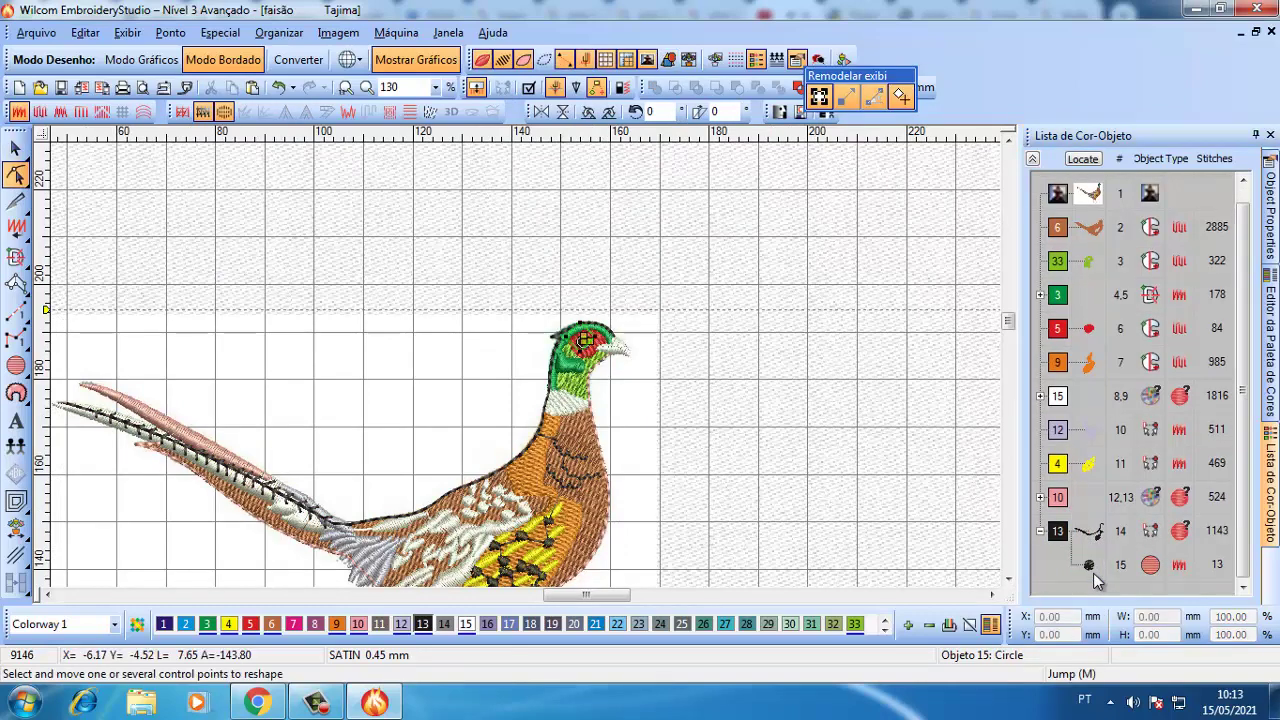
pyautogui.click(1092, 574)
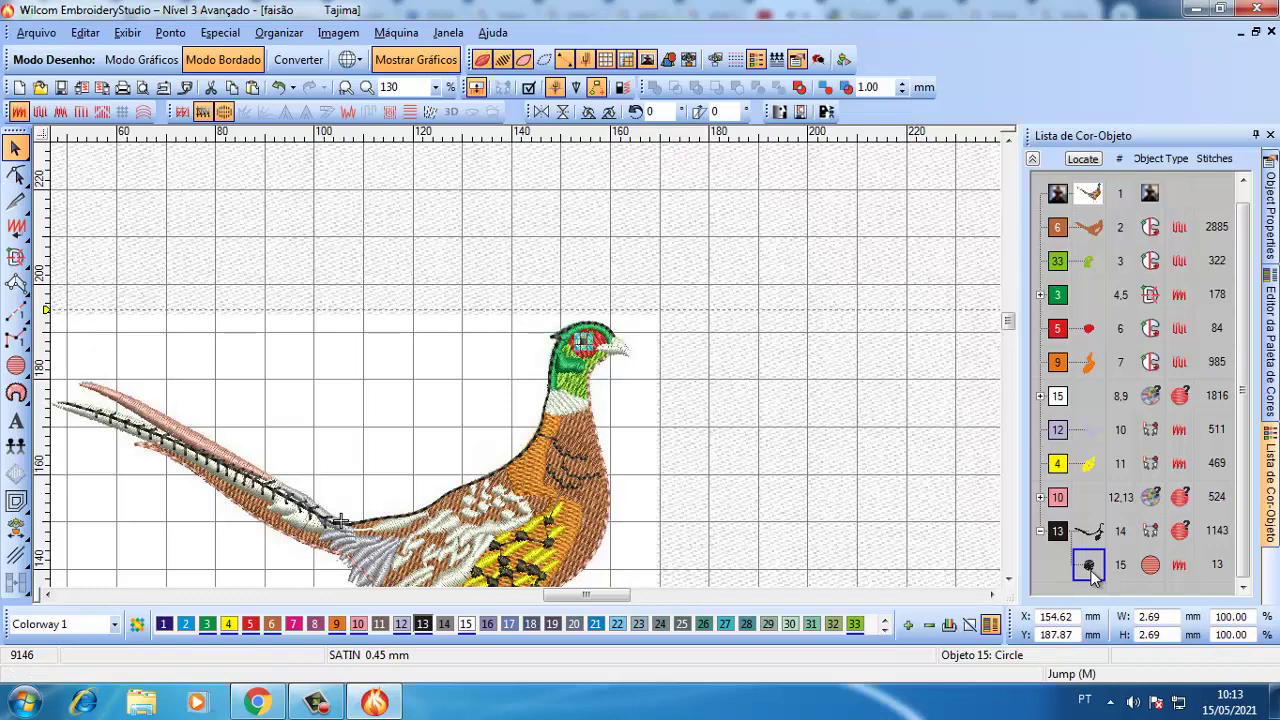
pyautogui.click(1090, 530)
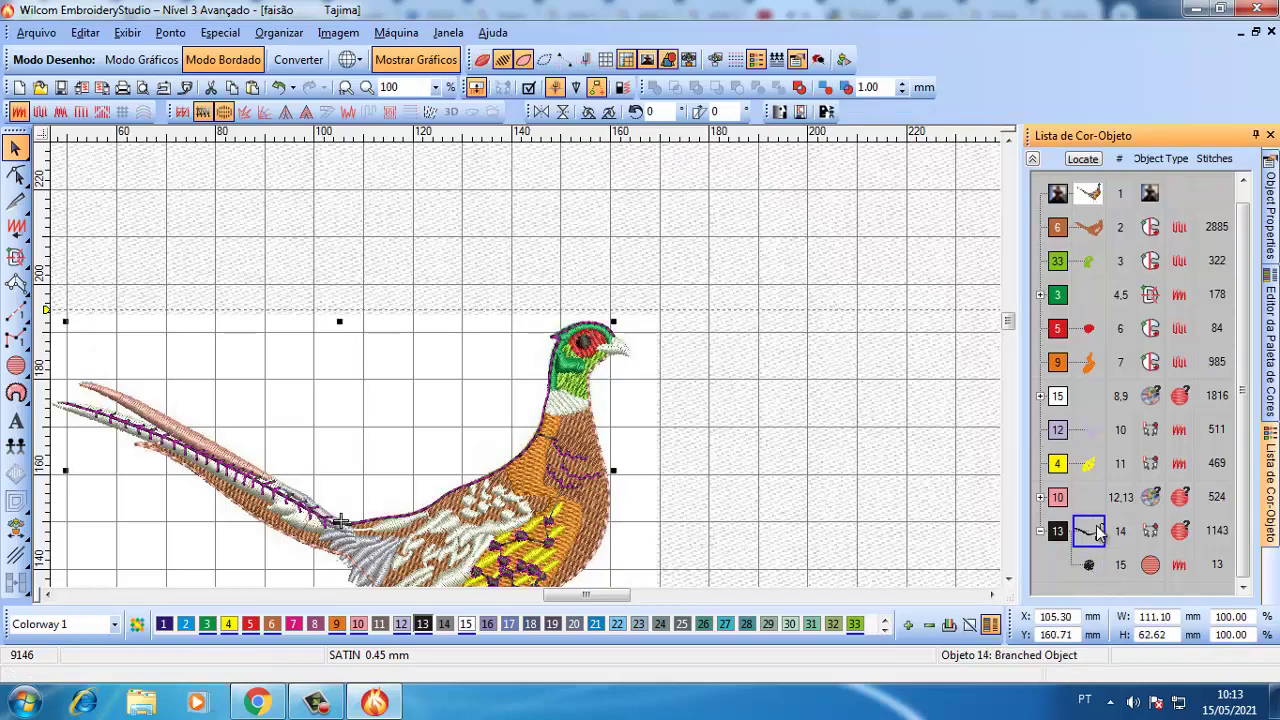
pyautogui.press('h')
pyautogui.press('Escape')
pyautogui.click(1090, 567)
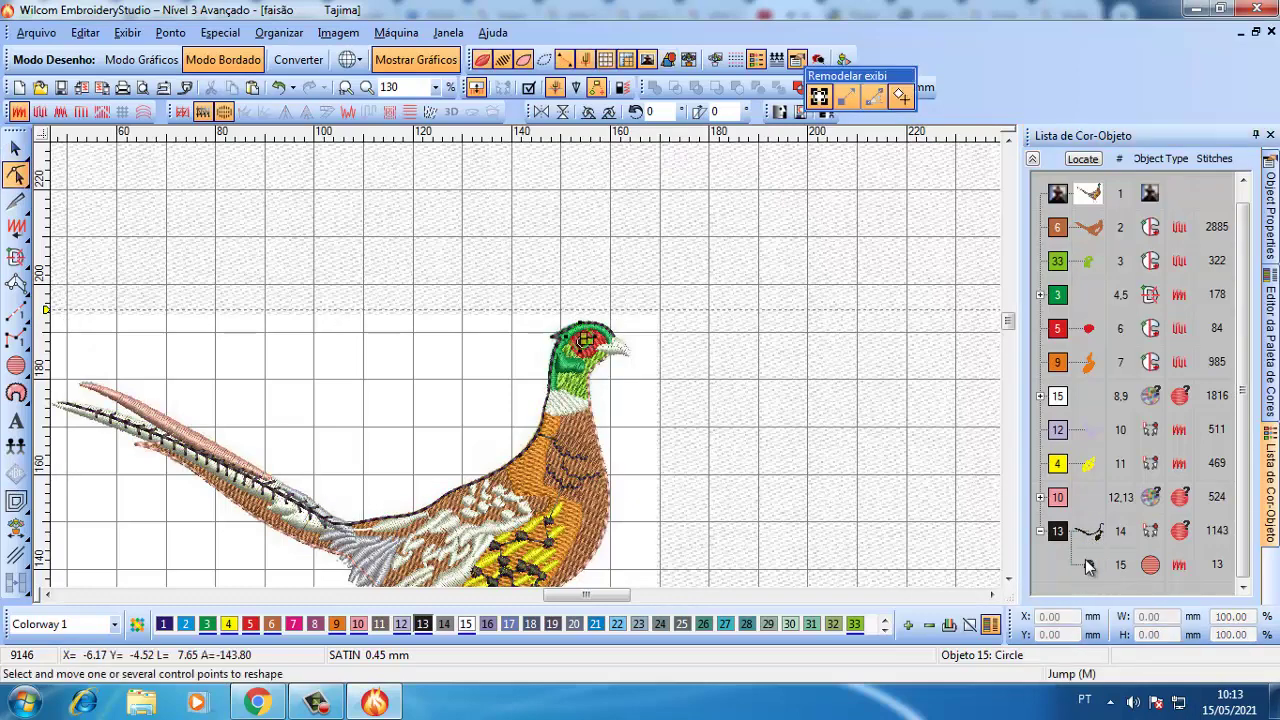
# - Select all objects and set the trim after each object to occur only if the next connector exceeds 10.00 mm
pyautogui.hotkey('ctrl', 'a')
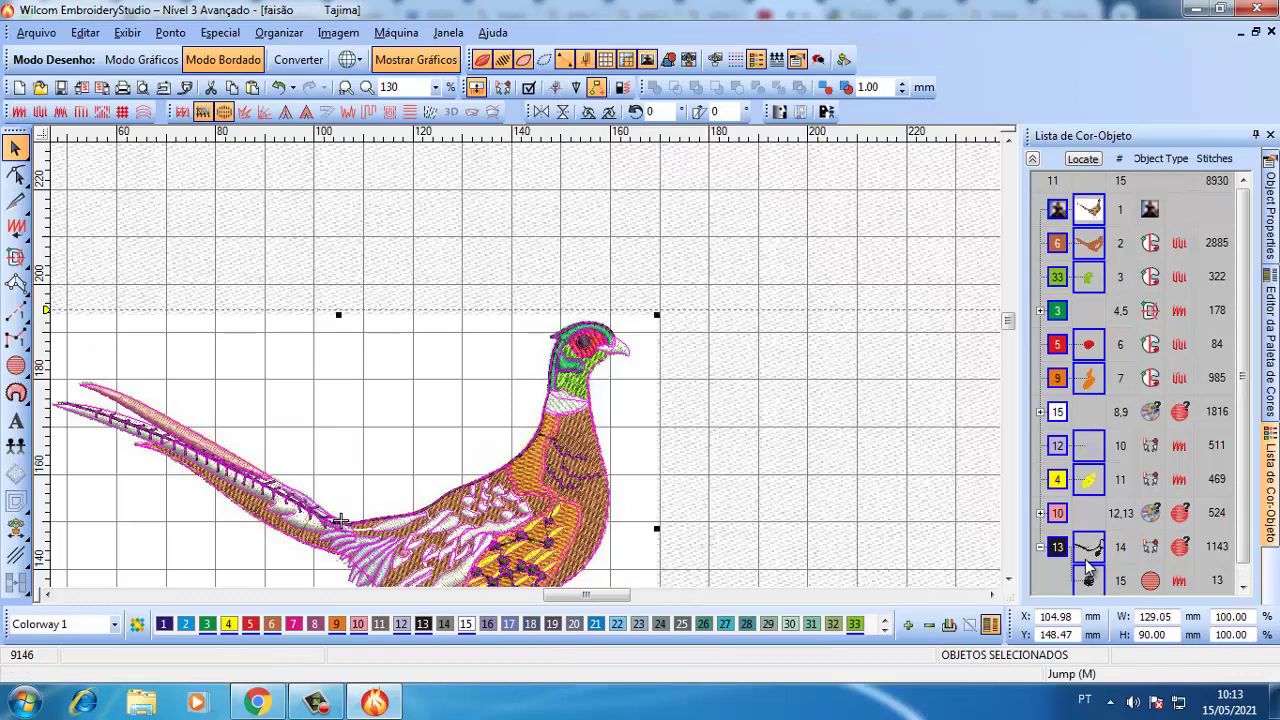
pyautogui.click(1270, 205)
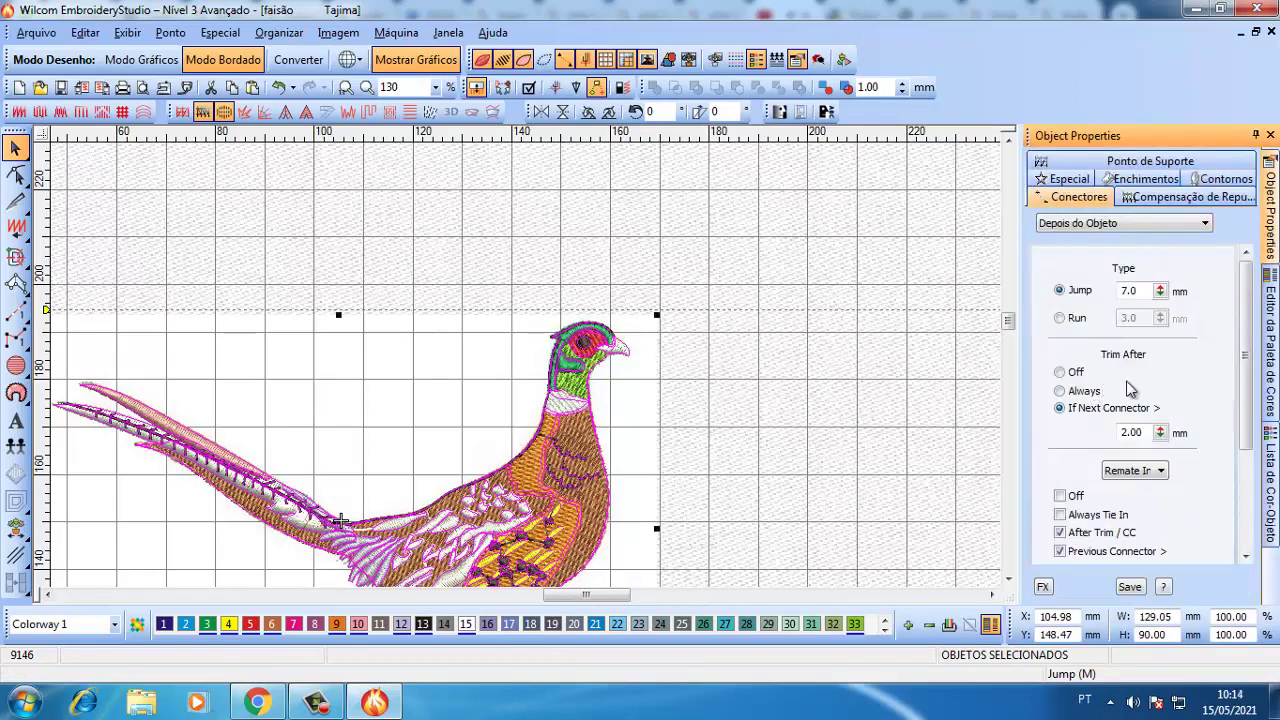
pyautogui.write('10')
pyautogui.press('Return')
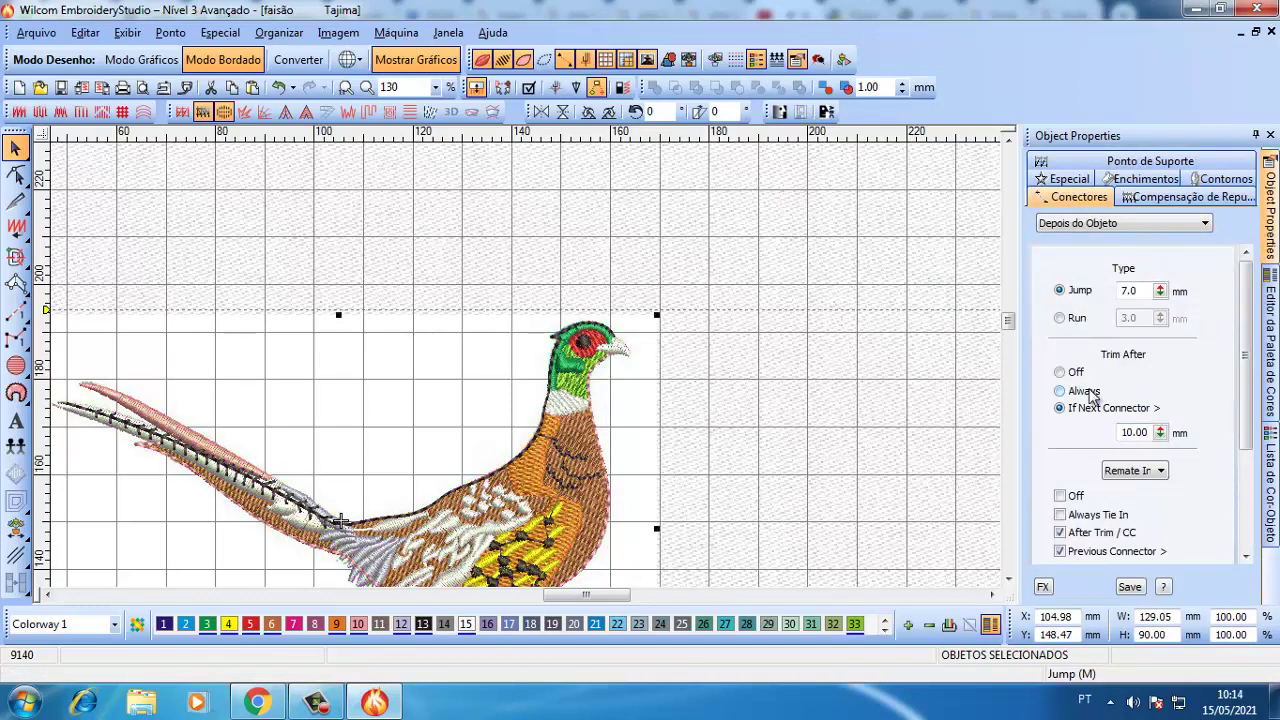
# - Check the Dentro do Objeto connector settings of all objects and clear the selection
pyautogui.click(1124, 223)
pyautogui.click(1090, 250)
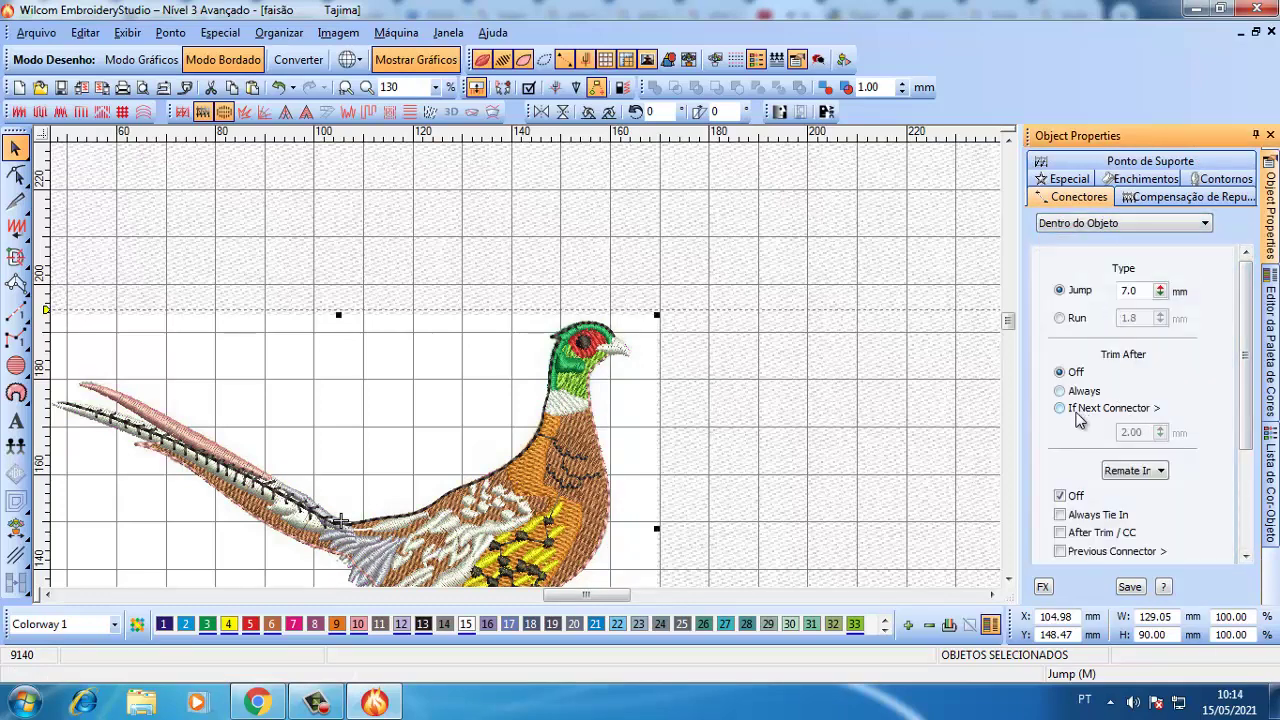
pyautogui.click(770, 272)
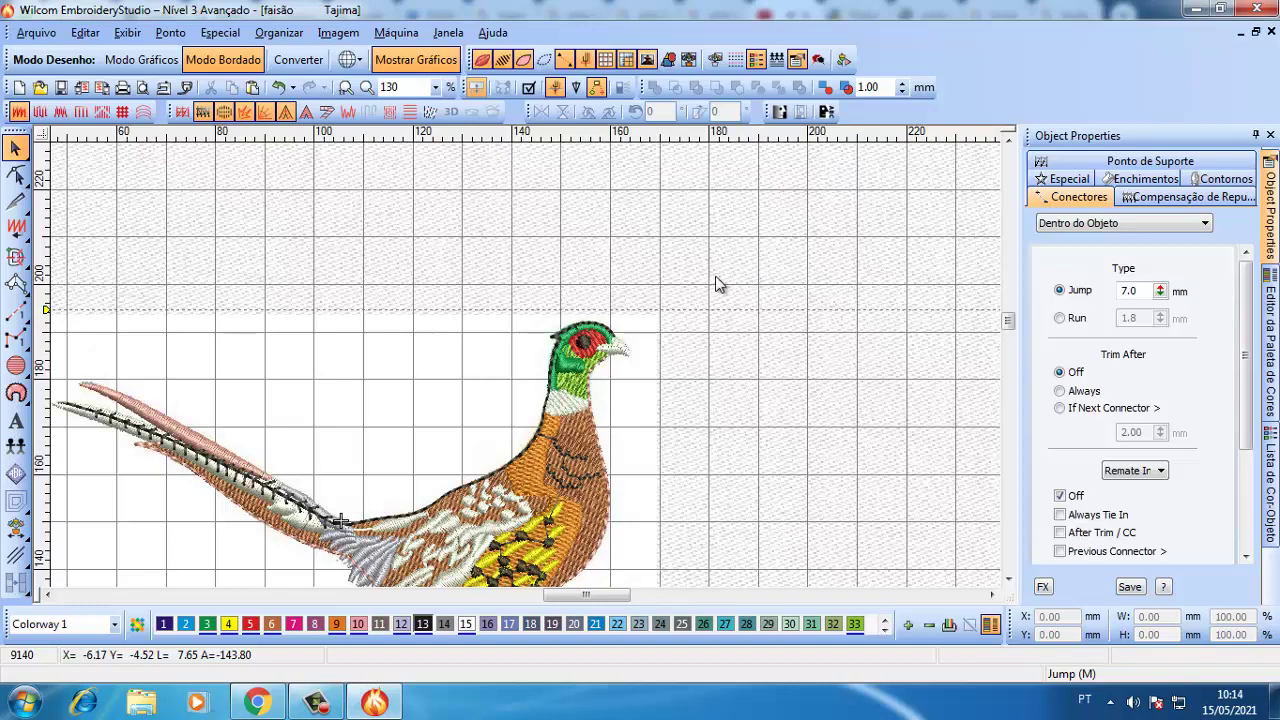
pyautogui.click(626, 358)
pyautogui.click(633, 370)
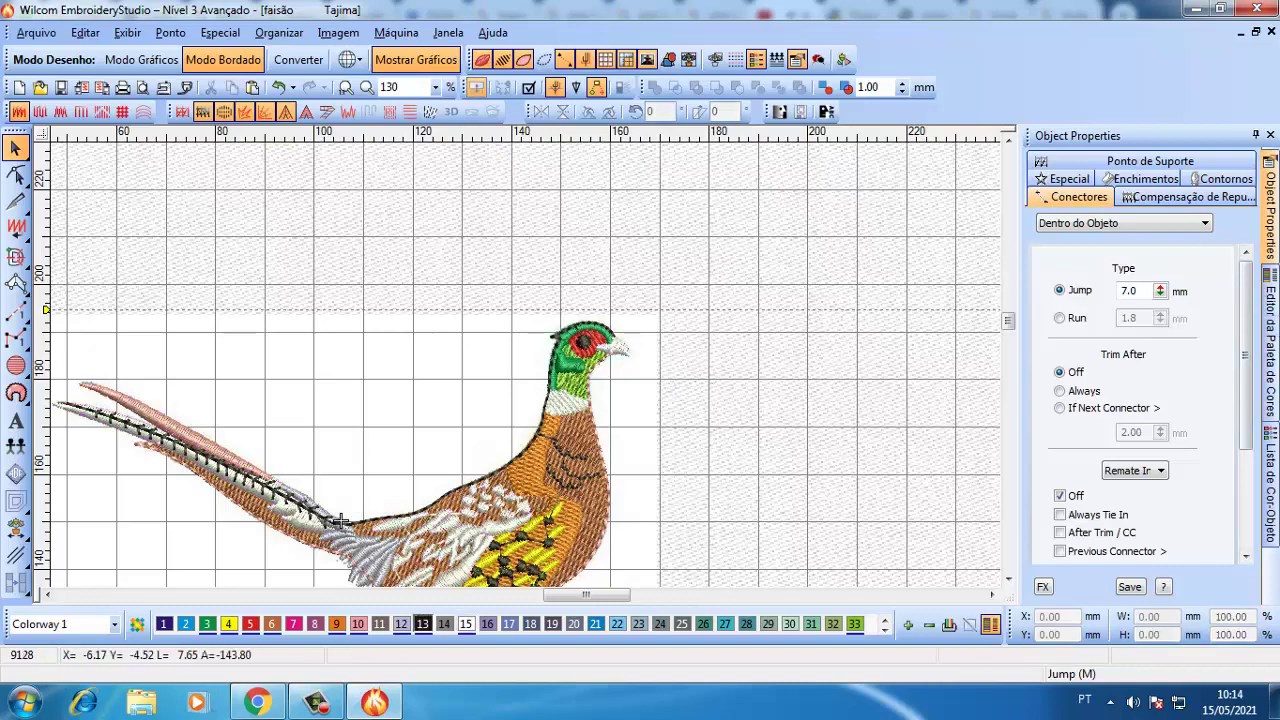
# - Select all white objects of colour 15 in the colour-object list
pyautogui.click(1270, 482)
pyautogui.click(1087, 457)
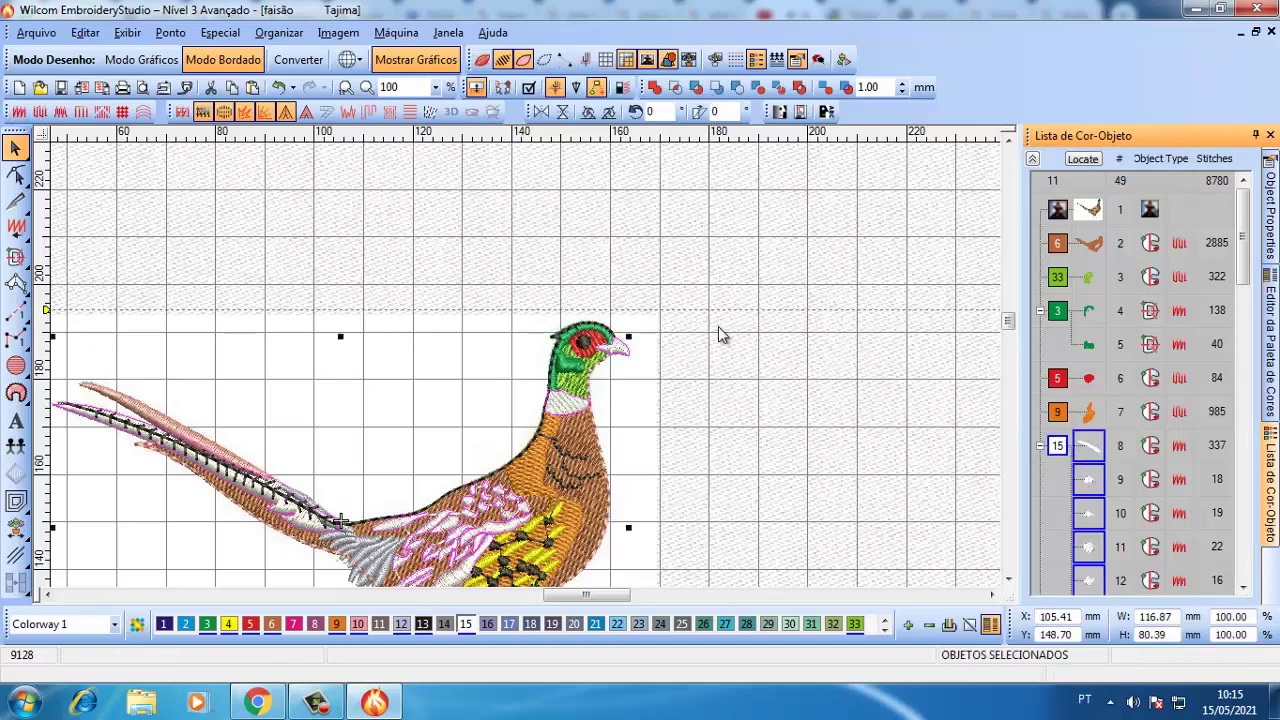
pyautogui.keyDown('ctrl'); pyautogui.click(566, 412); pyautogui.keyUp('ctrl')
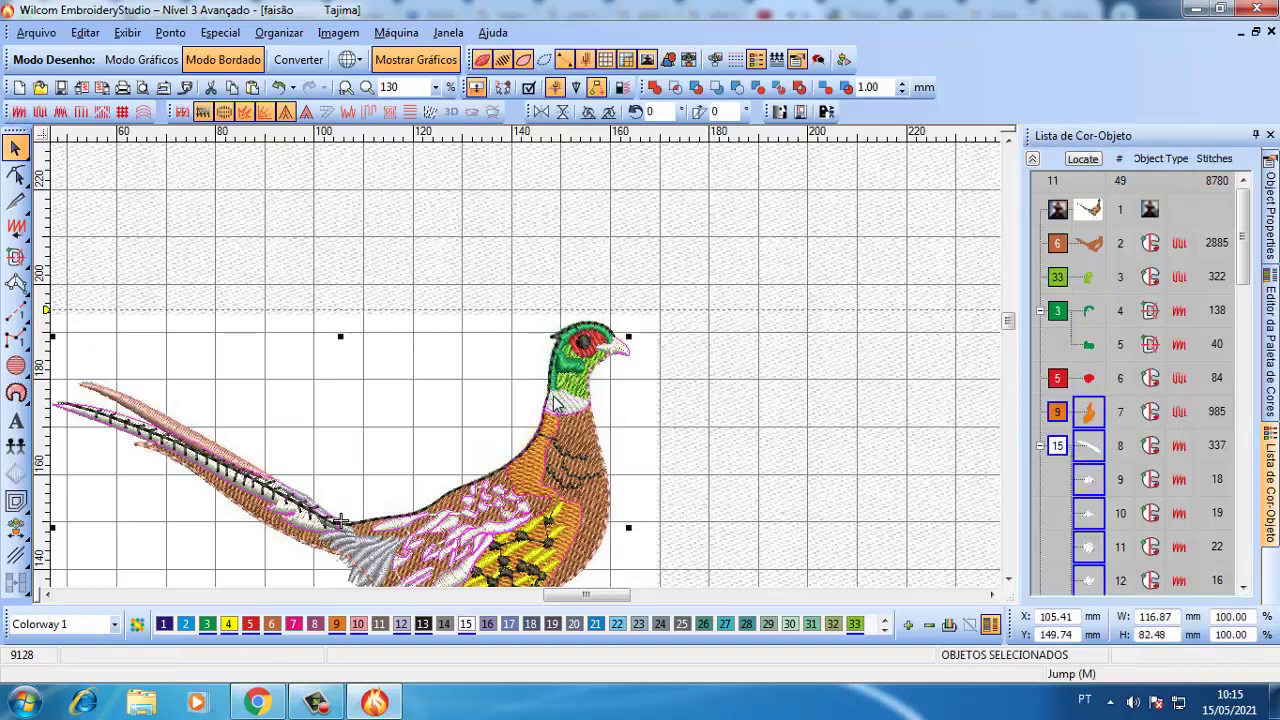
pyautogui.click(503, 87)
pyautogui.click(117, 420)
pyautogui.click(520, 530)
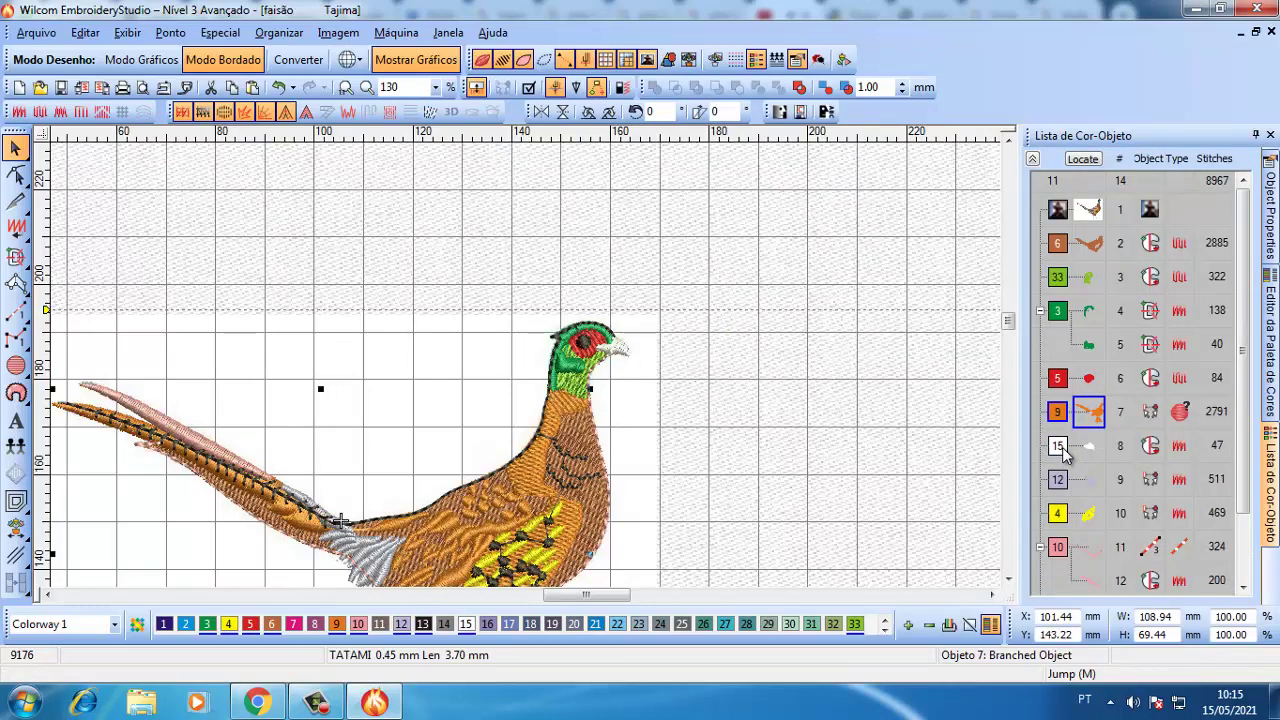
pyautogui.hotkey('ctrl', 'z')
pyautogui.hotkey('ctrl', 'z')
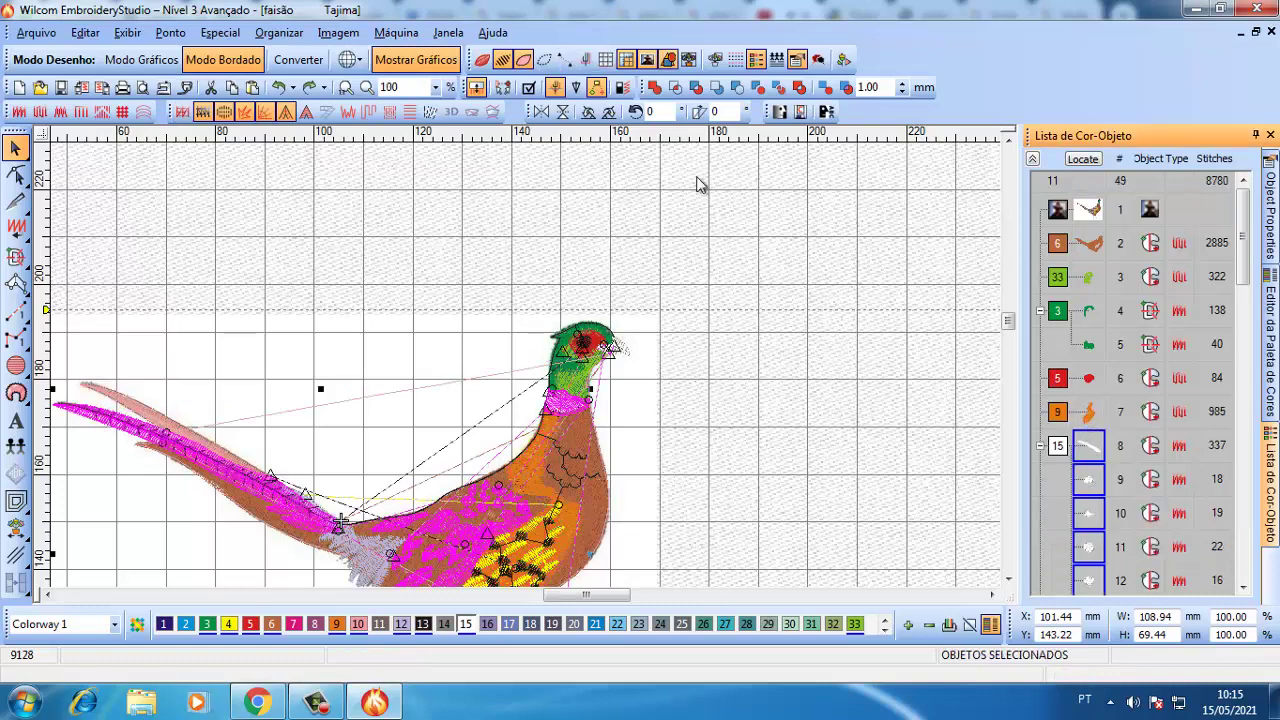
pyautogui.click(503, 87)
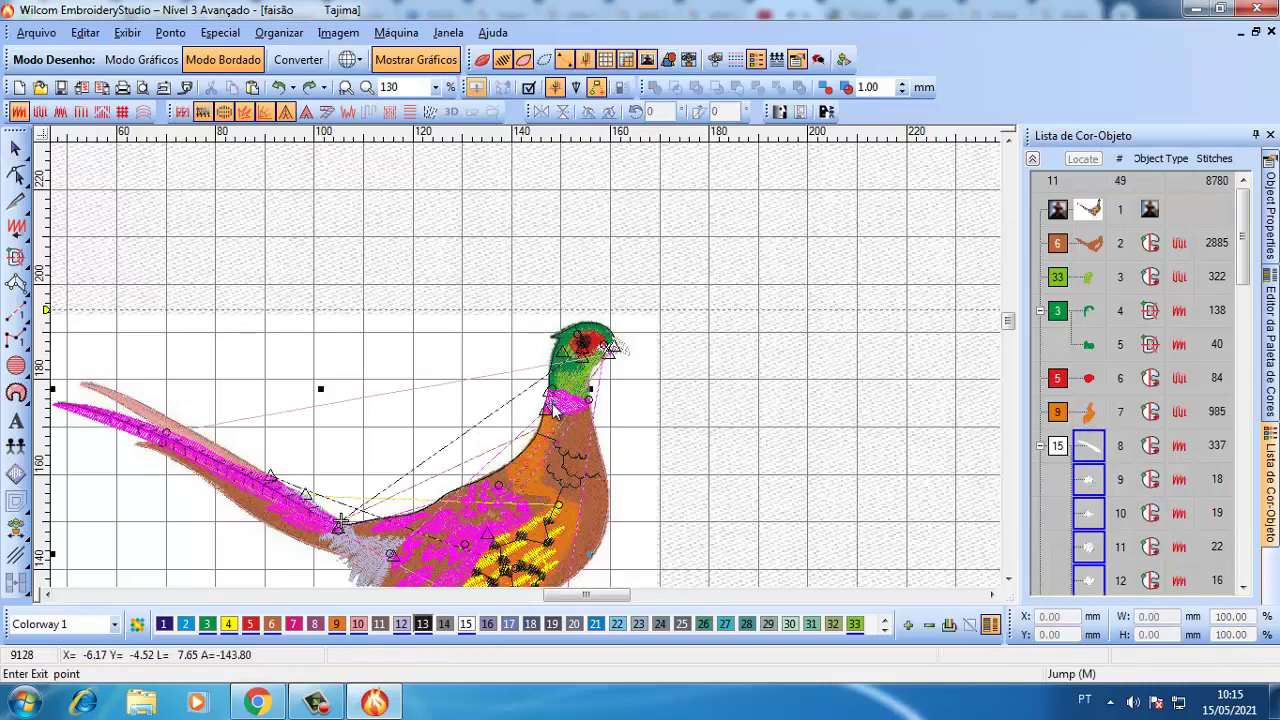
pyautogui.press('Escape')
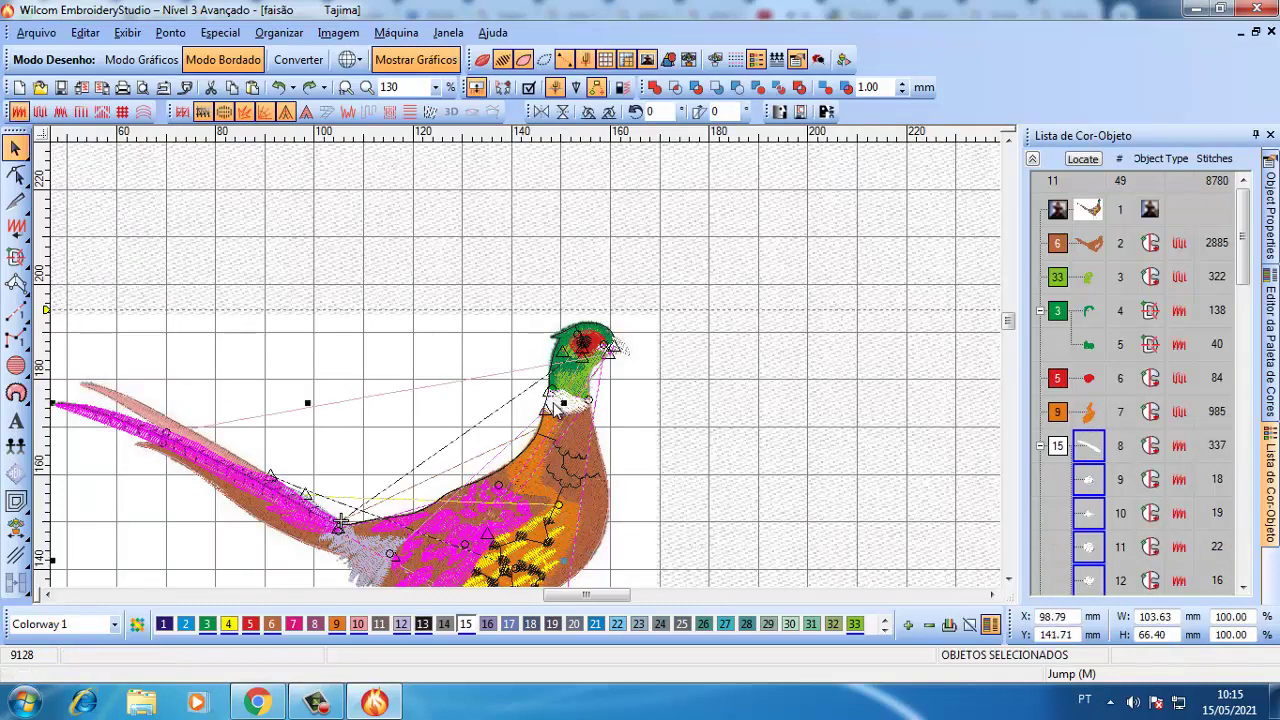
# - Branch the white tail, wing and leg objects of colour 15, leaving out the neck collar and the beak
pyautogui.click(503, 87)
pyautogui.click(563, 470)
pyautogui.click(525, 510)
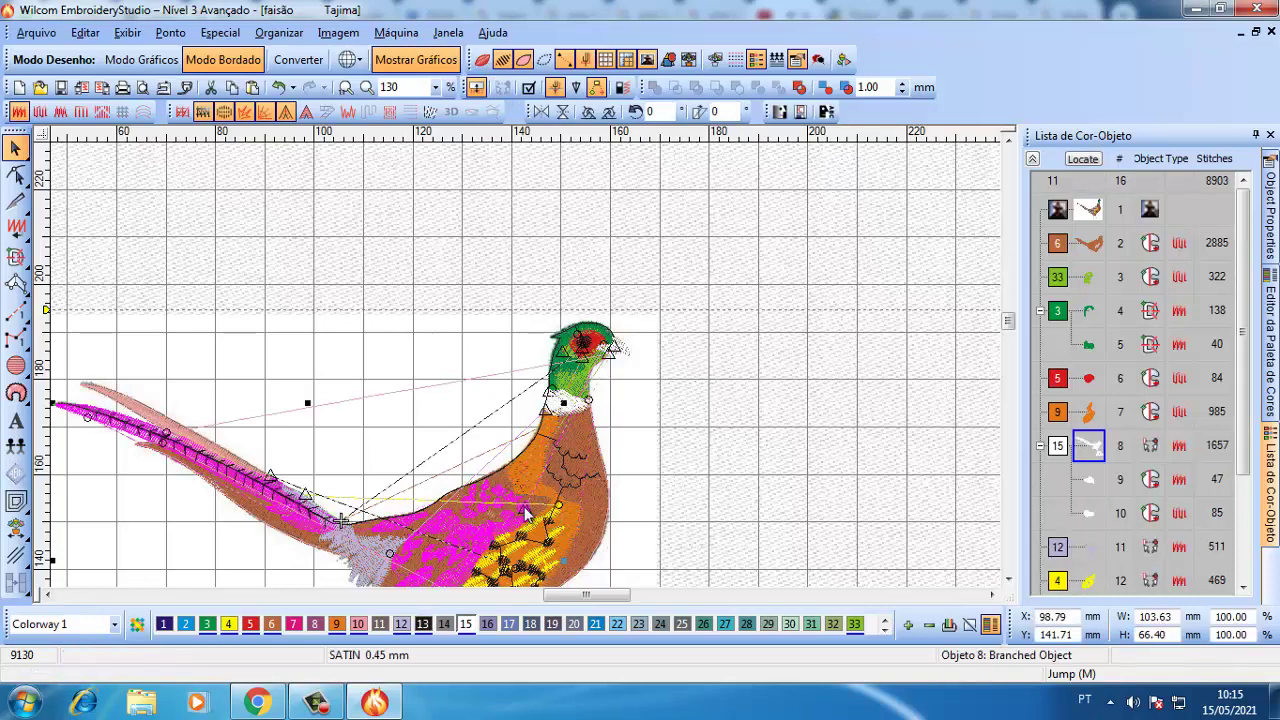
# - Place the white neck collar before the beak in the sequence and adjust both objects' entry and exit points in Reshape mode
pyautogui.click(1090, 481)
pyautogui.press('h')
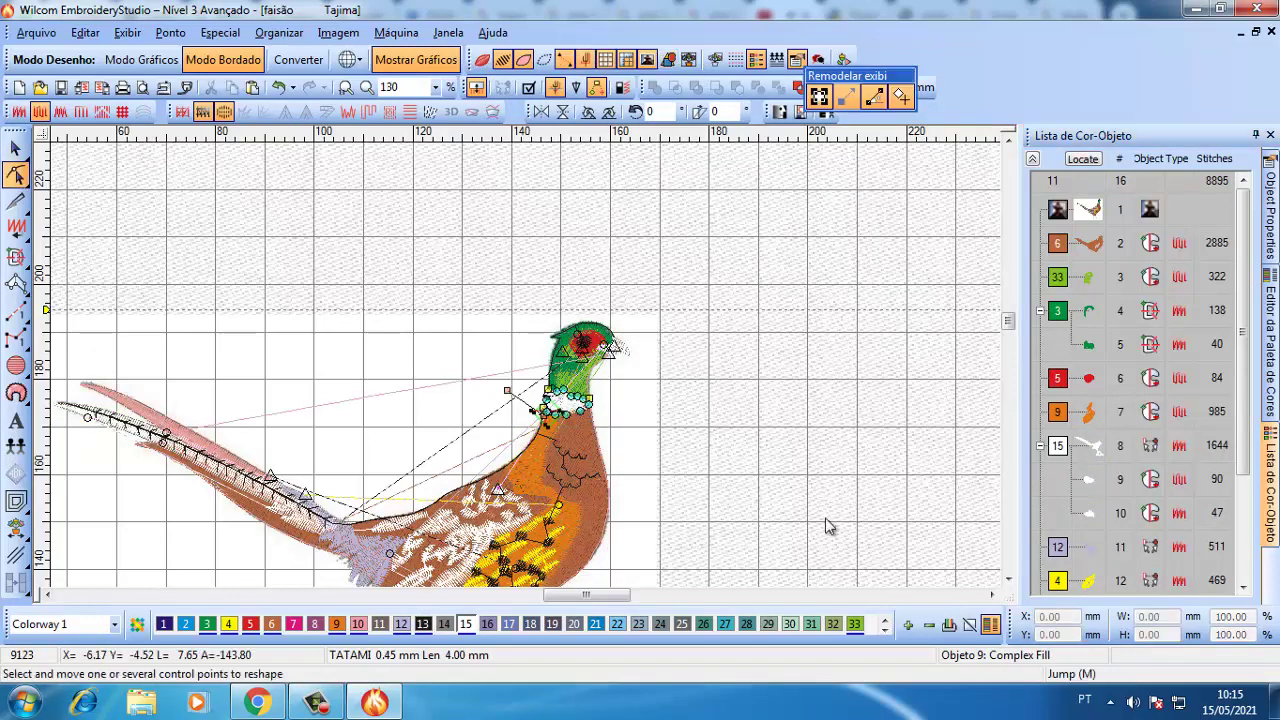
pyautogui.click(1089, 513)
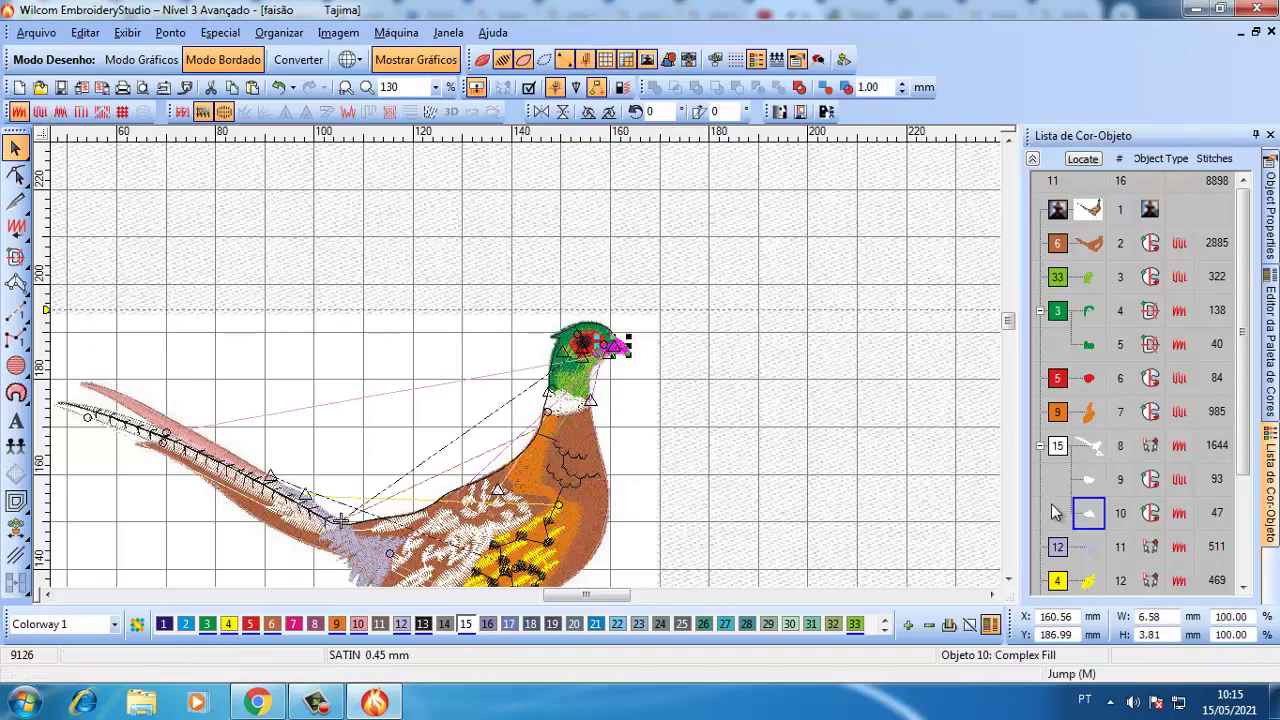
pyautogui.hotkey('shift', '0')
pyautogui.press('h')
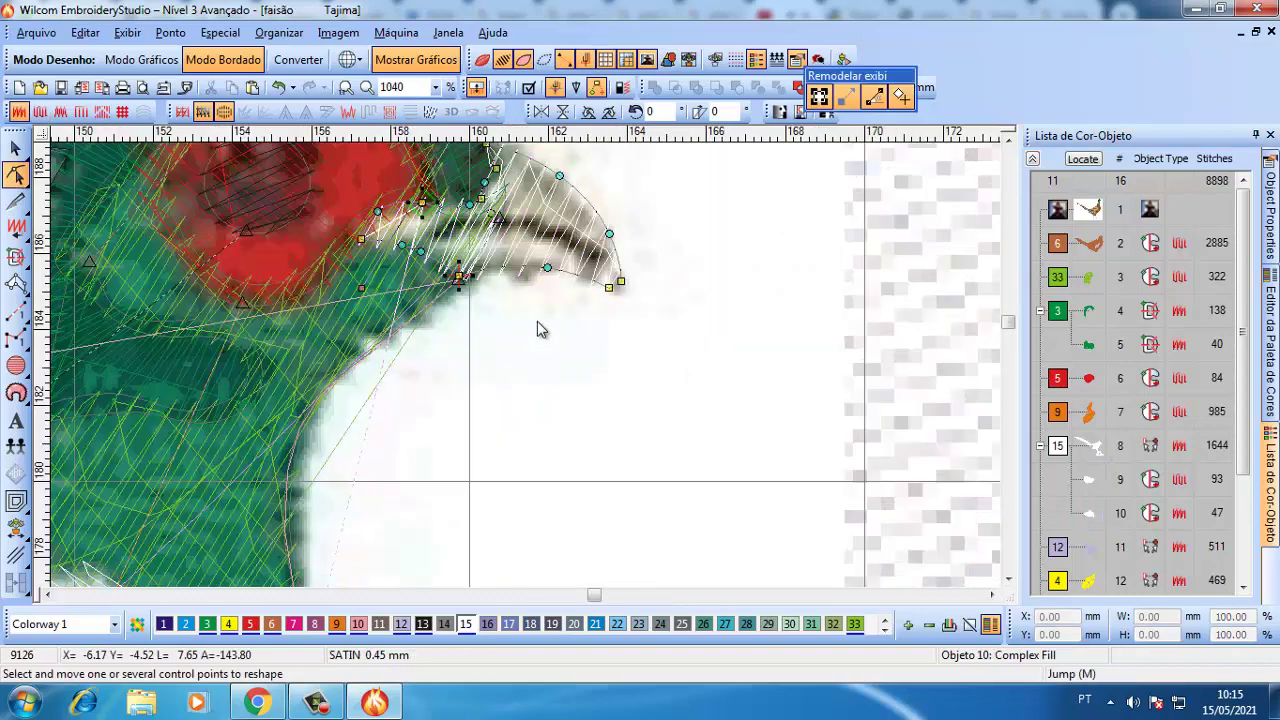
pyautogui.press('Escape')
pyautogui.scroll(-5, 586, 274)
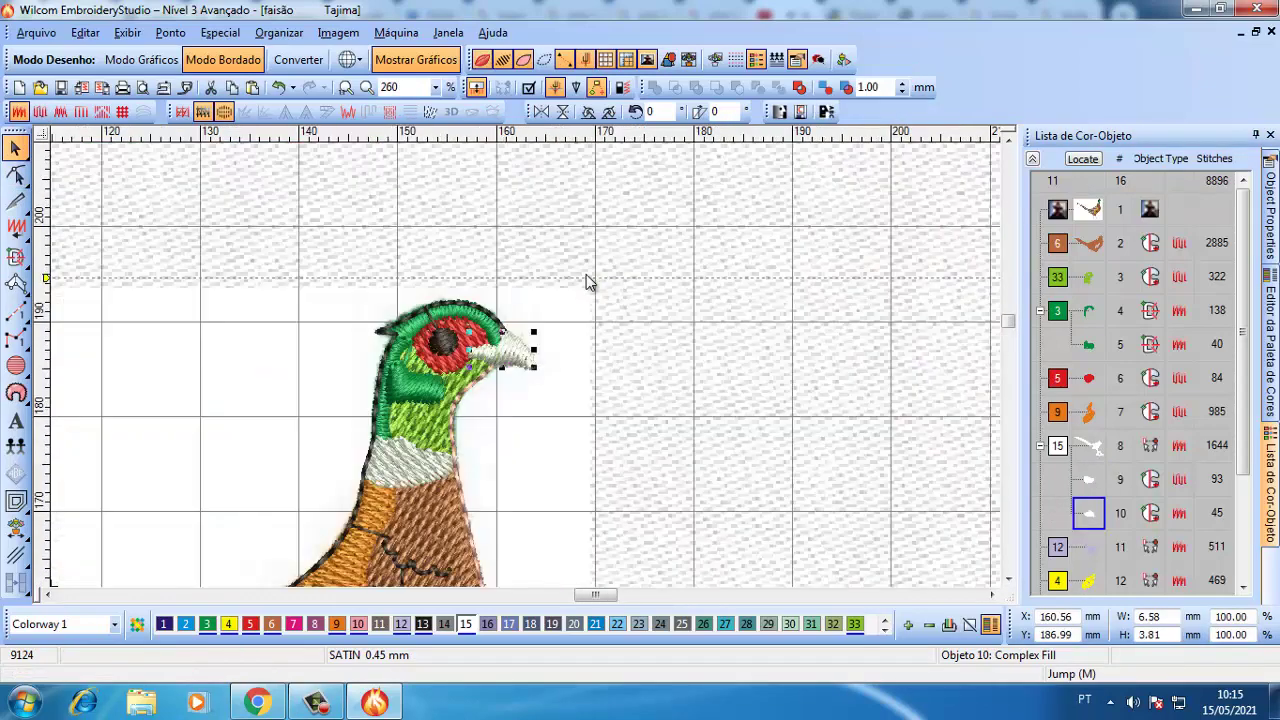
# - Branch the two dark green head objects of colour 3, setting the entry and exit points at the base of the head
pyautogui.click(1089, 312)
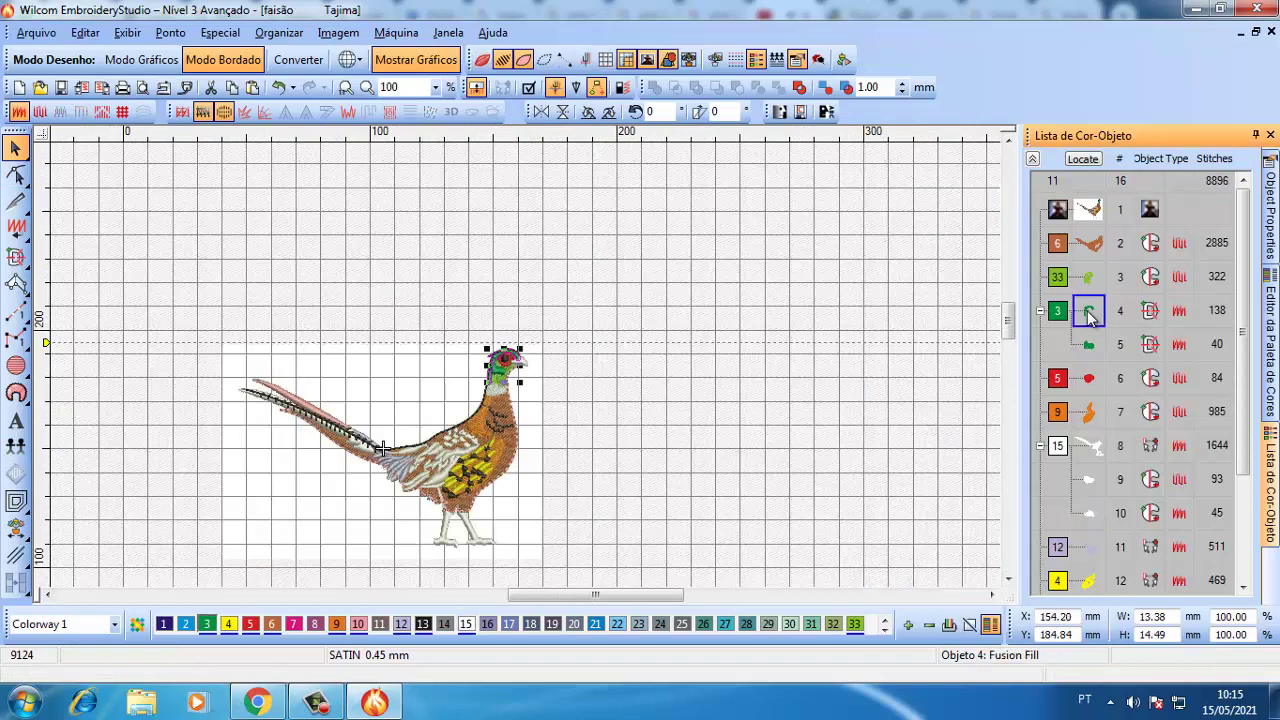
pyautogui.keyDown('shift'); pyautogui.click(1080, 344); pyautogui.keyUp('shift')
pyautogui.click(525, 87)
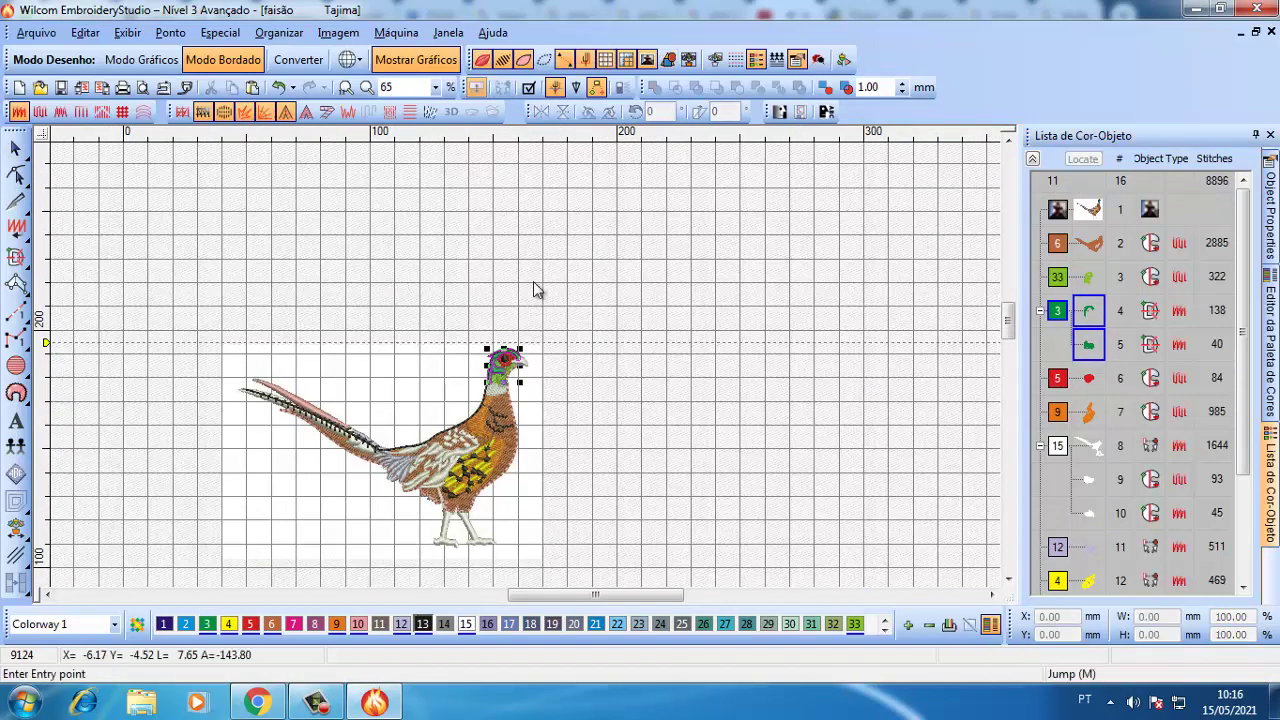
pyautogui.click(520, 375)
pyautogui.click(520, 375)
pyautogui.scroll(2, 516, 365)
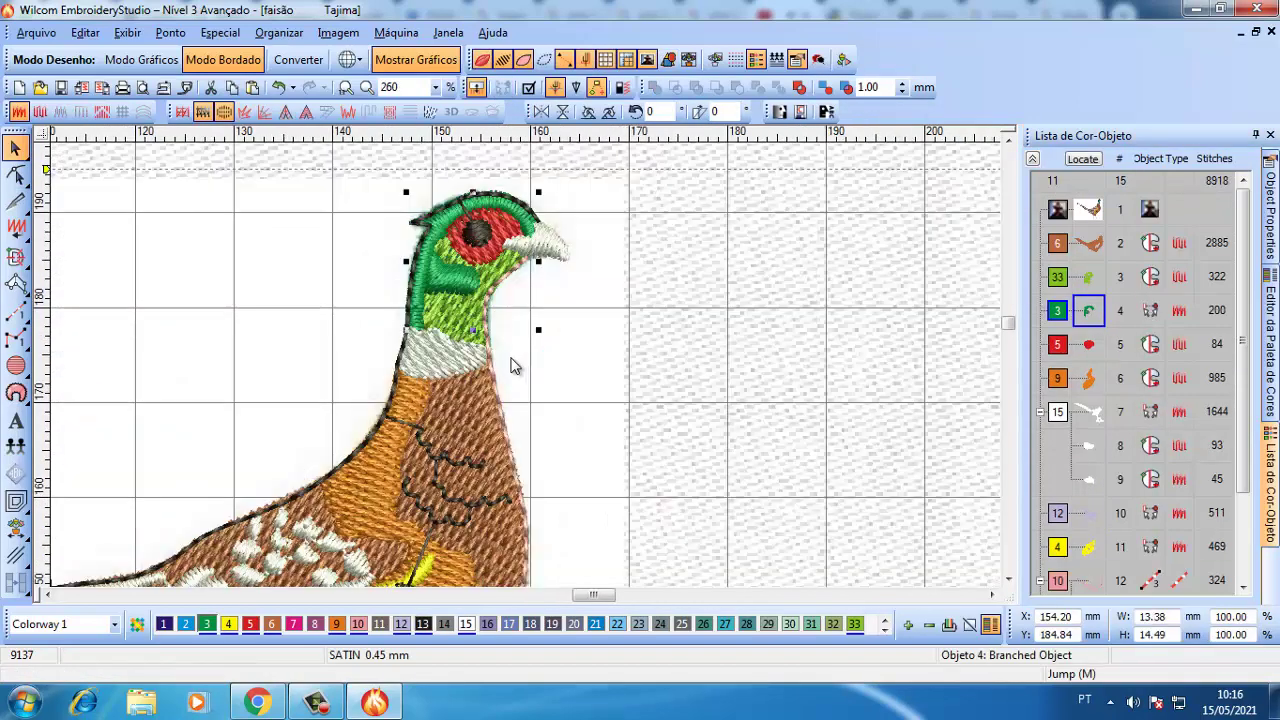
pyautogui.scroll(-2, 516, 365)
pyautogui.scroll(1, 520, 368)
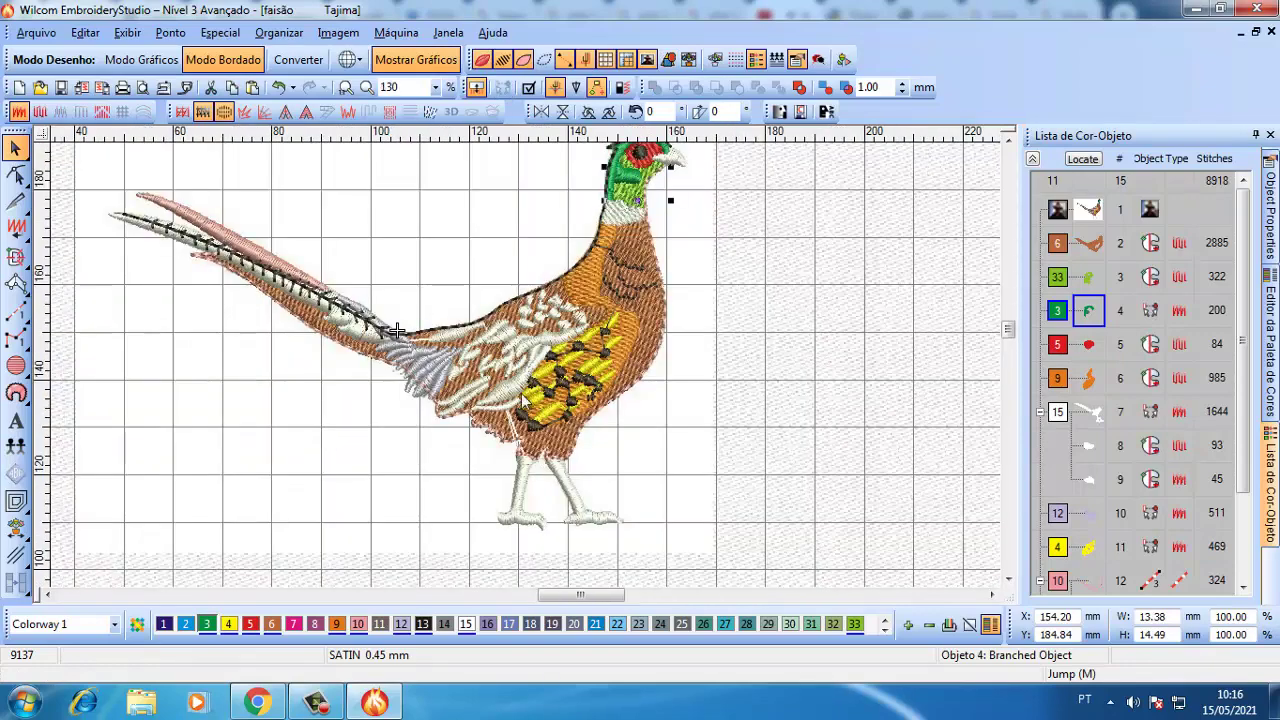
pyautogui.scroll(1, 524, 367)
pyautogui.scroll(-2, 520, 361)
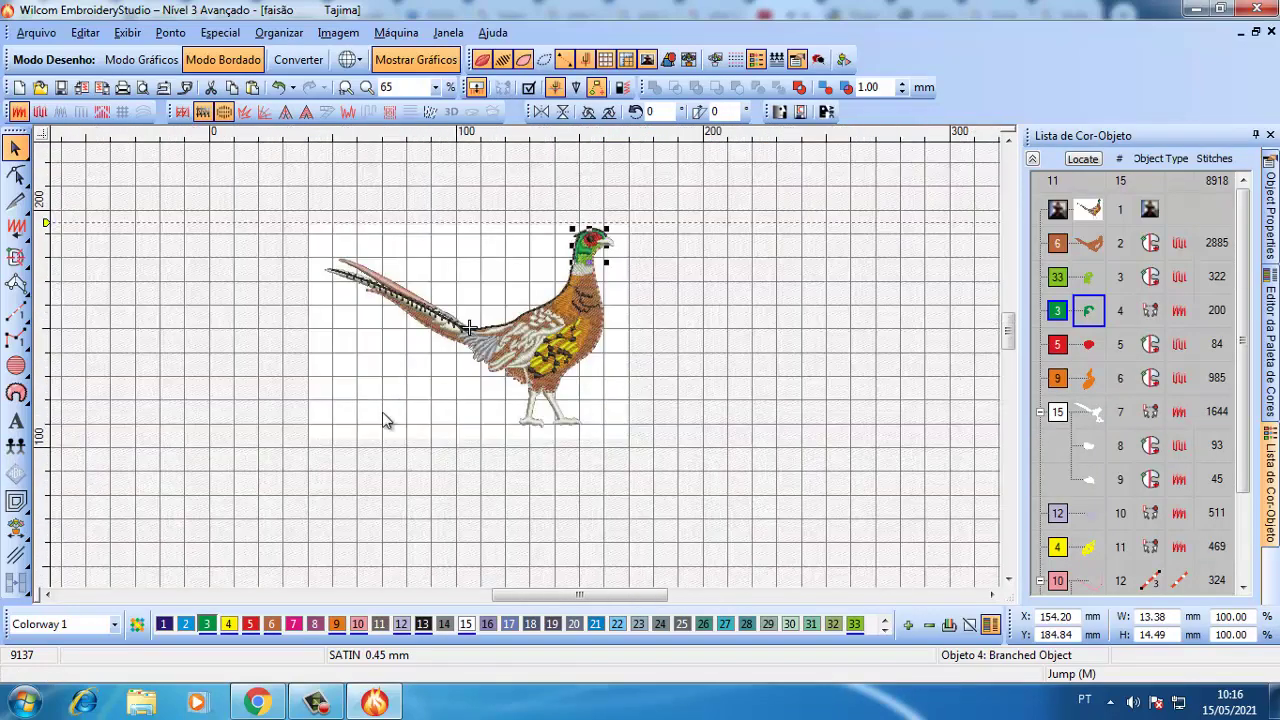
pyautogui.click(382, 421)
pyautogui.click(152, 61)
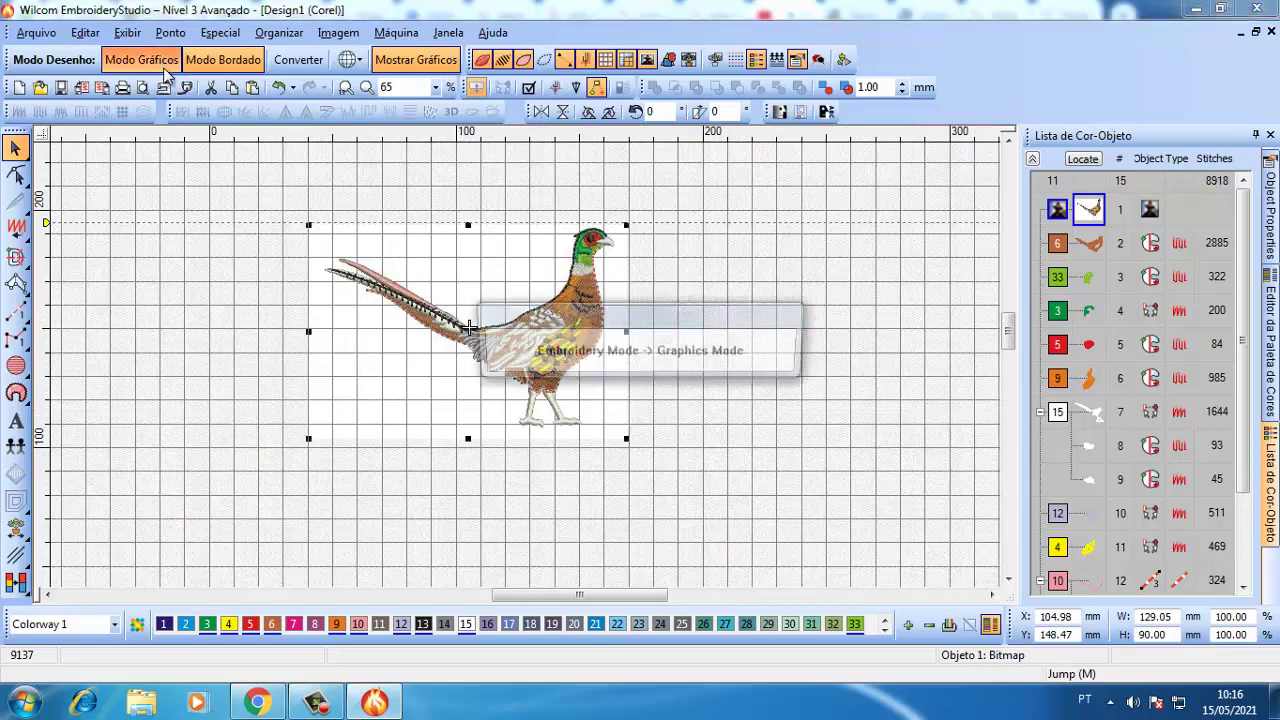
pyautogui.click(222, 55)
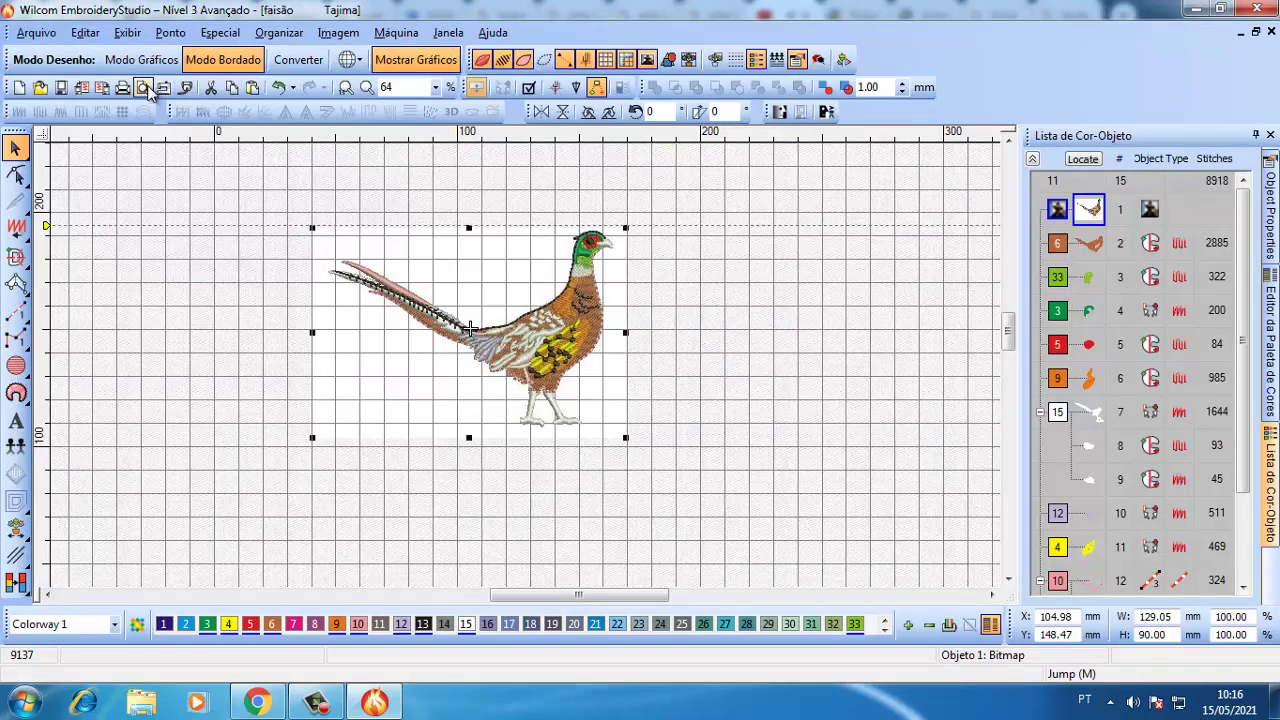
# - Preview the pheasant design's production worksheet, enlarge it and print it to the Bullzip PDF Printer
pyautogui.click(147, 88)
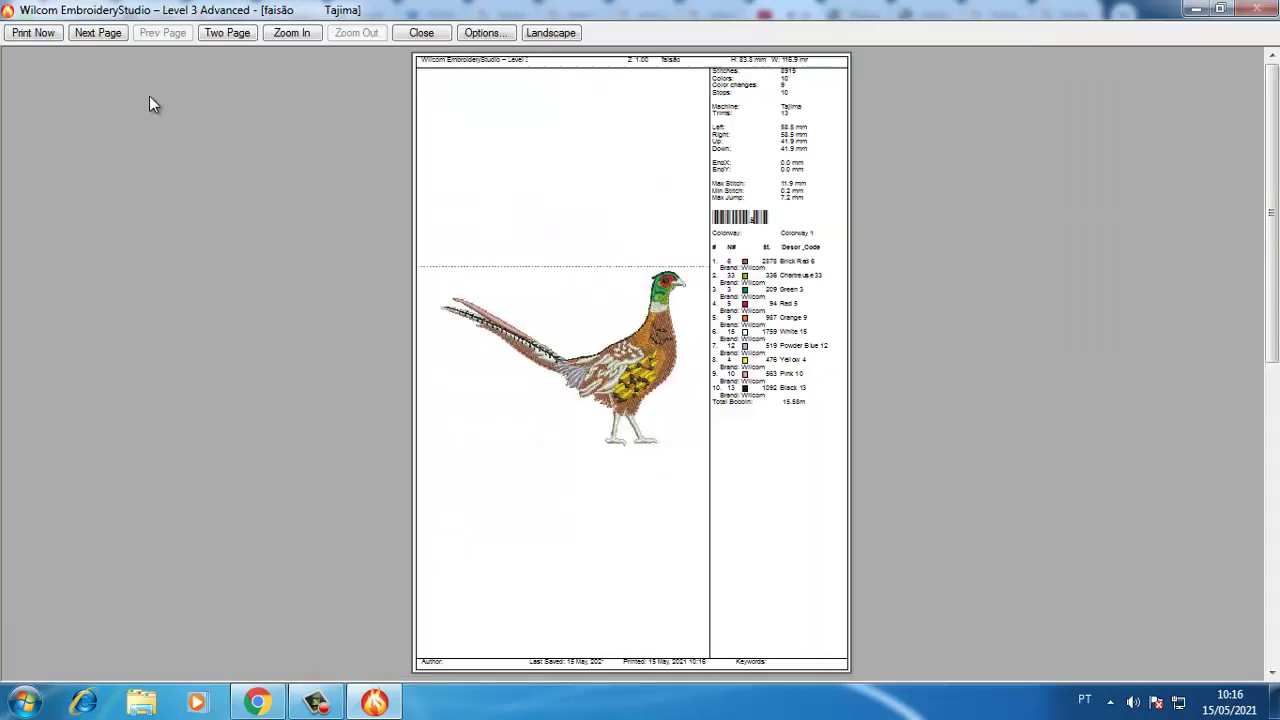
pyautogui.click(611, 321)
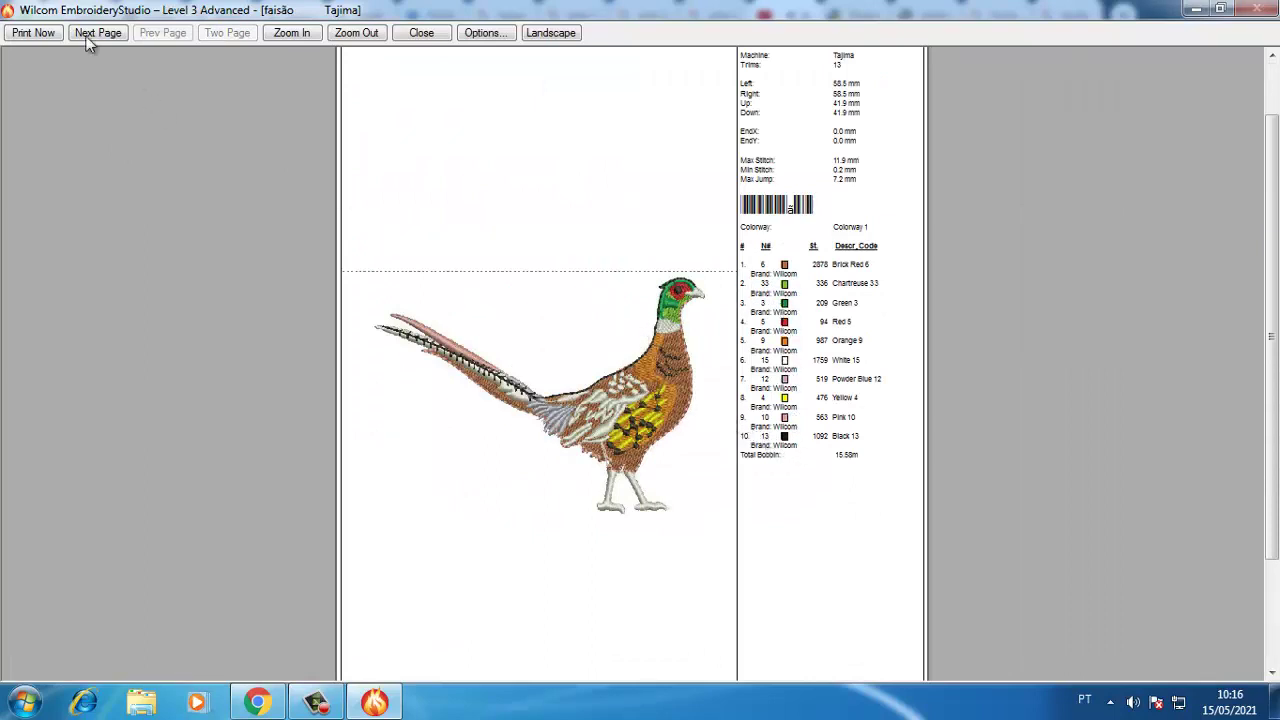
pyautogui.click(33, 33)
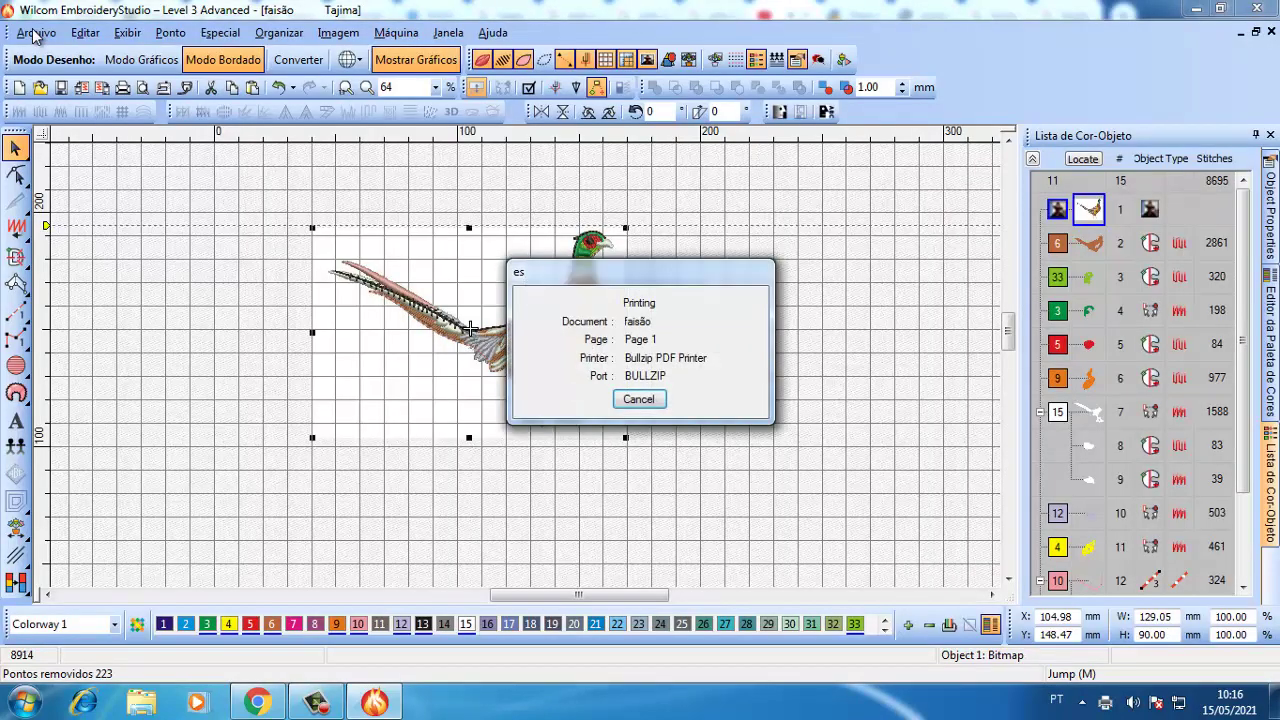